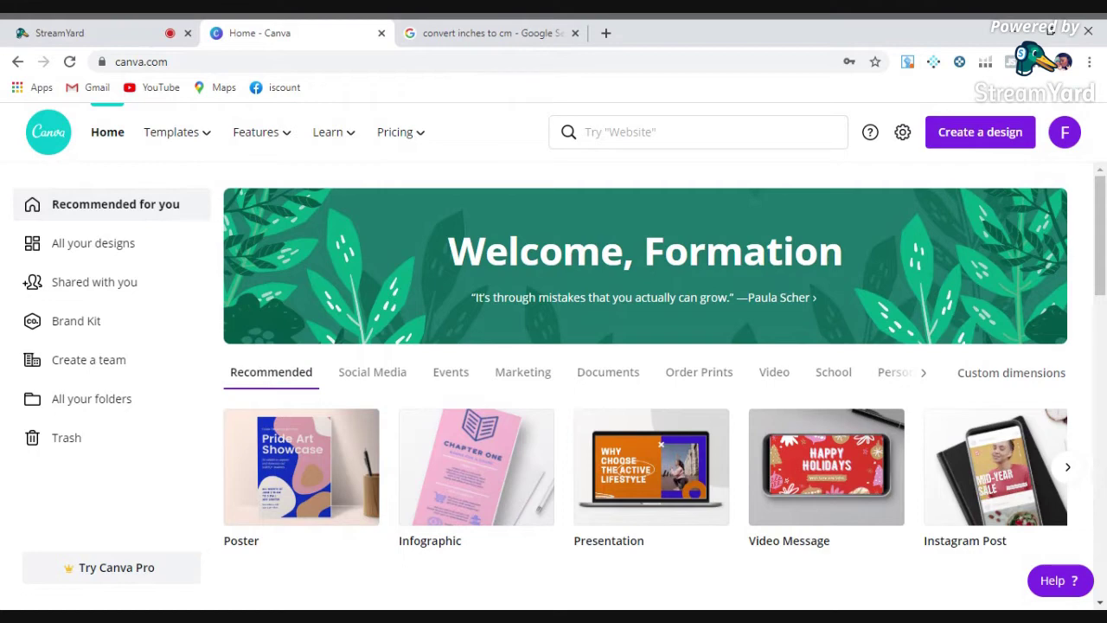
# Step: Check the account options, then start a blank poster design and scroll its templates
pyautogui.click(1064, 145)
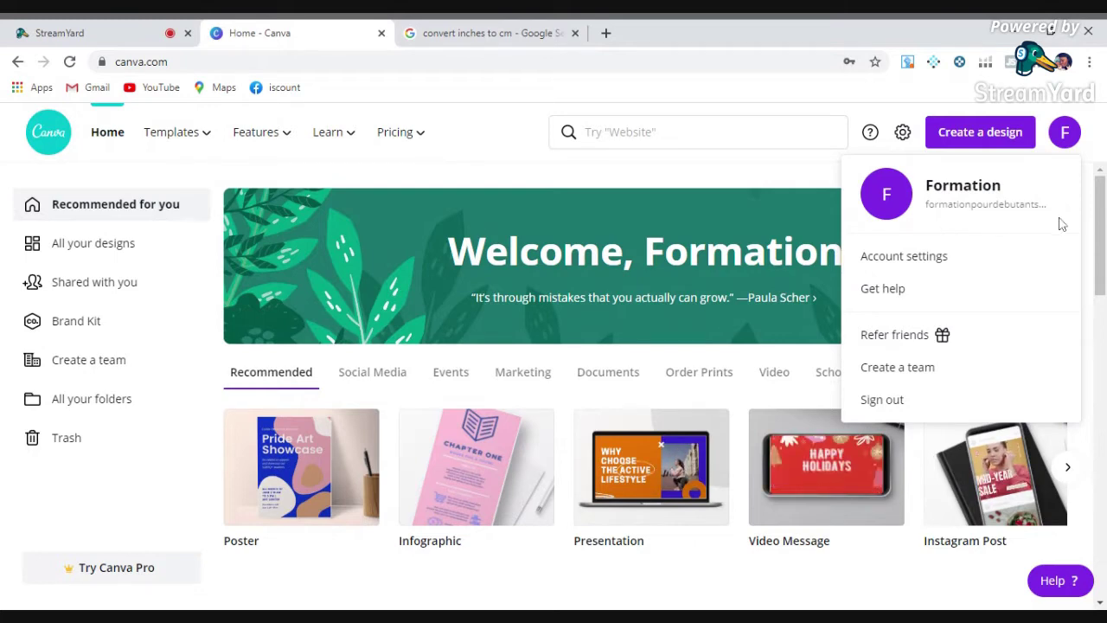
pyautogui.click(519, 134)
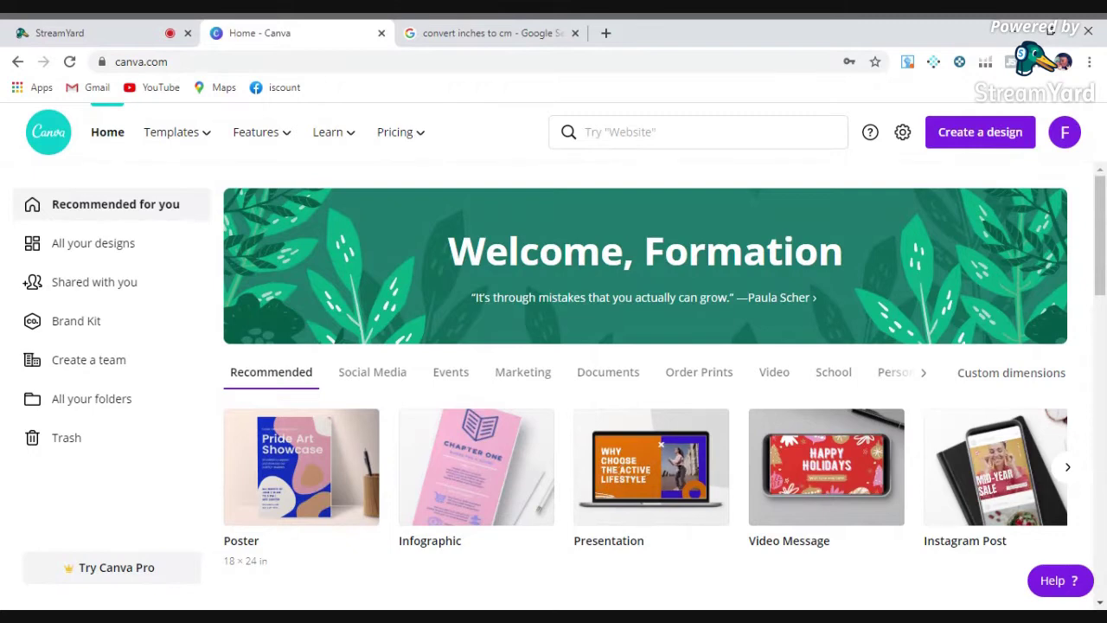
pyautogui.click(336, 471)
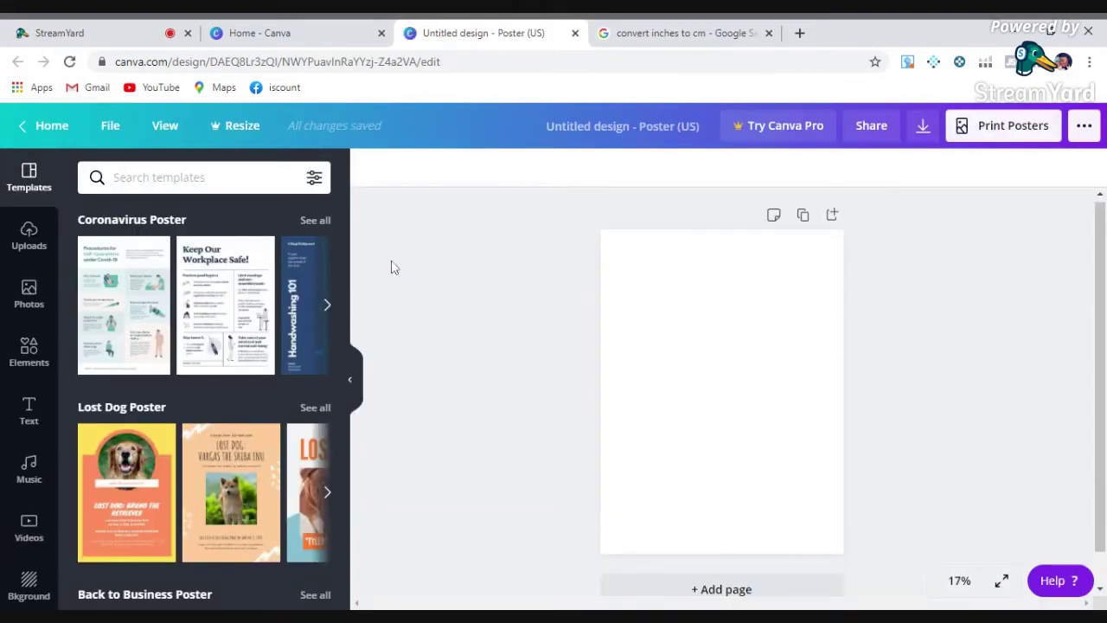
pyautogui.scroll(-2, 344, 230)
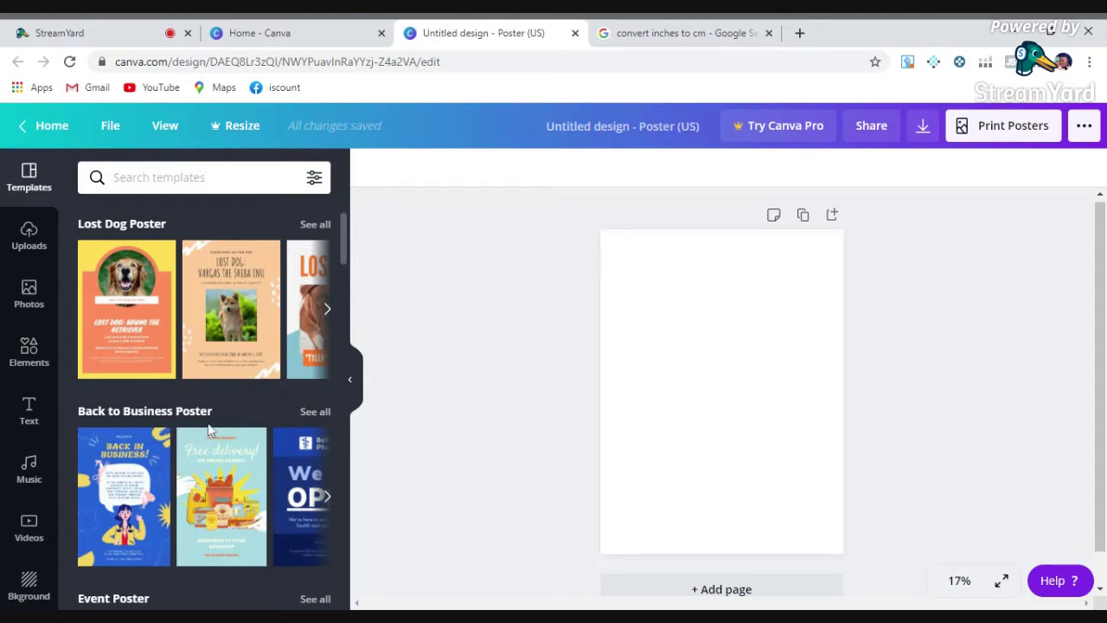
pyautogui.moveTo(350, 251); pyautogui.dragTo(352, 281)
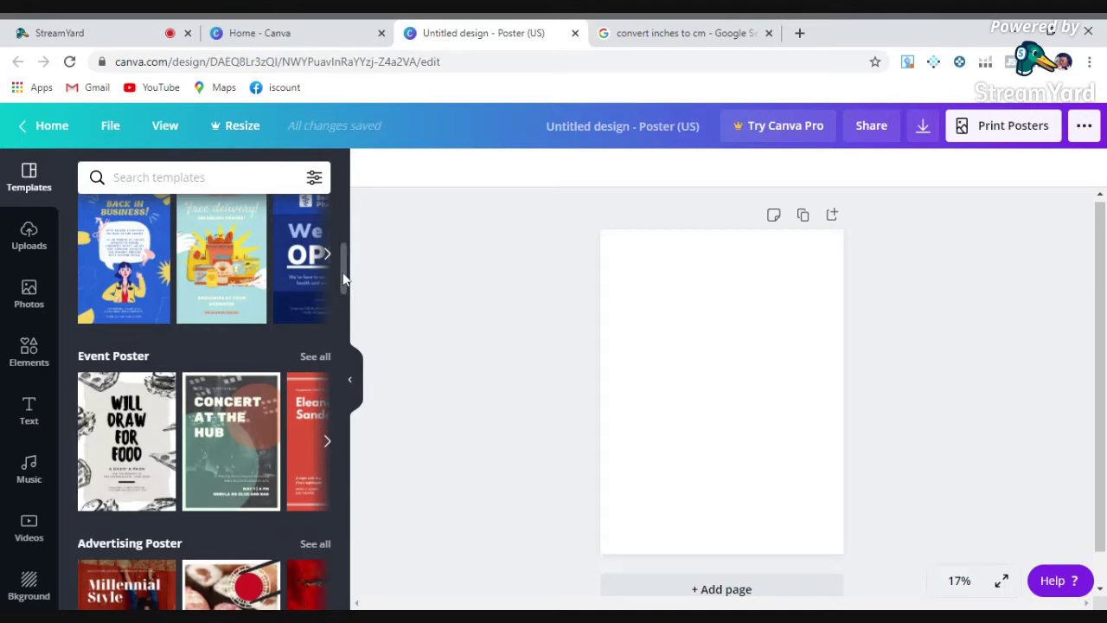
pyautogui.moveTo(345, 278); pyautogui.dragTo(345, 342)
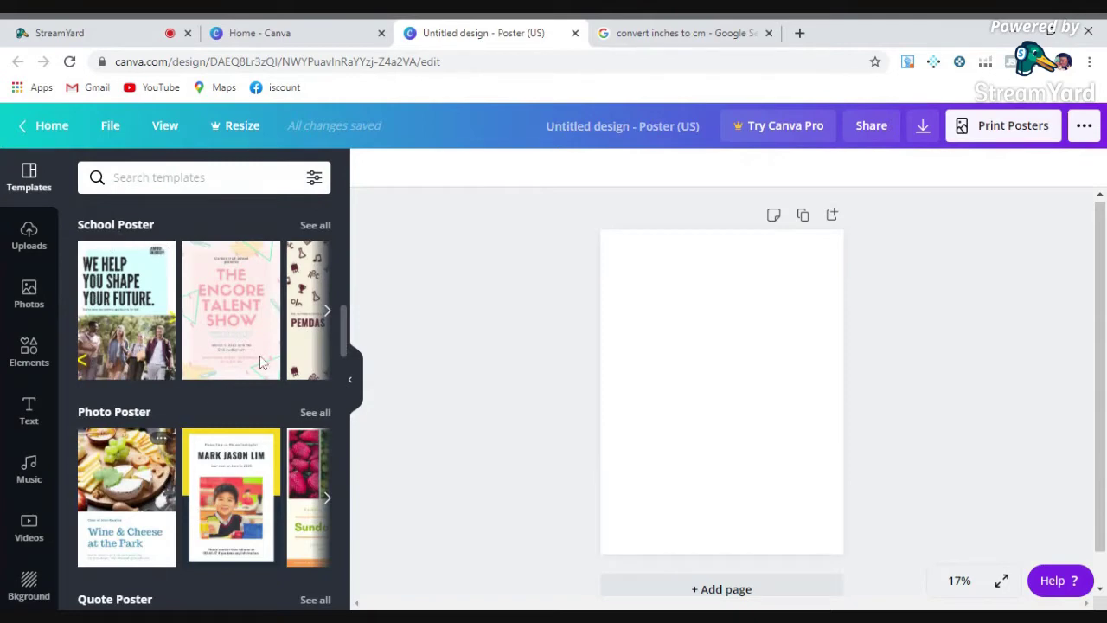
pyautogui.scroll(-10, 345, 329)
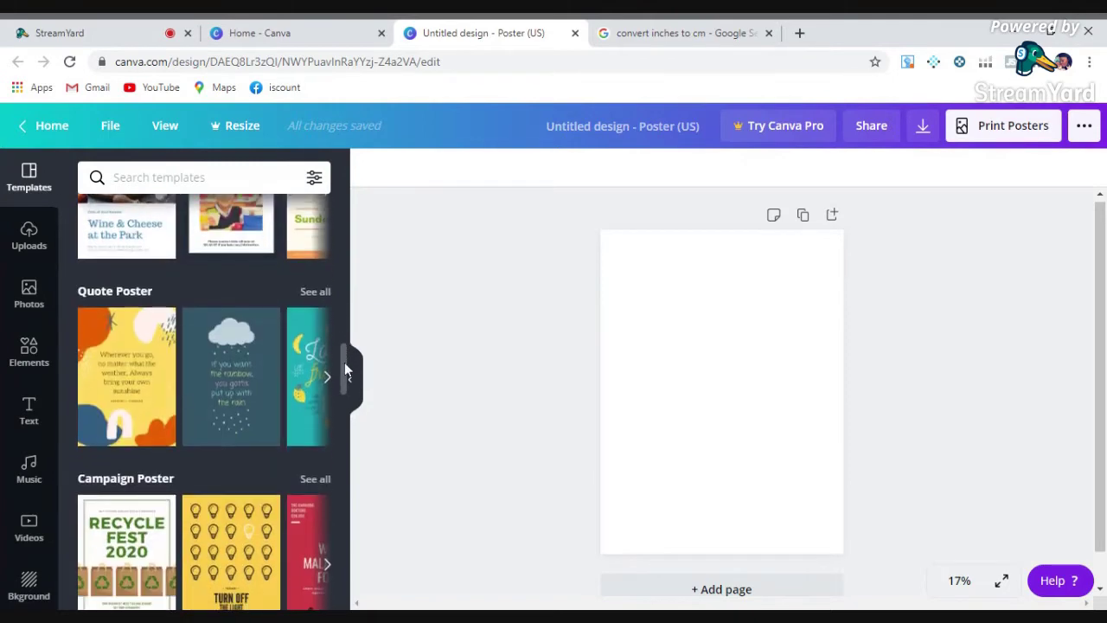
pyautogui.moveTo(350, 261); pyautogui.dragTo(346, 151)
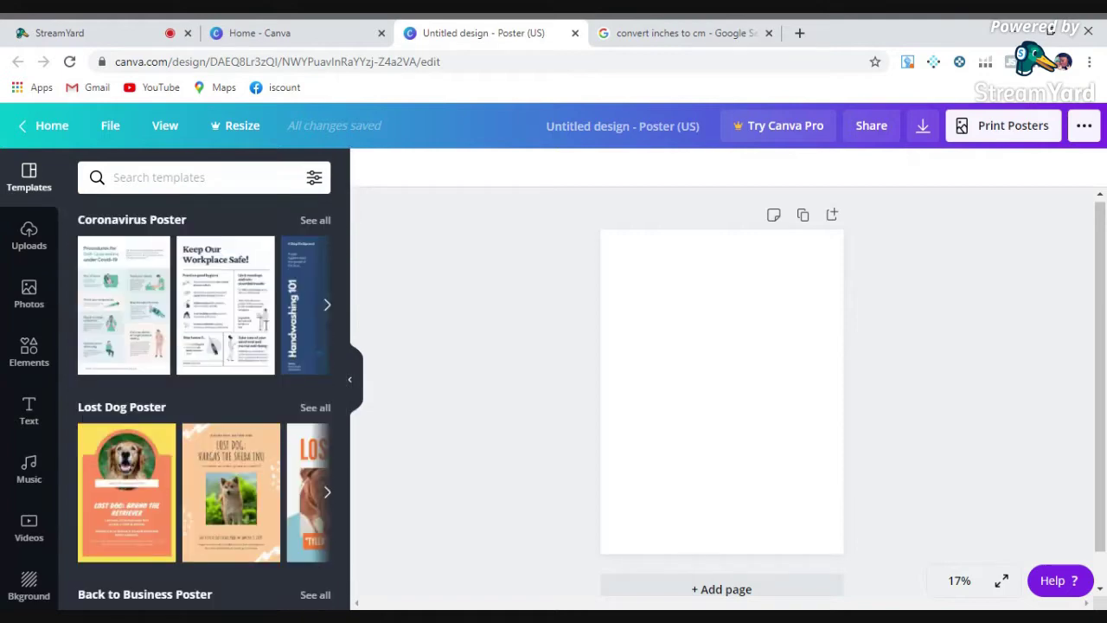
# Step: Rerun the recent 'food' search to list food-themed poster templates
pyautogui.click(114, 177)
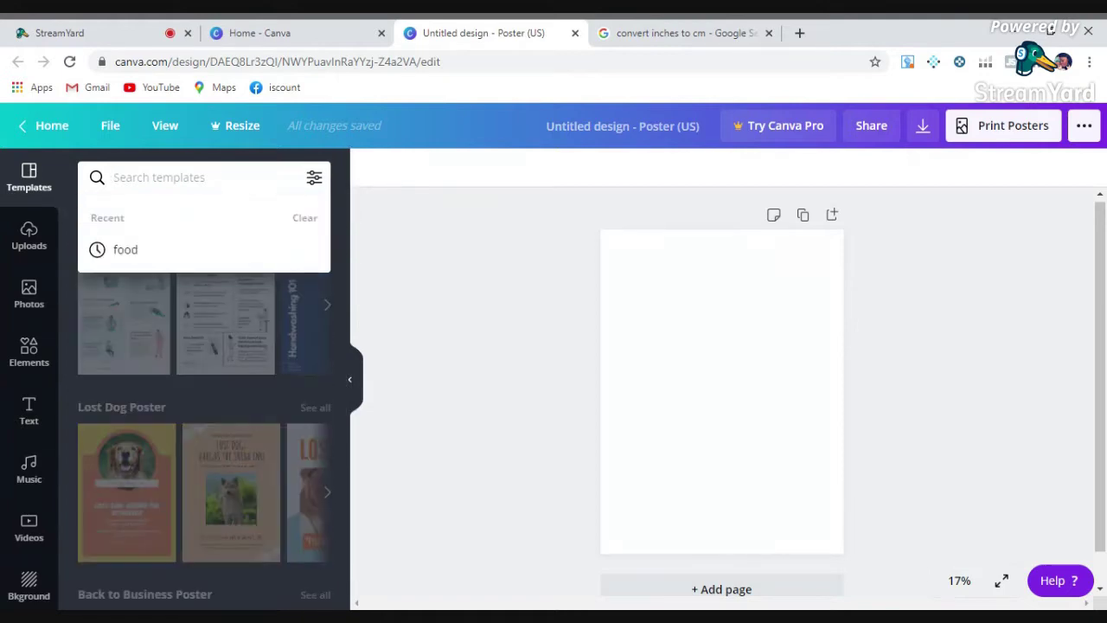
pyautogui.click(196, 250)
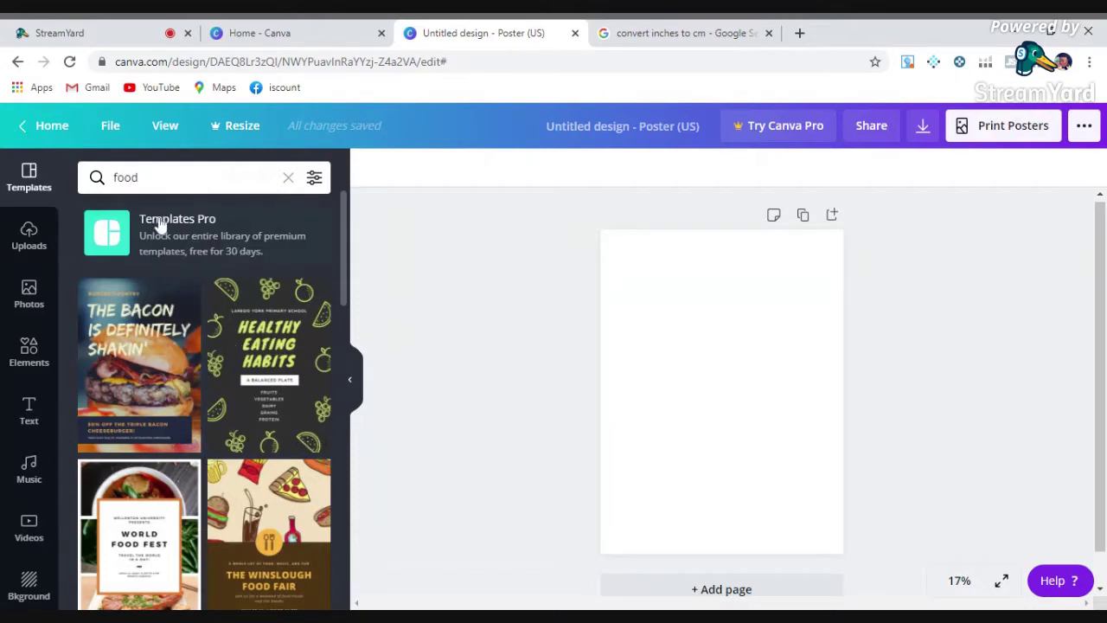
pyautogui.click(19, 63)
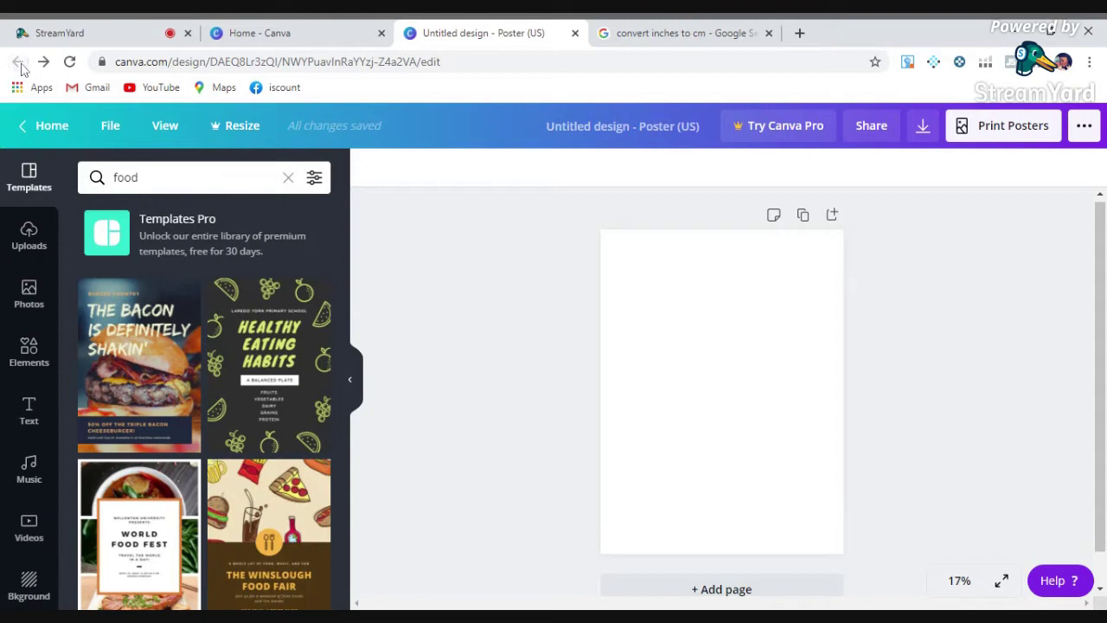
# Step: Go back home and advance the design types to A4 Document, Invitation and Business Card
pyautogui.click(24, 130)
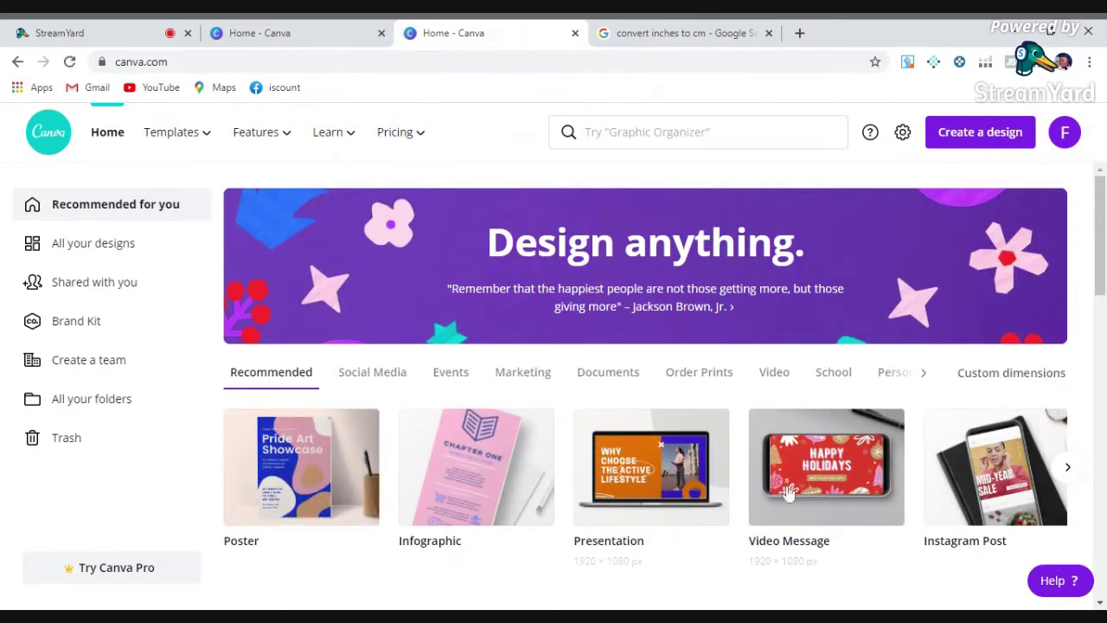
pyautogui.click(1066, 470)
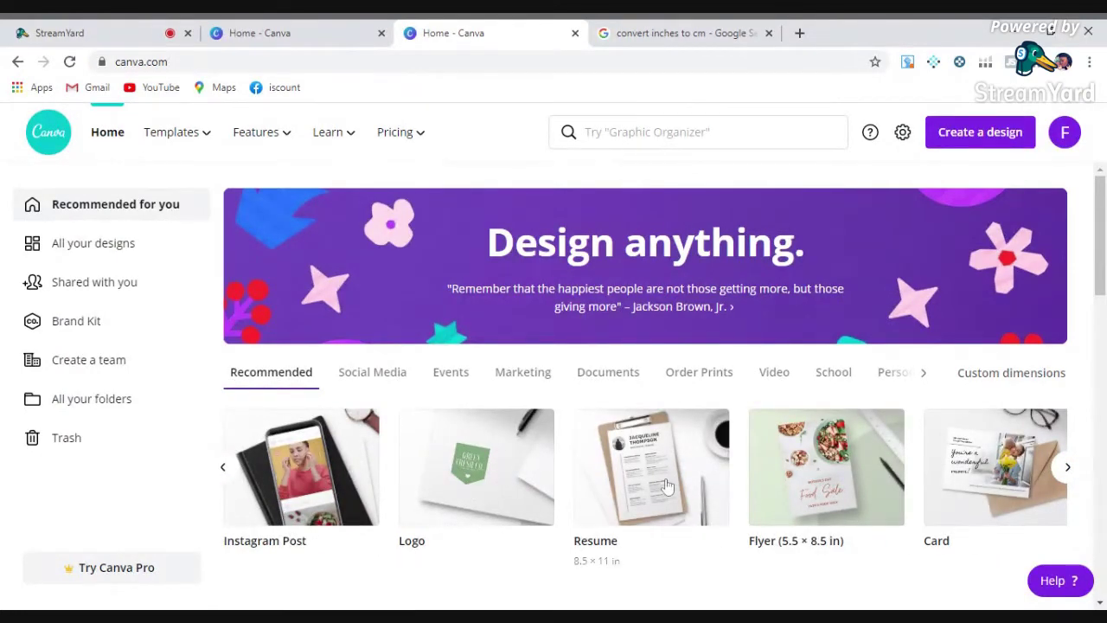
pyautogui.click(1067, 468)
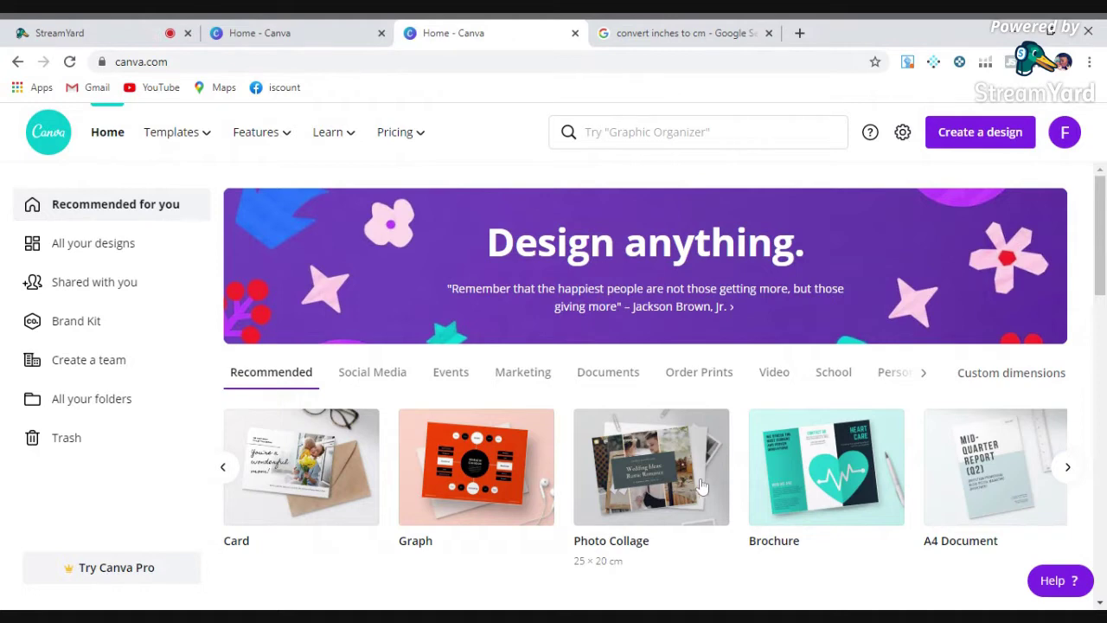
pyautogui.click(1068, 468)
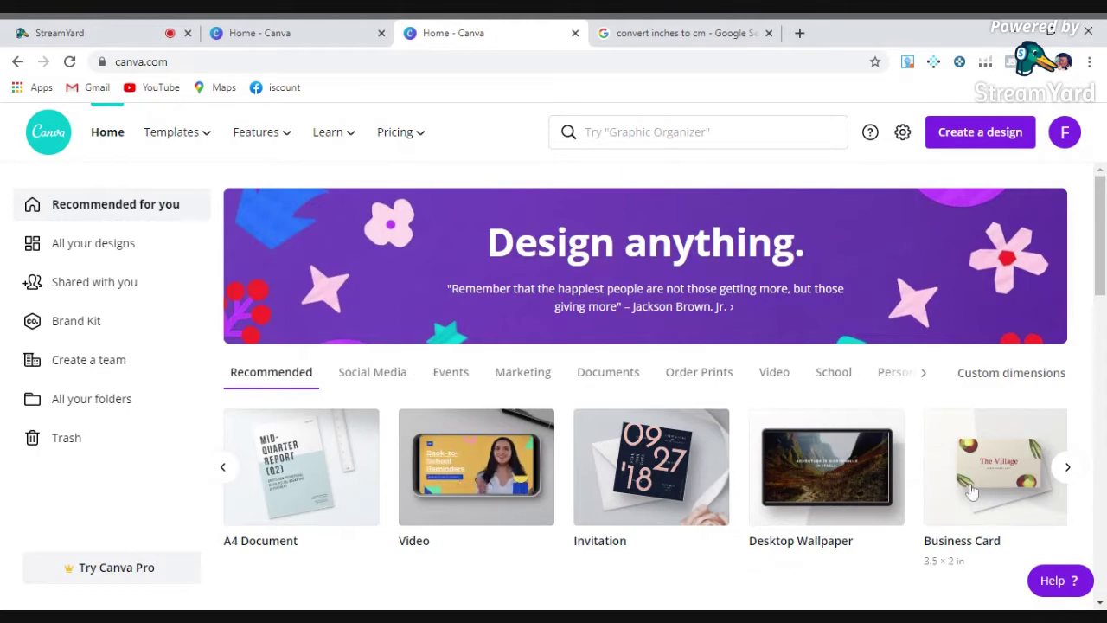
# Step: Advance the design-type carousel twice to show Book Cover, Newsletter, Menu, Label and Certificate
pyautogui.click(1067, 466)
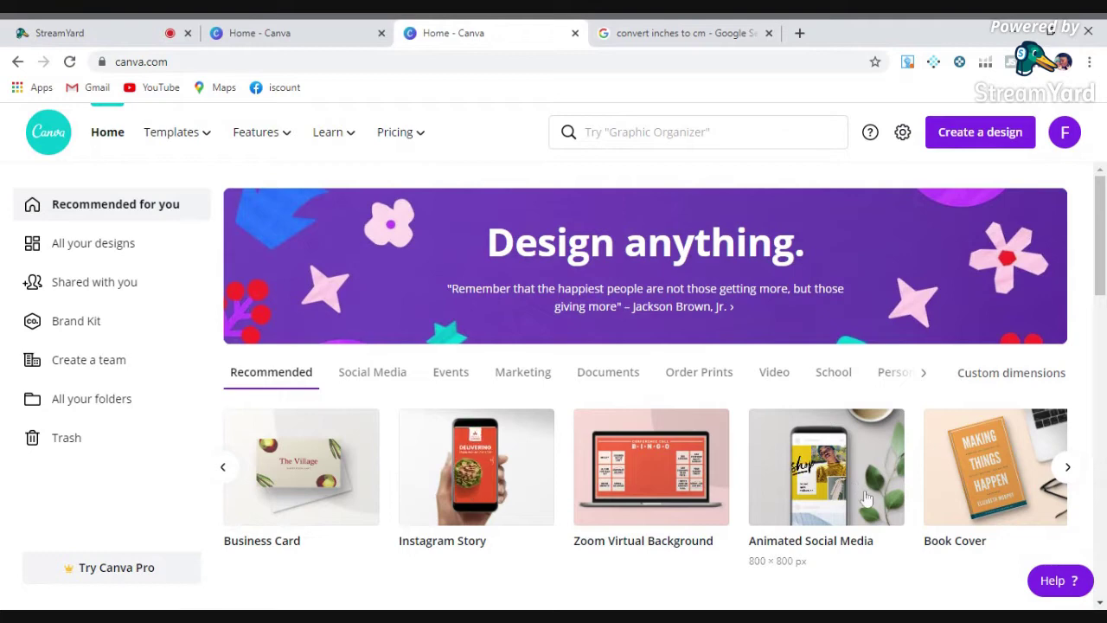
pyautogui.click(1064, 467)
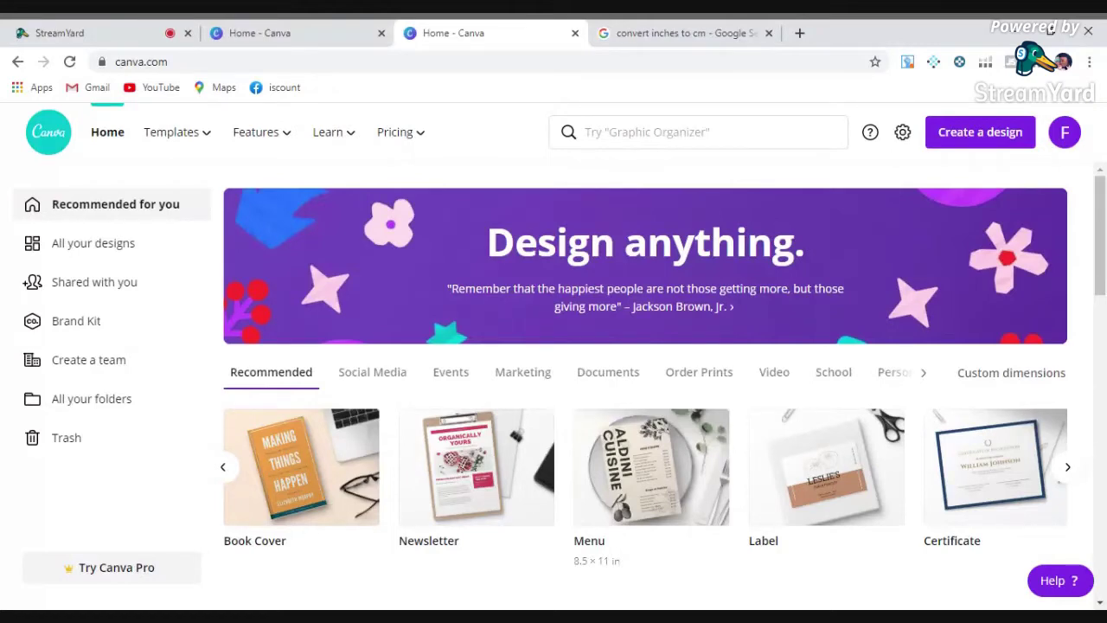
# Step: Open a blank Food & Drink Menu, scroll through its menu templates, and return home
pyautogui.click(674, 480)
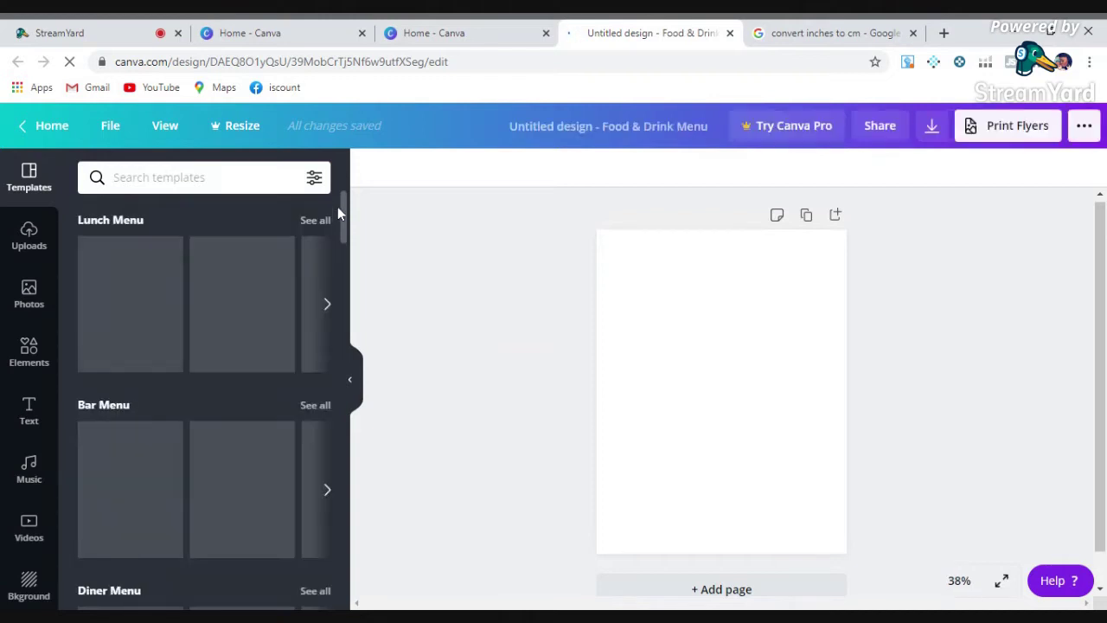
pyautogui.scroll(-1, 344, 218)
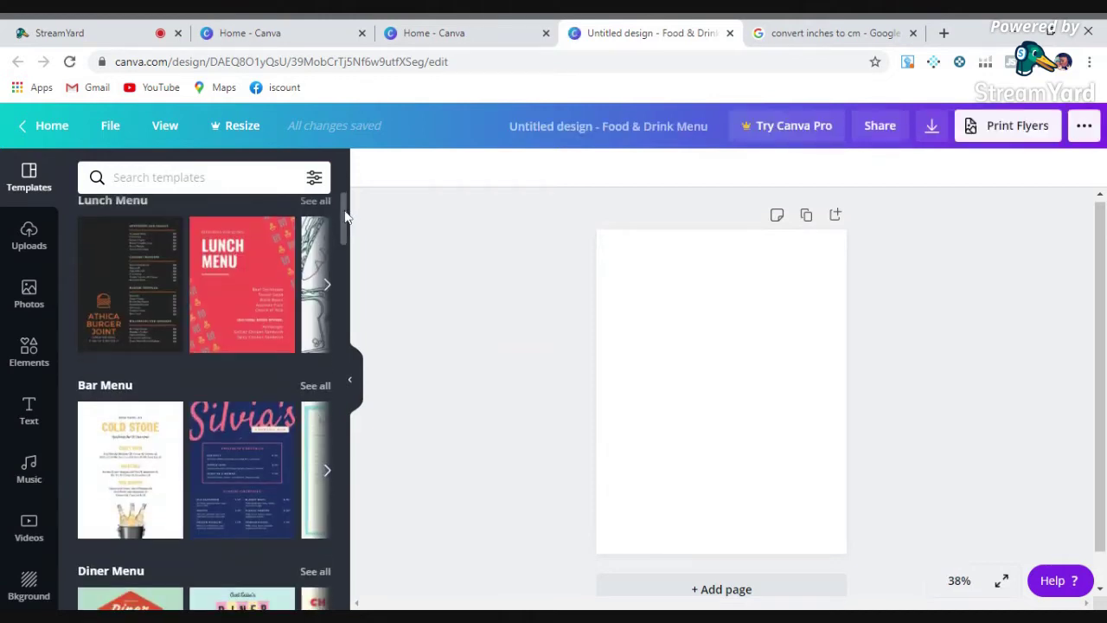
pyautogui.scroll(-3, 344, 218)
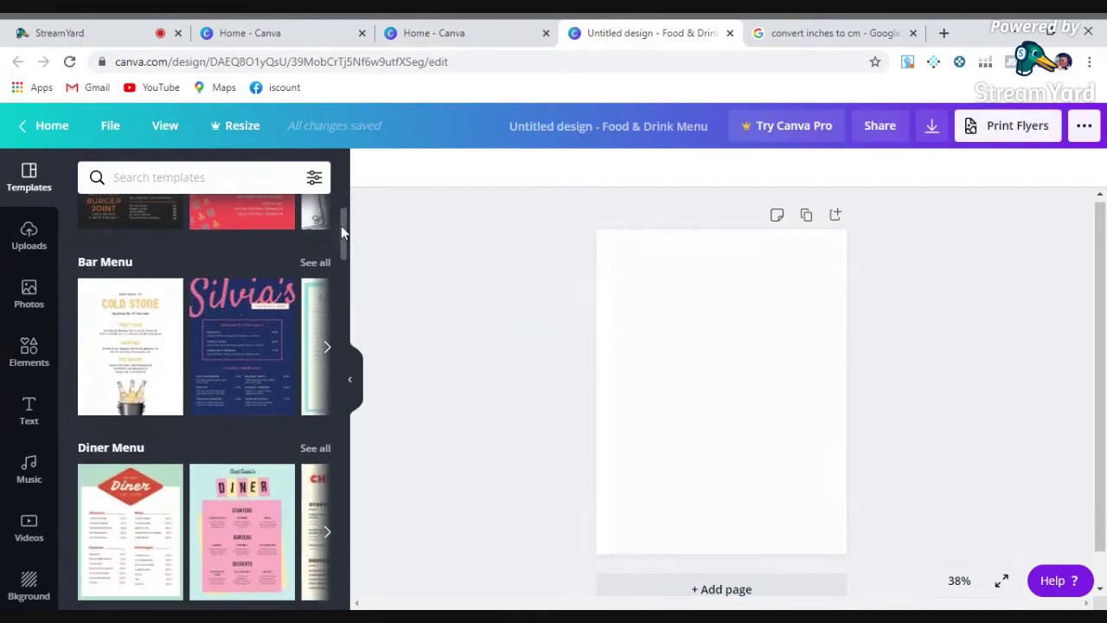
pyautogui.scroll(-3, 342, 233)
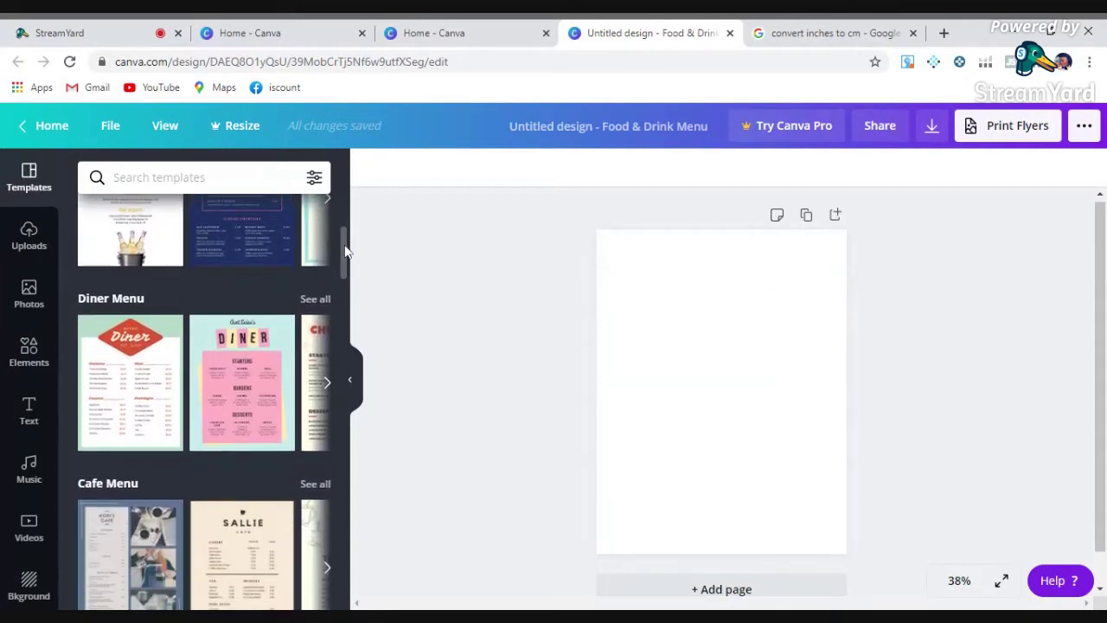
pyautogui.moveTo(344, 251); pyautogui.dragTo(339, 323)
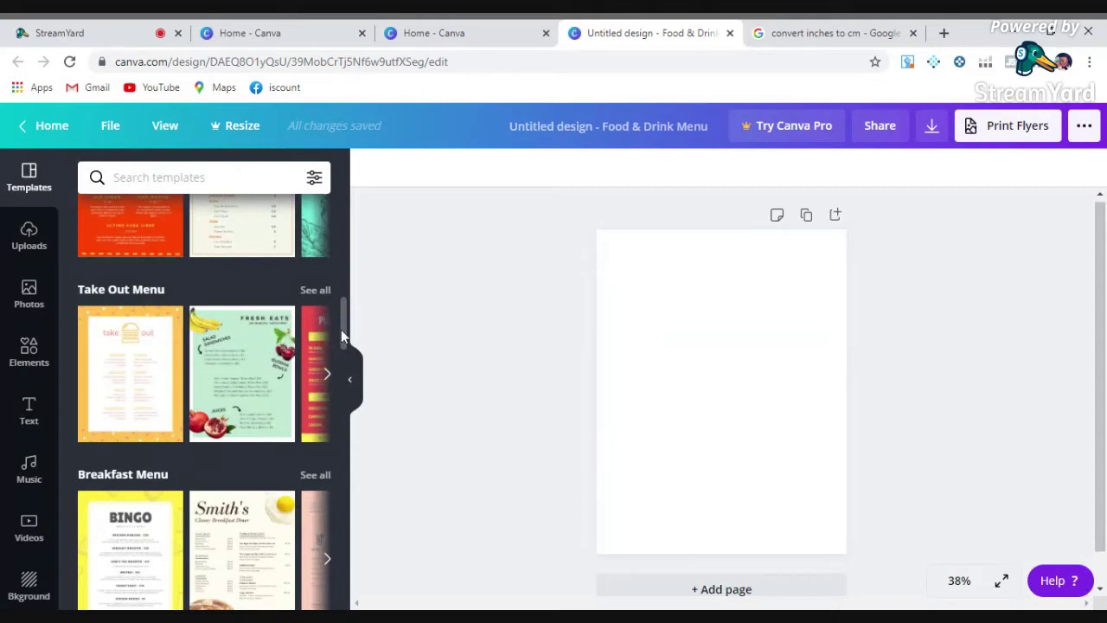
pyautogui.moveTo(345, 336); pyautogui.dragTo(346, 383)
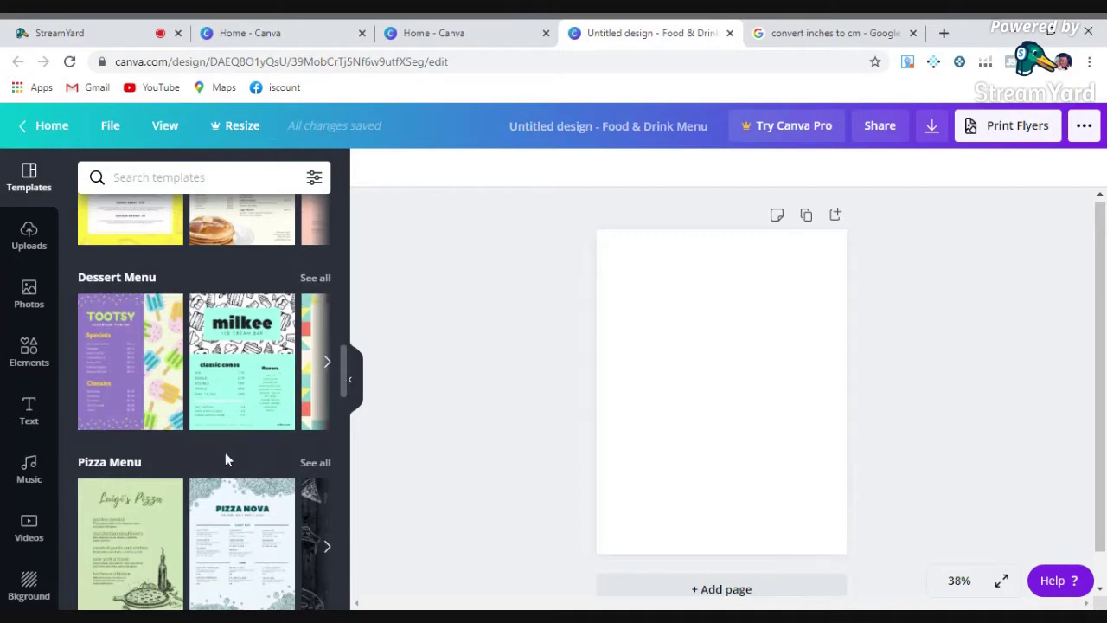
pyautogui.moveTo(346, 372); pyautogui.dragTo(353, 478)
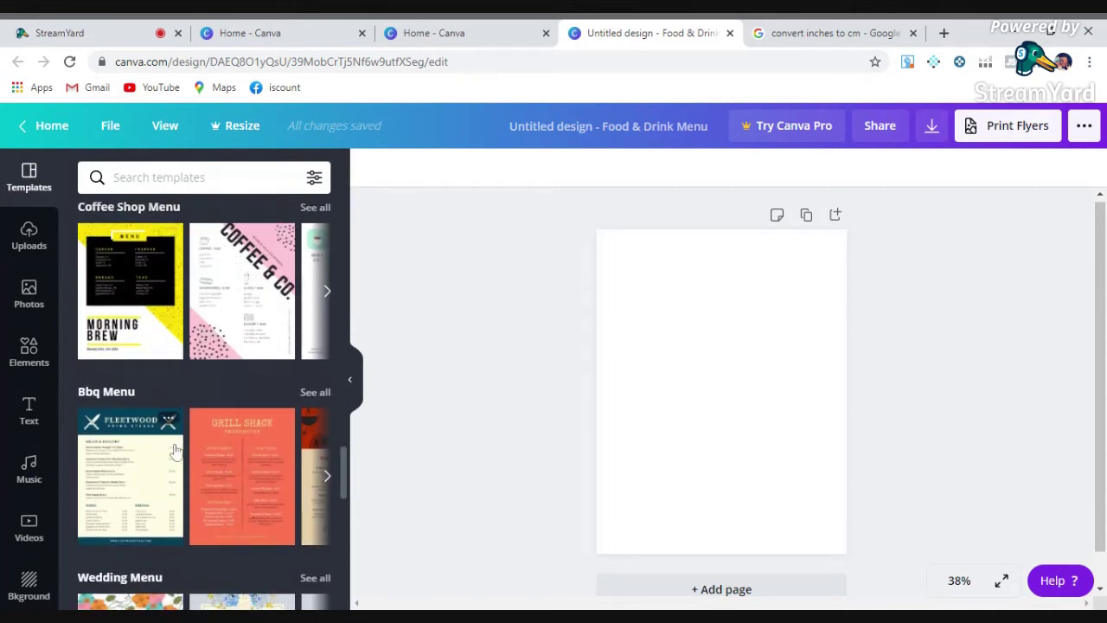
pyautogui.moveTo(348, 464); pyautogui.dragTo(351, 497)
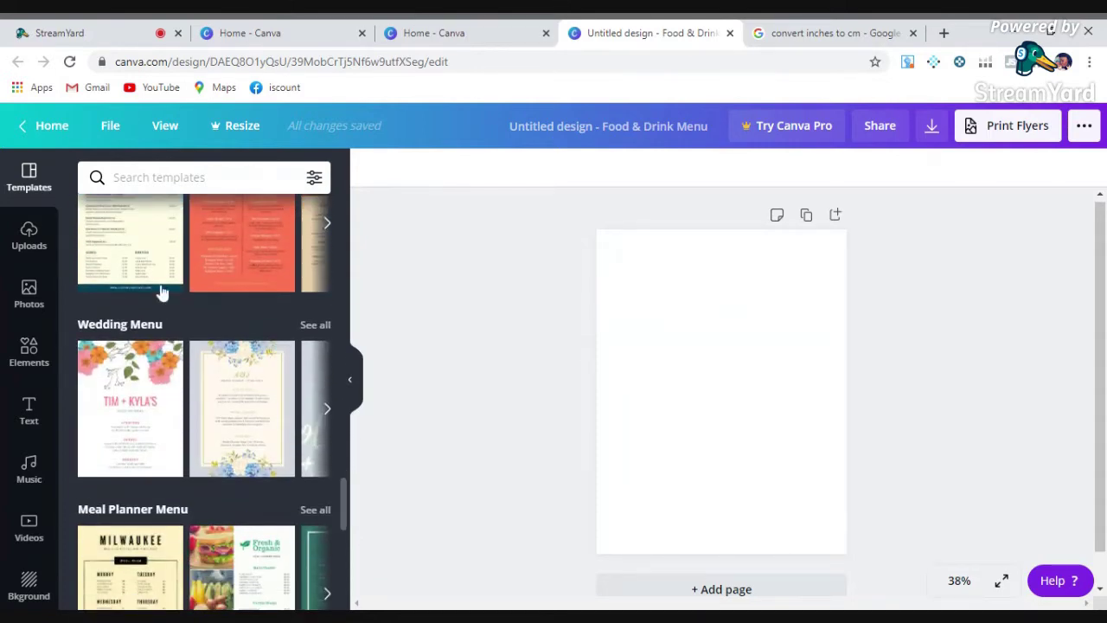
pyautogui.click(32, 129)
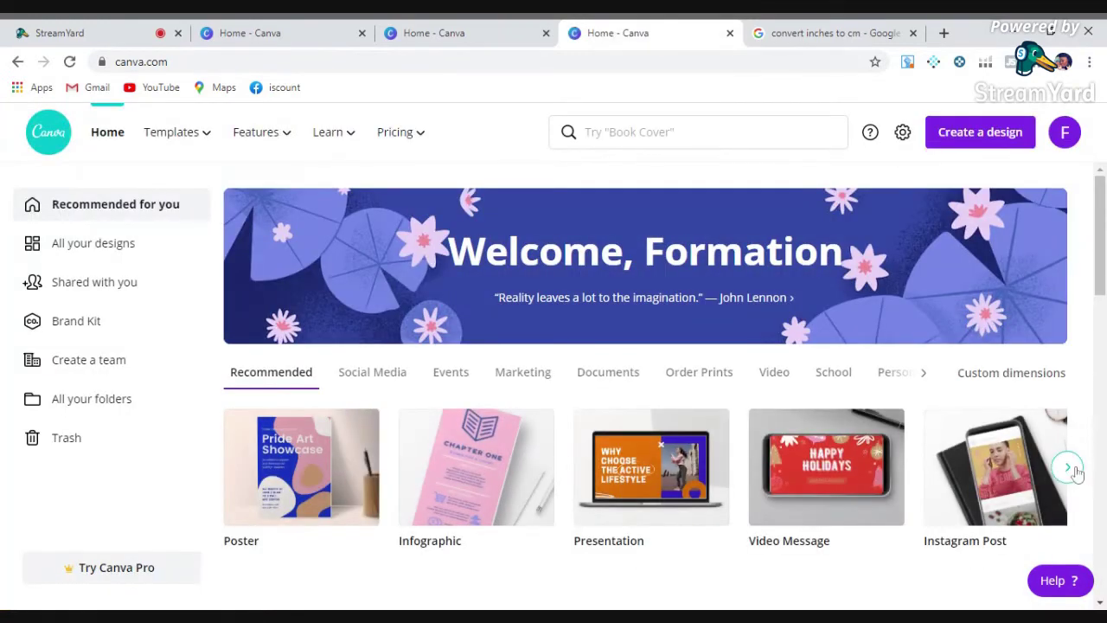
# Step: Advance the recommended design types to Invitation (Portrait), Poster (Landscape), Bookmark and Worksheet
pyautogui.click(1069, 467)
pyautogui.click(1069, 467)
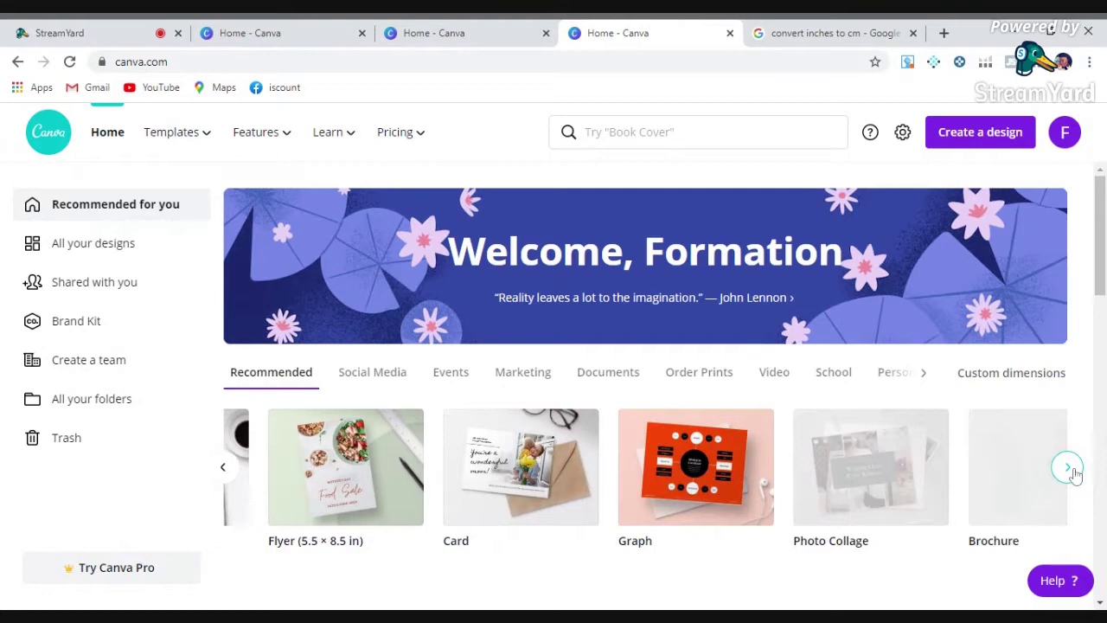
pyautogui.click(1069, 467)
pyautogui.click(1069, 467)
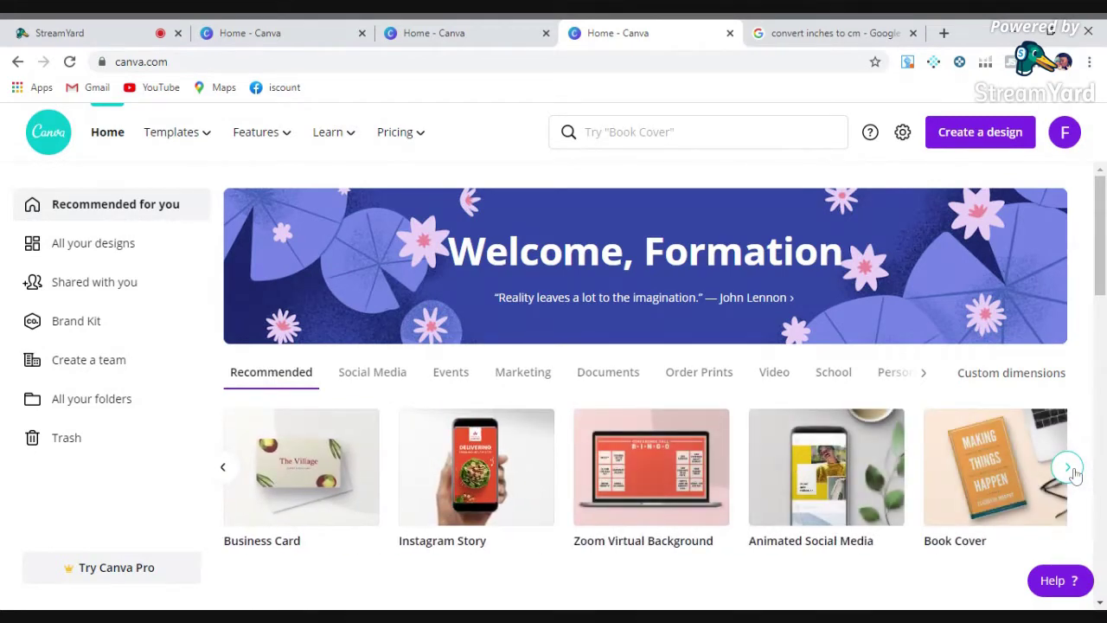
pyautogui.click(1069, 467)
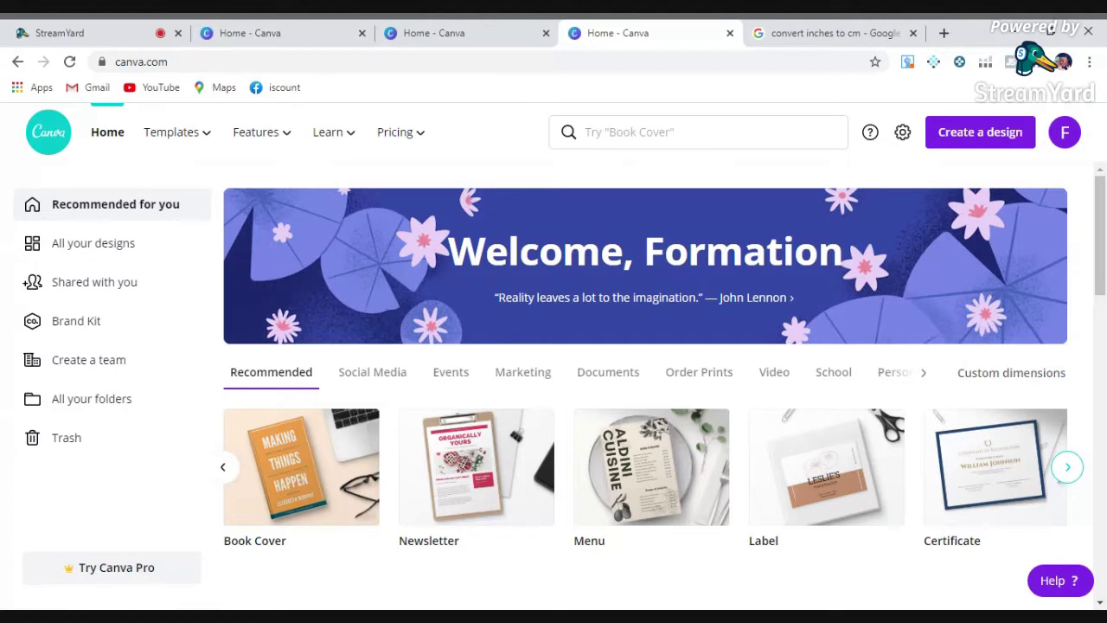
pyautogui.click(1069, 469)
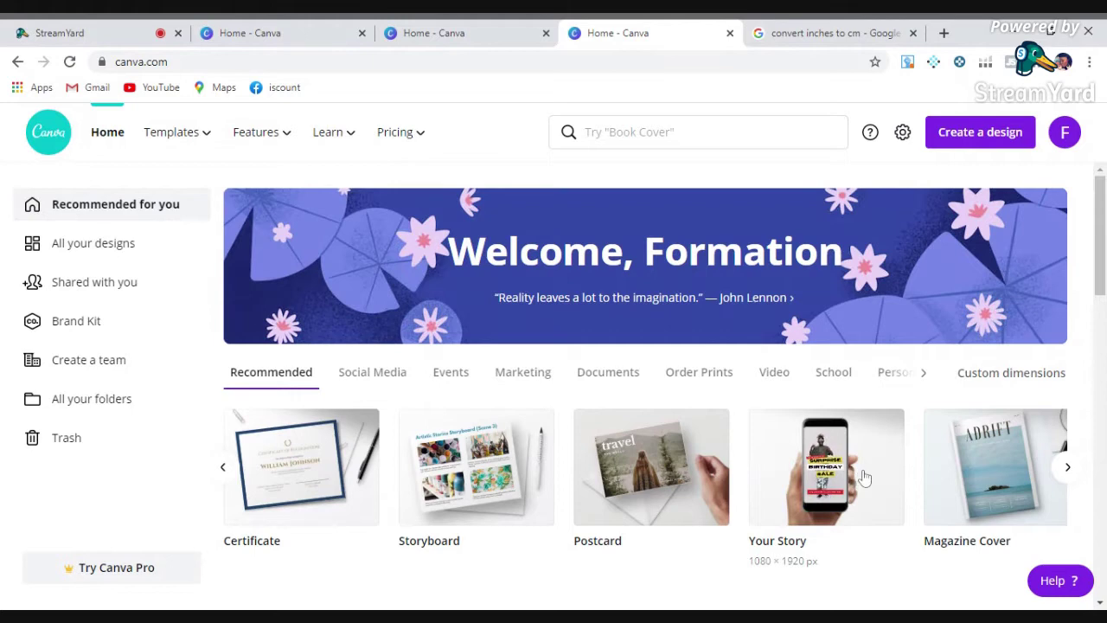
pyautogui.click(1067, 466)
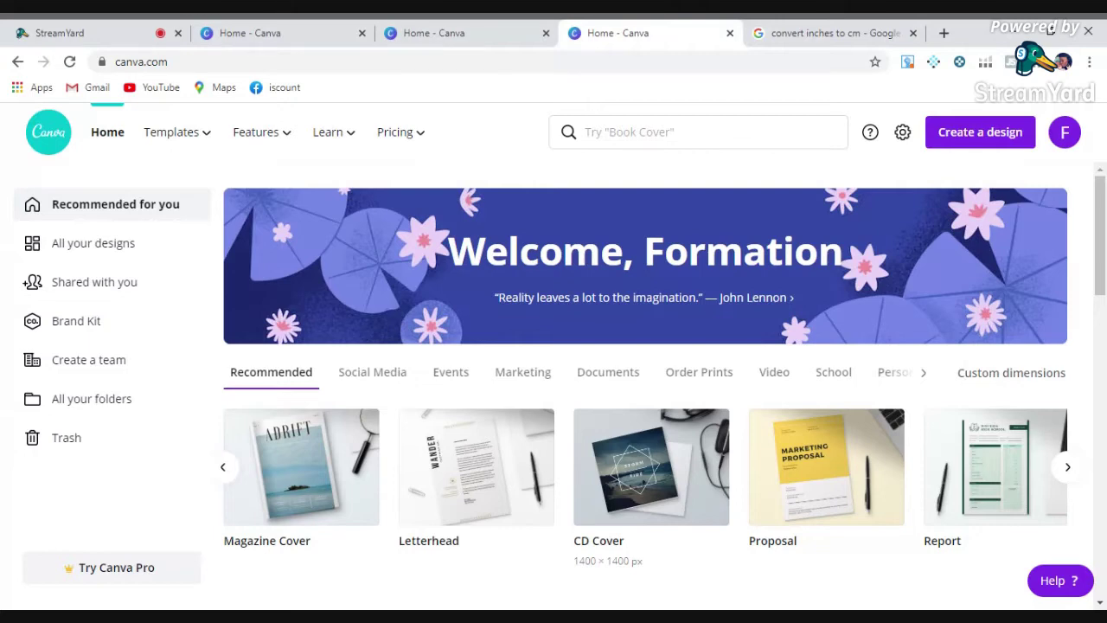
pyautogui.click(1068, 468)
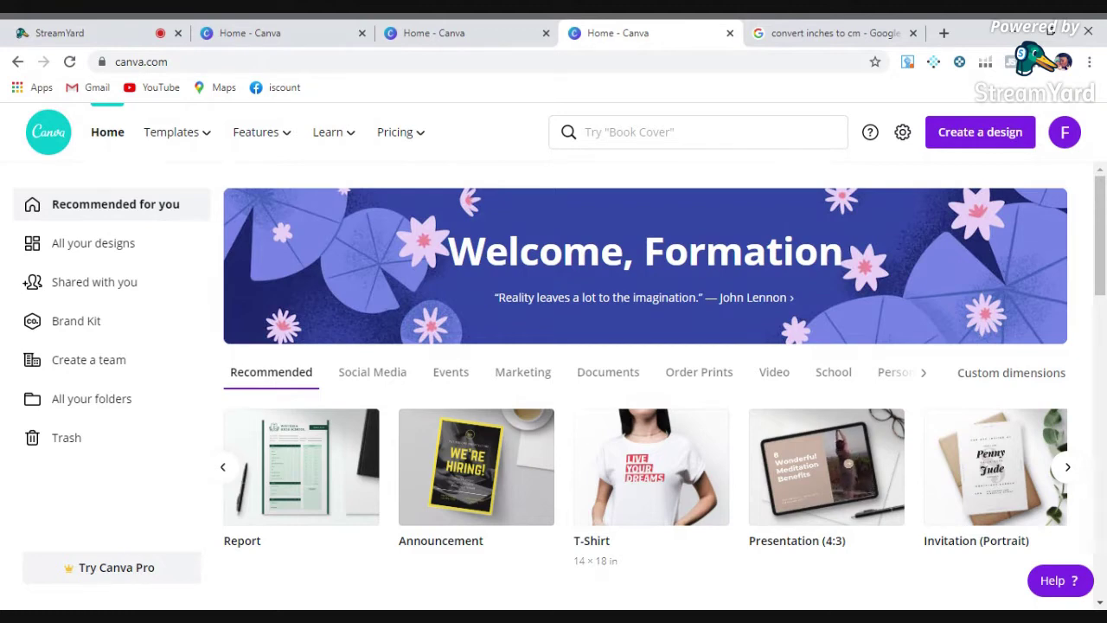
pyautogui.click(1068, 468)
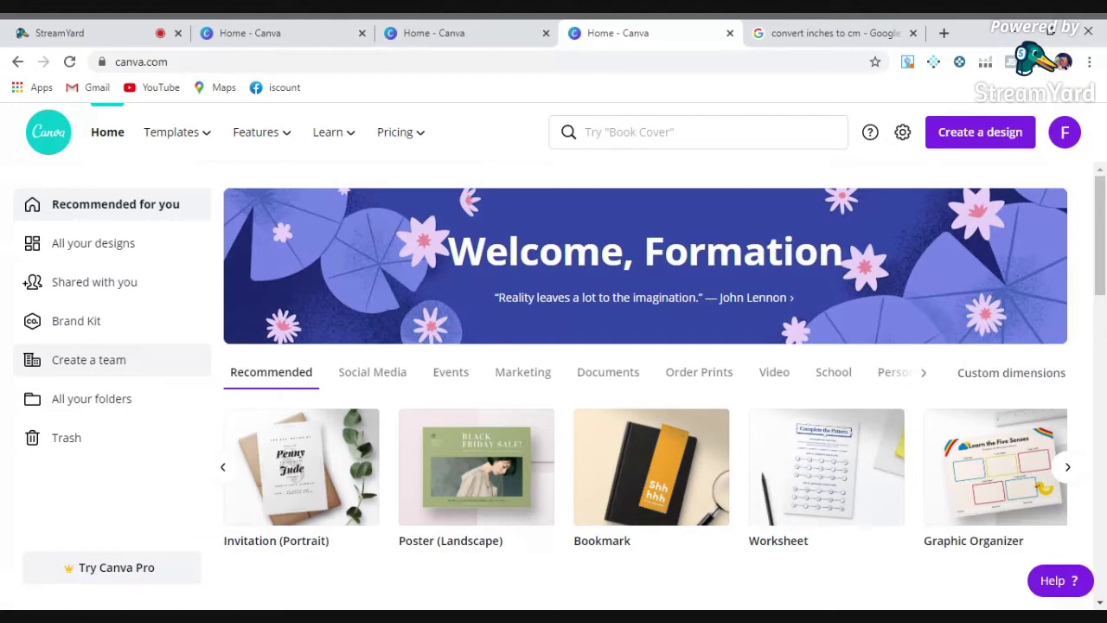
# Step: Create a team named 'Formation' and continue to the invite-teammates step
pyautogui.click(145, 362)
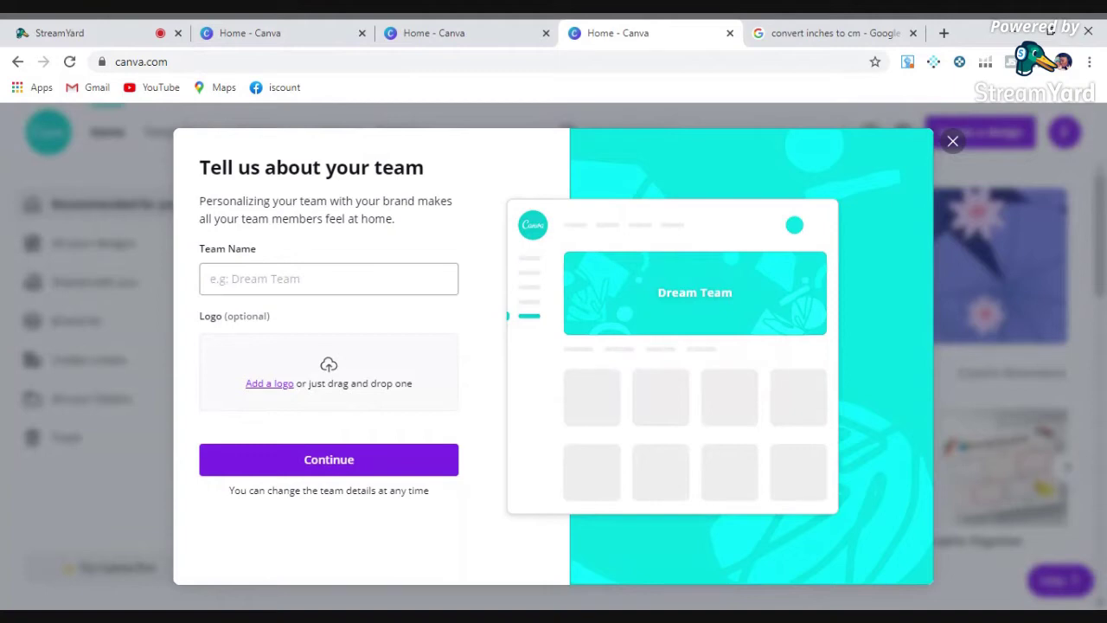
pyautogui.click(211, 279)
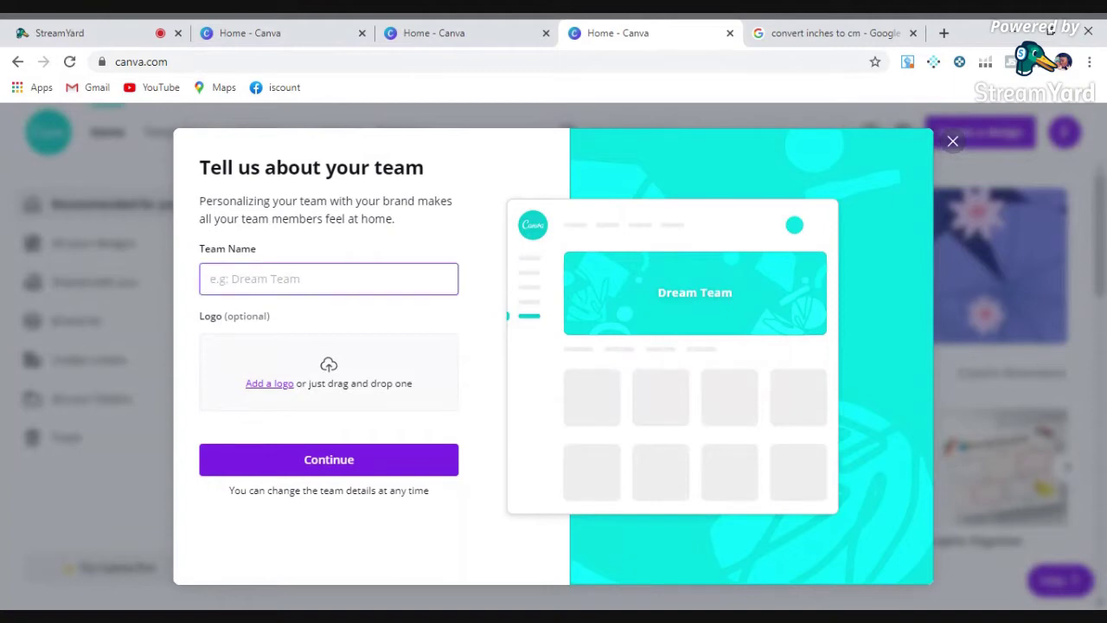
pyautogui.write('Forma')
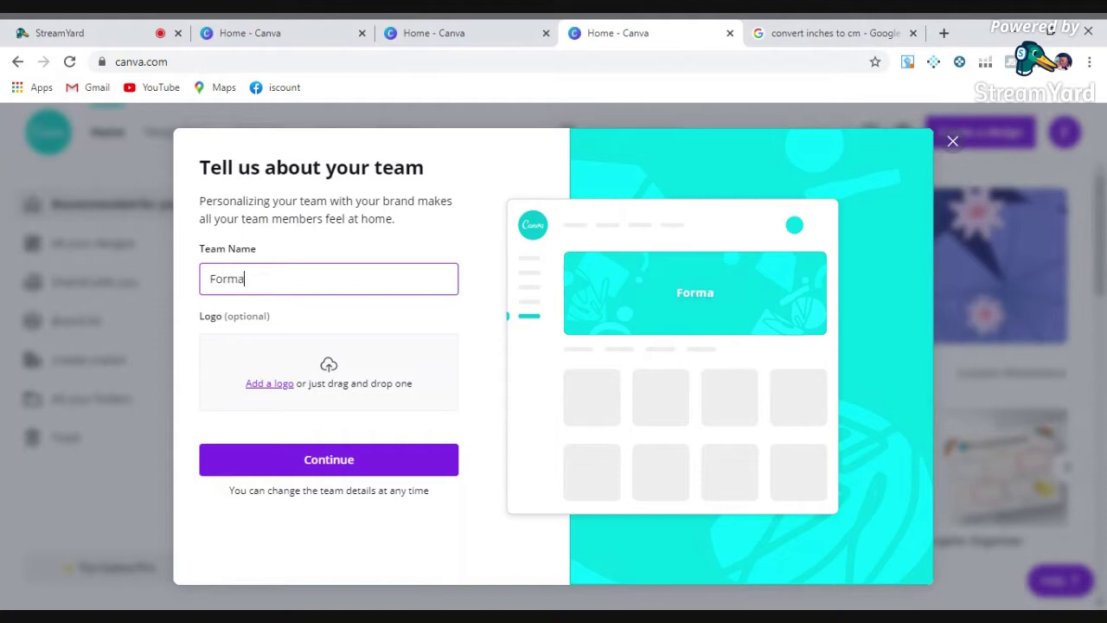
pyautogui.write('tion')
pyautogui.click(372, 458)
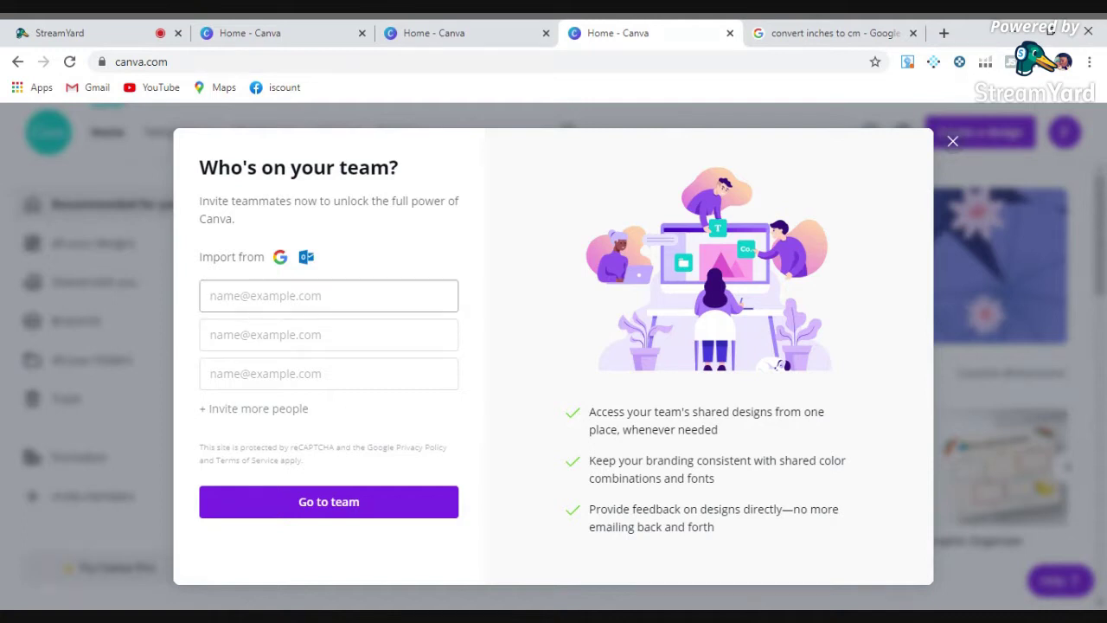
# Step: Add an extra invite field, then close team setup without inviting anyone
pyautogui.click(295, 412)
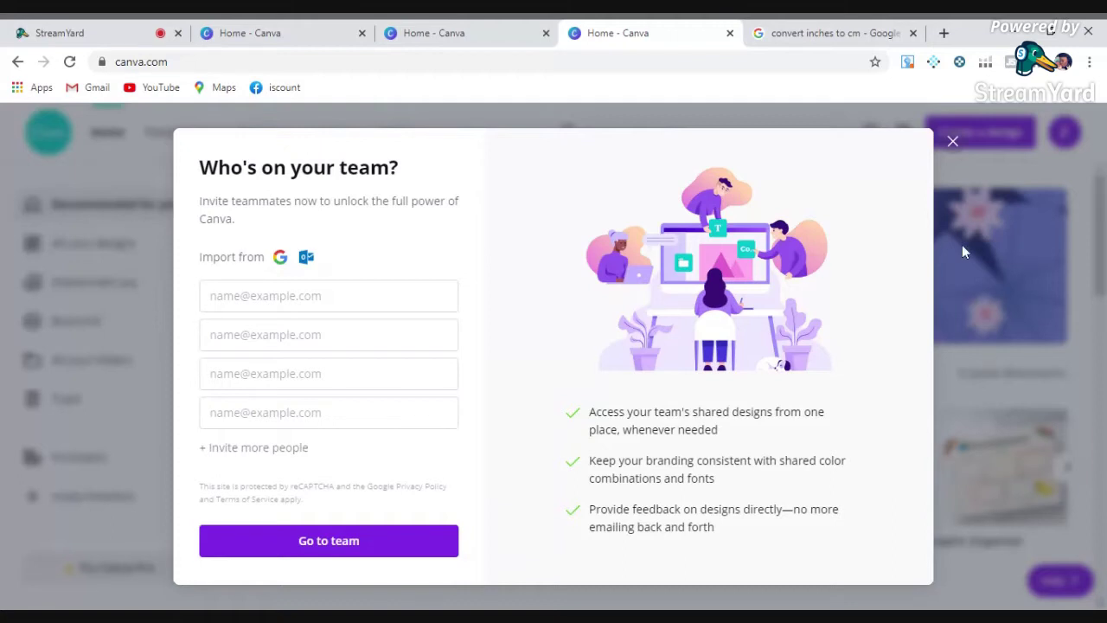
pyautogui.click(951, 142)
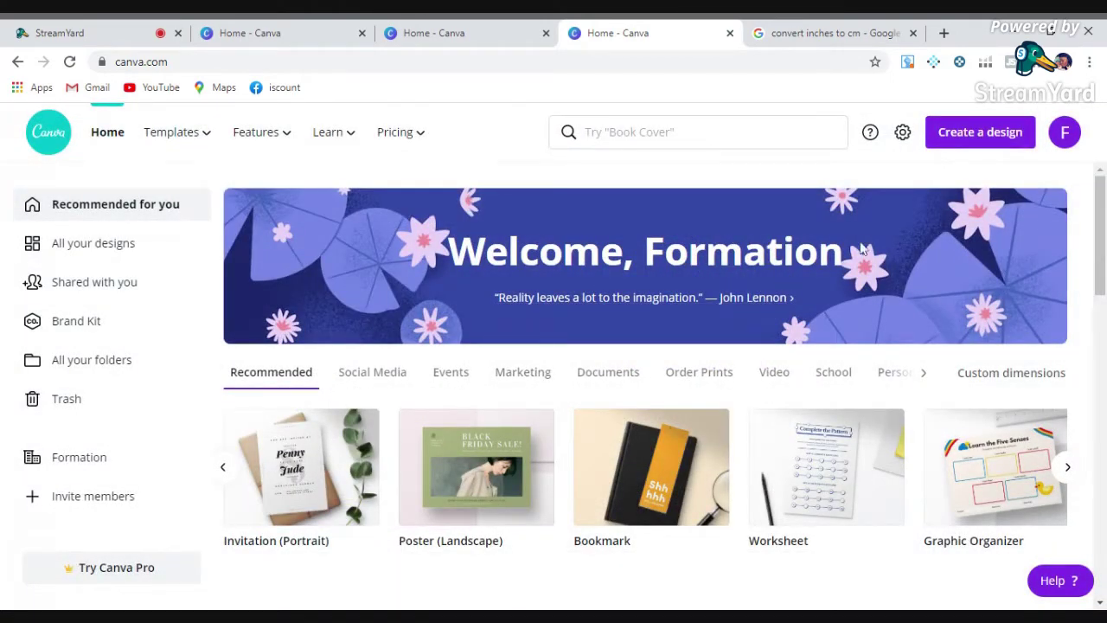
# Step: Trash the White and Pink Beauty Logo, Handdrawn Circle Logo and kitchen designs, then view Trash
pyautogui.scroll(-3, 864, 249)
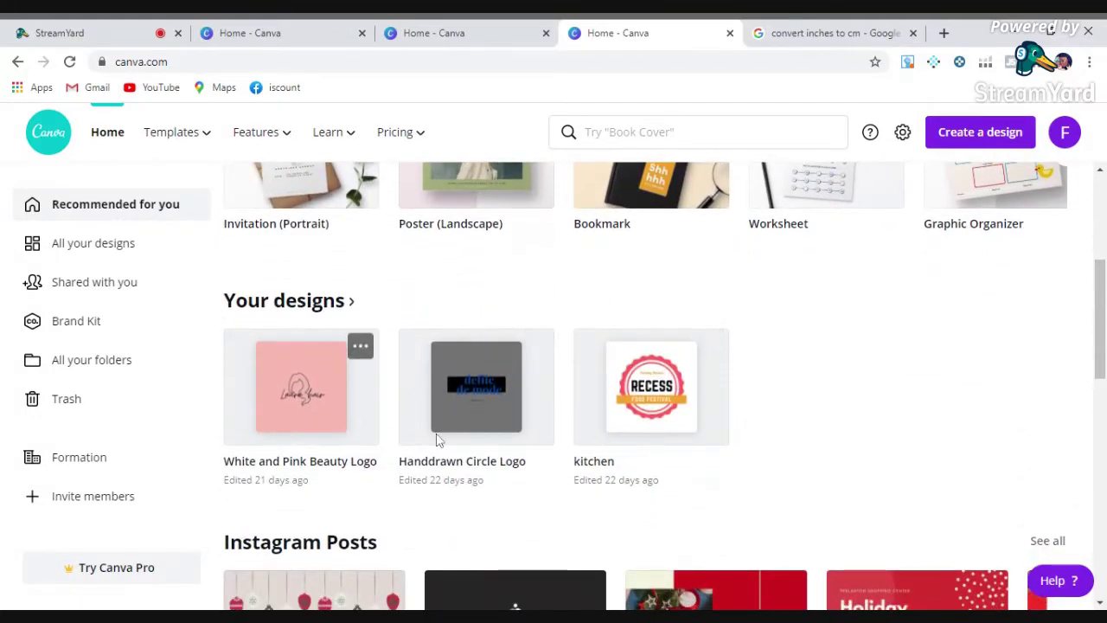
pyautogui.click(367, 345)
pyautogui.click(450, 367)
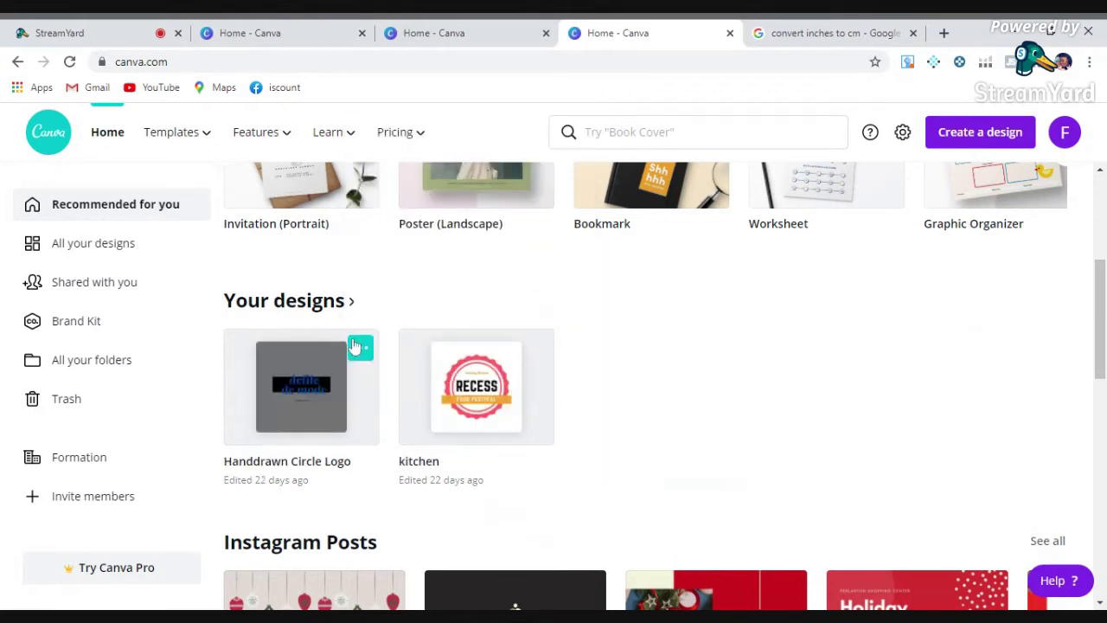
pyautogui.click(356, 343)
pyautogui.click(417, 372)
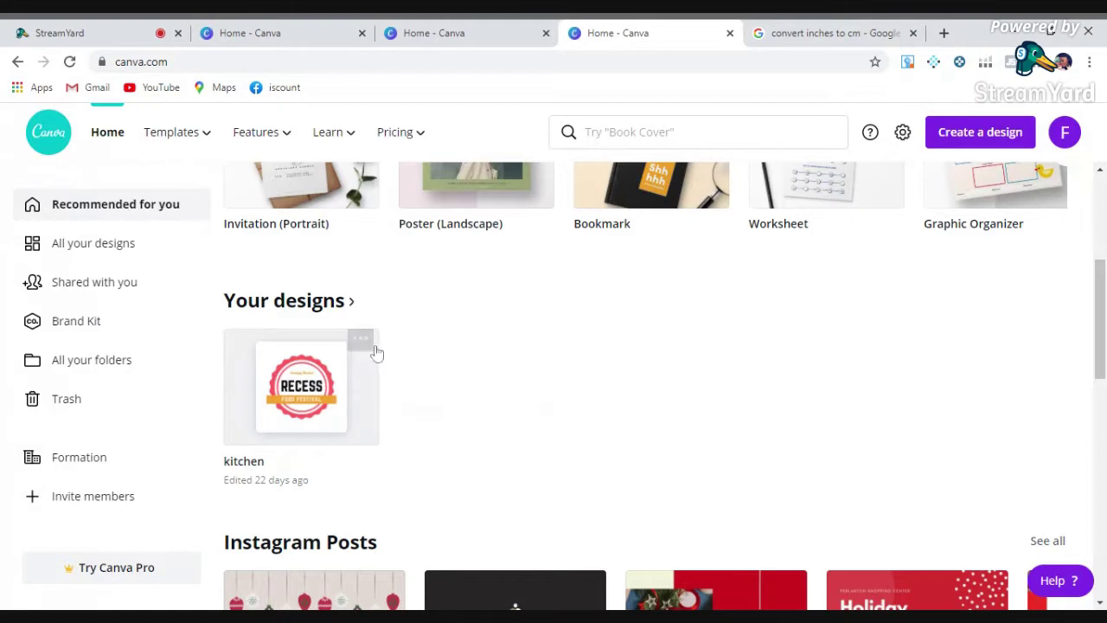
pyautogui.click(363, 344)
pyautogui.click(425, 368)
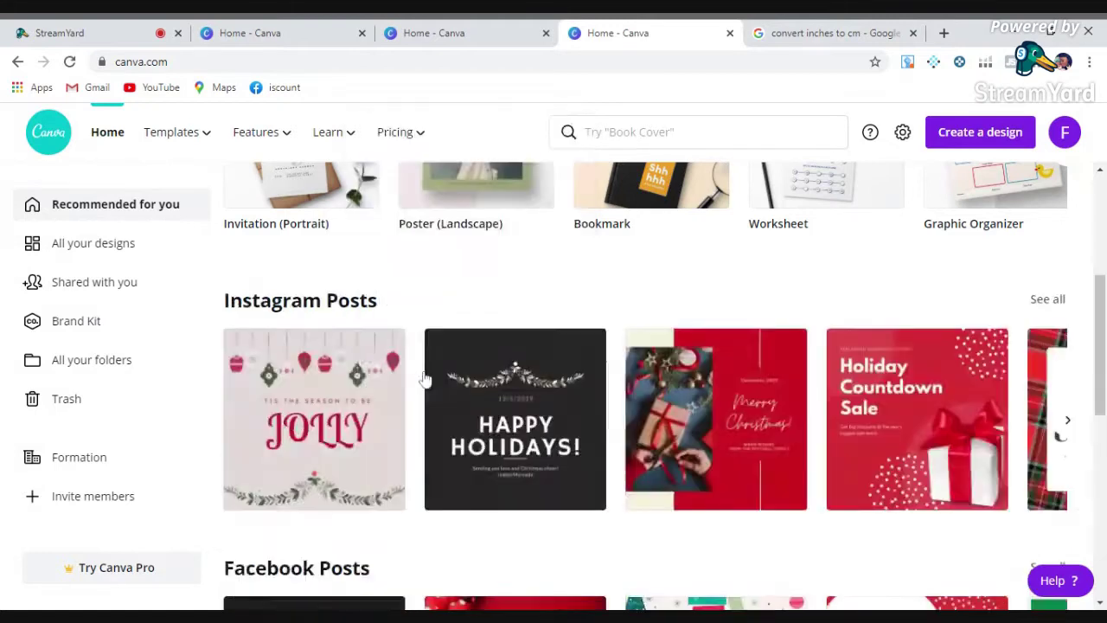
pyautogui.click(138, 407)
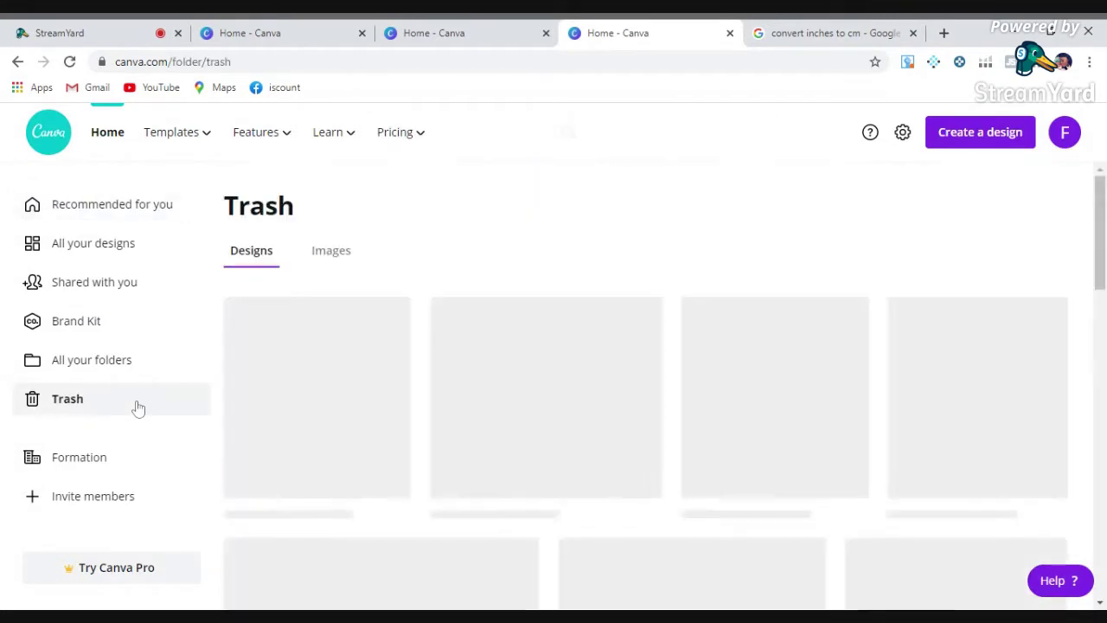
# Step: View the White and Pink Beauty Logo's restore options, then return to Recommended for you
pyautogui.moveTo(586, 430)
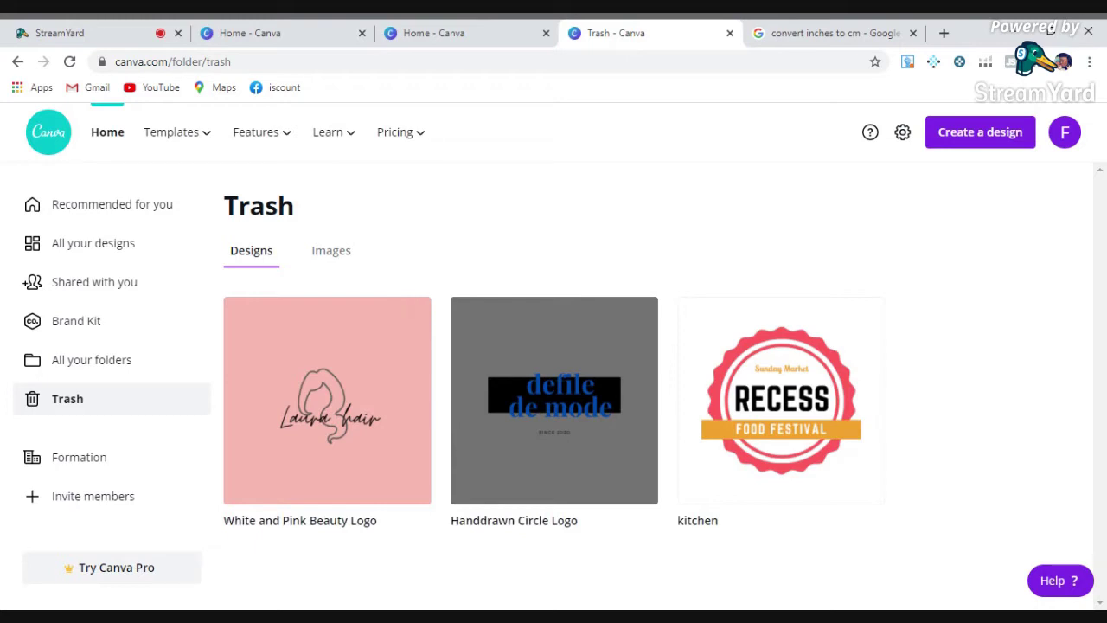
pyautogui.moveTo(365, 388)
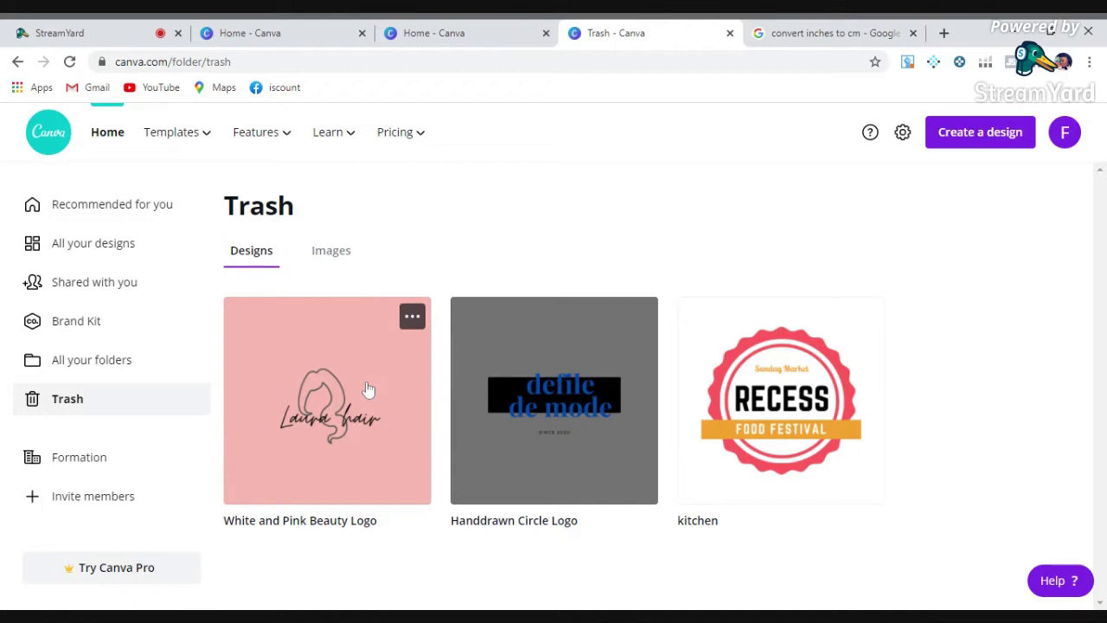
pyautogui.click(413, 313)
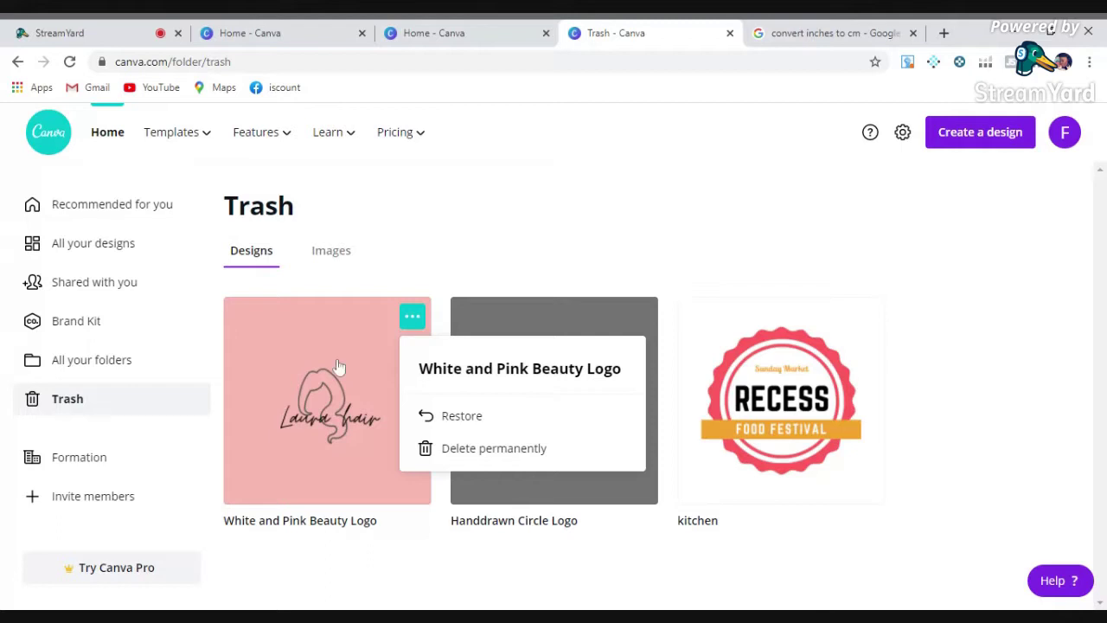
pyautogui.click(157, 217)
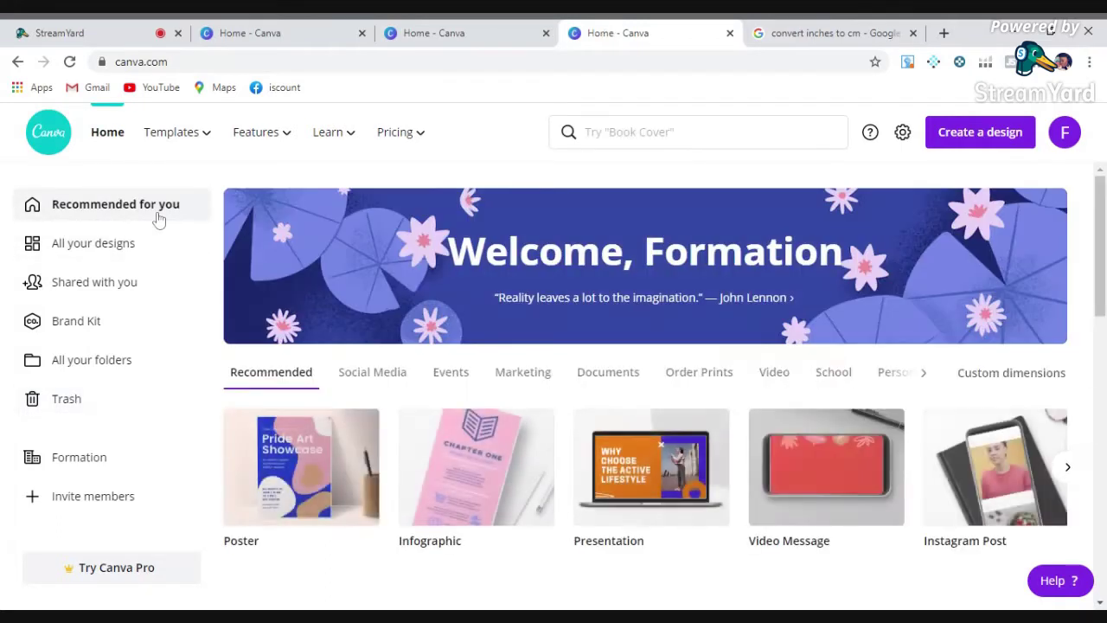
pyautogui.moveTo(291, 140)
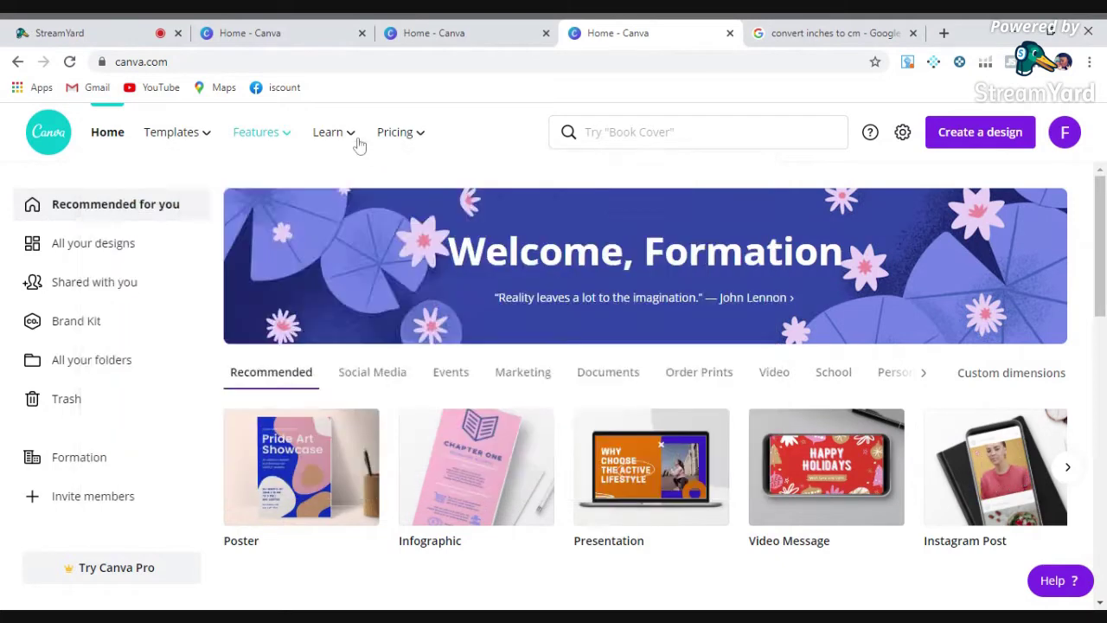
# Step: Look over the Pricing plans, then show the home-page search suggestions
pyautogui.moveTo(352, 136)
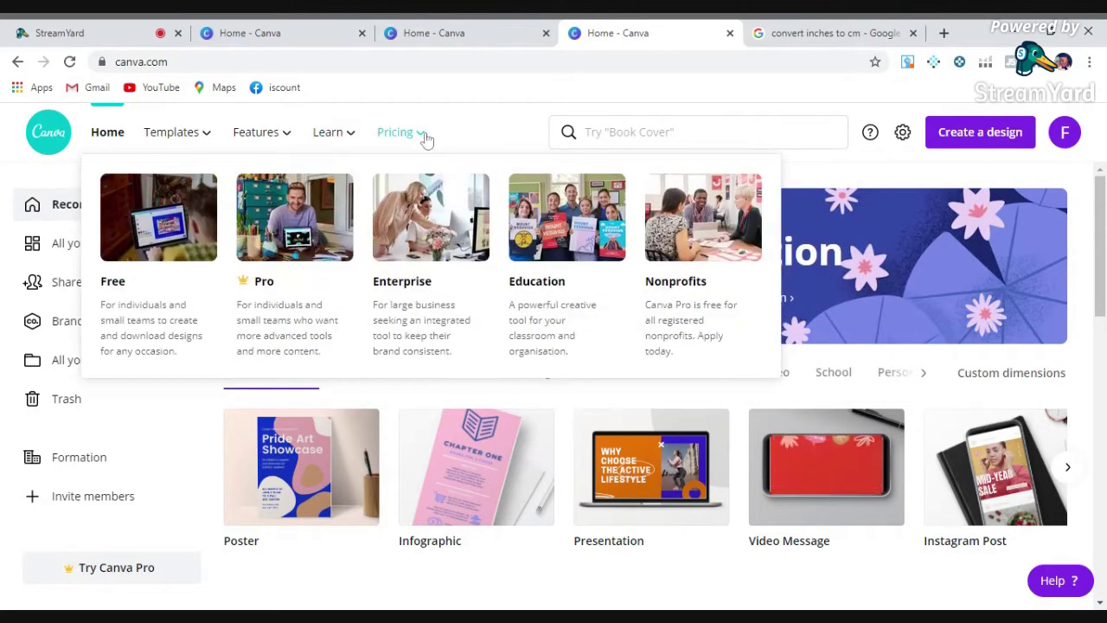
pyautogui.moveTo(386, 141)
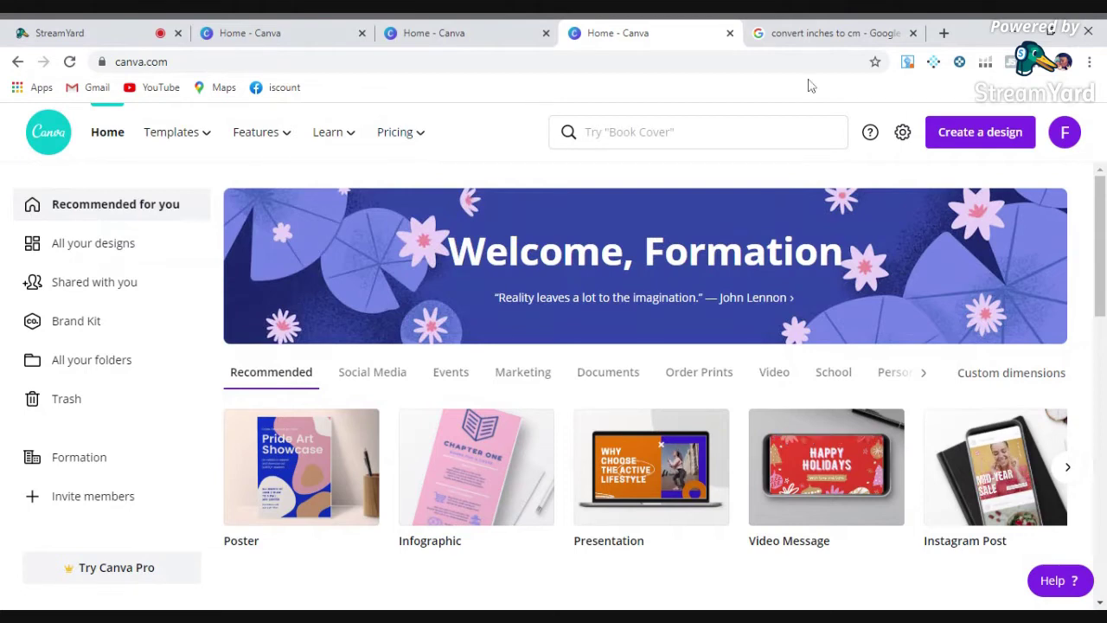
pyautogui.click(684, 131)
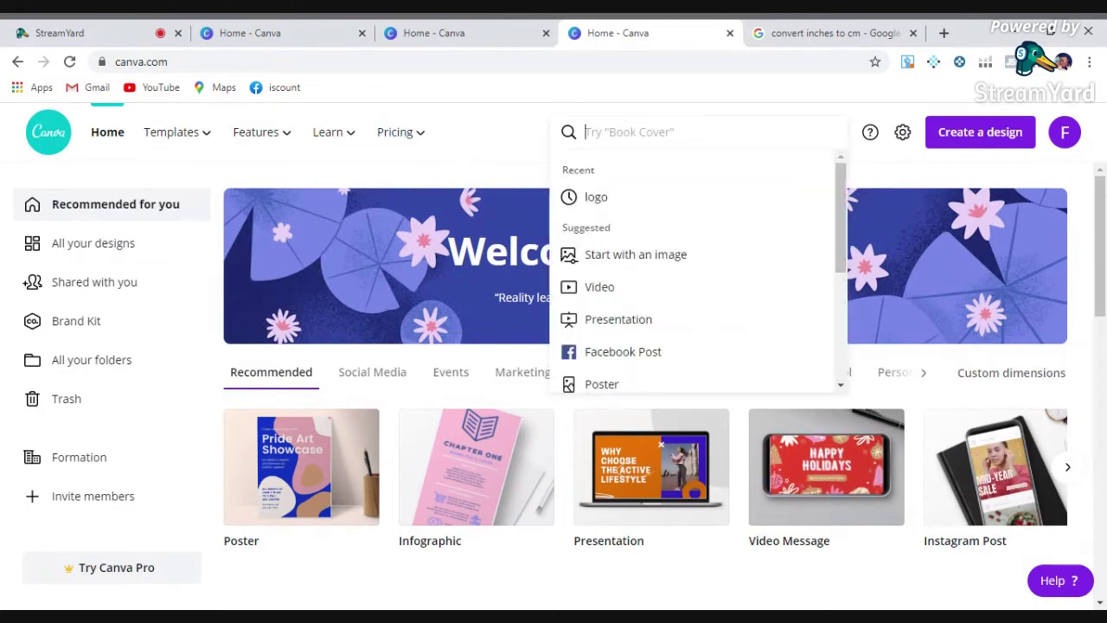
pyautogui.click(628, 205)
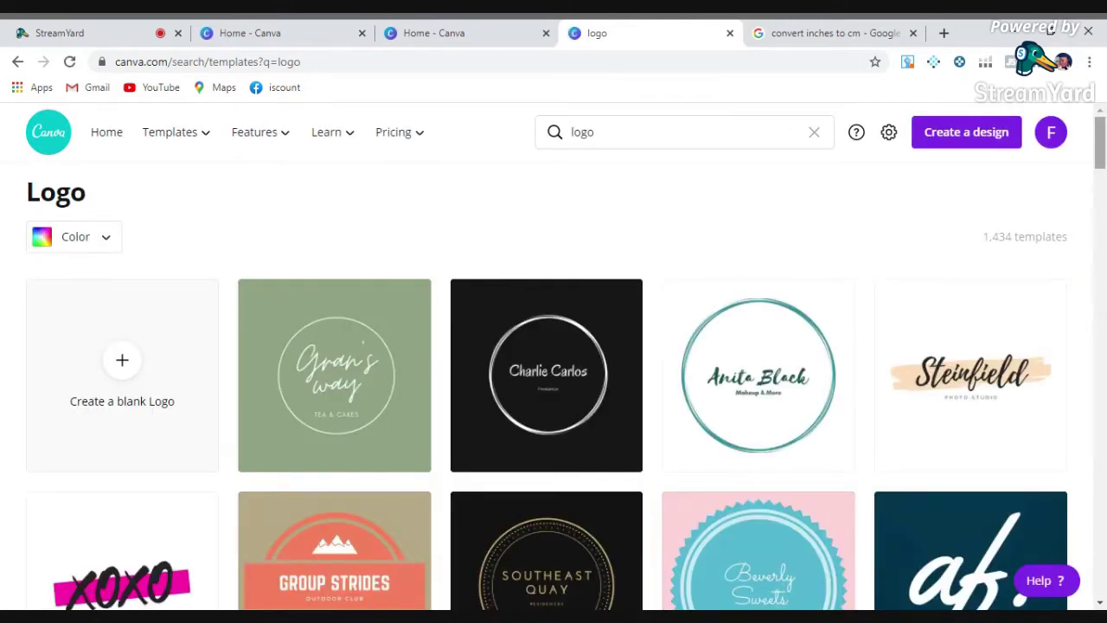
pyautogui.scroll(-5, 553, 381)
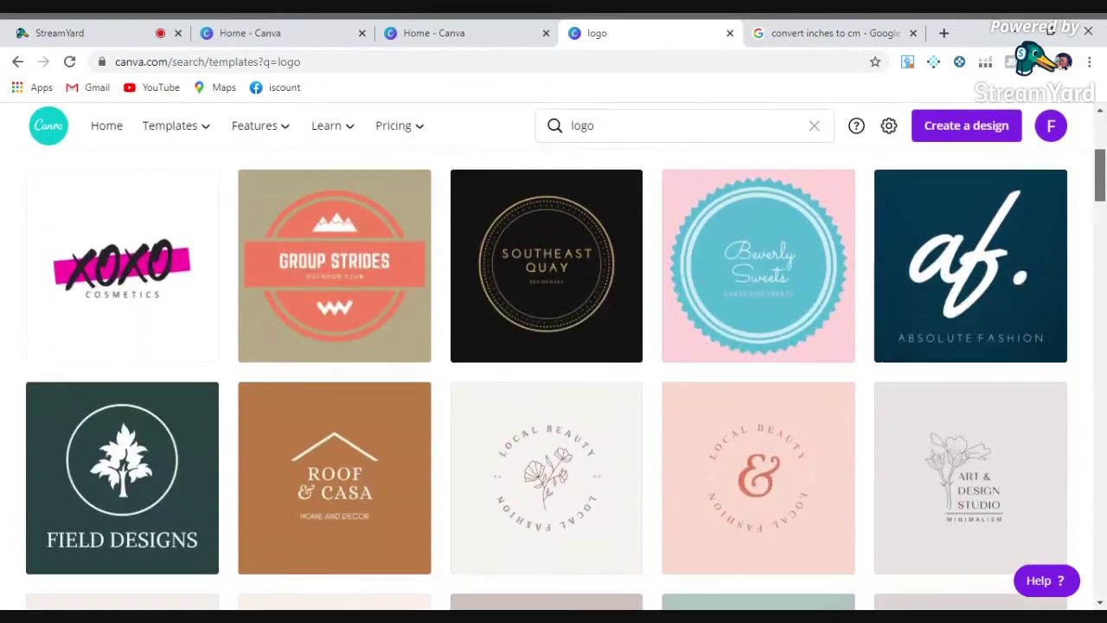
pyautogui.scroll(-6, 554, 380)
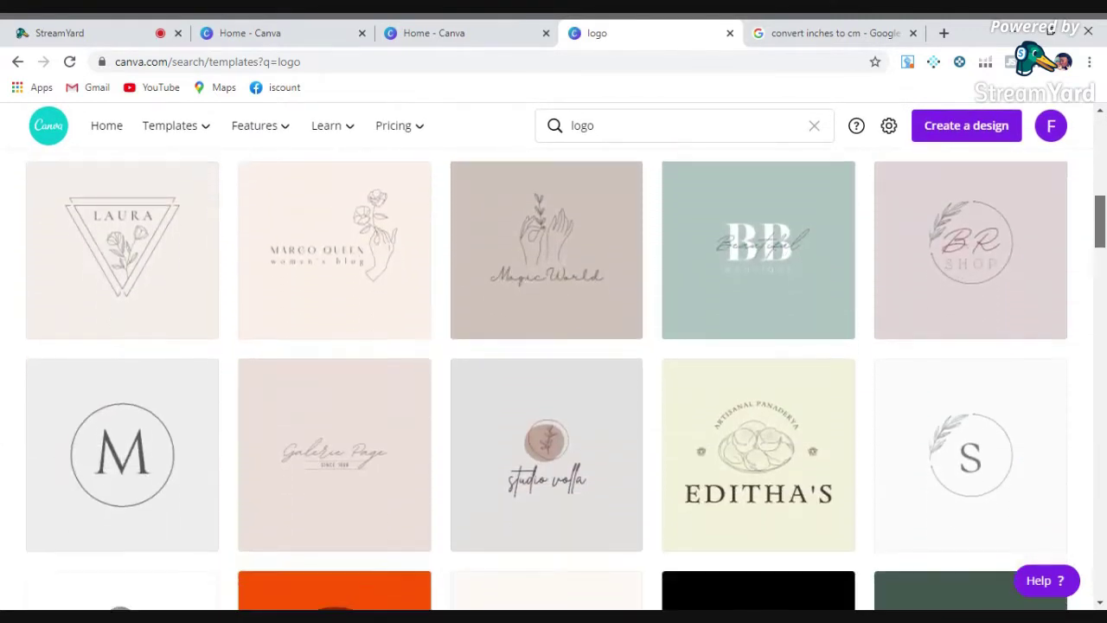
pyautogui.scroll(-1, 548, 385)
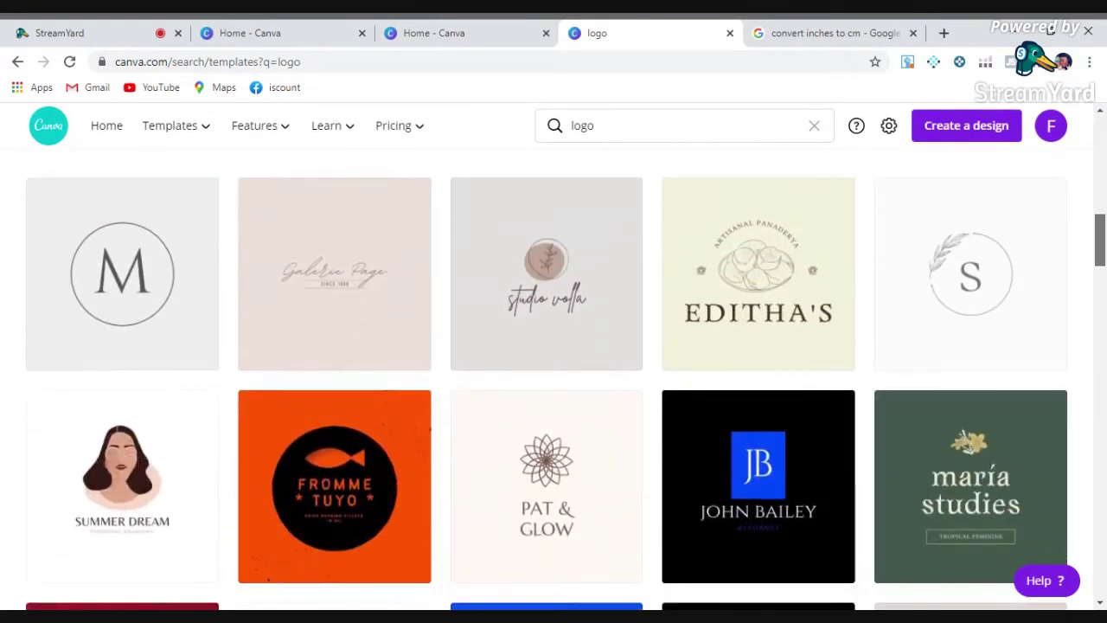
pyautogui.scroll(-5, 553, 380)
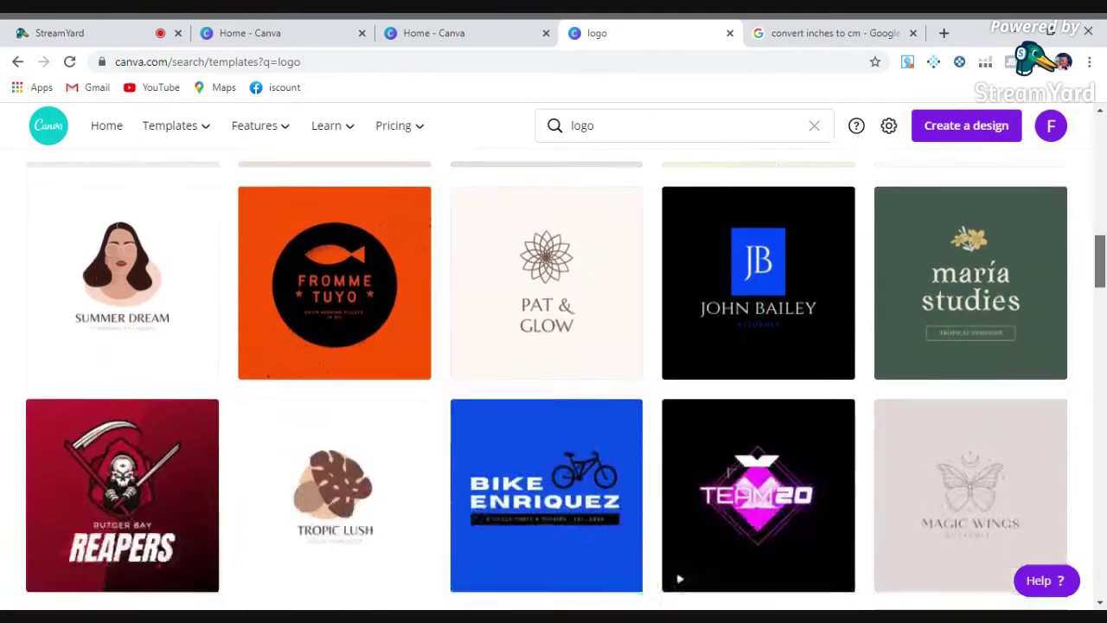
pyautogui.scroll(-2, 1101, 319)
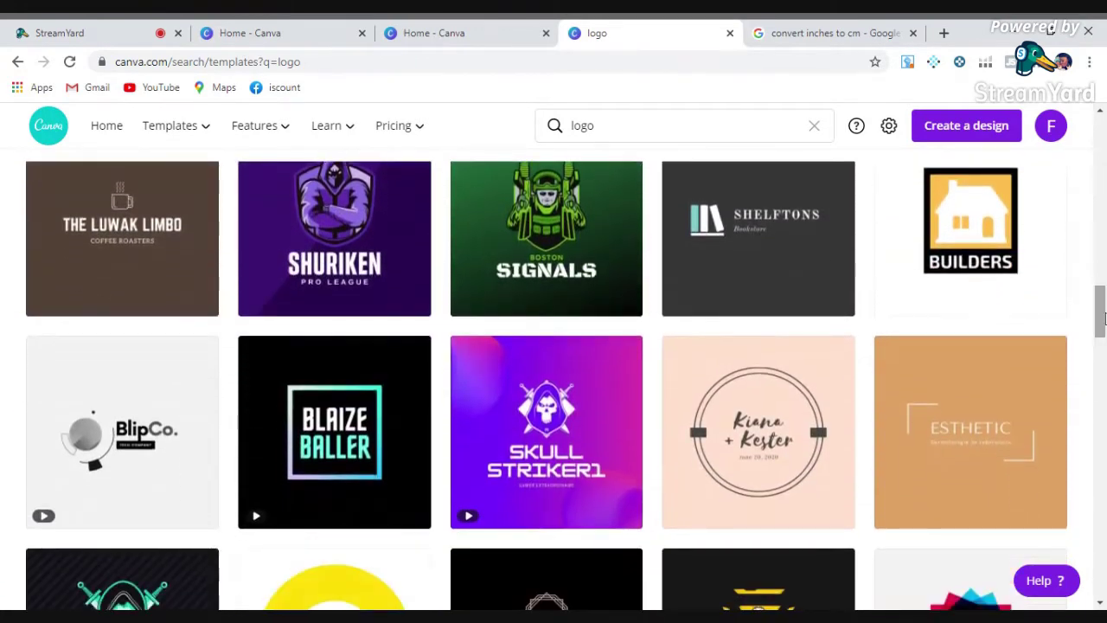
pyautogui.scroll(-4, 1102, 318)
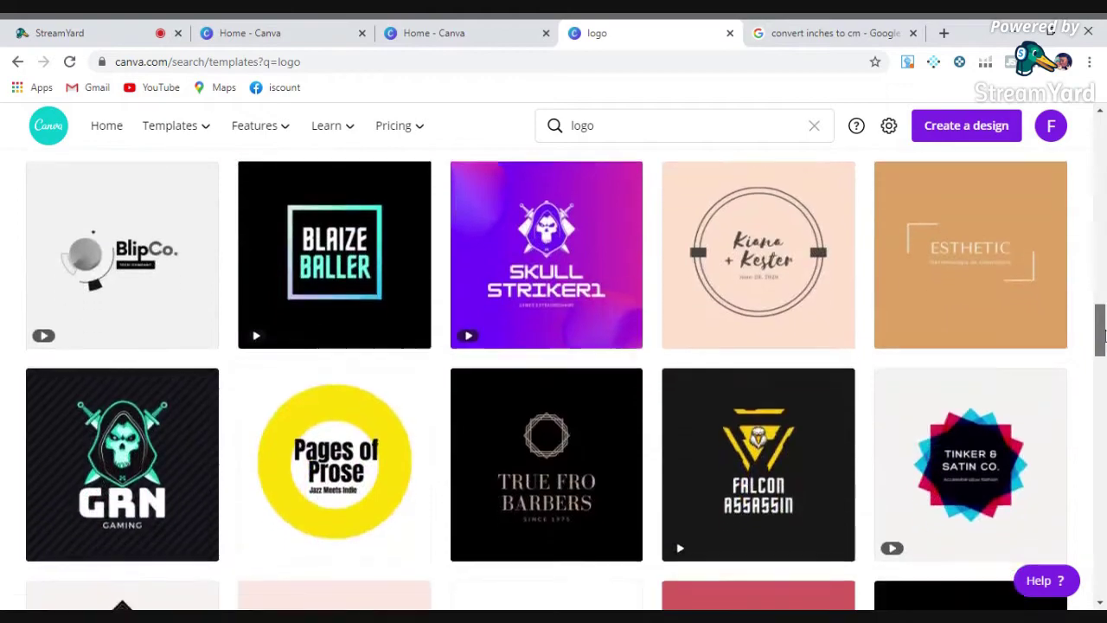
pyautogui.scroll(-5, 554, 384)
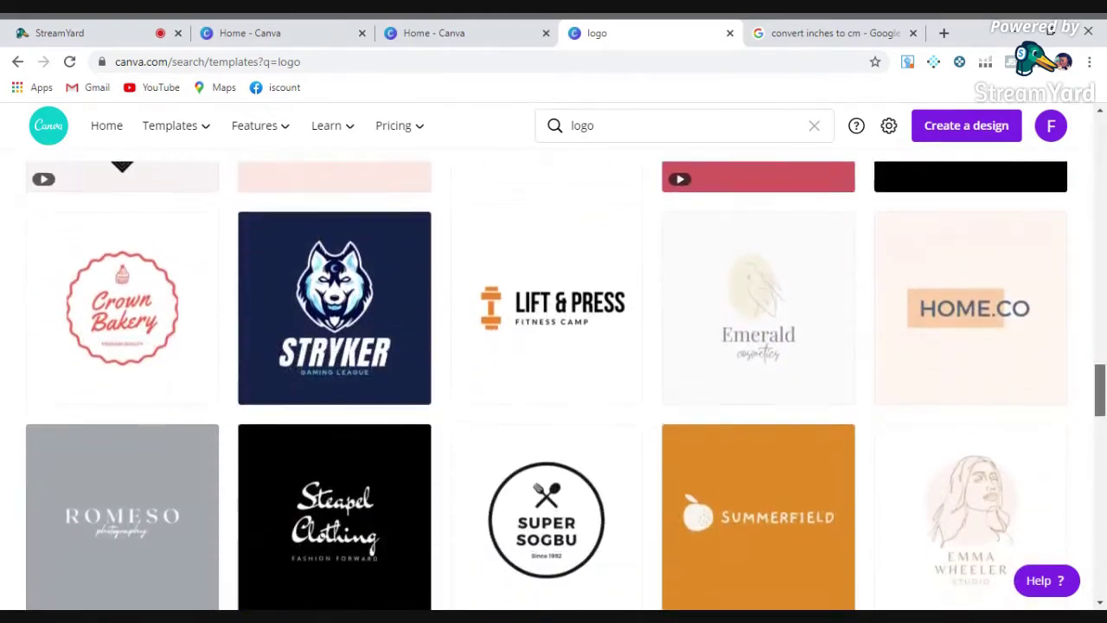
pyautogui.scroll(15, 553, 384)
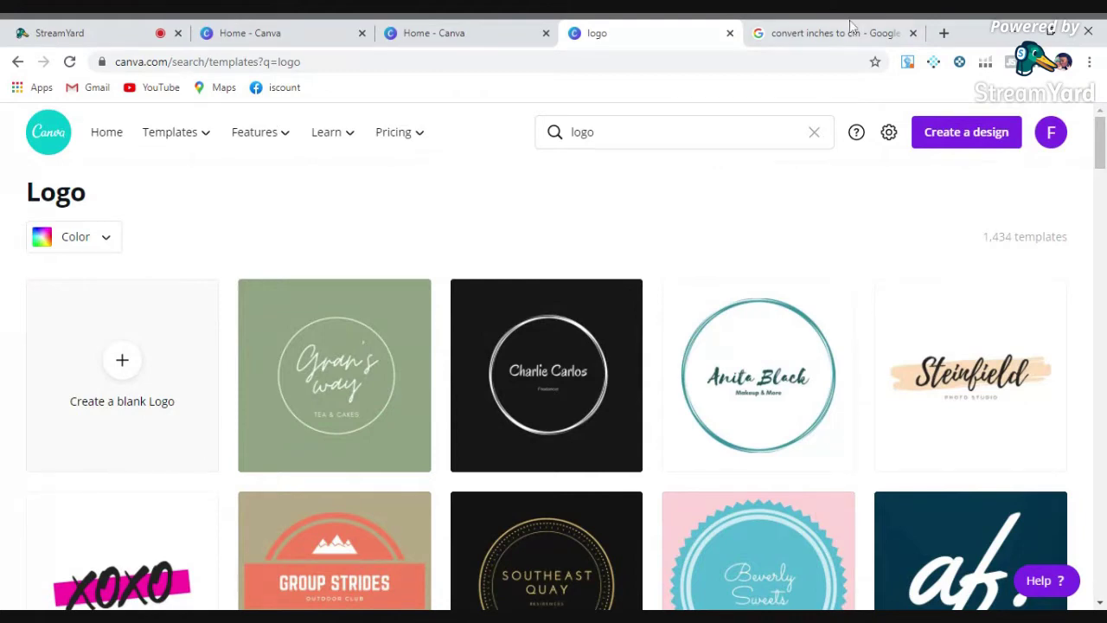
pyautogui.click(705, 136)
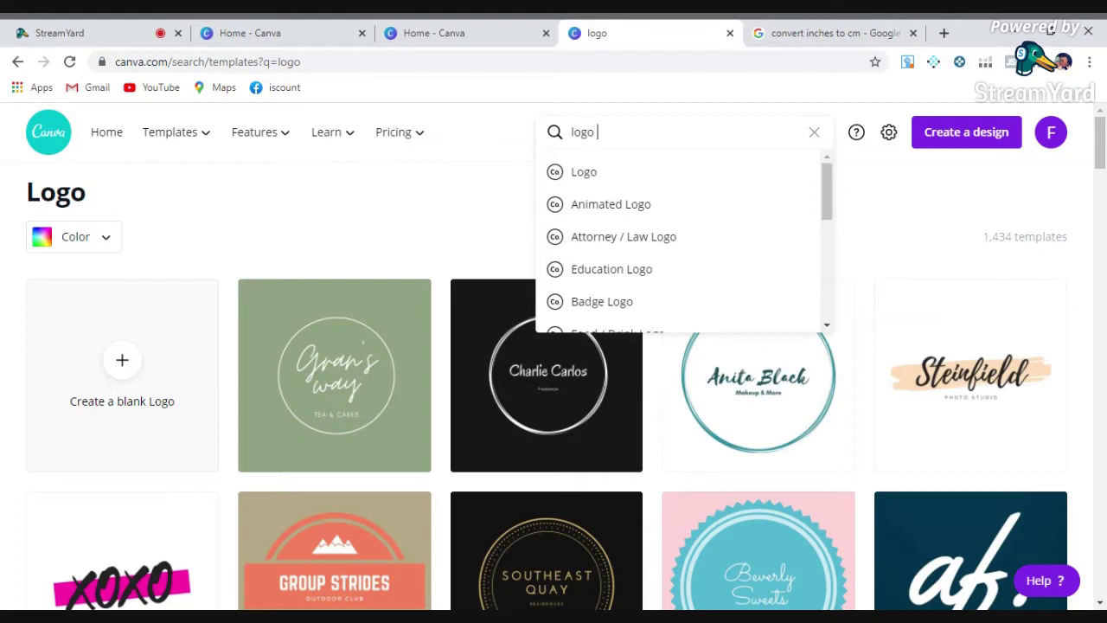
# Step: Extend the search to 'logo food', choose Food / Drink Logo, and browse the templates
pyautogui.write('food')
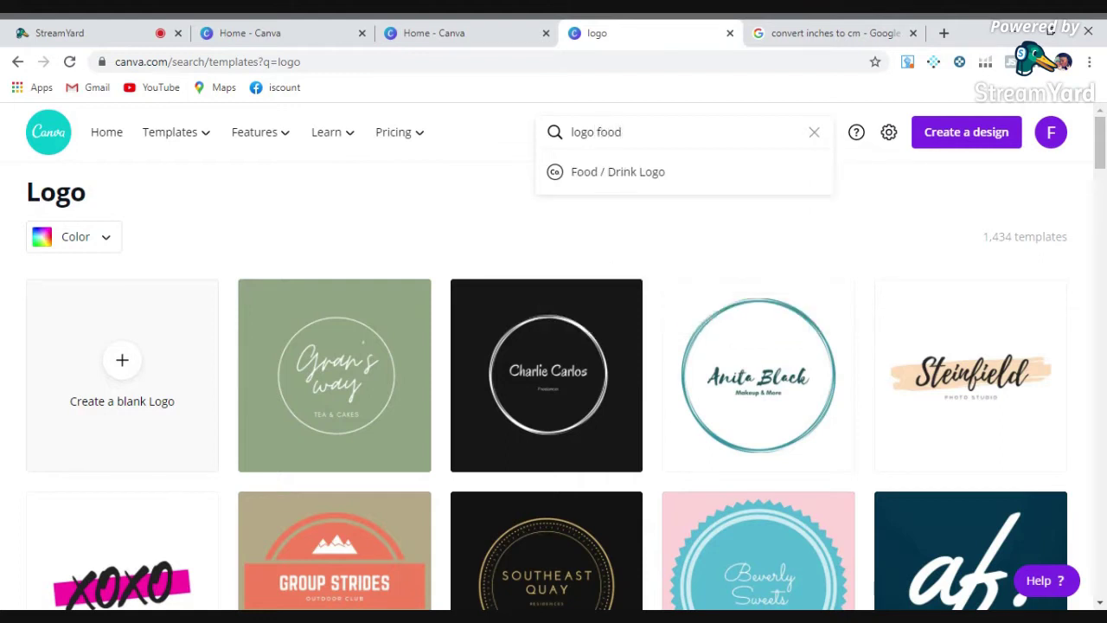
pyautogui.click(690, 173)
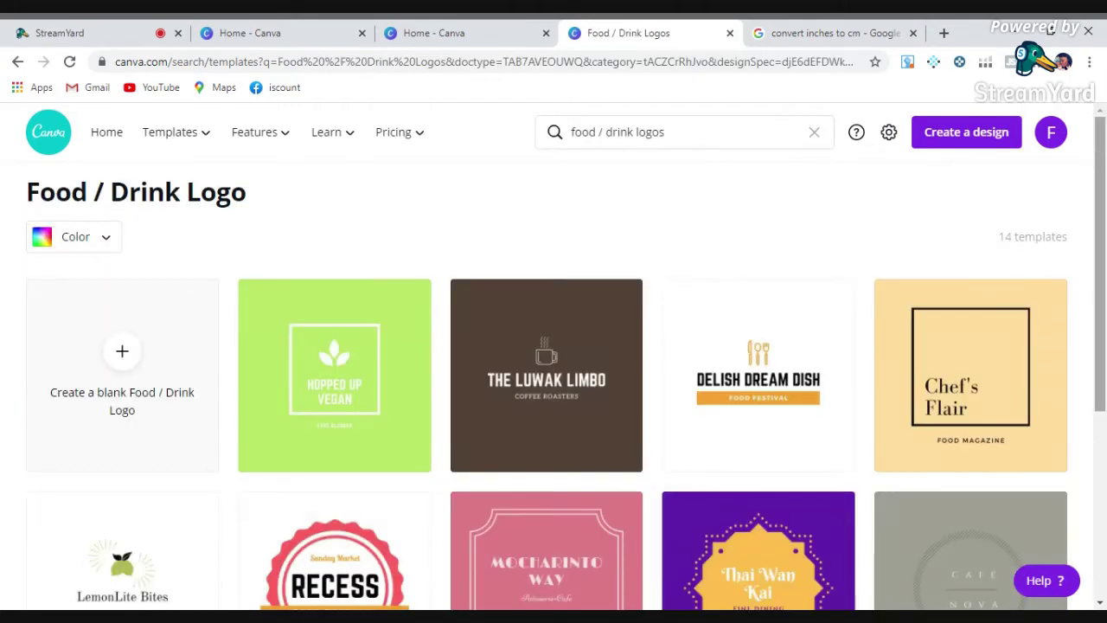
pyautogui.scroll(-1, 970, 279)
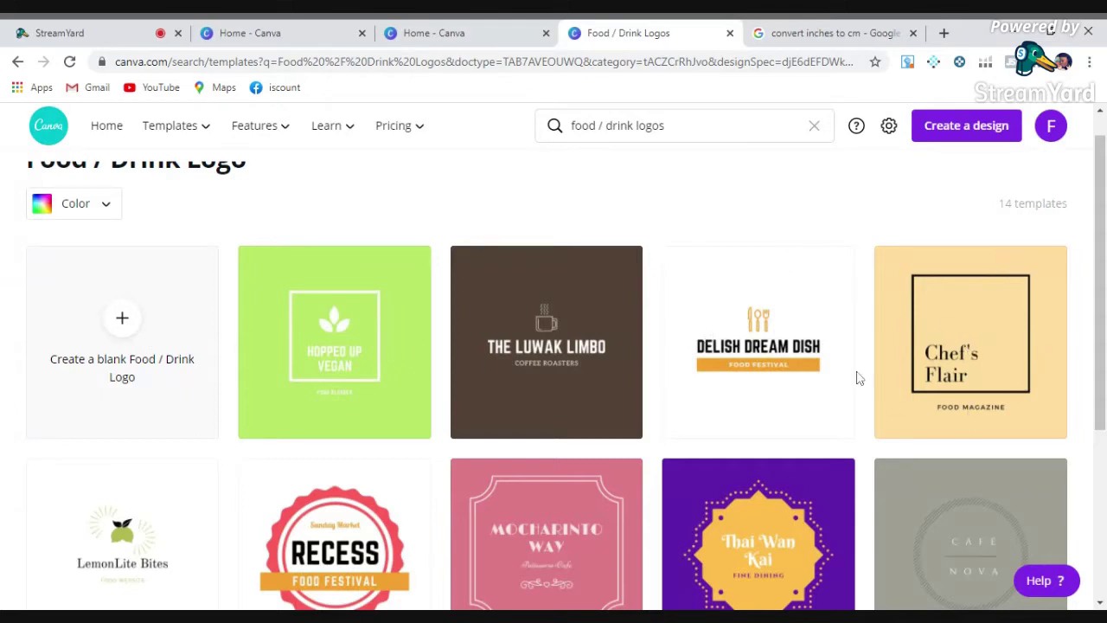
pyautogui.scroll(-3, 1103, 255)
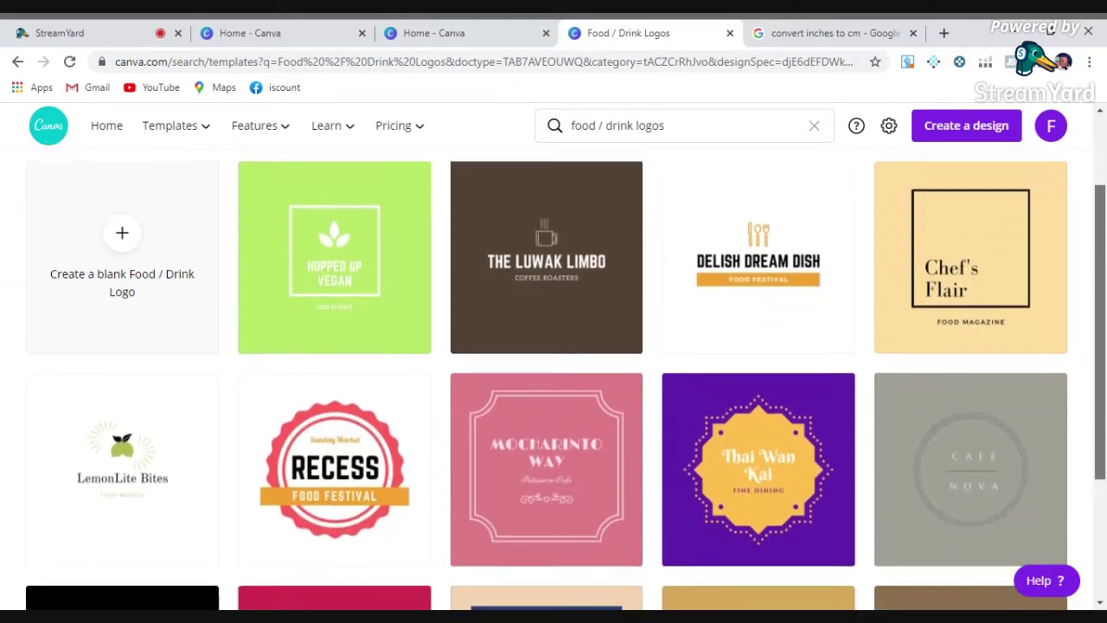
pyautogui.scroll(-1, 1104, 354)
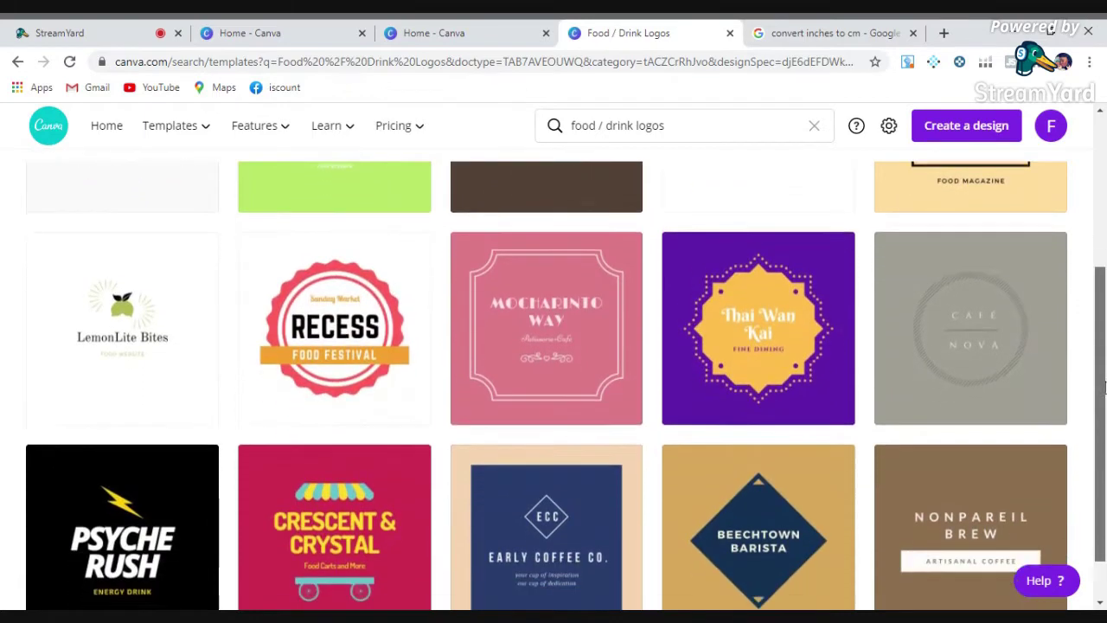
pyautogui.moveTo(1105, 354); pyautogui.dragTo(1104, 363)
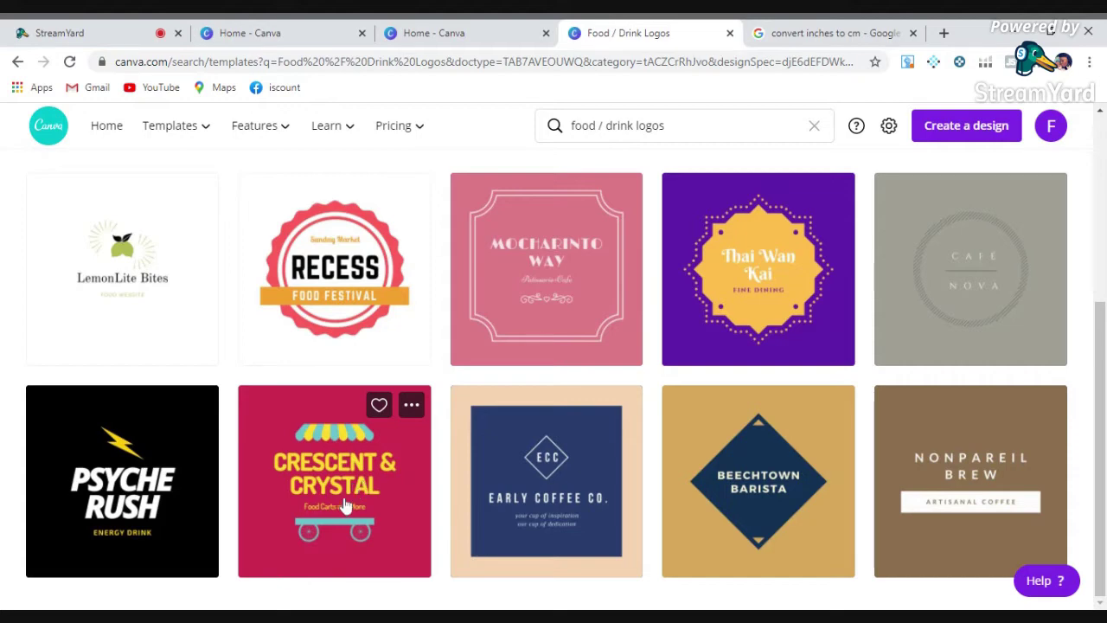
pyautogui.scroll(1, 547, 484)
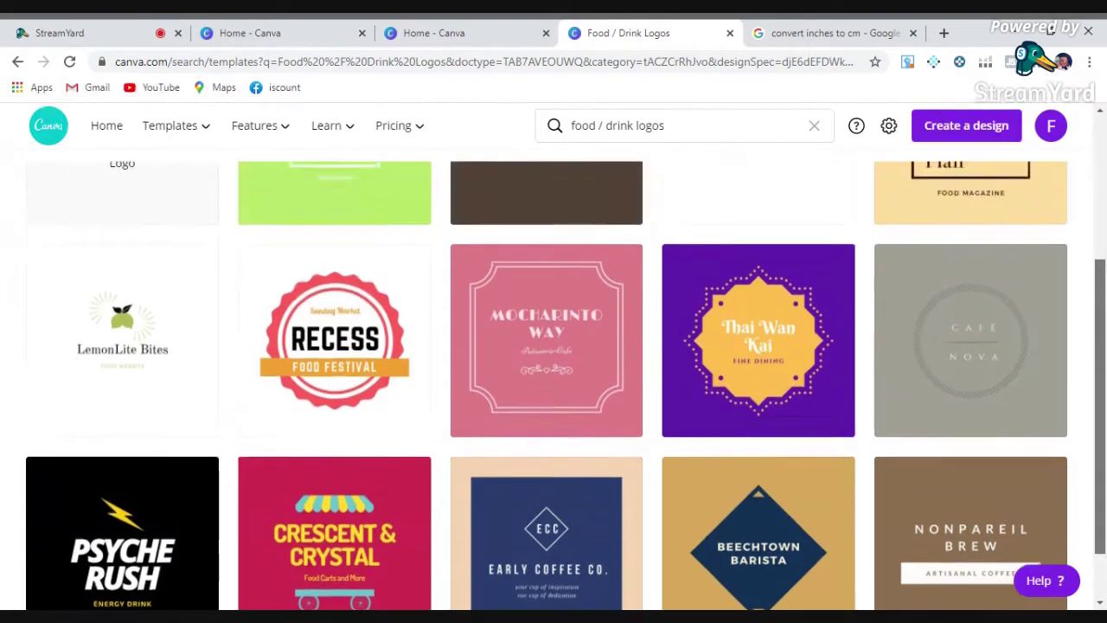
pyautogui.scroll(3, 554, 363)
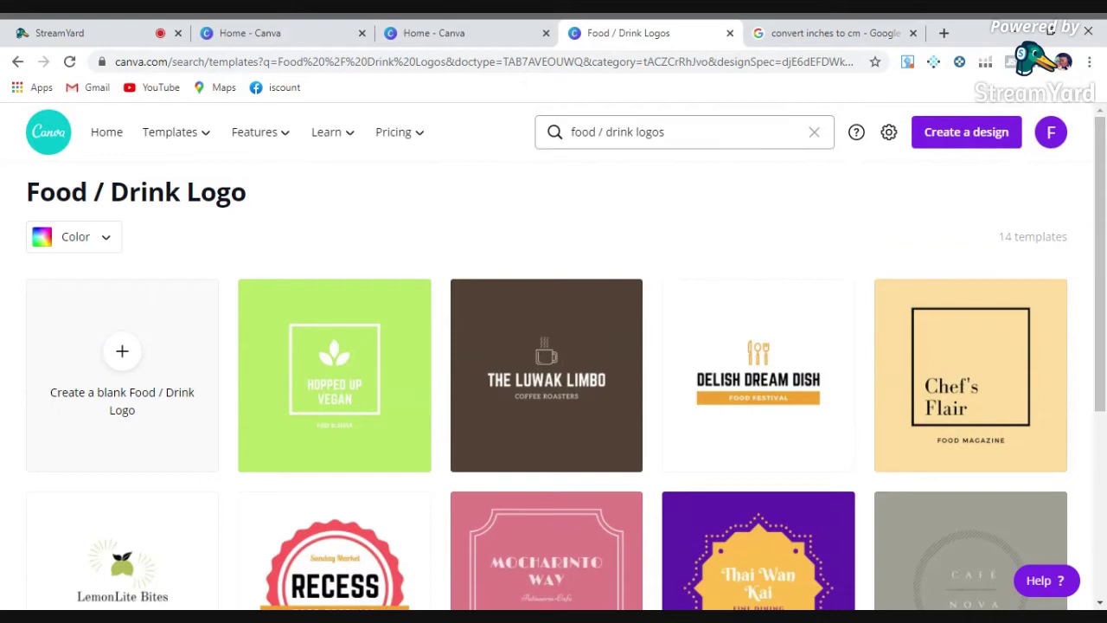
# Step: Remove '/ drink' from the search and run a search for 'food logos'
pyautogui.click(637, 131)
pyautogui.press('BackSpace')
pyautogui.press('BackSpace')
pyautogui.press('BackSpace')
pyautogui.press('BackSpace')
pyautogui.press('BackSpace')
pyautogui.press('BackSpace')
pyautogui.press('BackSpace')
pyautogui.press('BackSpace')
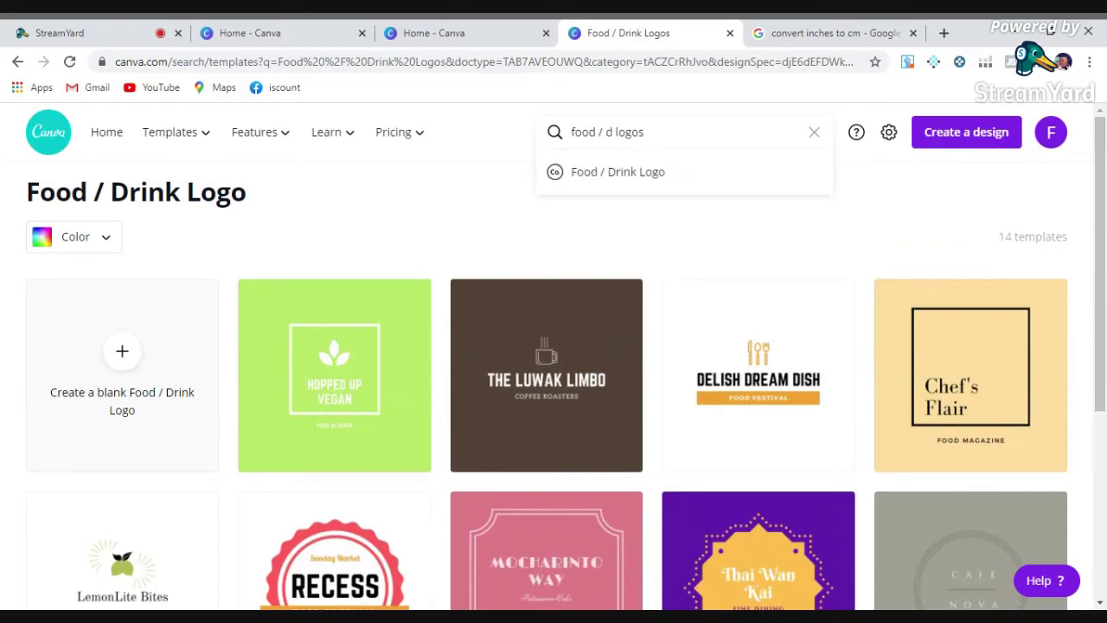
pyautogui.press('Return')
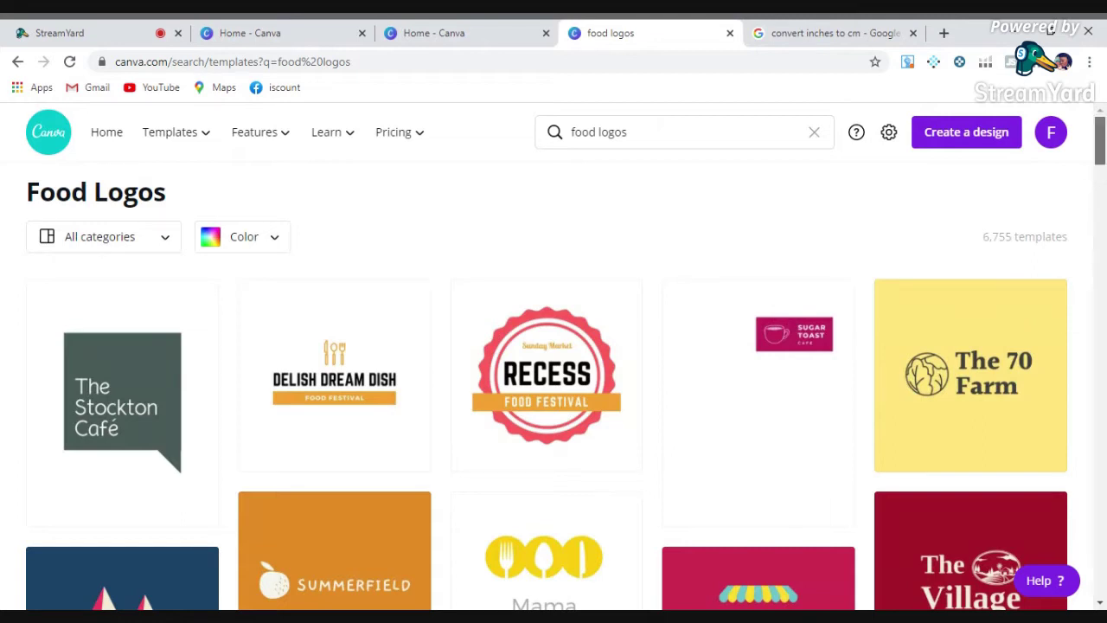
pyautogui.scroll(-3, 554, 363)
pyautogui.scroll(-1, 553, 363)
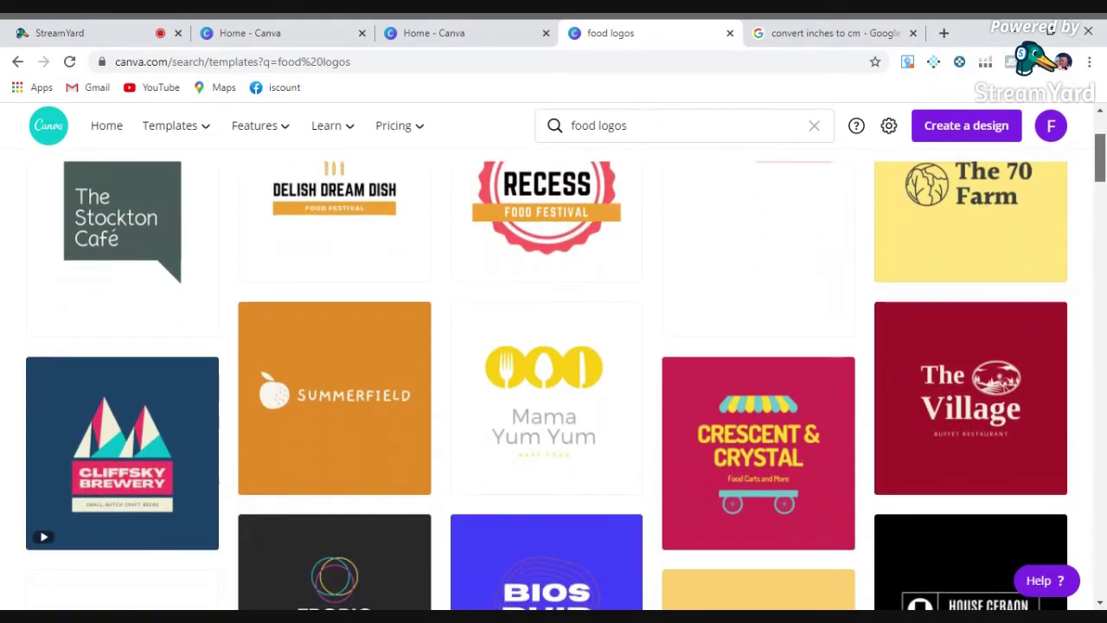
pyautogui.scroll(-2, 538, 338)
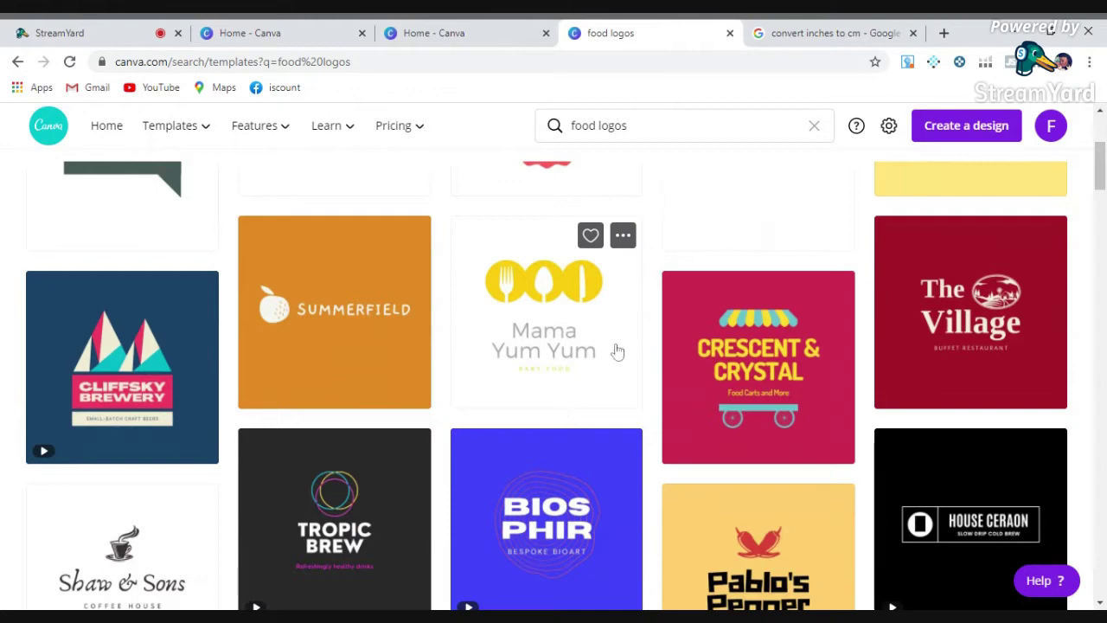
pyautogui.scroll(-4, 565, 376)
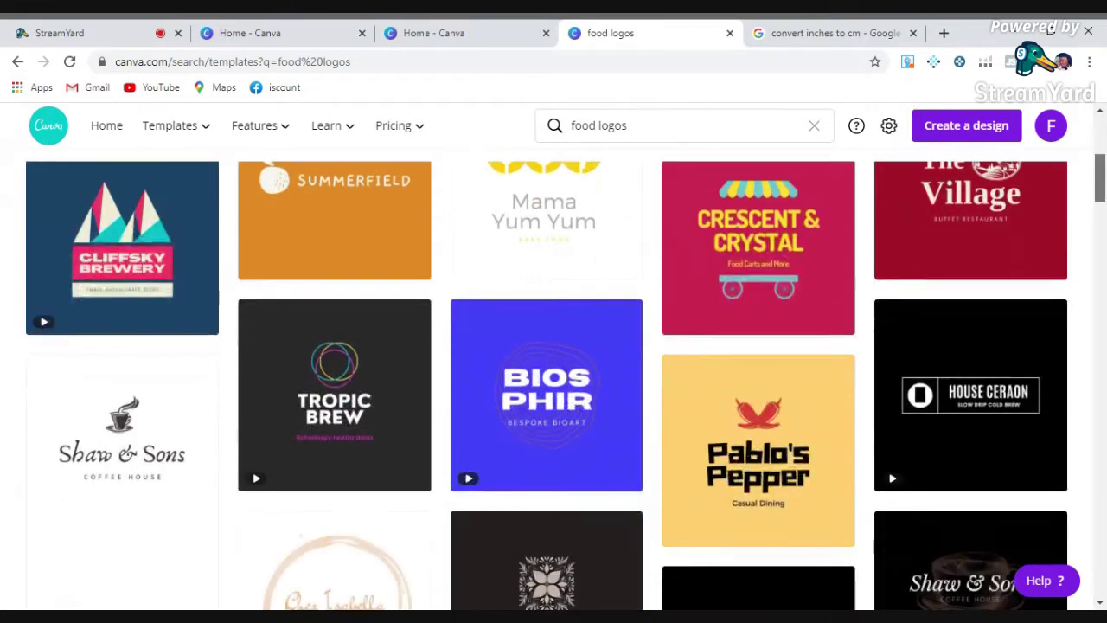
# Step: Browse the 6,755 food logo results, such as Shaw & Sons and Pablo's Pepper
pyautogui.scroll(1, 566, 376)
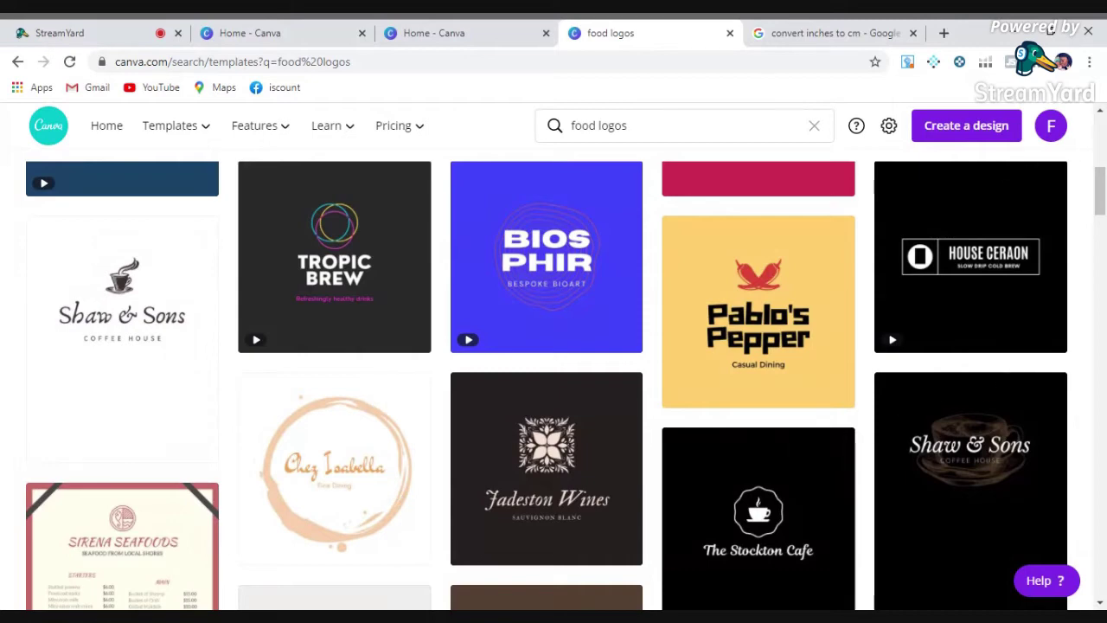
pyautogui.scroll(-4, 554, 386)
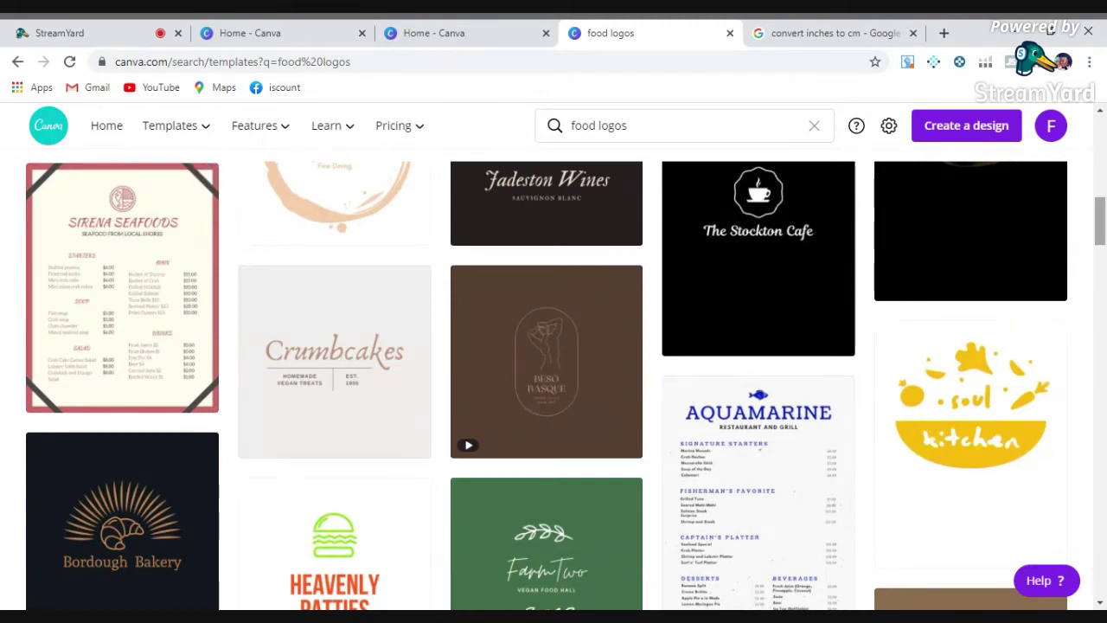
pyautogui.scroll(-3, 554, 381)
pyautogui.scroll(-6, 553, 380)
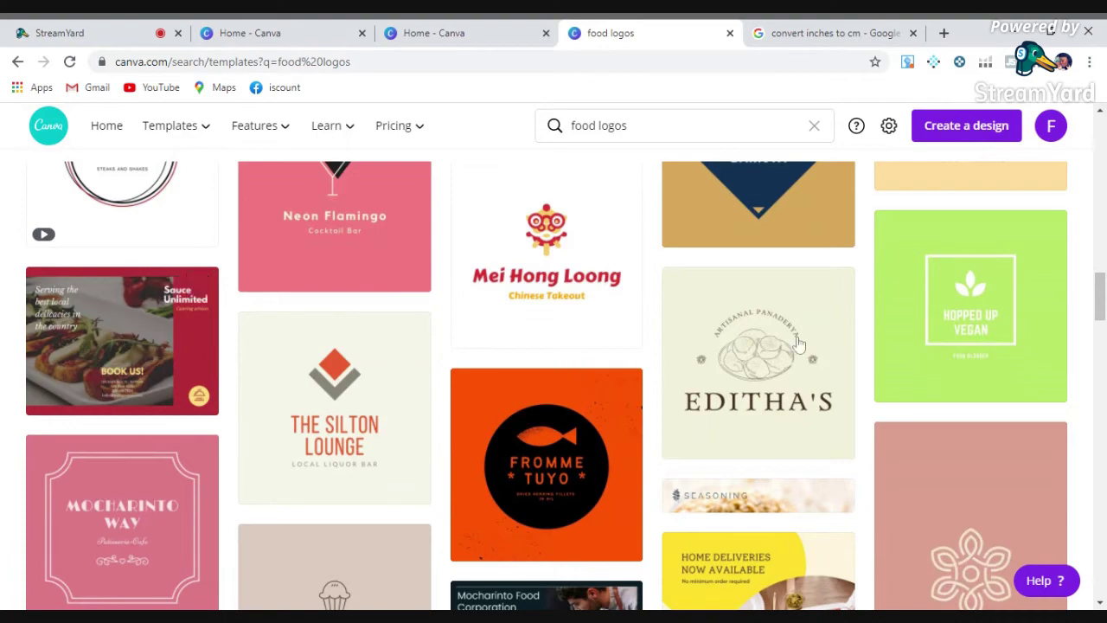
pyautogui.scroll(-3, 480, 355)
pyautogui.scroll(-1, 566, 386)
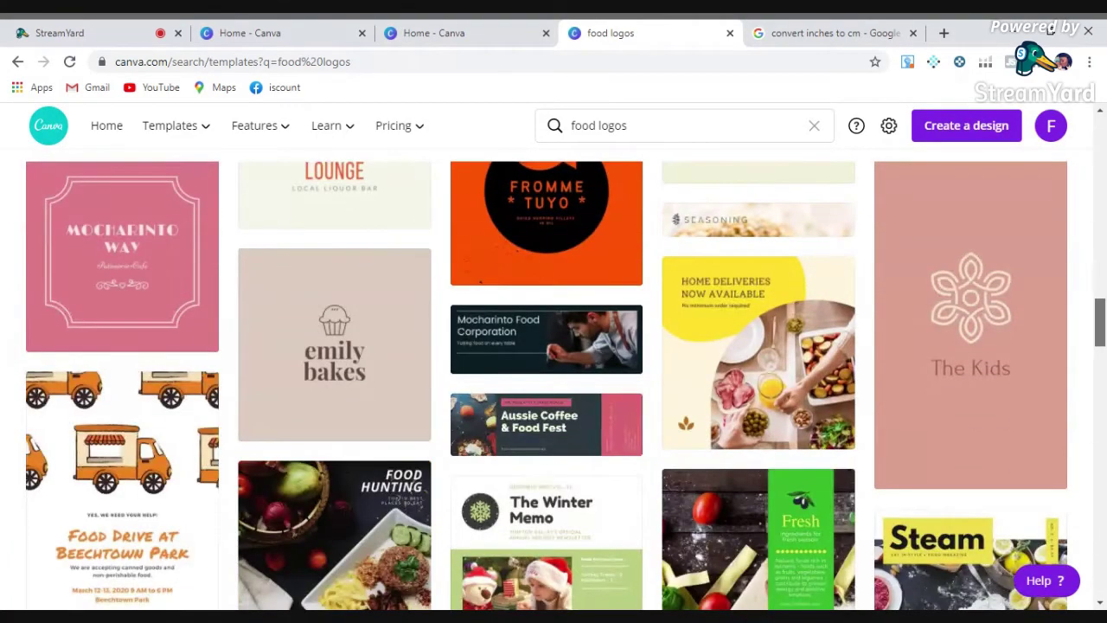
pyautogui.scroll(-3, 566, 385)
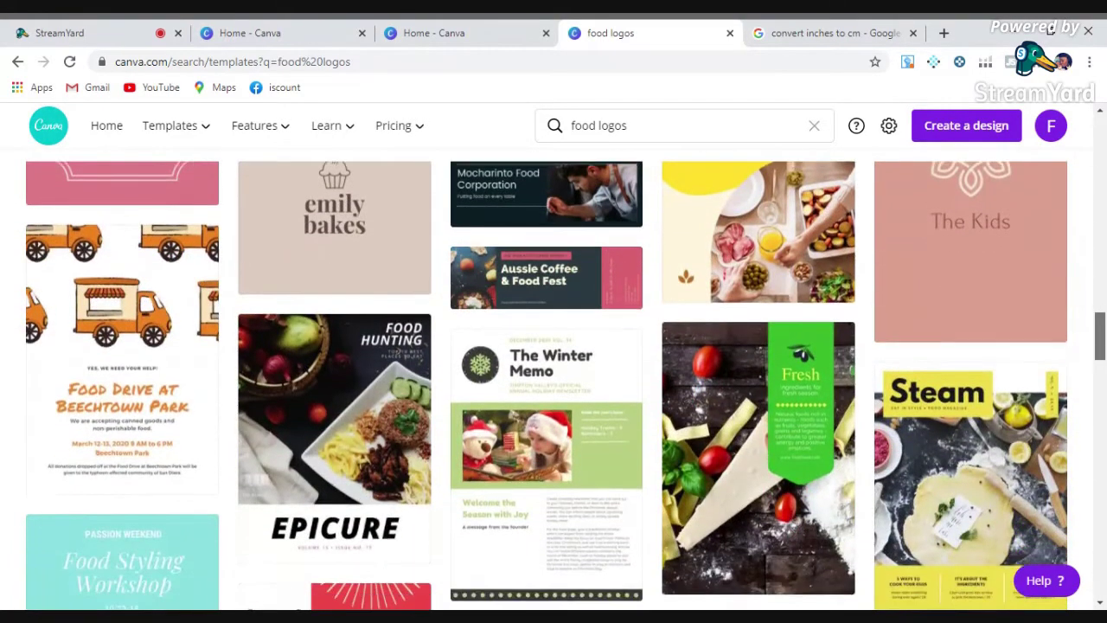
pyautogui.scroll(-5, 567, 385)
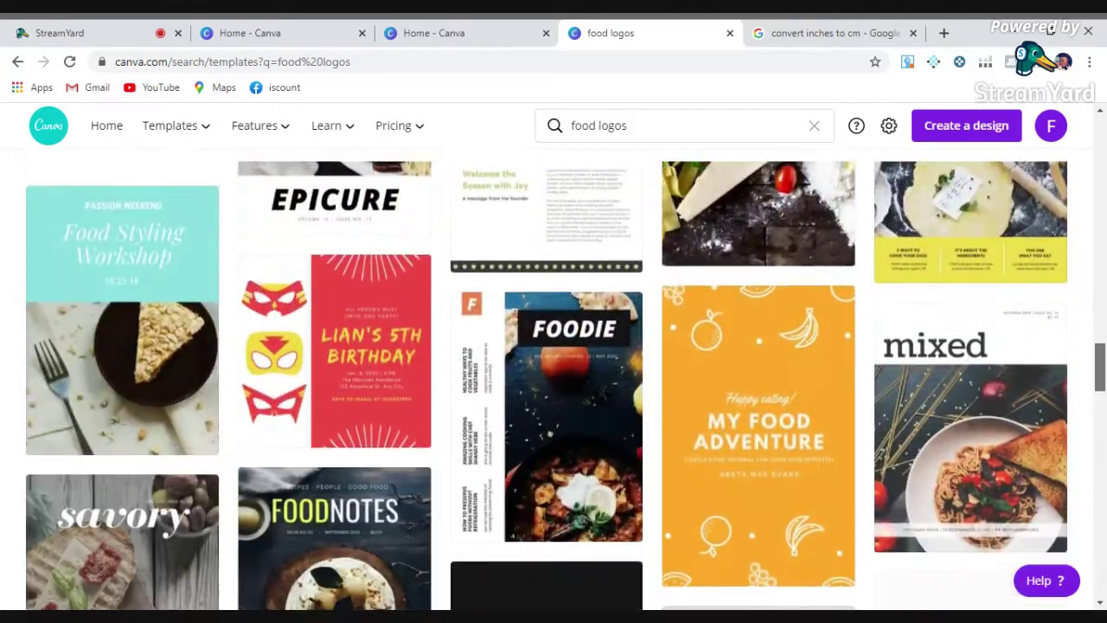
pyautogui.scroll(-3, 567, 386)
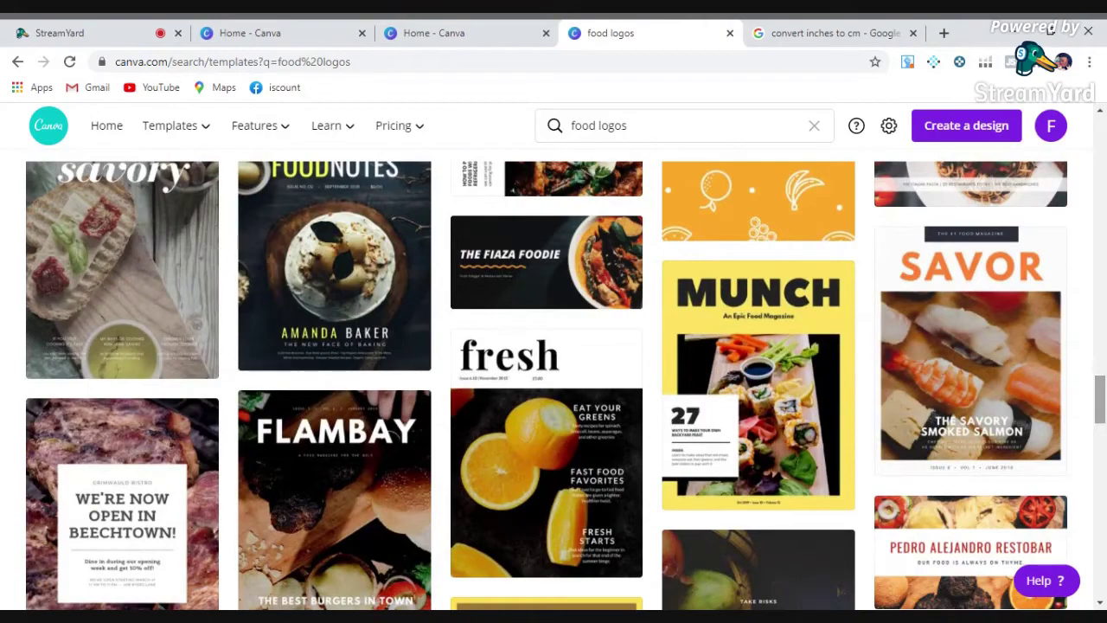
pyautogui.scroll(-3, 566, 385)
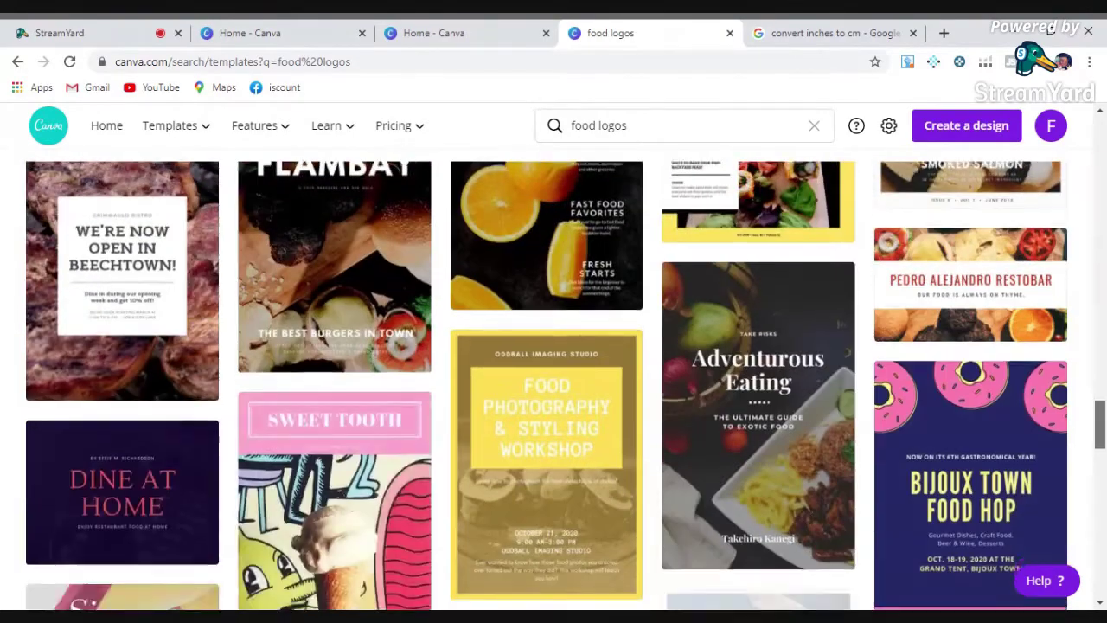
pyautogui.scroll(-5, 566, 386)
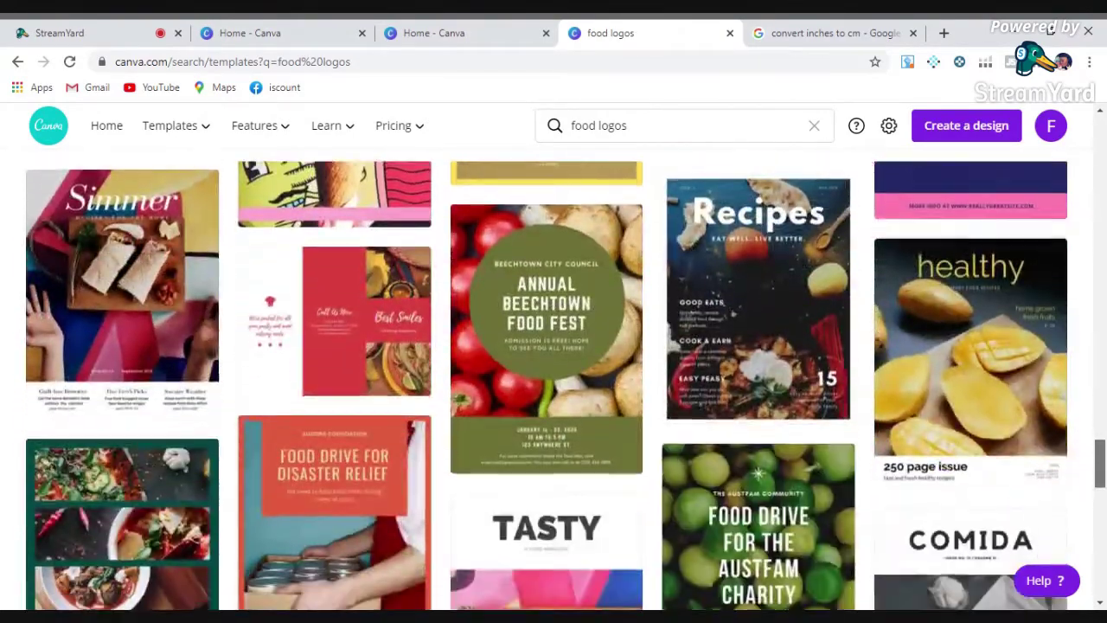
pyautogui.scroll(-6, 566, 385)
pyautogui.press('Home')
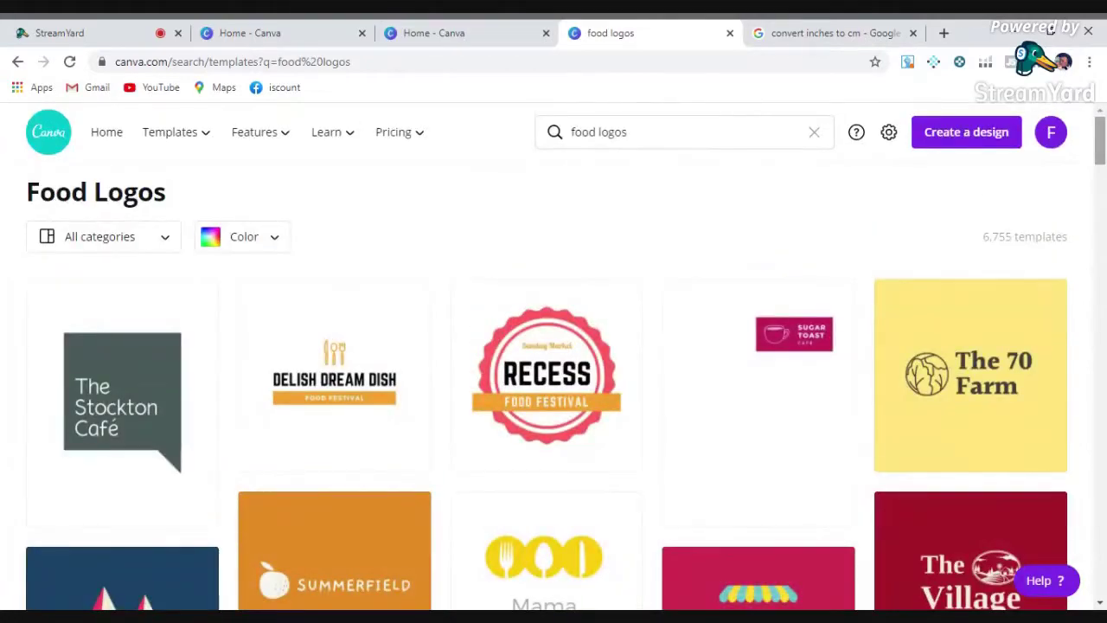
pyautogui.scroll(-7, 567, 386)
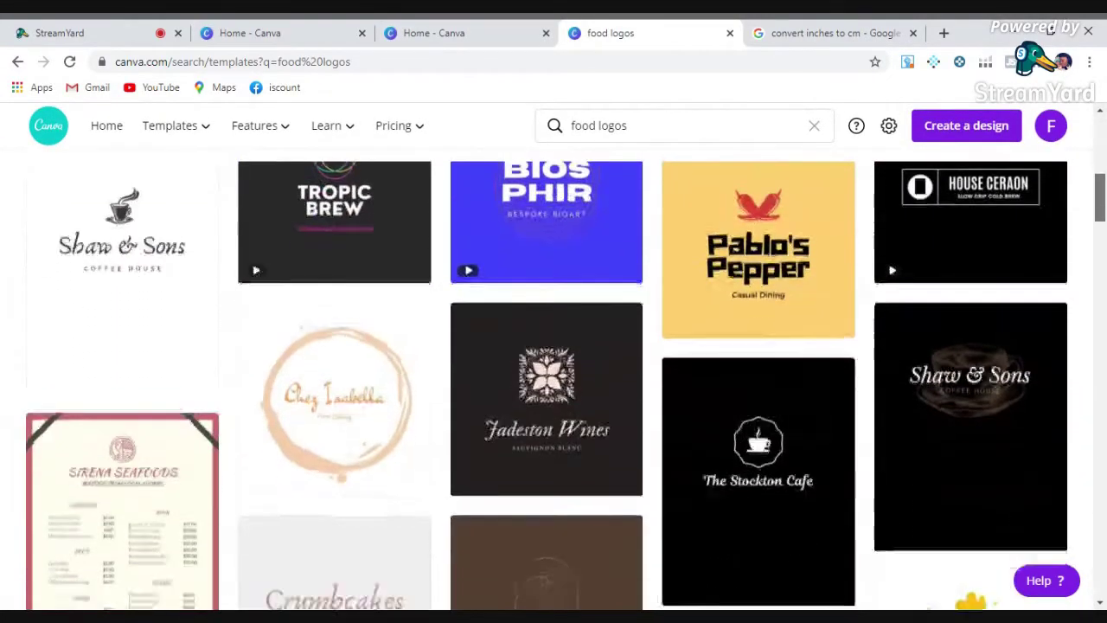
pyautogui.scroll(-1, 1057, 206)
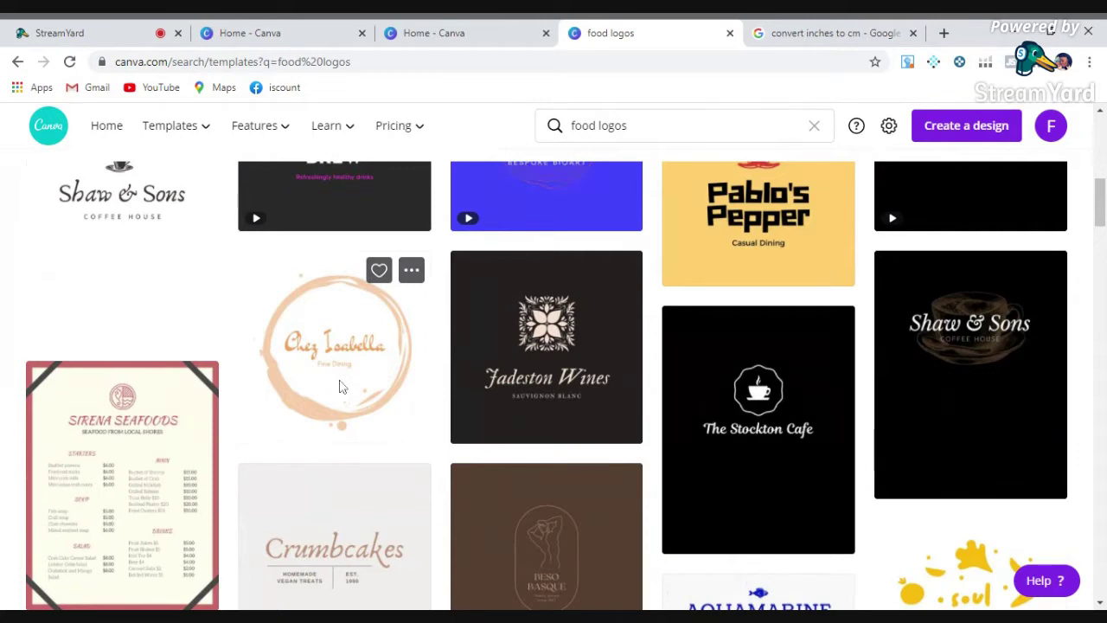
# Step: Open the Chez Isabella fine dining logo template and select its title text
pyautogui.click(341, 387)
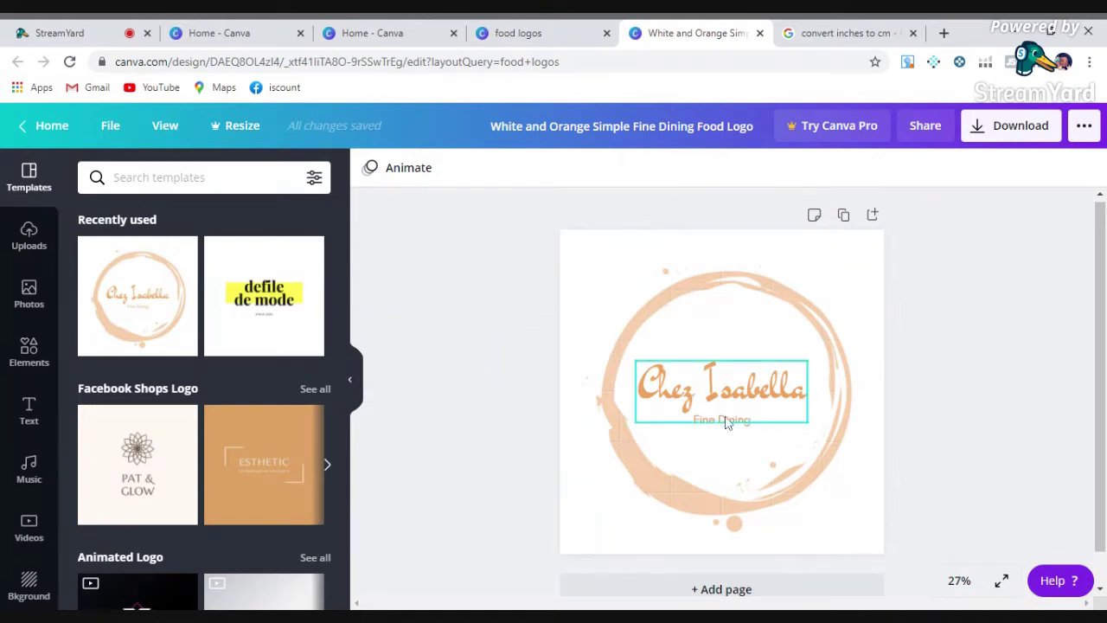
pyautogui.click(781, 299)
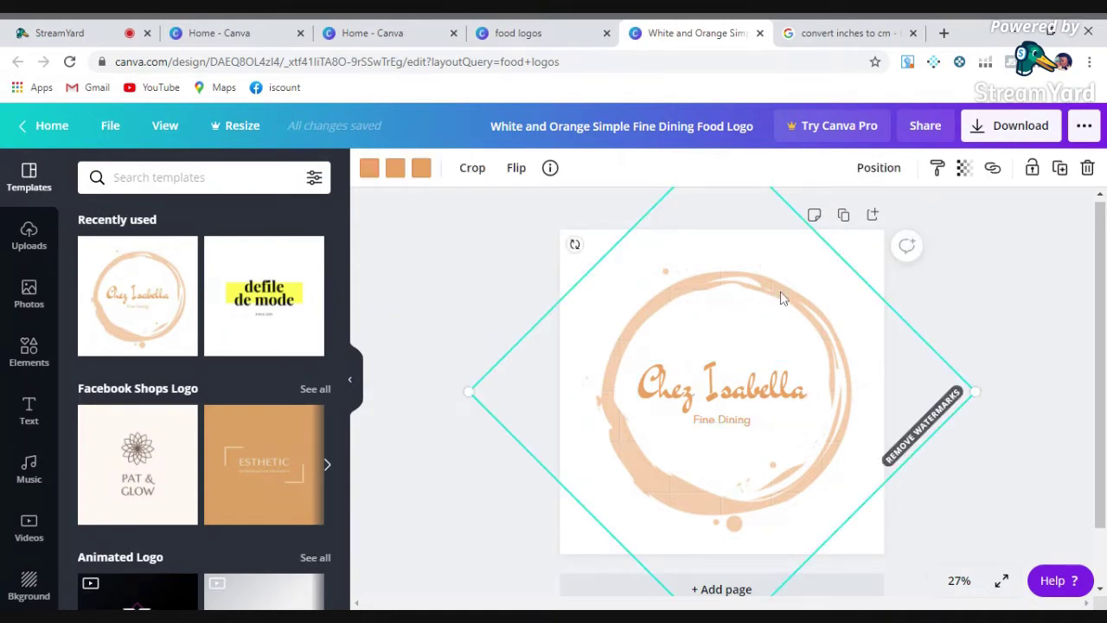
pyautogui.click(1082, 390)
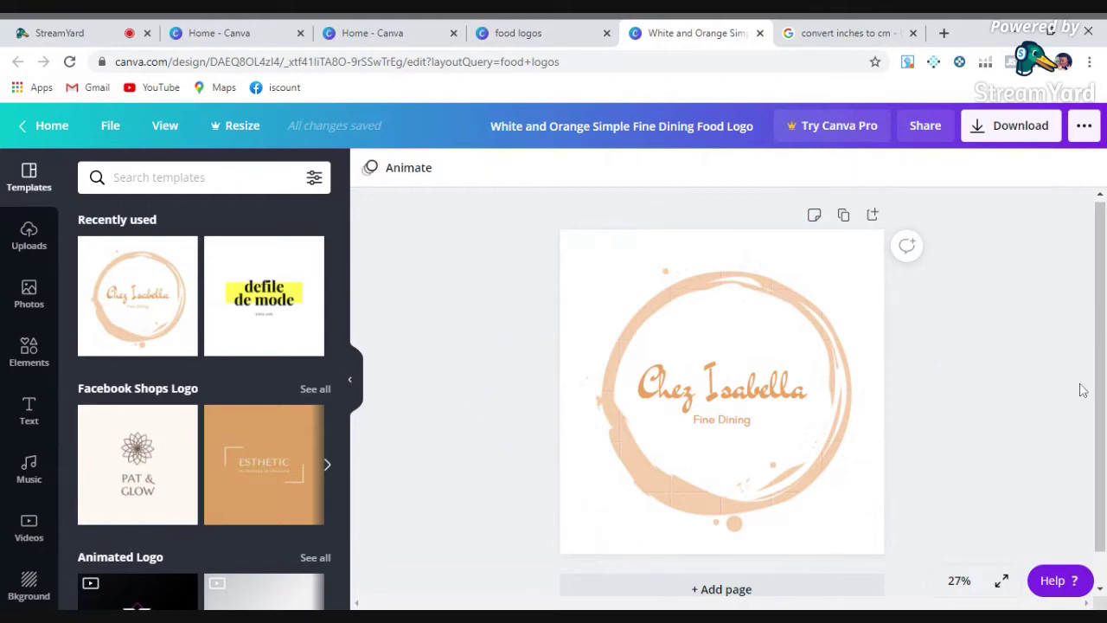
pyautogui.click(746, 390)
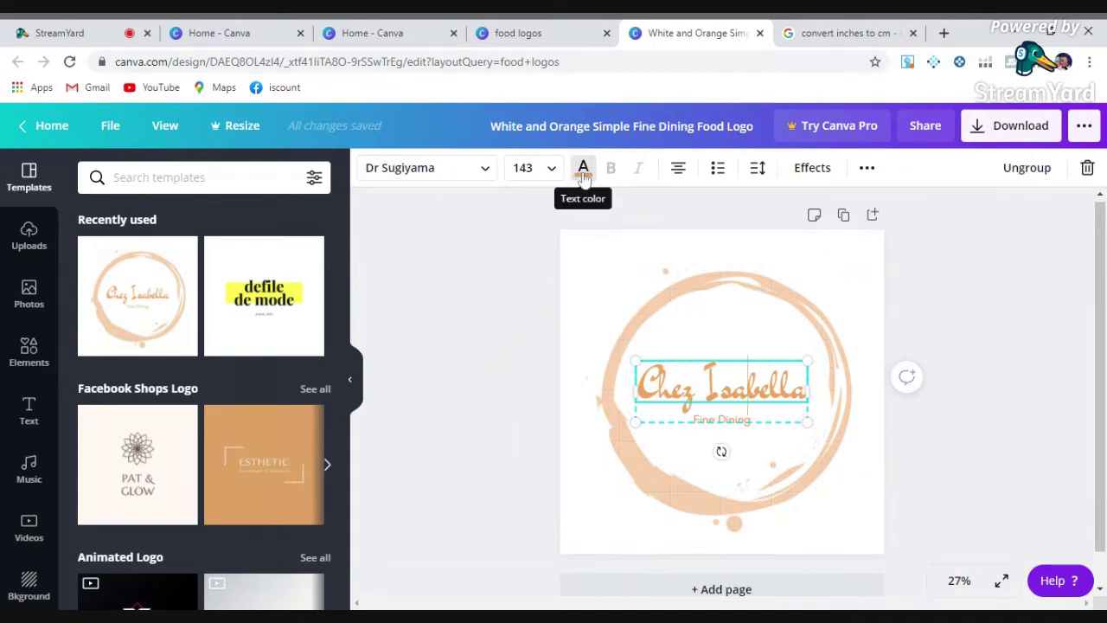
# Step: Try Bukhari Script, Dr Sugiyama, Glacial Indifference, Abhaya Libre Regular and a premium font on the title
pyautogui.click(486, 173)
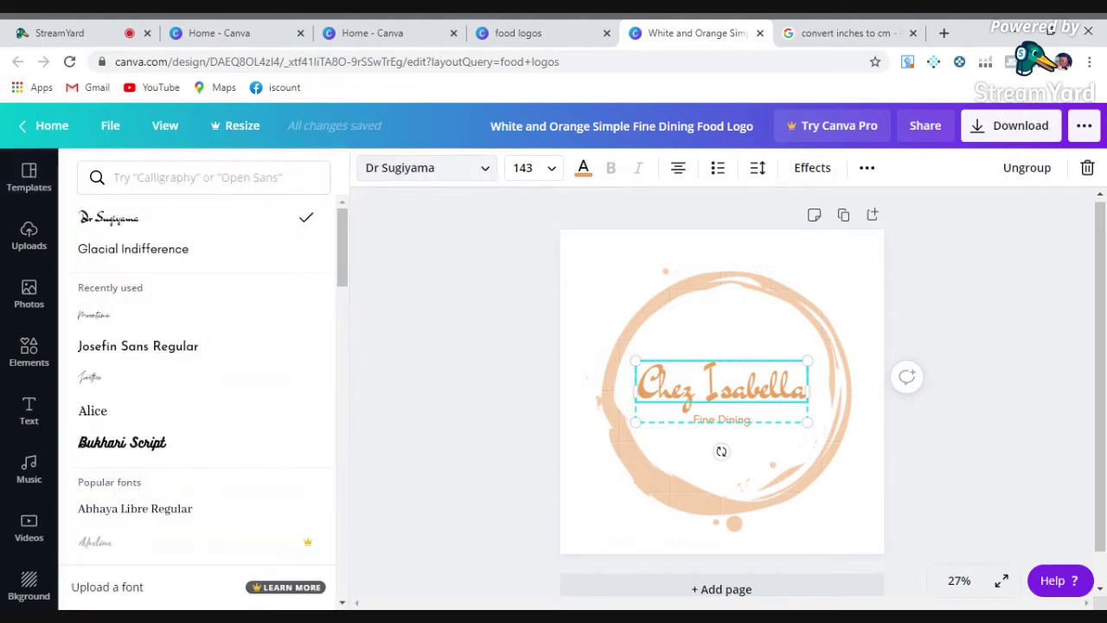
pyautogui.click(166, 444)
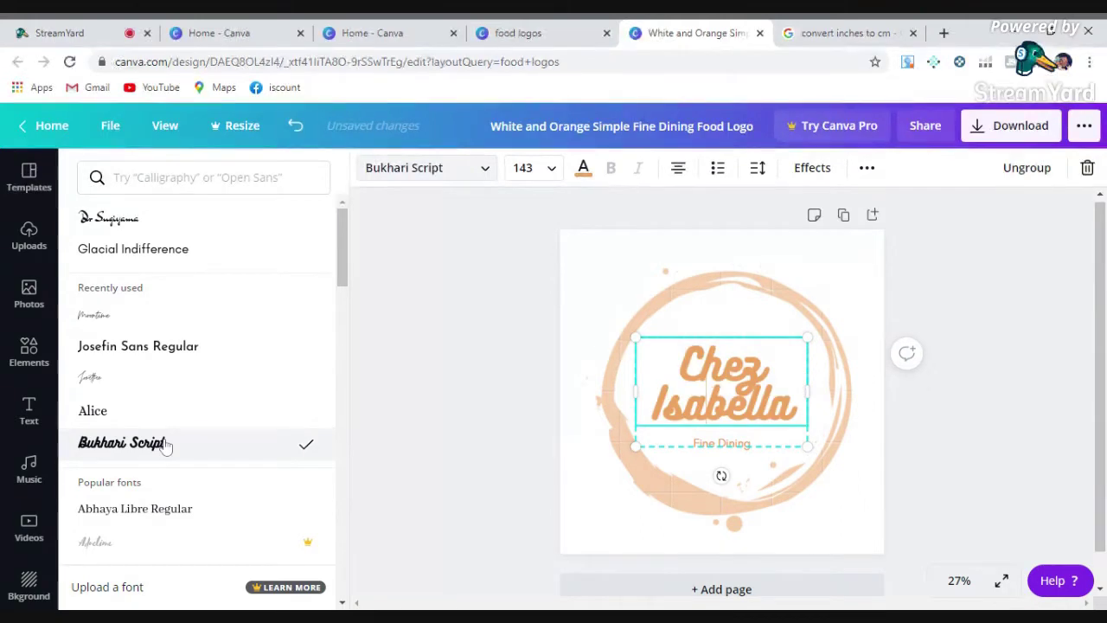
pyautogui.click(220, 227)
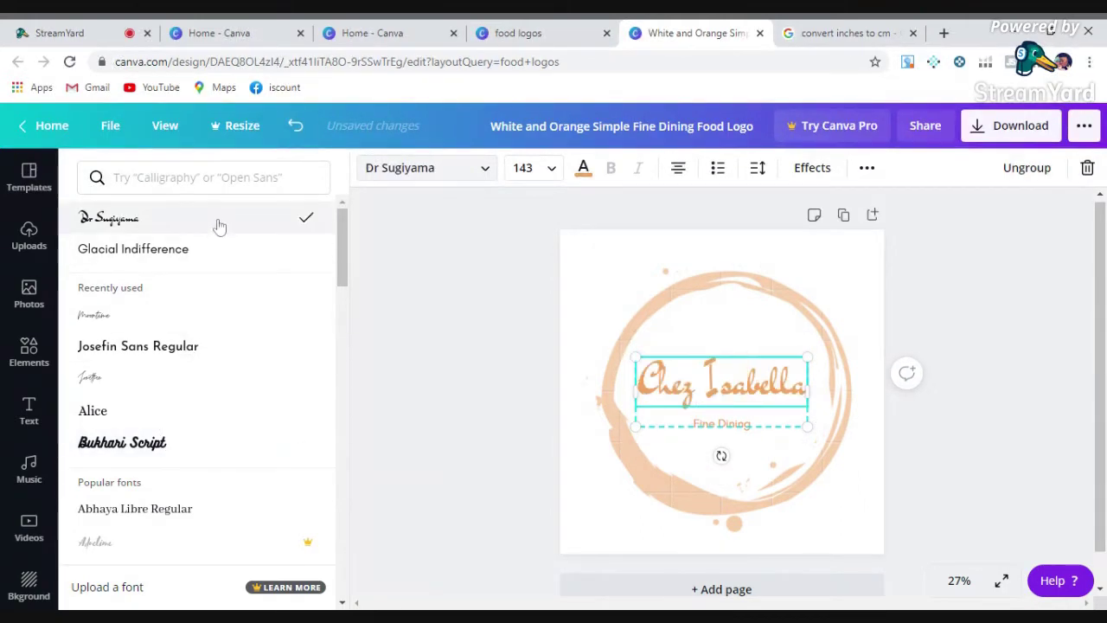
pyautogui.click(218, 253)
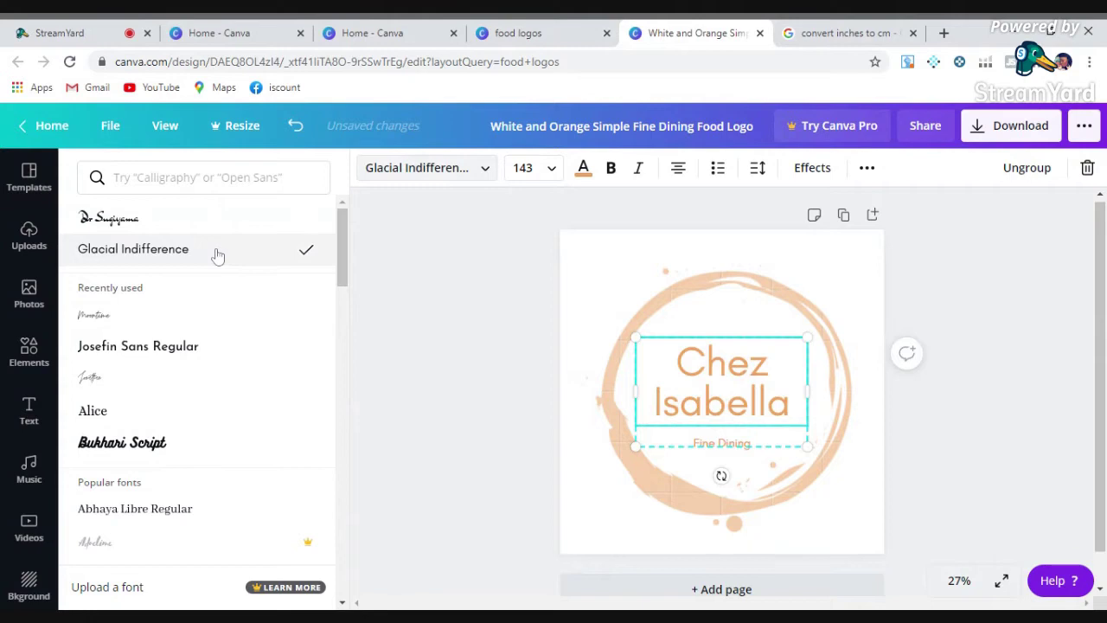
pyautogui.click(216, 512)
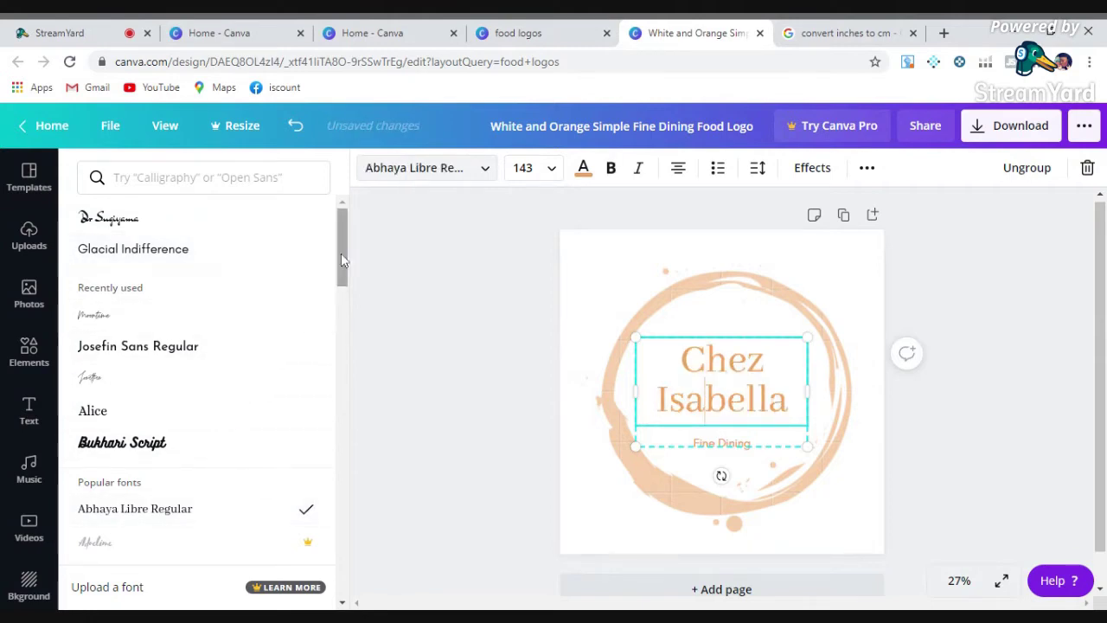
pyautogui.moveTo(349, 261); pyautogui.dragTo(351, 289)
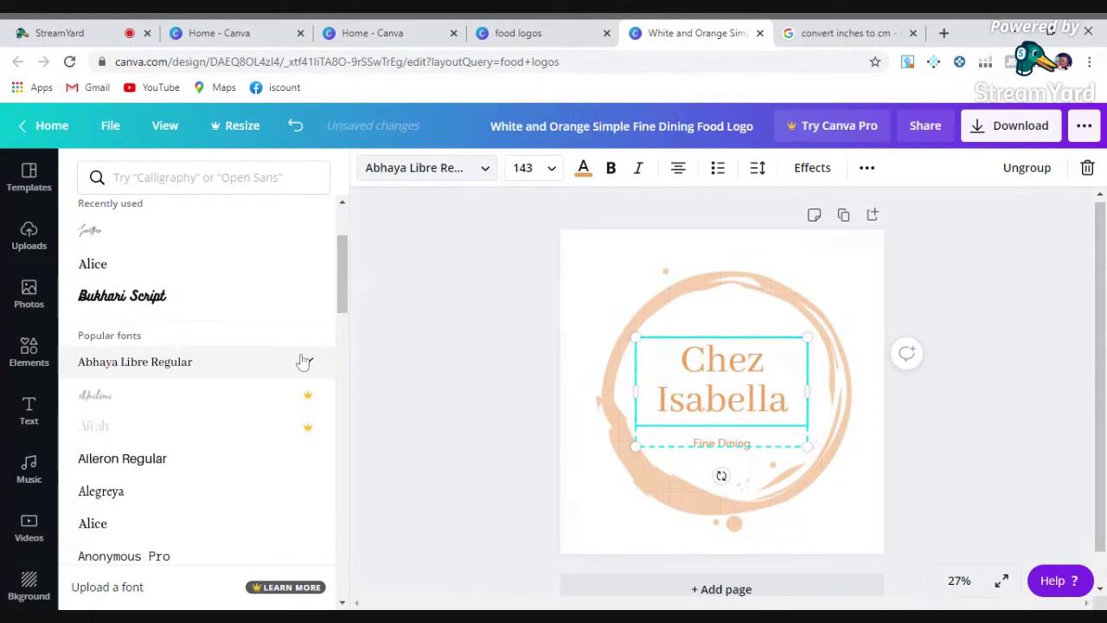
pyautogui.click(219, 404)
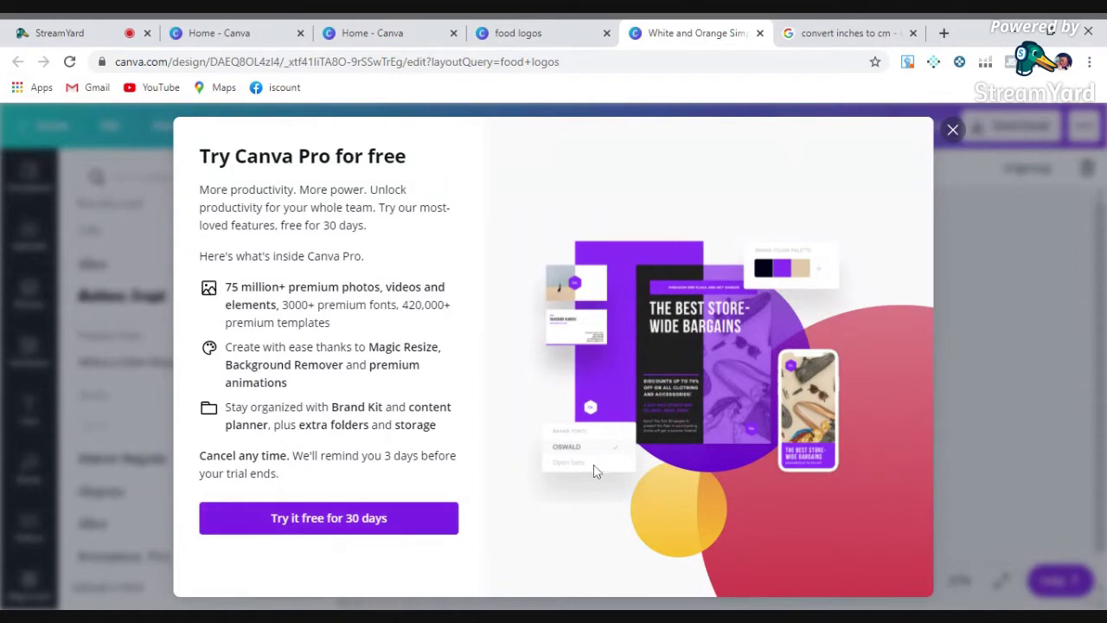
# Step: Close the Canva Pro offer and set the title font back to Dr Sugiyama
pyautogui.click(952, 128)
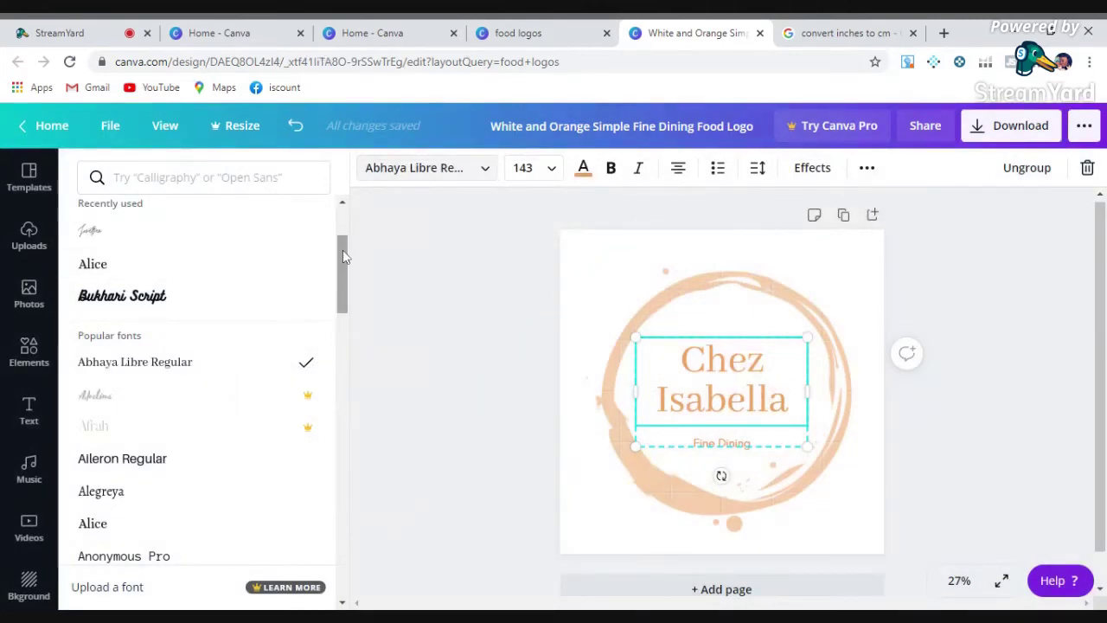
pyautogui.moveTo(342, 256); pyautogui.dragTo(351, 178)
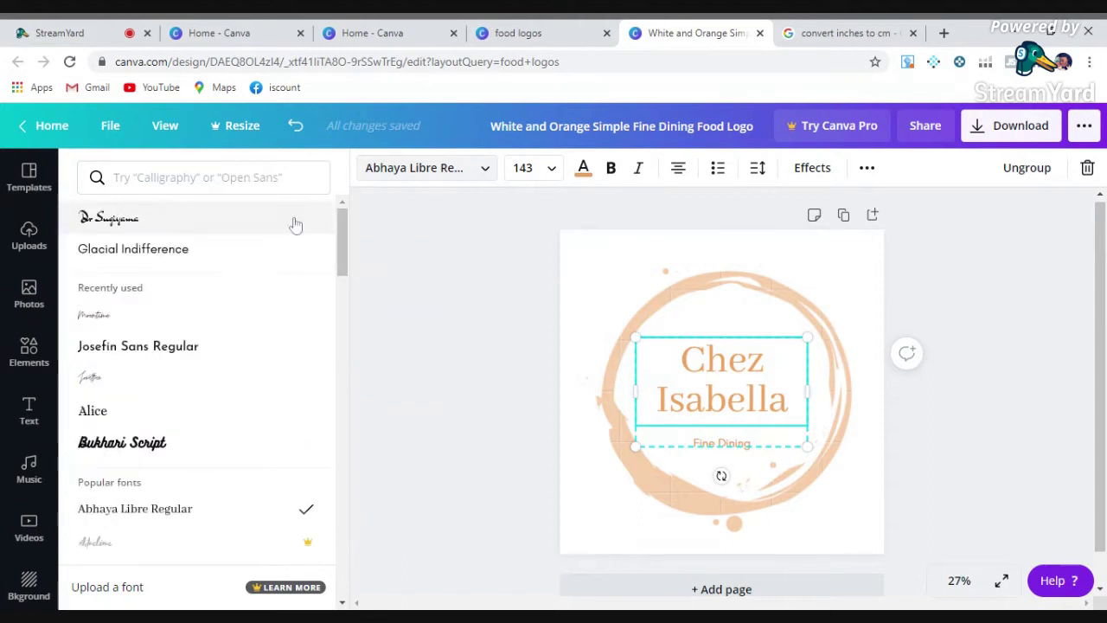
pyautogui.click(196, 228)
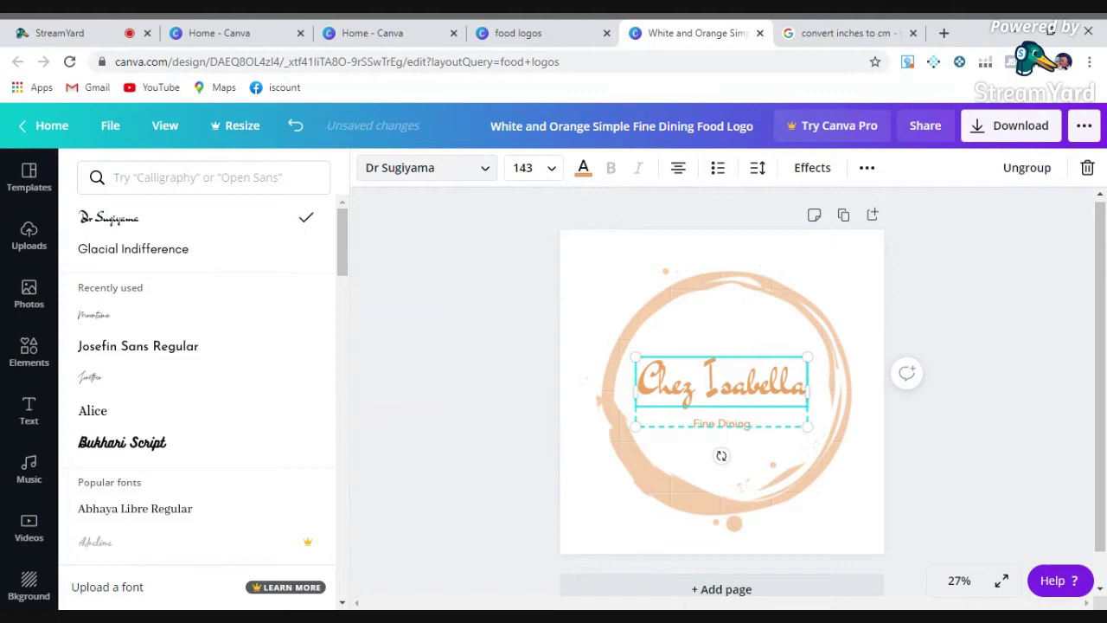
# Step: Change the title to read 'Chez Natacha'
pyautogui.press('BackSpace')
pyautogui.press('BackSpace')
pyautogui.press('BackSpace')
pyautogui.press('BackSpace')
pyautogui.press('BackSpace')
pyautogui.press('BackSpace')
pyautogui.press('BackSpace')
pyautogui.press('BackSpace')
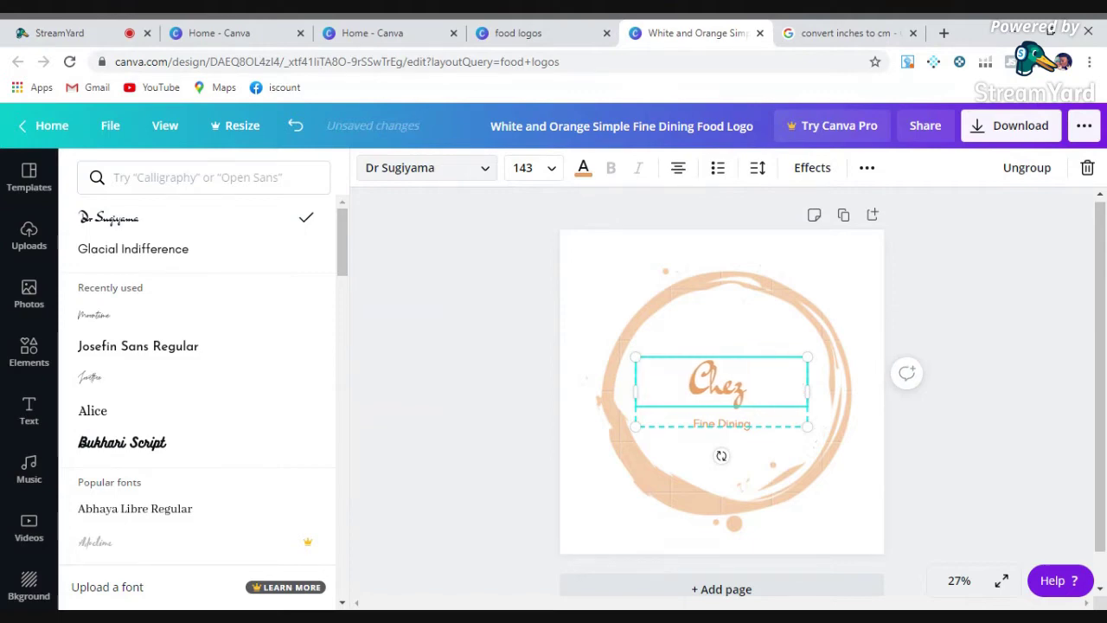
pyautogui.write('Nate')
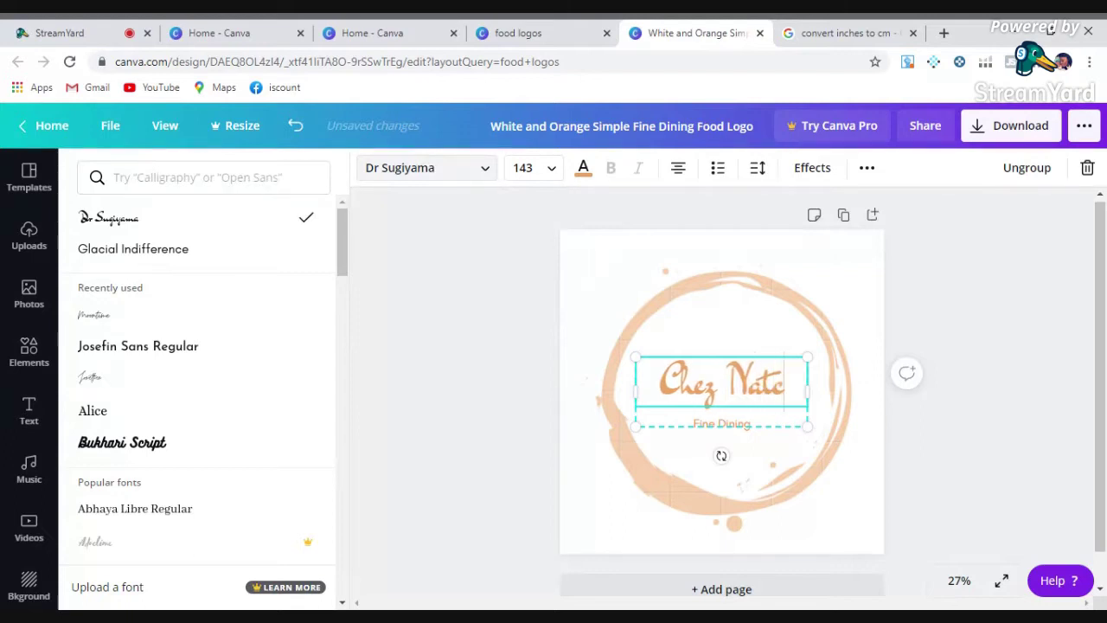
pyautogui.press('BackSpace')
pyautogui.write('acha')
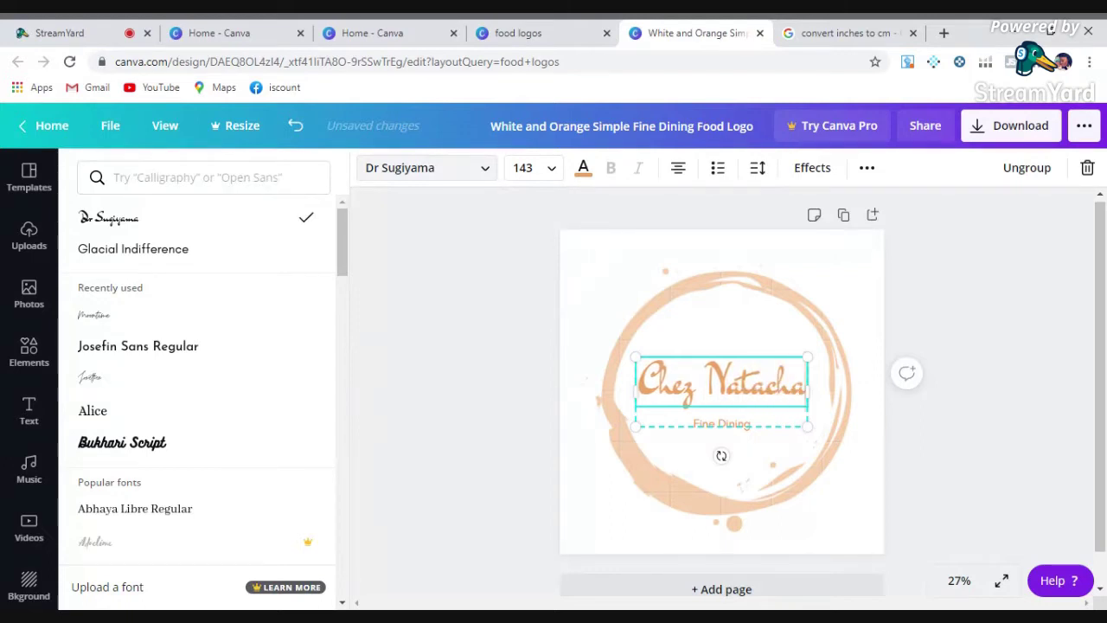
# Step: Replace the 'Fine Dining' subtitle with 'ERU'
pyautogui.click(749, 428)
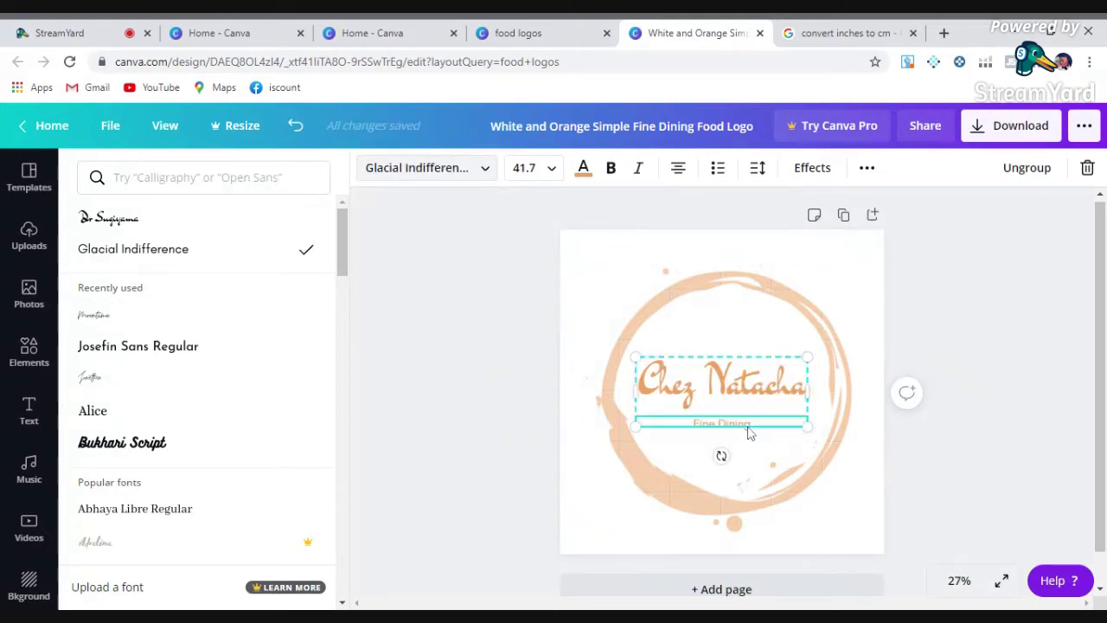
pyautogui.click(761, 428)
pyautogui.press('BackSpace')
pyautogui.press('BackSpace')
pyautogui.press('BackSpace')
pyautogui.press('BackSpace')
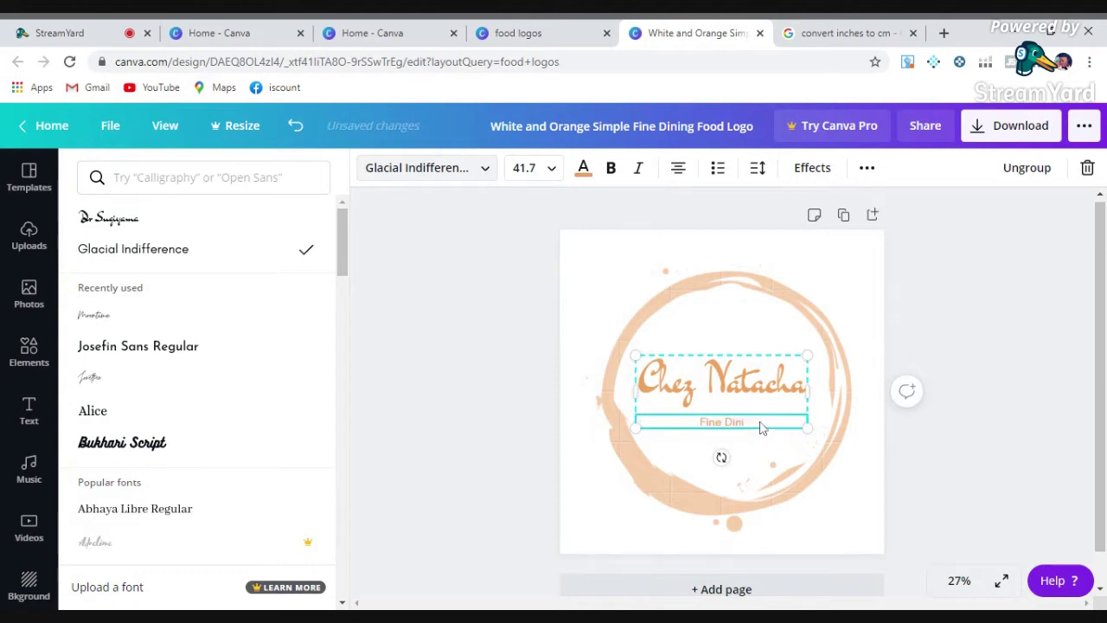
pyautogui.press('BackSpace')
pyautogui.press('BackSpace')
pyautogui.write('ERU')
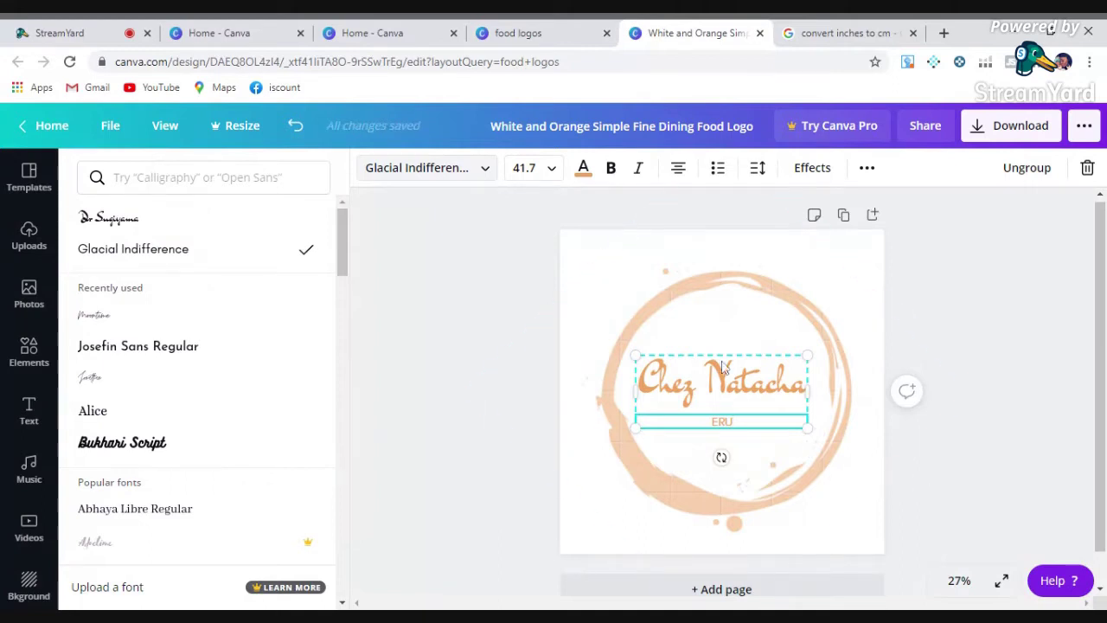
pyautogui.click(582, 168)
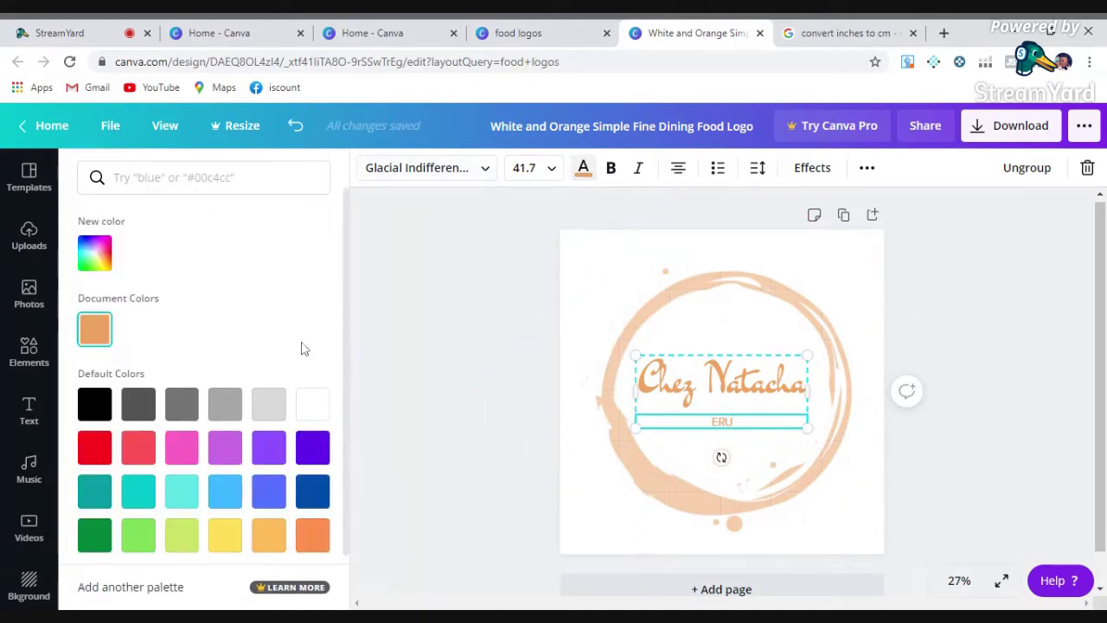
pyautogui.click(183, 450)
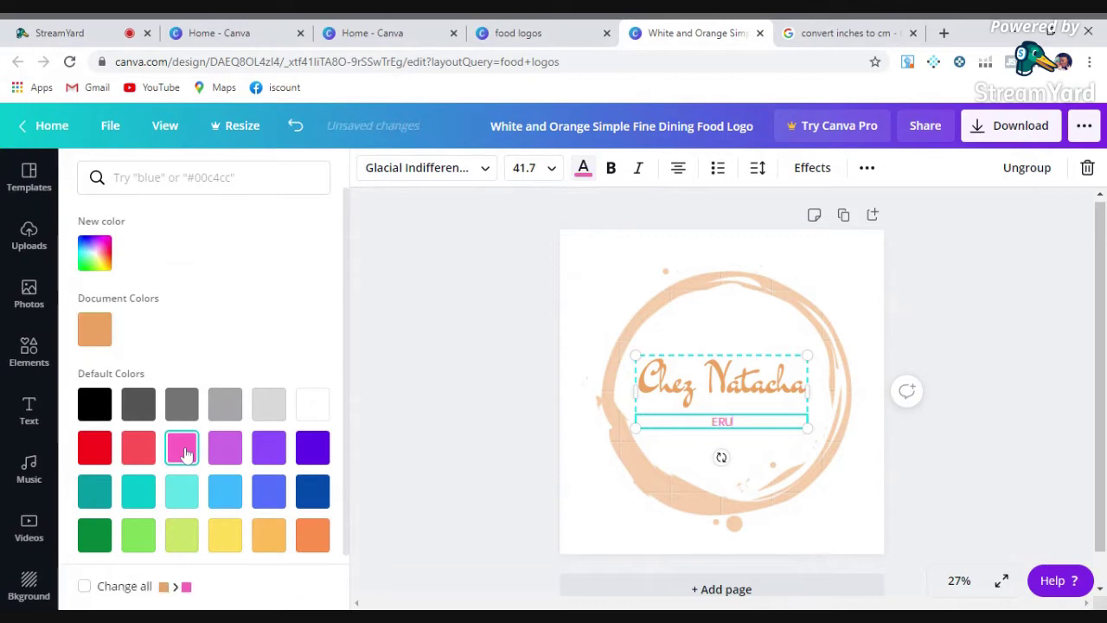
pyautogui.click(94, 449)
pyautogui.click(316, 495)
pyautogui.click(90, 531)
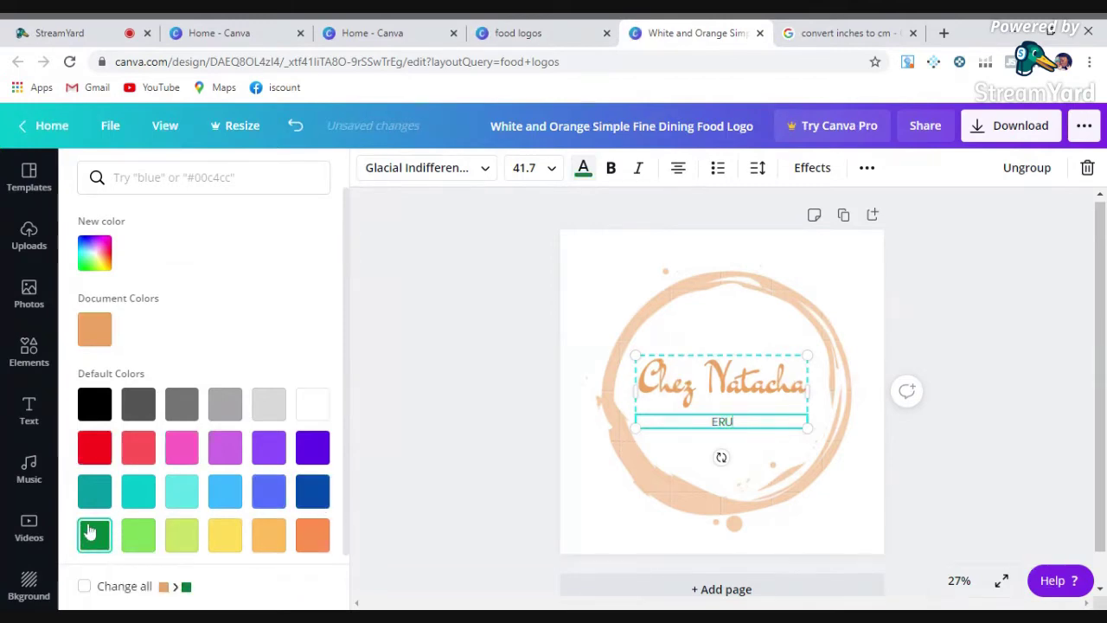
pyautogui.click(98, 329)
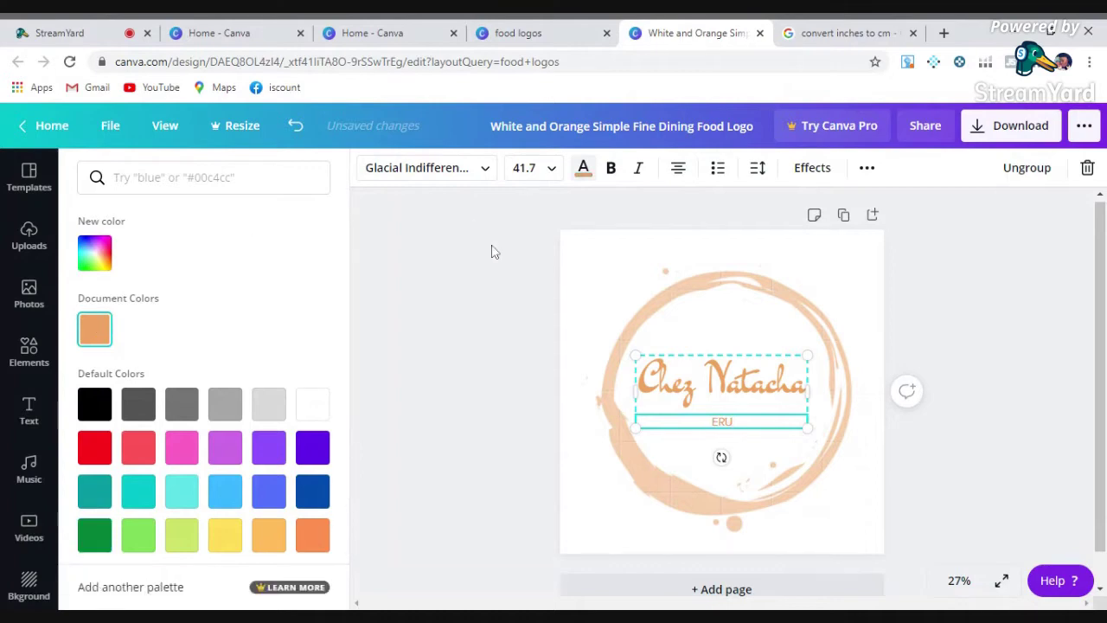
pyautogui.press('Escape')
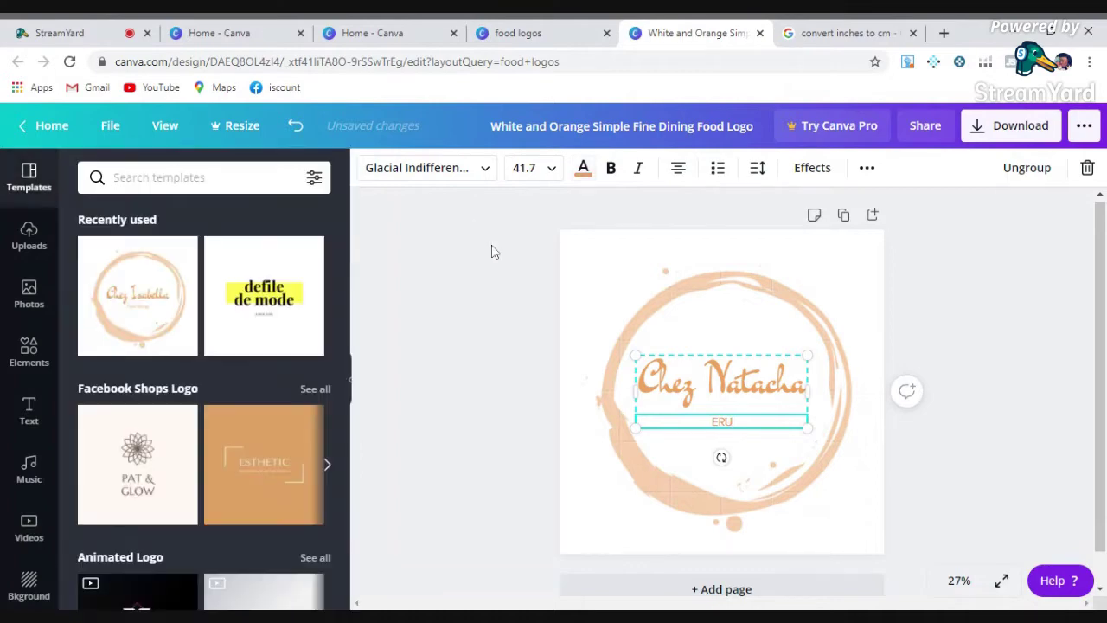
# Step: Try ERU subtitle font sizes 56 and 24, settling on 36
pyautogui.click(552, 170)
pyautogui.moveTo(611, 251); pyautogui.dragTo(611, 391)
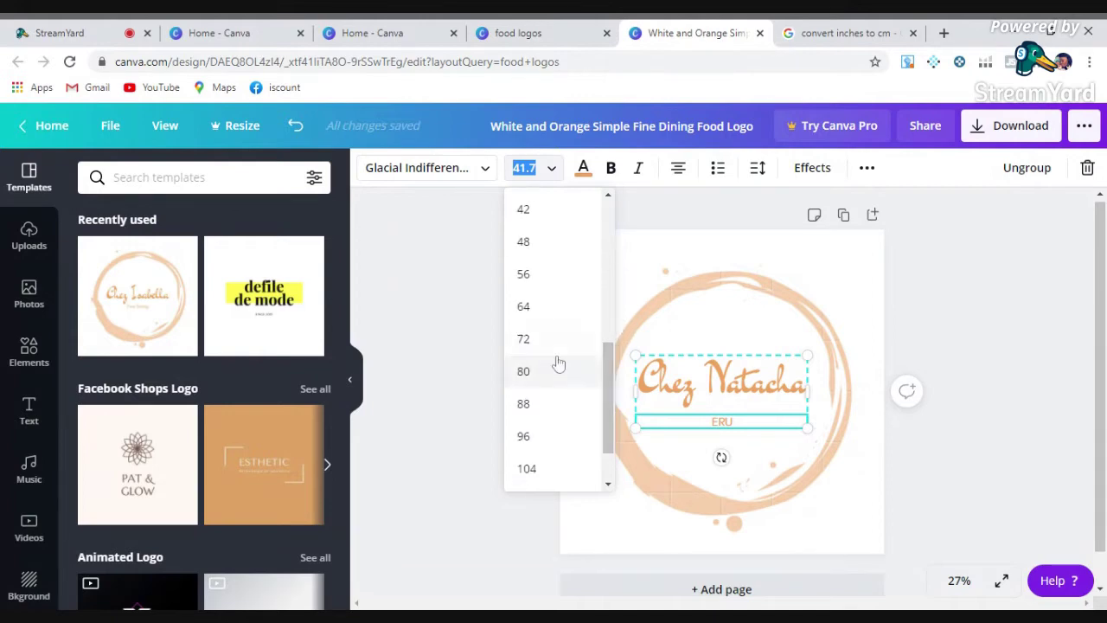
pyautogui.click(545, 273)
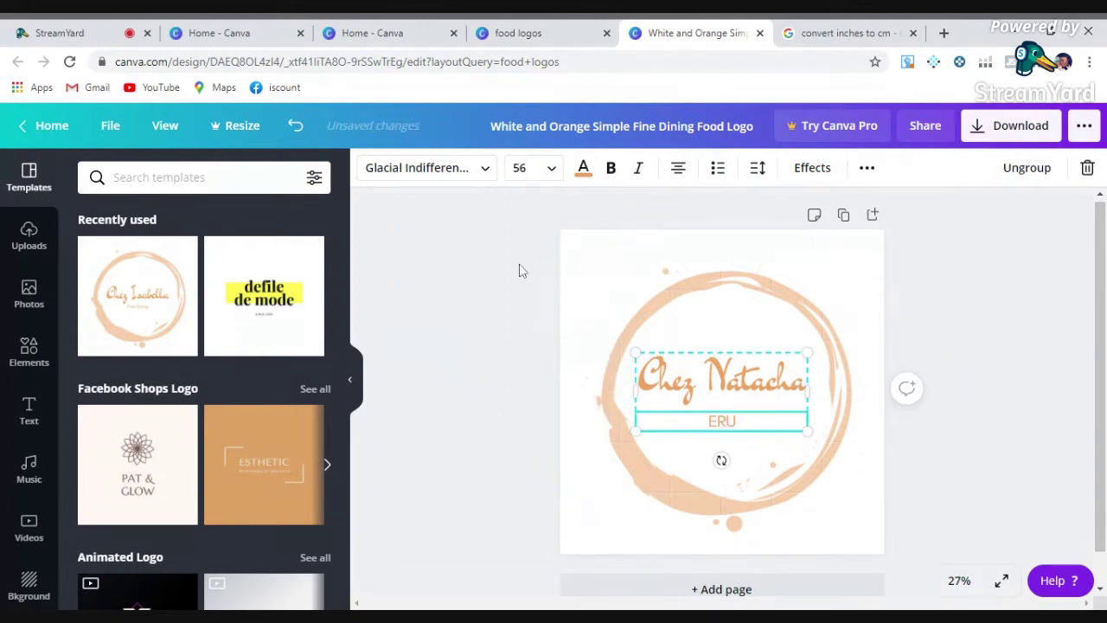
pyautogui.click(548, 173)
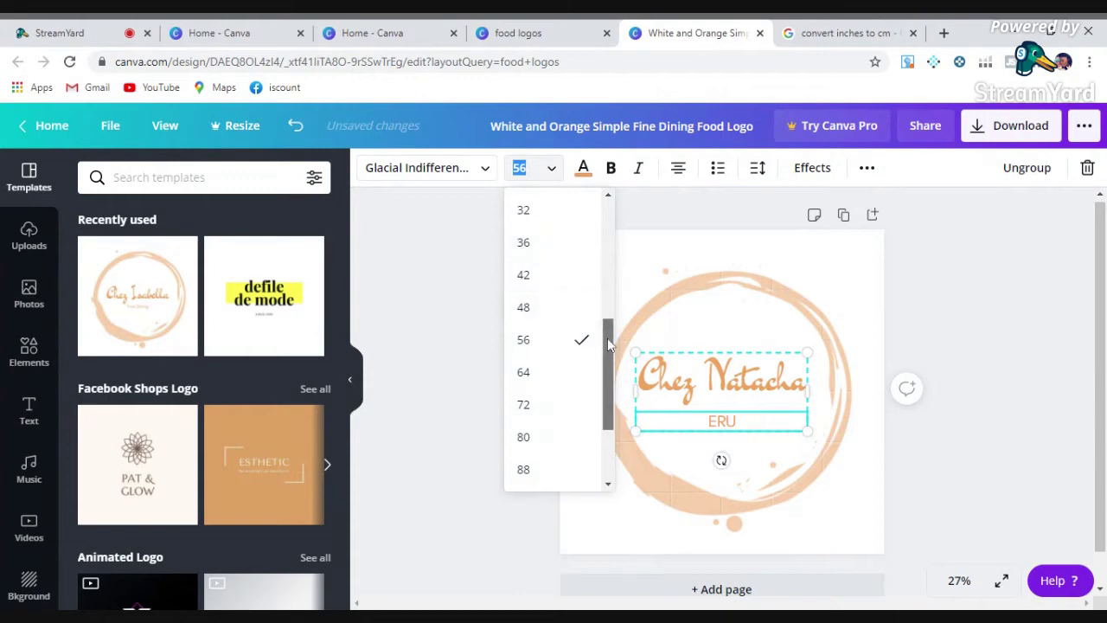
pyautogui.moveTo(608, 339); pyautogui.dragTo(603, 289)
pyautogui.click(564, 286)
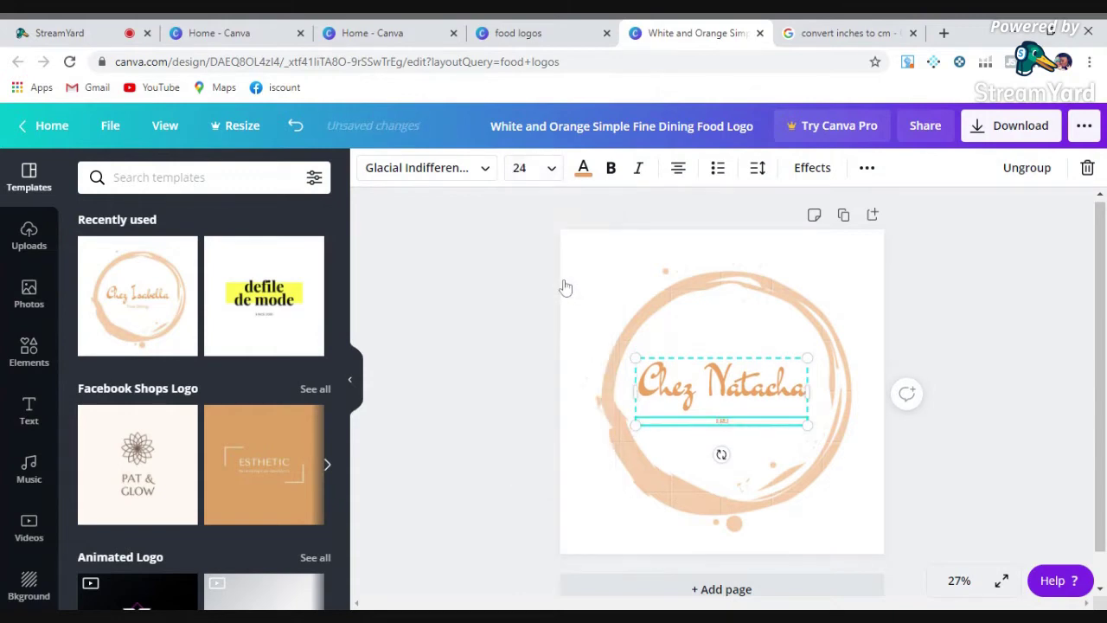
pyautogui.click(554, 175)
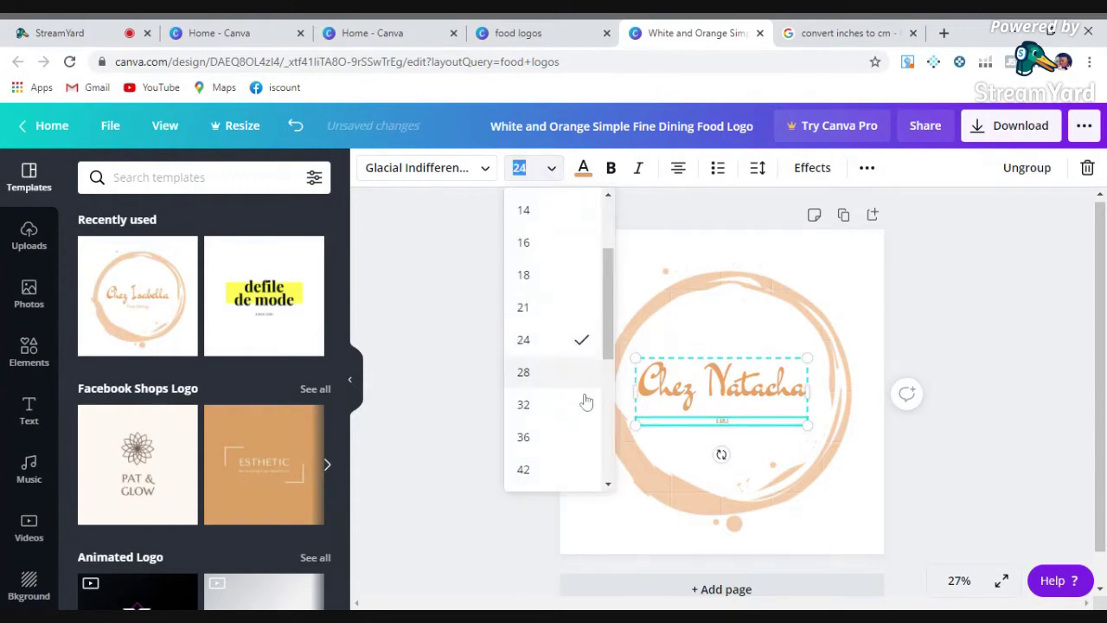
pyautogui.click(558, 445)
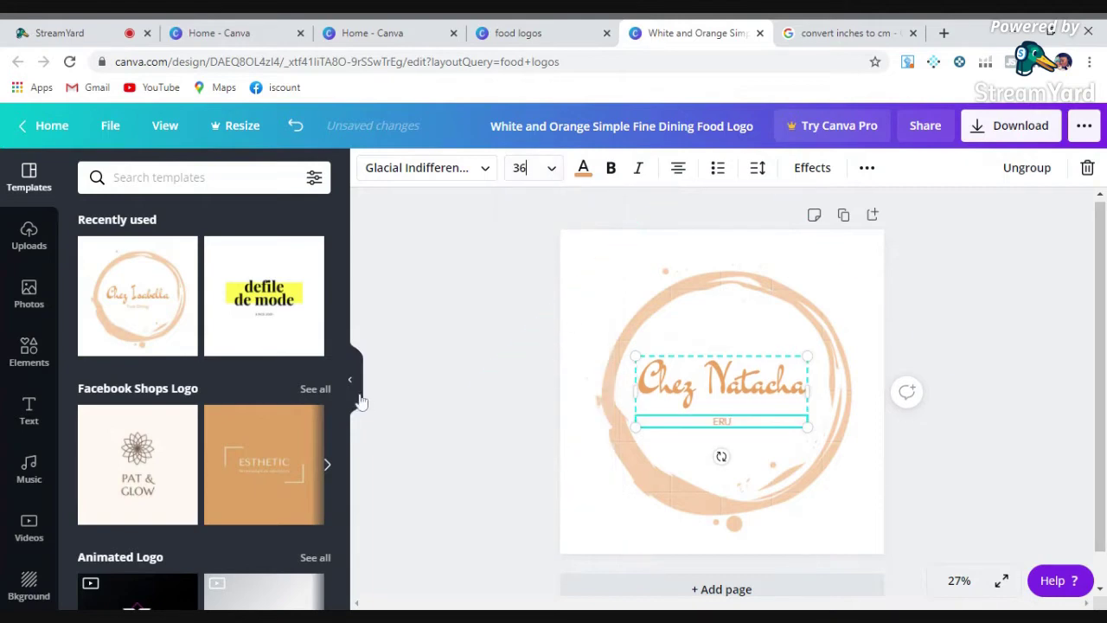
pyautogui.moveTo(343, 230); pyautogui.dragTo(372, 141)
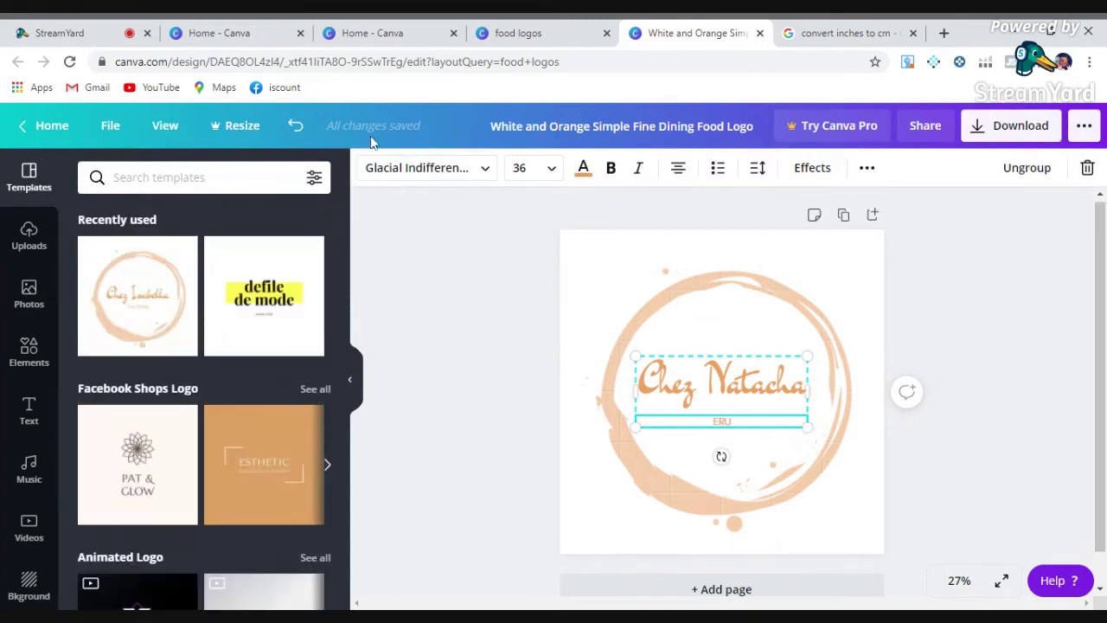
# Step: Get past the diamond shape and widen the Chez Natacha title box on both sides
pyautogui.click(764, 295)
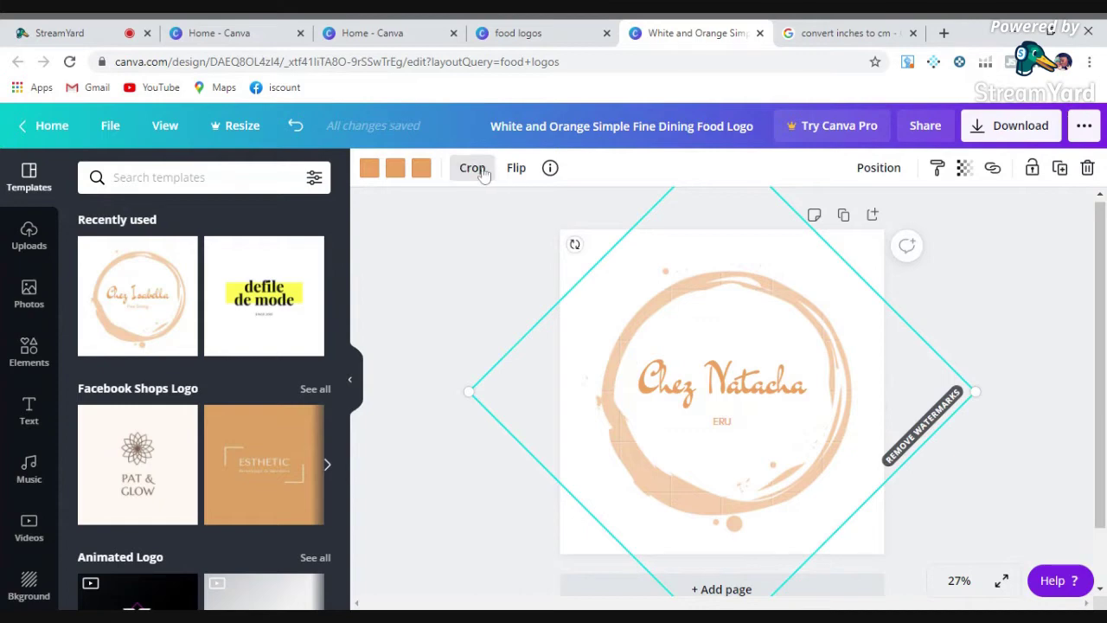
pyautogui.click(495, 329)
pyautogui.click(780, 448)
pyautogui.click(968, 326)
pyautogui.click(647, 325)
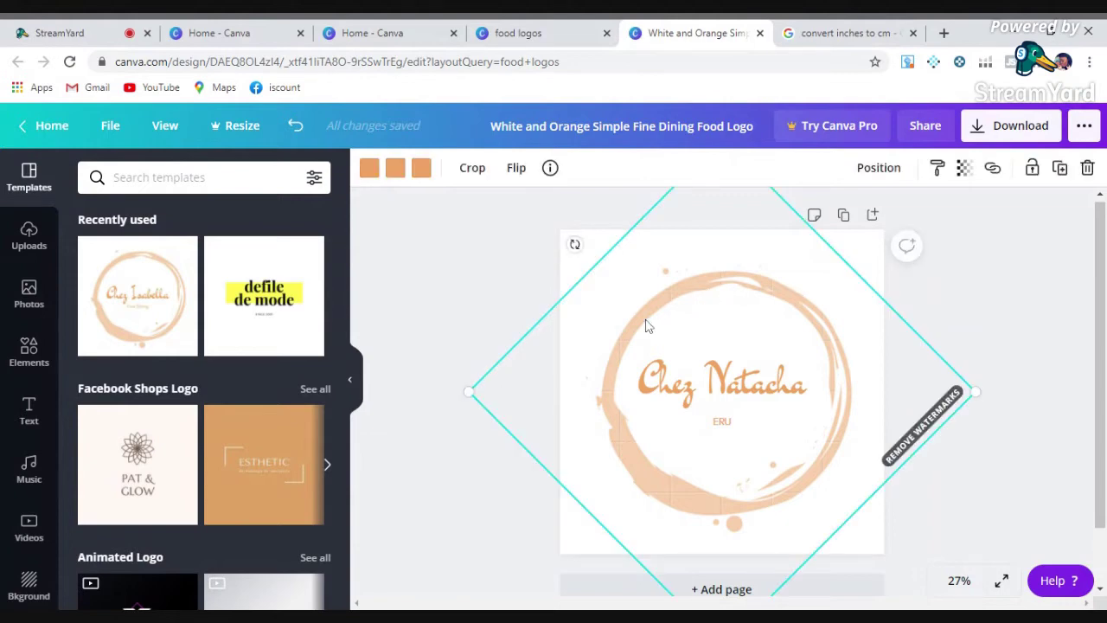
pyautogui.click(957, 296)
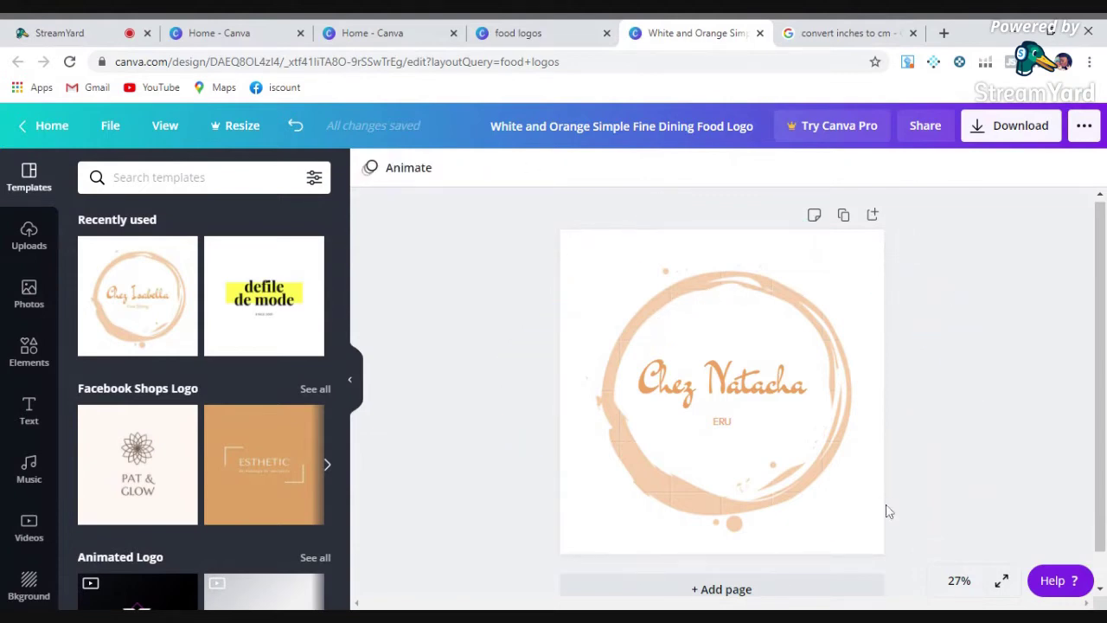
pyautogui.click(730, 390)
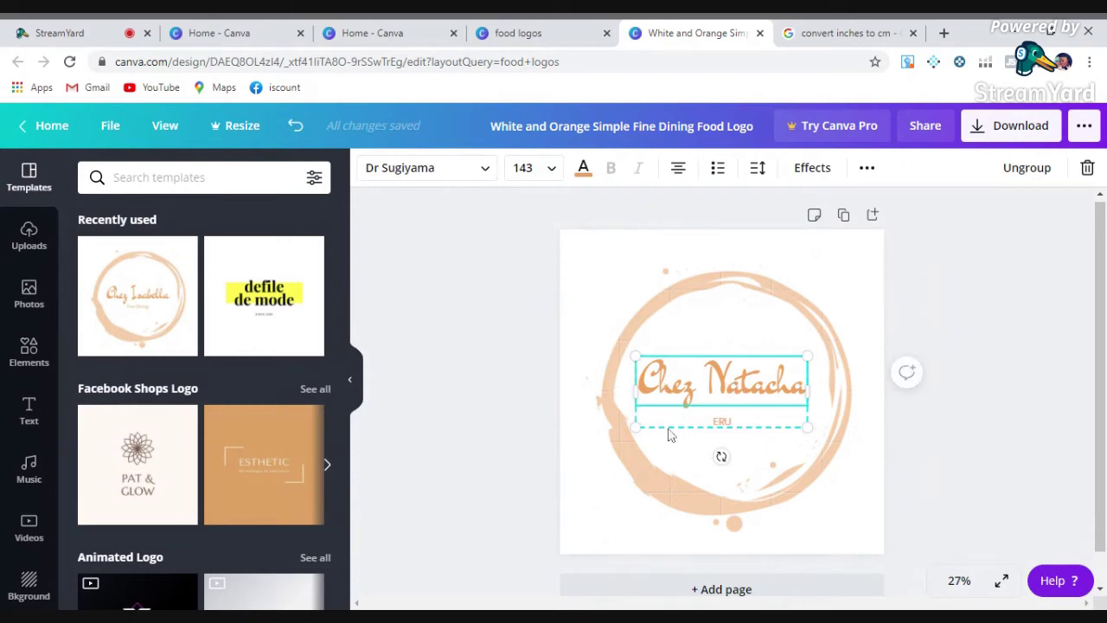
pyautogui.moveTo(629, 391); pyautogui.dragTo(604, 399)
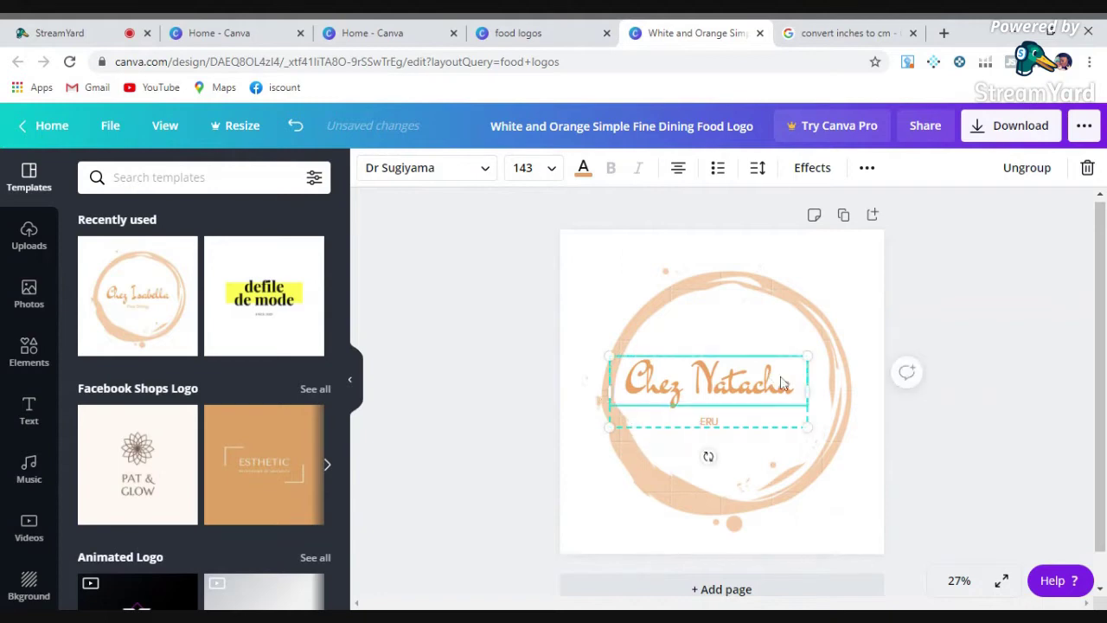
pyautogui.moveTo(808, 390); pyautogui.dragTo(832, 390)
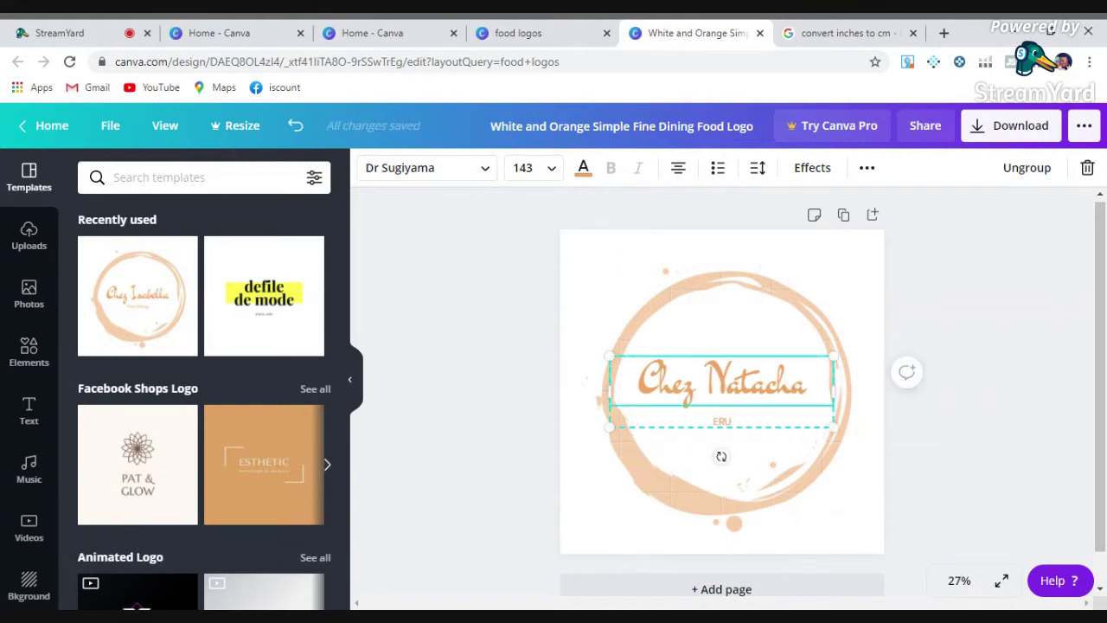
# Step: Return home, check the logo under All your designs, then go back to Recommended for you
pyautogui.click(50, 126)
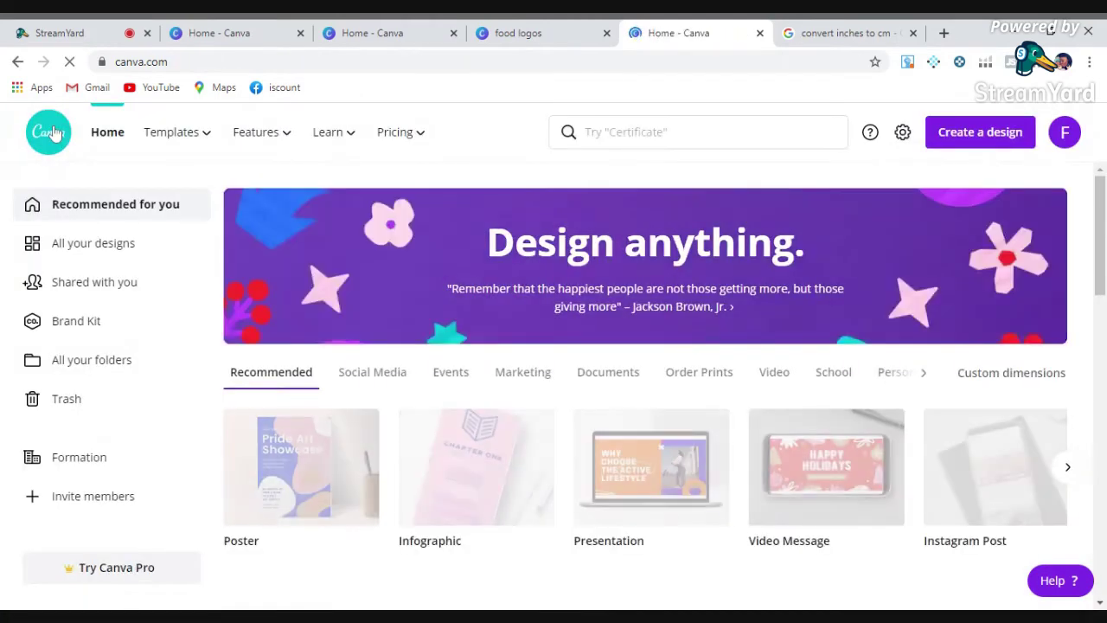
pyautogui.click(138, 245)
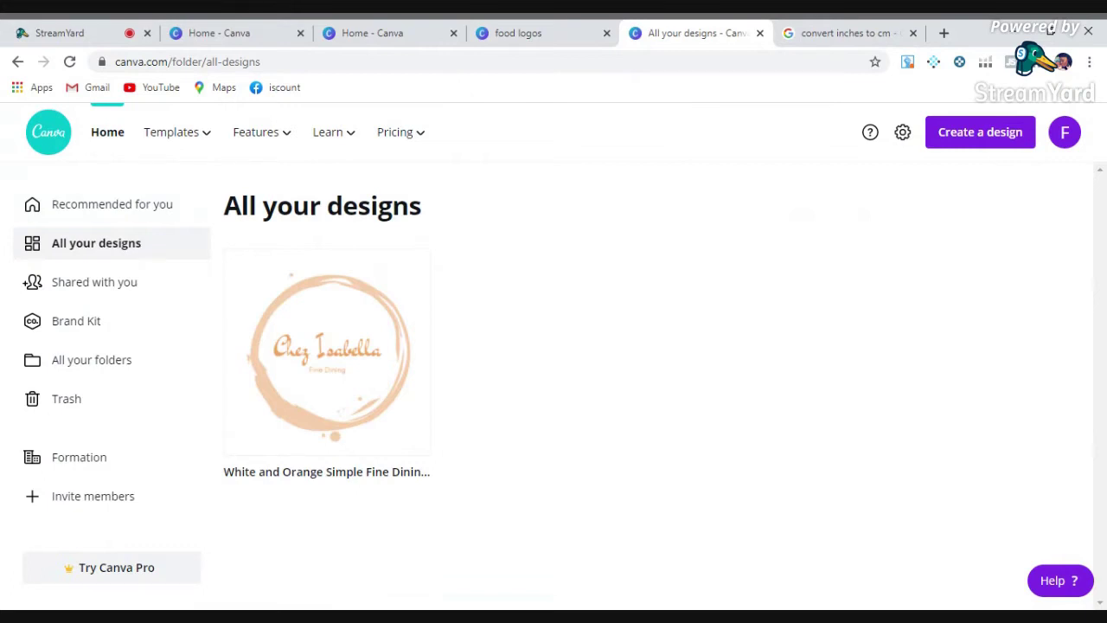
pyautogui.moveTo(342, 279)
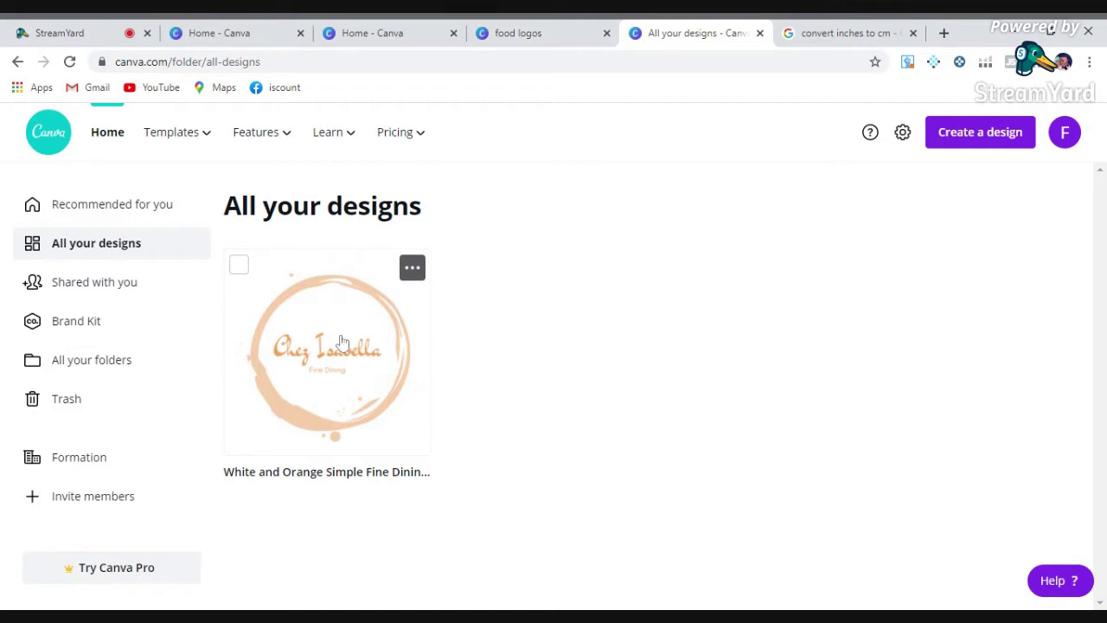
pyautogui.click(165, 213)
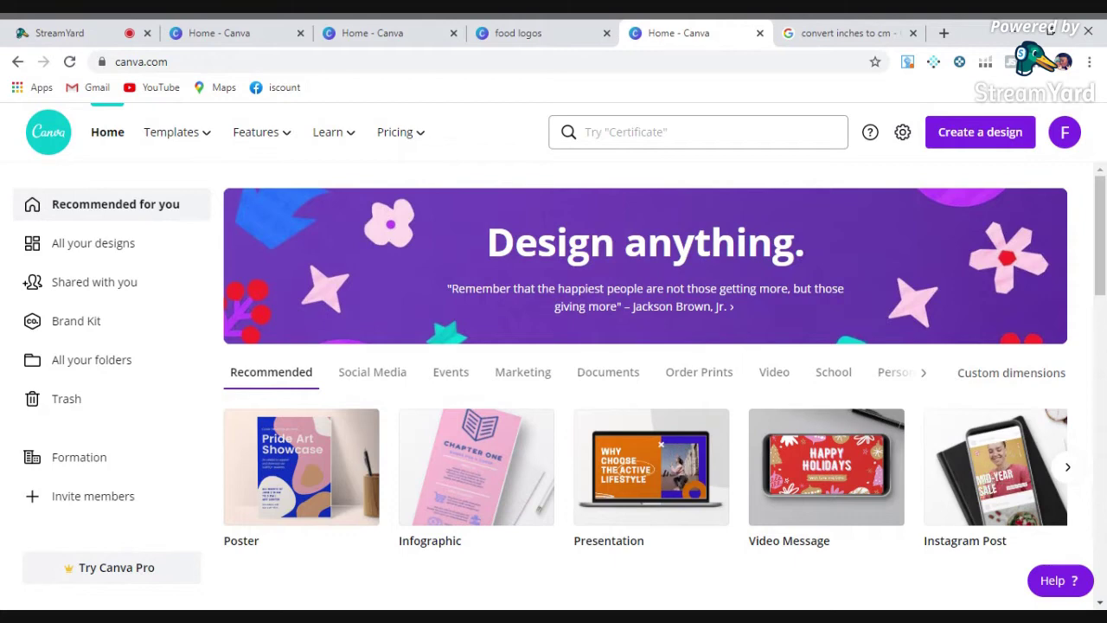
# Step: Search 'instagram' and bring up the Instagram Post templates
pyautogui.click(649, 131)
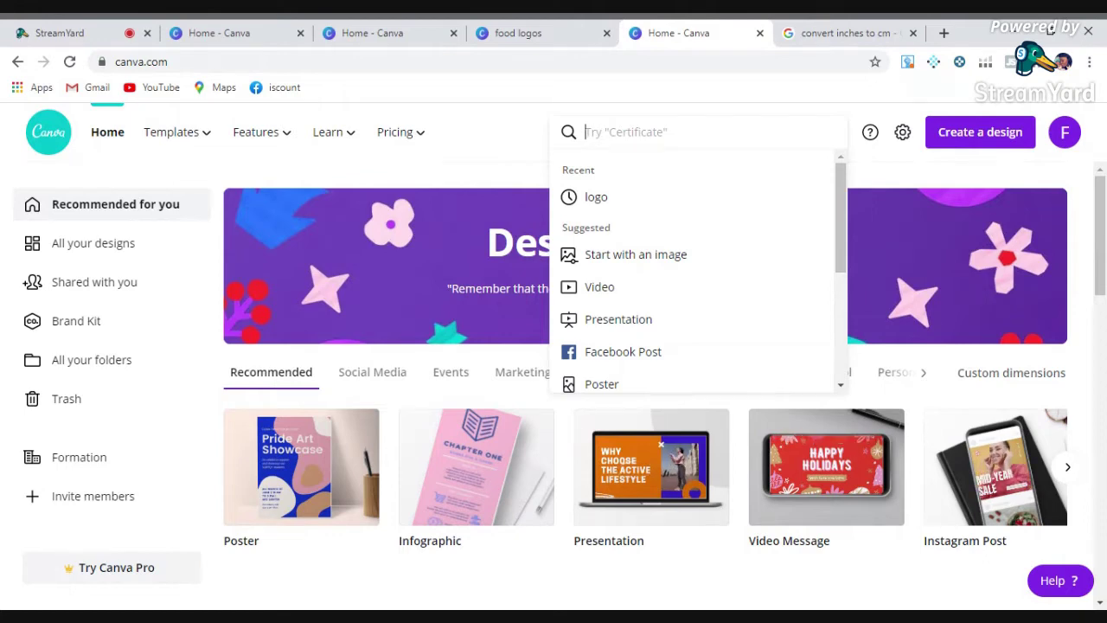
pyautogui.write('instagra')
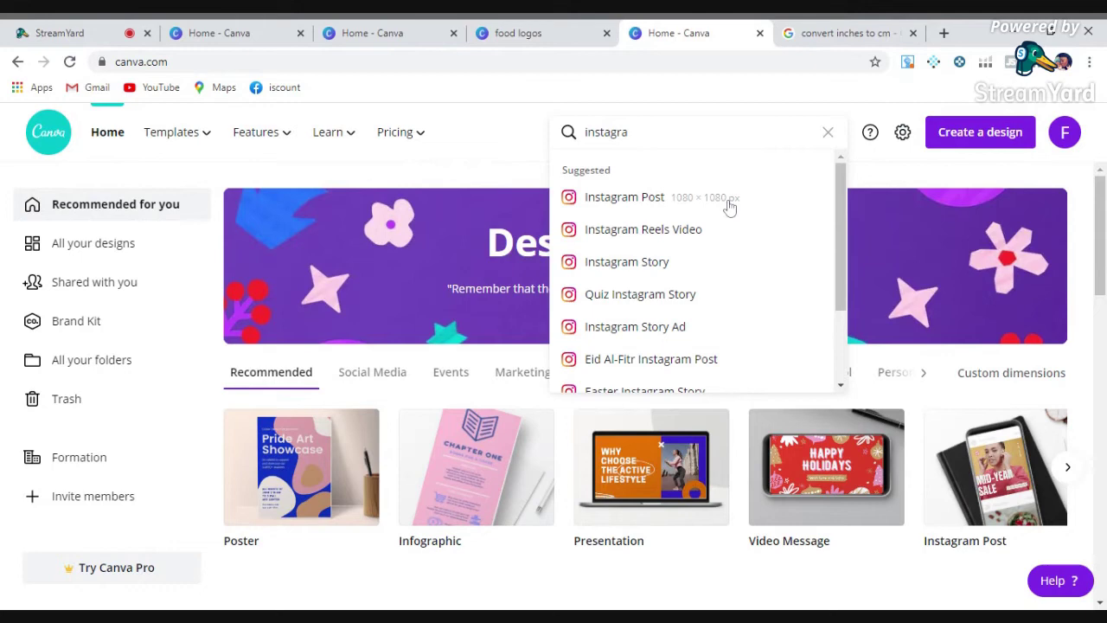
pyautogui.click(729, 206)
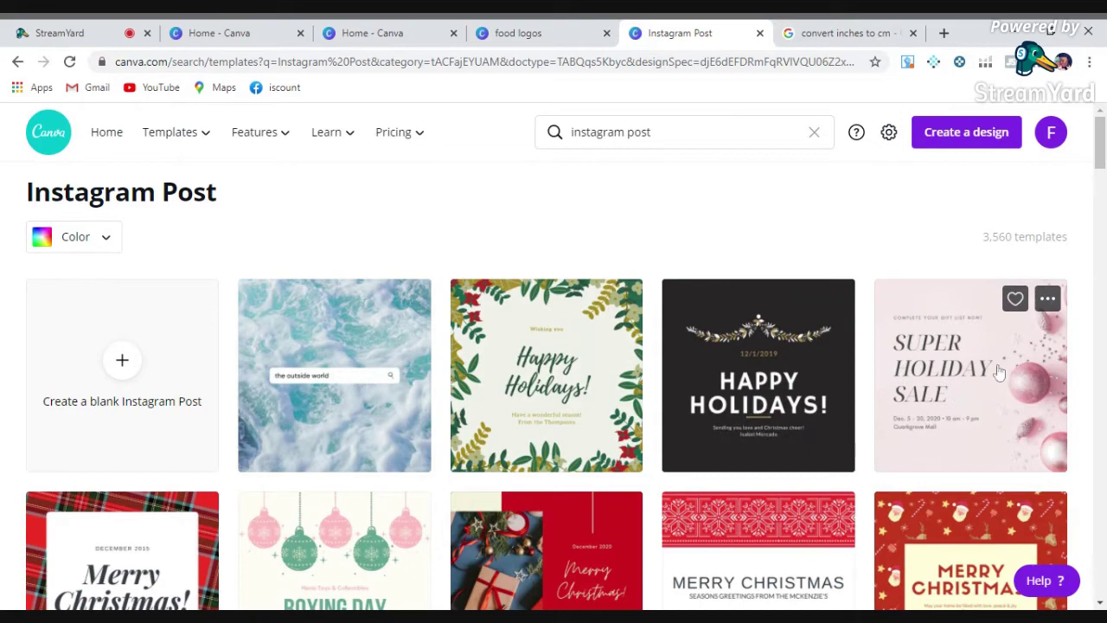
pyautogui.scroll(-3, 553, 389)
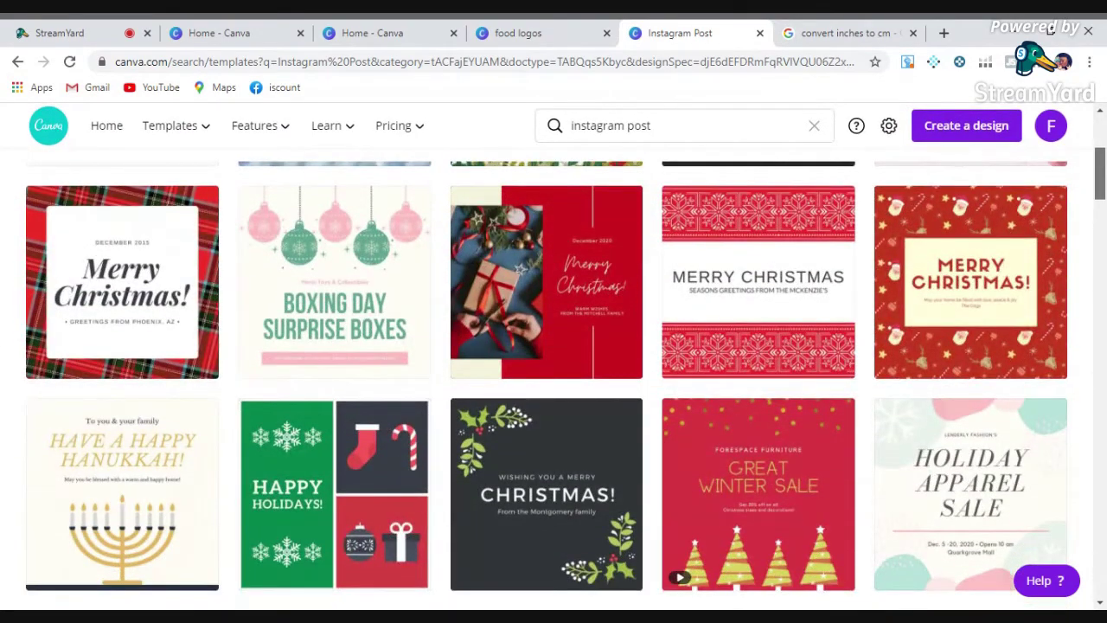
pyautogui.scroll(-3, 553, 389)
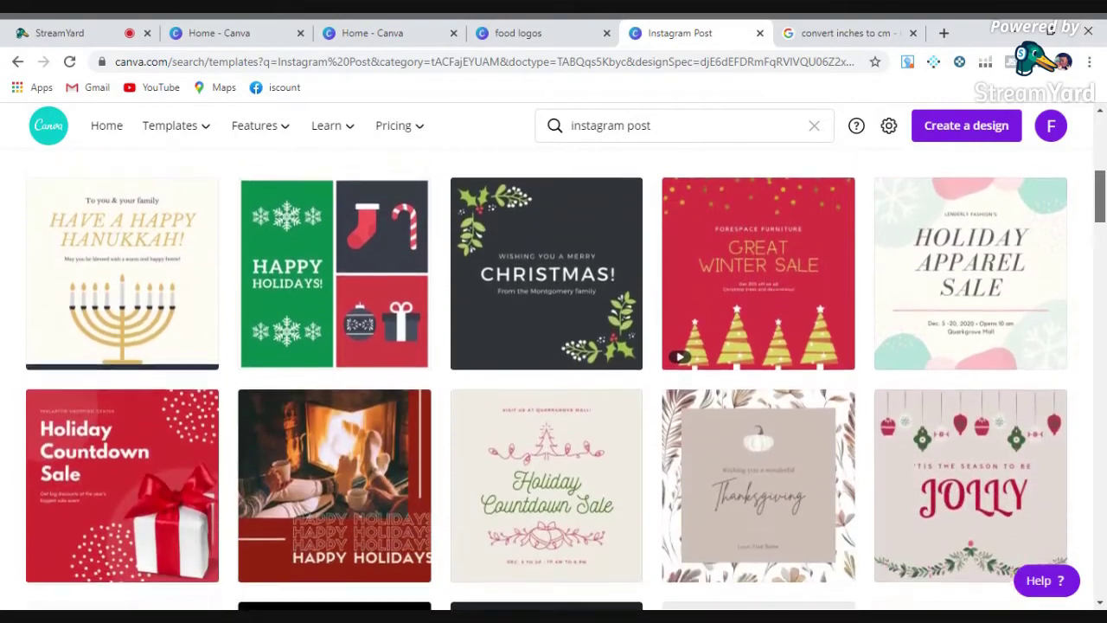
pyautogui.scroll(-2, 554, 389)
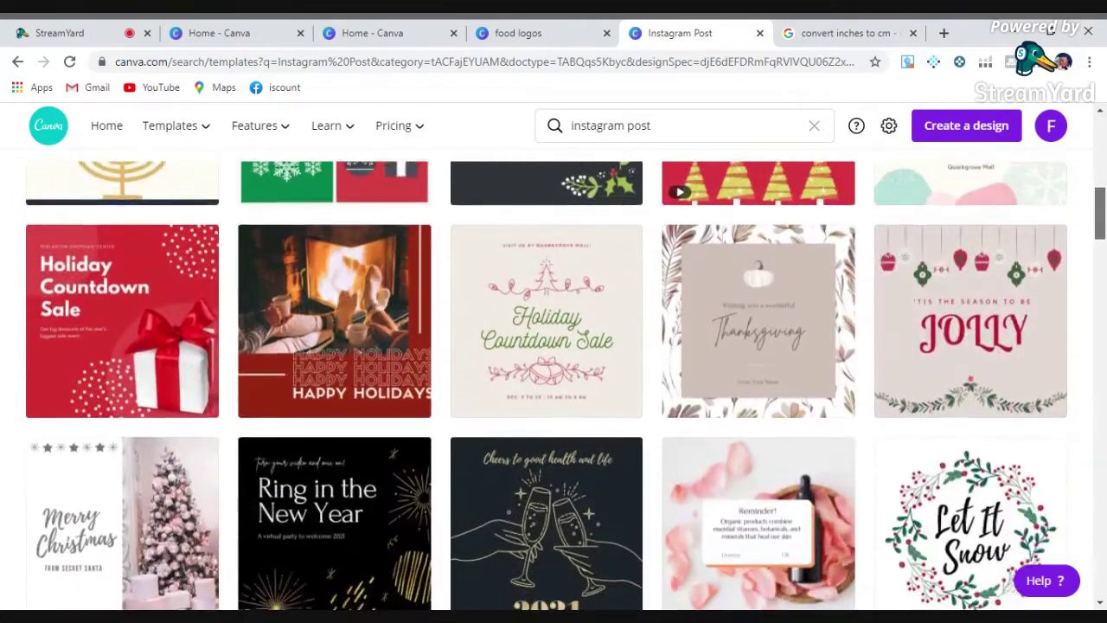
pyautogui.scroll(-4, 554, 390)
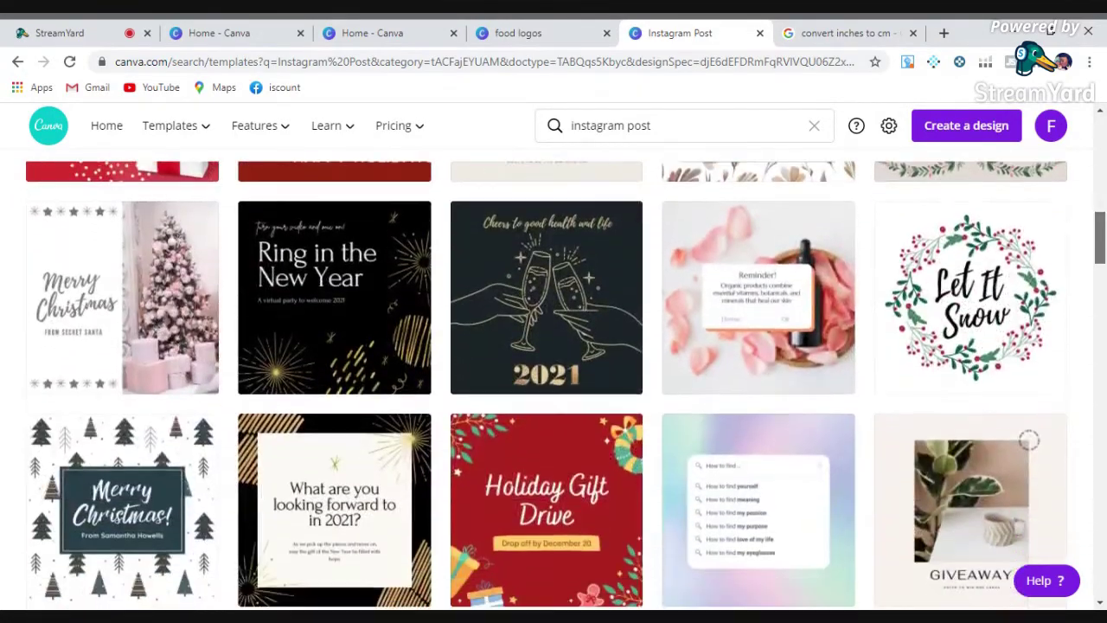
pyautogui.scroll(-4, 554, 389)
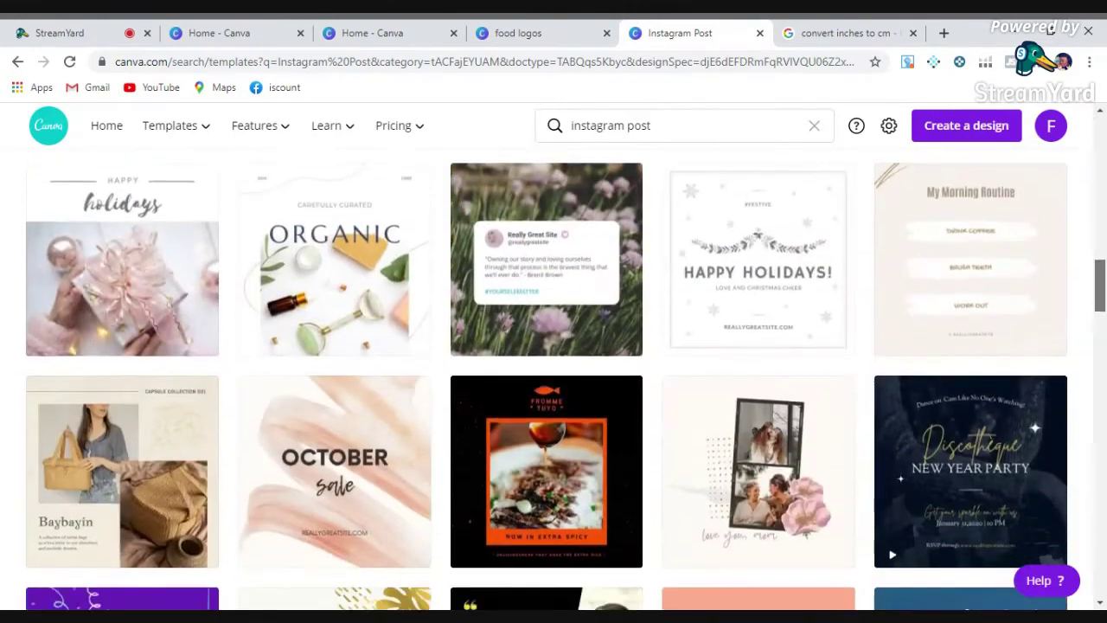
pyautogui.scroll(-3, 553, 389)
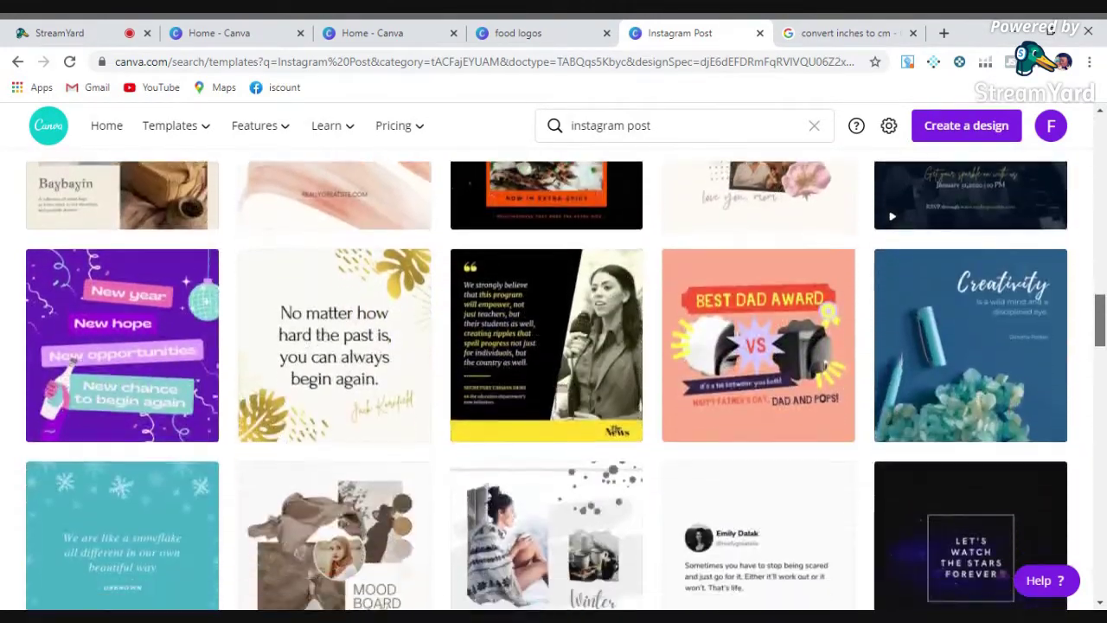
pyautogui.scroll(-1, 553, 389)
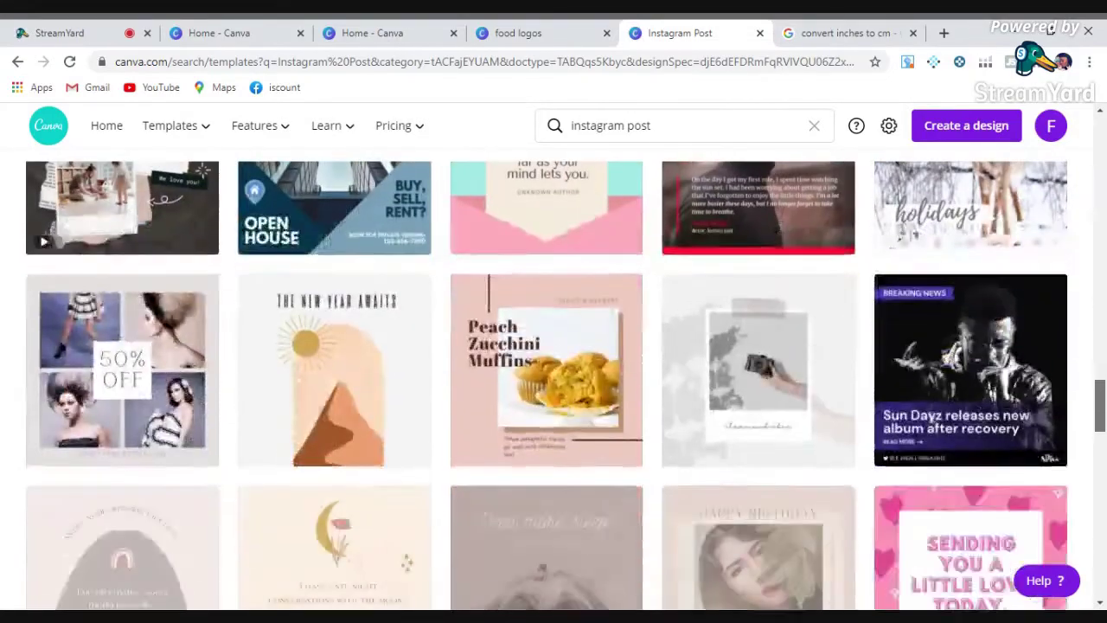
# Step: Scroll the templates and open the 50% OFF Fashion Minimalist Sale template
pyautogui.scroll(10, 553, 363)
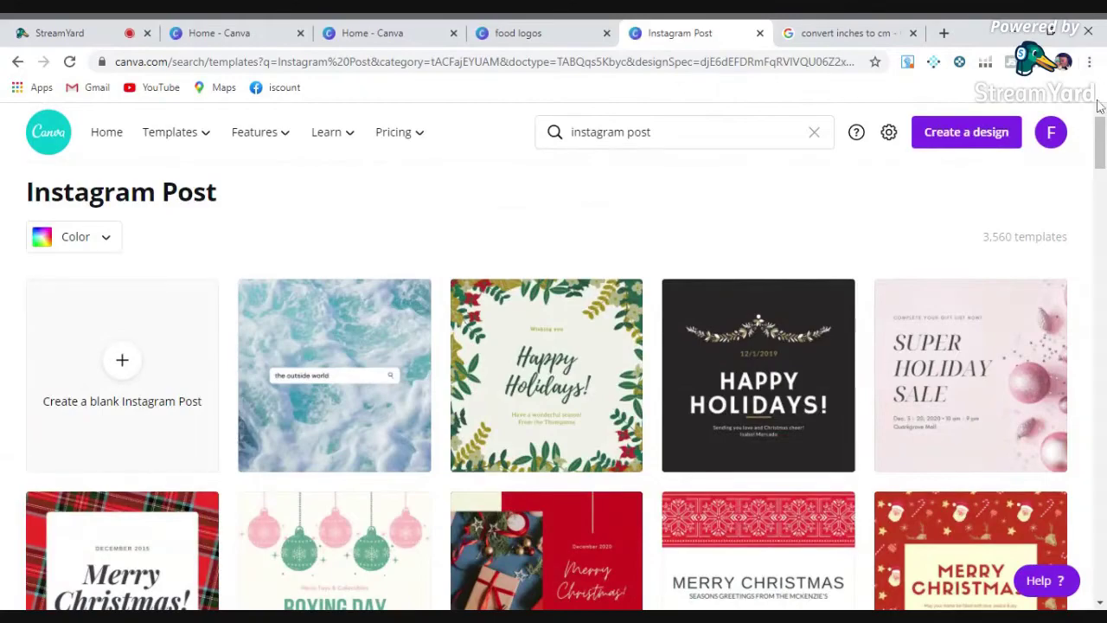
pyautogui.scroll(-10, 553, 364)
pyautogui.scroll(-5, 1029, 448)
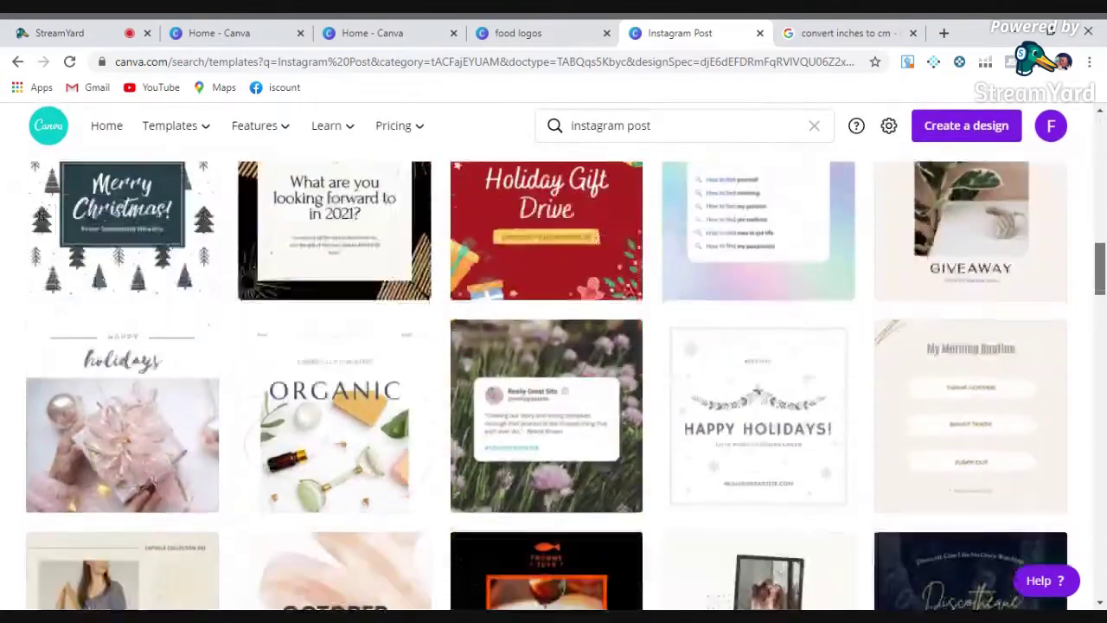
pyautogui.scroll(-1, 554, 385)
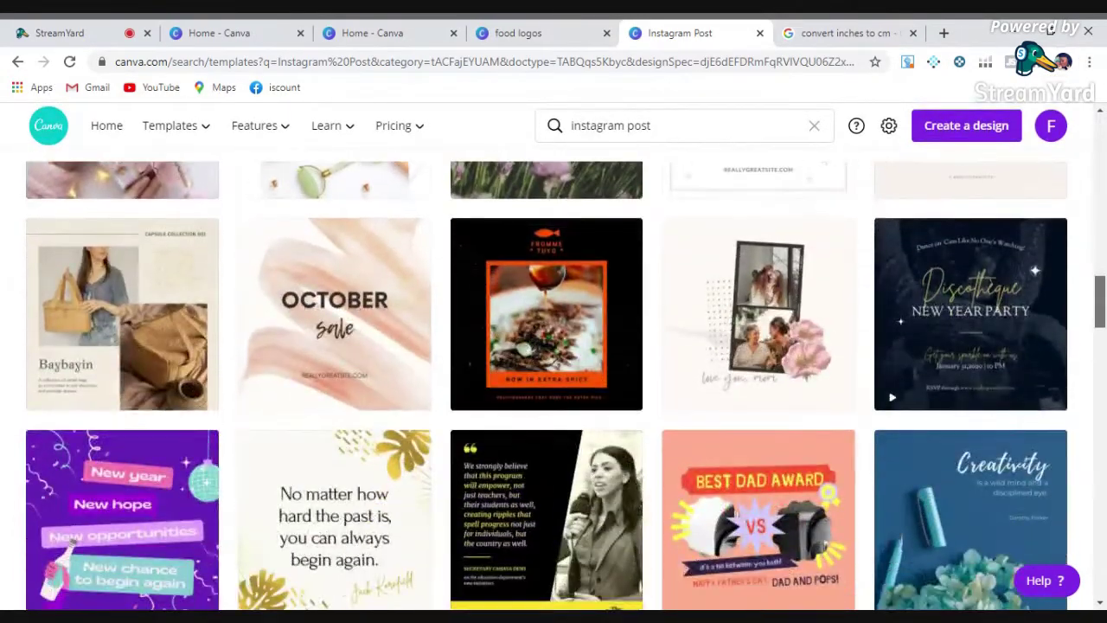
pyautogui.scroll(-4, 553, 386)
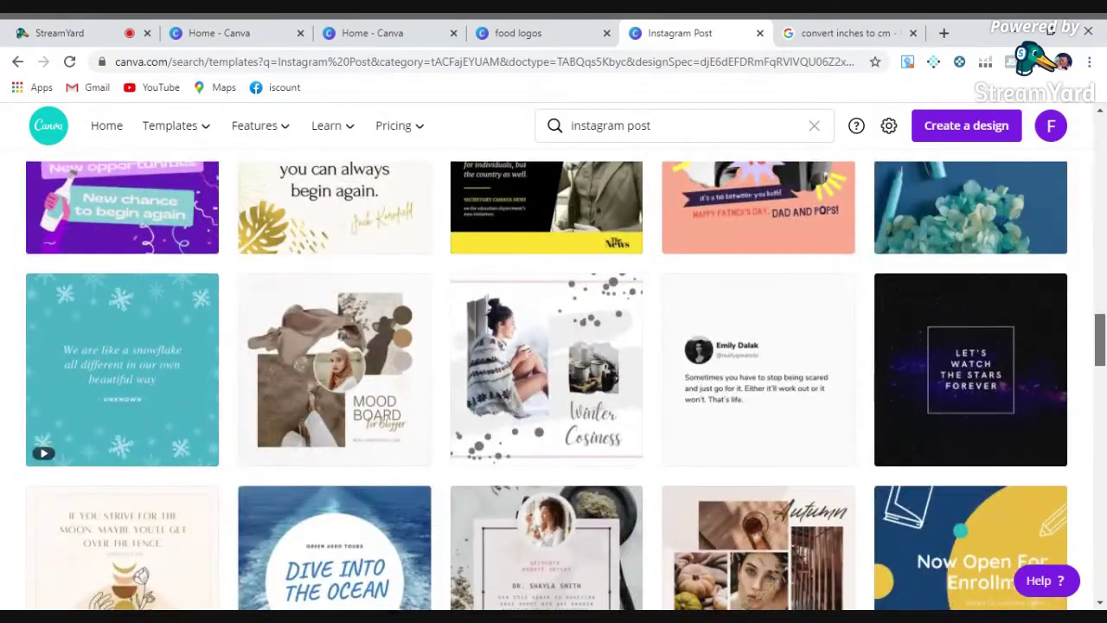
pyautogui.scroll(-2, 554, 385)
pyautogui.scroll(-2, 553, 386)
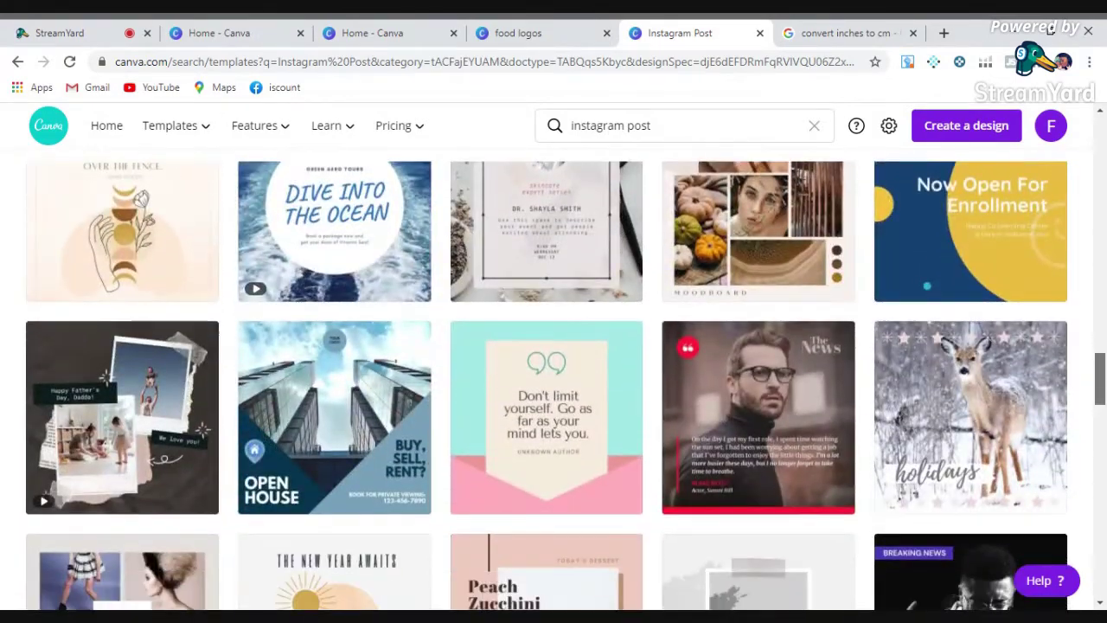
pyautogui.scroll(-2, 554, 386)
pyautogui.scroll(-2, 121, 333)
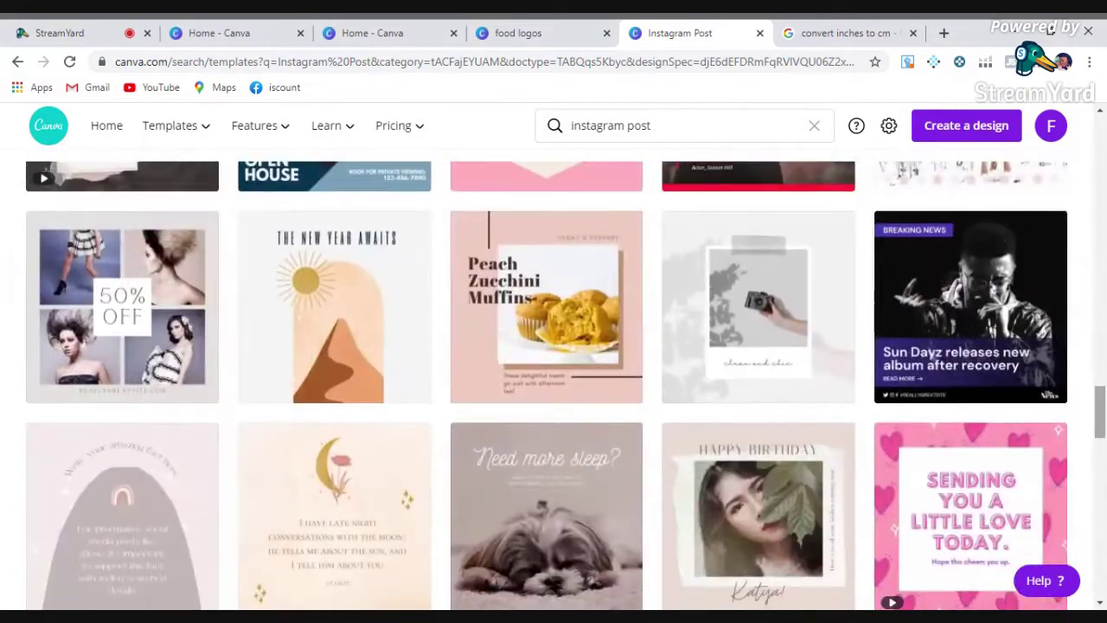
pyautogui.click(121, 333)
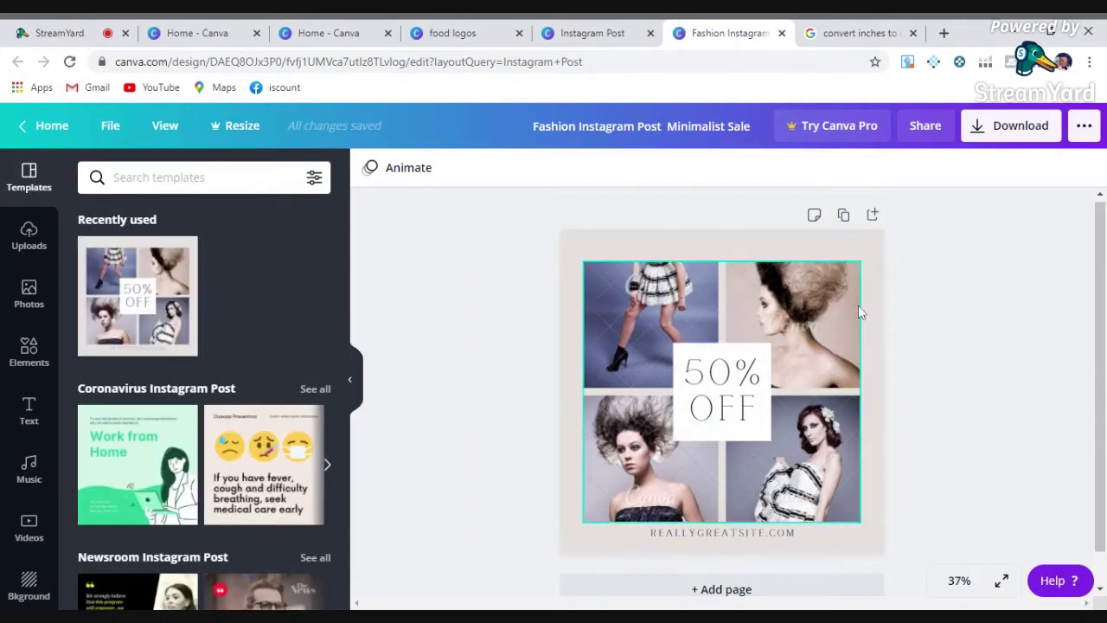
# Step: Select the template's photo grid and show the Uploads panel, passing through Photos
pyautogui.click(605, 324)
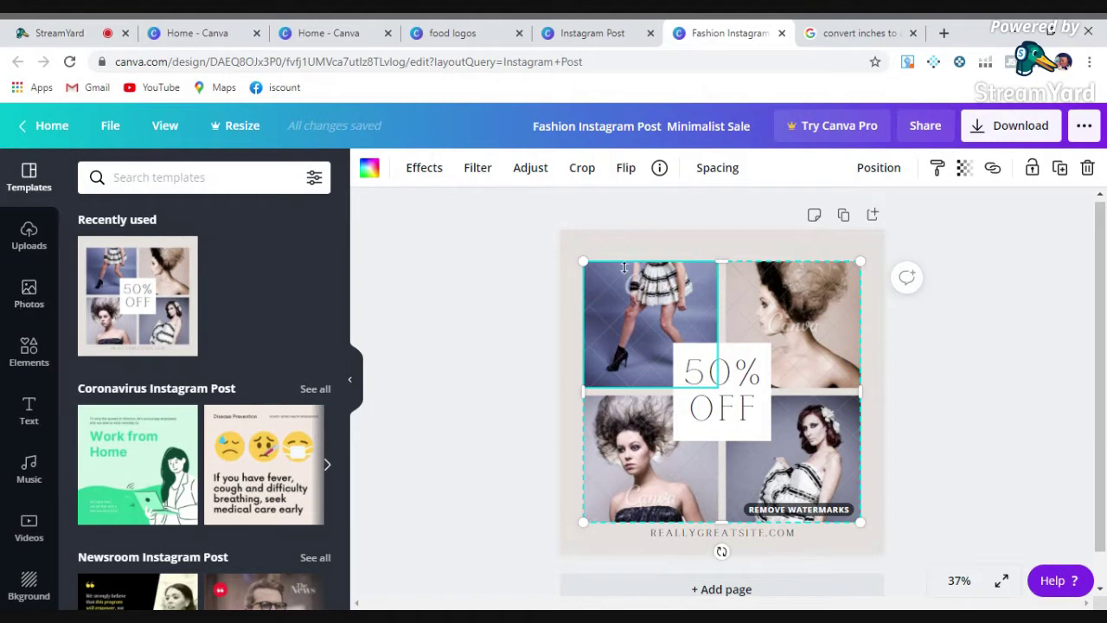
pyautogui.click(31, 292)
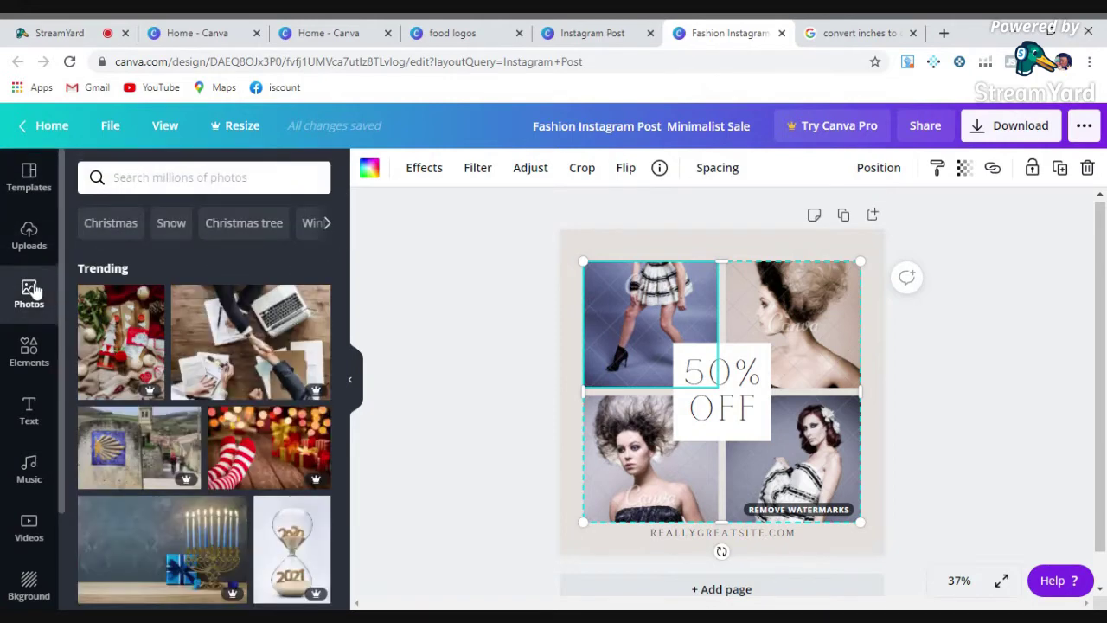
pyautogui.click(33, 245)
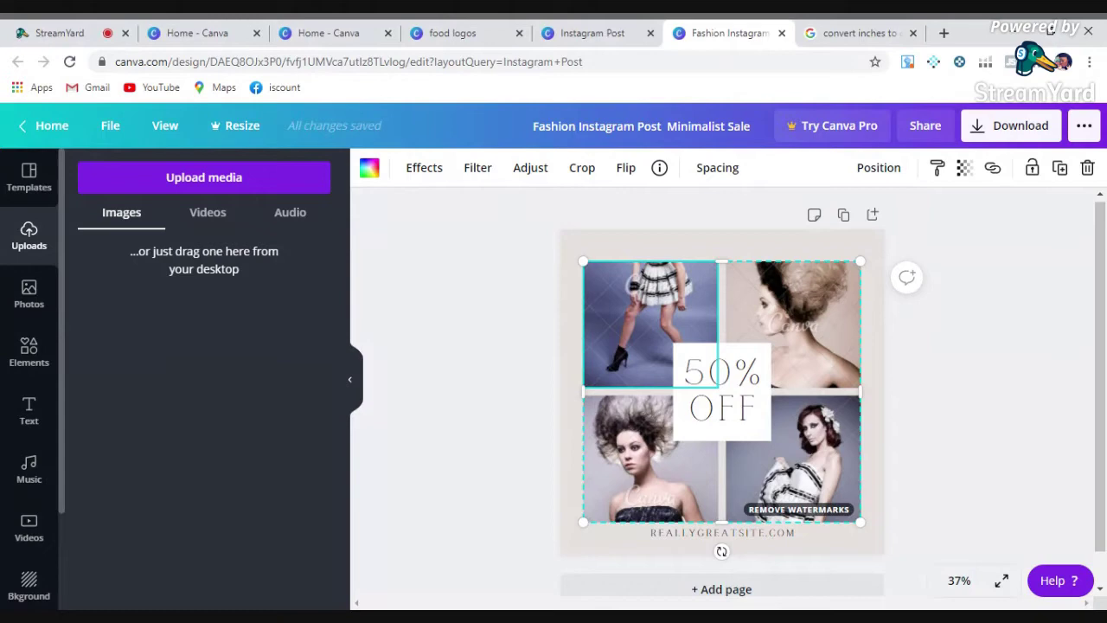
# Step: Upload the Idees de Business image from the computer and add it to the design
pyautogui.click(248, 180)
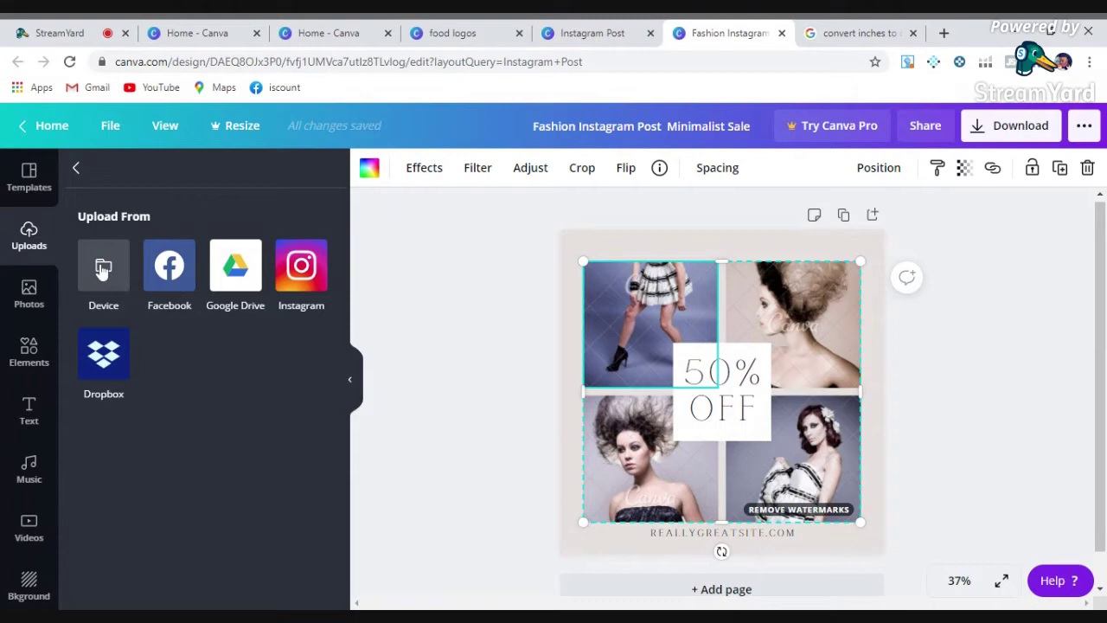
pyautogui.click(103, 271)
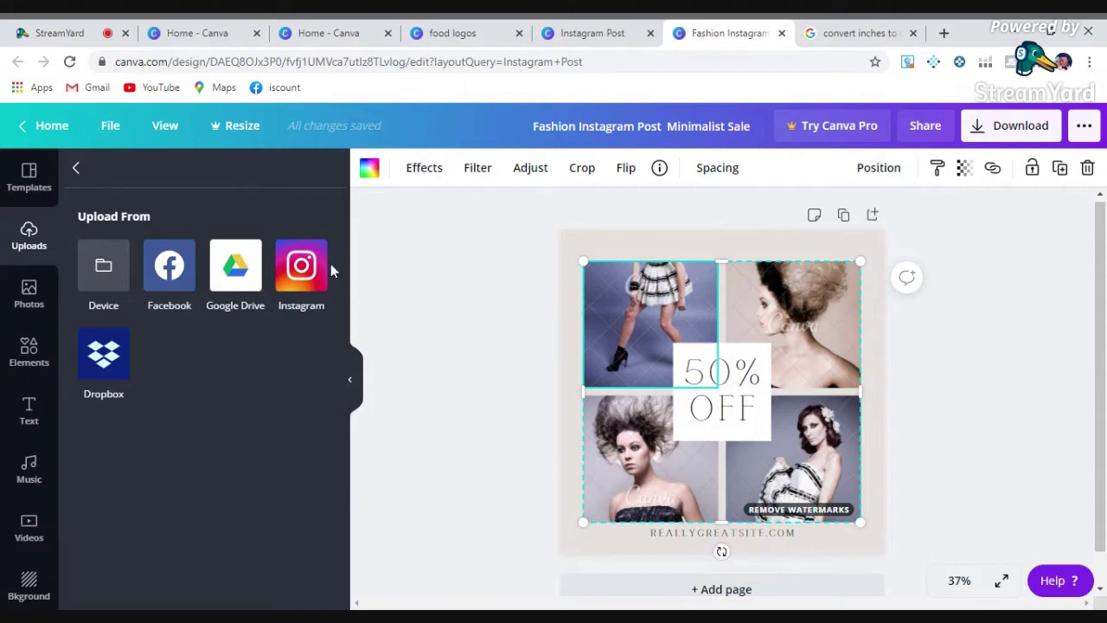
pyautogui.click(97, 273)
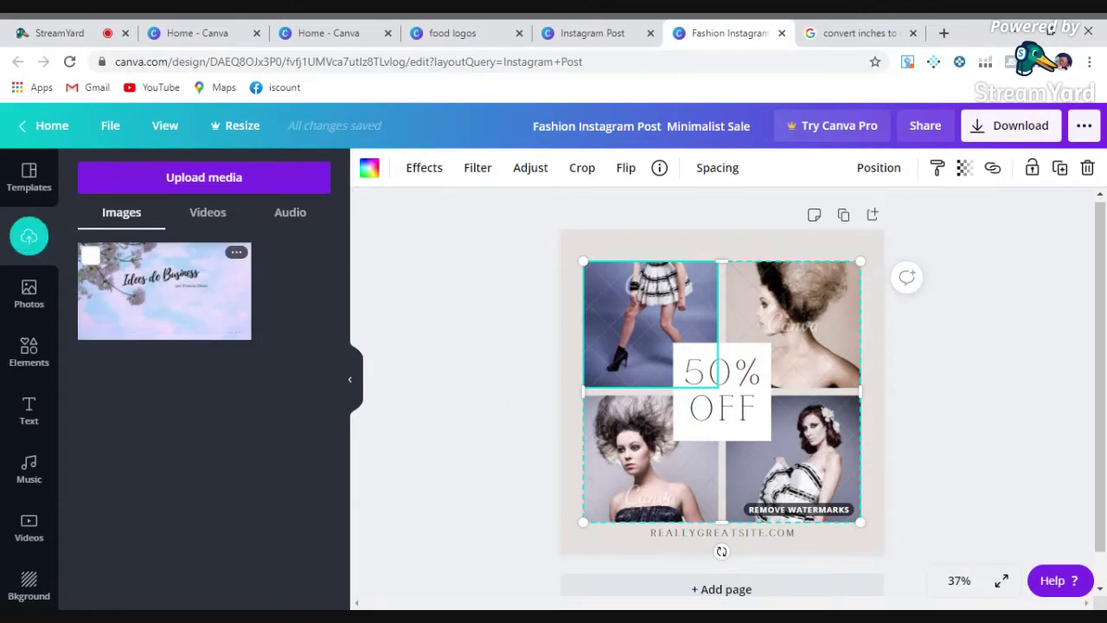
pyautogui.click(214, 282)
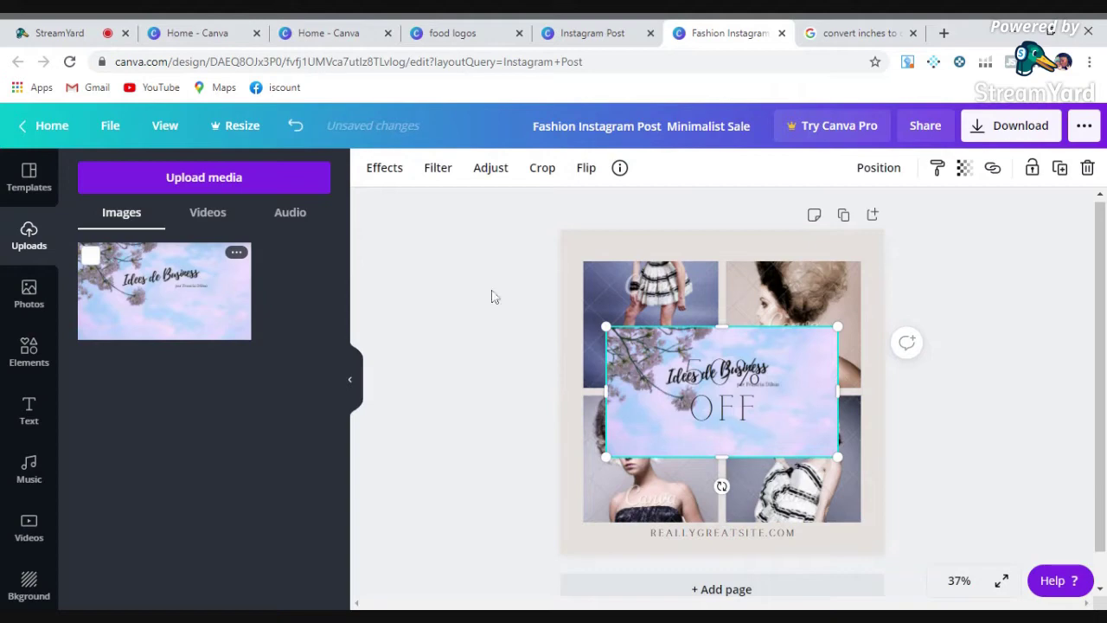
# Step: Remove the top-left photo from the collage, undoing an accidental whole-collage deletion
pyautogui.click(675, 288)
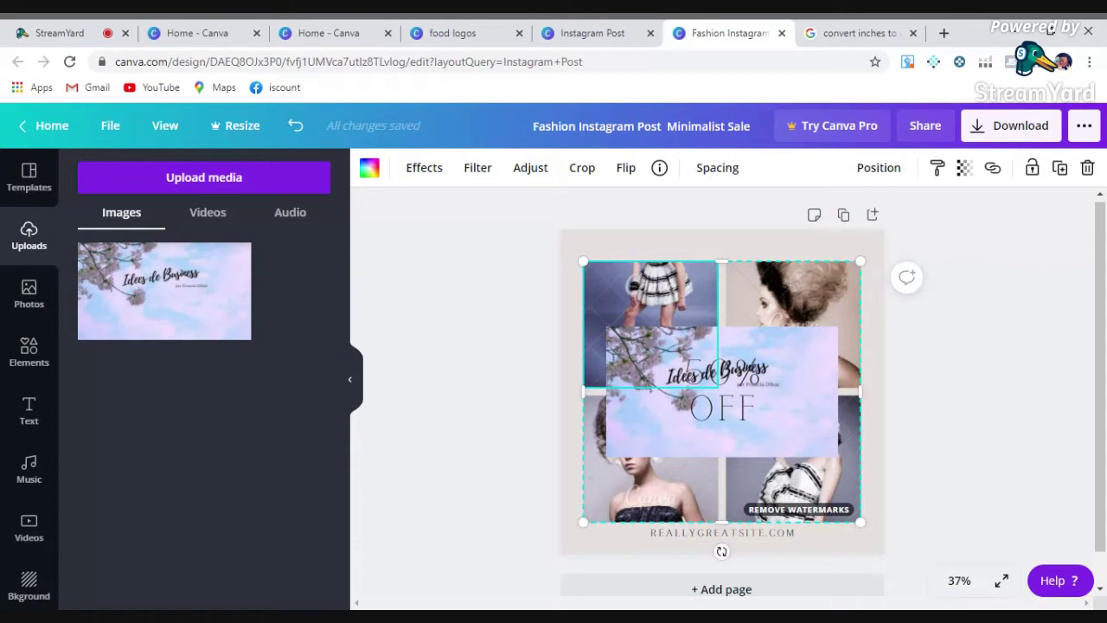
pyautogui.click(1088, 169)
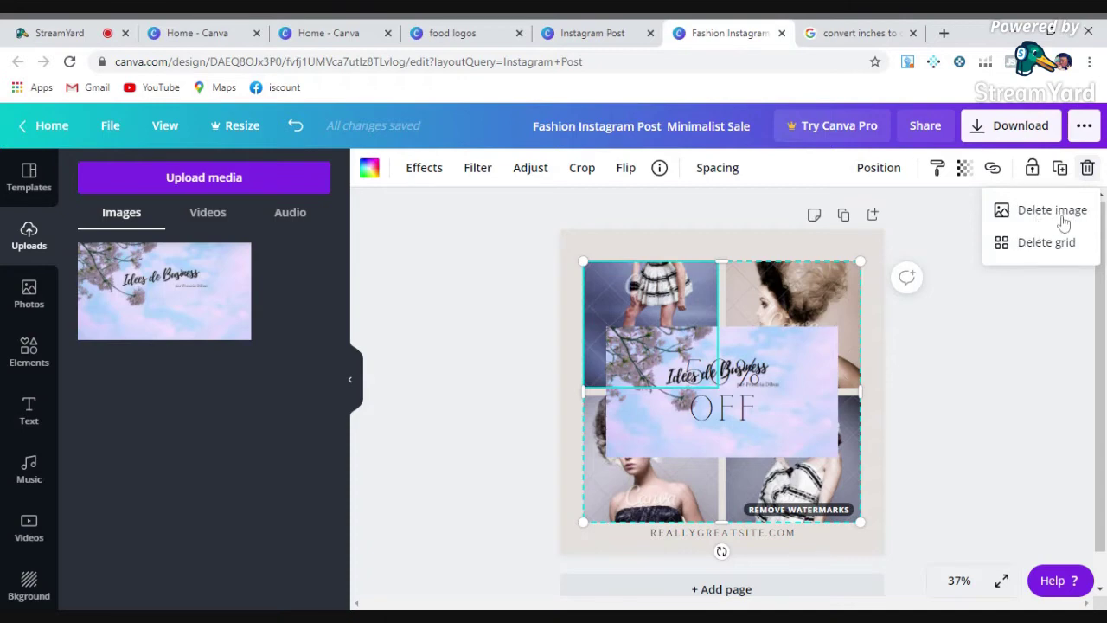
pyautogui.click(1027, 217)
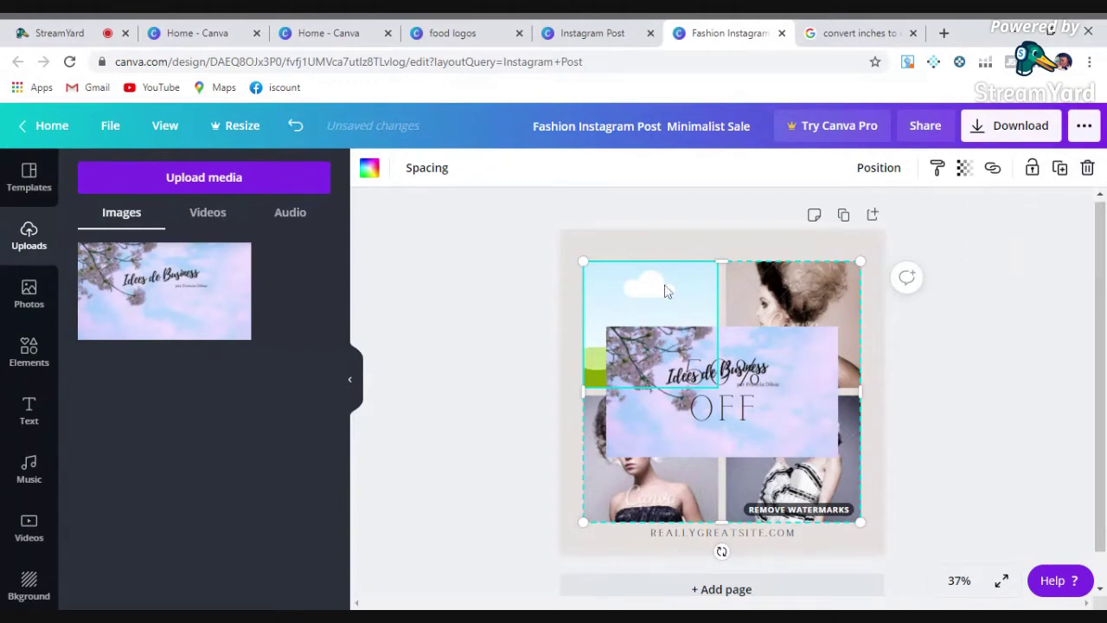
pyautogui.click(1087, 168)
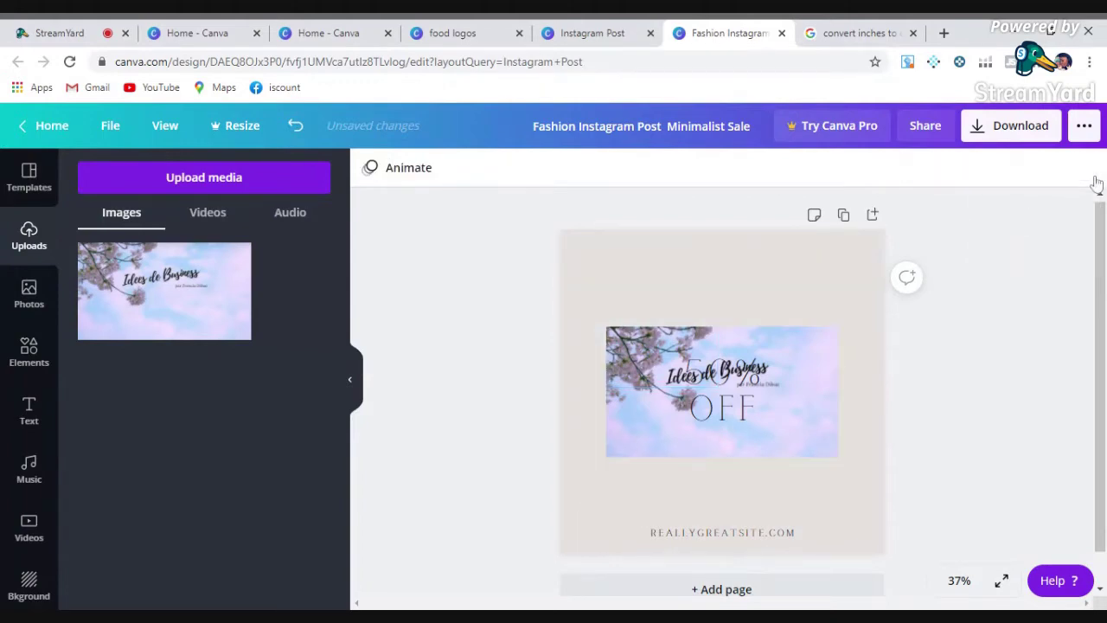
pyautogui.click(296, 126)
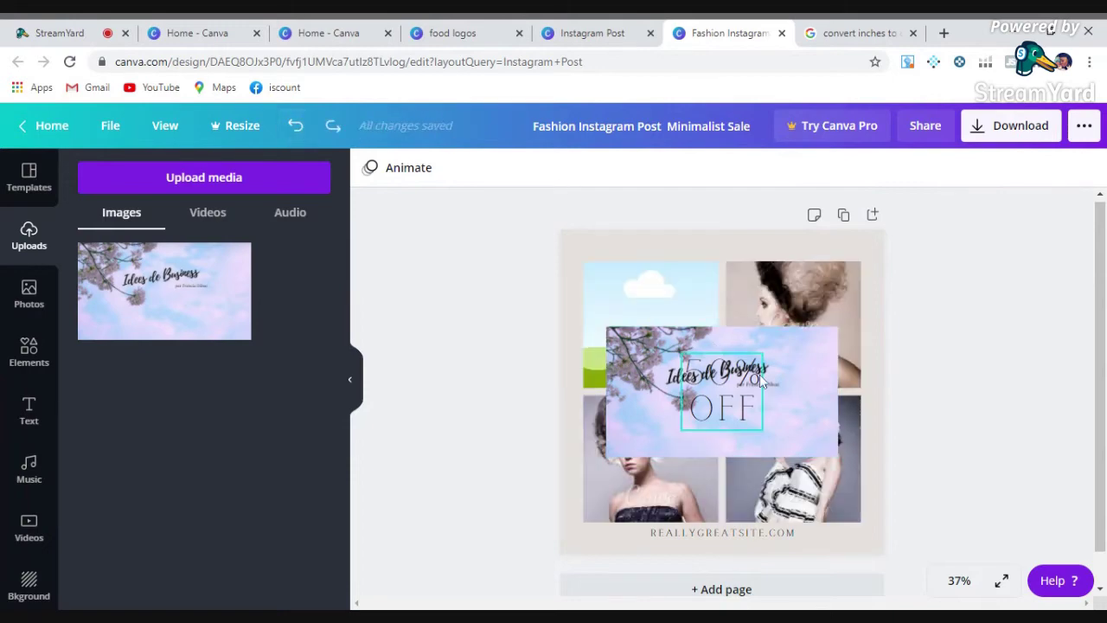
# Step: Drag the Idees de Business image into the collage's top-right cell
pyautogui.moveTo(812, 387); pyautogui.dragTo(753, 327)
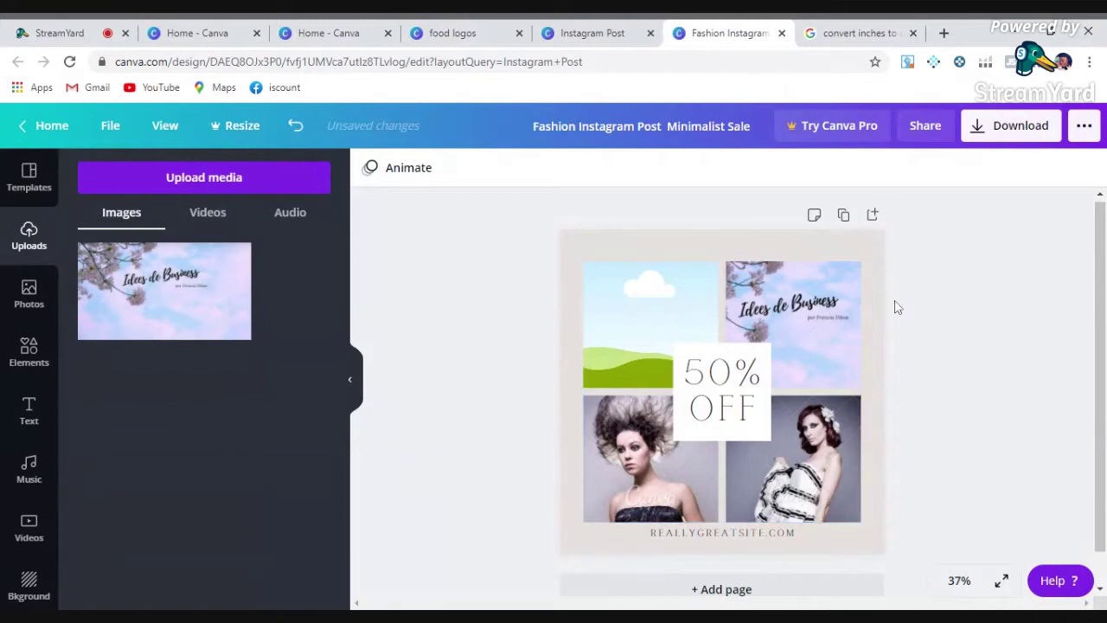
pyautogui.click(623, 304)
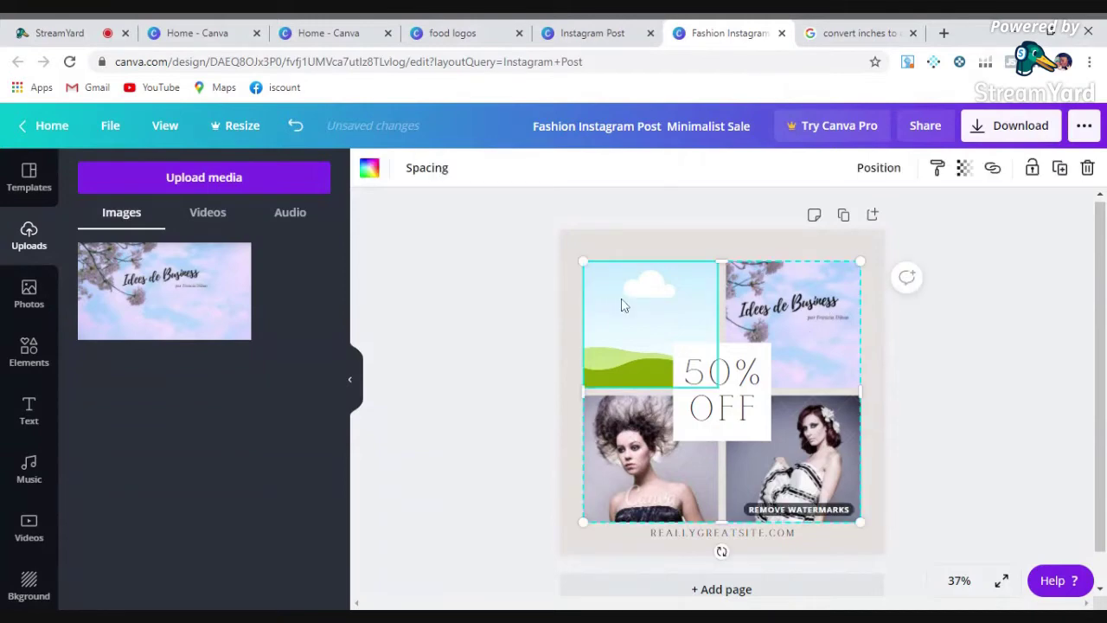
pyautogui.click(28, 298)
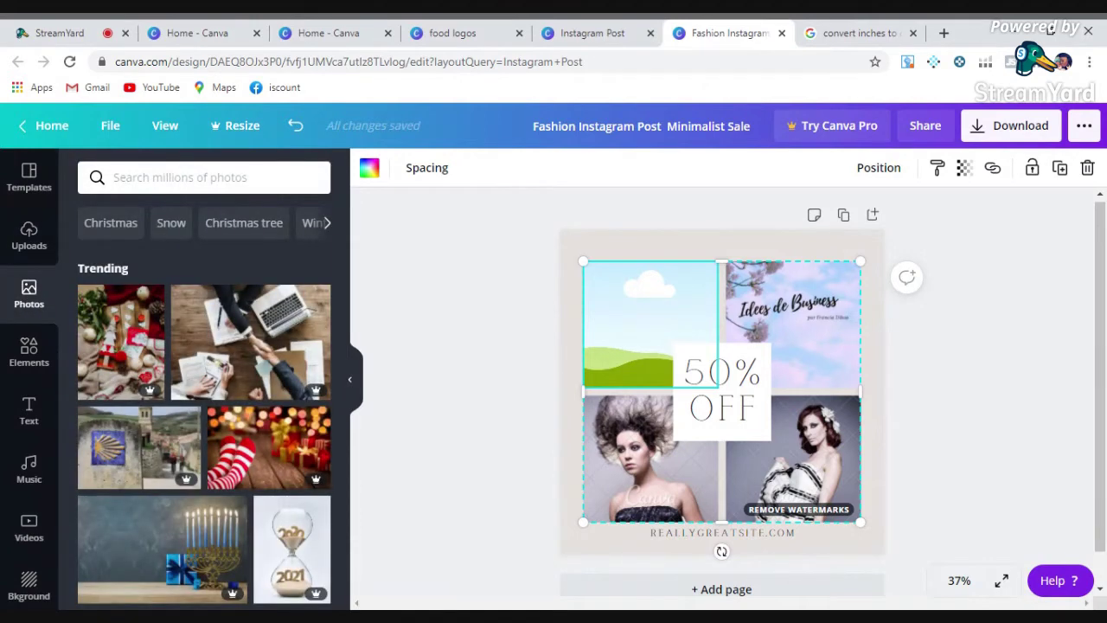
# Step: Search stock photos for 'dress' and add the black-dress photo to the page
pyautogui.click(242, 177)
pyautogui.write('dress')
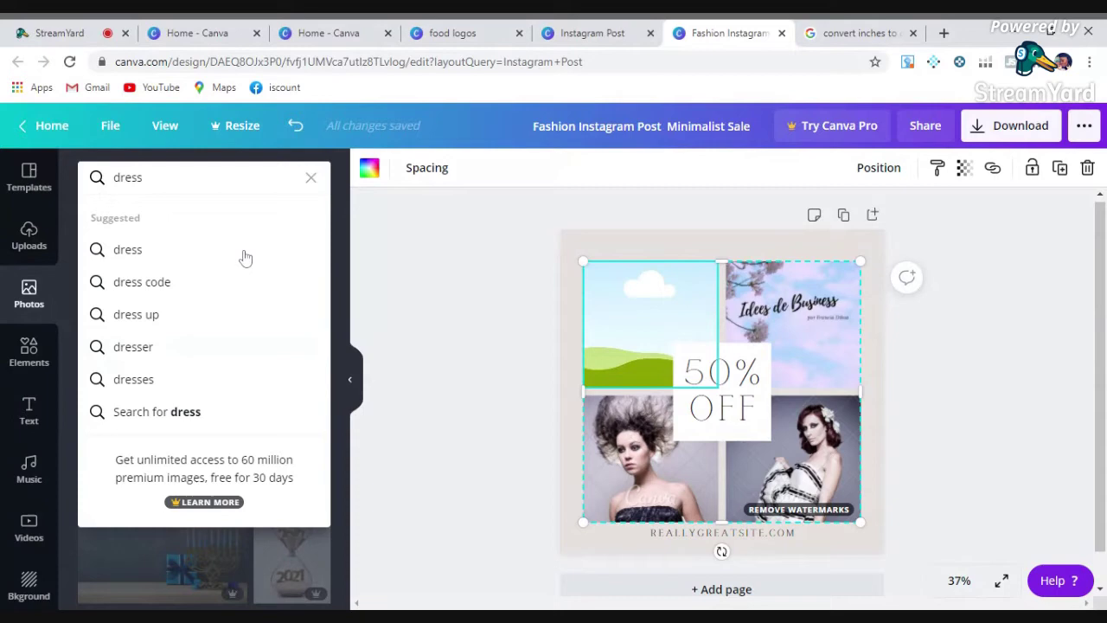
pyautogui.click(245, 252)
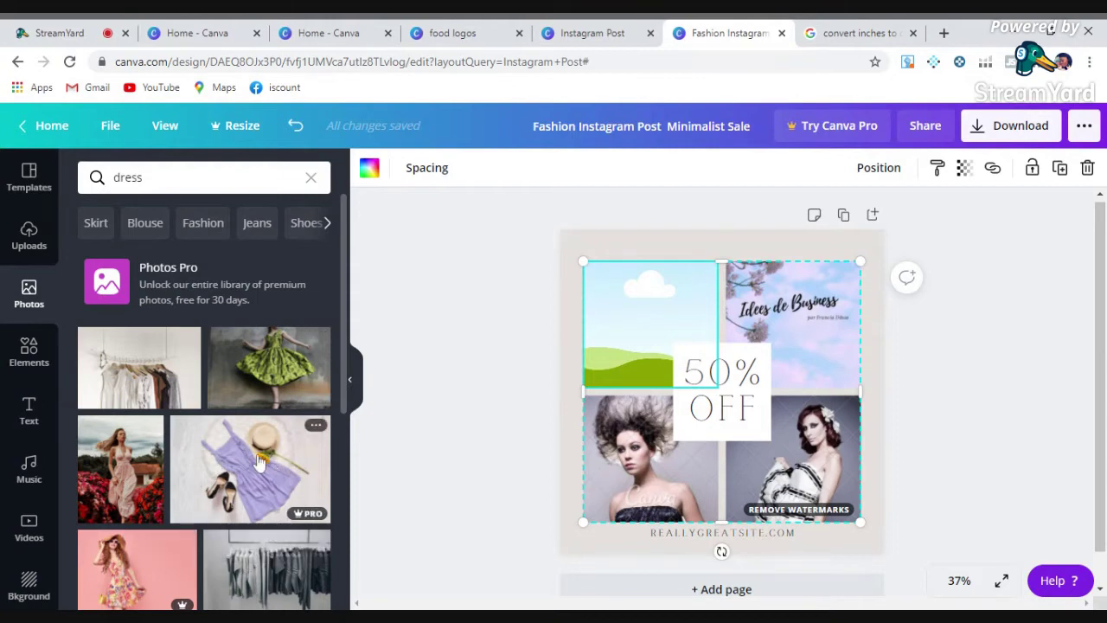
pyautogui.moveTo(346, 364); pyautogui.dragTo(352, 475)
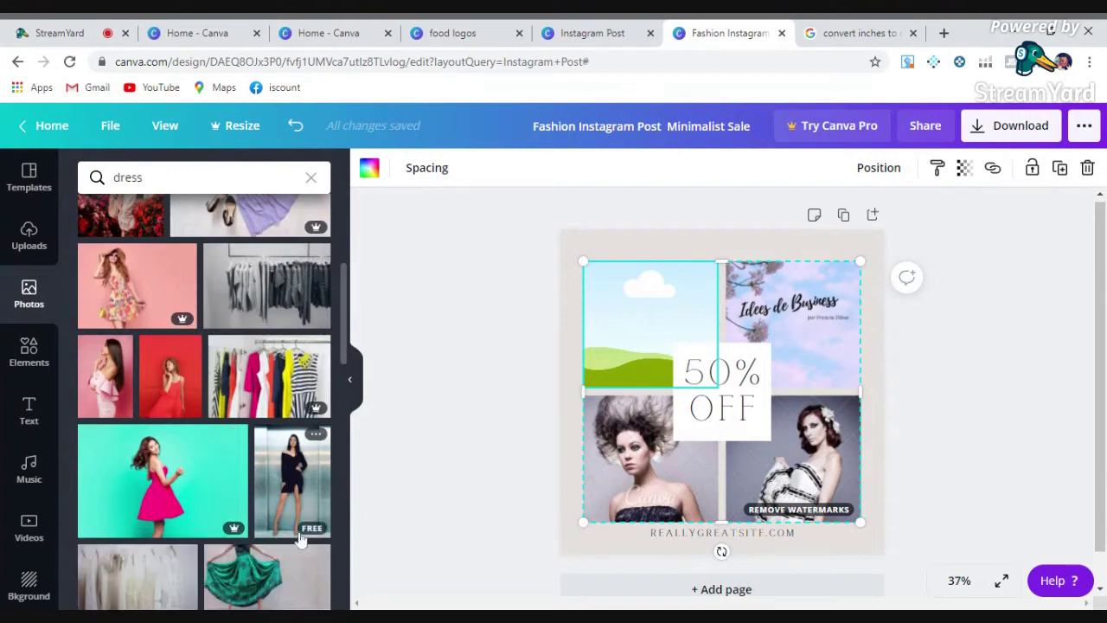
pyautogui.click(299, 475)
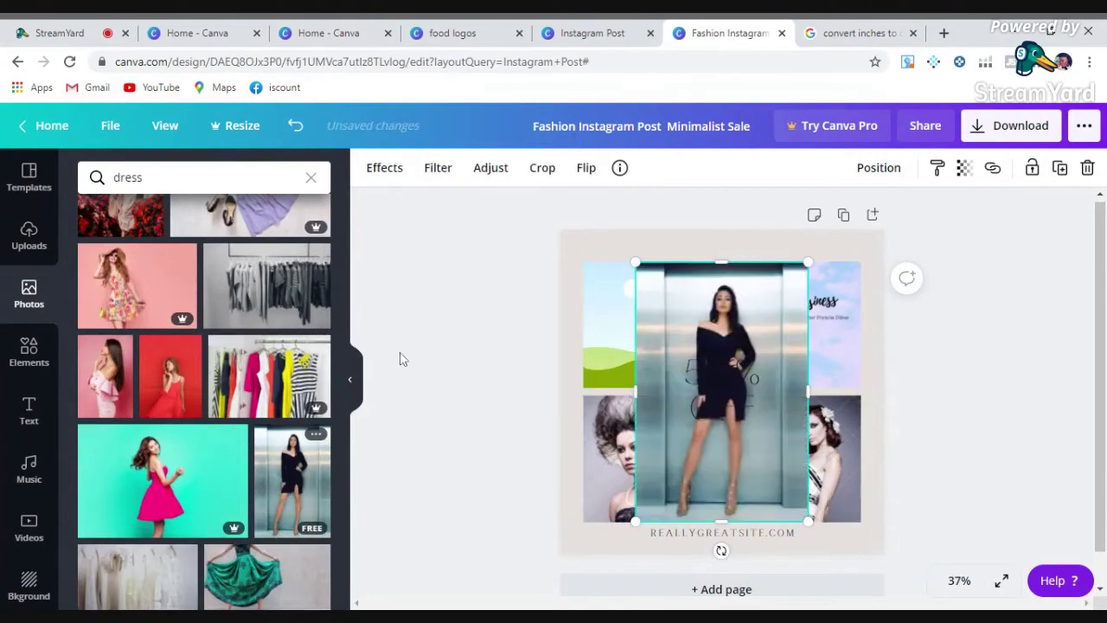
# Step: Drop the black-dress photo into the top-left cell and recentre the 50% OFF text
pyautogui.moveTo(719, 370); pyautogui.dragTo(748, 387)
pyautogui.click(709, 329)
pyautogui.moveTo(709, 329); pyautogui.dragTo(655, 327)
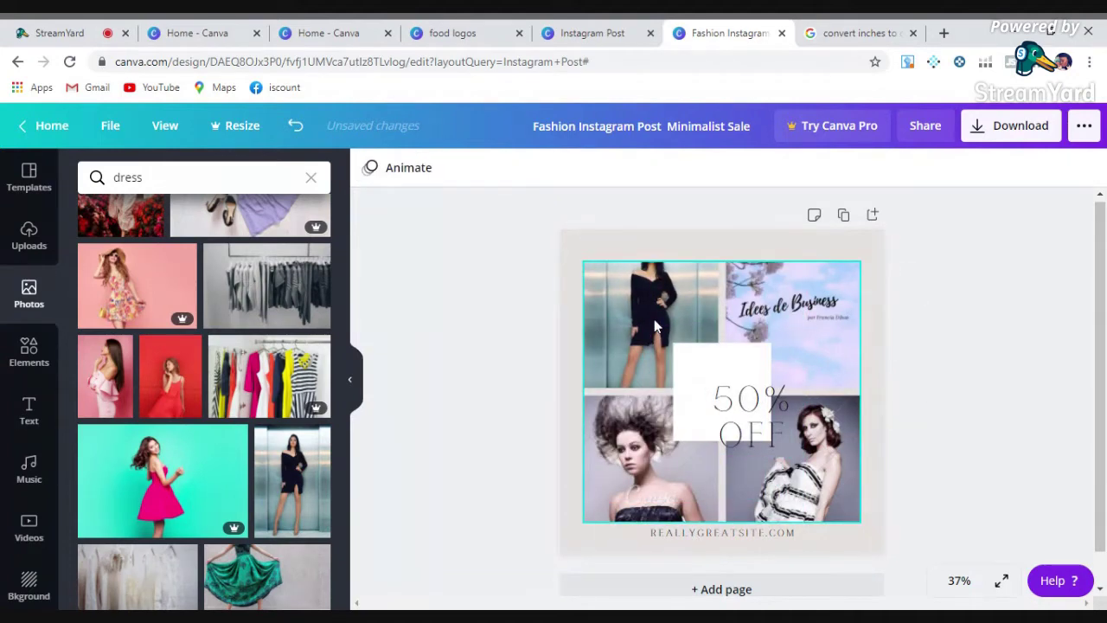
pyautogui.moveTo(750, 391); pyautogui.dragTo(720, 375)
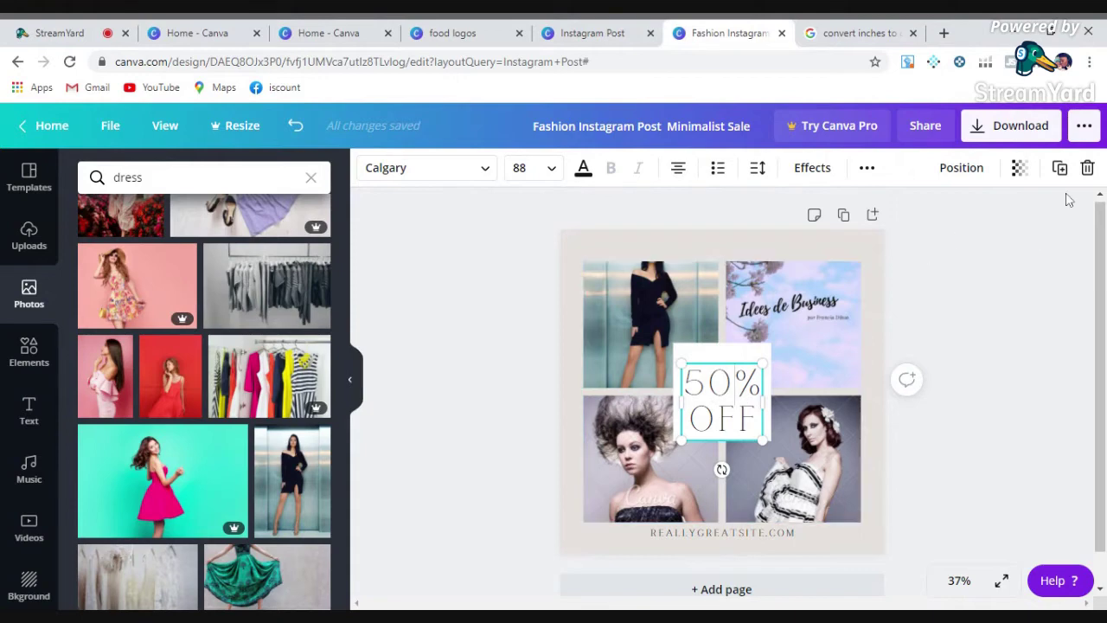
# Step: Delete the 50% OFF text from the collage centre and show the uploaded media
pyautogui.click(1088, 169)
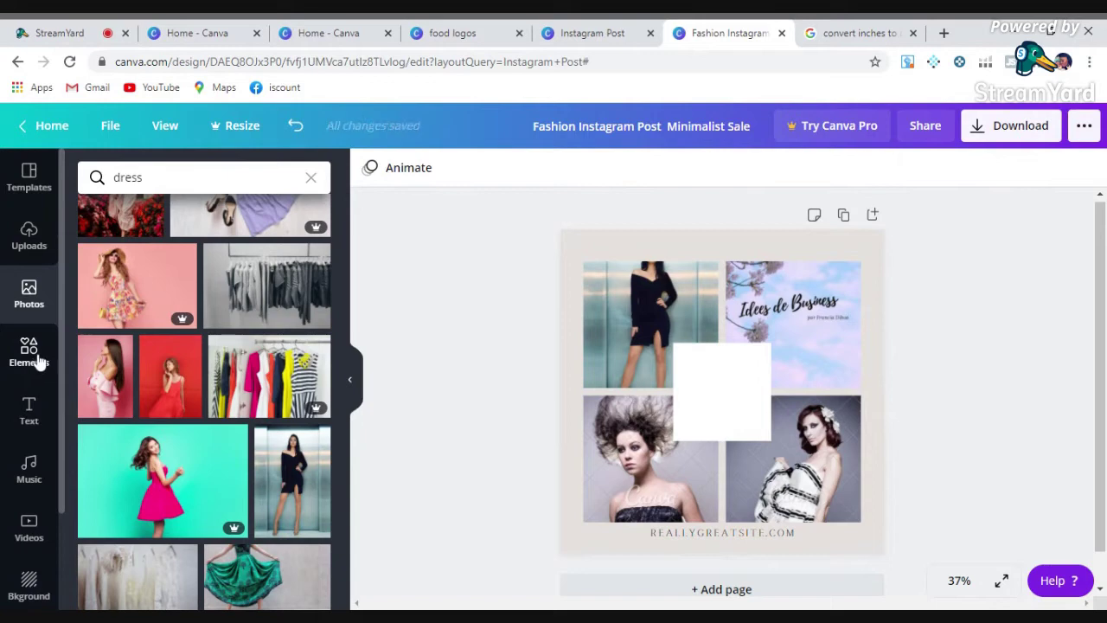
pyautogui.click(28, 235)
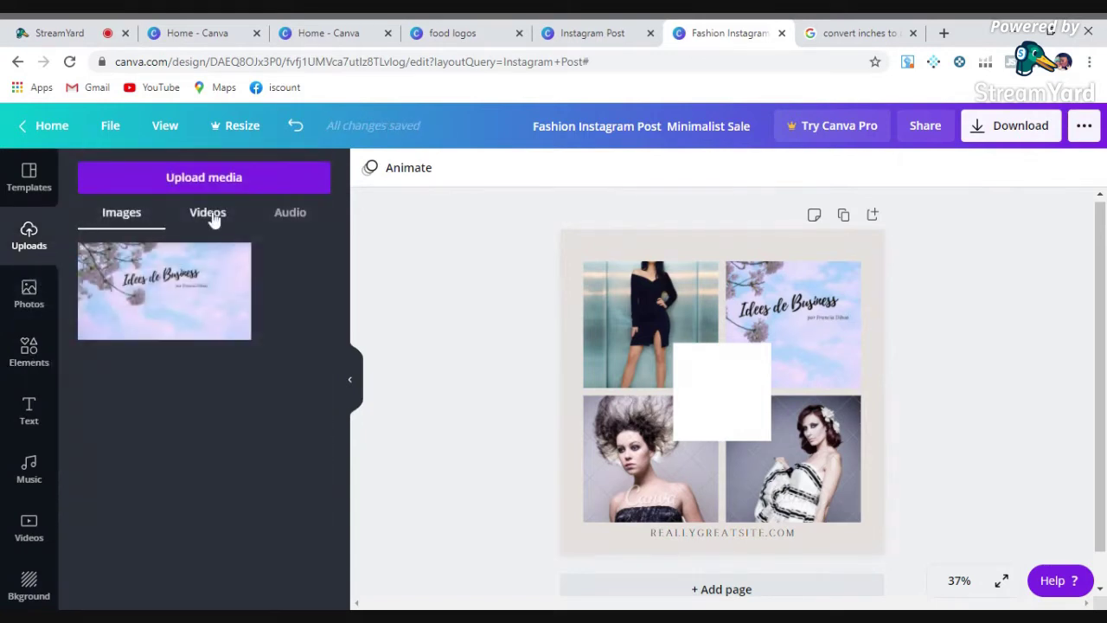
pyautogui.click(213, 218)
pyautogui.click(128, 215)
pyautogui.click(26, 290)
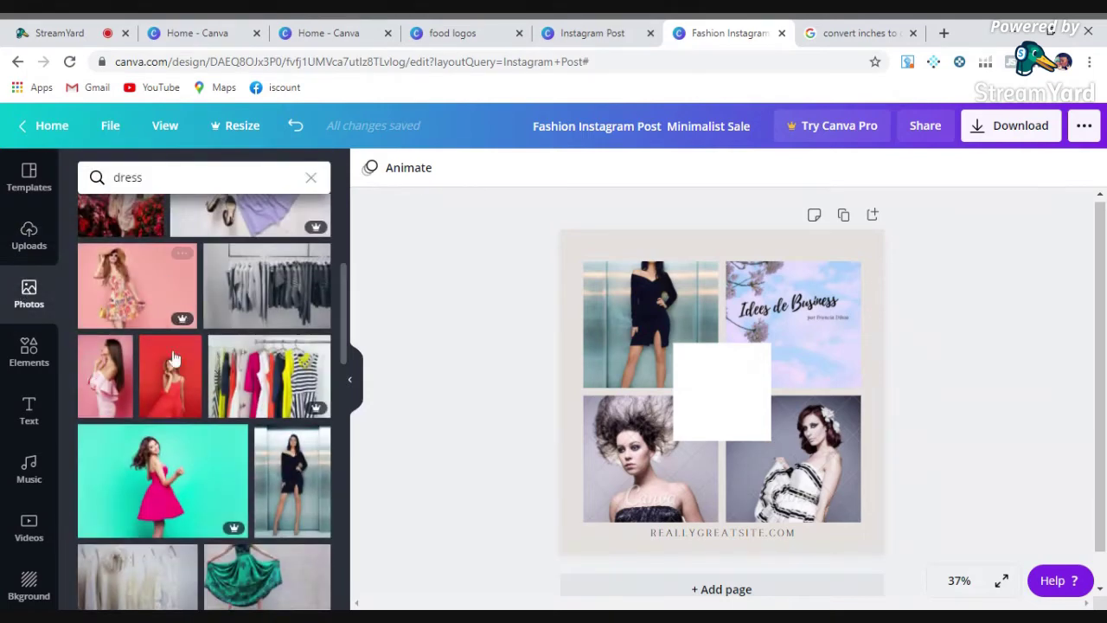
pyautogui.click(199, 177)
pyautogui.press('BackSpace')
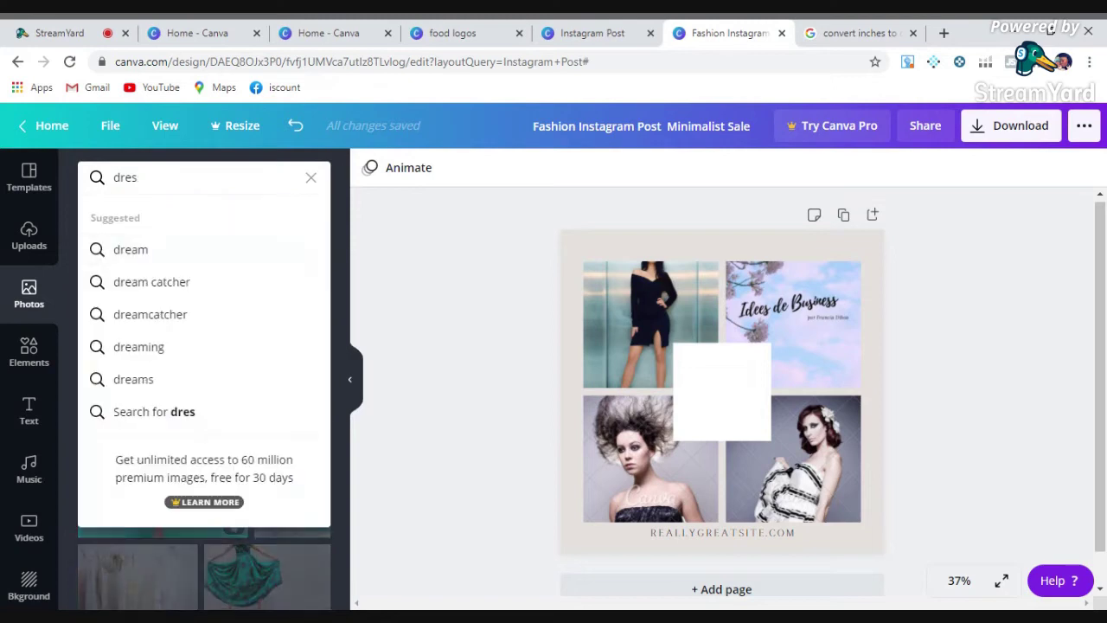
pyautogui.press('BackSpace')
pyautogui.press('BackSpace')
pyautogui.press('BackSpace')
pyautogui.press('BackSpace')
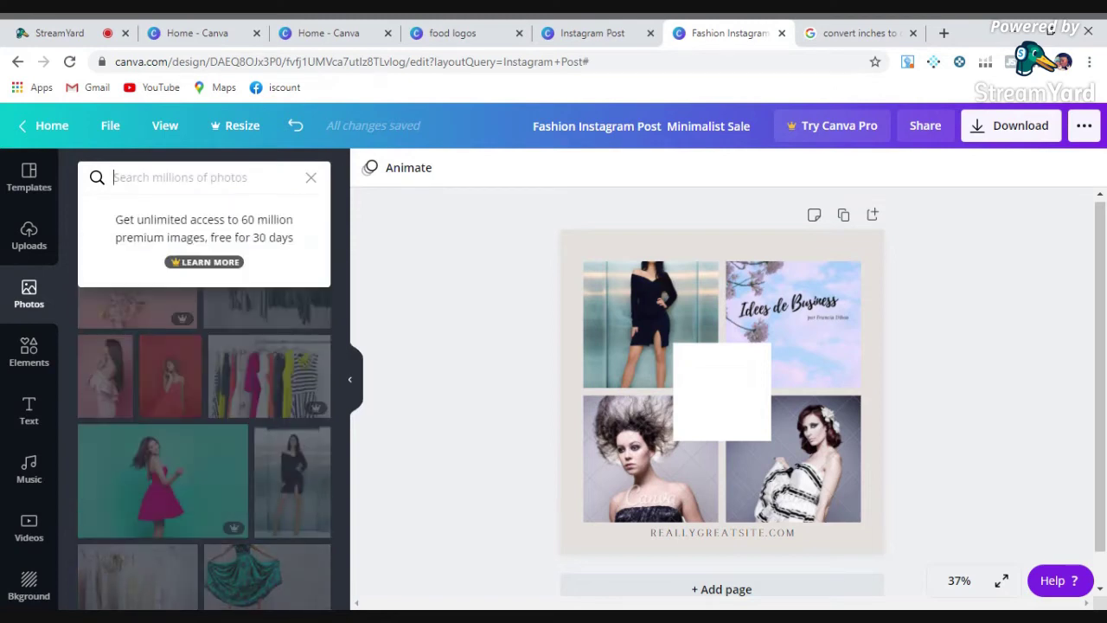
pyautogui.write('house')
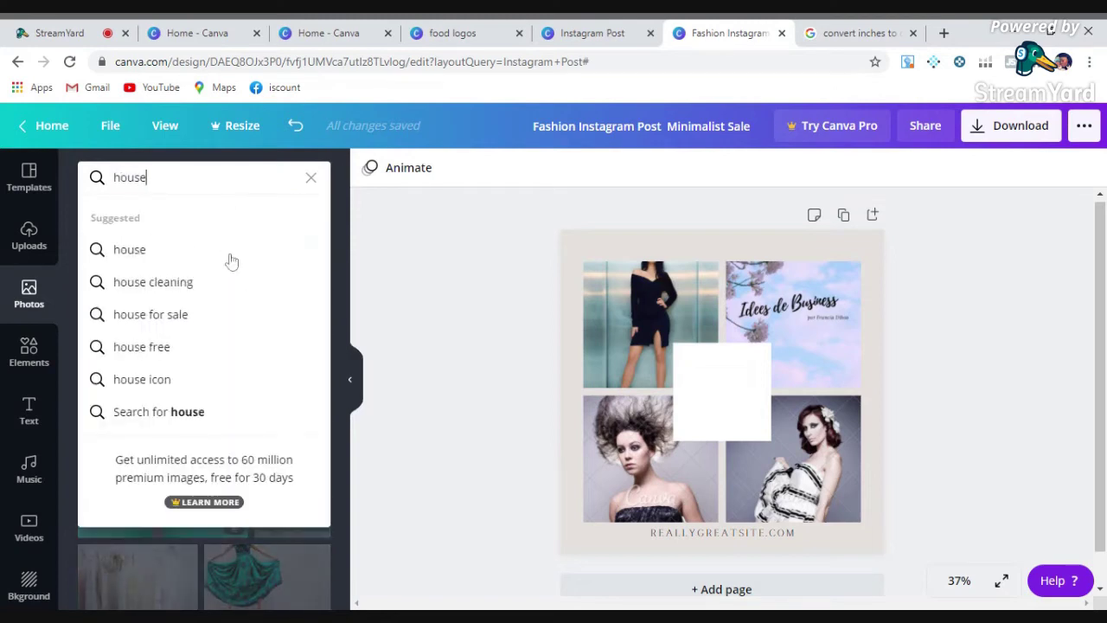
pyautogui.click(232, 260)
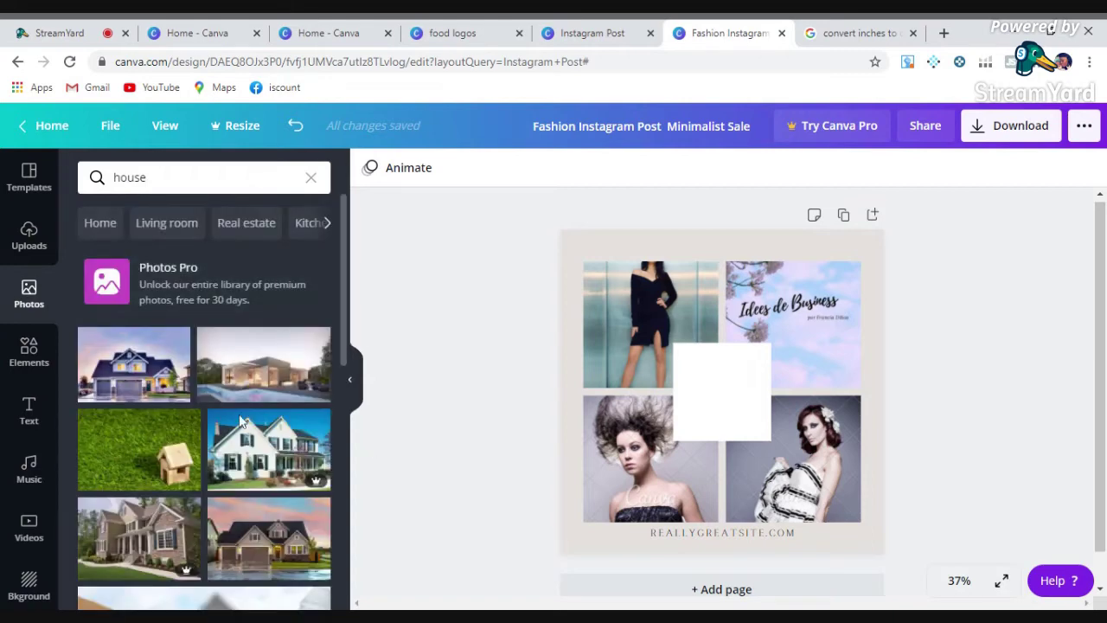
pyautogui.moveTo(346, 291); pyautogui.dragTo(362, 415)
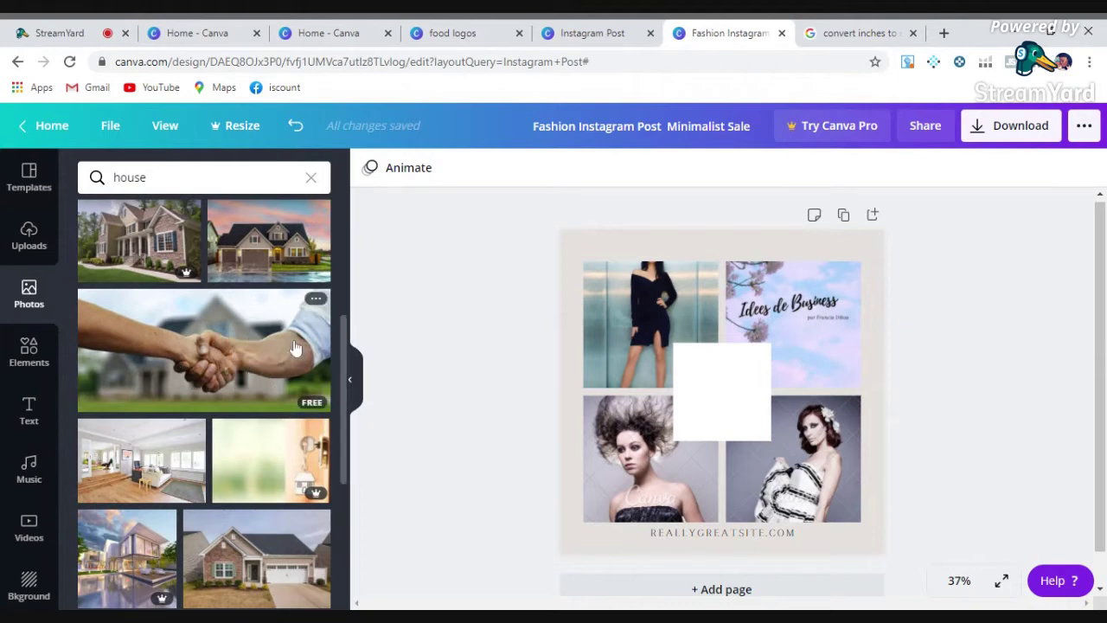
pyautogui.moveTo(346, 371); pyautogui.dragTo(371, 334)
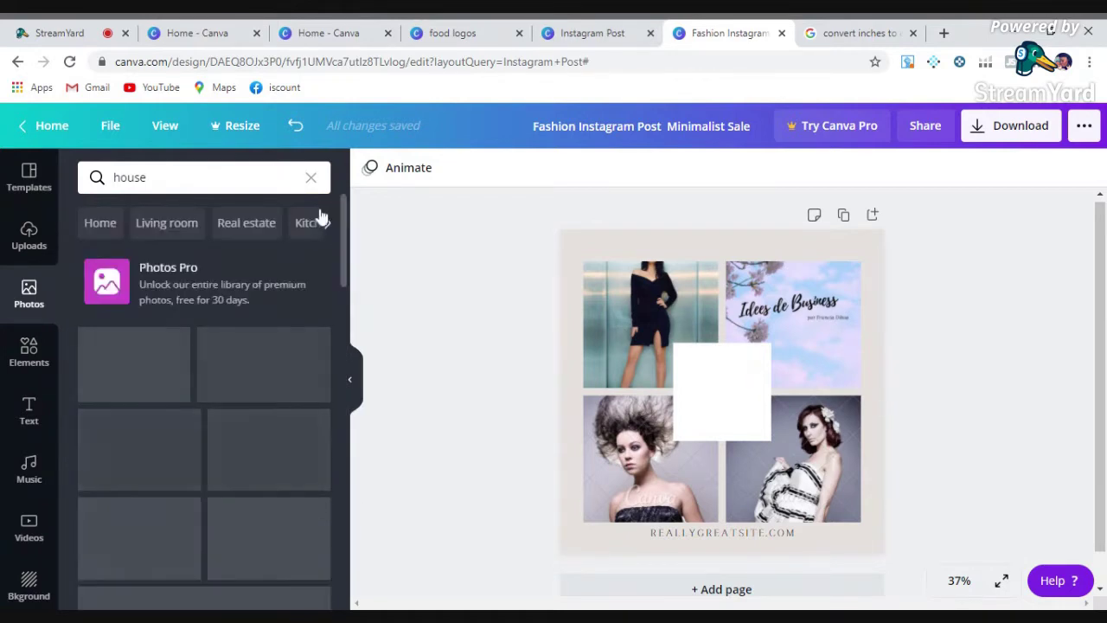
pyautogui.click(311, 178)
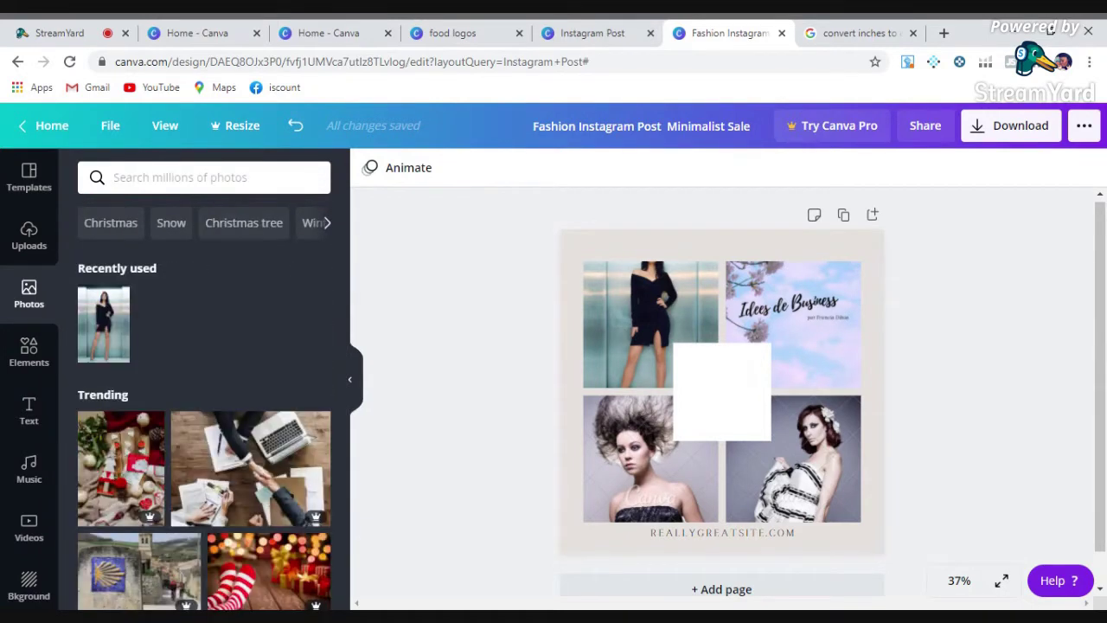
pyautogui.write('food')
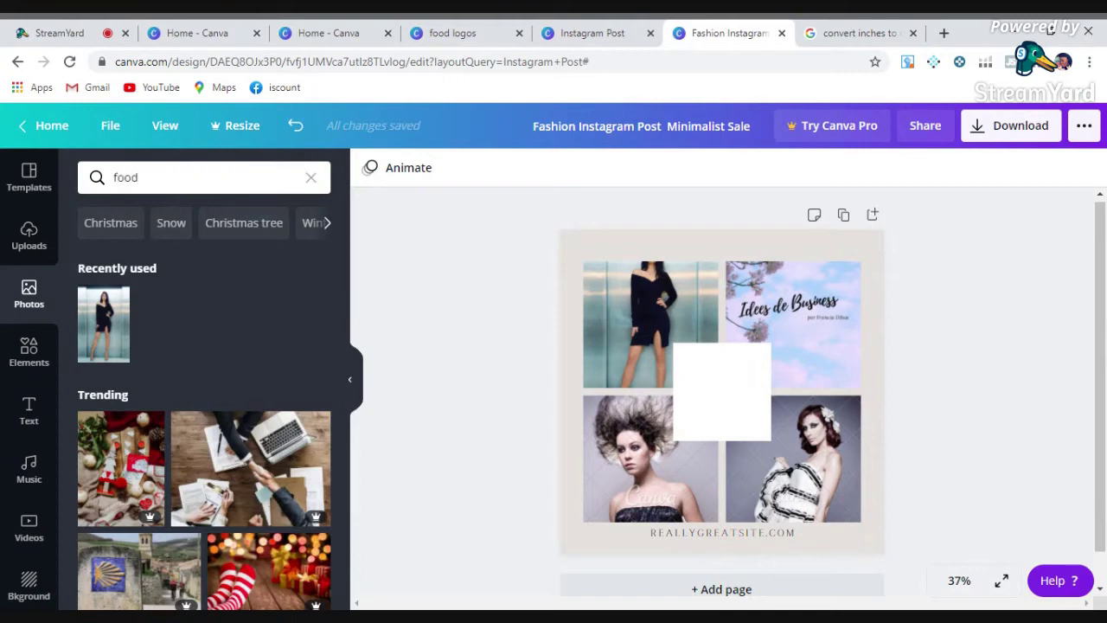
pyautogui.press('Return')
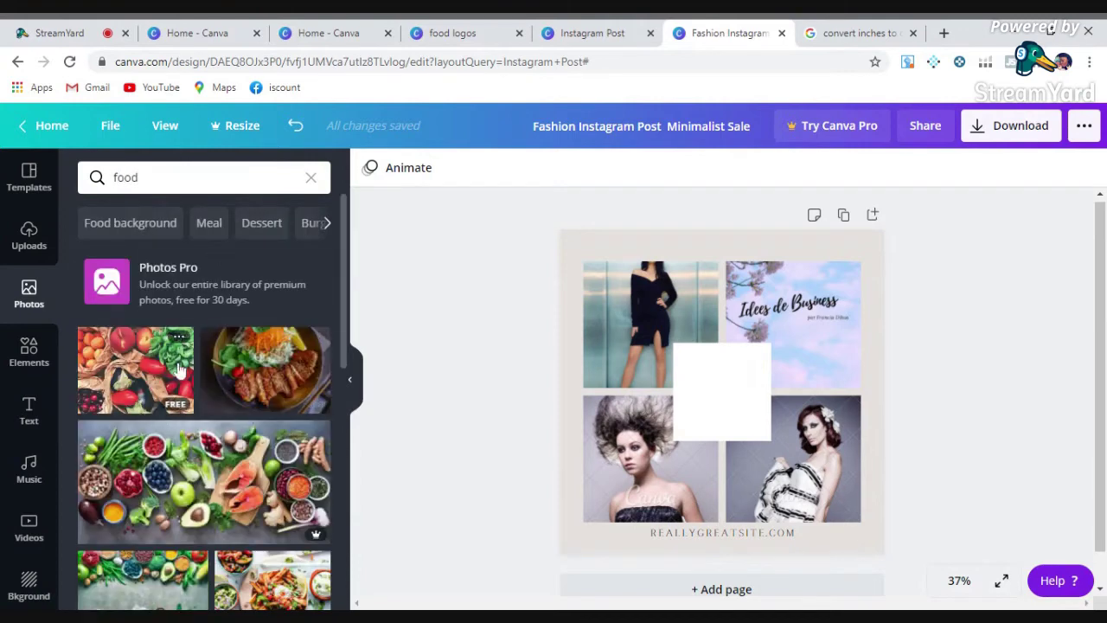
pyautogui.moveTo(346, 245); pyautogui.dragTo(350, 291)
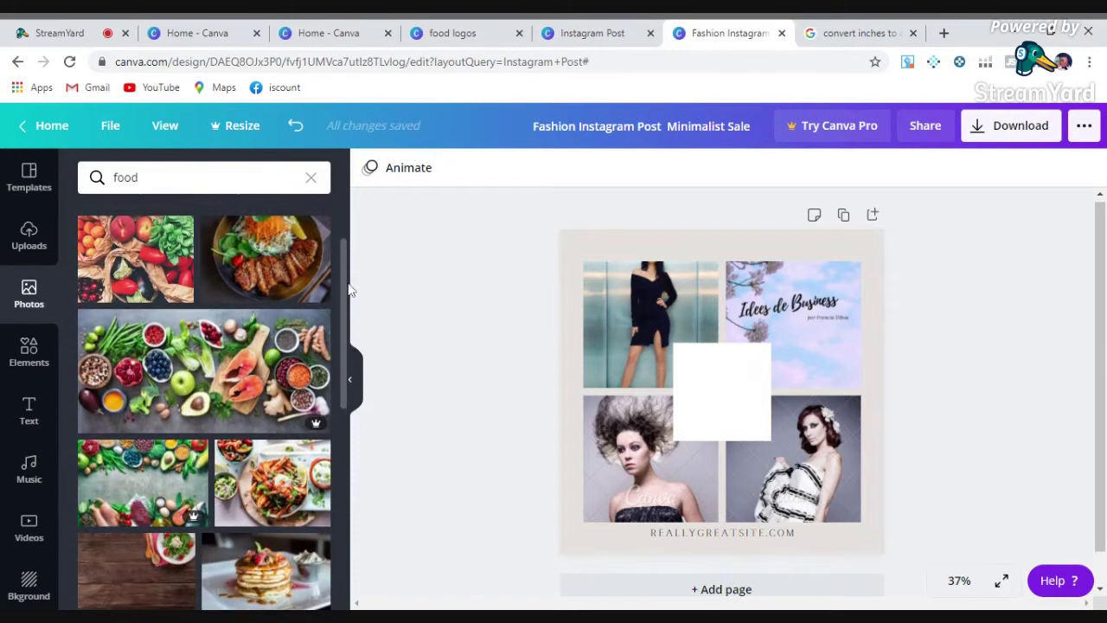
pyautogui.moveTo(350, 291); pyautogui.dragTo(339, 404)
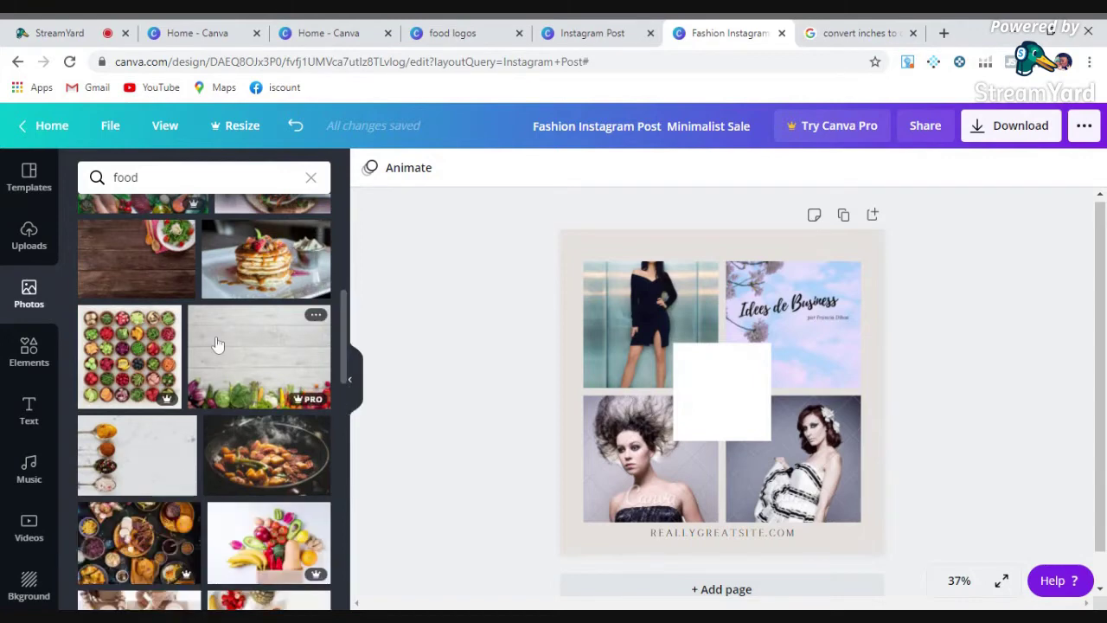
pyautogui.click(311, 177)
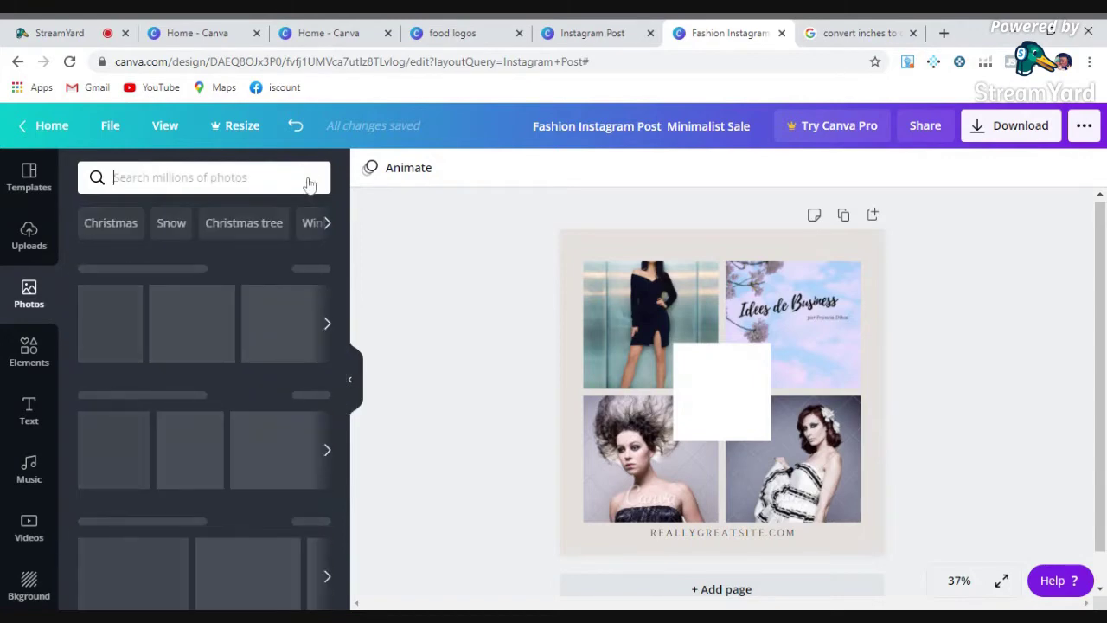
pyautogui.write('travel')
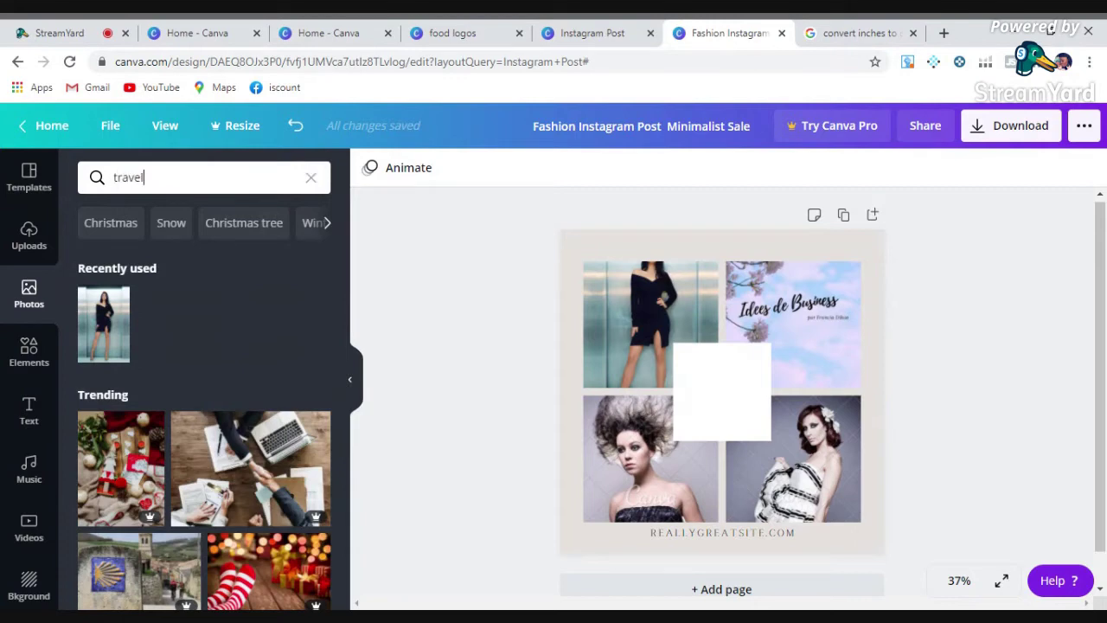
pyautogui.press('Return')
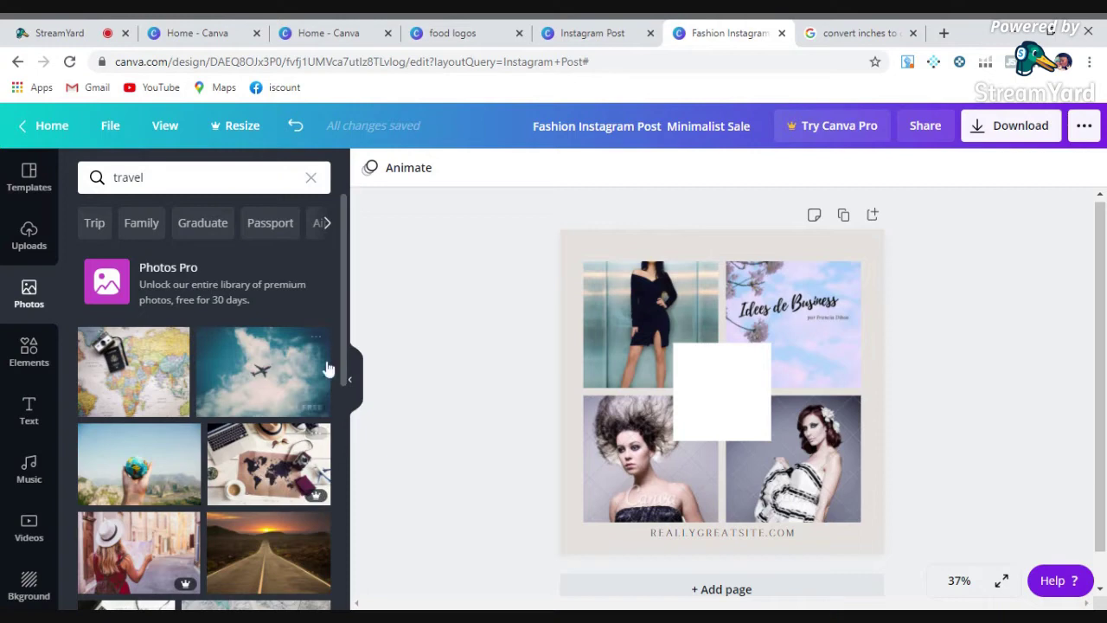
pyautogui.moveTo(343, 291); pyautogui.dragTo(358, 408)
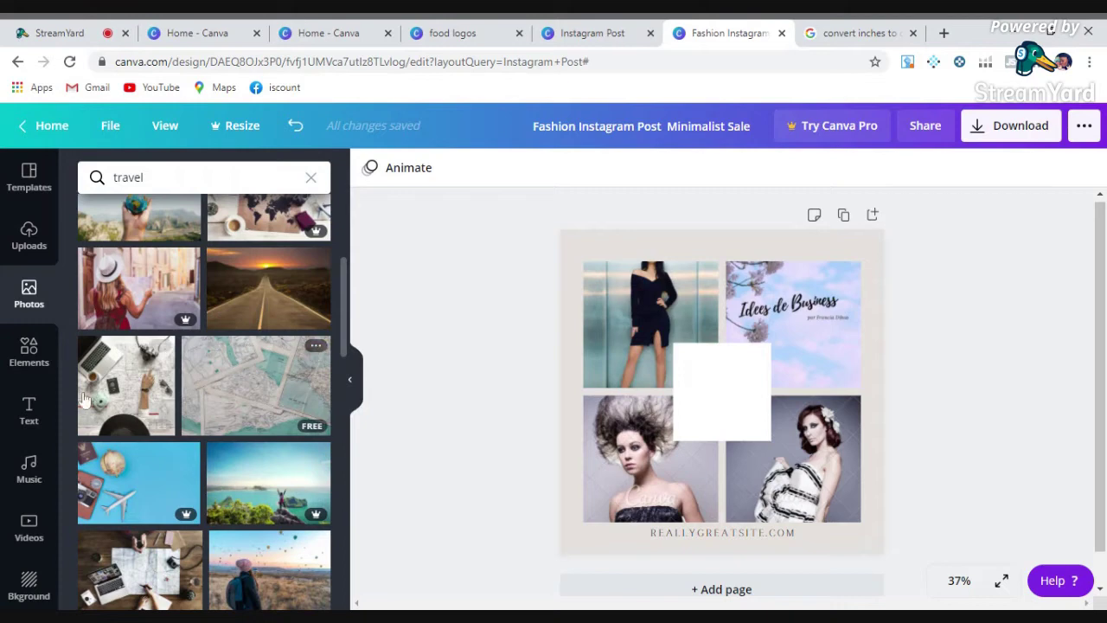
pyautogui.click(310, 177)
pyautogui.write('bu')
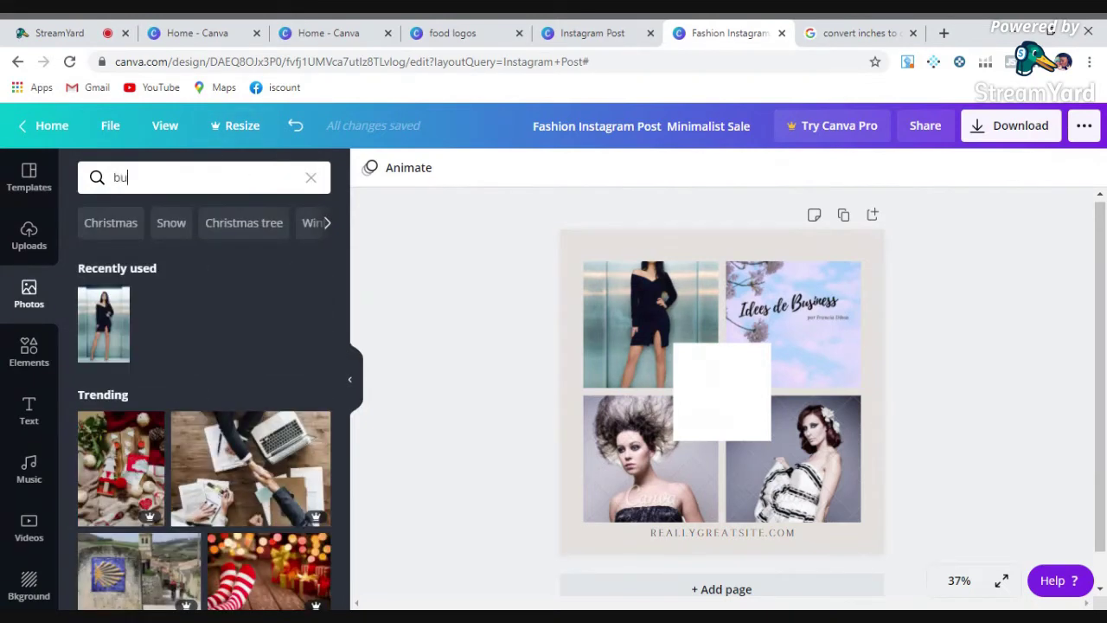
pyautogui.write('siness')
pyautogui.press('Return')
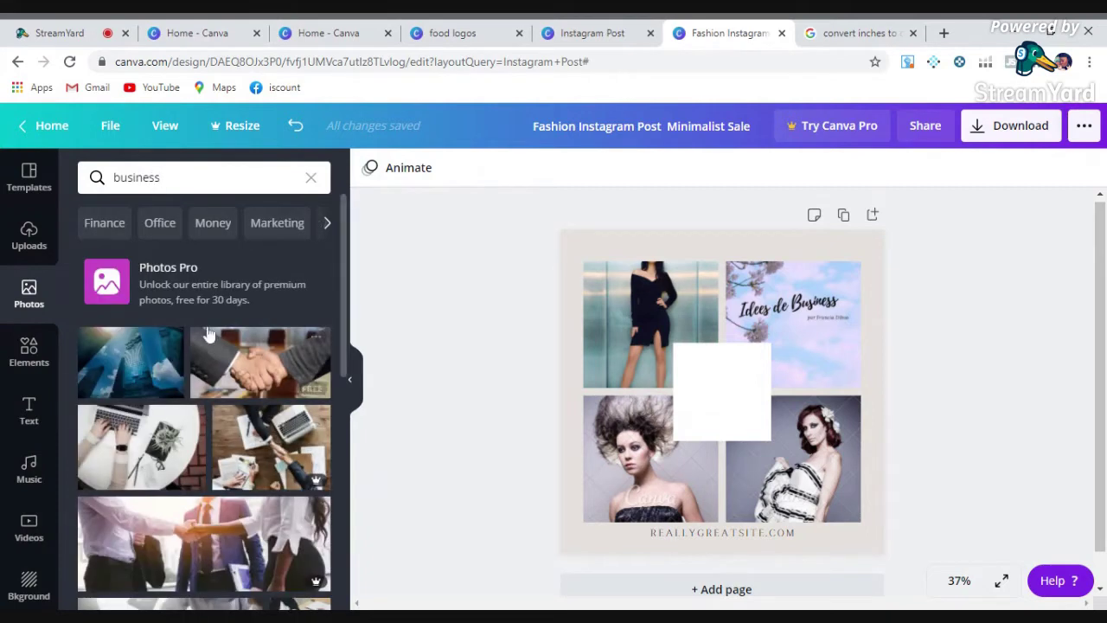
pyautogui.click(311, 179)
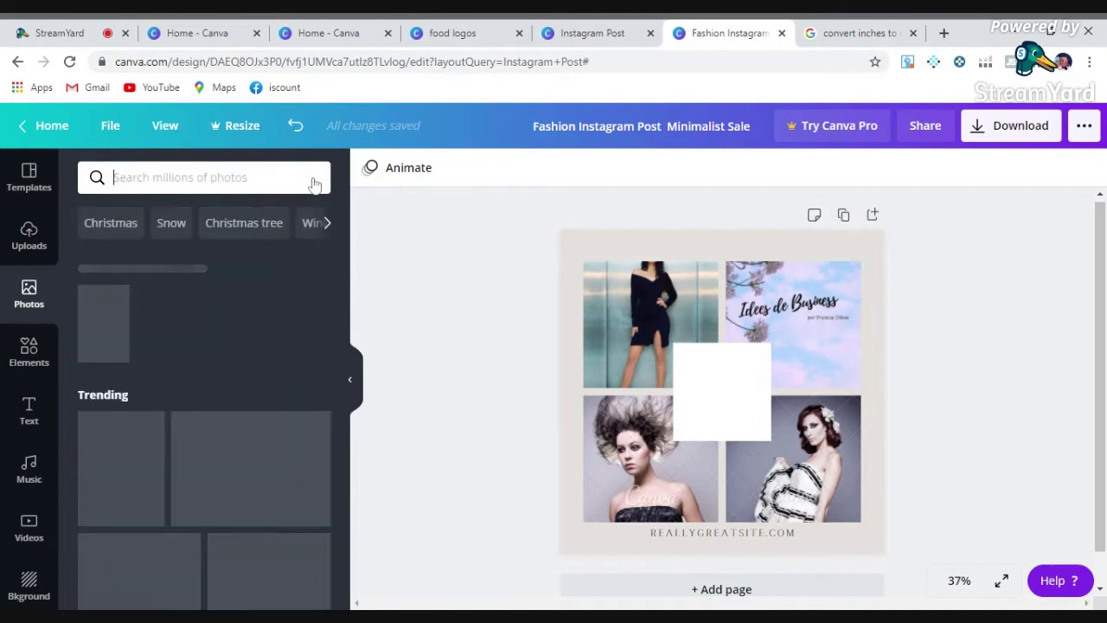
# Step: Search the Elements library for 50% off graphics
pyautogui.click(28, 353)
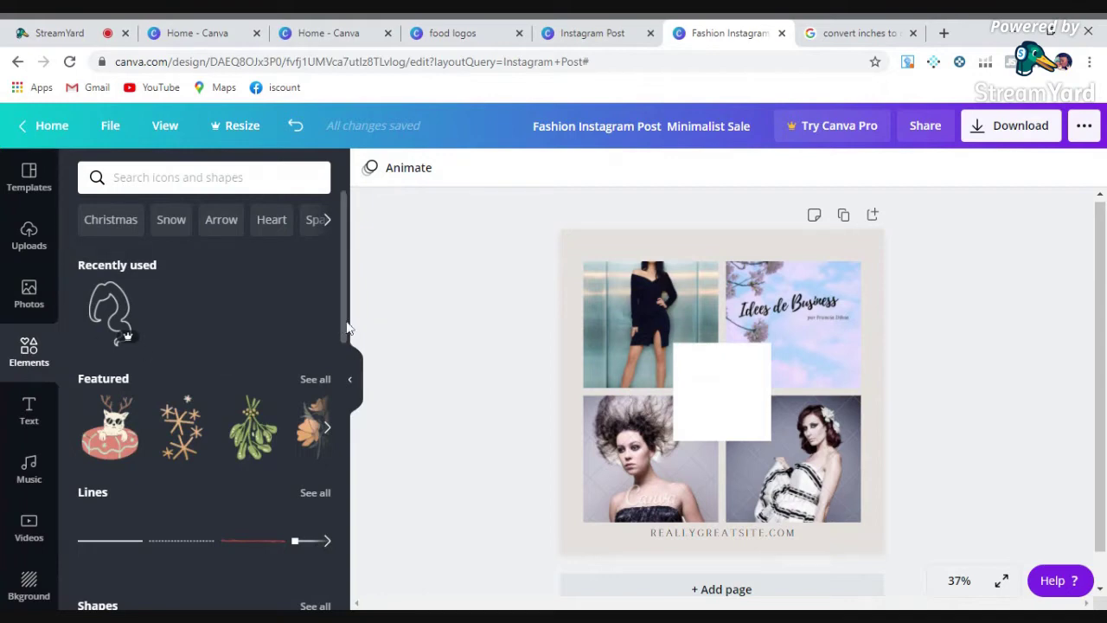
pyautogui.moveTo(335, 316); pyautogui.dragTo(358, 252)
pyautogui.click(199, 178)
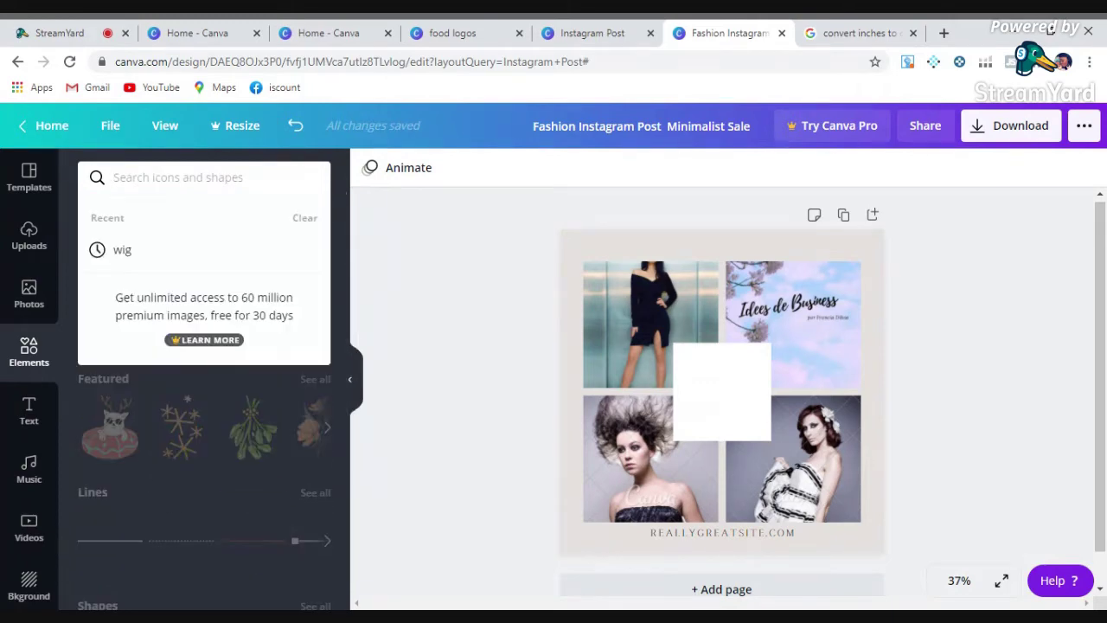
pyautogui.write('500')
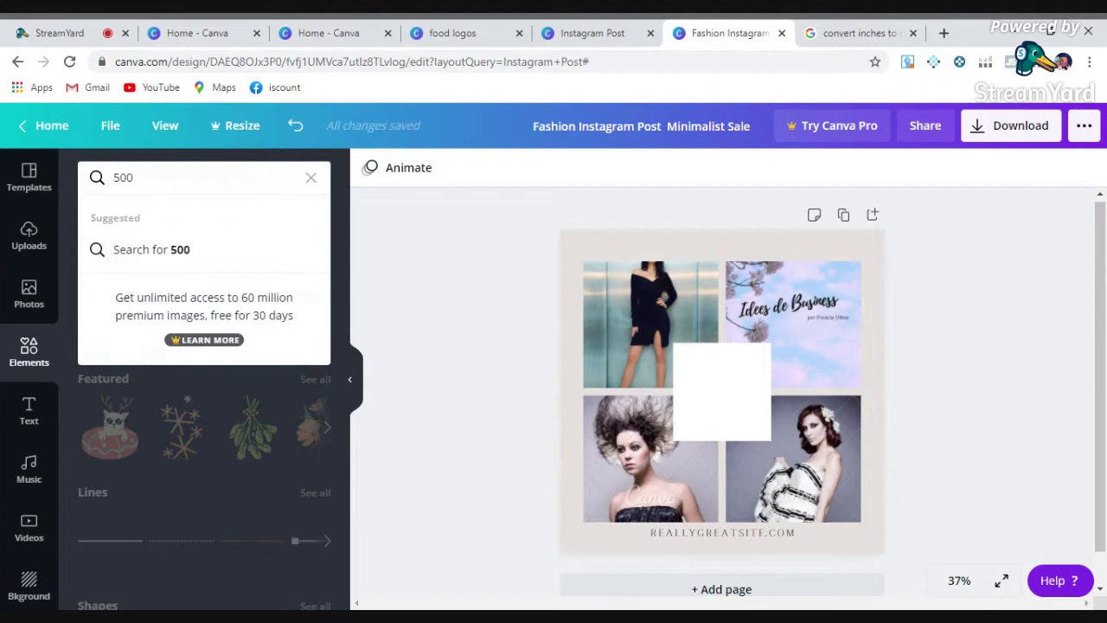
pyautogui.write('% off')
pyautogui.press('Return')
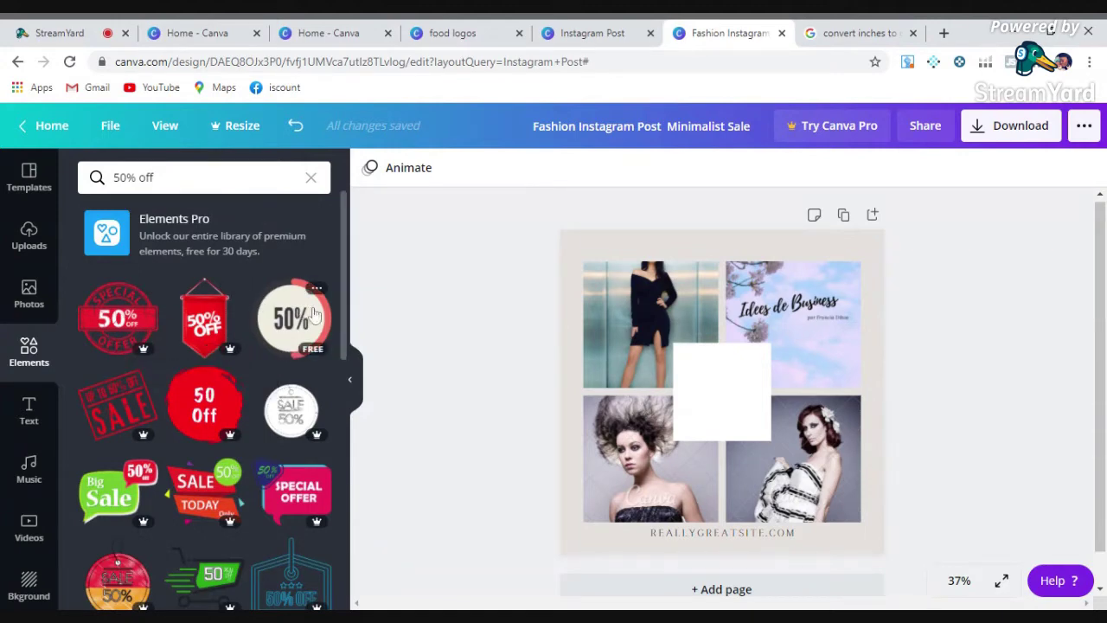
# Step: Add the free round 50% sticker and browse its matching Magic Recommendations
pyautogui.moveTo(346, 331); pyautogui.dragTo(352, 413)
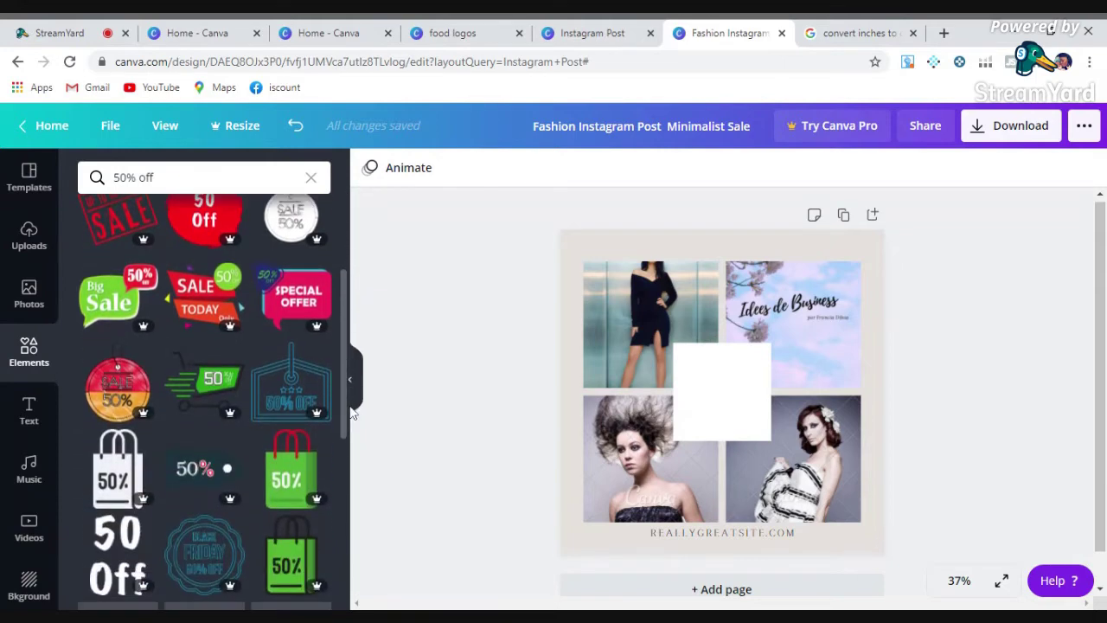
pyautogui.scroll(-3, 346, 408)
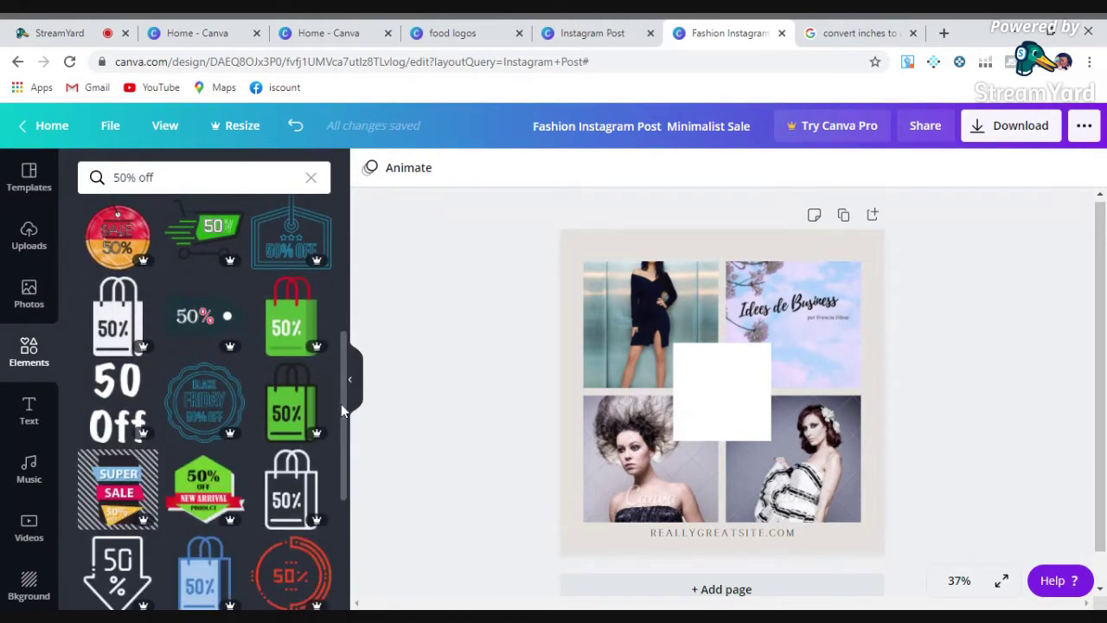
pyautogui.moveTo(345, 420); pyautogui.dragTo(354, 286)
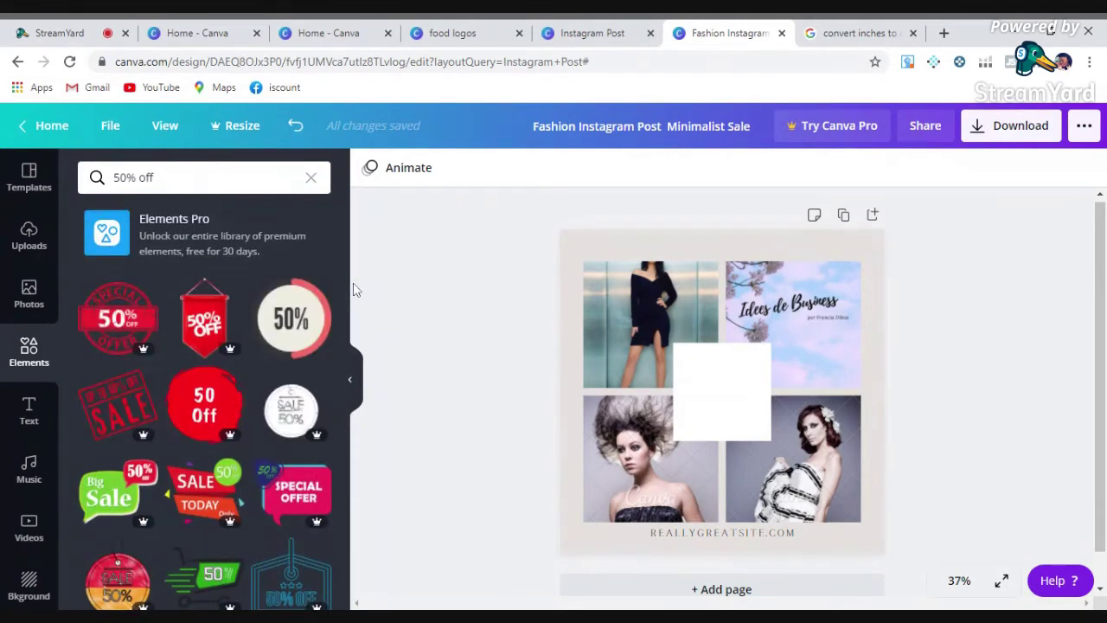
pyautogui.click(290, 318)
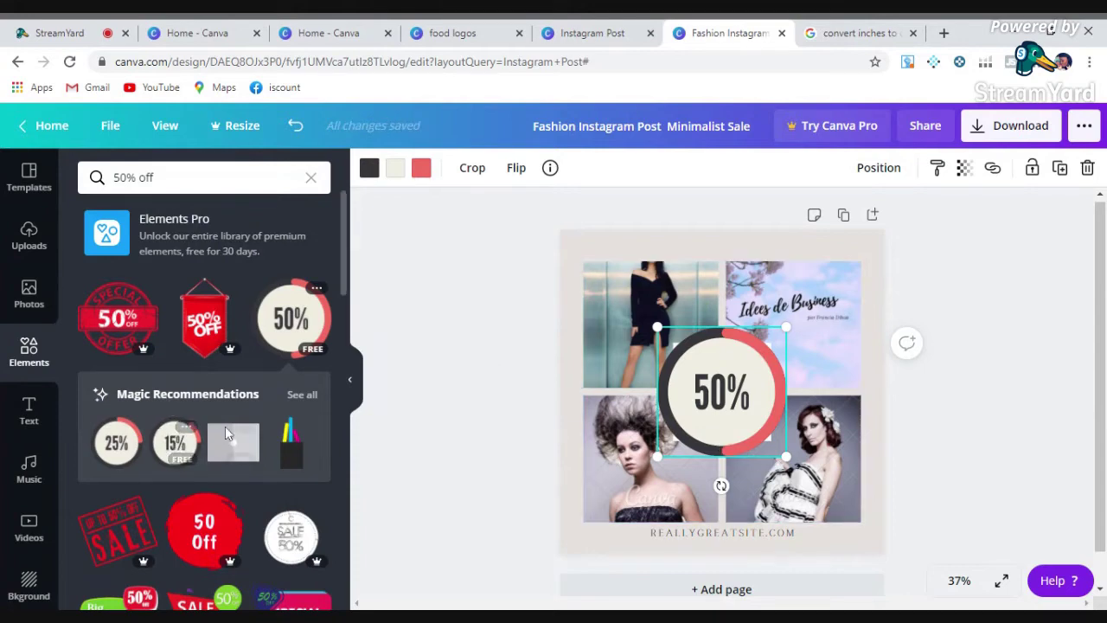
pyautogui.click(302, 395)
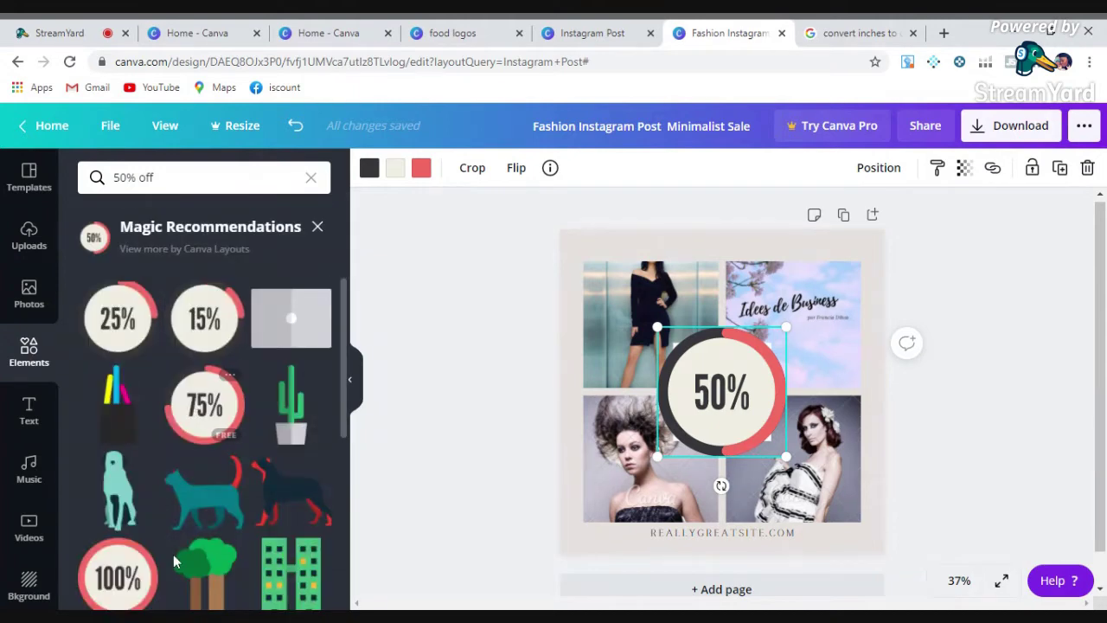
pyautogui.moveTo(345, 294); pyautogui.dragTo(346, 421)
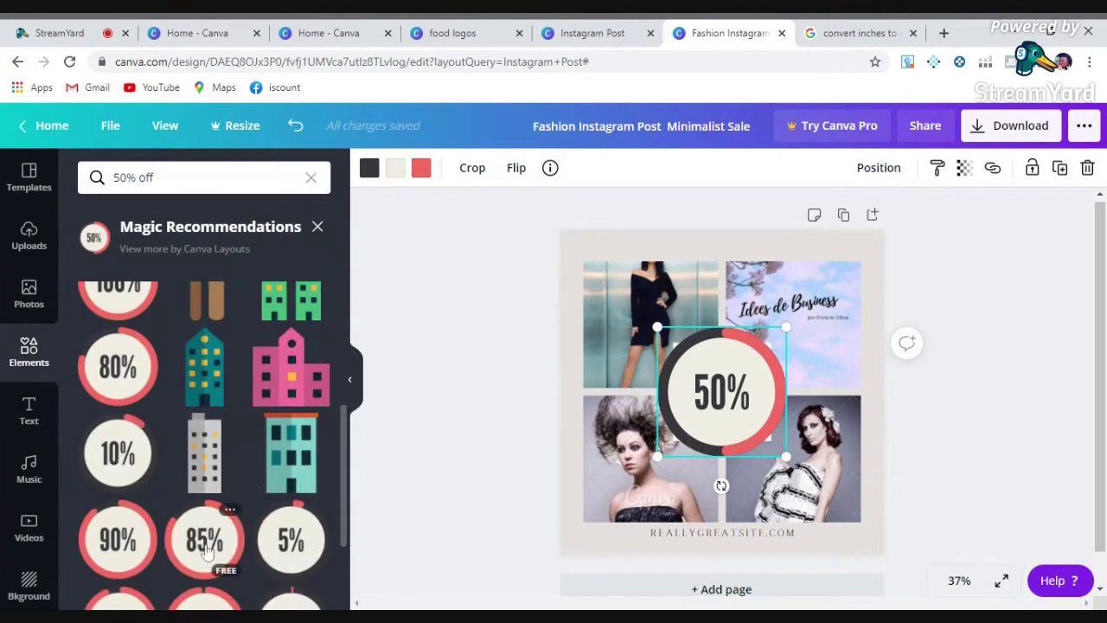
pyautogui.moveTo(344, 441); pyautogui.dragTo(365, 285)
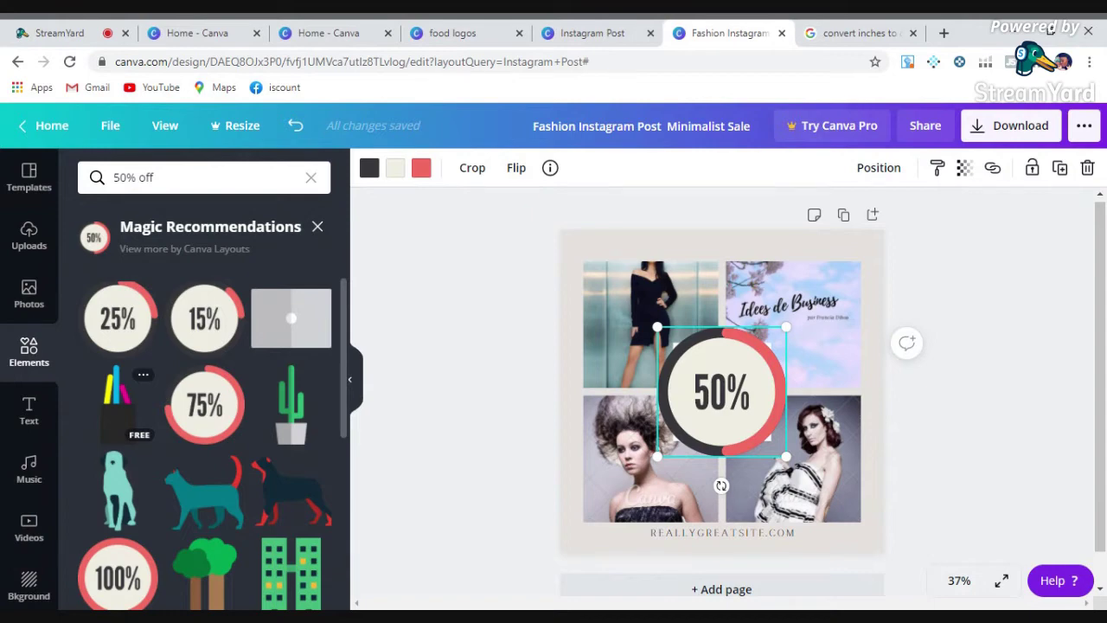
pyautogui.click(532, 374)
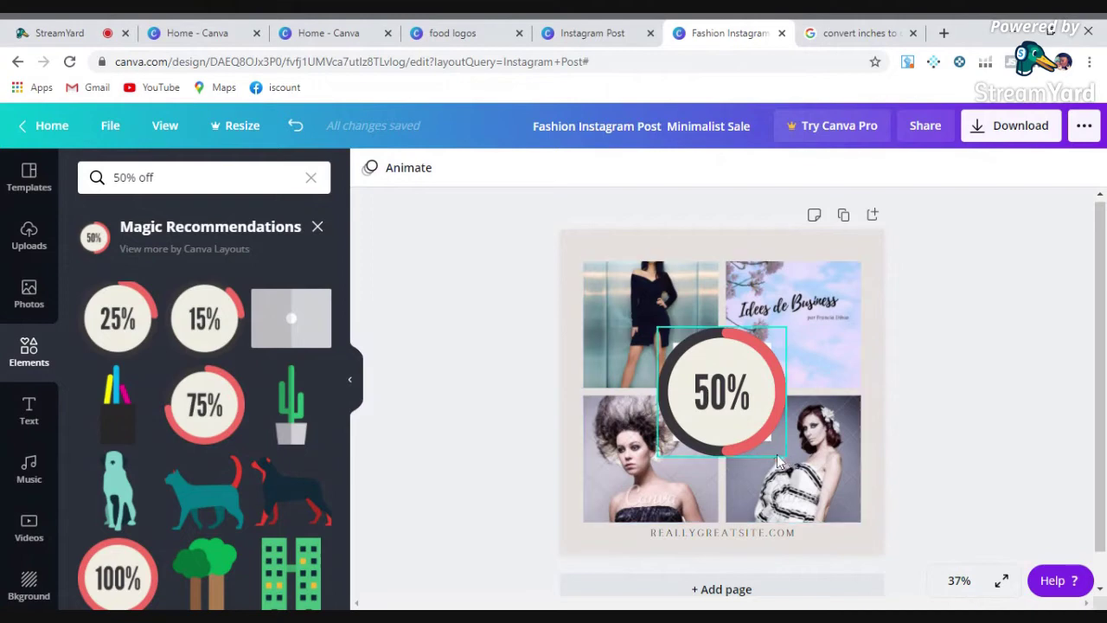
# Step: Shrink the round 50% sticker and centre it inside the collage's white square
pyautogui.click(749, 421)
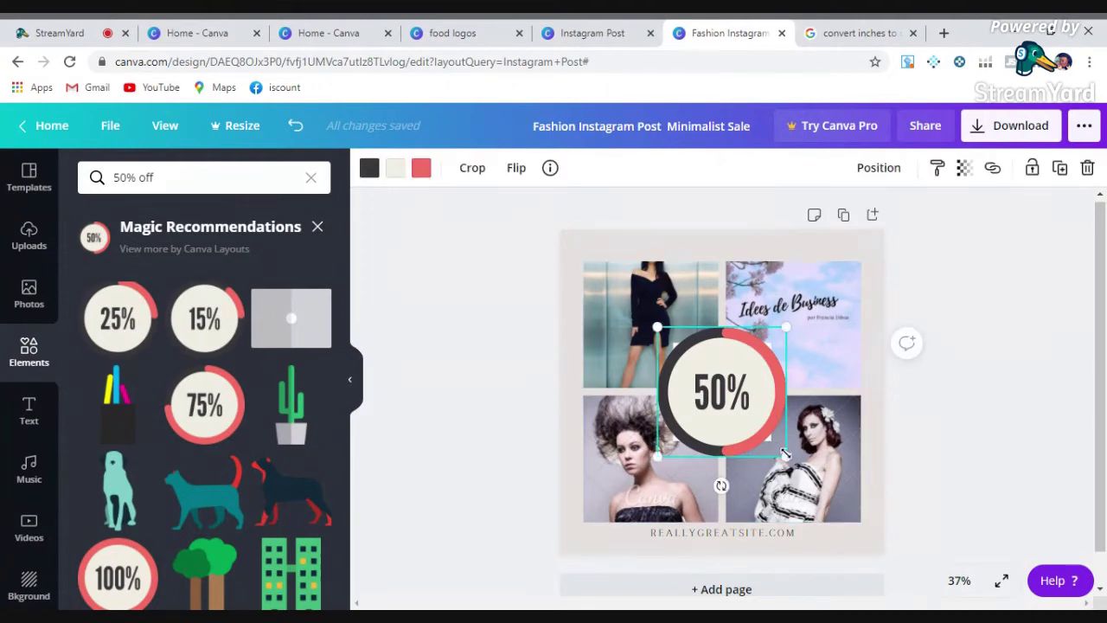
pyautogui.moveTo(787, 454); pyautogui.dragTo(748, 418)
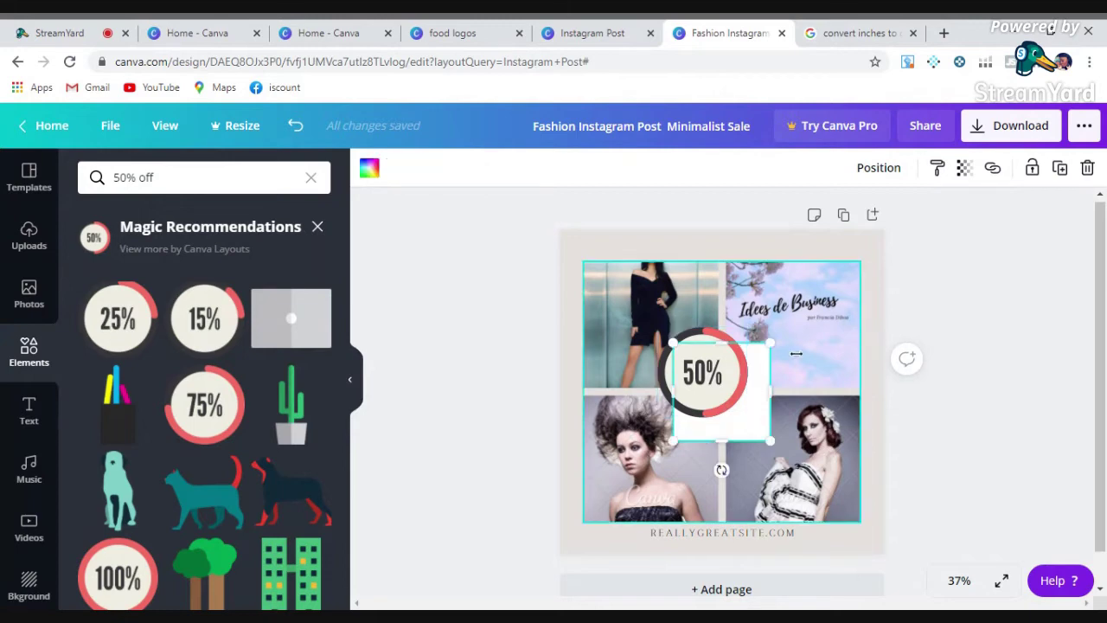
pyautogui.click(942, 400)
pyautogui.click(703, 383)
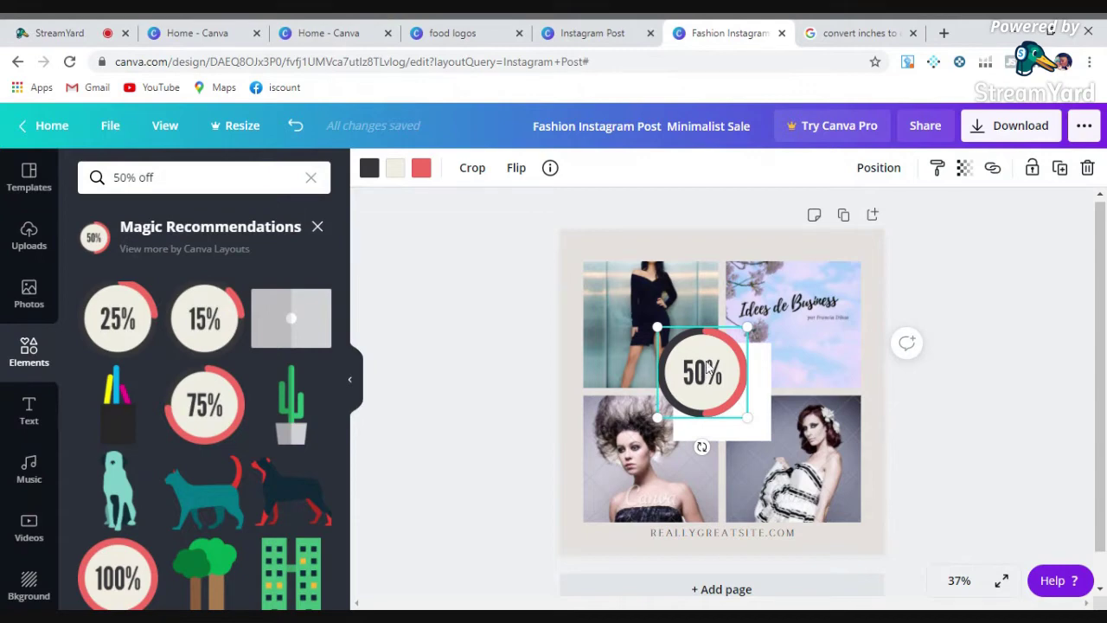
pyautogui.moveTo(708, 368); pyautogui.dragTo(722, 379)
pyautogui.click(1070, 345)
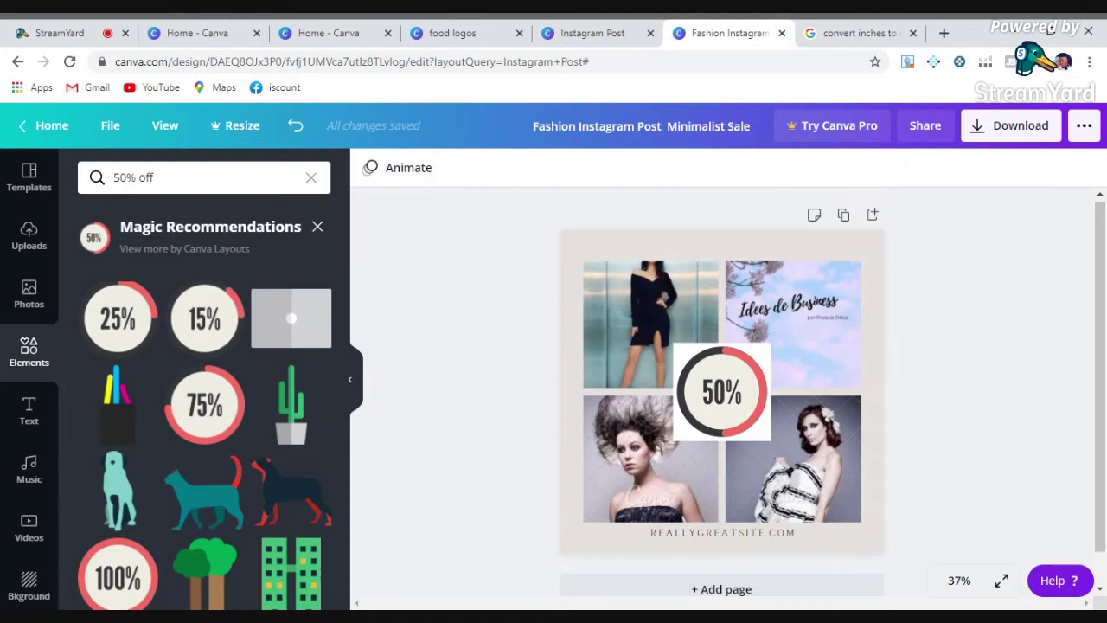
pyautogui.click(22, 420)
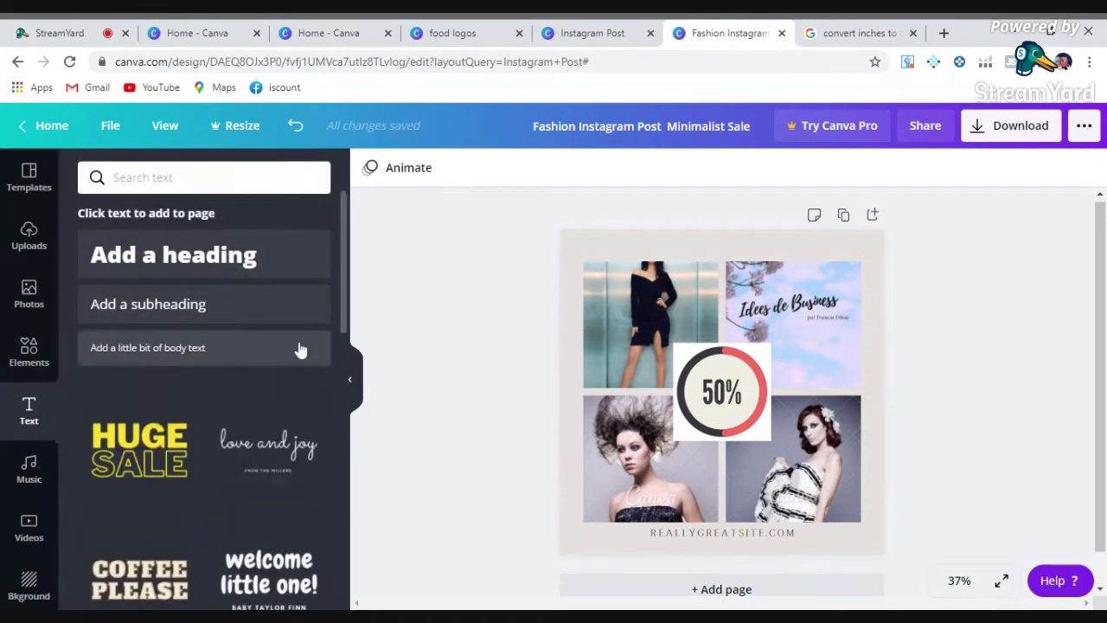
pyautogui.moveTo(346, 235); pyautogui.dragTo(349, 292)
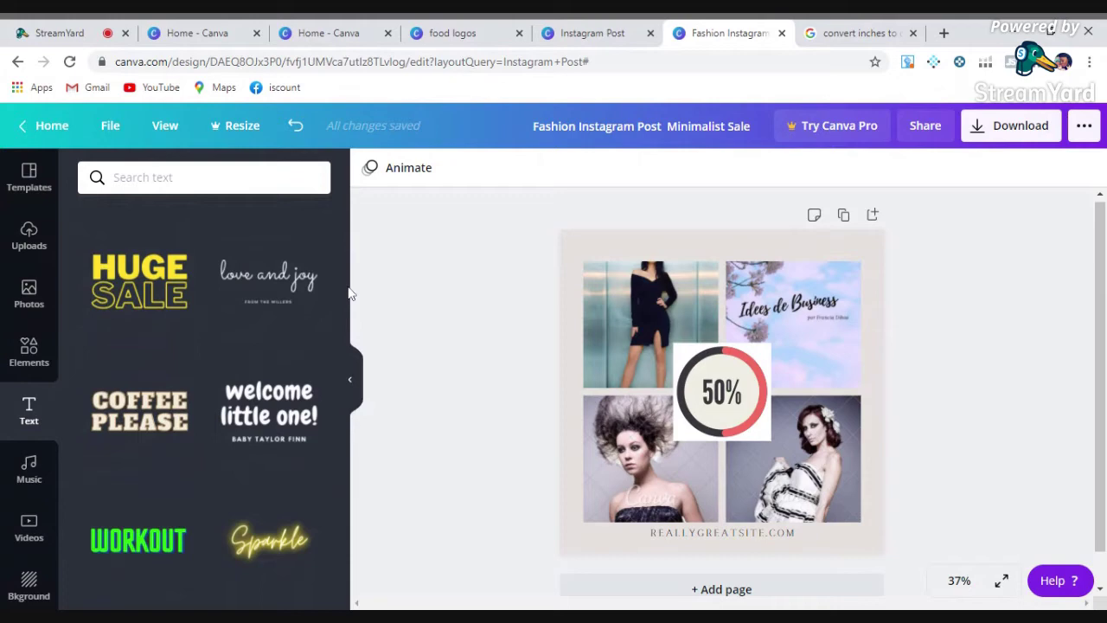
pyautogui.moveTo(130, 288)
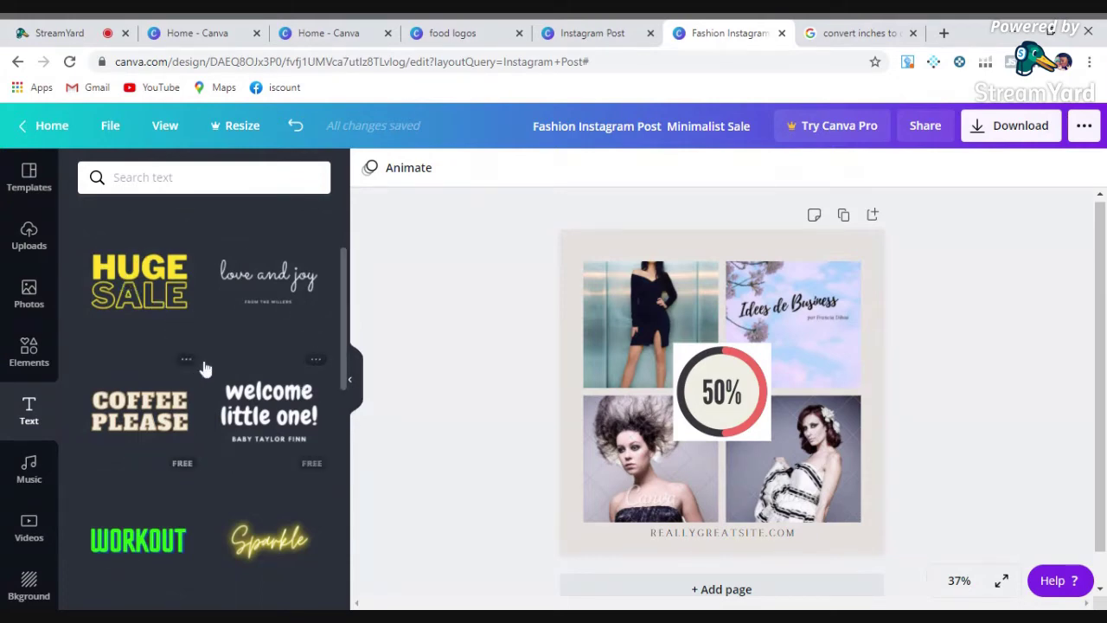
pyautogui.scroll(2, 346, 325)
pyautogui.scroll(-2, 348, 337)
pyautogui.moveTo(349, 340); pyautogui.dragTo(351, 466)
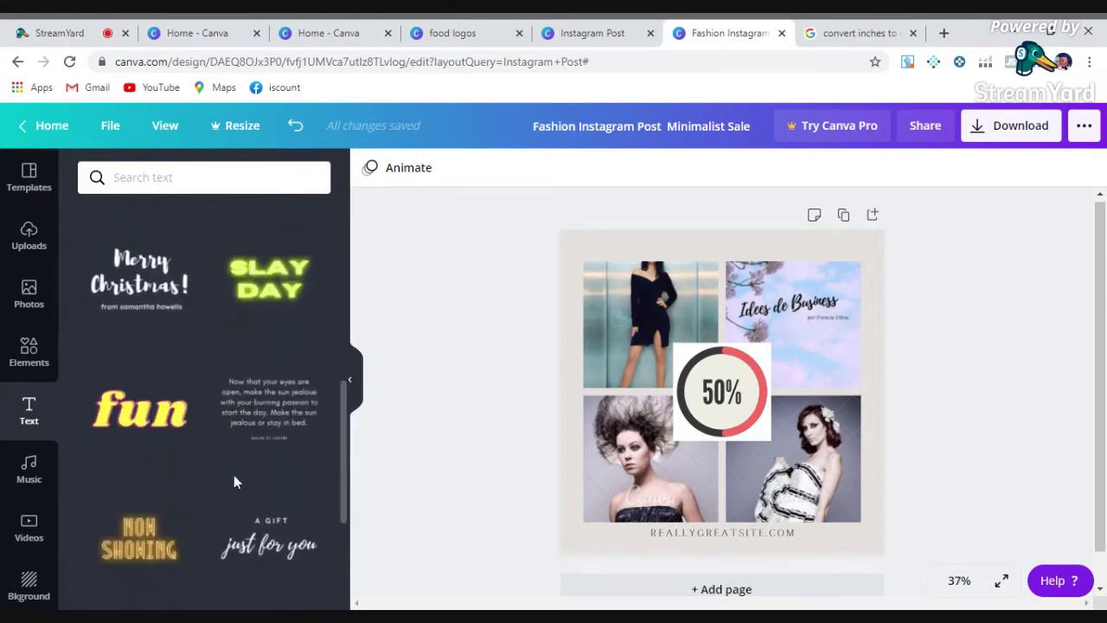
pyautogui.scroll(2, 276, 528)
pyautogui.click(278, 529)
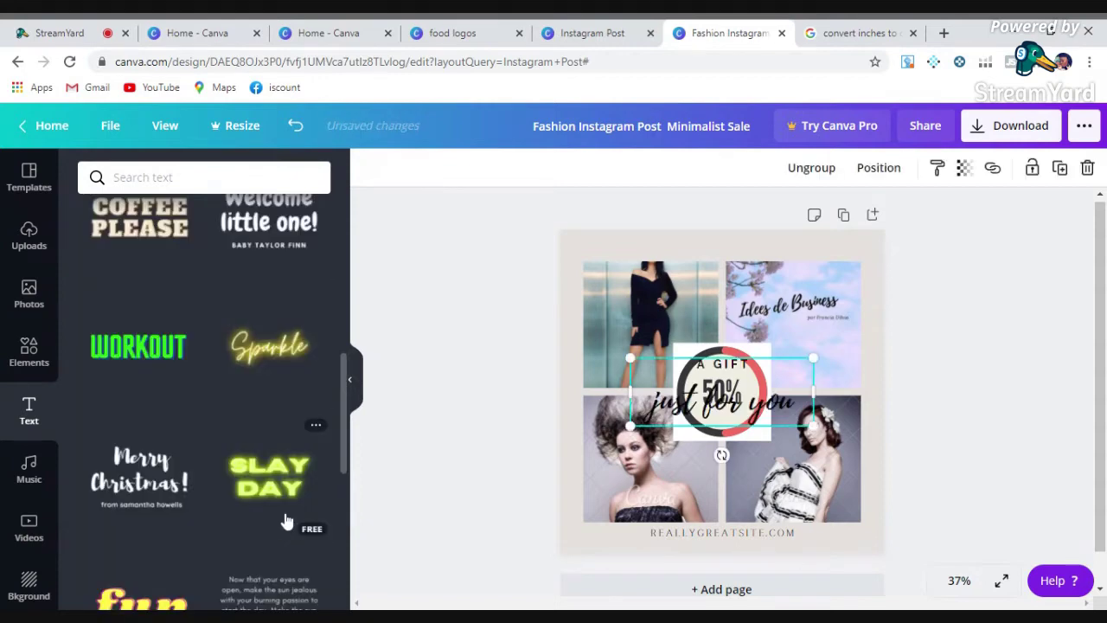
pyautogui.moveTo(737, 382); pyautogui.dragTo(753, 265)
pyautogui.click(649, 337)
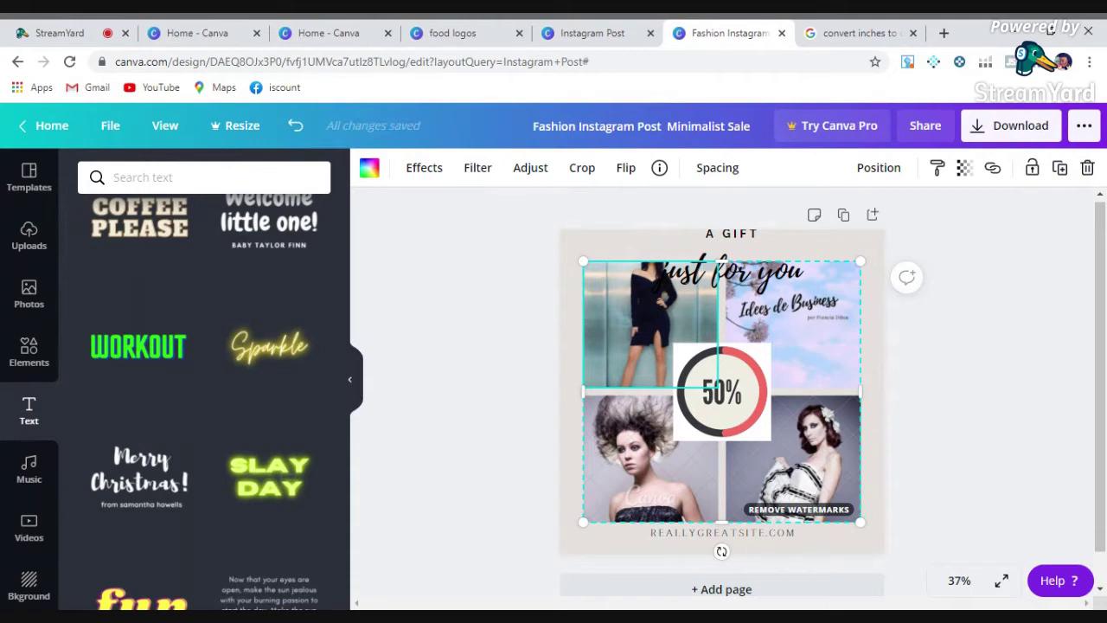
# Step: From the Home page, create a new blank Flyer design via a 'flyer' search
pyautogui.click(49, 125)
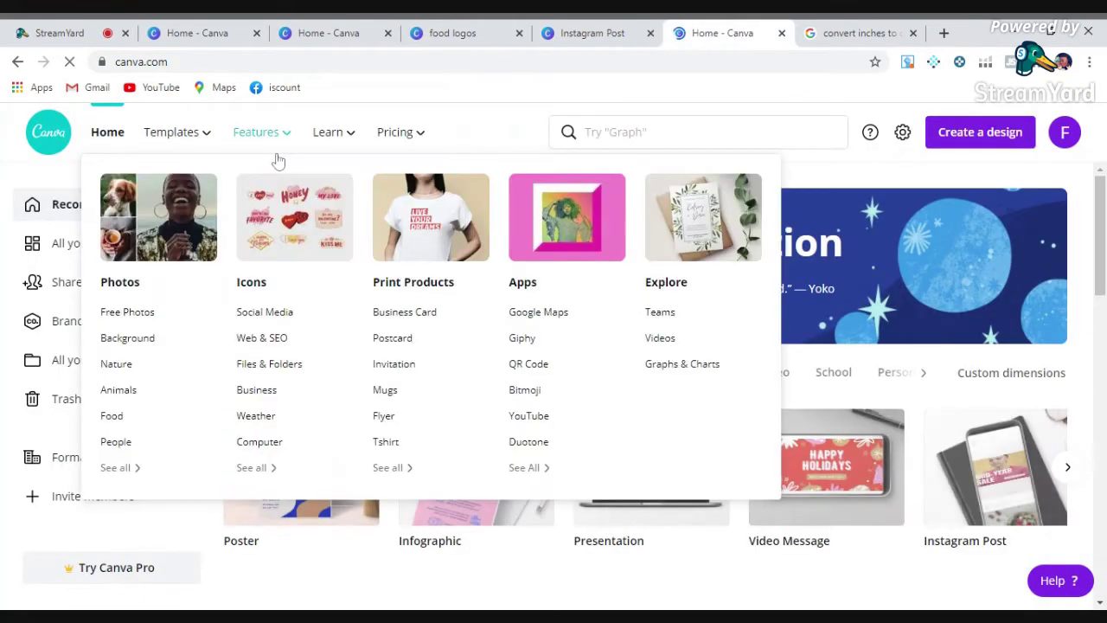
pyautogui.click(962, 137)
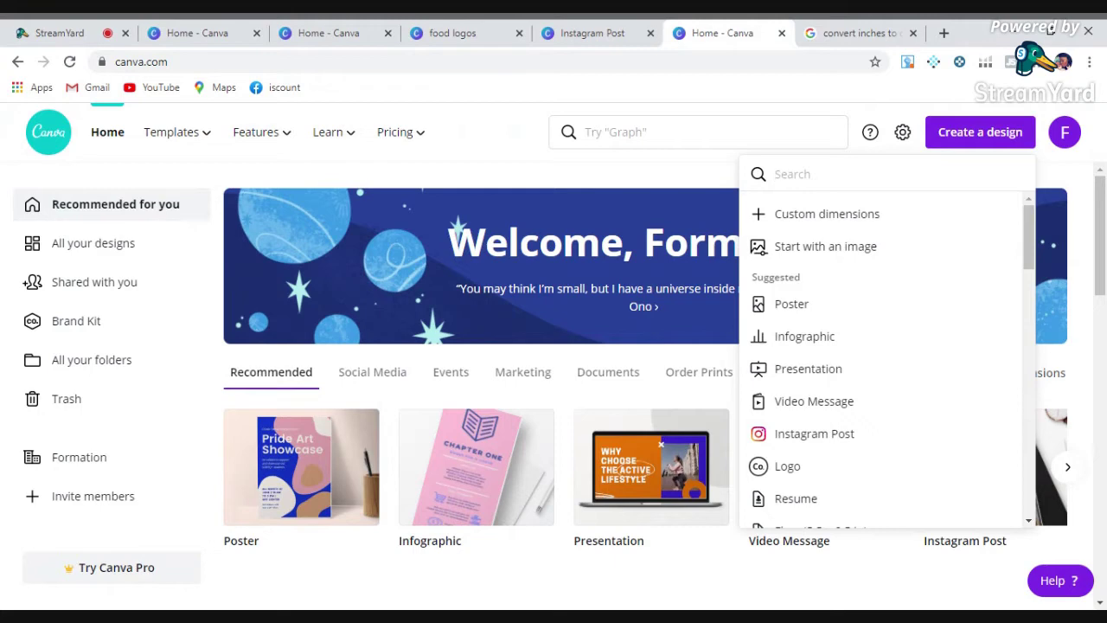
pyautogui.write('flyer')
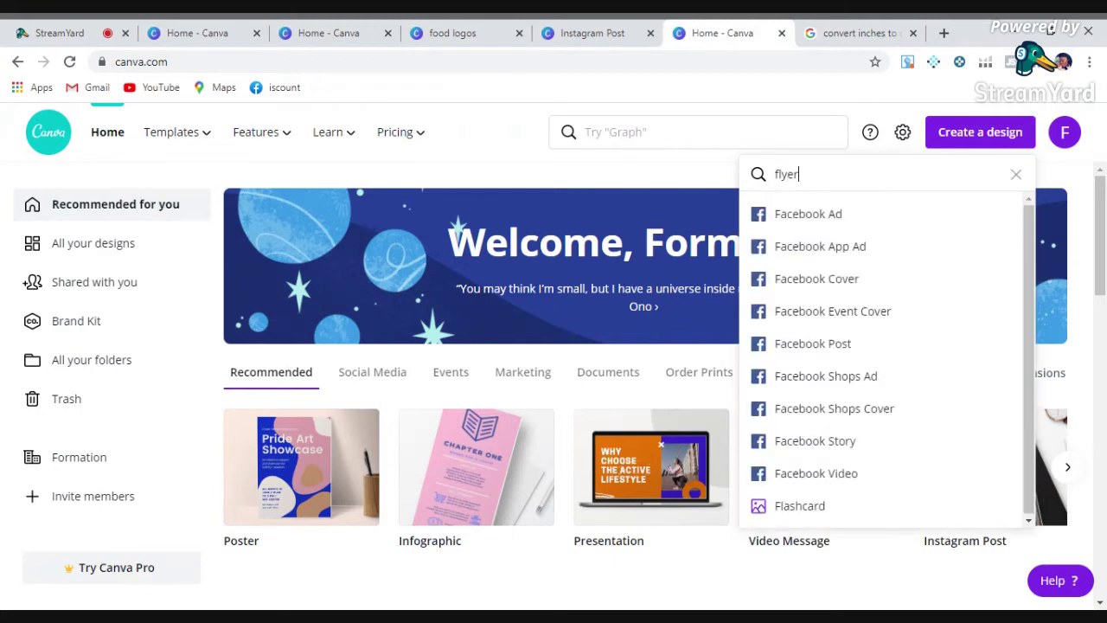
pyautogui.click(848, 218)
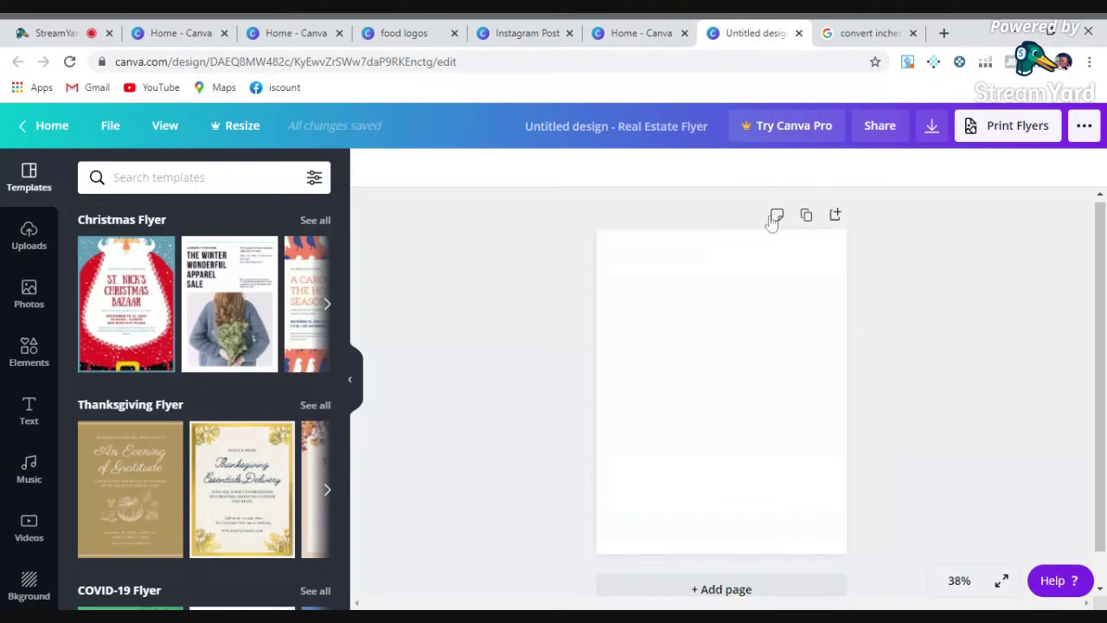
pyautogui.click(210, 446)
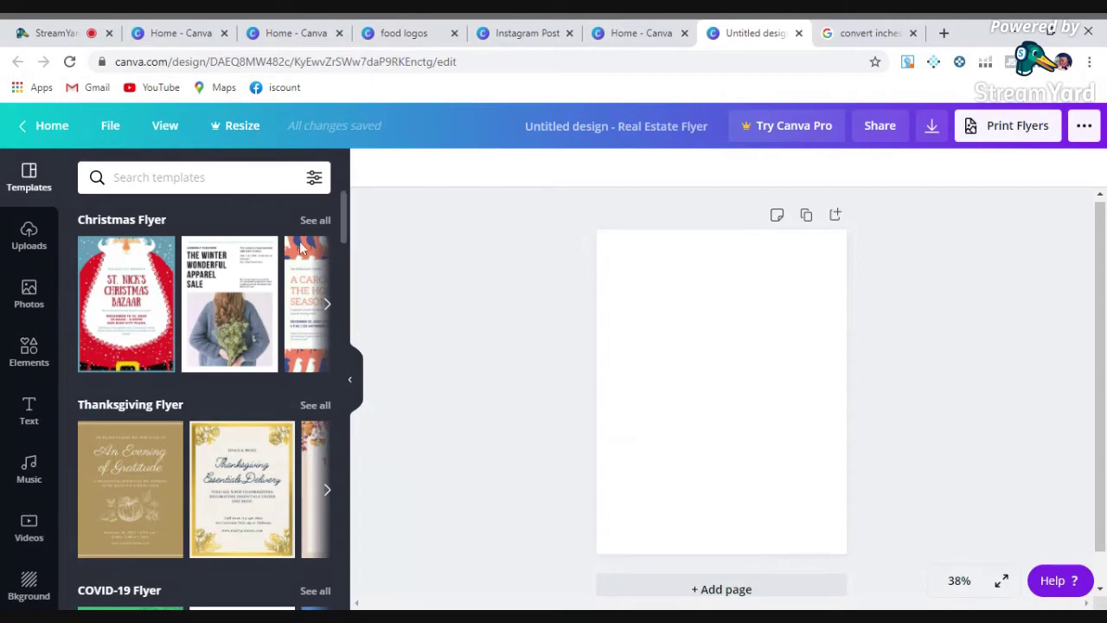
# Step: Search stock photos for 'dress' and add the clothes-rack photo to the flyer
pyautogui.click(27, 245)
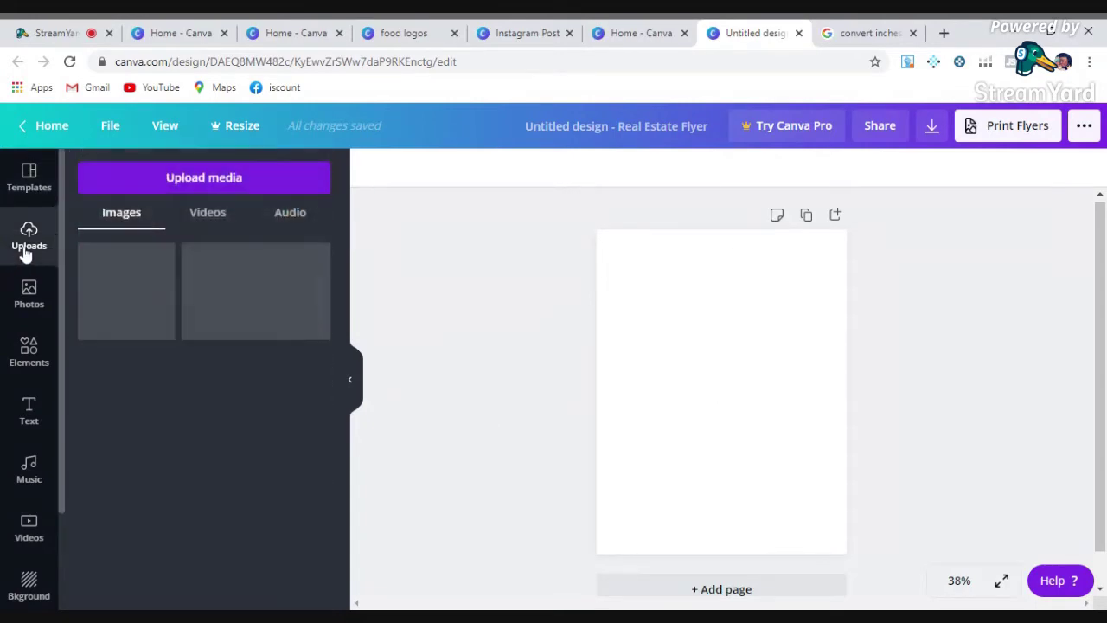
pyautogui.click(31, 297)
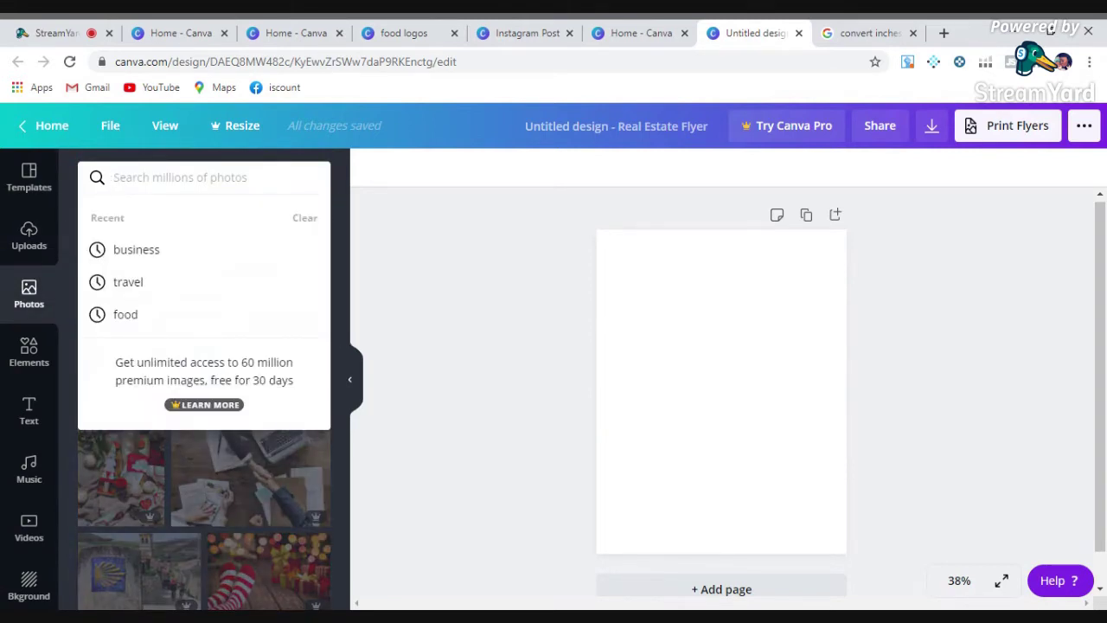
pyautogui.write('dress')
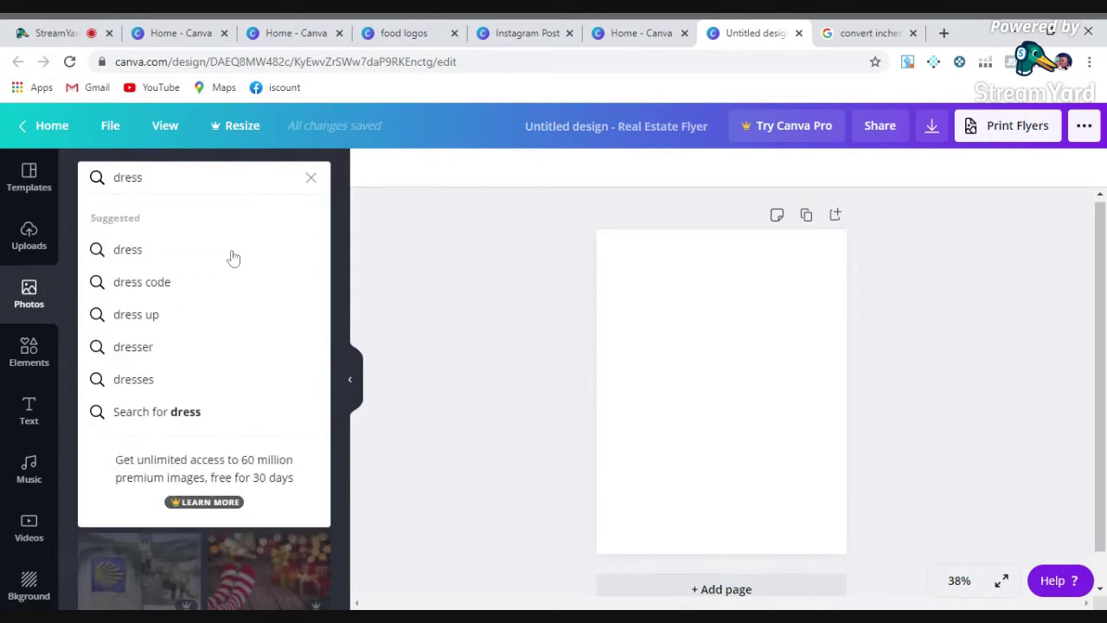
pyautogui.click(231, 259)
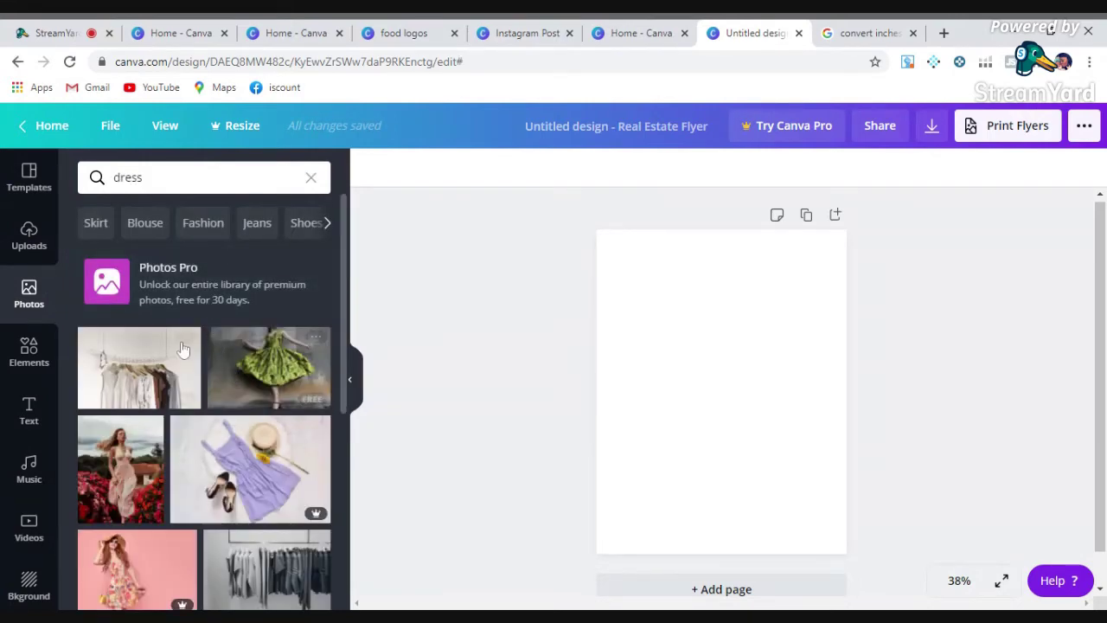
pyautogui.click(139, 371)
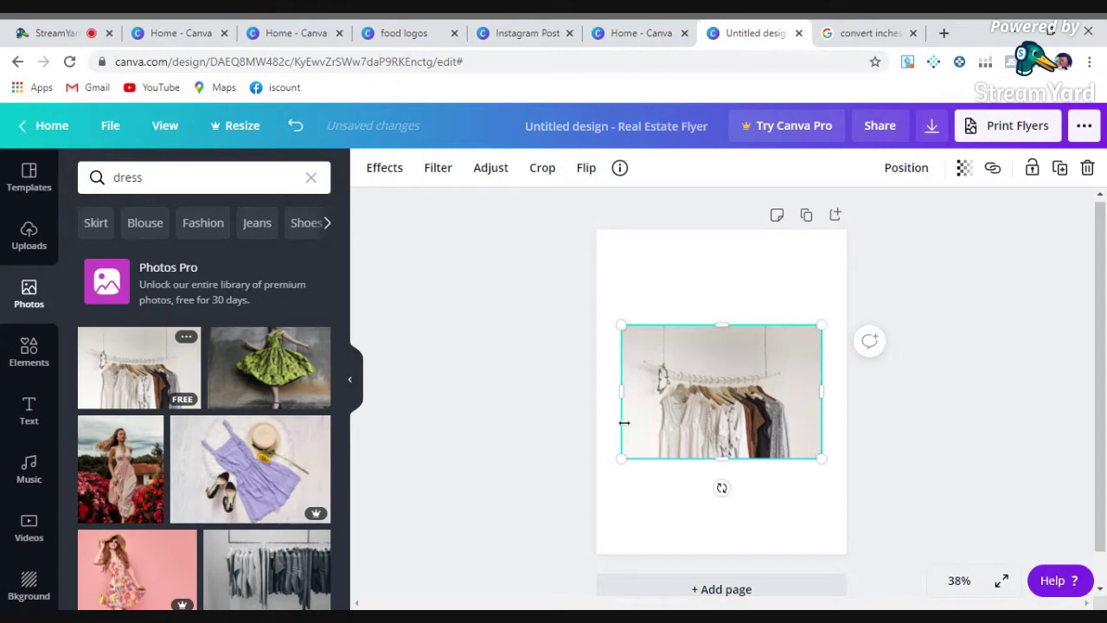
# Step: Stretch the clothes-rack photo to the full page width and down to the bottom
pyautogui.moveTo(617, 398); pyautogui.dragTo(588, 393)
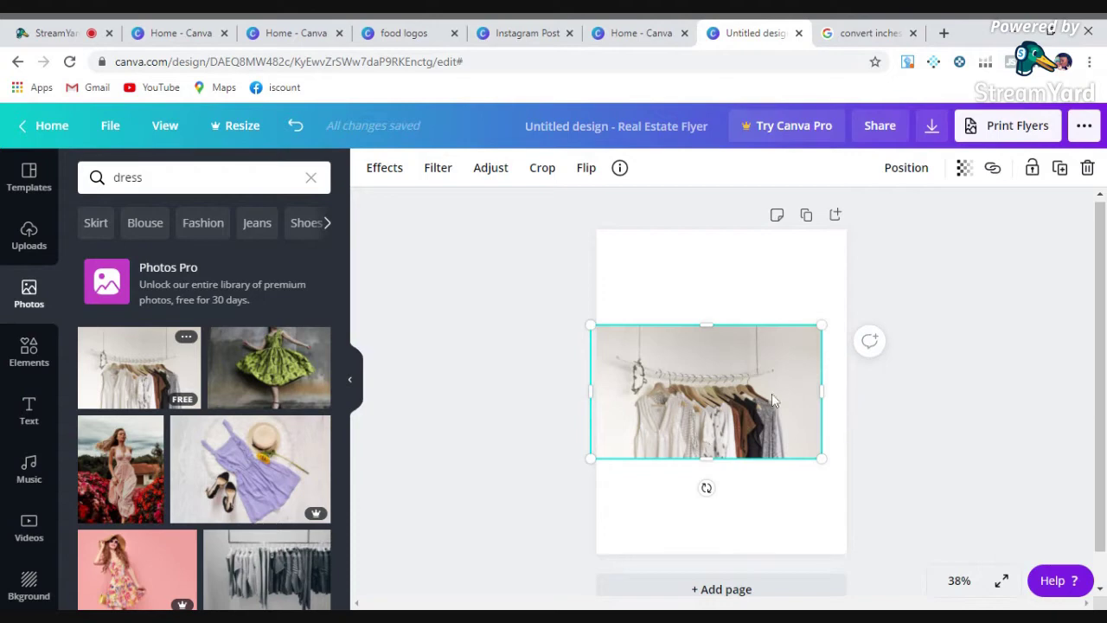
pyautogui.moveTo(824, 393); pyautogui.dragTo(845, 391)
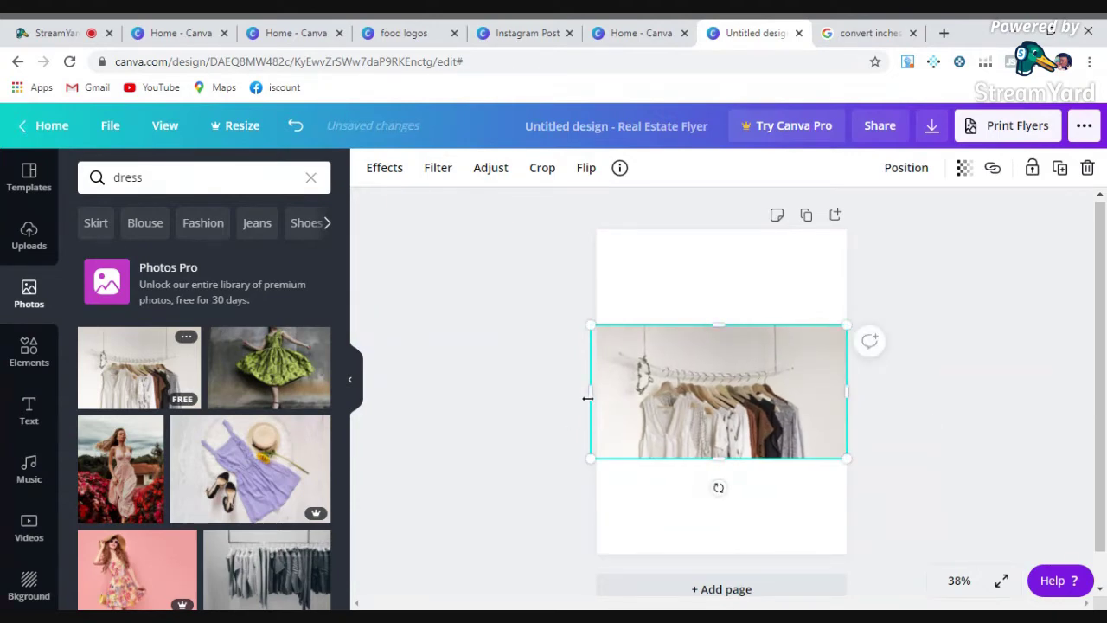
pyautogui.moveTo(596, 394); pyautogui.dragTo(596, 390)
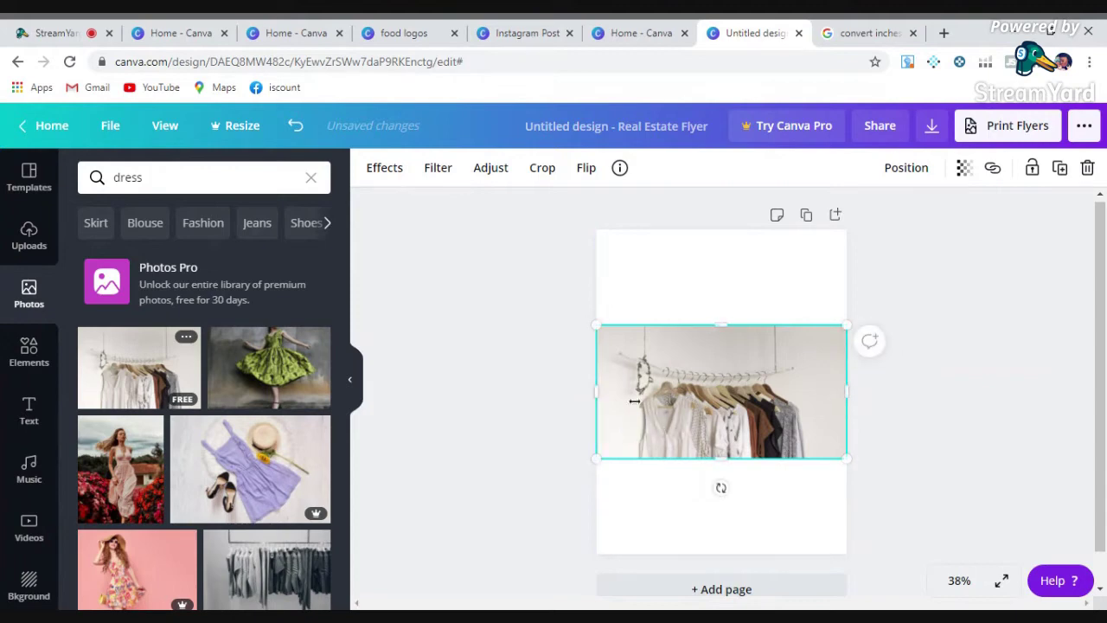
pyautogui.moveTo(722, 459); pyautogui.dragTo(748, 554)
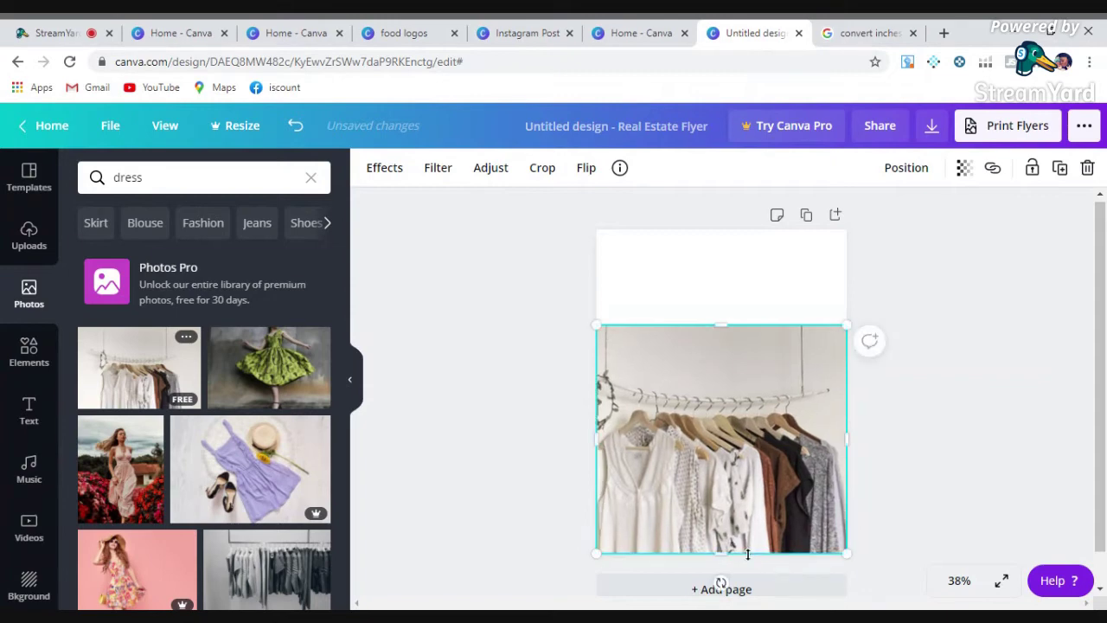
pyautogui.click(798, 293)
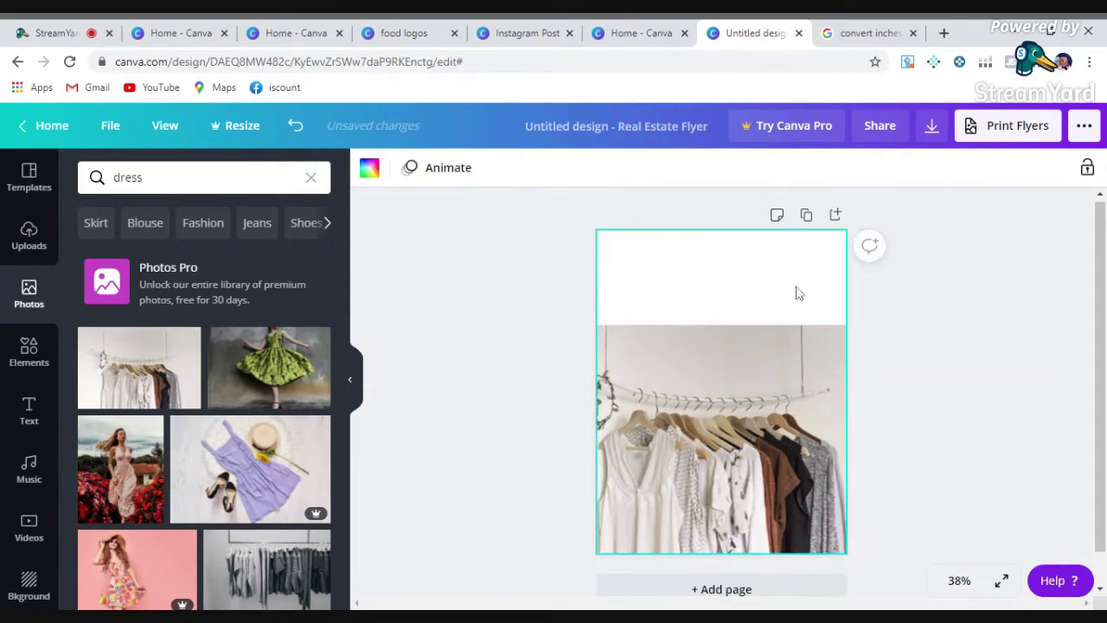
# Step: Crop the photo's top so it fills only the lower half of the flyer
pyautogui.click(723, 344)
pyautogui.moveTo(726, 336); pyautogui.dragTo(734, 365)
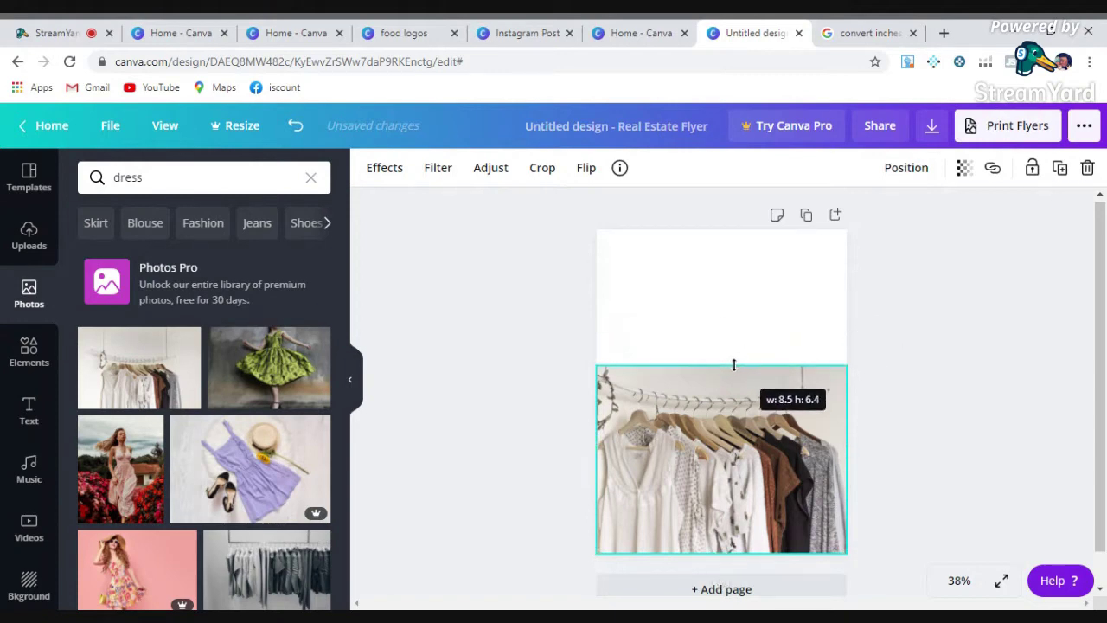
pyautogui.moveTo(733, 365); pyautogui.dragTo(731, 299)
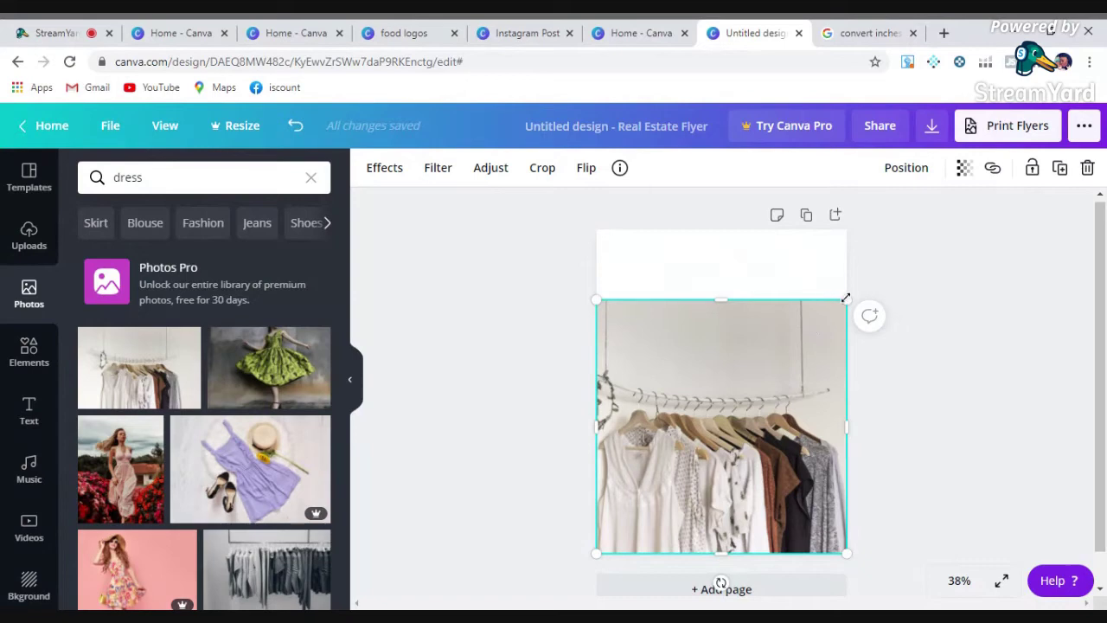
pyautogui.moveTo(846, 299); pyautogui.dragTo(903, 356)
pyautogui.moveTo(722, 298); pyautogui.dragTo(739, 375)
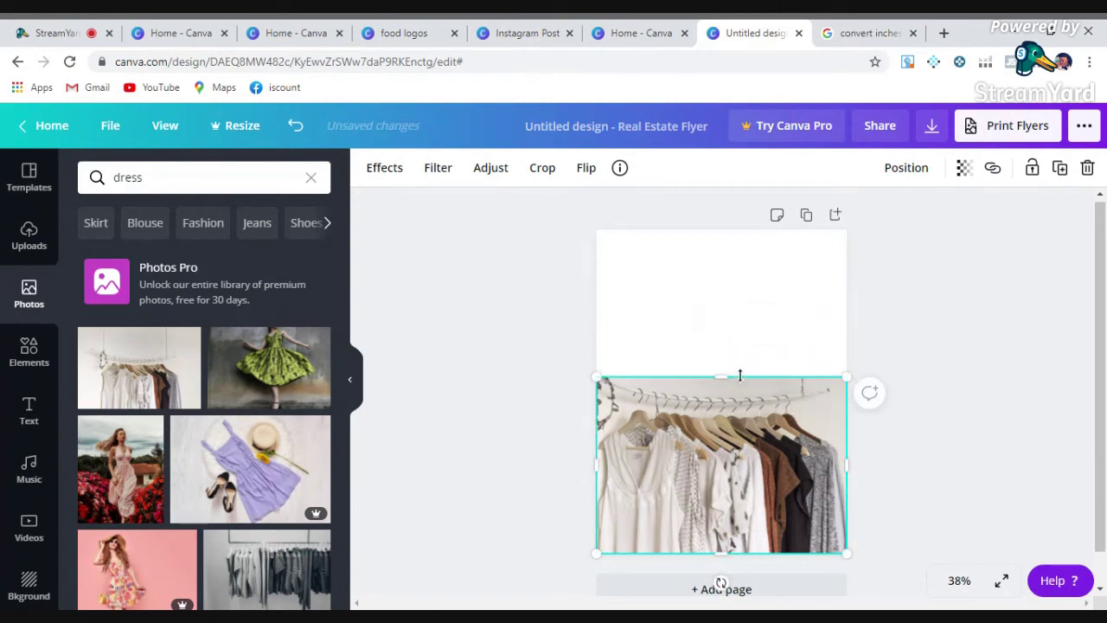
pyautogui.moveTo(854, 374); pyautogui.dragTo(866, 395)
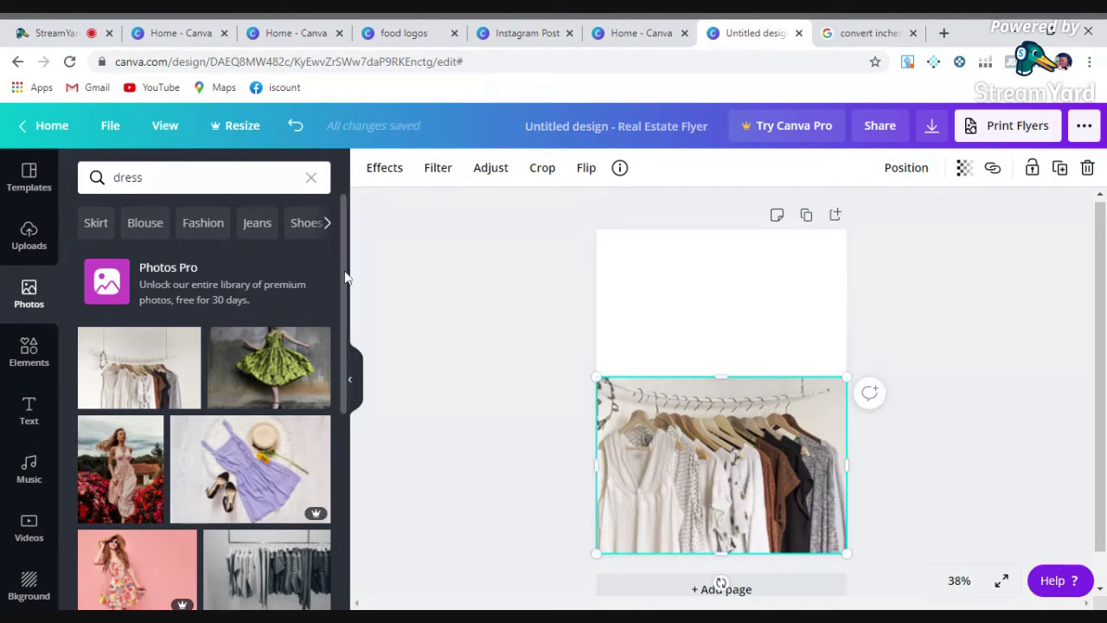
# Step: Add the recent round 50% badge and move it into the white area above the photo
pyautogui.click(29, 350)
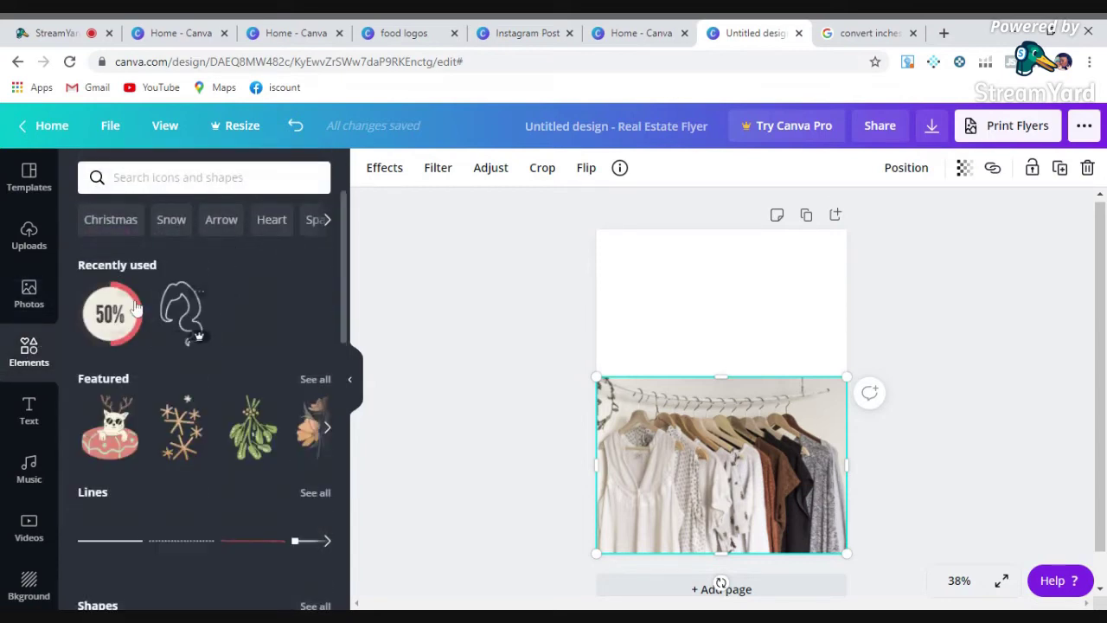
pyautogui.click(135, 307)
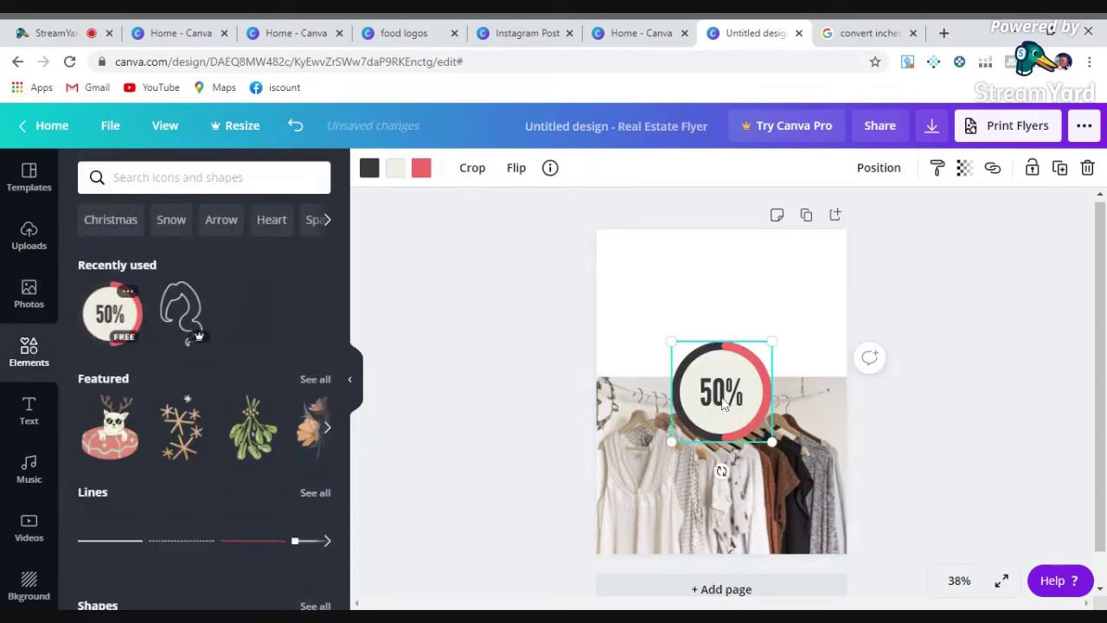
pyautogui.moveTo(719, 392); pyautogui.dragTo(721, 333)
# Step: Search 'huge sale', add the animated SALE sticker, shrink it and move it top-left
pyautogui.click(226, 180)
pyautogui.write('huge sale')
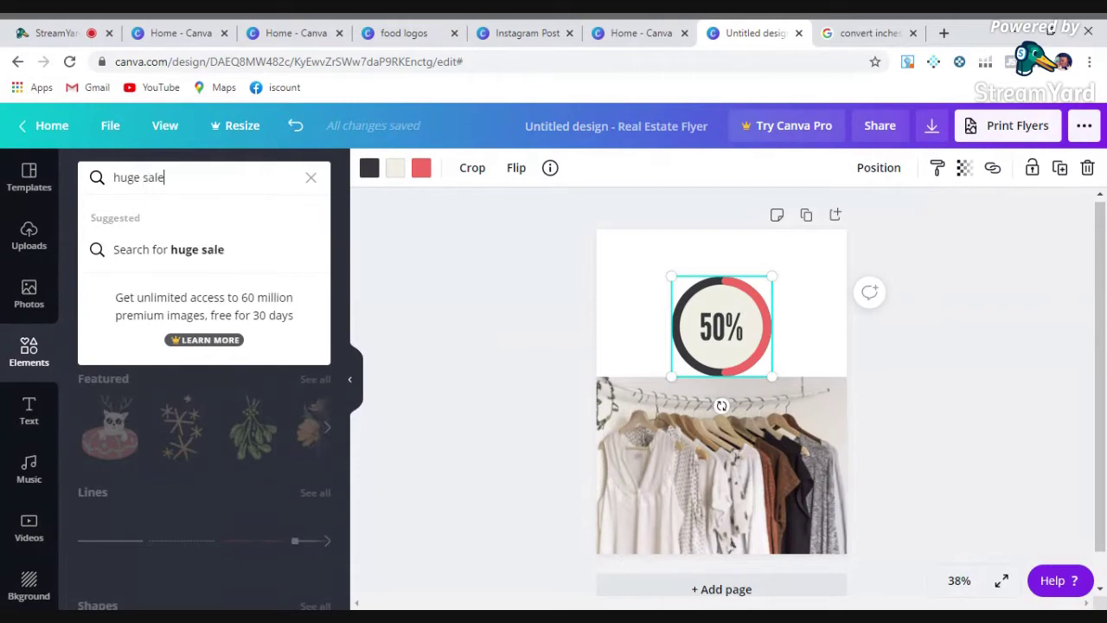
pyautogui.press('Return')
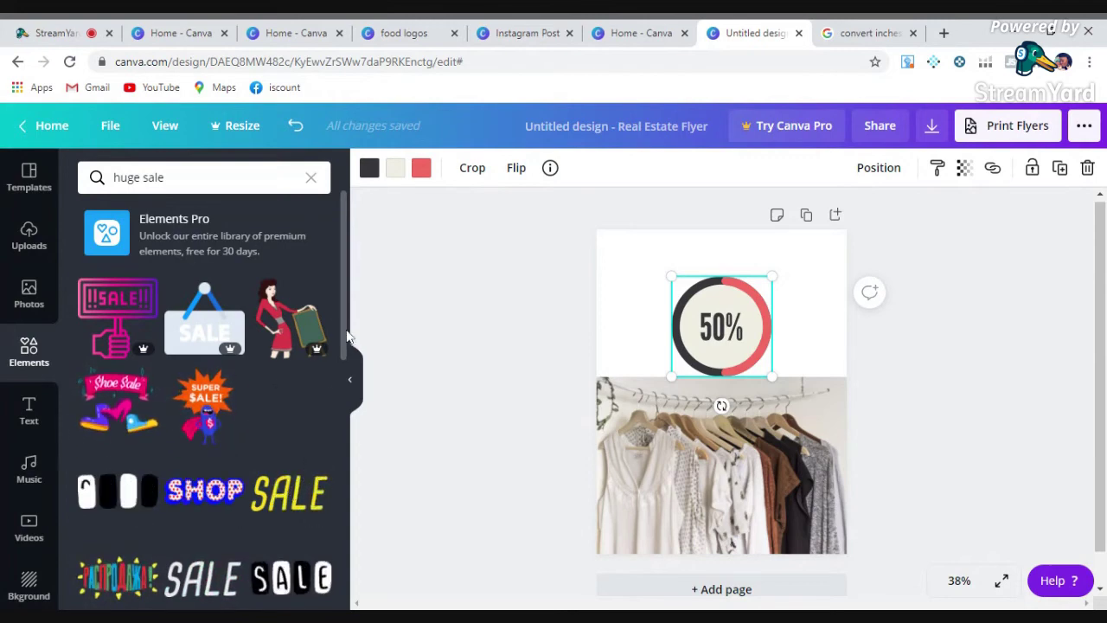
pyautogui.moveTo(346, 355); pyautogui.dragTo(346, 329)
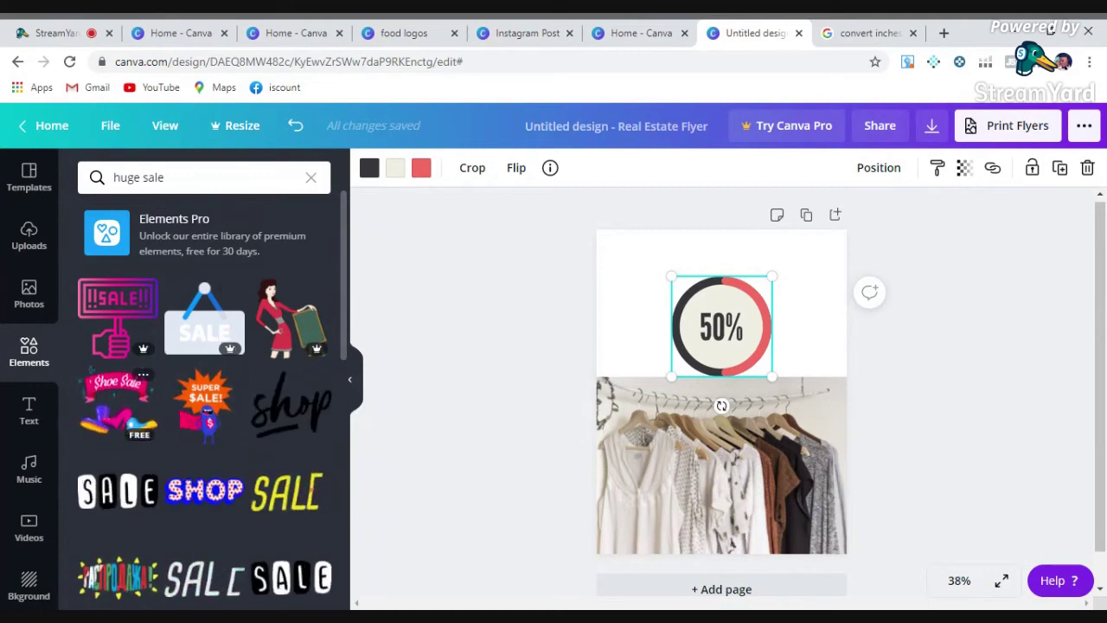
pyautogui.click(134, 502)
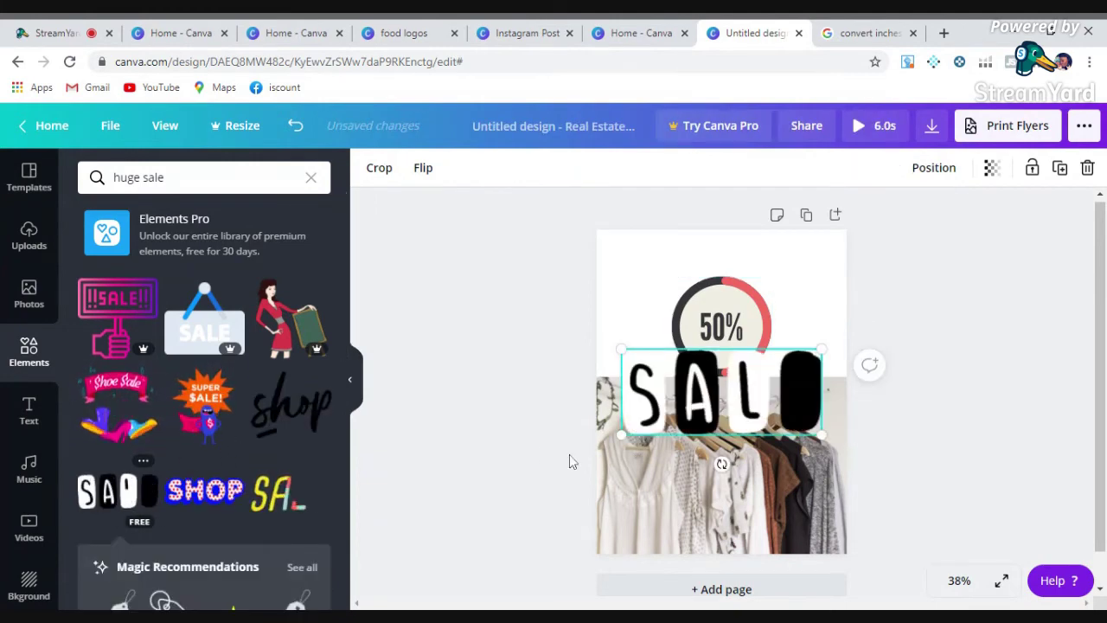
pyautogui.moveTo(775, 373); pyautogui.dragTo(753, 264)
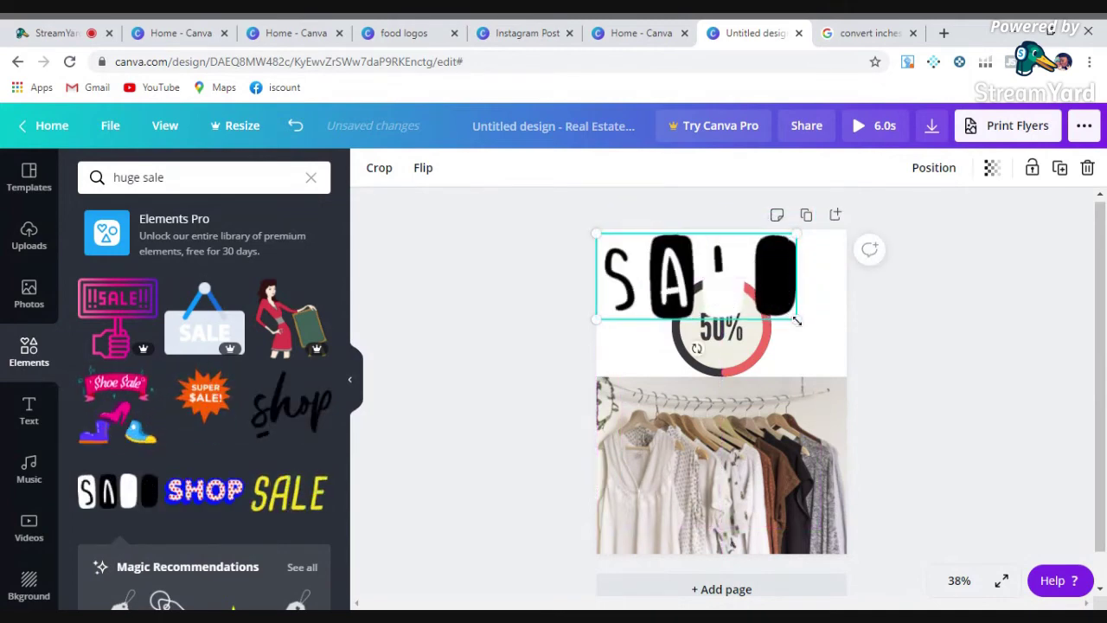
pyautogui.moveTo(796, 319); pyautogui.dragTo(702, 281)
pyautogui.click(739, 333)
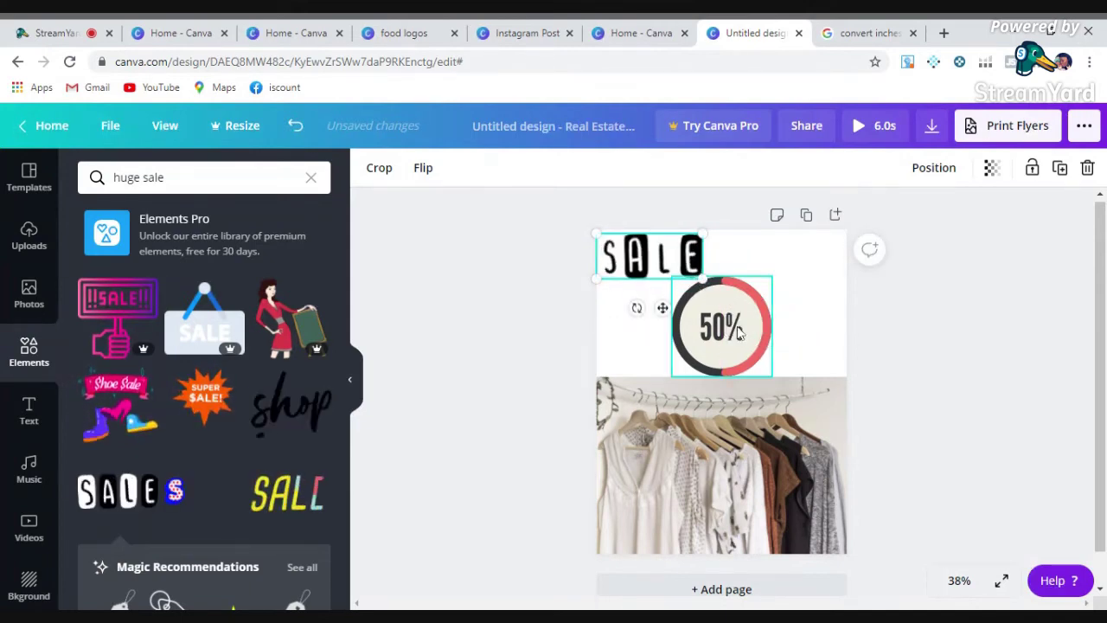
pyautogui.click(444, 339)
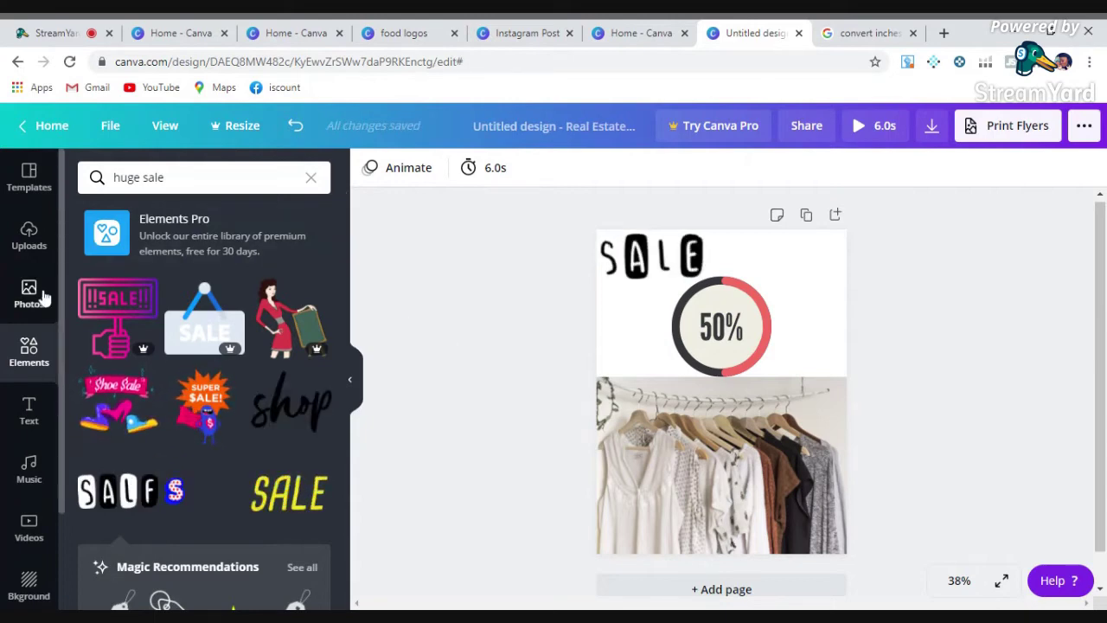
pyautogui.click(29, 410)
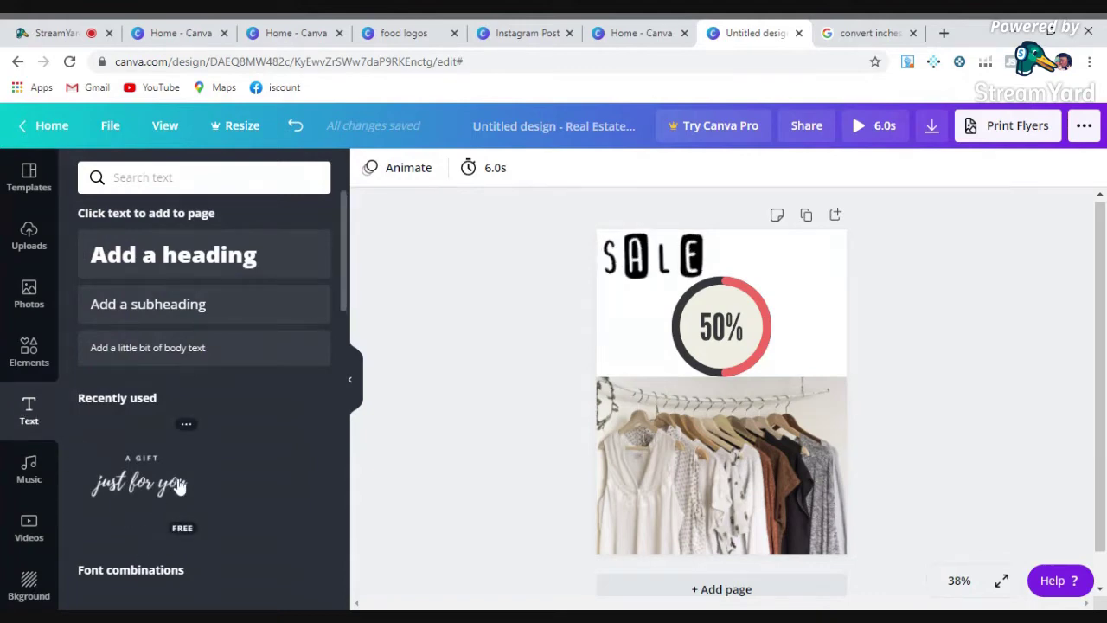
# Step: Add a subheading, replace its text with 'Formation shopping', and move it up beside SALE
pyautogui.click(262, 304)
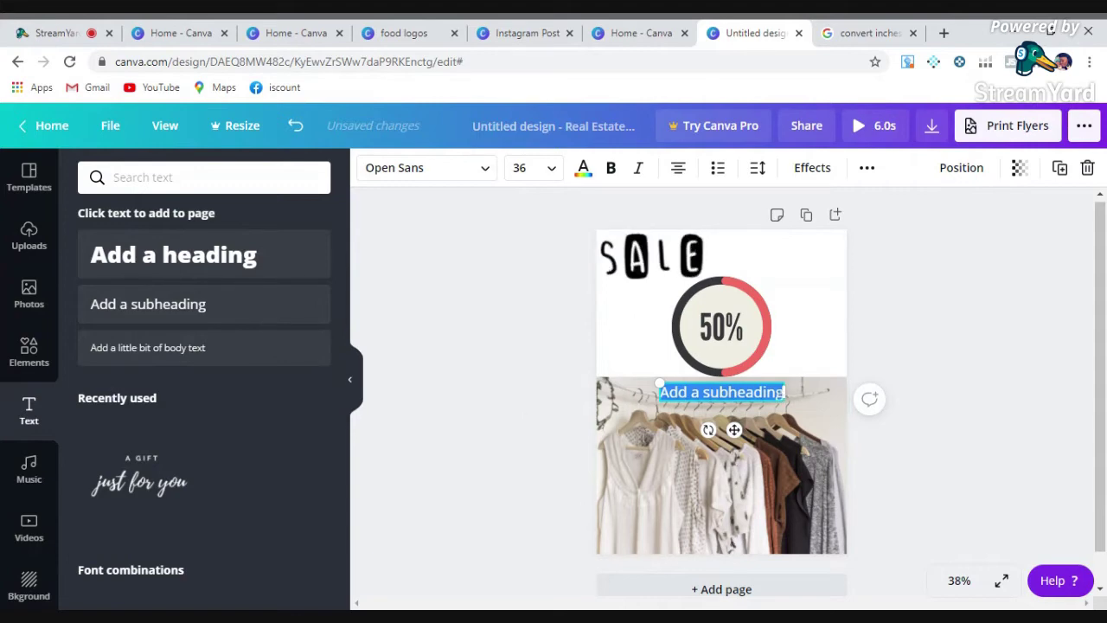
pyautogui.doubleClick(742, 392)
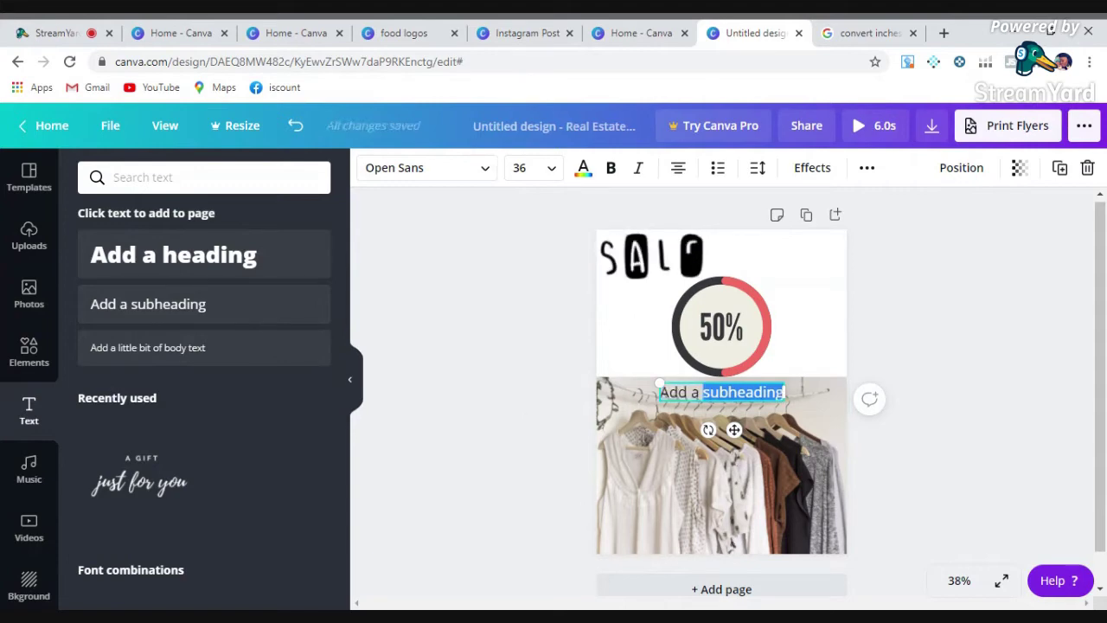
pyautogui.press('BackSpace')
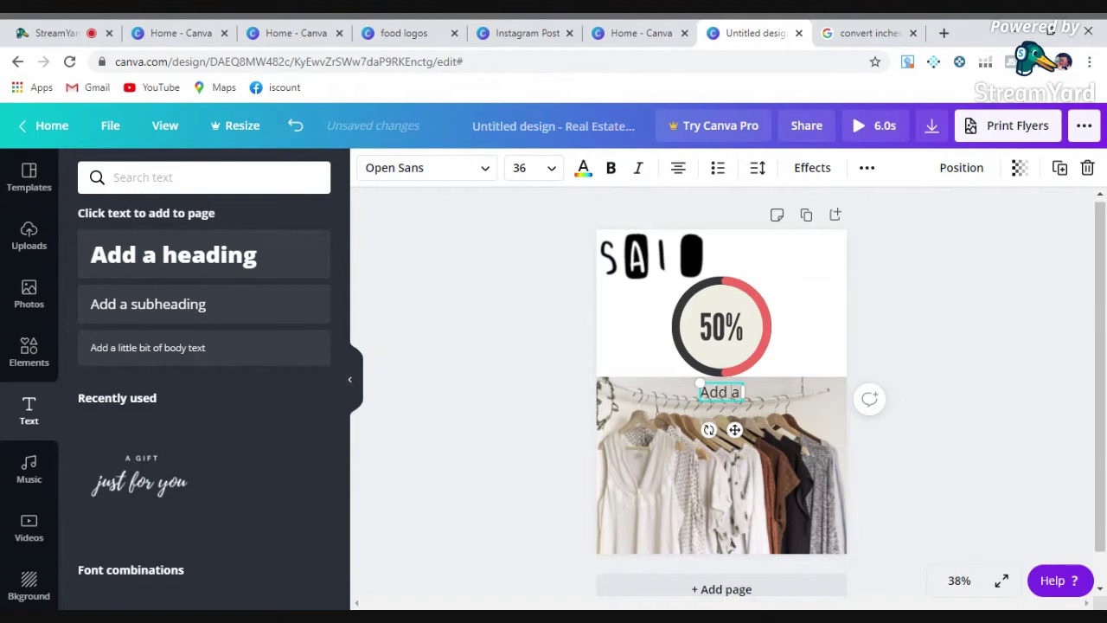
pyautogui.press('BackSpace')
pyautogui.write('name')
pyautogui.press('BackSpace')
pyautogui.press('BackSpace')
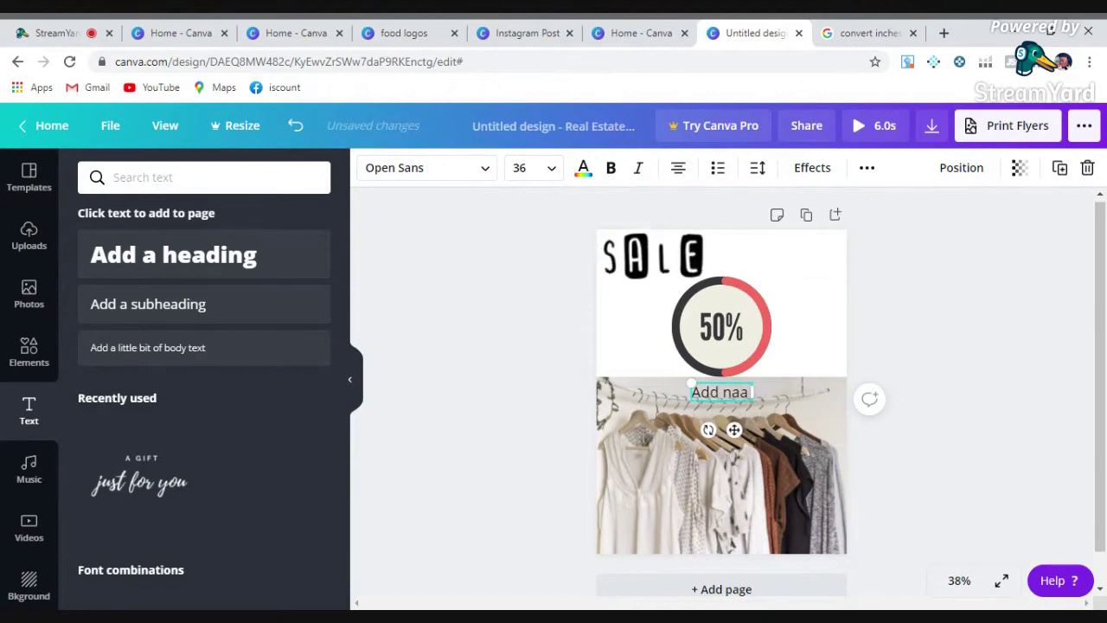
pyautogui.press('BackSpace')
pyautogui.press('BackSpace')
pyautogui.press('BackSpace')
pyautogui.press('BackSpace')
pyautogui.press('BackSpace')
pyautogui.press('BackSpace')
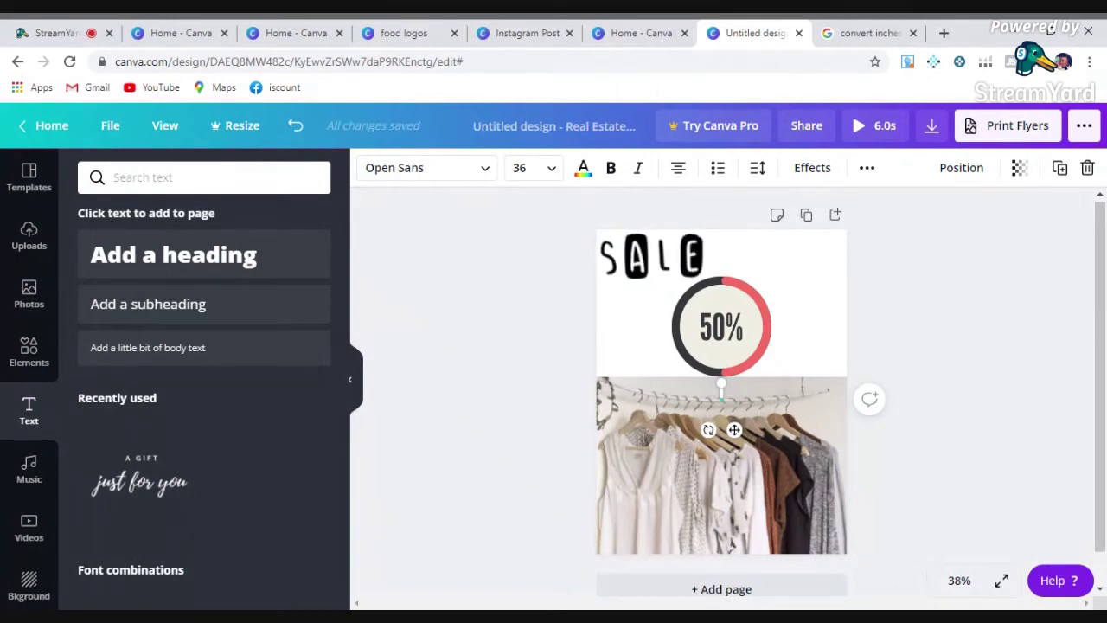
pyautogui.write('Fo')
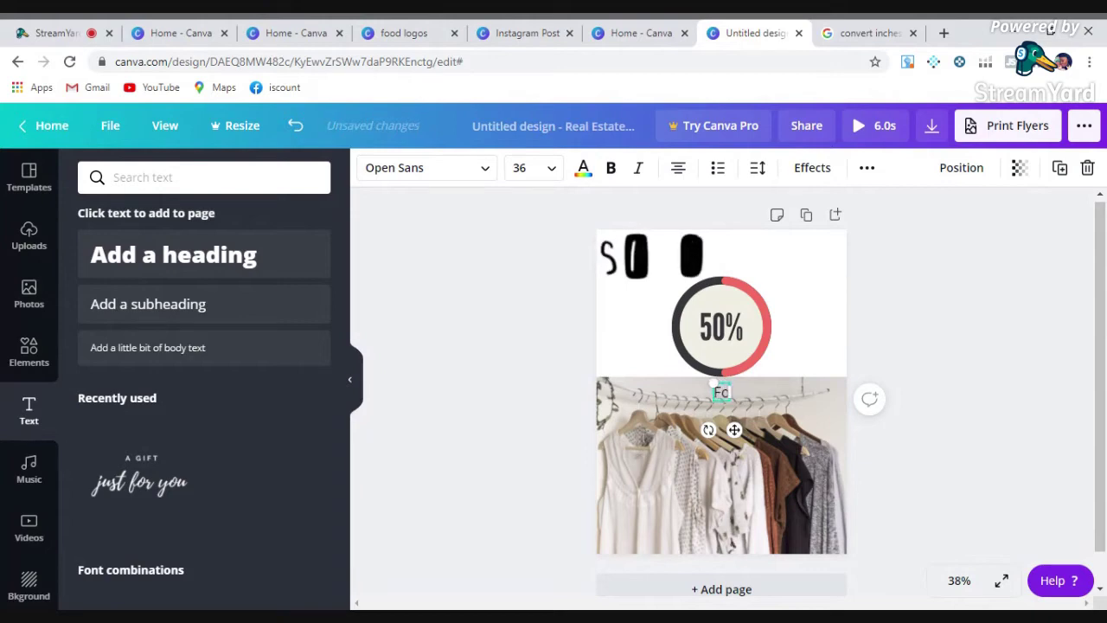
pyautogui.write('rmation')
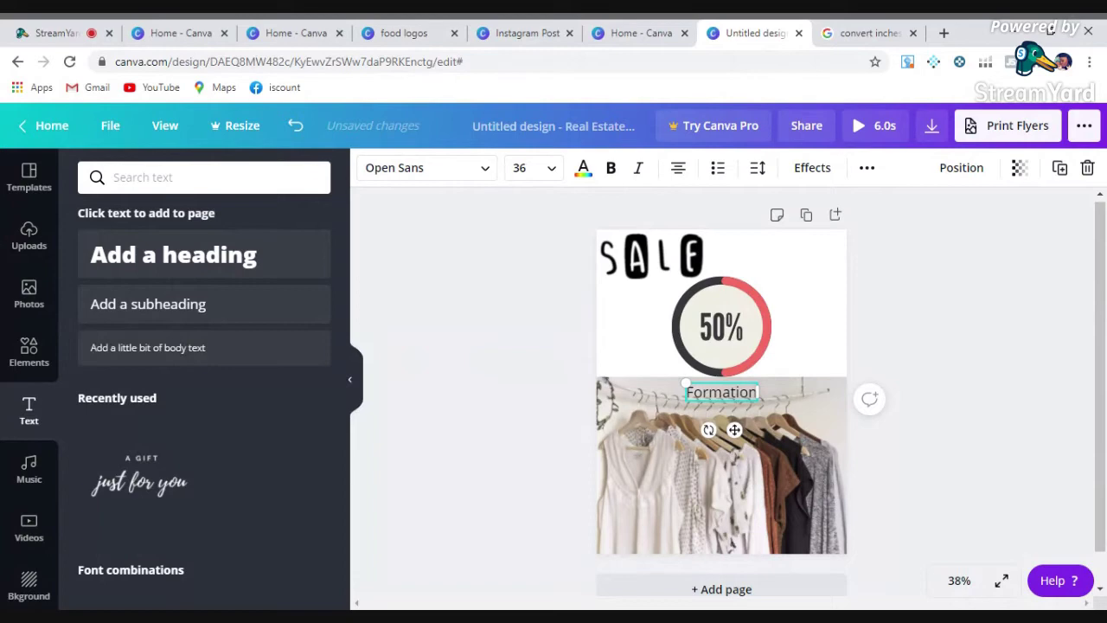
pyautogui.write(' p')
pyautogui.press('BackSpace')
pyautogui.write('shopping')
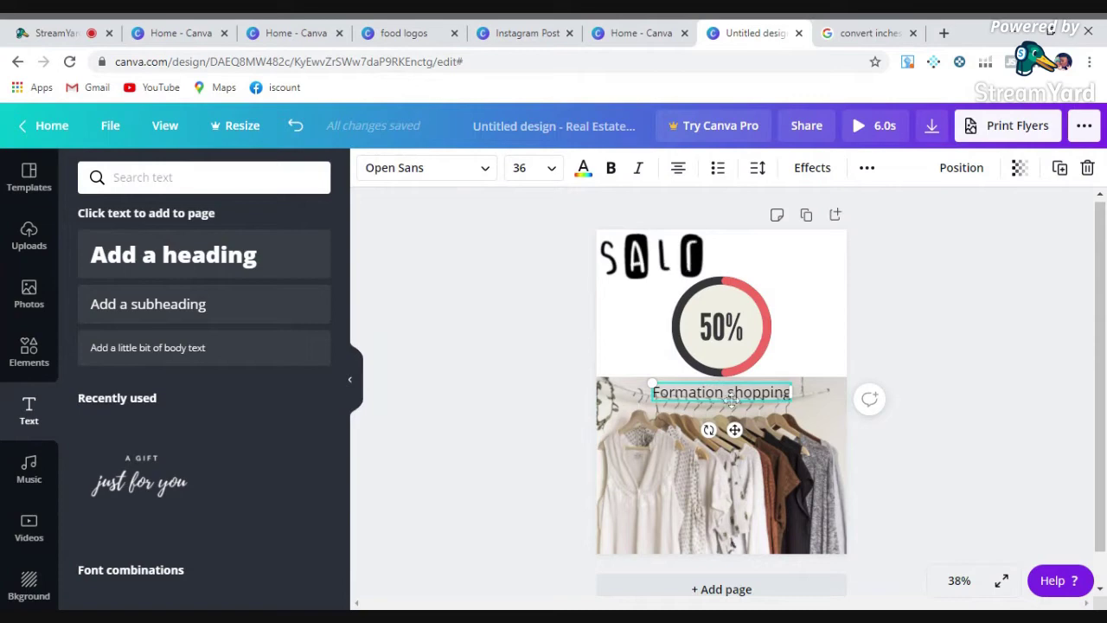
pyautogui.moveTo(734, 429); pyautogui.dragTo(778, 292)
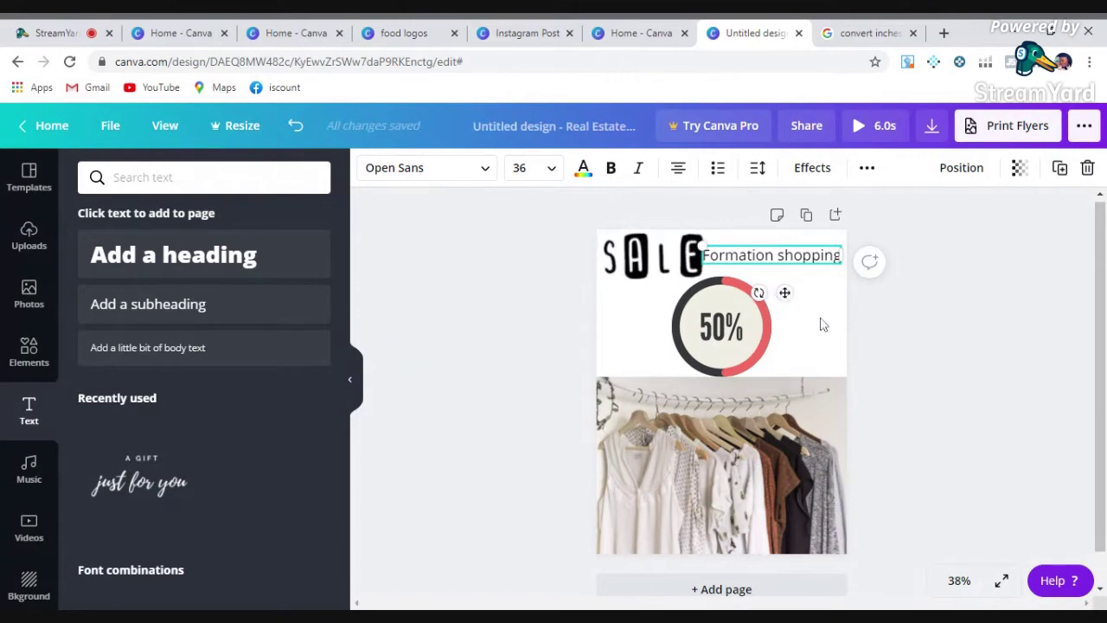
# Step: Set the Formation shopping text in Dr Sugiyama font, sized 96 then 72
pyautogui.click(487, 173)
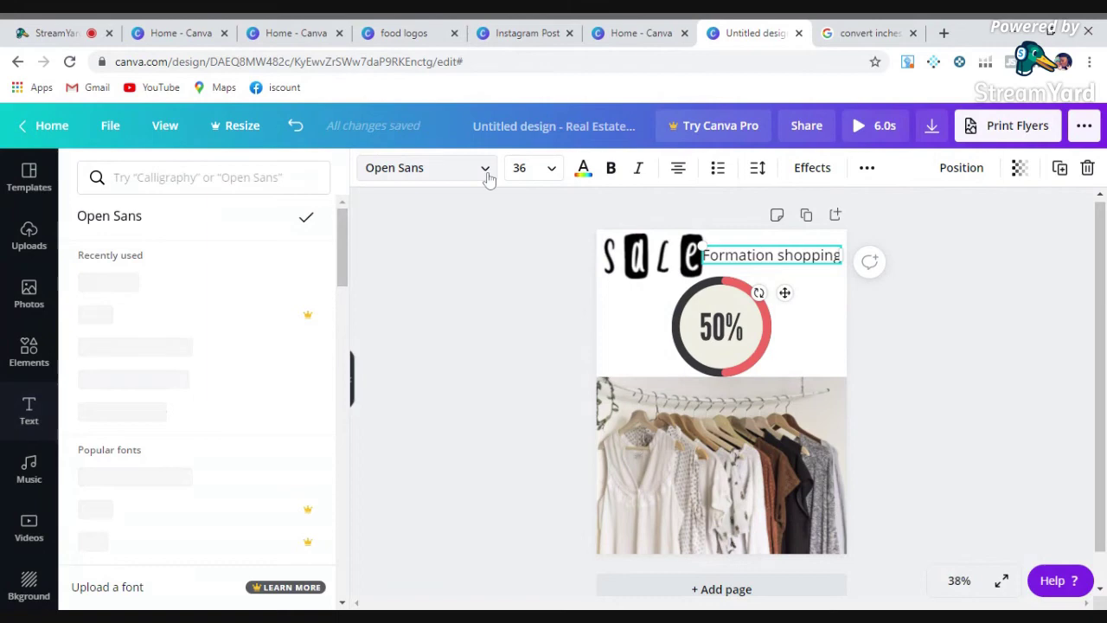
pyautogui.click(197, 287)
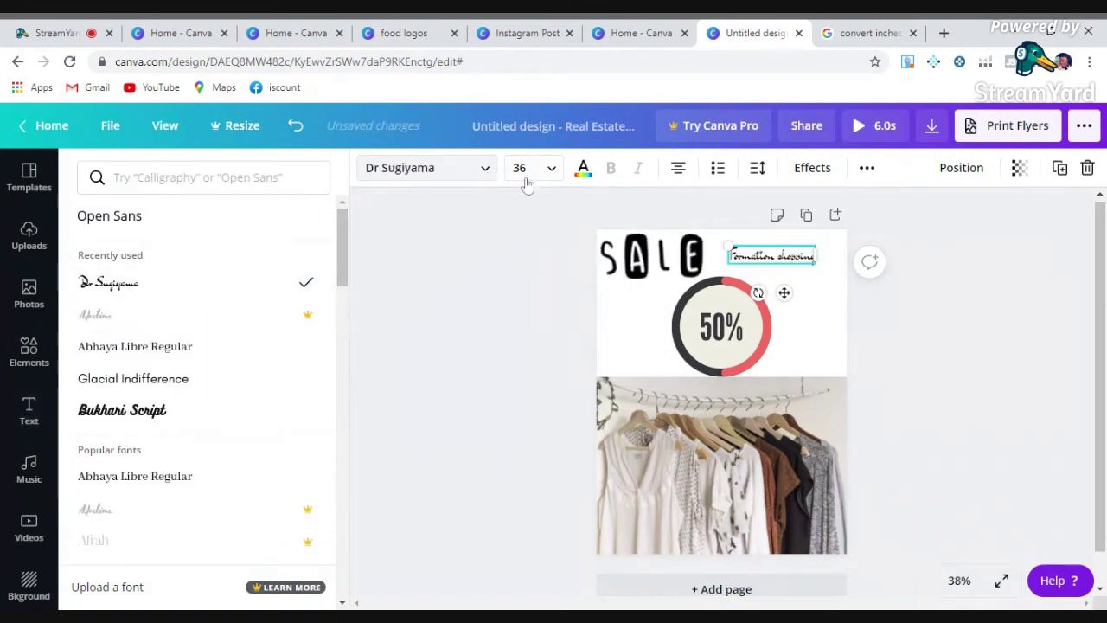
pyautogui.click(552, 170)
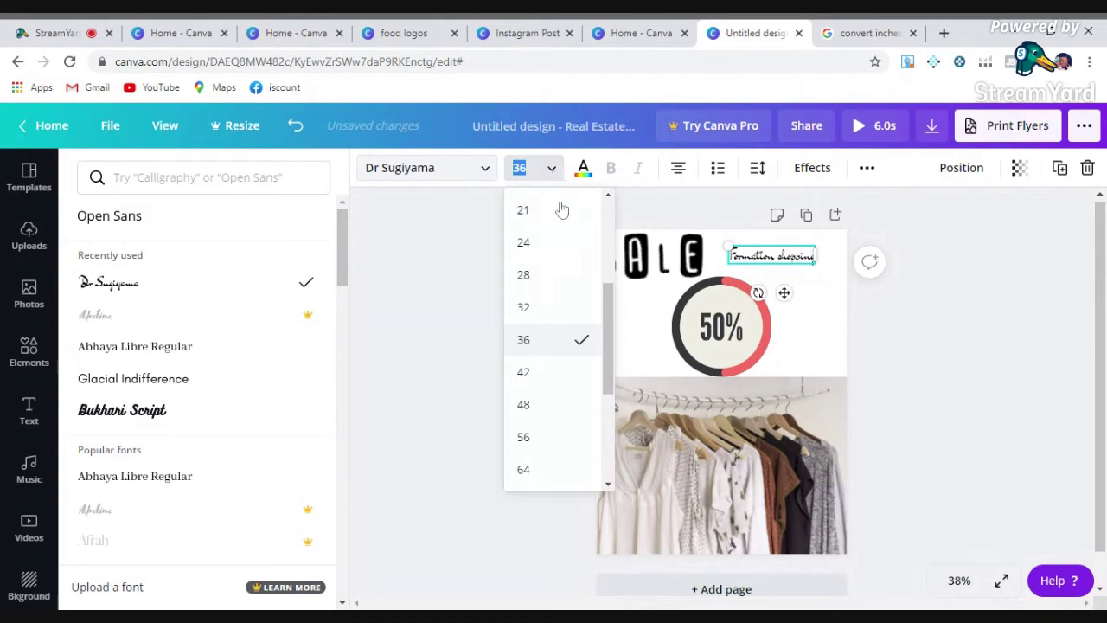
pyautogui.moveTo(613, 311); pyautogui.dragTo(612, 399)
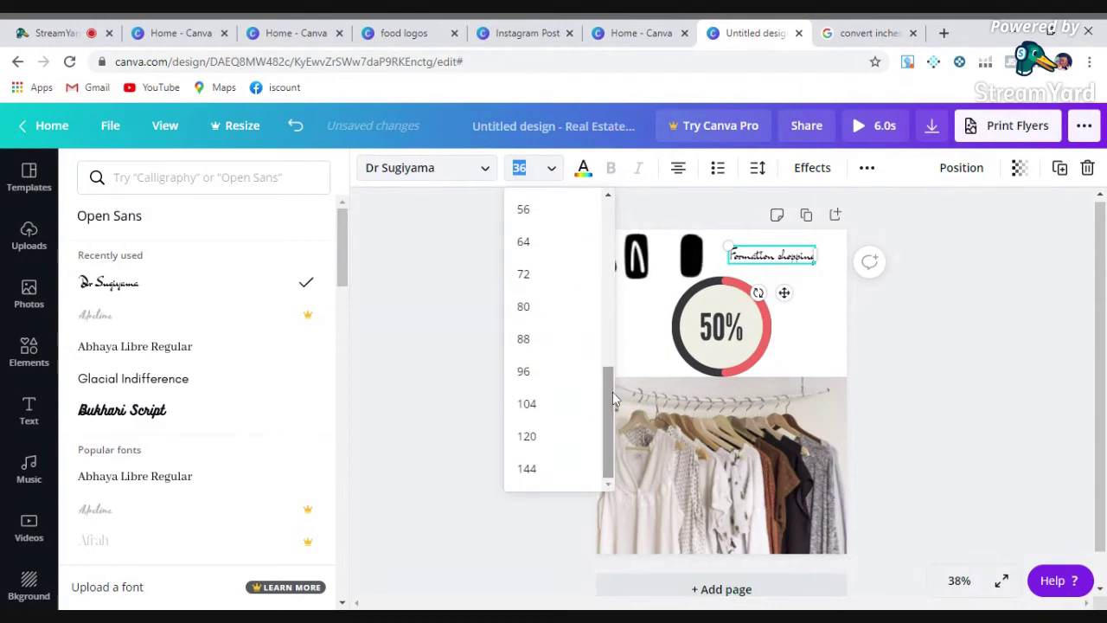
pyautogui.click(562, 380)
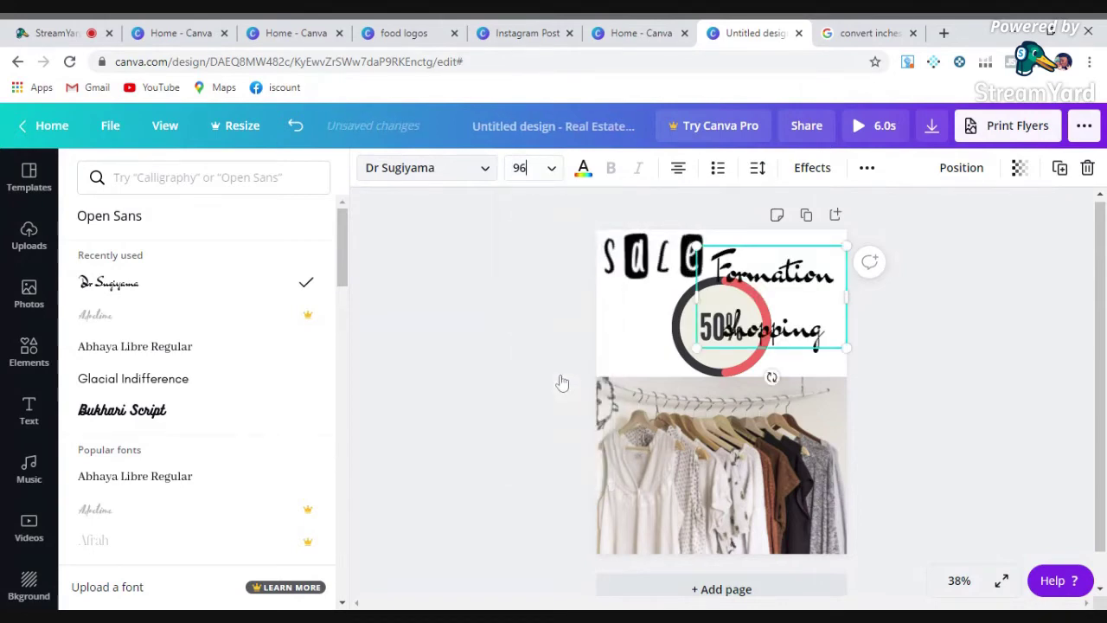
pyautogui.click(552, 168)
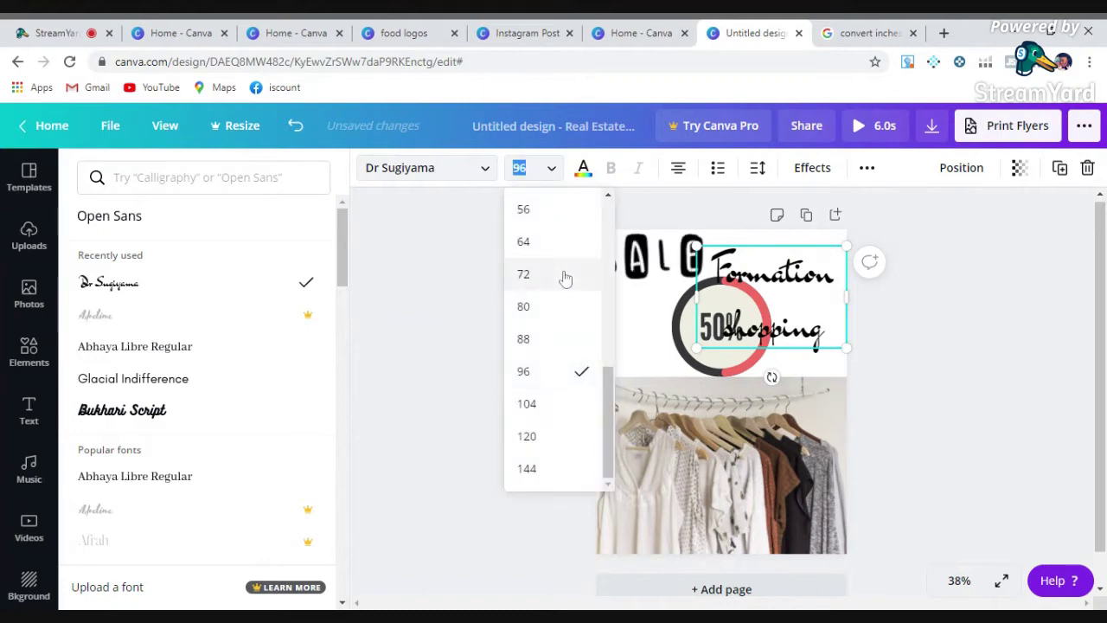
pyautogui.click(565, 275)
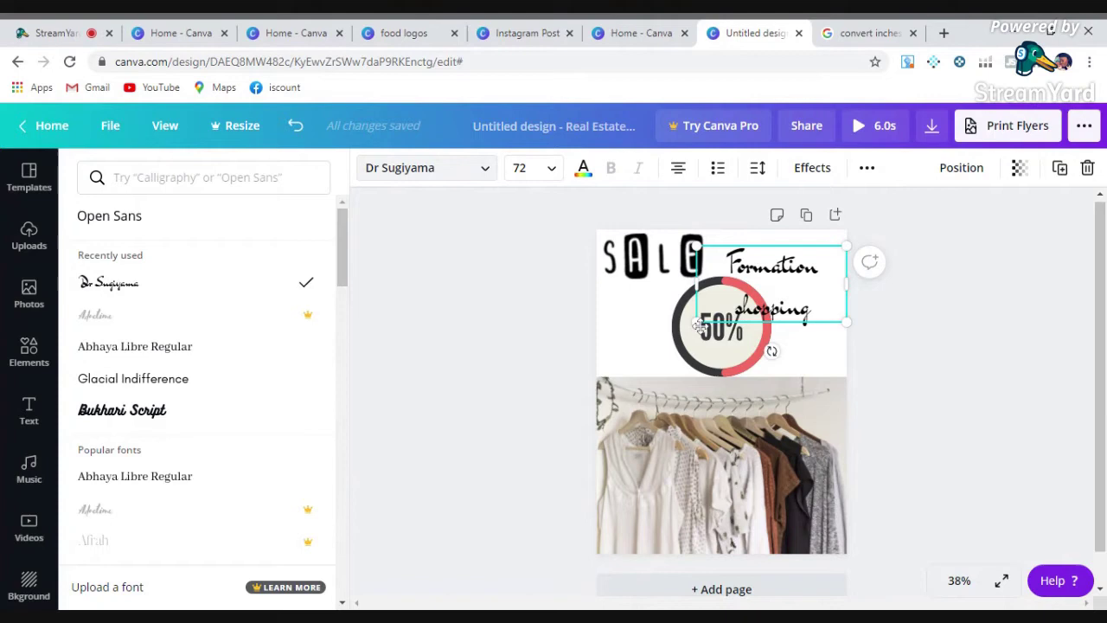
# Step: Shrink the text box to fit and nudge it into the flyer's top-right corner
pyautogui.moveTo(704, 318); pyautogui.dragTo(742, 300)
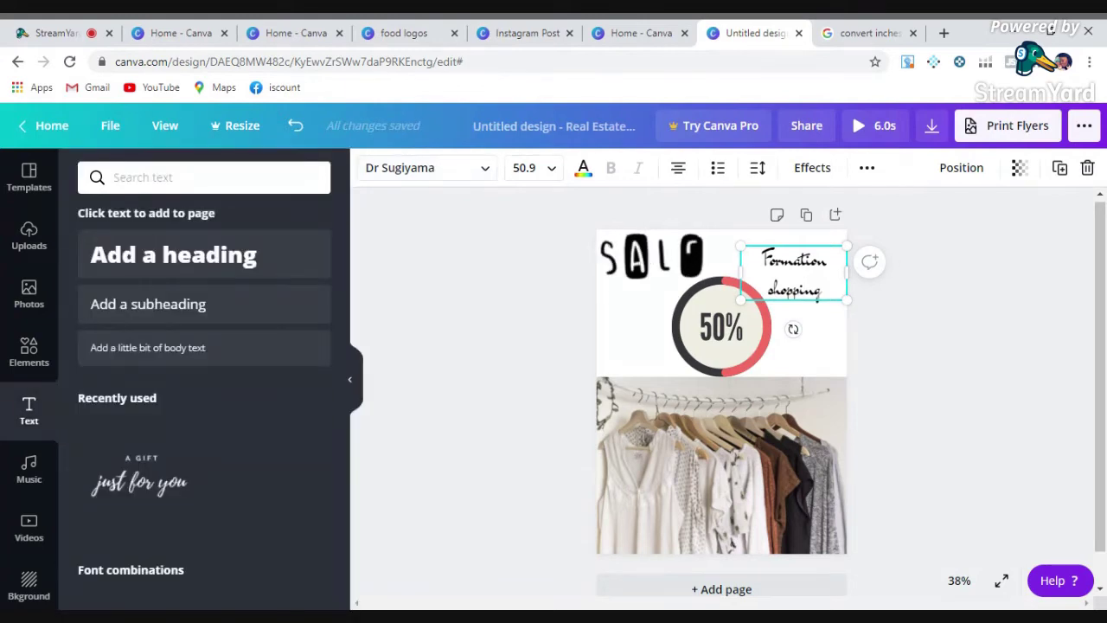
pyautogui.click(828, 328)
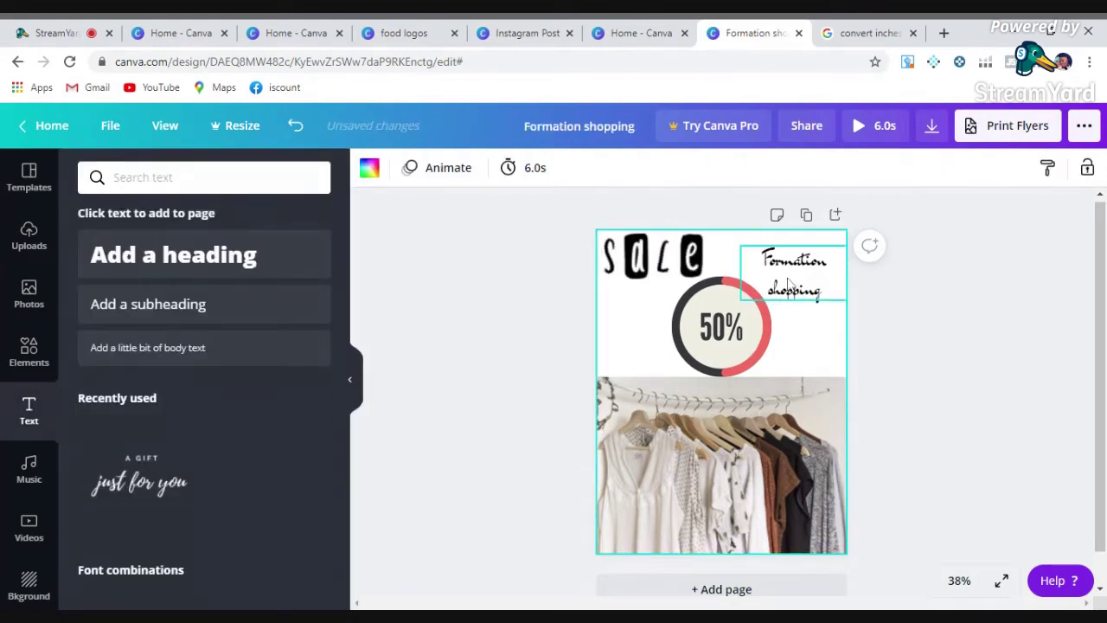
pyautogui.click(794, 285)
pyautogui.click(794, 286)
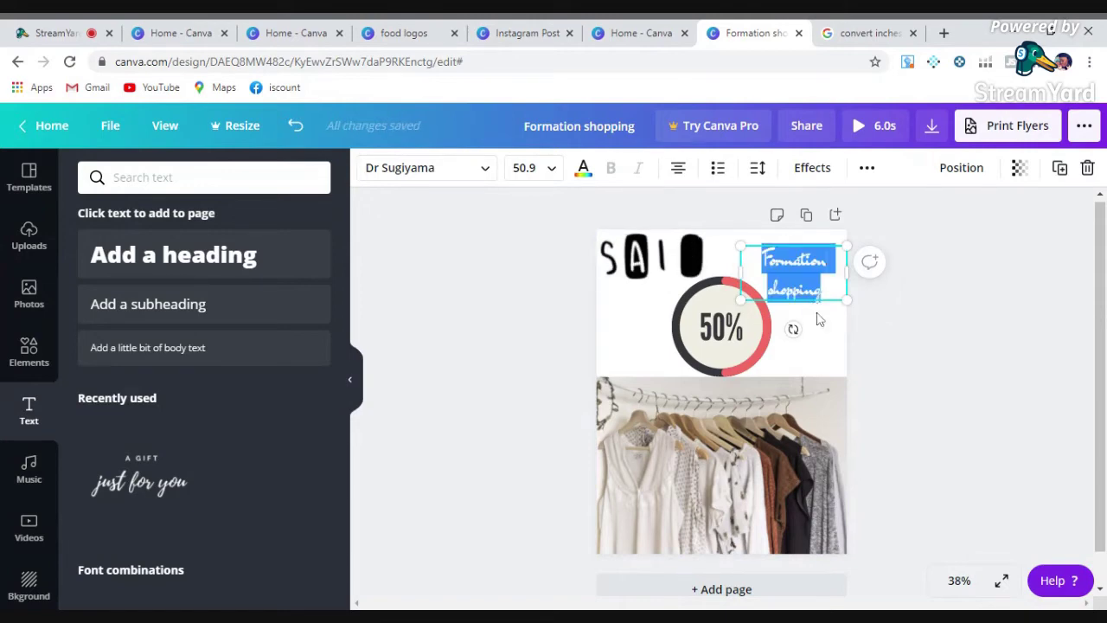
pyautogui.click(819, 320)
pyautogui.click(814, 292)
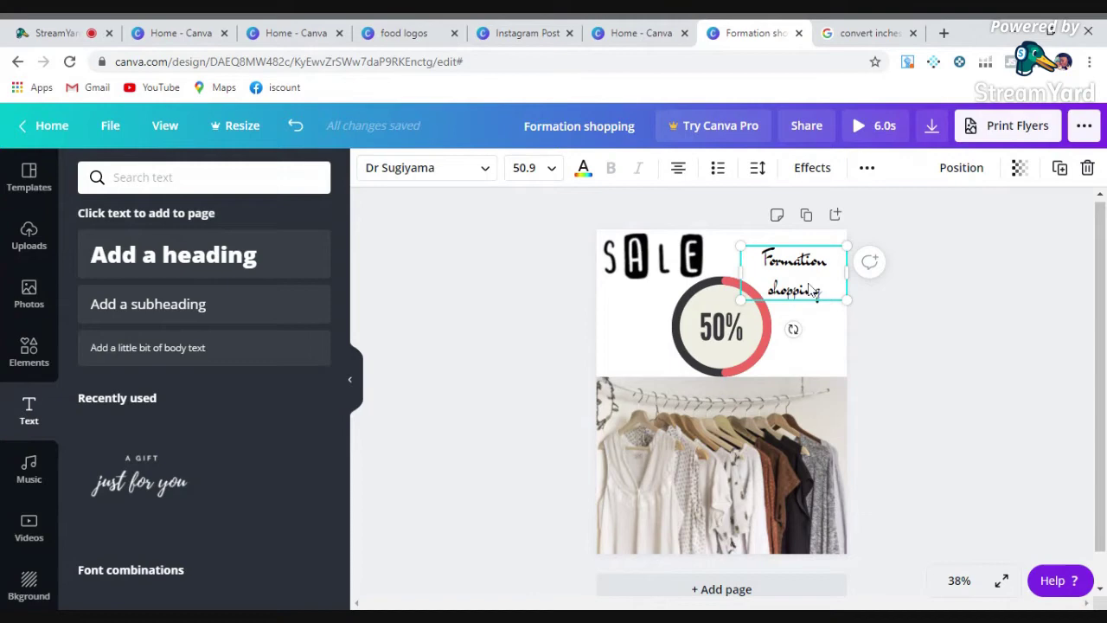
pyautogui.moveTo(810, 282); pyautogui.dragTo(807, 267)
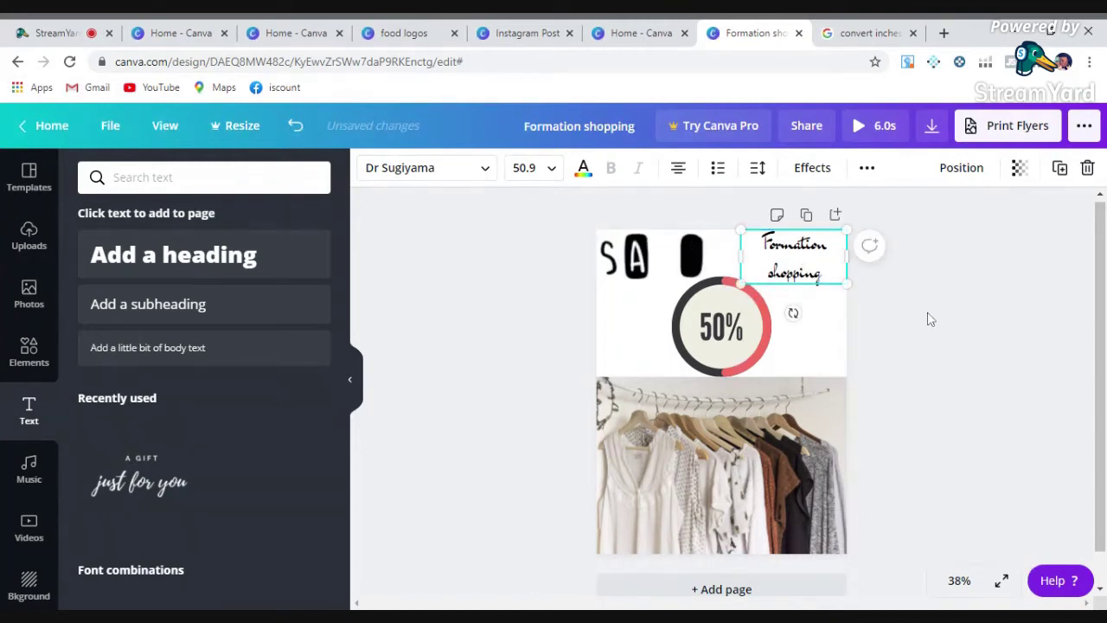
pyautogui.click(937, 320)
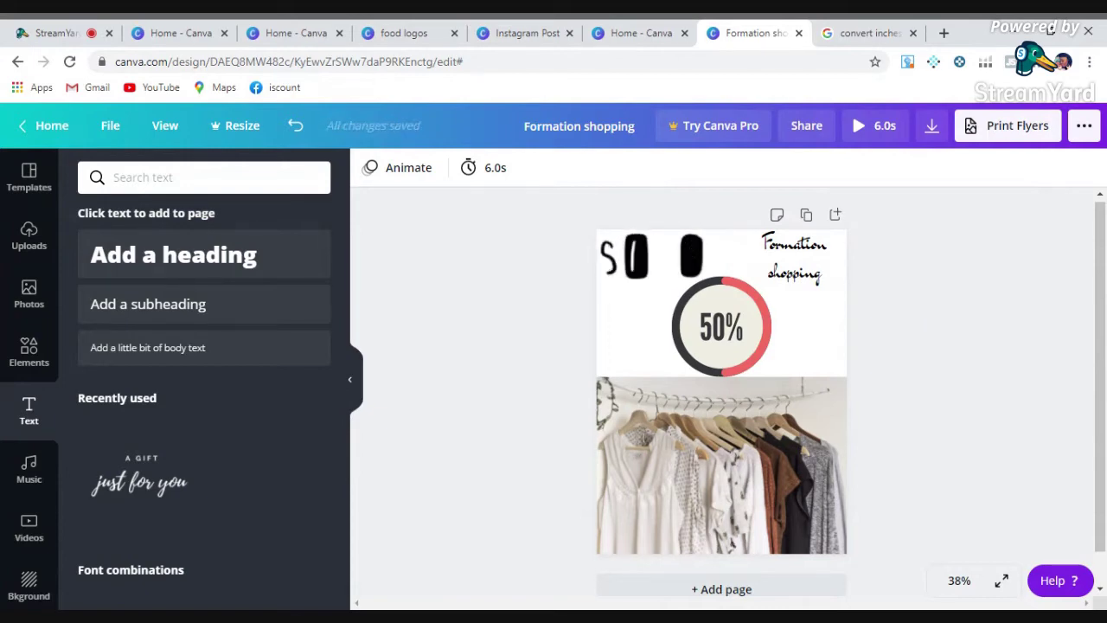
# Step: Set the page background to the dark green default after previewing coral, purple and orange
pyautogui.click(826, 320)
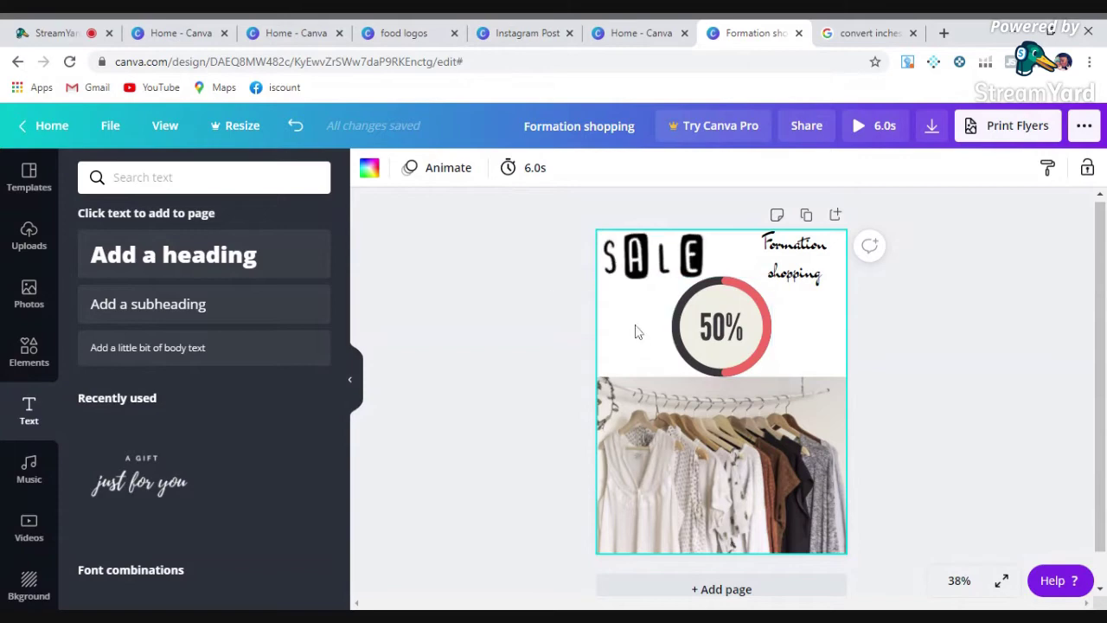
pyautogui.click(369, 167)
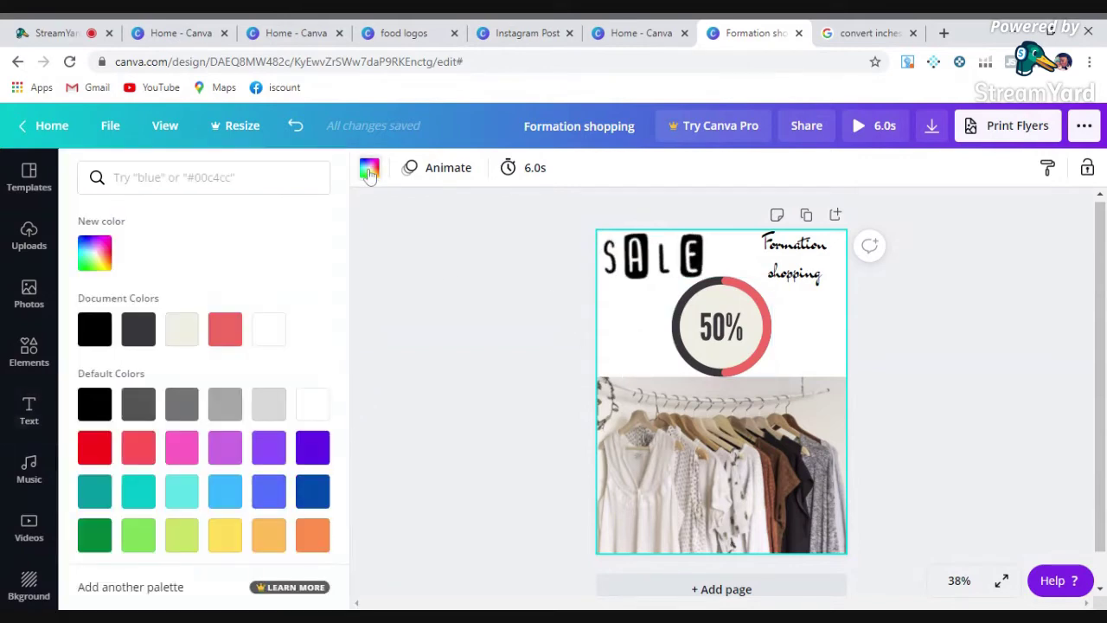
pyautogui.click(225, 327)
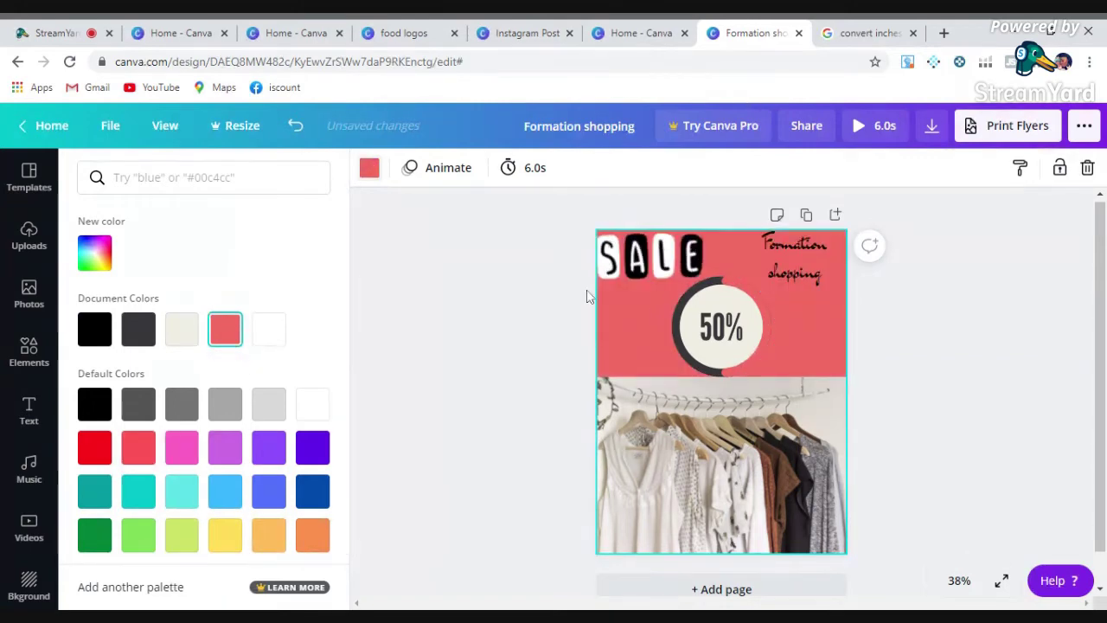
pyautogui.click(313, 457)
pyautogui.click(311, 532)
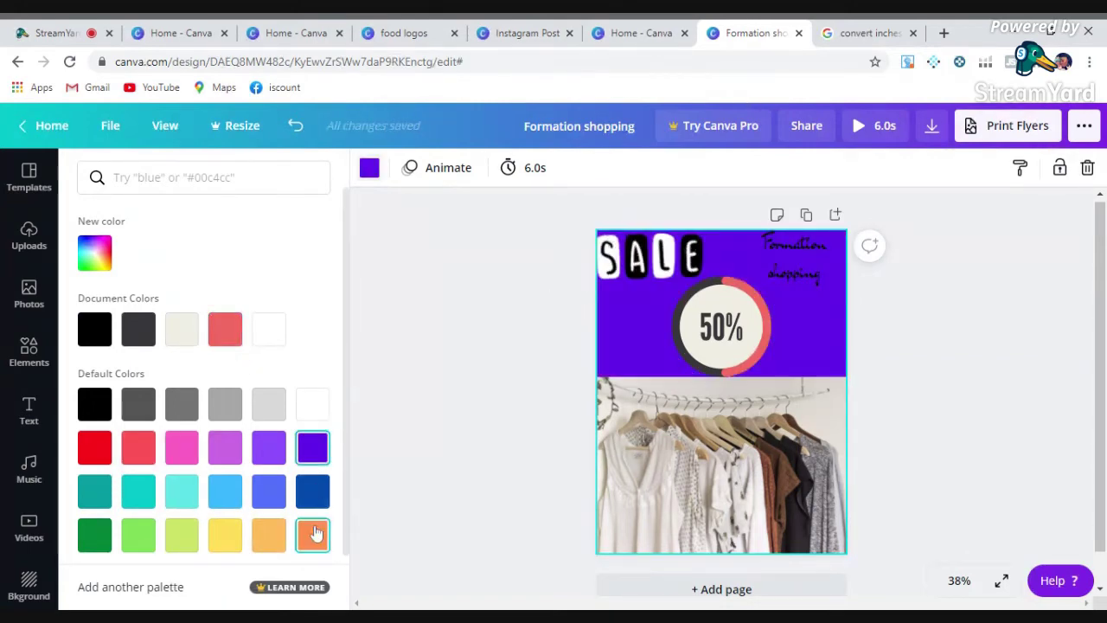
pyautogui.click(95, 536)
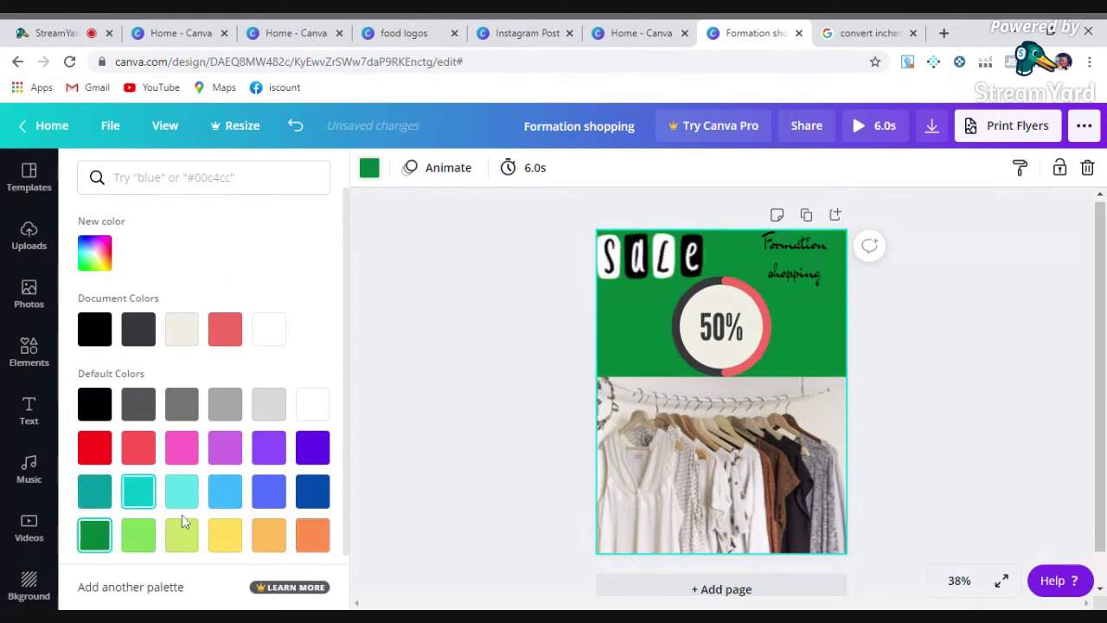
pyautogui.moveTo(346, 307); pyautogui.dragTo(347, 387)
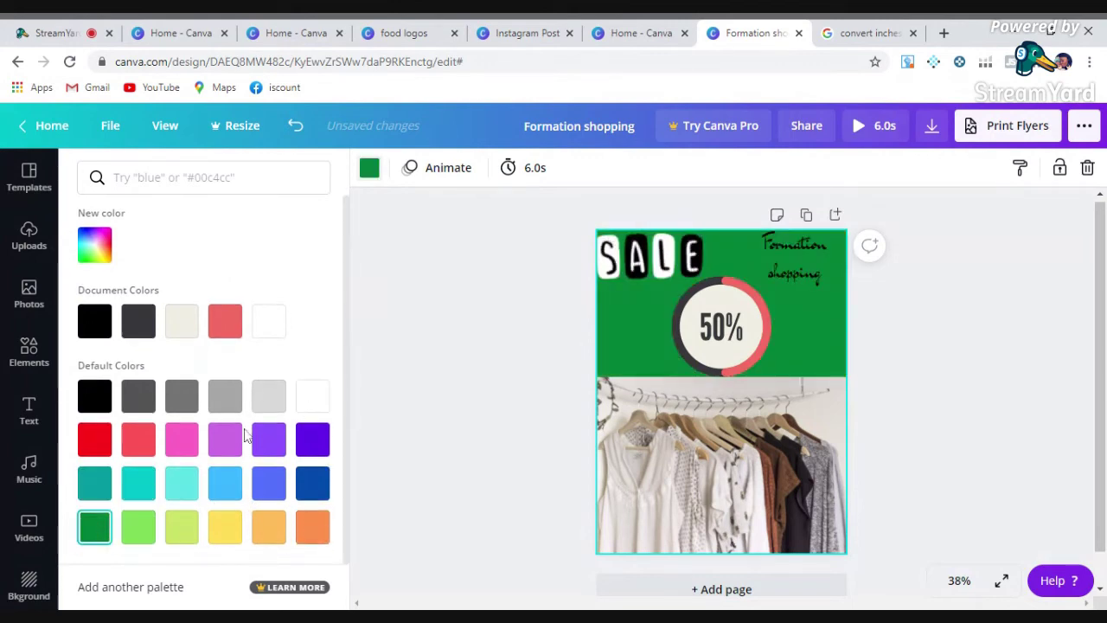
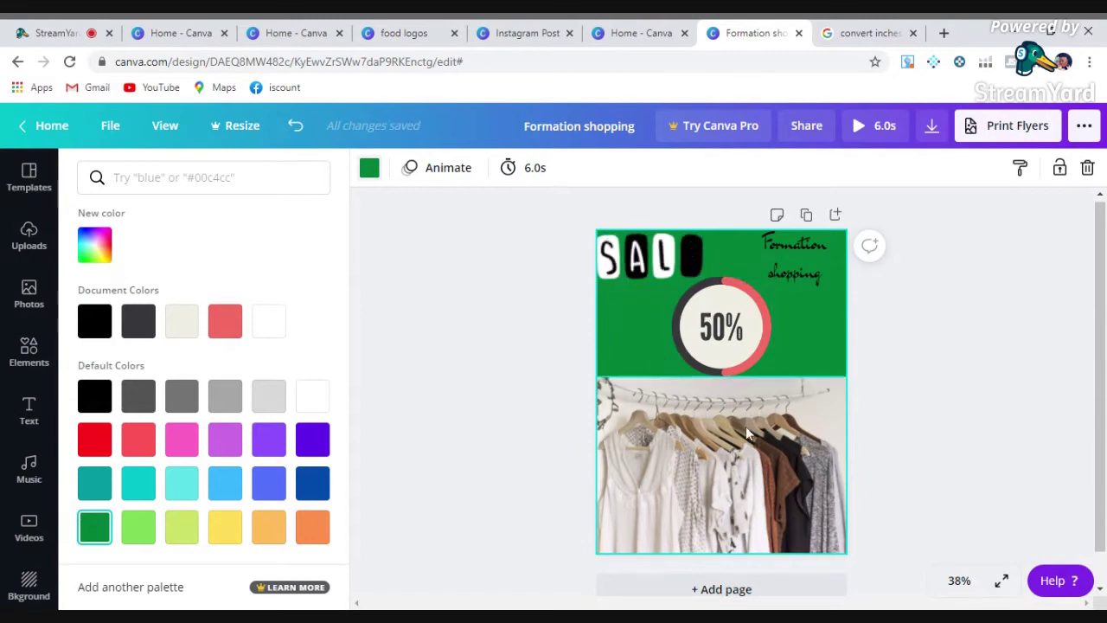
# Step: Try pink, black, grey and cream page backgrounds, settle on white, and select the SALE lettering
pyautogui.click(221, 326)
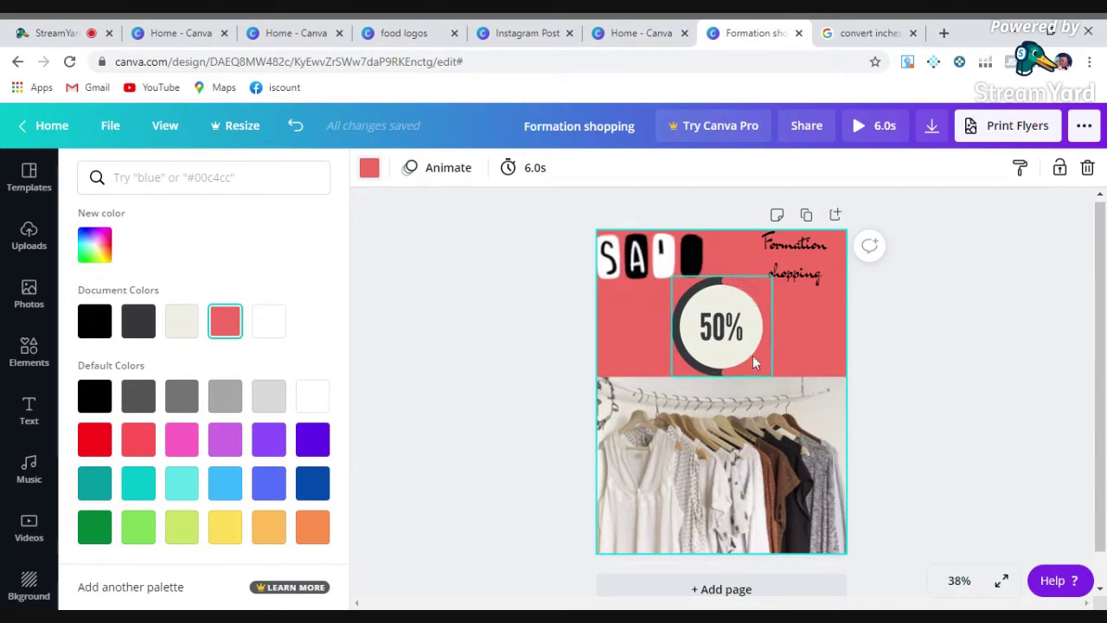
pyautogui.click(94, 320)
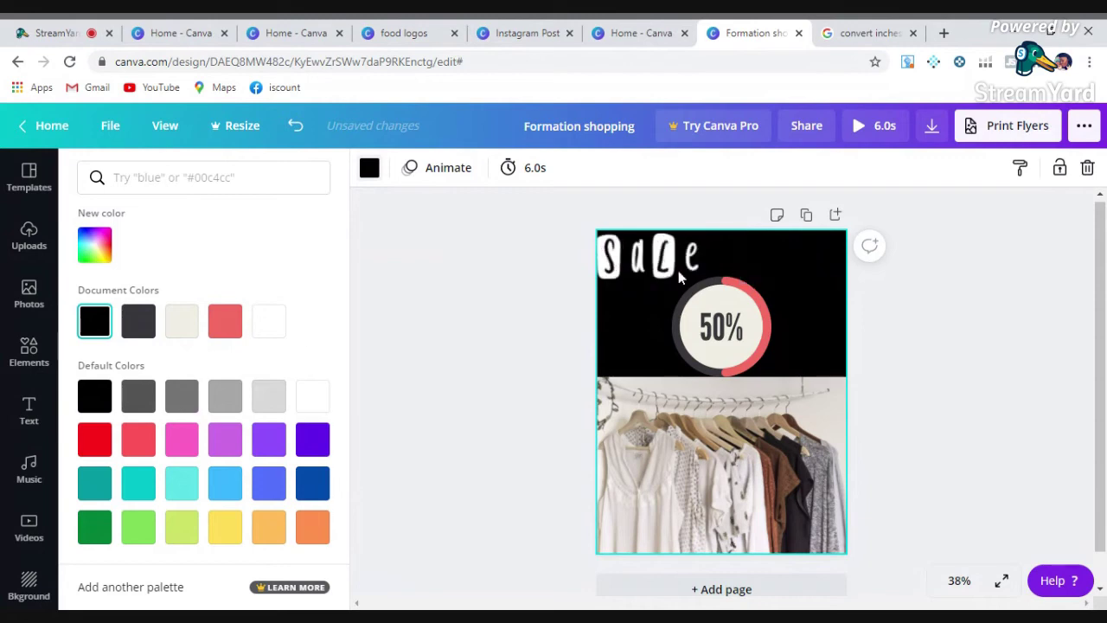
pyautogui.click(138, 321)
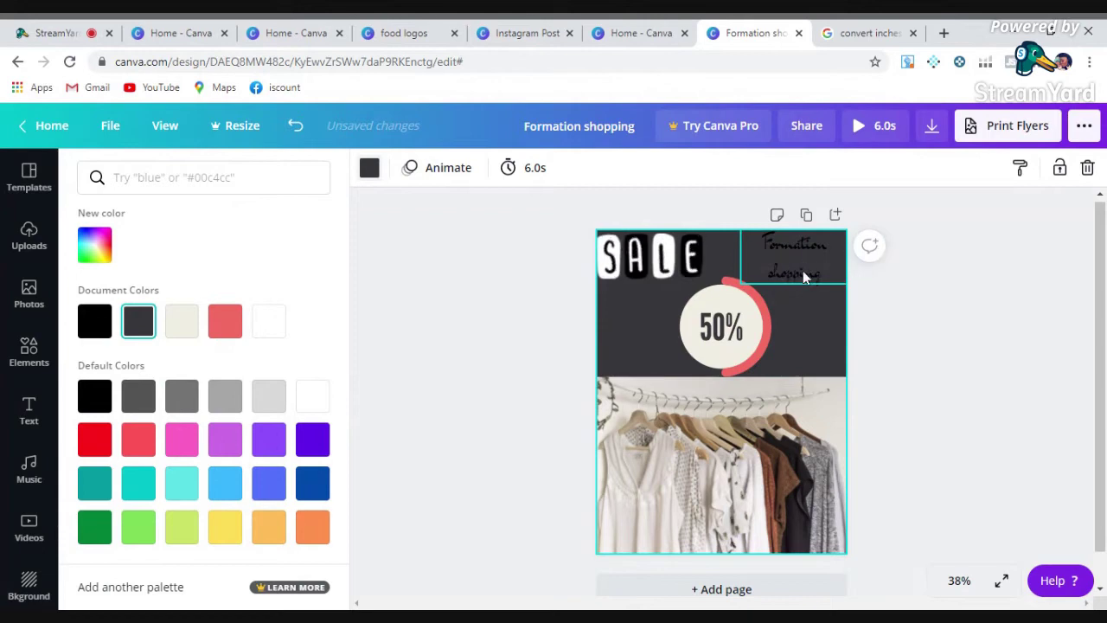
pyautogui.click(182, 322)
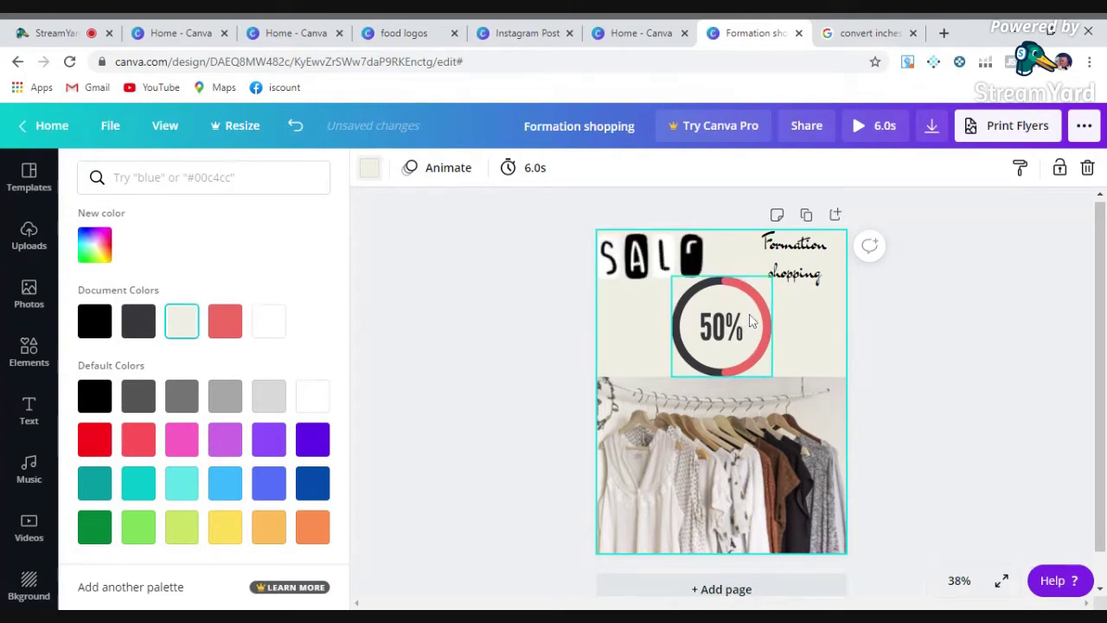
pyautogui.click(271, 329)
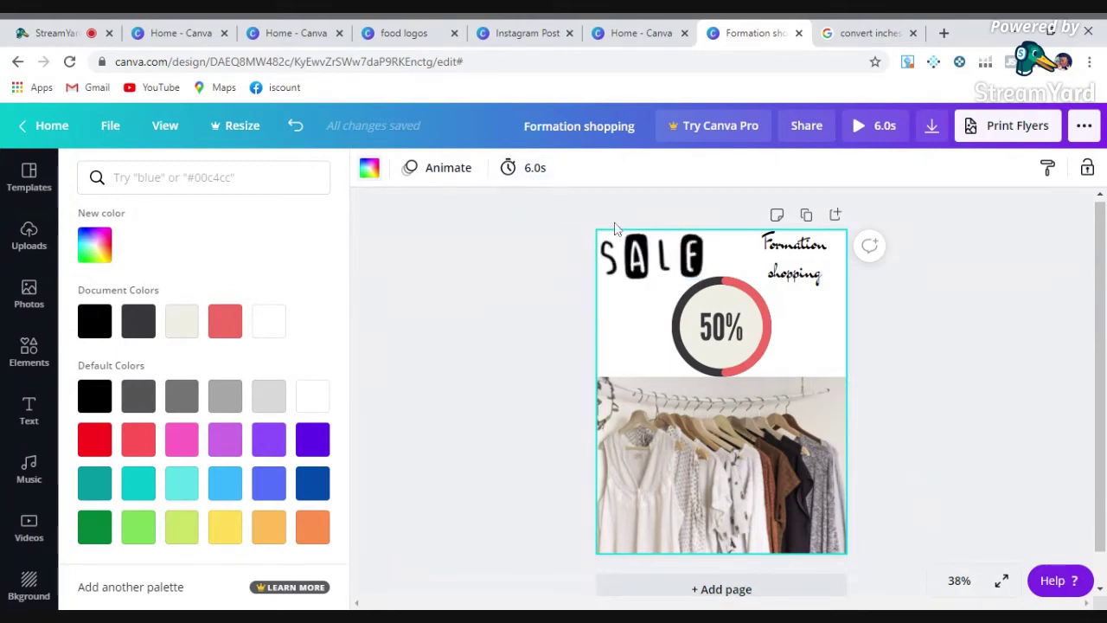
pyautogui.click(688, 258)
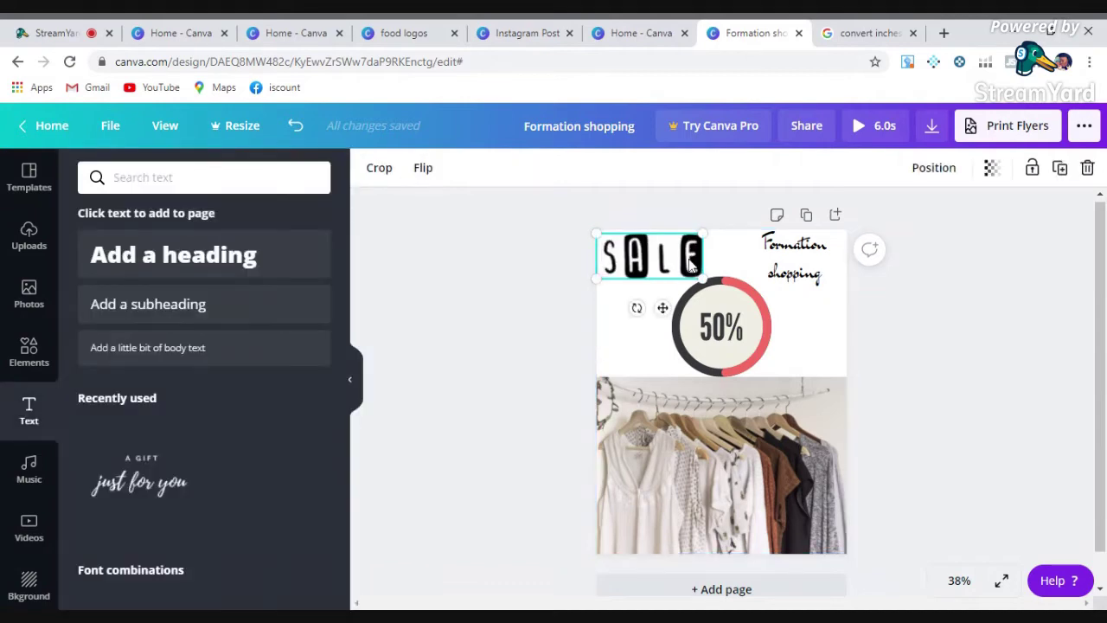
# Step: Delete the SALE lettering, the clothes-rack photo and the 50% circle graphic
pyautogui.press('Delete')
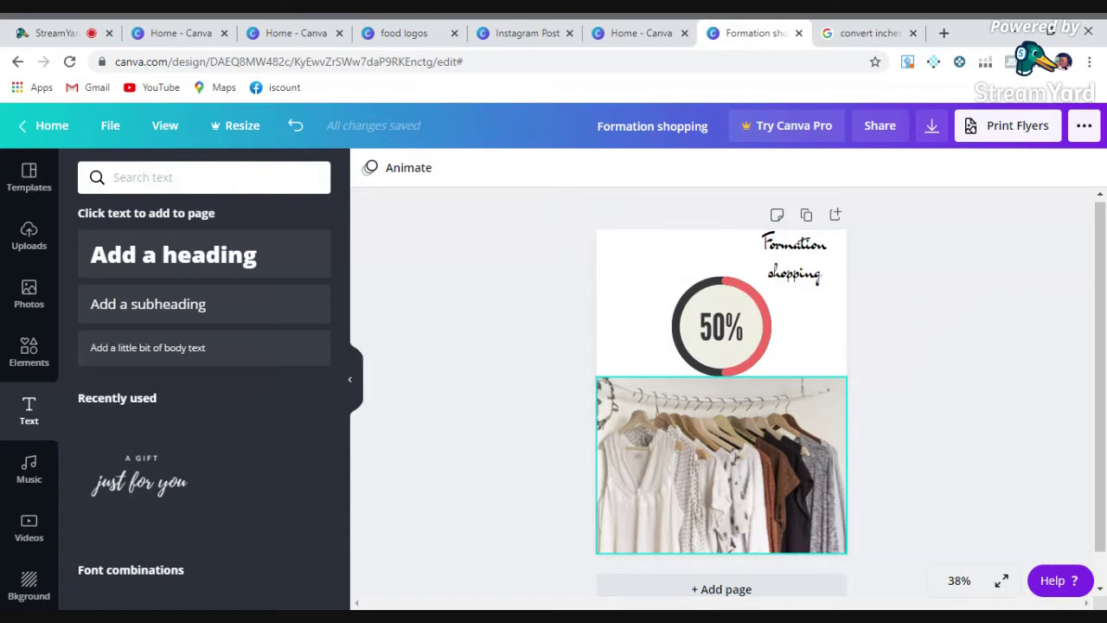
pyautogui.press('Delete')
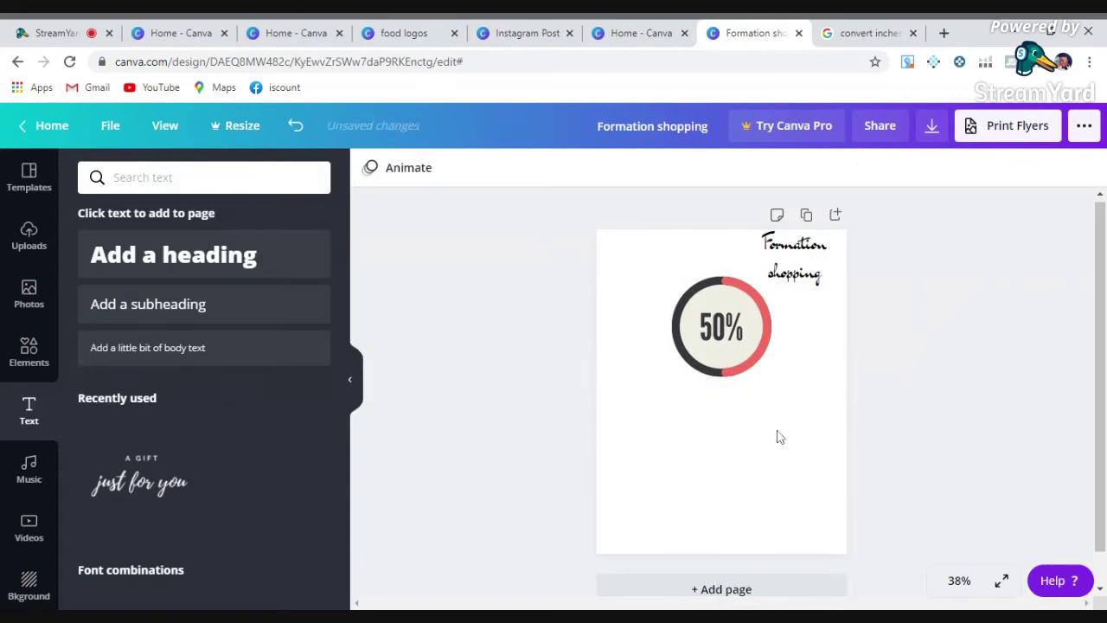
pyautogui.press('Delete')
pyautogui.press('Delete')
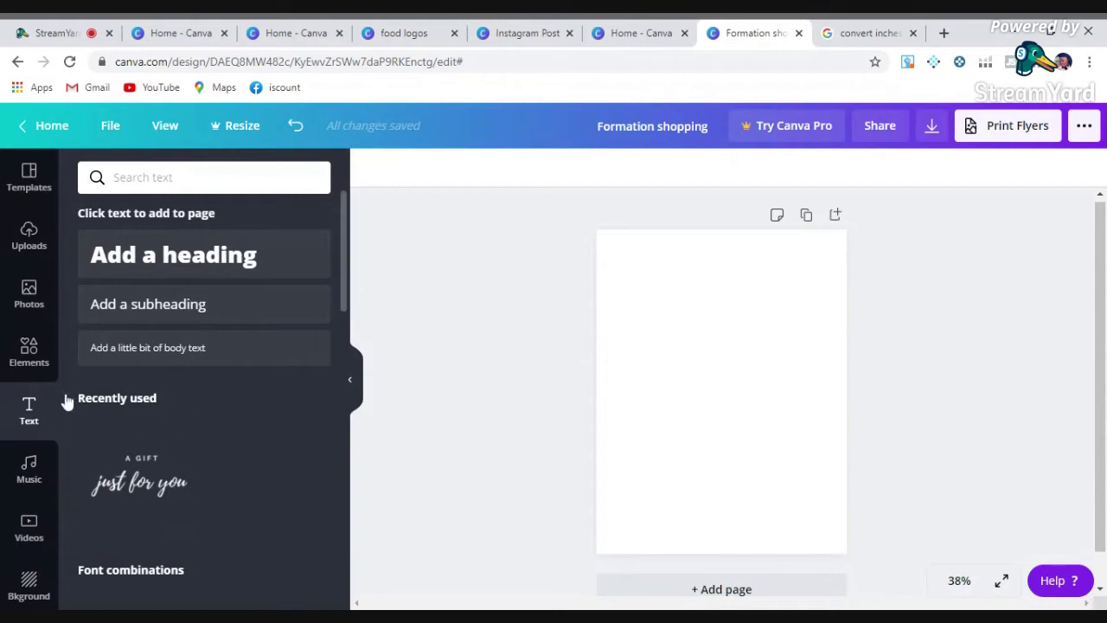
# Step: Add the Shoe Sale graphic from the sale element results and enlarge it to the page width
pyautogui.click(35, 353)
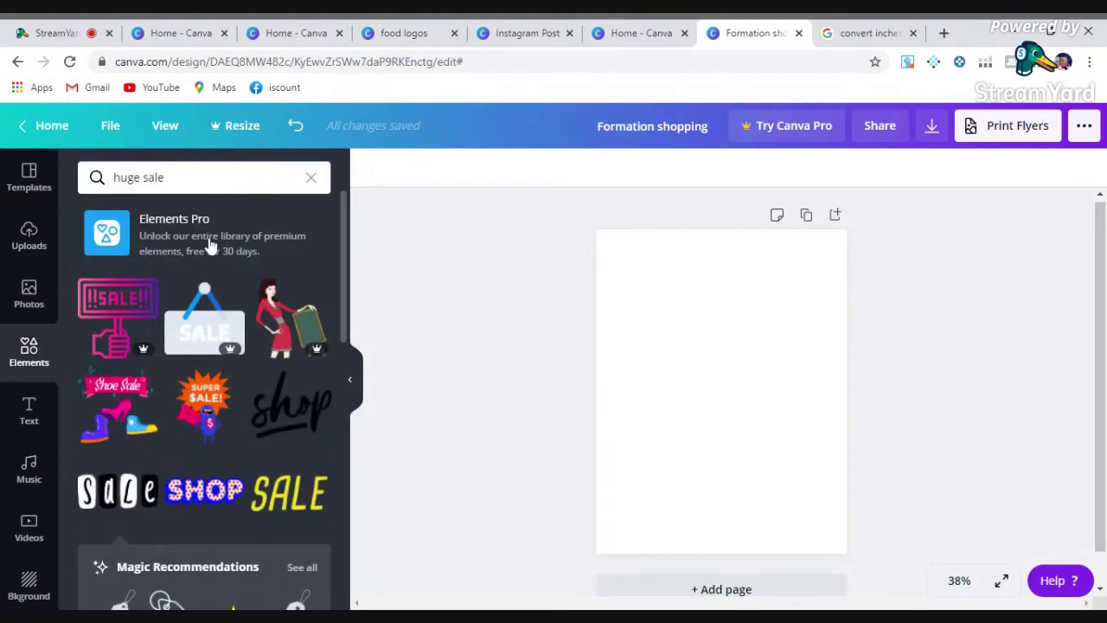
pyautogui.click(130, 391)
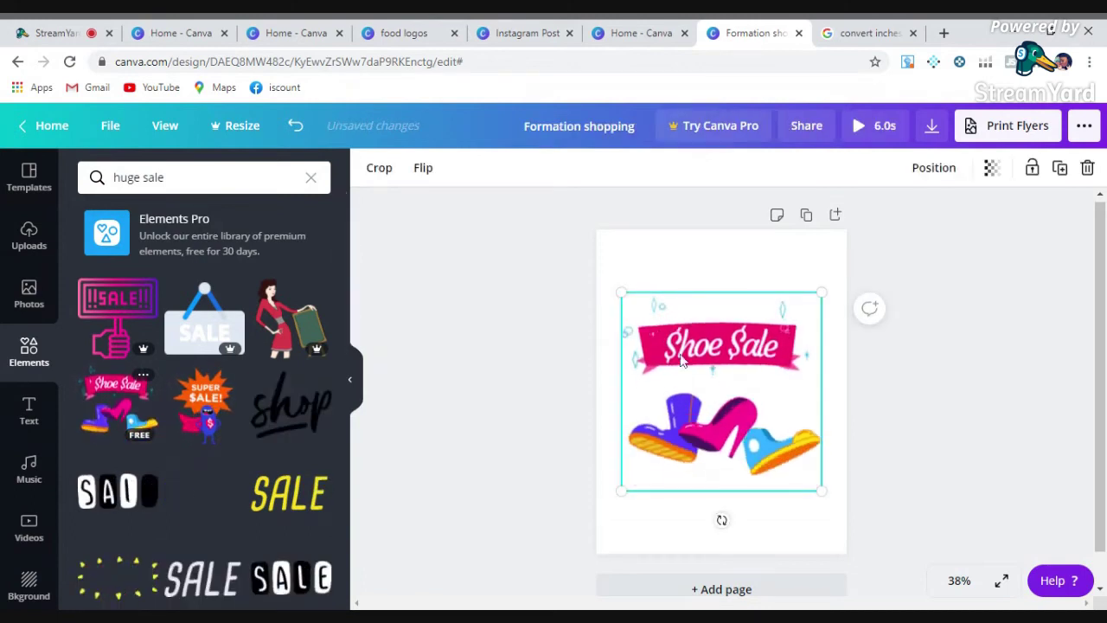
pyautogui.moveTo(621, 291); pyautogui.dragTo(607, 254)
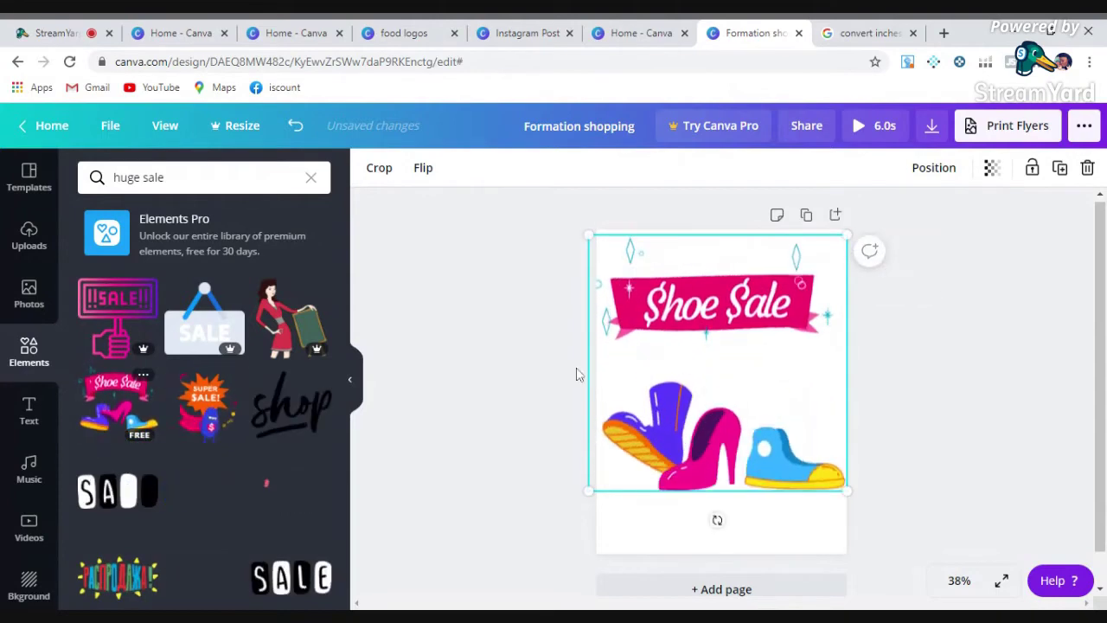
pyautogui.press('Escape')
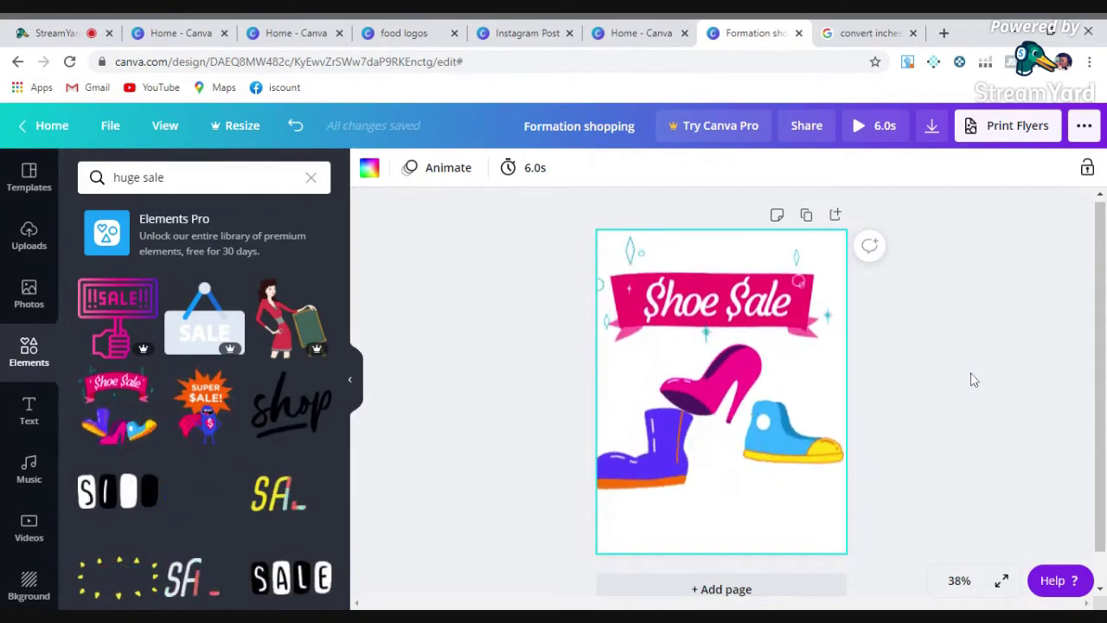
pyautogui.press('Escape')
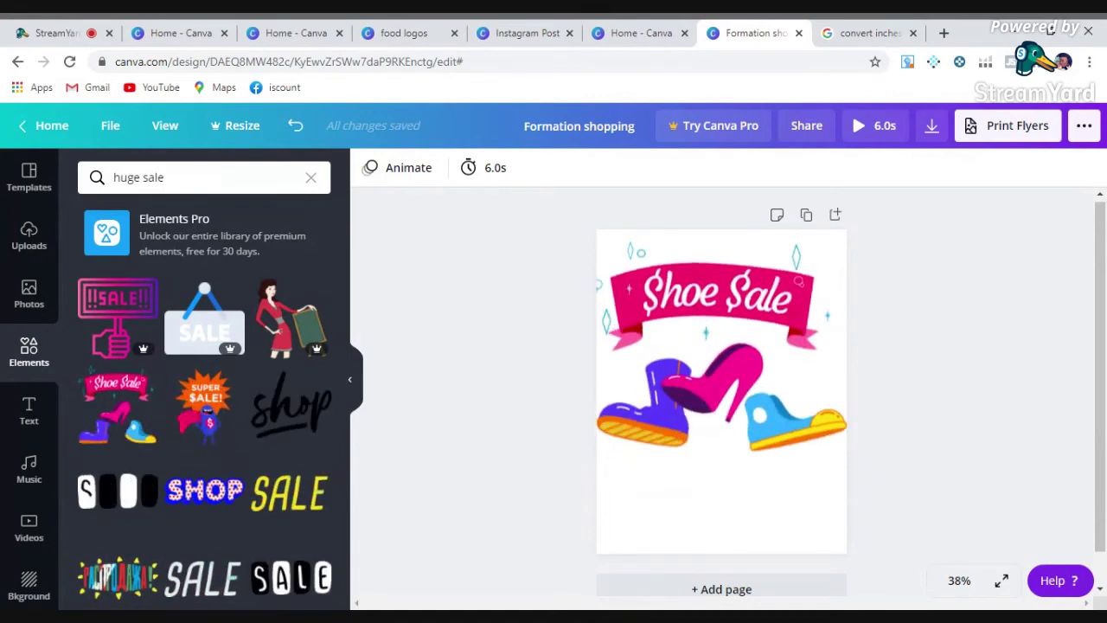
# Step: Add a blank second page, then resize the Shoe Sale graphic to page width and nudge it lower
pyautogui.click(836, 216)
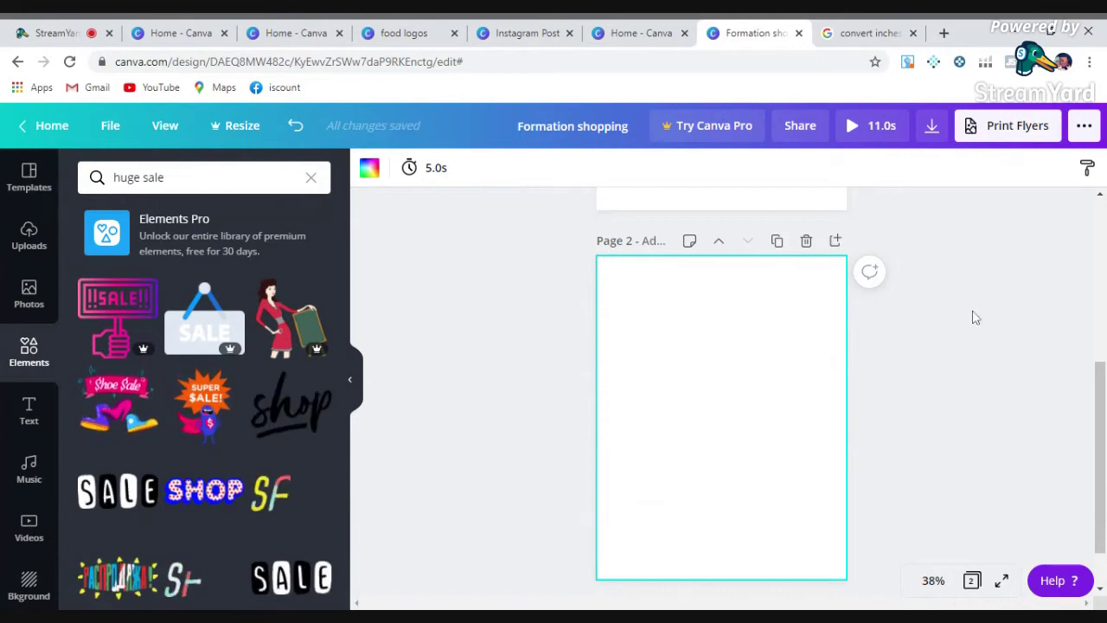
pyautogui.scroll(5, 699, 345)
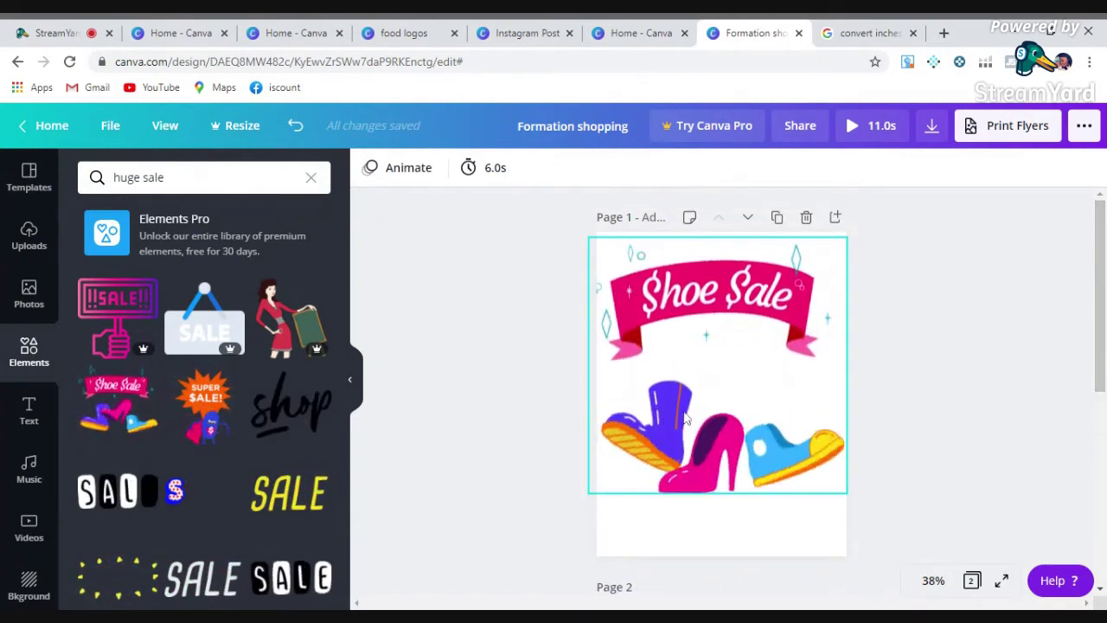
pyautogui.click(699, 345)
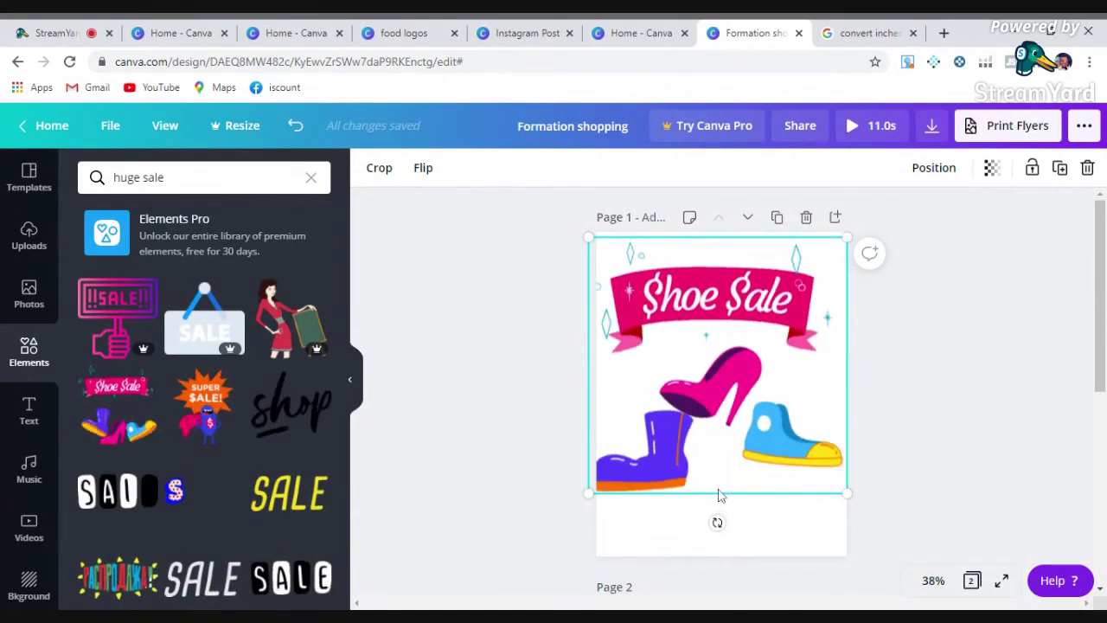
pyautogui.moveTo(595, 495); pyautogui.dragTo(598, 486)
pyautogui.moveTo(711, 483)
pyautogui.mouseDown()
pyautogui.moveTo(721, 486)
pyautogui.moveTo(712, 491)
pyautogui.mouseUp()
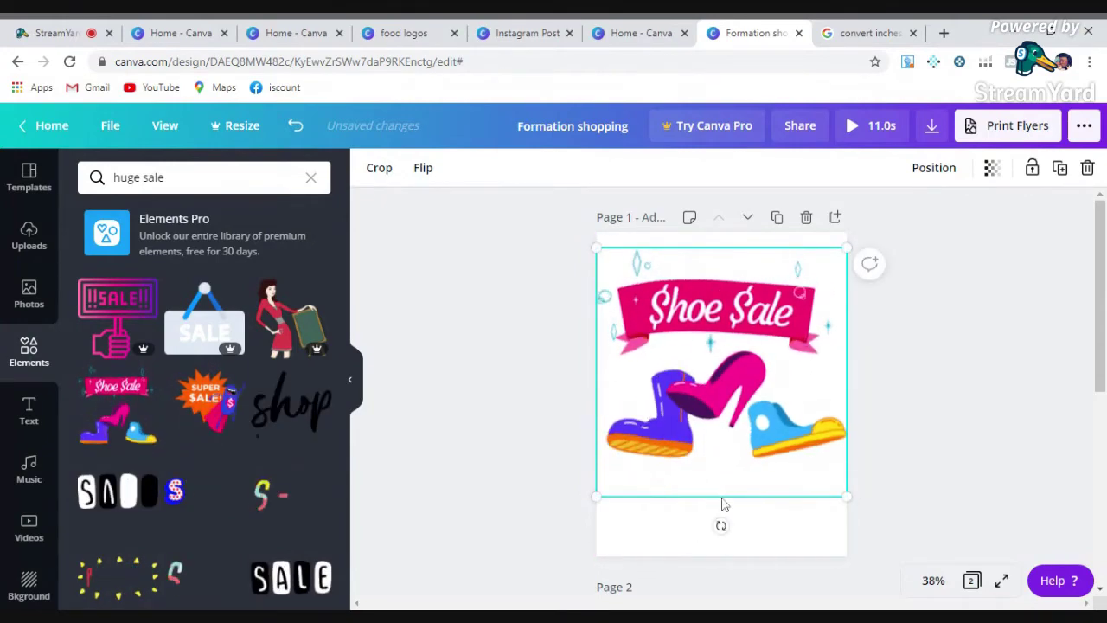
pyautogui.moveTo(848, 513)
pyautogui.mouseDown()
pyautogui.moveTo(851, 541)
pyautogui.moveTo(837, 523)
pyautogui.mouseUp()
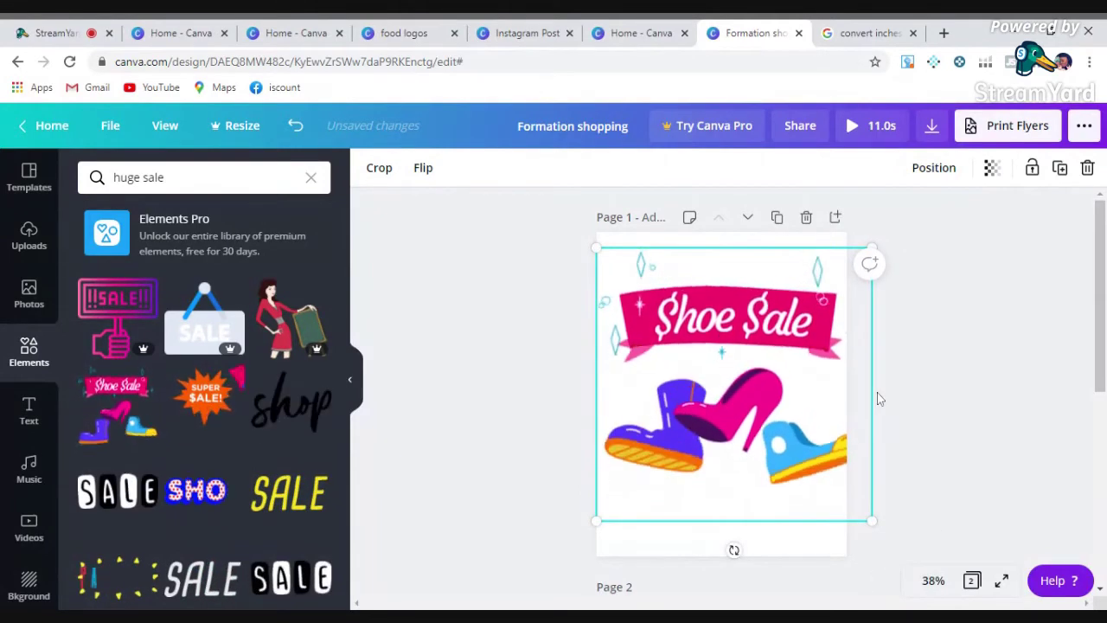
pyautogui.moveTo(871, 520); pyautogui.dragTo(816, 514)
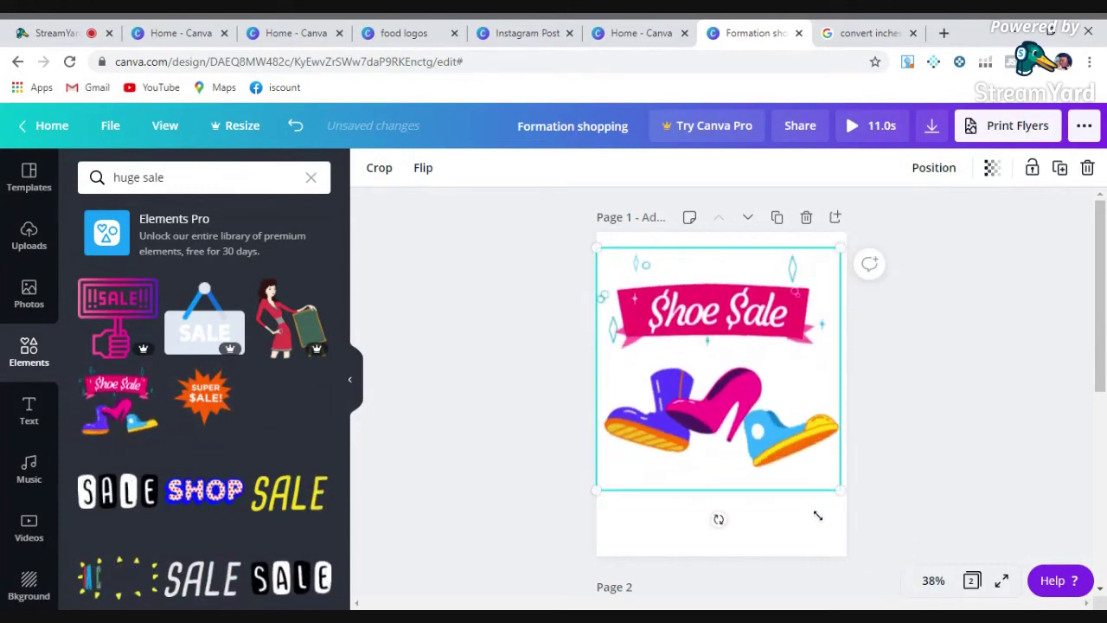
pyautogui.moveTo(839, 492); pyautogui.dragTo(847, 488)
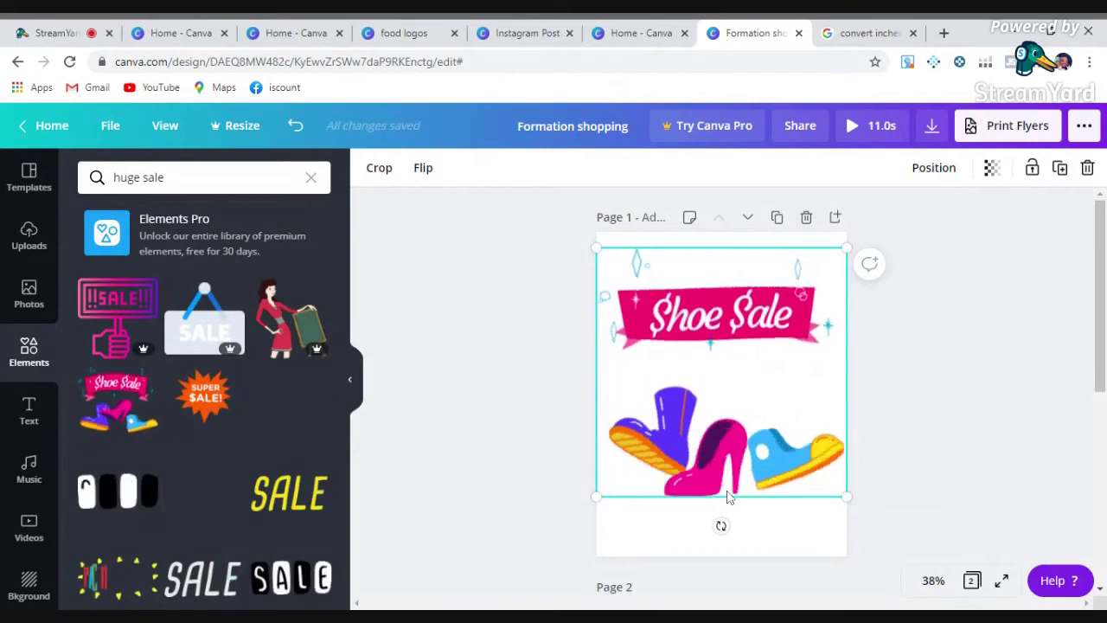
pyautogui.moveTo(749, 310); pyautogui.dragTo(744, 324)
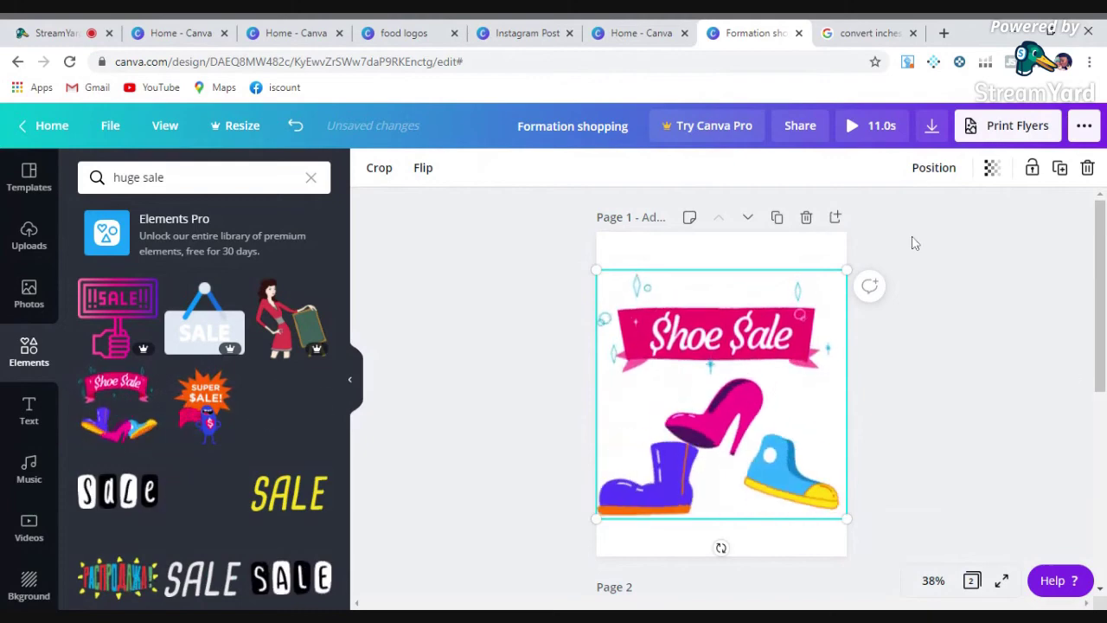
# Step: Play the full-screen preview of the animated flyer and close it
pyautogui.click(857, 131)
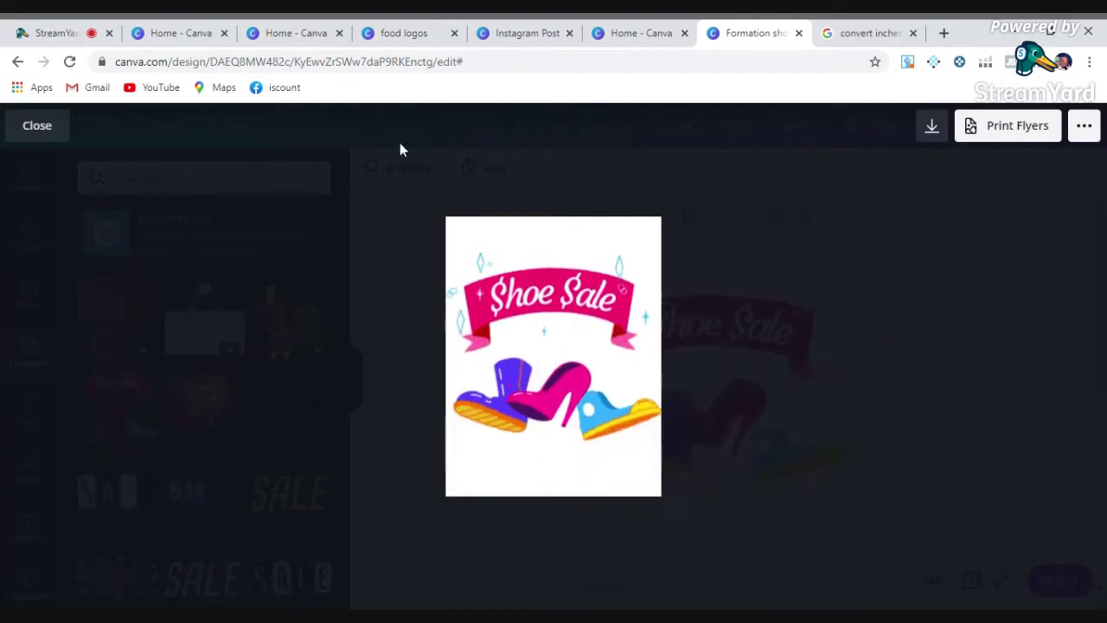
pyautogui.click(39, 128)
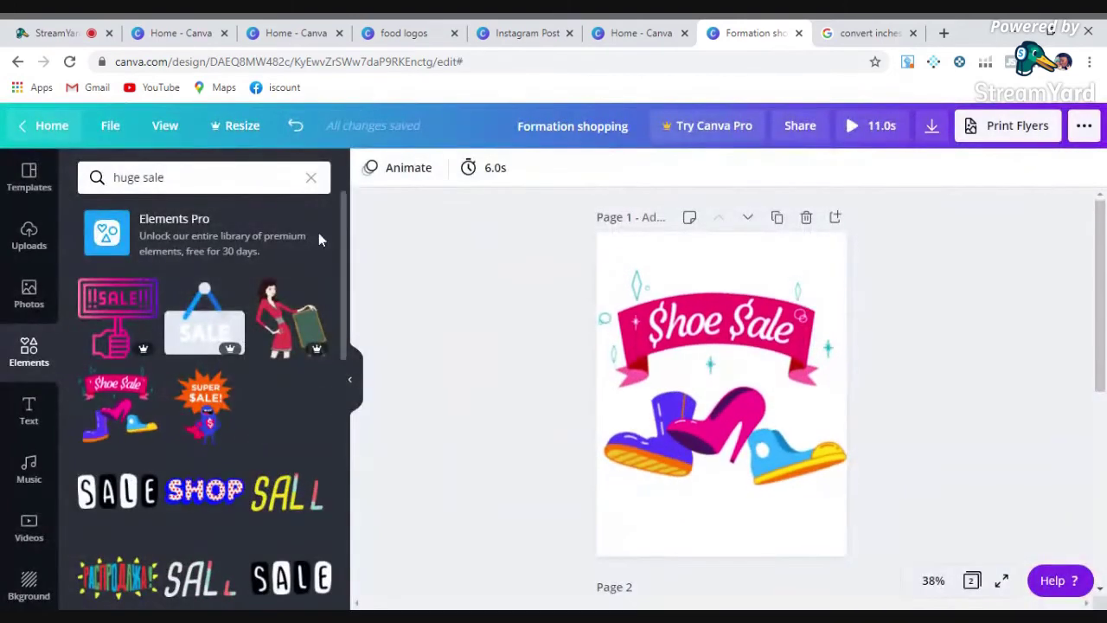
pyautogui.scroll(-4, 880, 403)
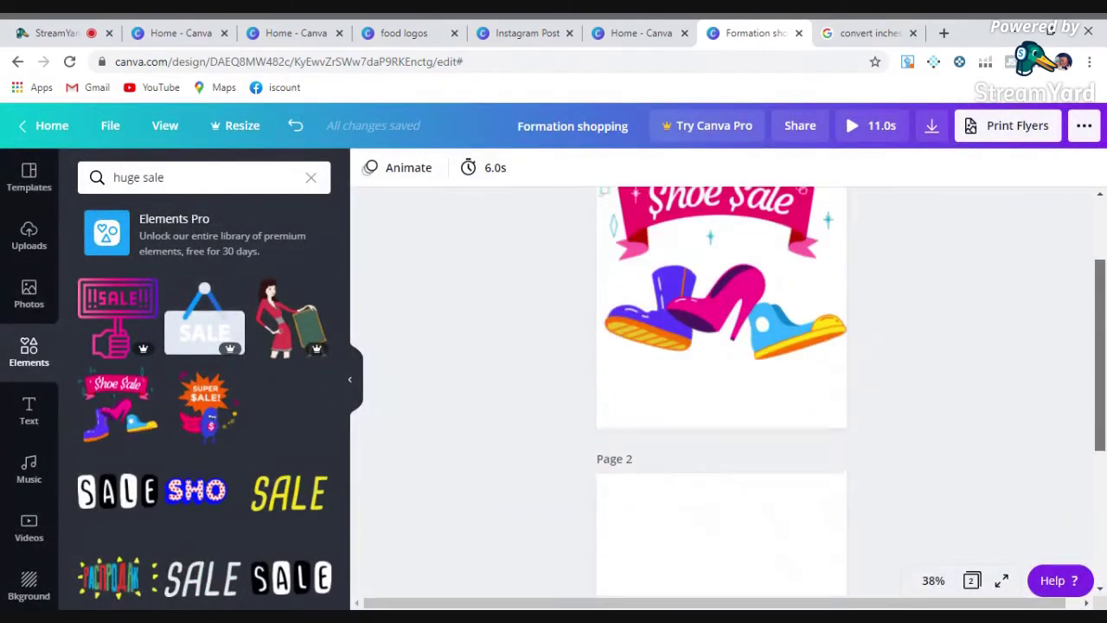
# Step: Select page 2 and search Elements for '50% off' stickers
pyautogui.click(776, 404)
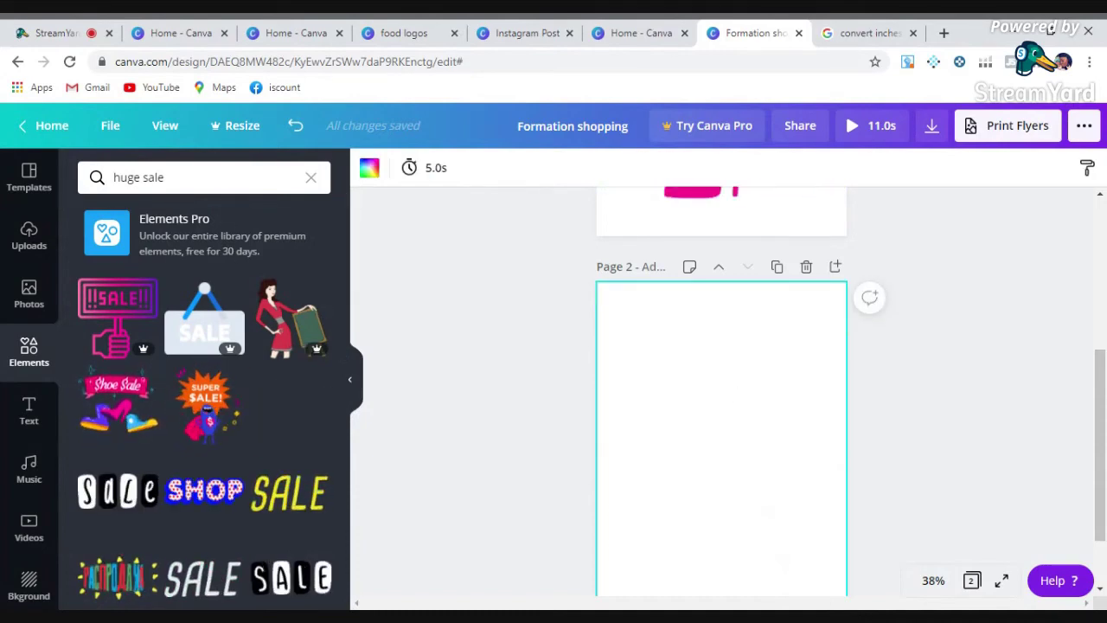
pyautogui.click(311, 178)
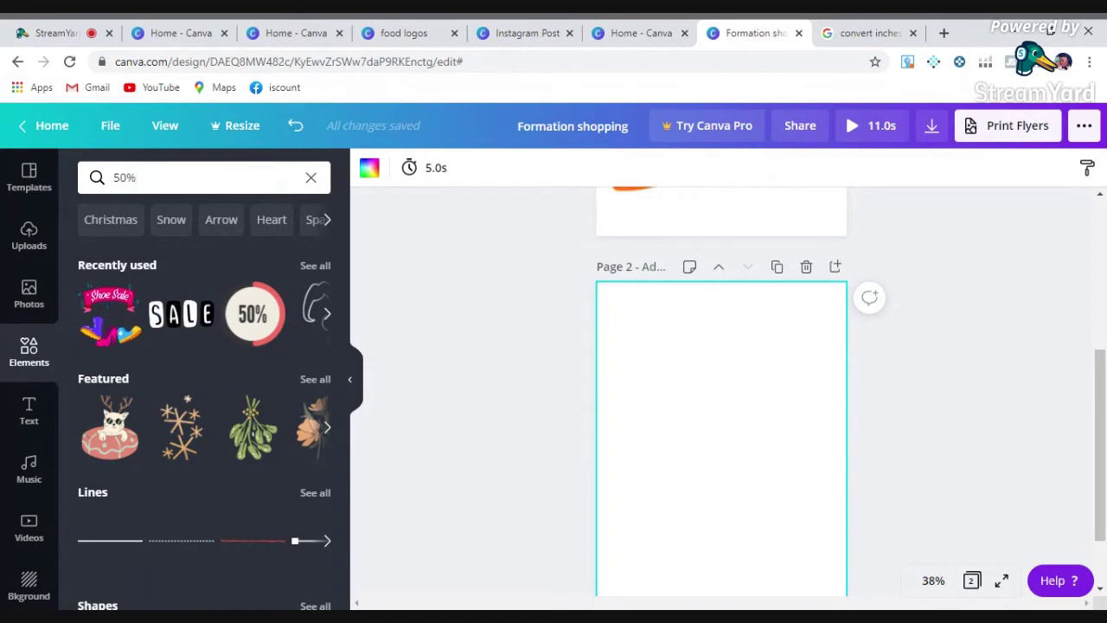
pyautogui.write('50% off')
pyautogui.press('Return')
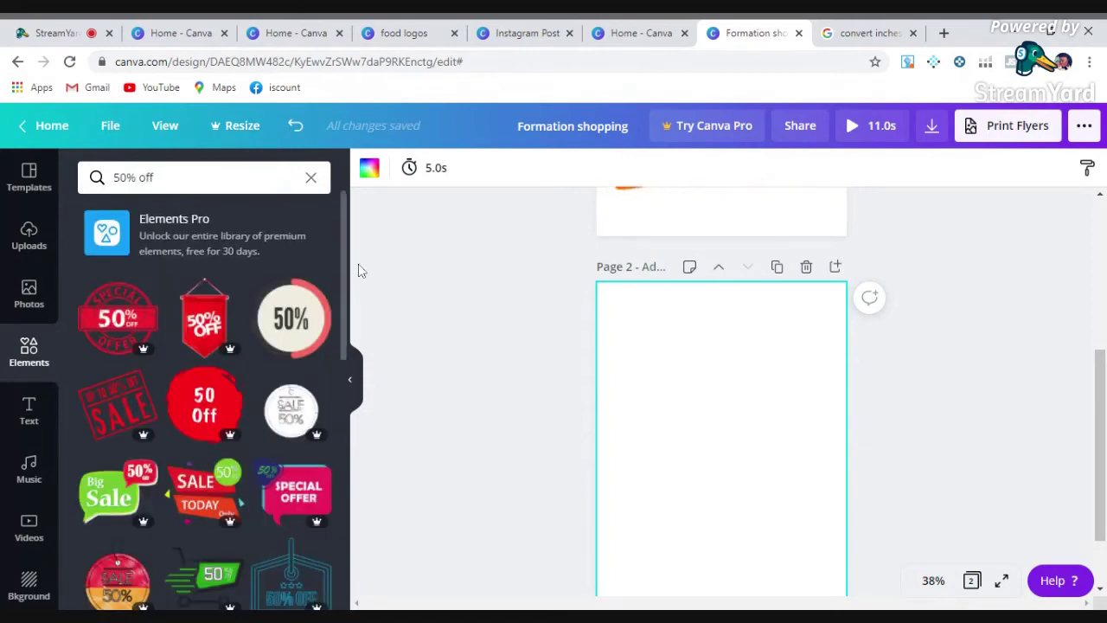
pyautogui.moveTo(344, 227); pyautogui.dragTo(343, 440)
pyautogui.scroll(-3, 343, 390)
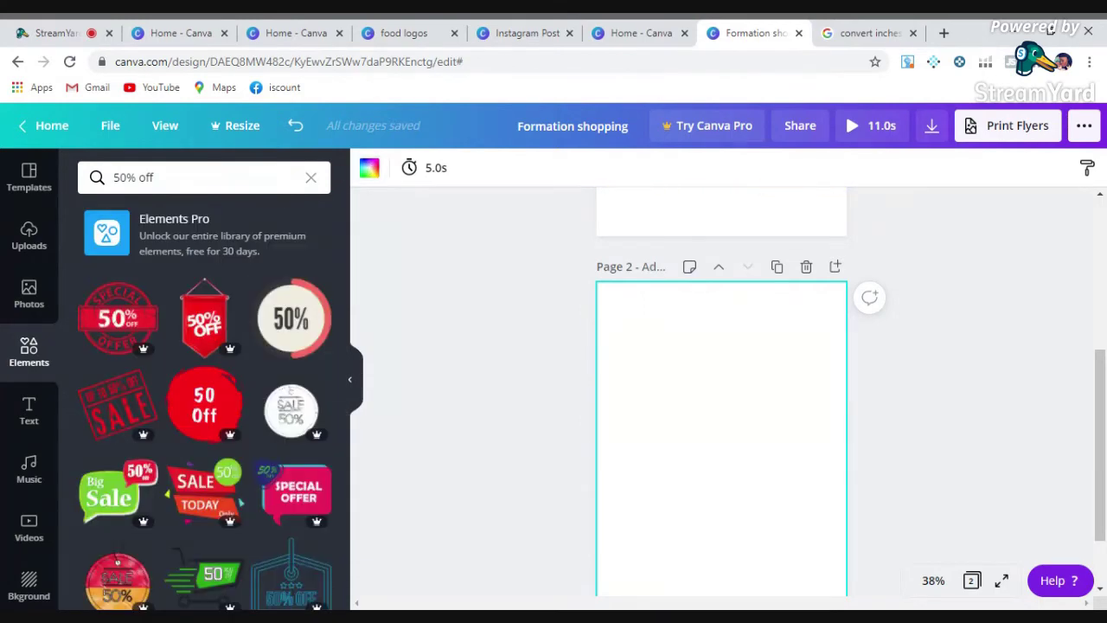
# Step: Search Elements for '10 animated' stickers and browse through the results
pyautogui.click(207, 178)
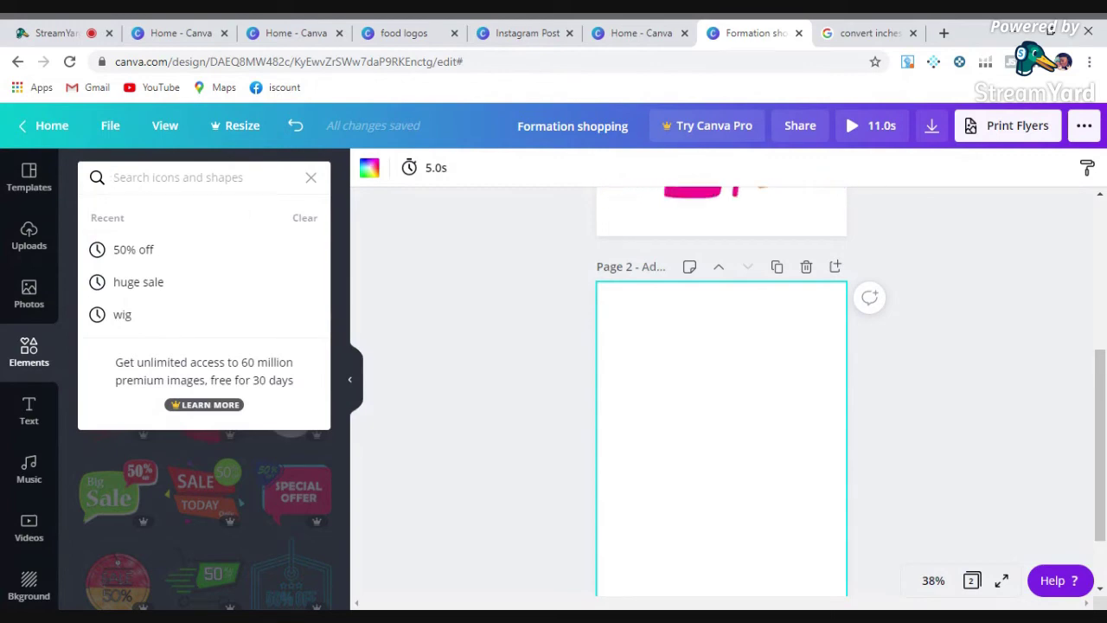
pyautogui.write('10')
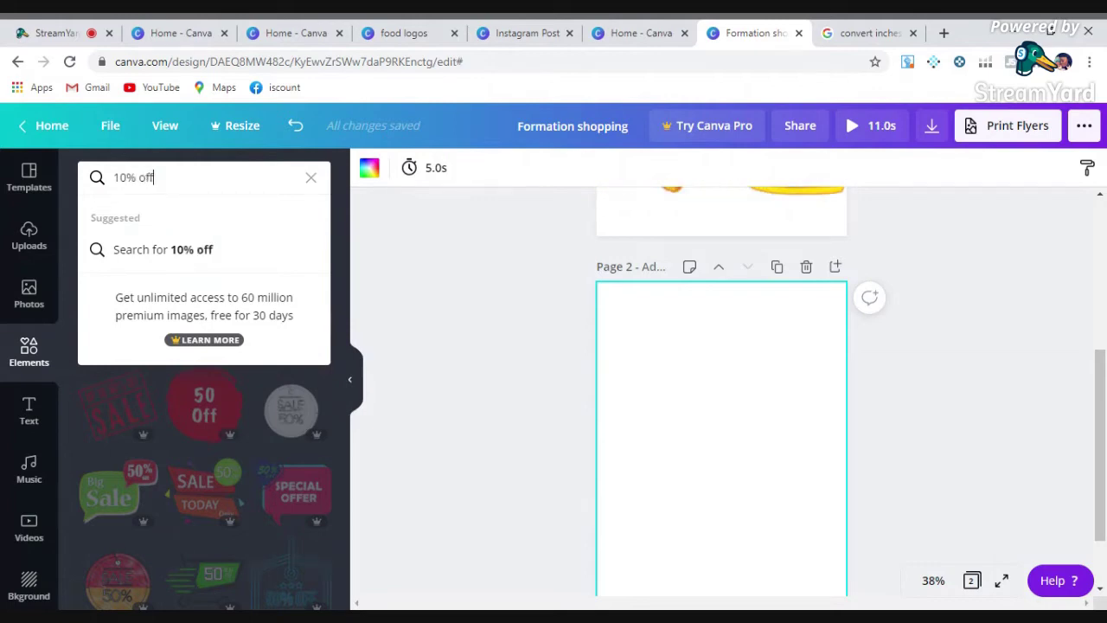
pyautogui.press('Return')
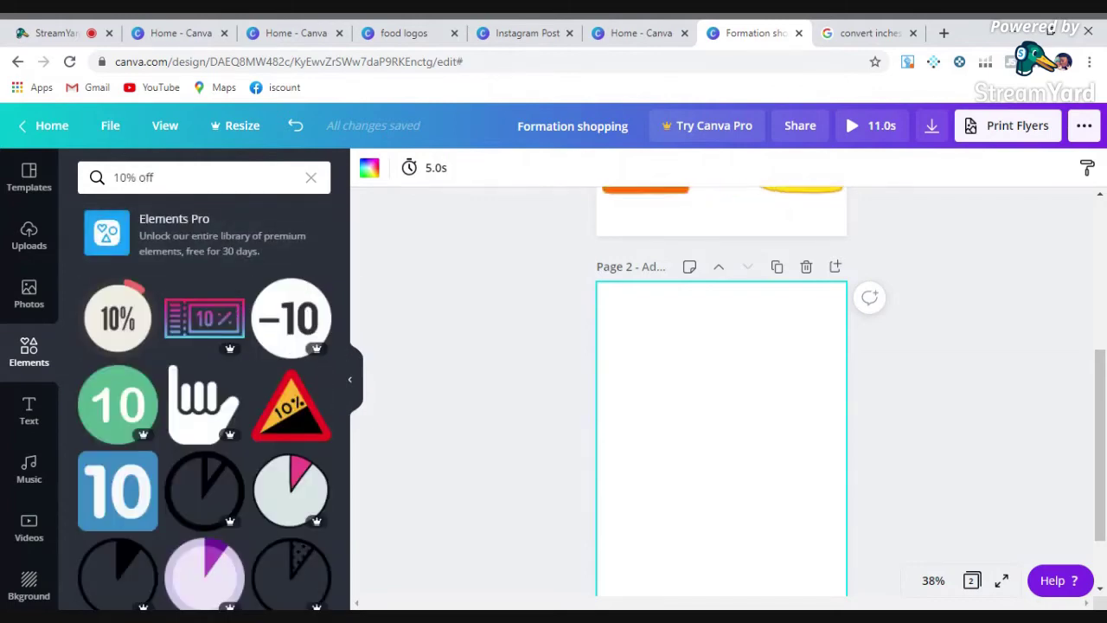
pyautogui.write('animated')
pyautogui.press('Return')
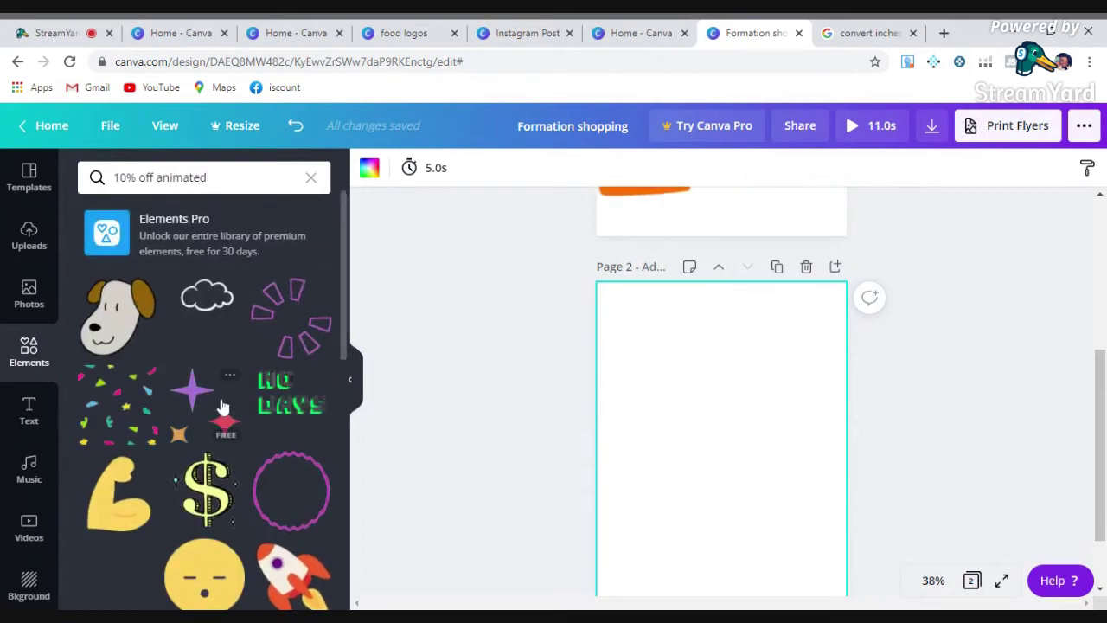
pyautogui.moveTo(344, 289); pyautogui.dragTo(342, 383)
pyautogui.scroll(-3, 342, 383)
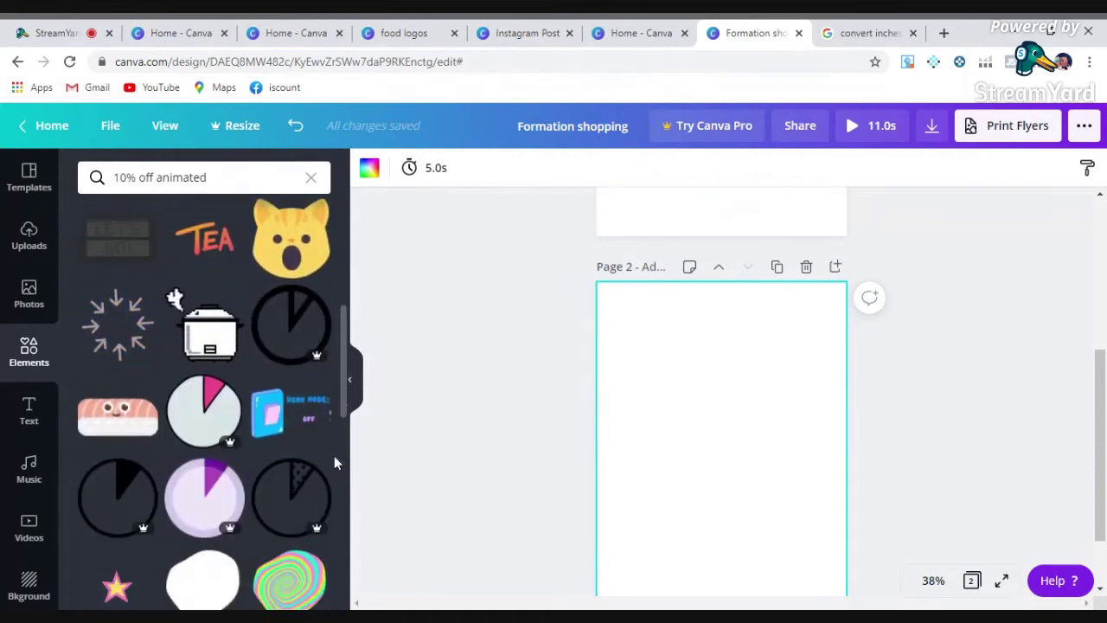
pyautogui.moveTo(344, 383); pyautogui.dragTo(343, 474)
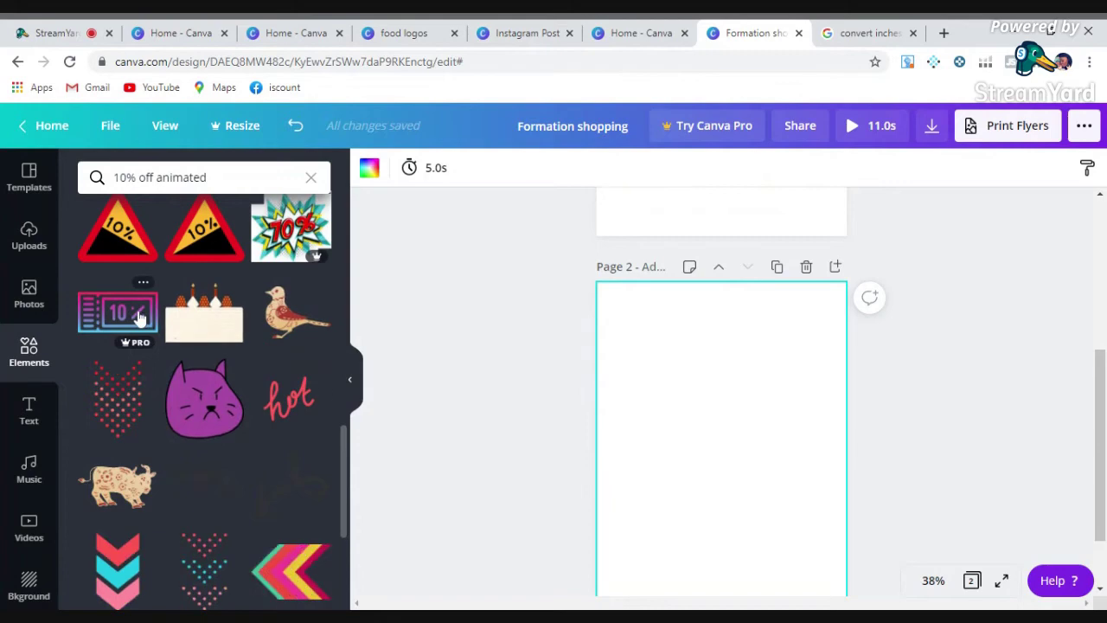
pyautogui.moveTo(345, 481); pyautogui.dragTo(353, 563)
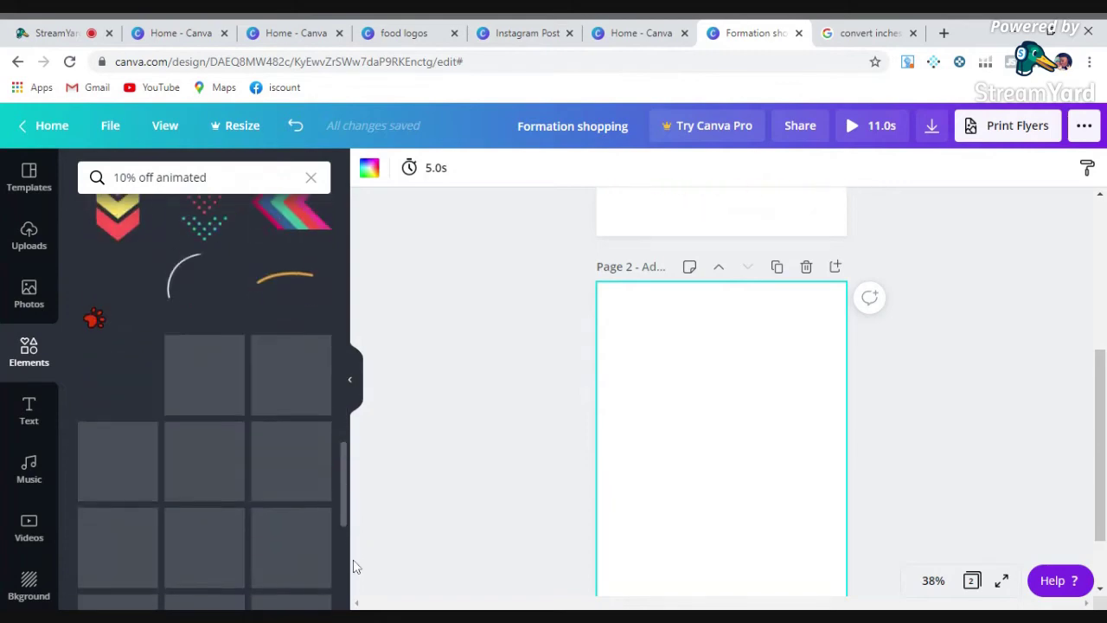
pyautogui.scroll(-5, 255, 438)
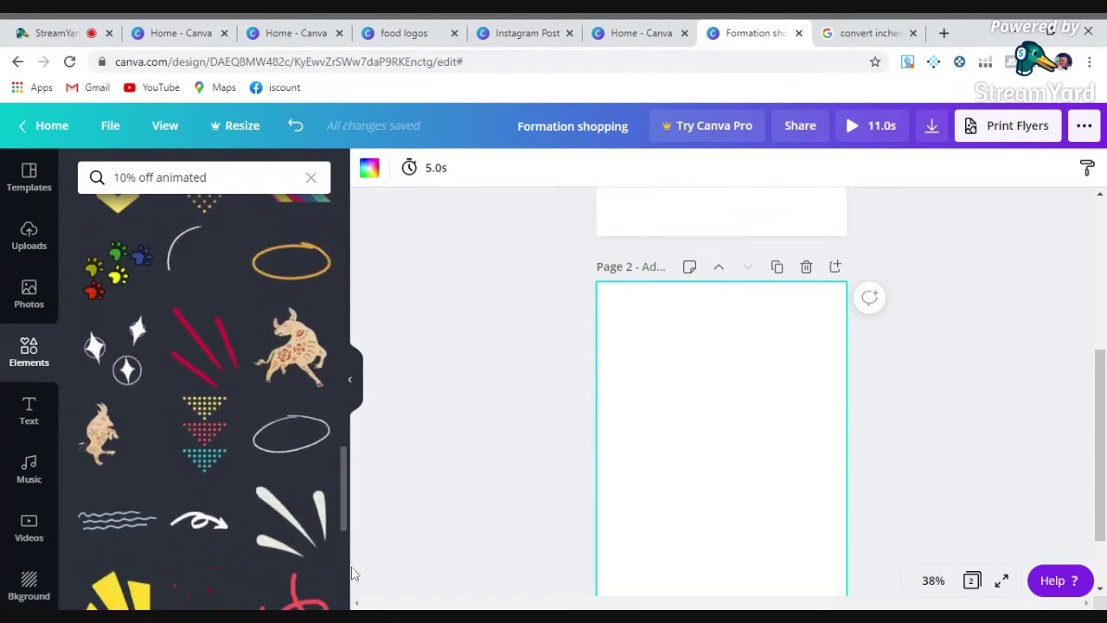
pyautogui.scroll(2, 345, 597)
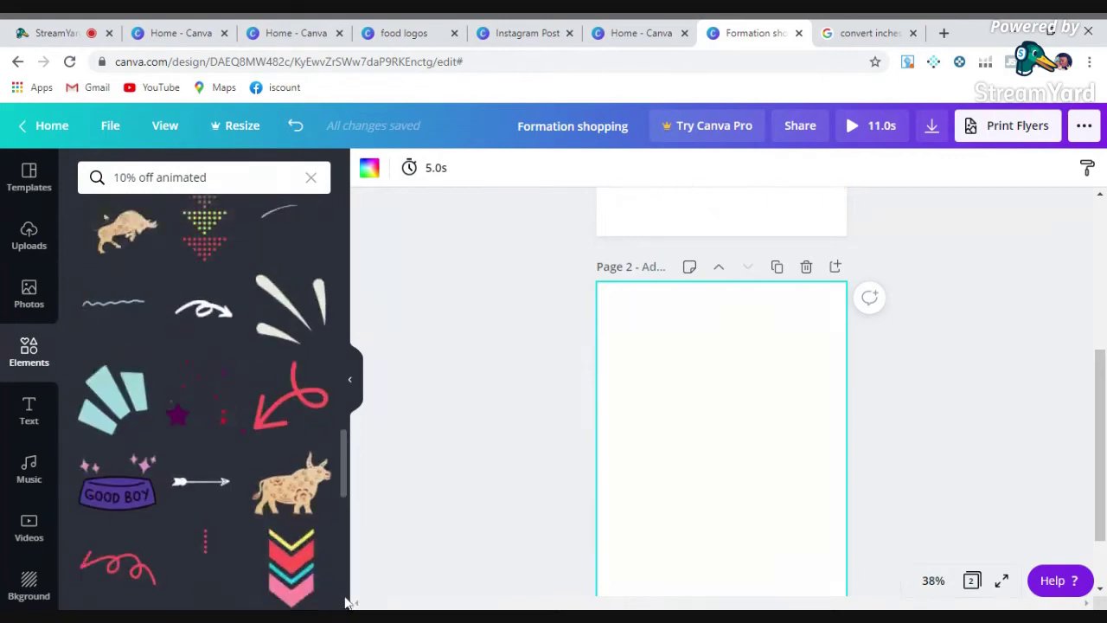
pyautogui.moveTo(344, 461); pyautogui.dragTo(362, 166)
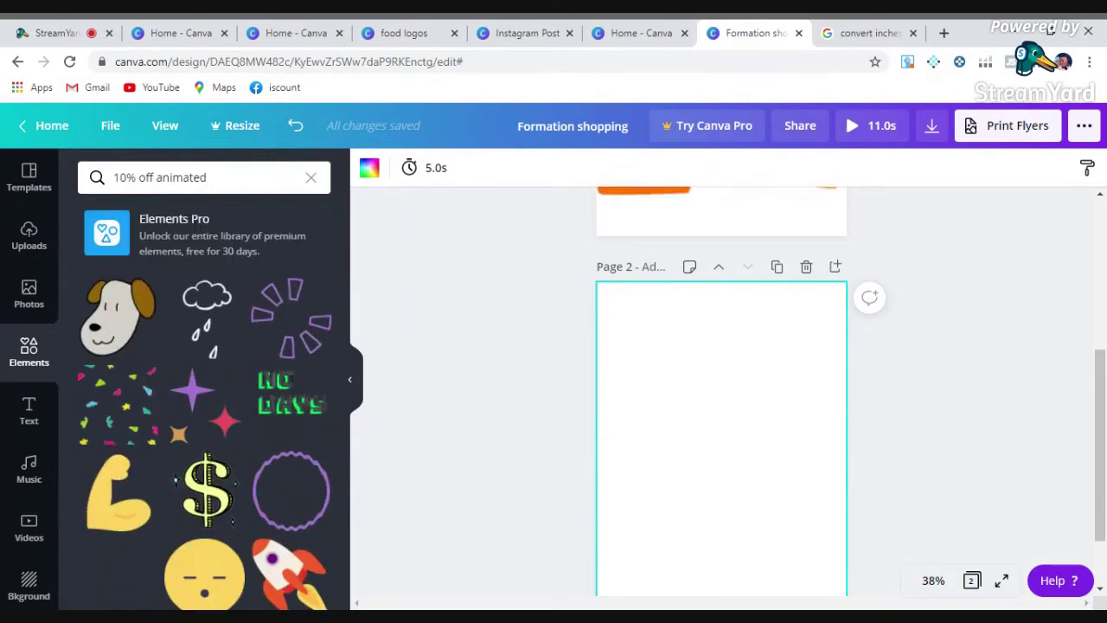
# Step: Search for animated logos, then change the search to animated elements
pyautogui.hotkey('ctrl', 'a')
pyautogui.press('BackSpace')
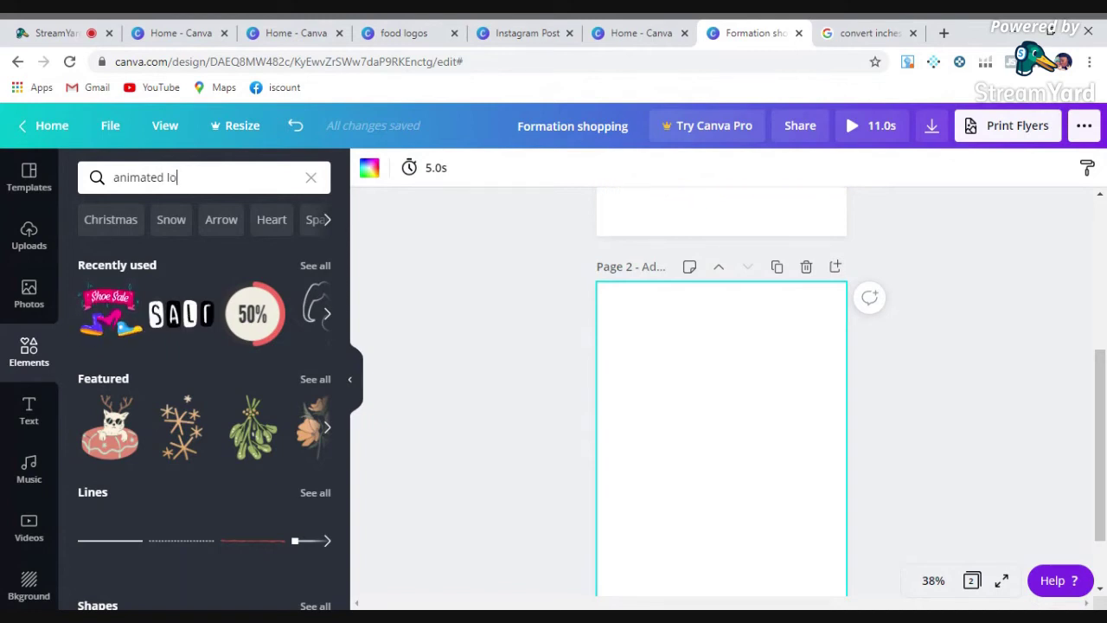
pyautogui.press('Return')
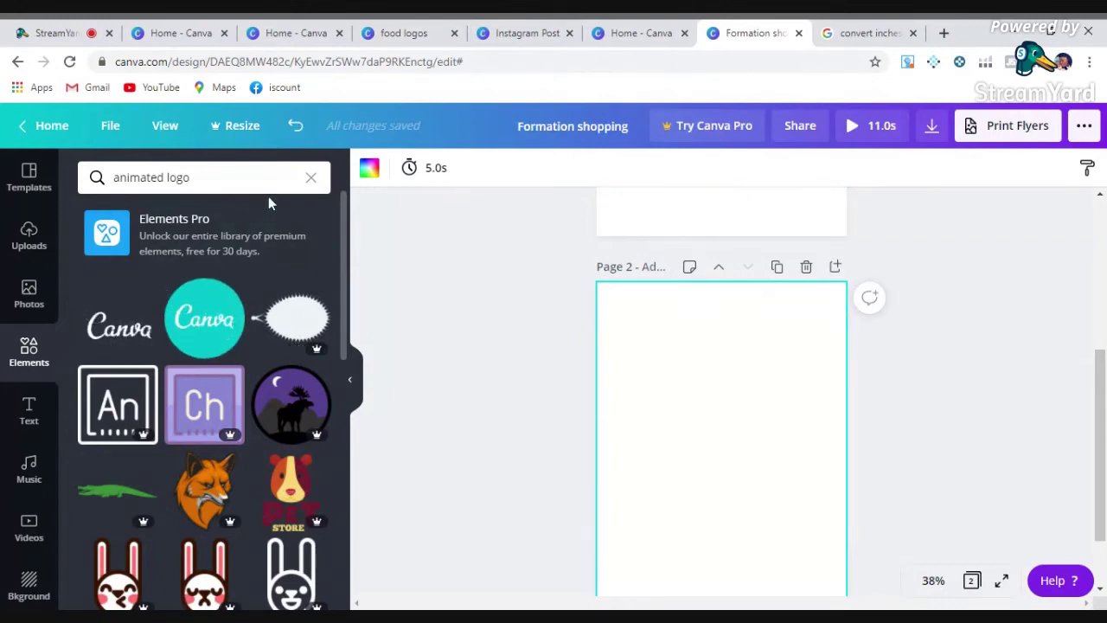
pyautogui.click(251, 177)
pyautogui.press('BackSpace')
pyautogui.press('BackSpace')
pyautogui.press('BackSpace')
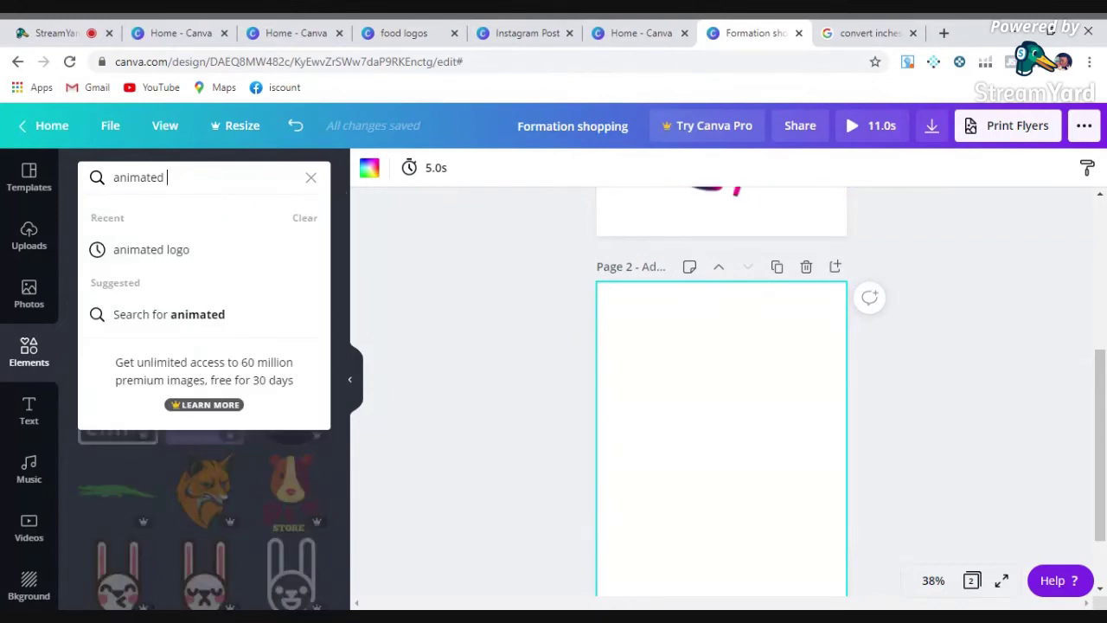
pyautogui.write('element')
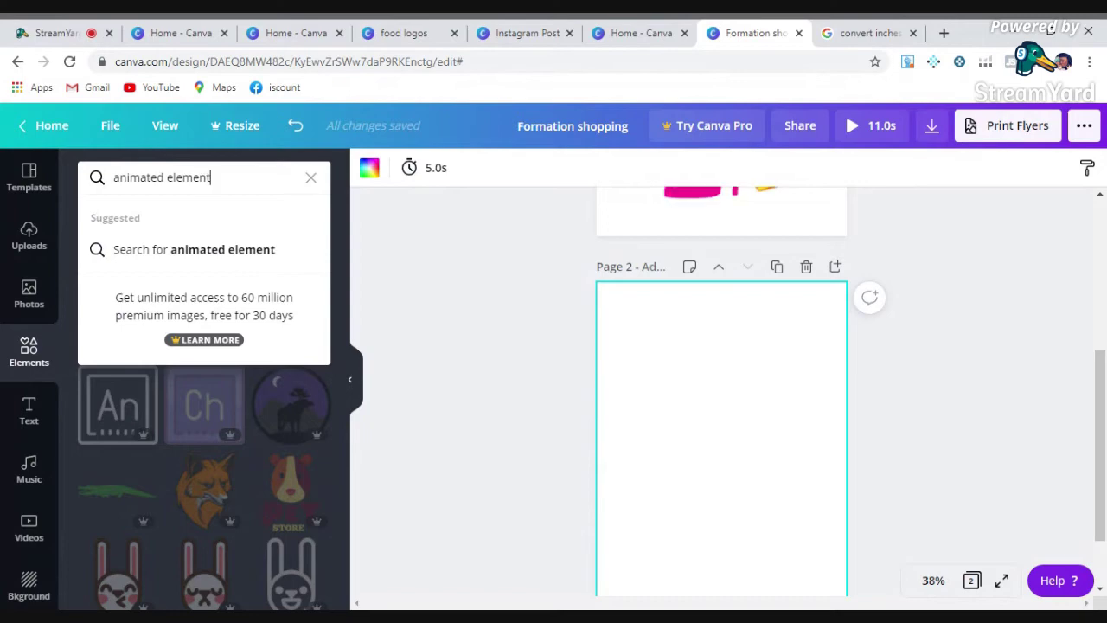
pyautogui.press('Return')
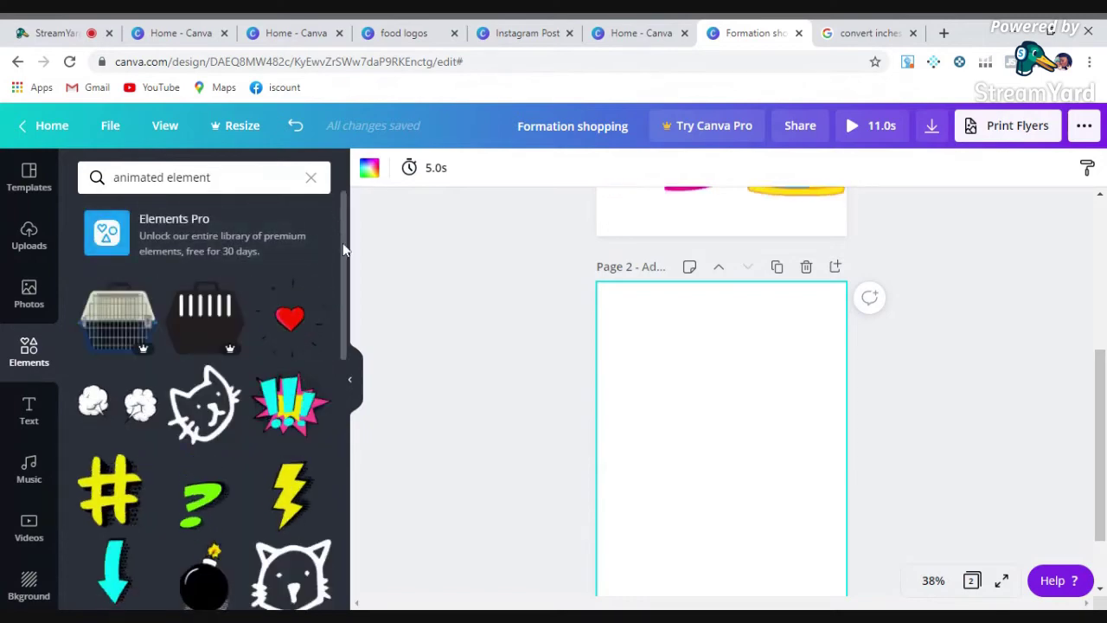
pyautogui.moveTo(345, 253); pyautogui.dragTo(345, 355)
# Step: Add the cyan down-arrow sticker, shrink it, and centre it near the top of page 2
pyautogui.click(117, 449)
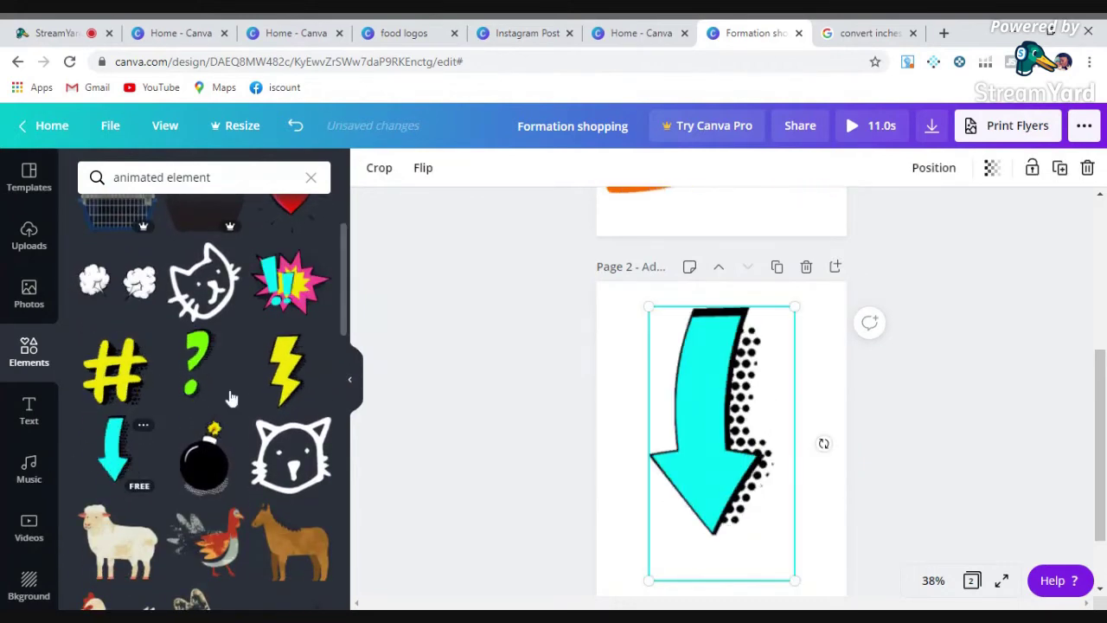
pyautogui.moveTo(796, 579); pyautogui.dragTo(766, 426)
pyautogui.moveTo(702, 383); pyautogui.dragTo(722, 366)
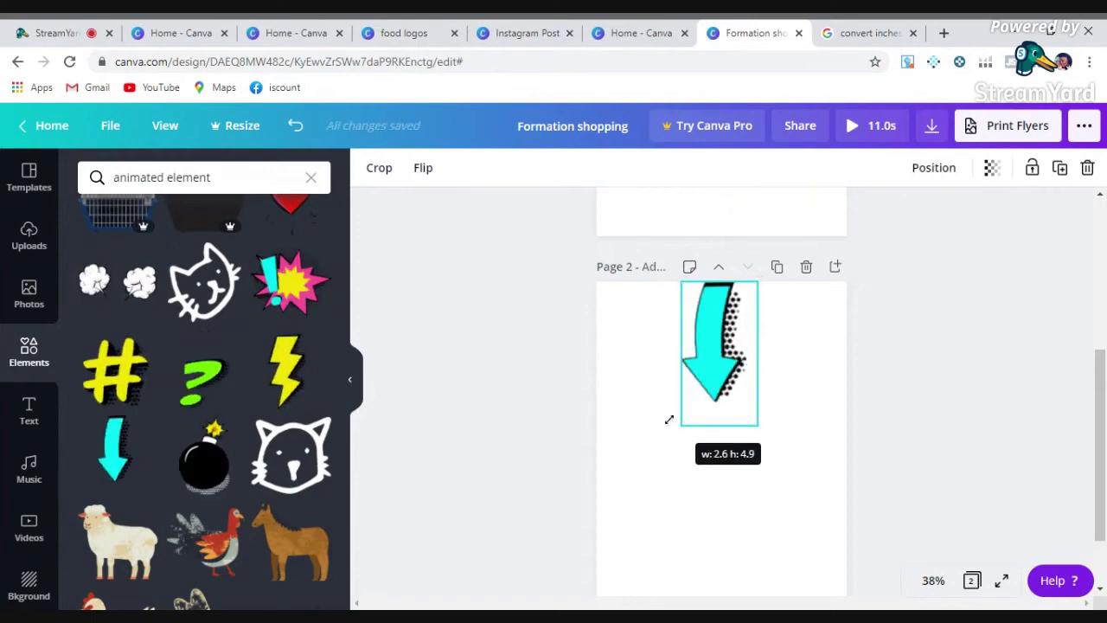
pyautogui.click(787, 490)
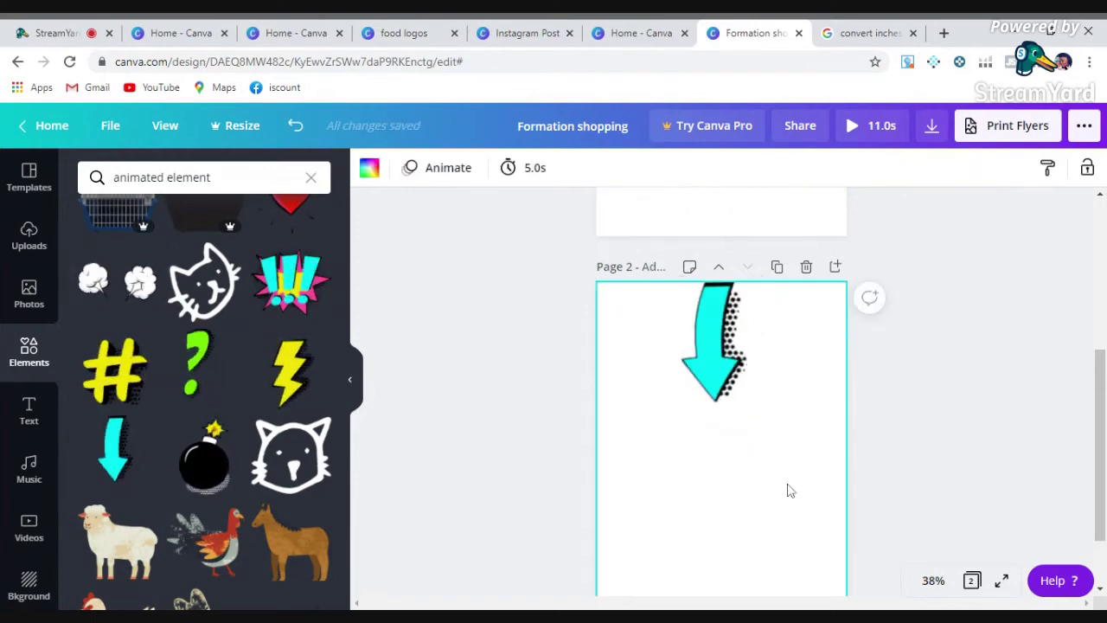
pyautogui.click(956, 506)
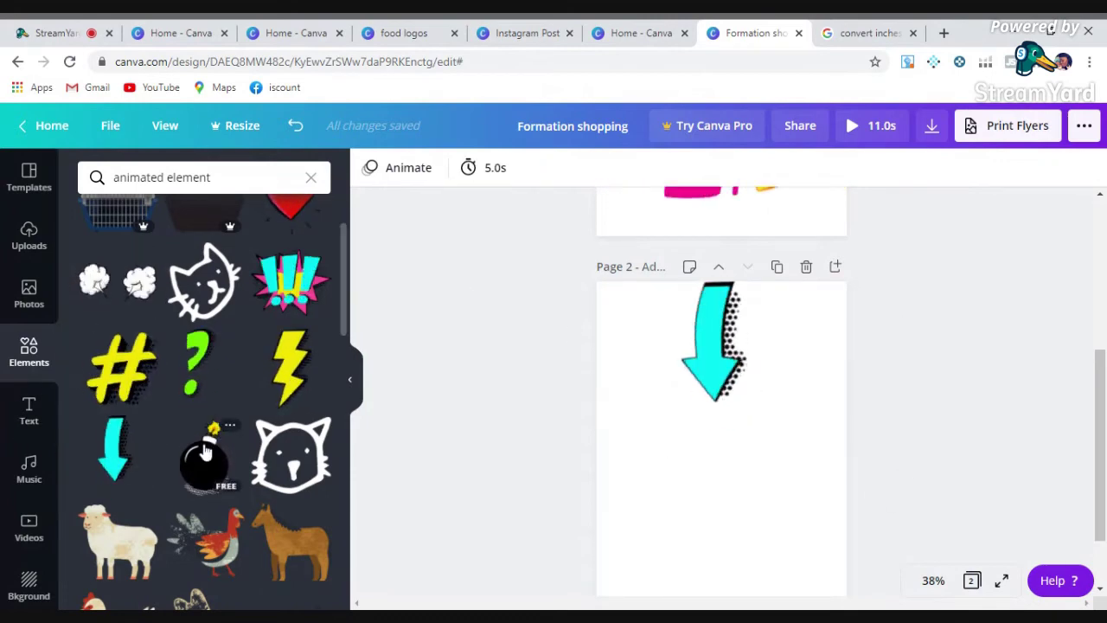
pyautogui.moveTo(341, 291); pyautogui.dragTo(353, 75)
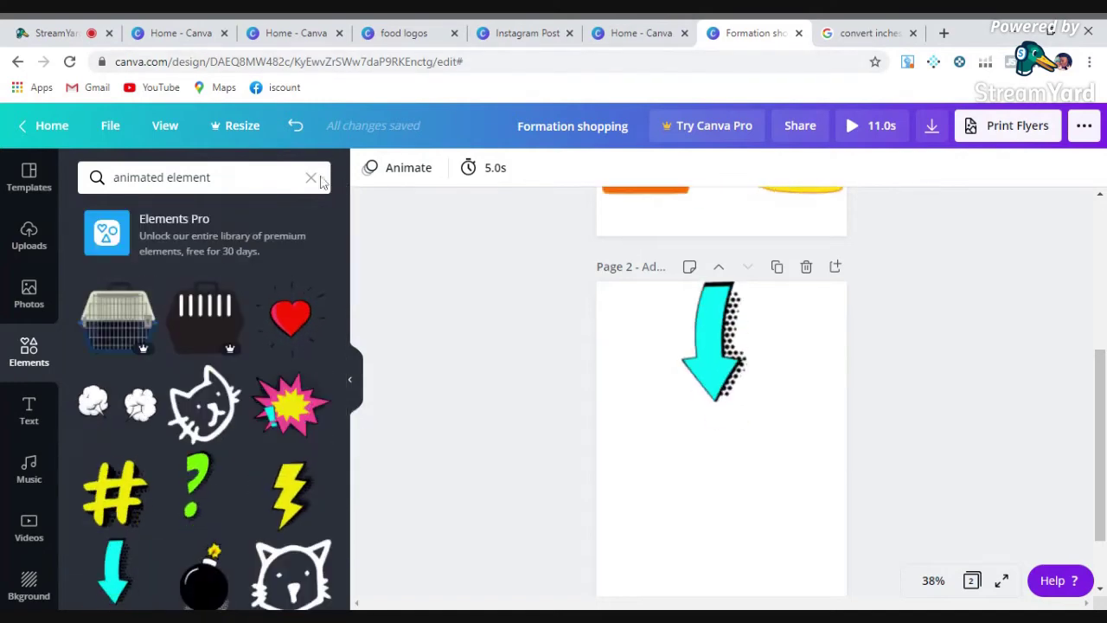
# Step: Search Elements for 'discount animated' stickers
pyautogui.tripleClick(240, 181)
pyautogui.press('BackSpace')
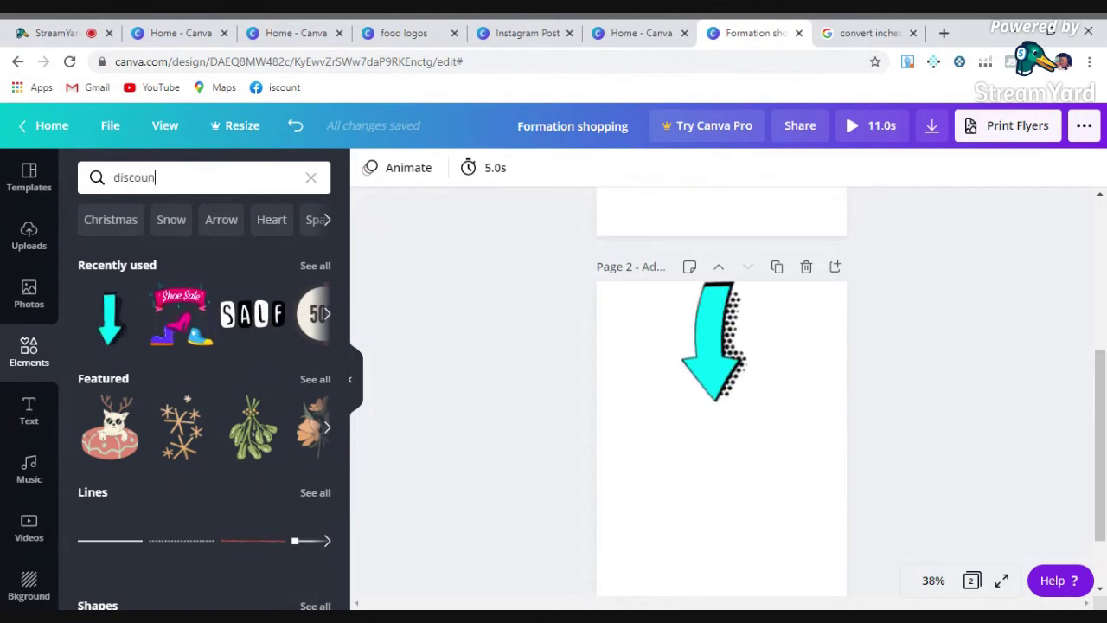
pyautogui.press('Return')
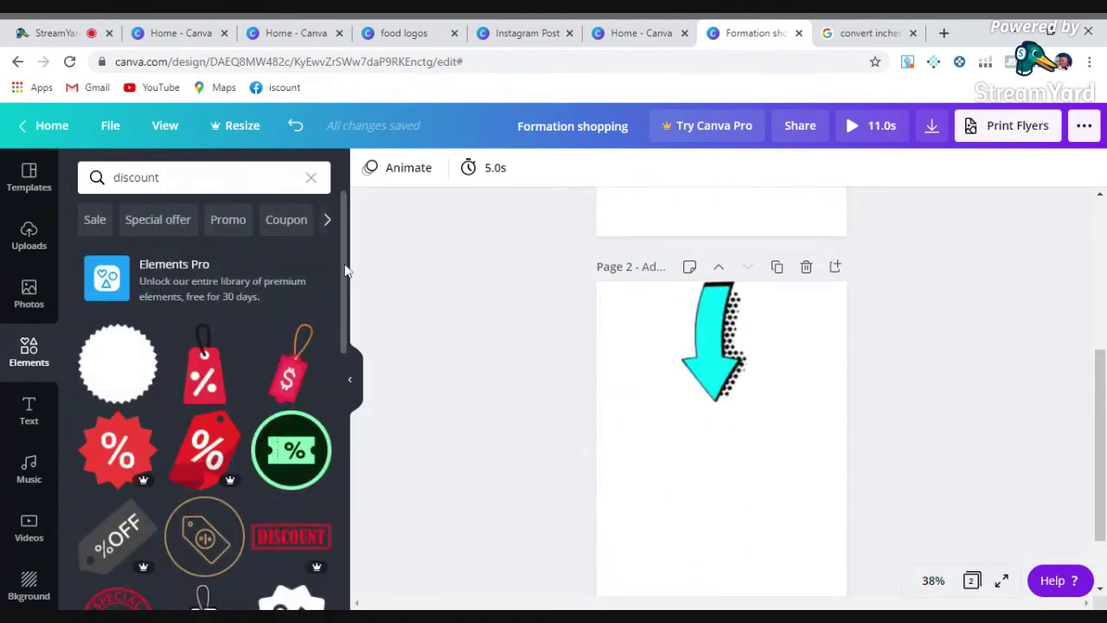
pyautogui.scroll(-1, 207, 389)
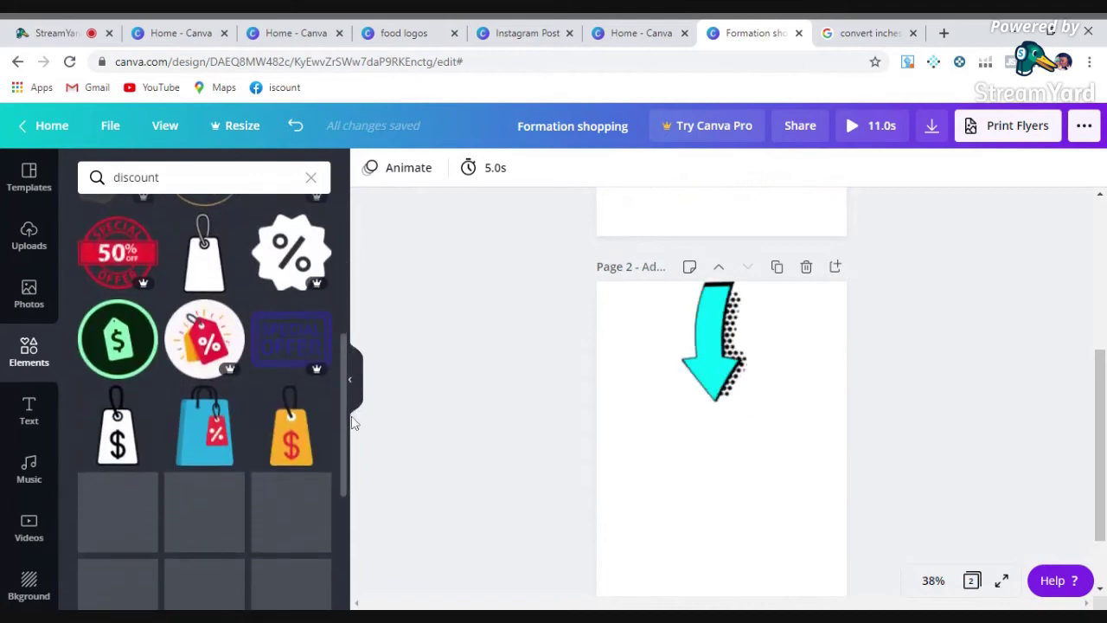
pyautogui.scroll(10, 207, 389)
pyautogui.click(208, 178)
pyautogui.write('animated')
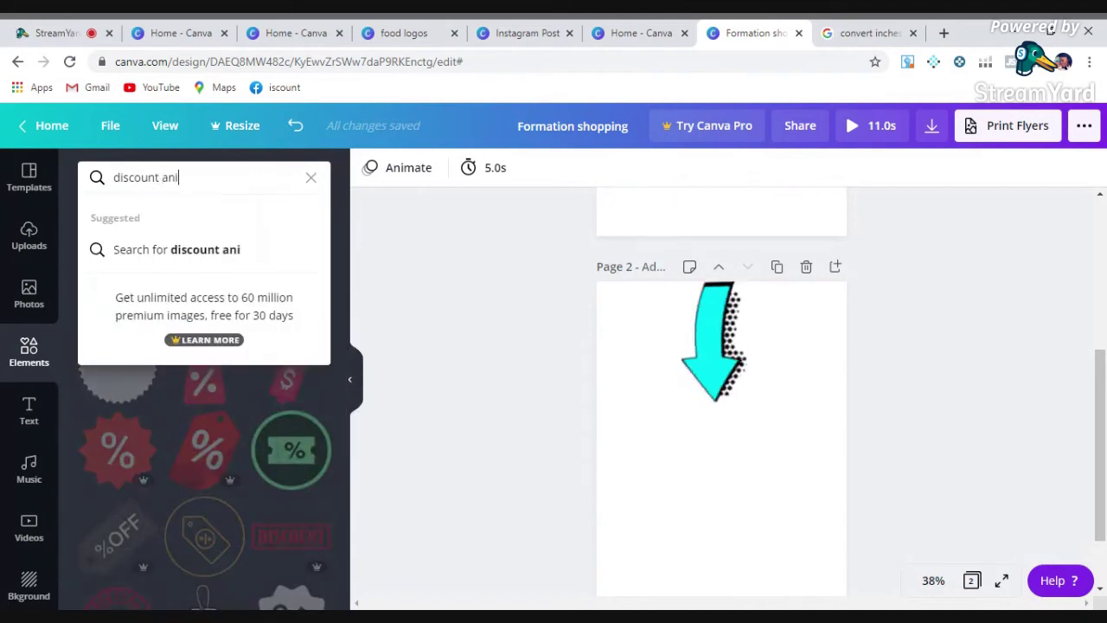
pyautogui.press('Return')
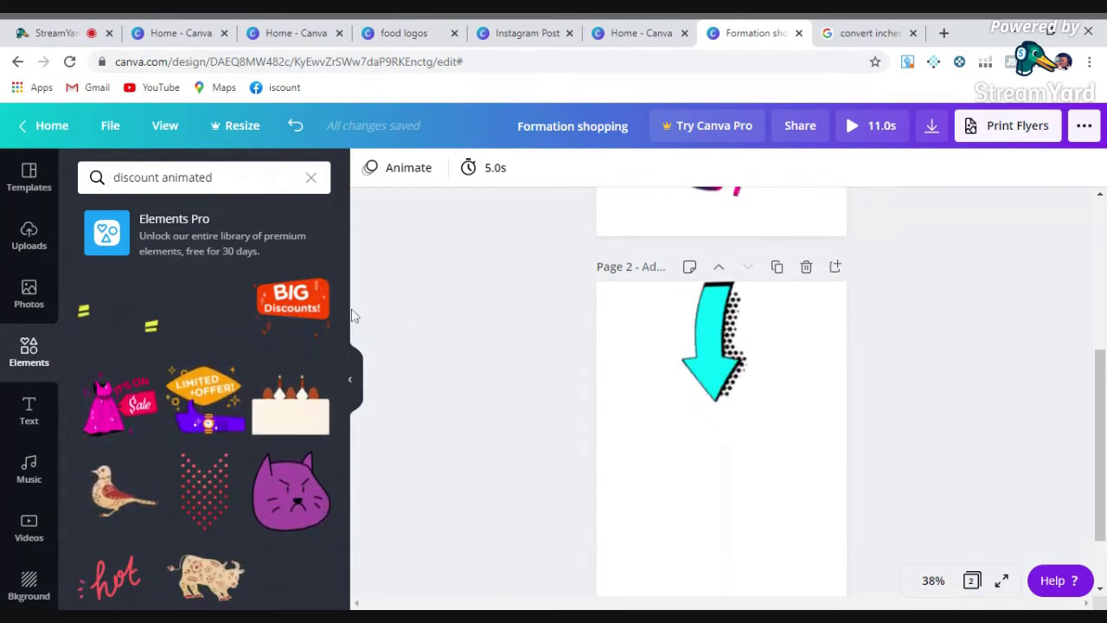
# Step: Add the BIG Discounts sticker, shrink it, and place it below the cyan arrow
pyautogui.click(311, 324)
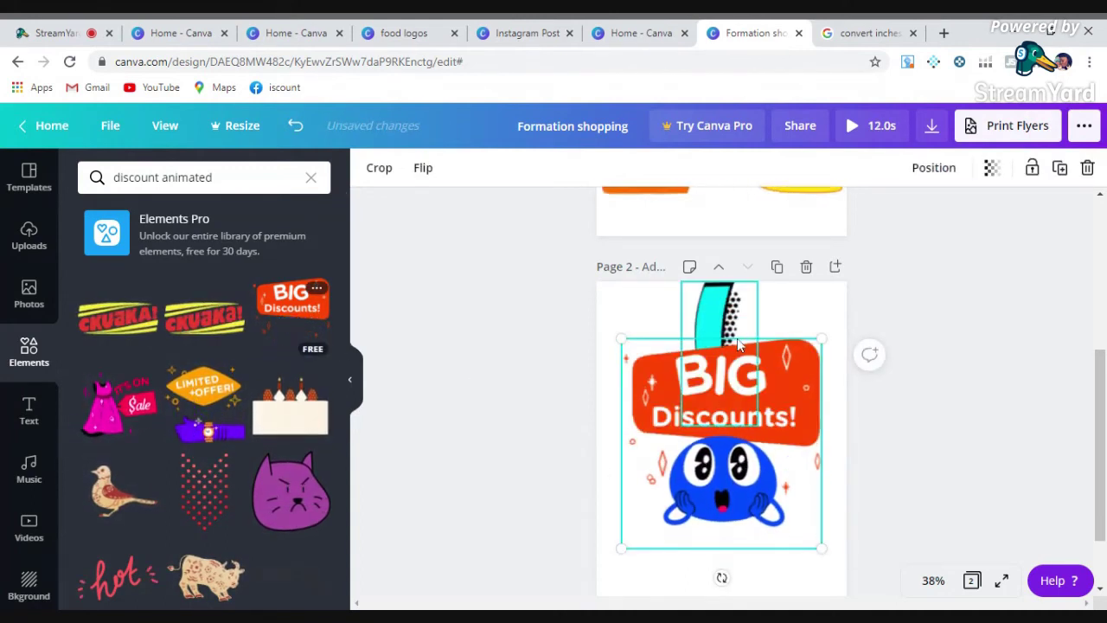
pyautogui.moveTo(826, 341); pyautogui.dragTo(819, 417)
pyautogui.moveTo(709, 425); pyautogui.dragTo(732, 480)
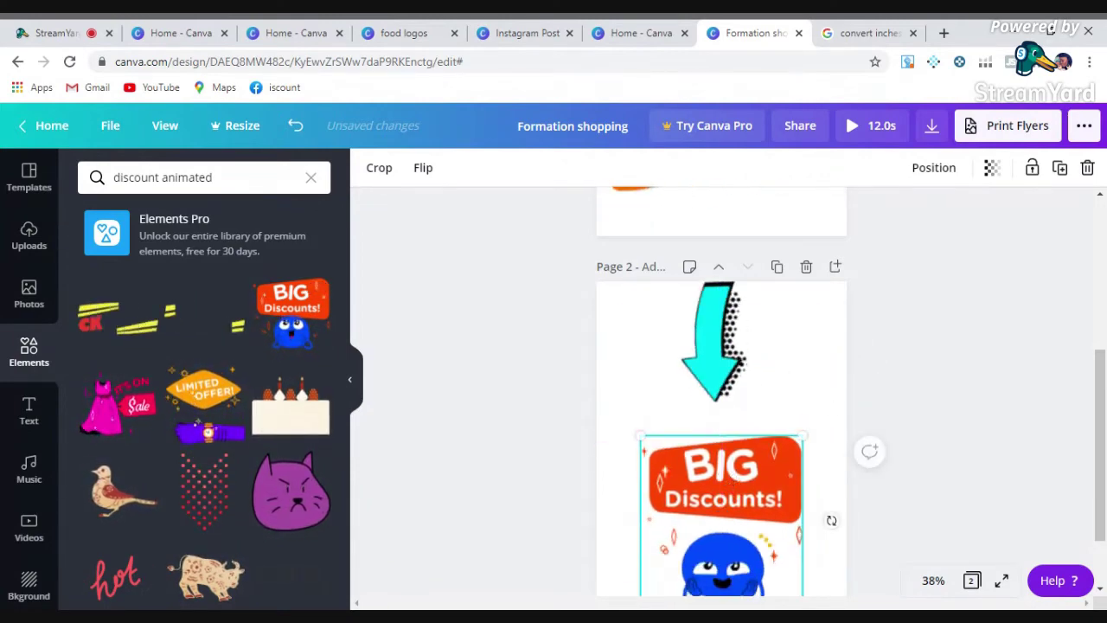
pyautogui.scroll(-2, 781, 389)
pyautogui.click(781, 339)
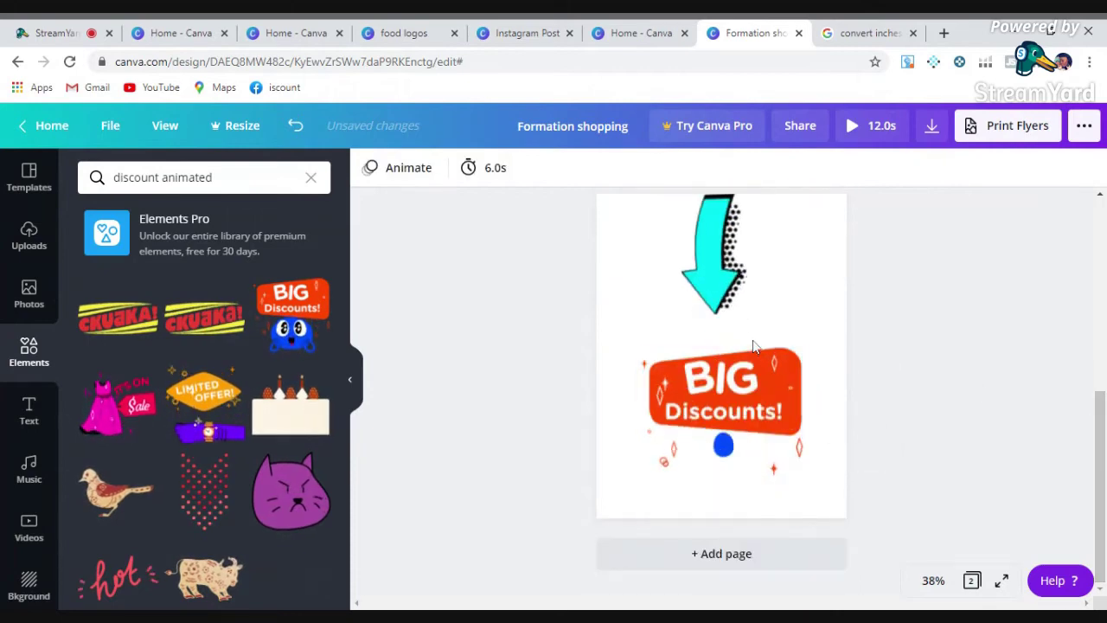
# Step: Shrink the cyan arrow further, to about 1.8 × 3.4
pyautogui.click(722, 287)
pyautogui.moveTo(758, 336); pyautogui.dragTo(741, 290)
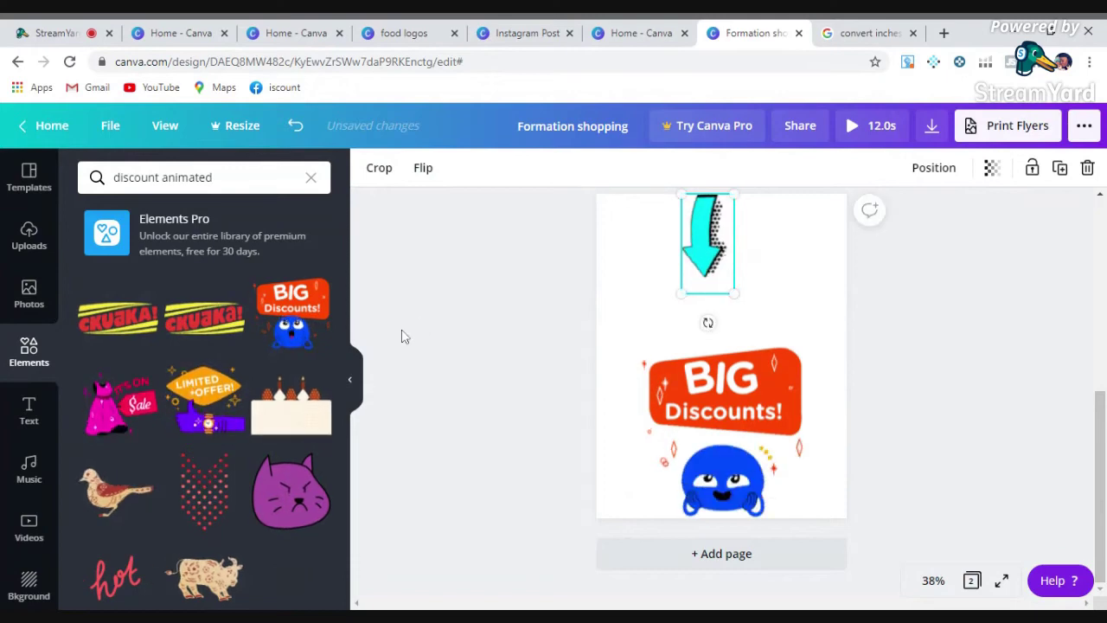
pyautogui.click(28, 413)
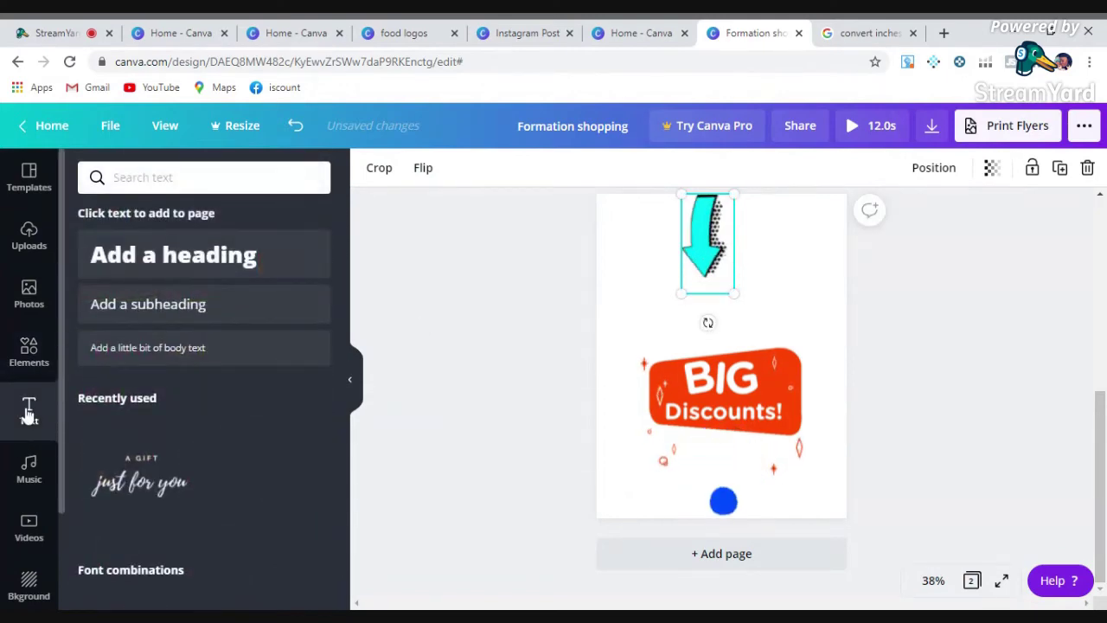
# Step: Add a neon Sparkle text heading to page 2 and shrink it, discarding a trial subheading
pyautogui.click(210, 304)
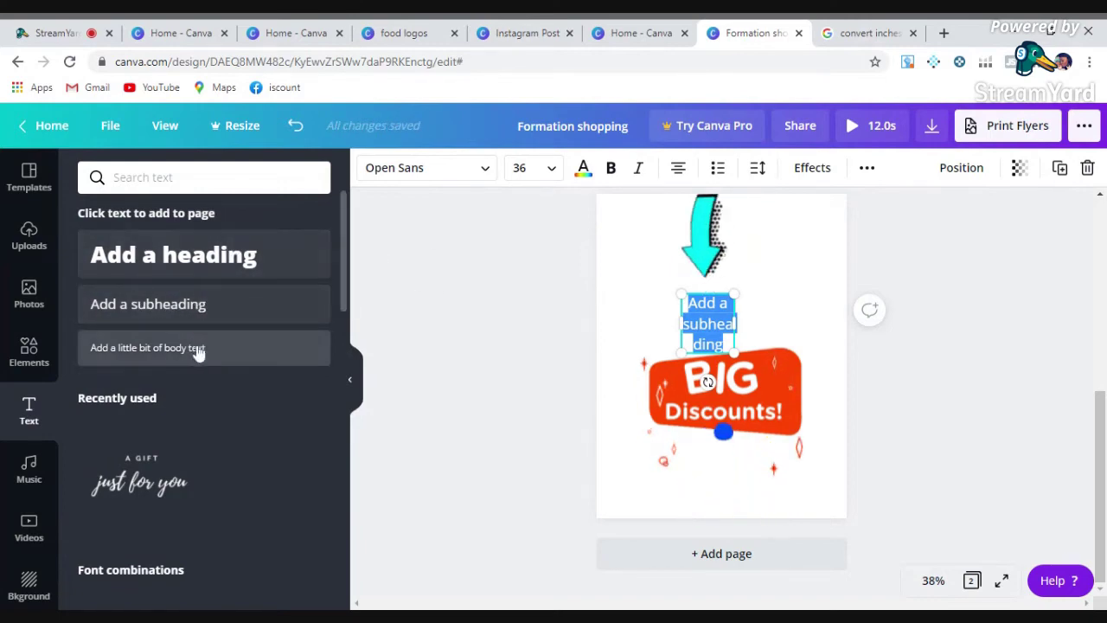
pyautogui.moveTo(344, 259); pyautogui.dragTo(342, 390)
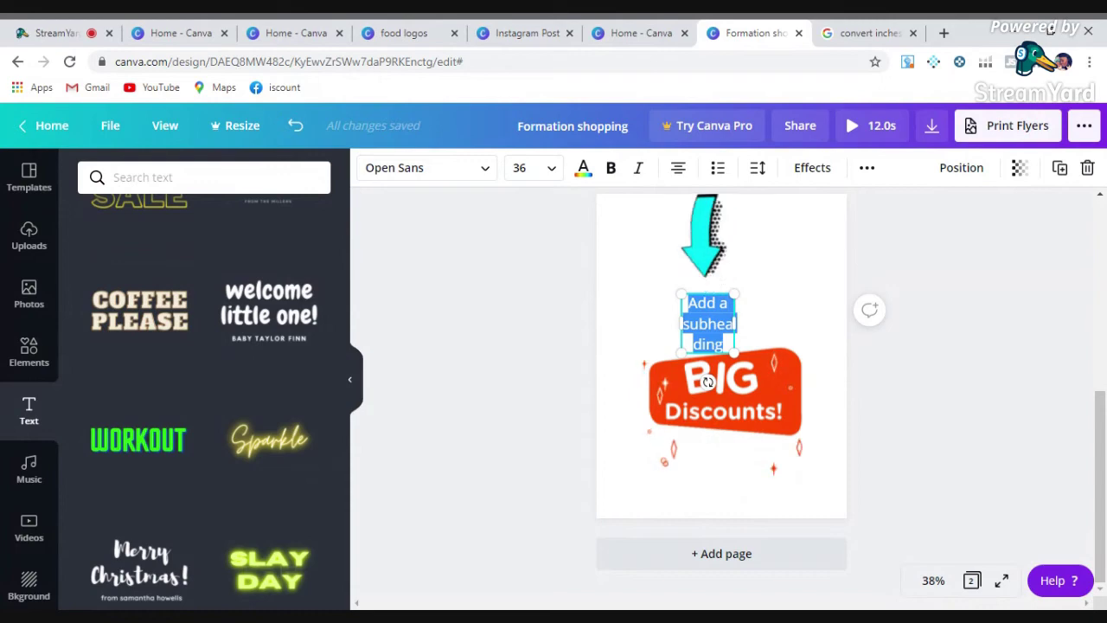
pyautogui.press('Delete')
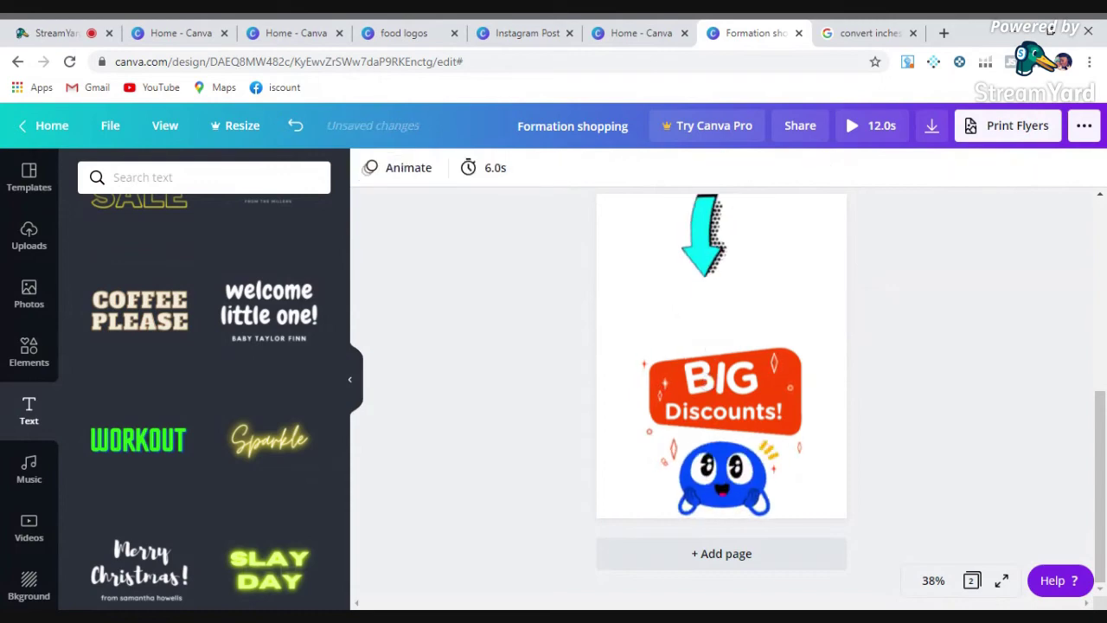
pyautogui.click(278, 441)
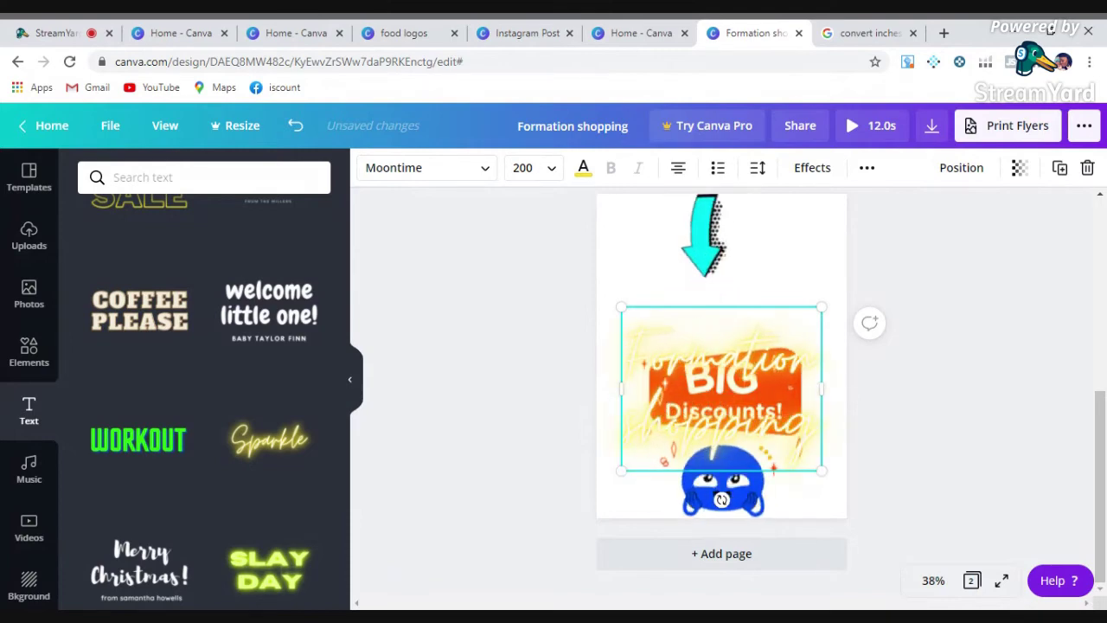
pyautogui.moveTo(819, 474); pyautogui.dragTo(752, 412)
# Step: Shrink and centre the BIG Discounts graphic, with the Formation shopping heading just above it
pyautogui.click(757, 407)
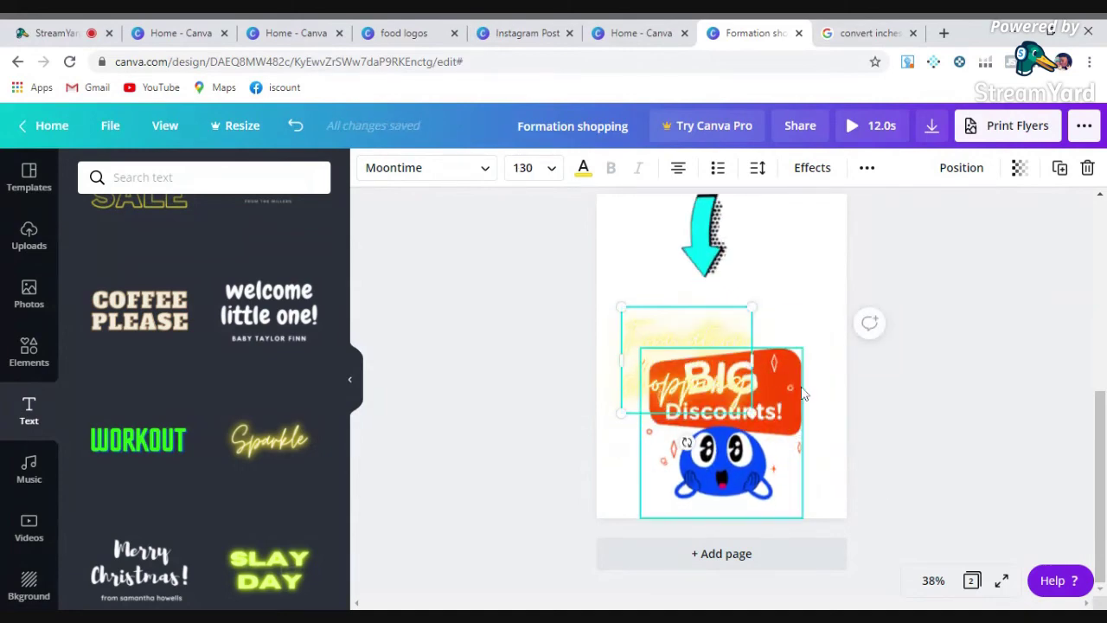
pyautogui.moveTo(803, 350); pyautogui.dragTo(804, 434)
pyautogui.click(698, 348)
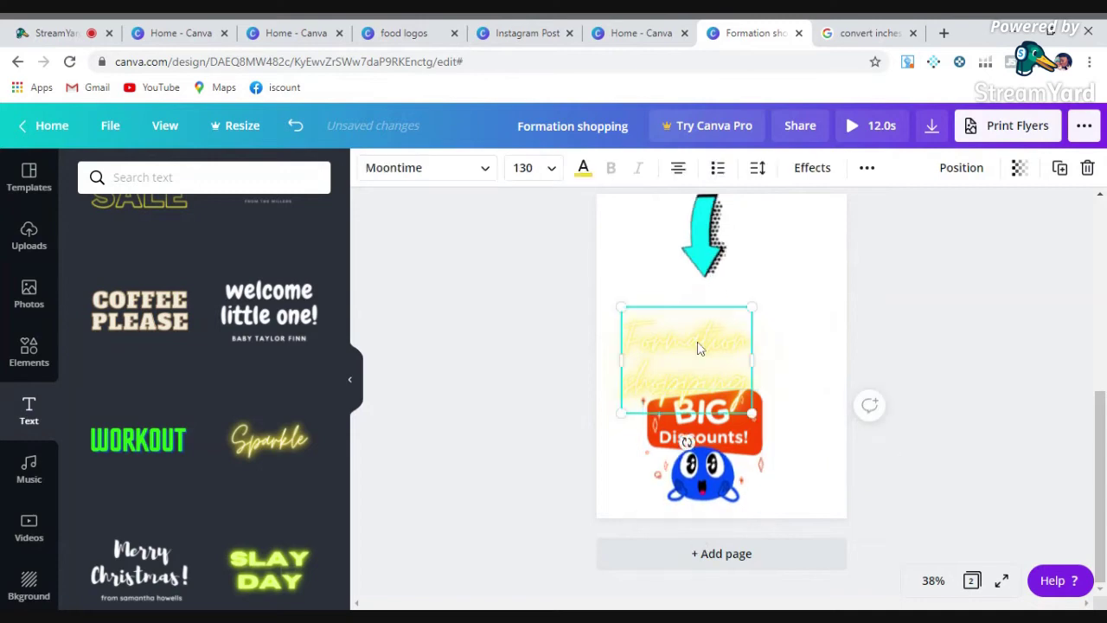
pyautogui.moveTo(699, 348); pyautogui.dragTo(727, 318)
pyautogui.click(726, 391)
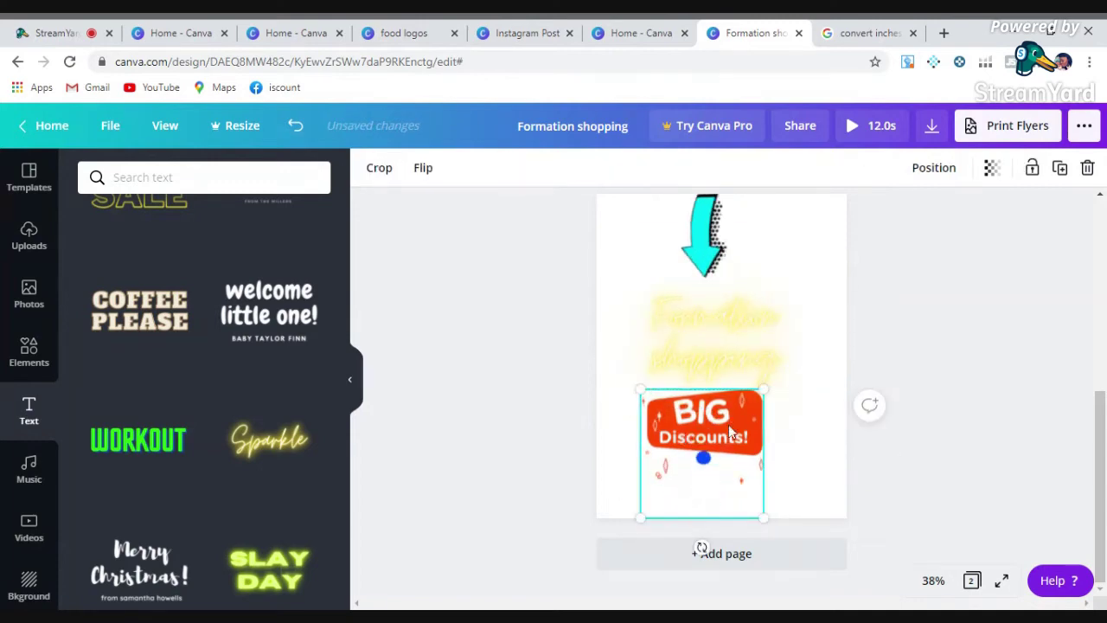
pyautogui.moveTo(728, 406); pyautogui.dragTo(732, 424)
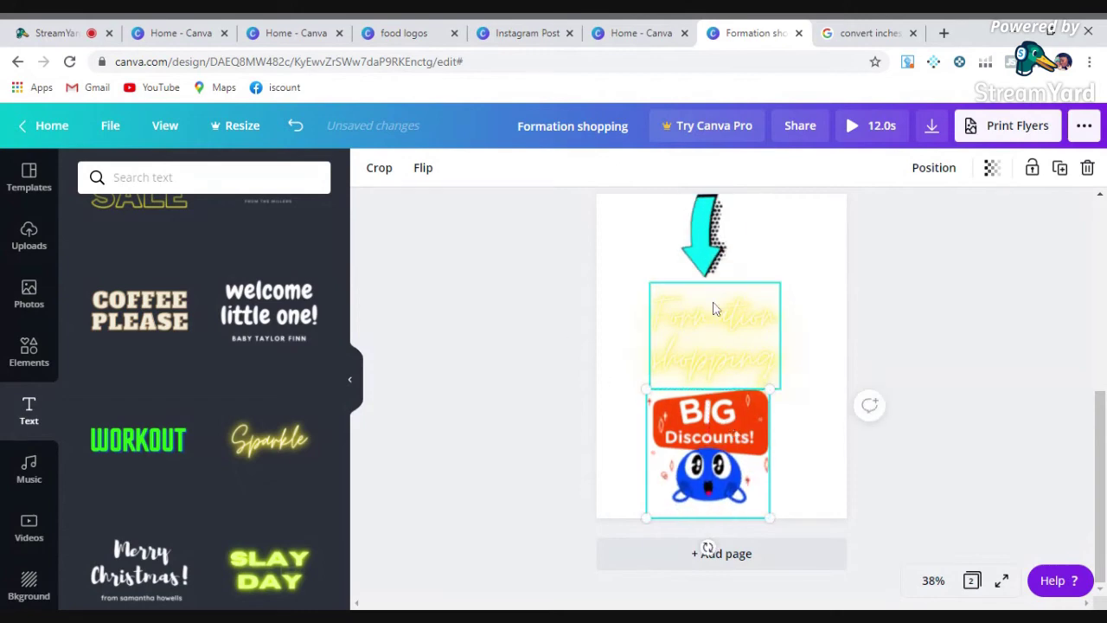
pyautogui.click(721, 331)
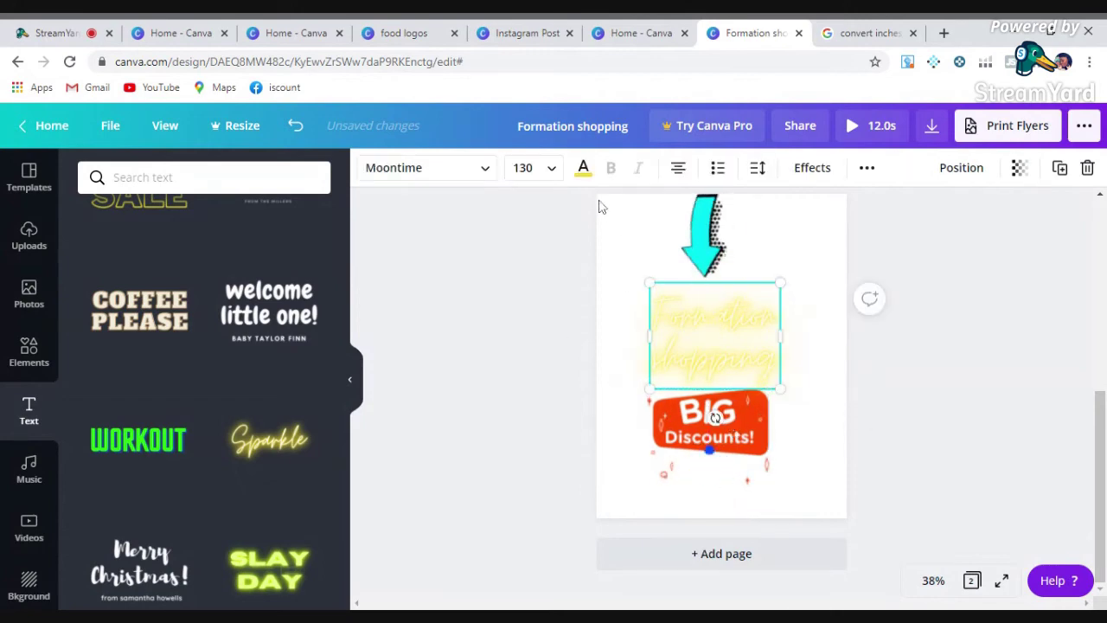
# Step: Change the heading text colour from yellow to black after trying dark blue
pyautogui.click(582, 170)
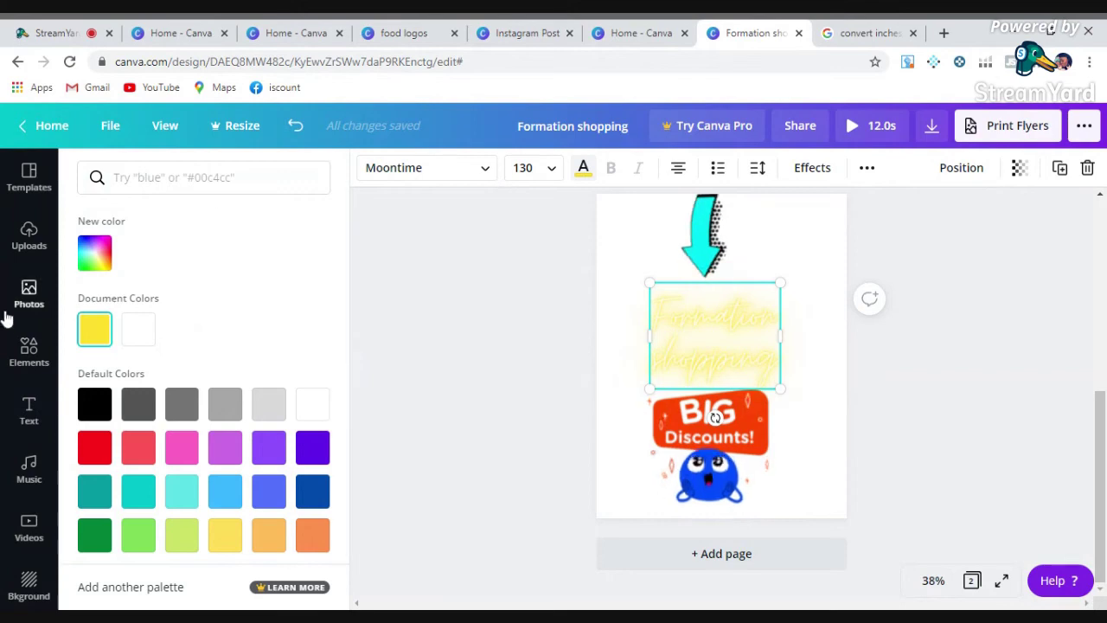
pyautogui.click(102, 410)
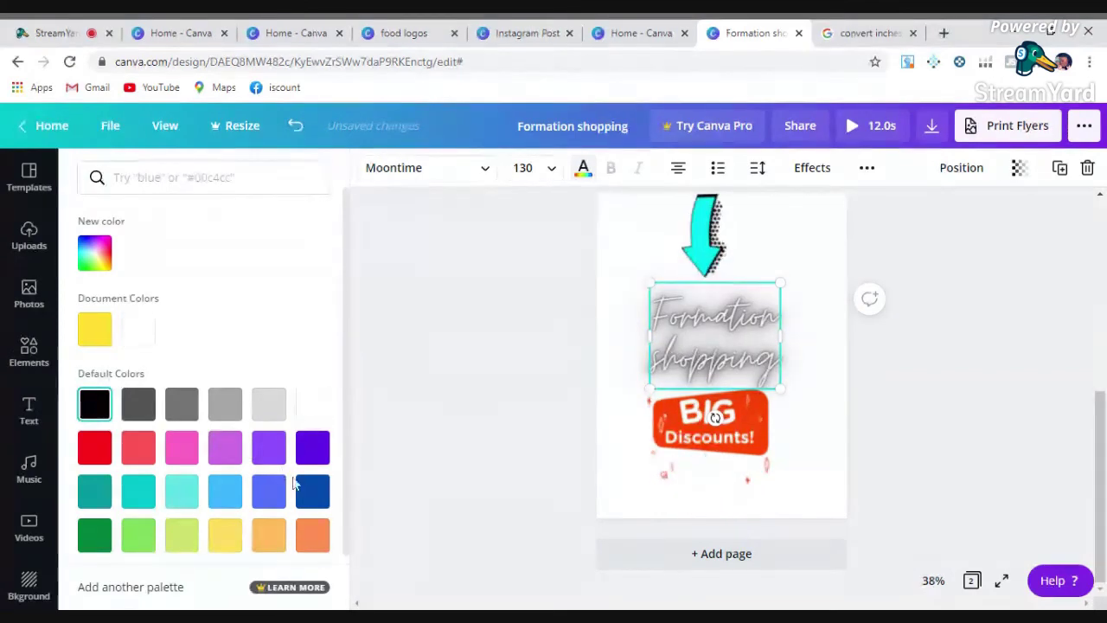
pyautogui.click(312, 494)
pyautogui.click(104, 417)
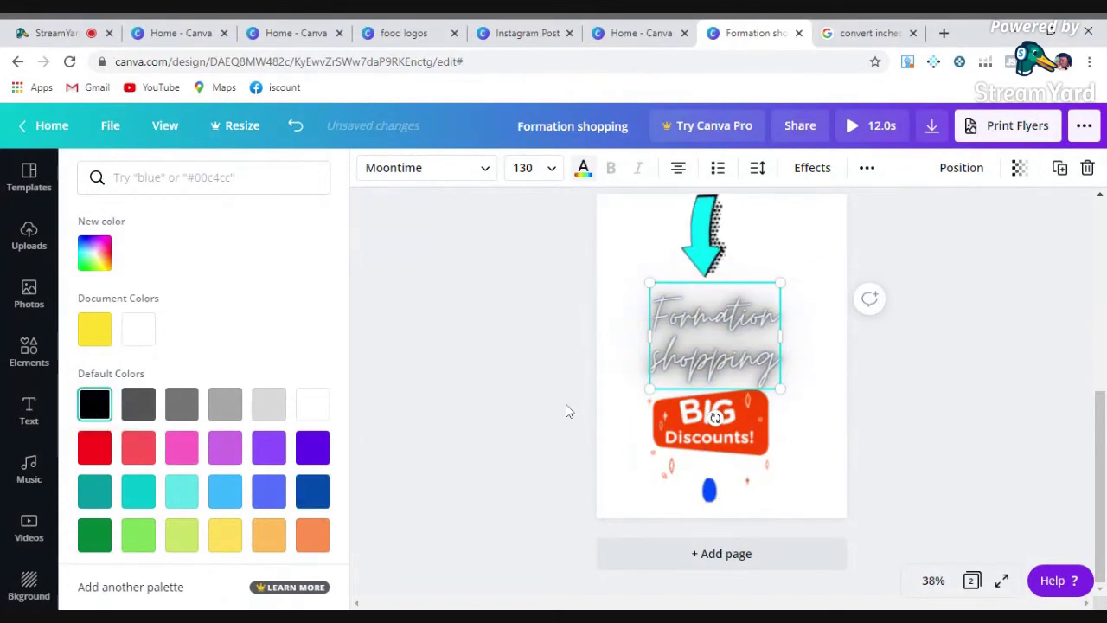
# Step: Try the Dr Sugiyama font on the heading, then revert to Moontime
pyautogui.click(484, 174)
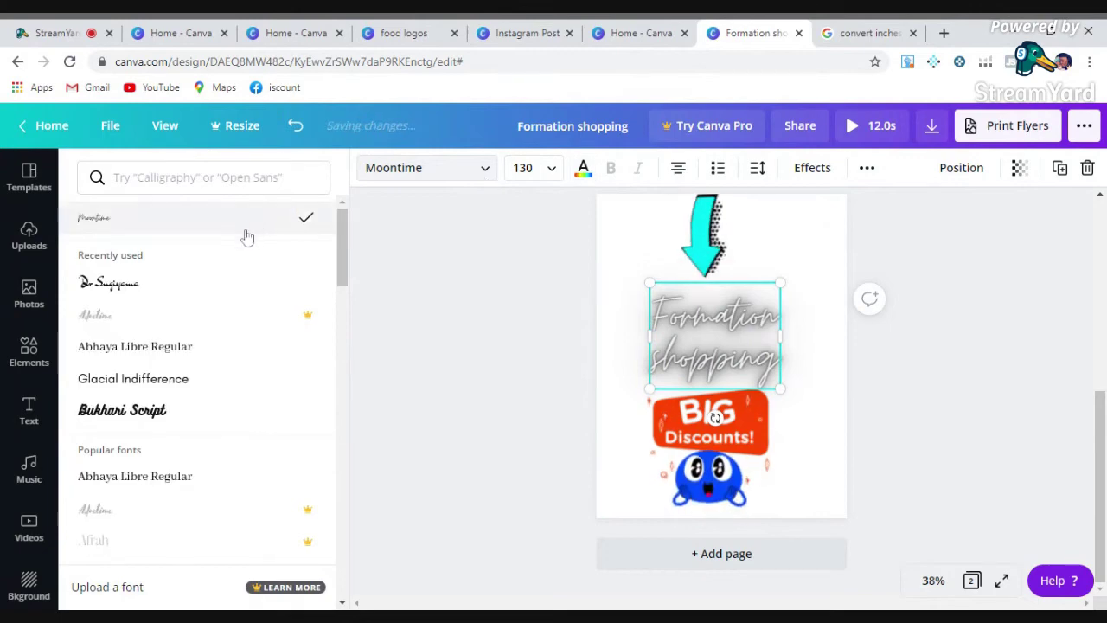
pyautogui.click(232, 281)
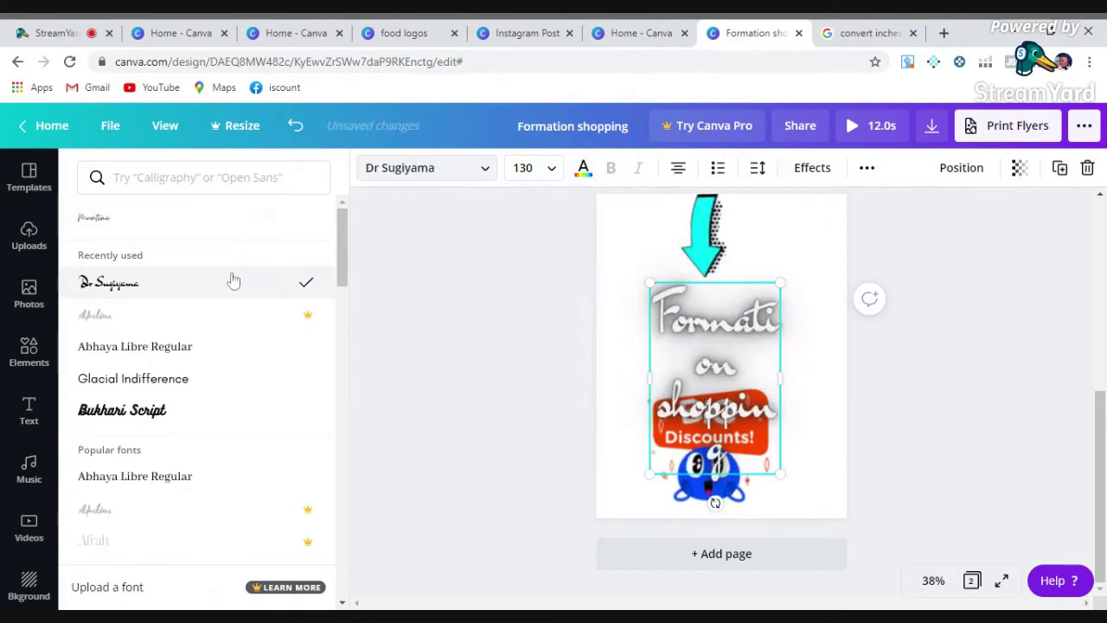
pyautogui.click(214, 220)
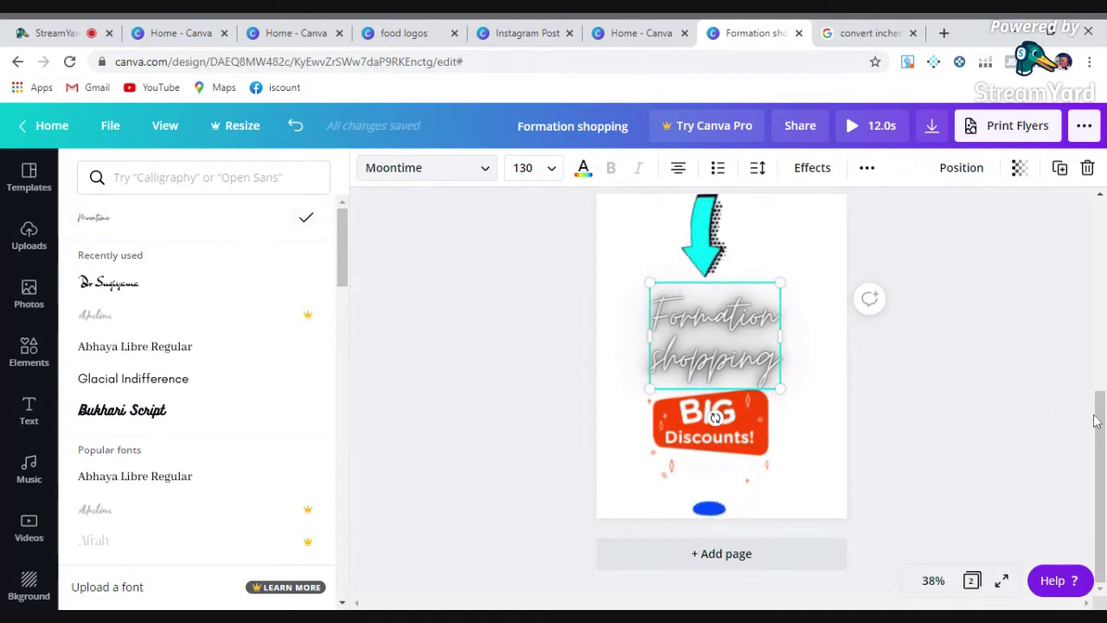
pyautogui.click(956, 423)
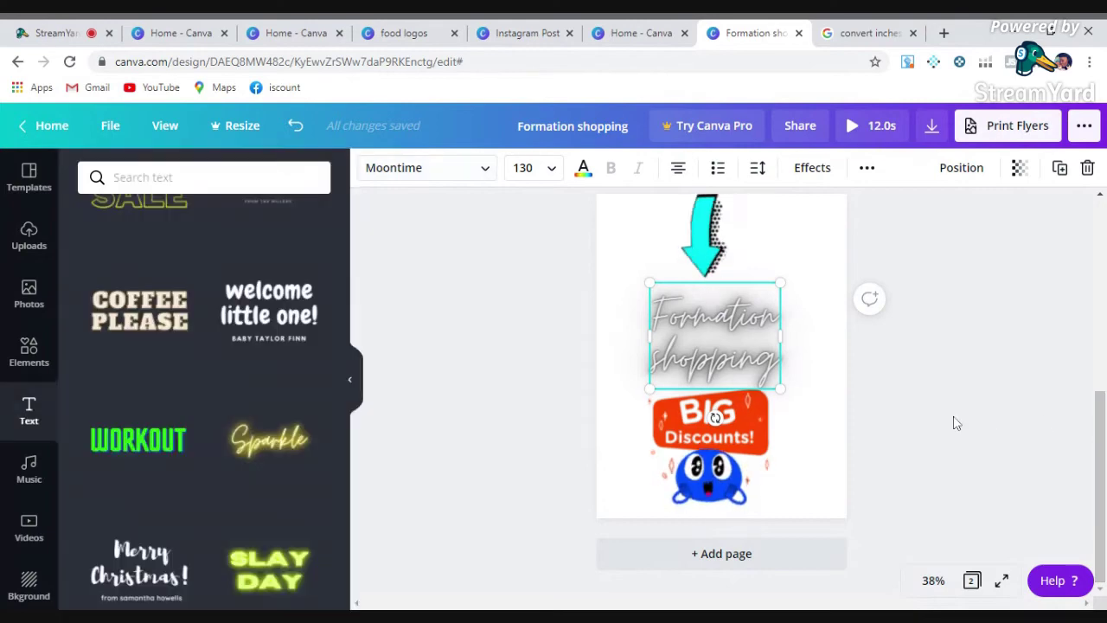
pyautogui.click(915, 374)
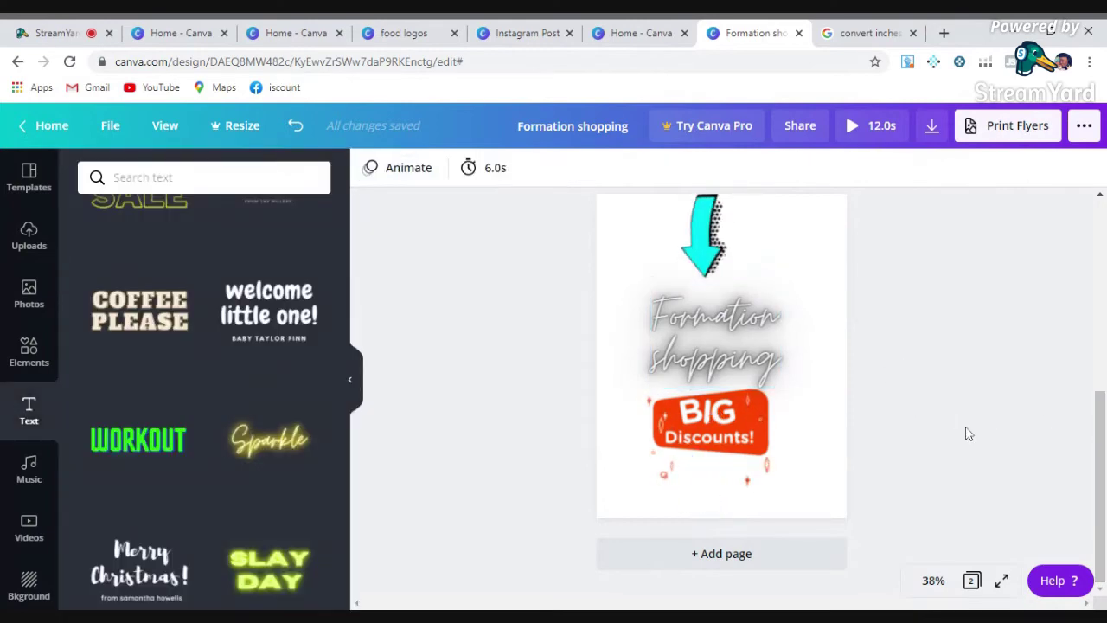
# Step: Play the 12-second full-screen preview, then add a blank third page below page 2
pyautogui.scroll(5, 721, 389)
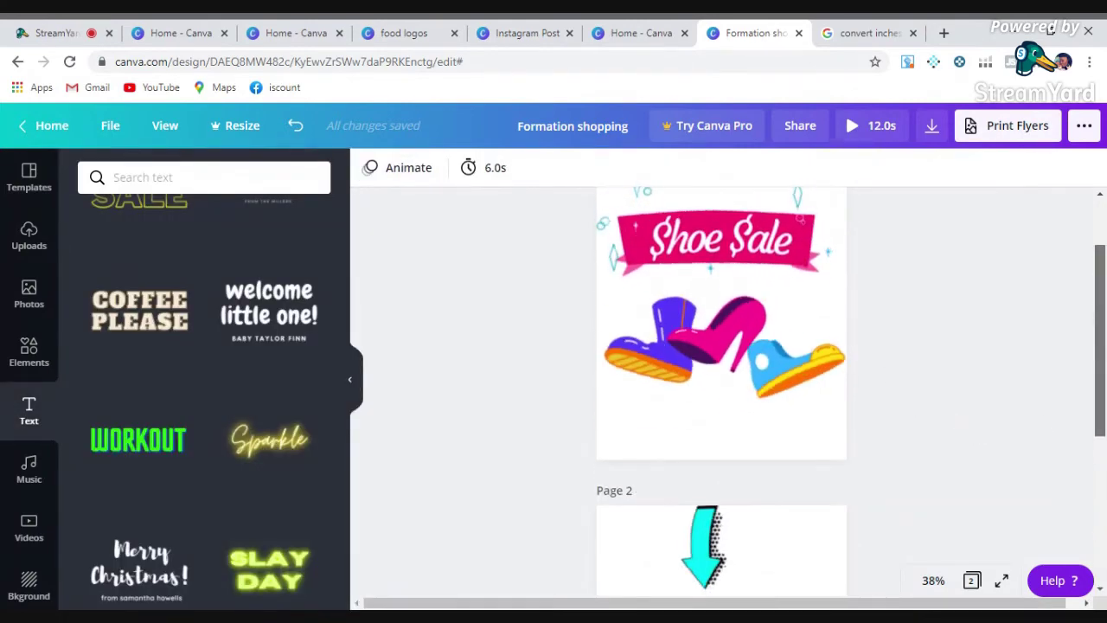
pyautogui.scroll(-5, 721, 389)
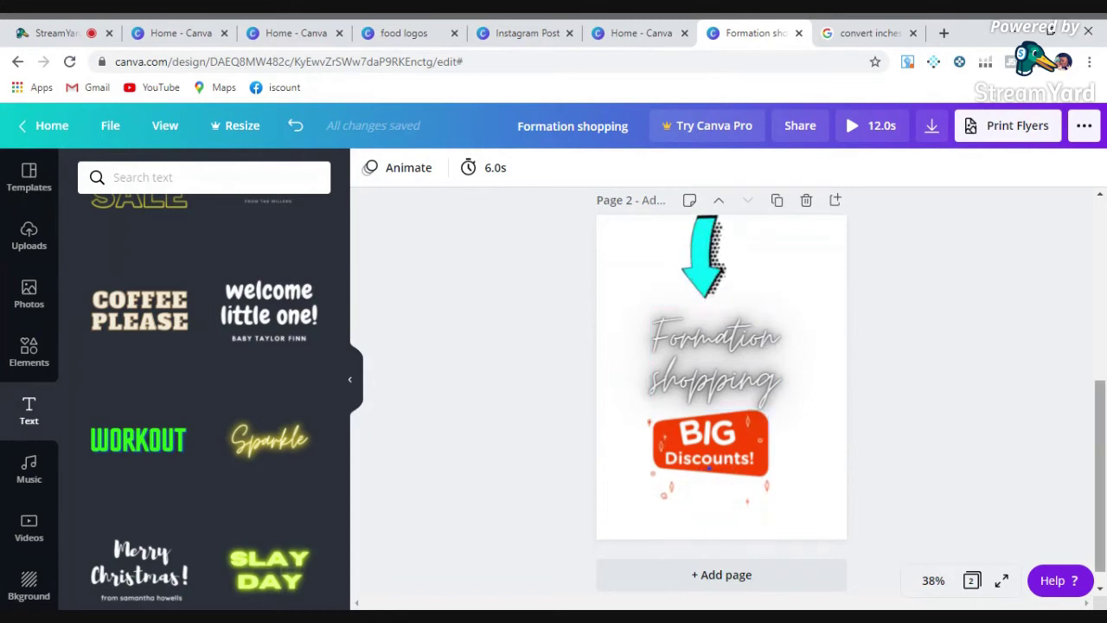
pyautogui.scroll(-1, 906, 415)
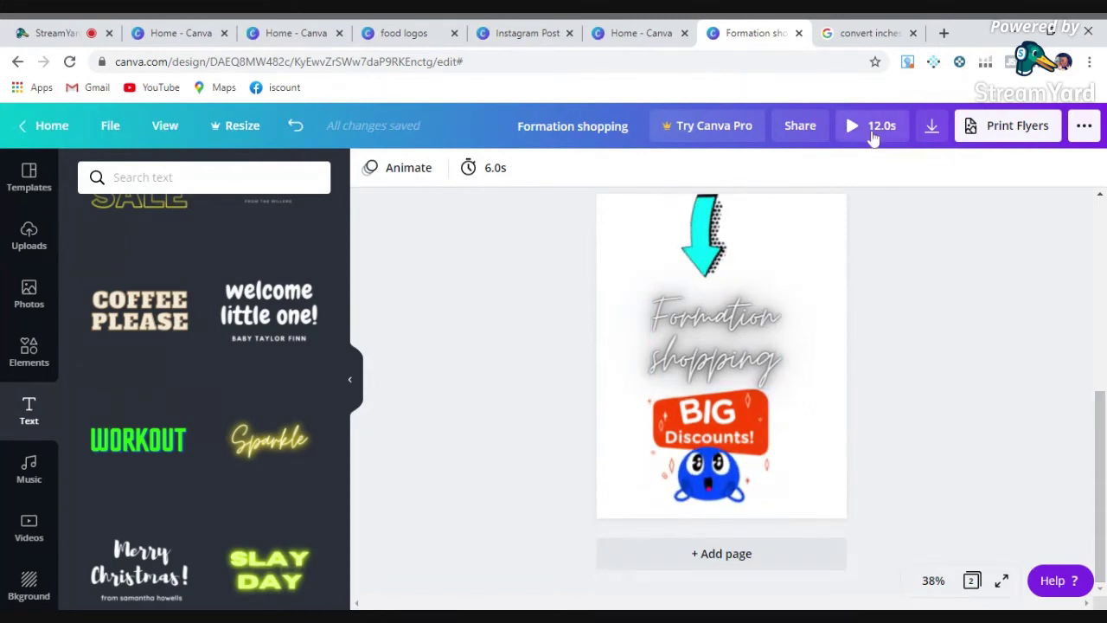
pyautogui.click(873, 135)
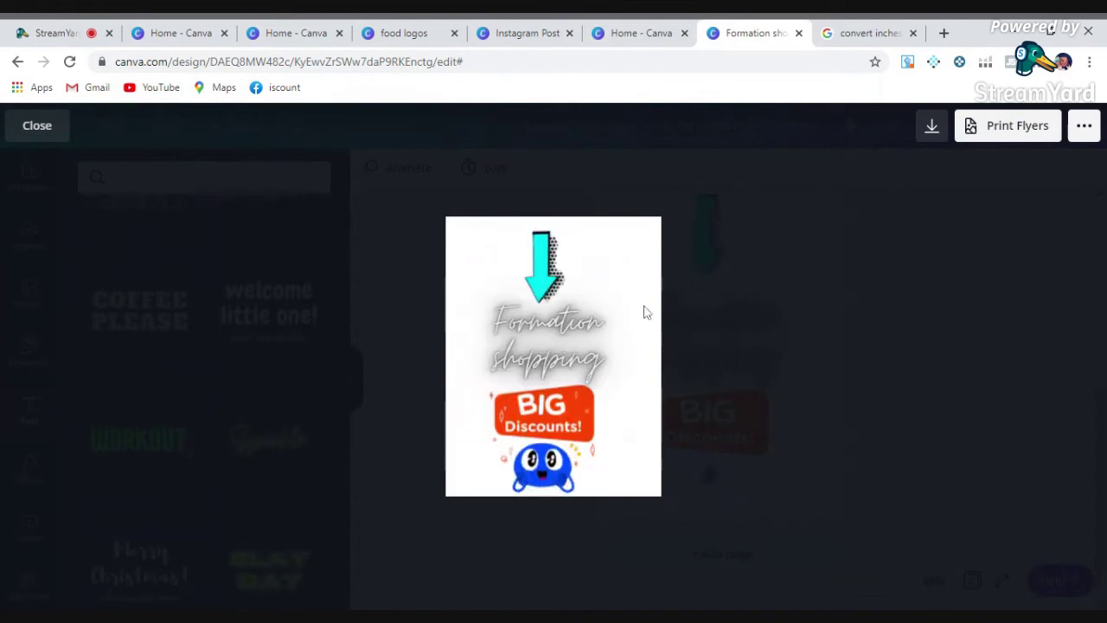
pyautogui.click(31, 129)
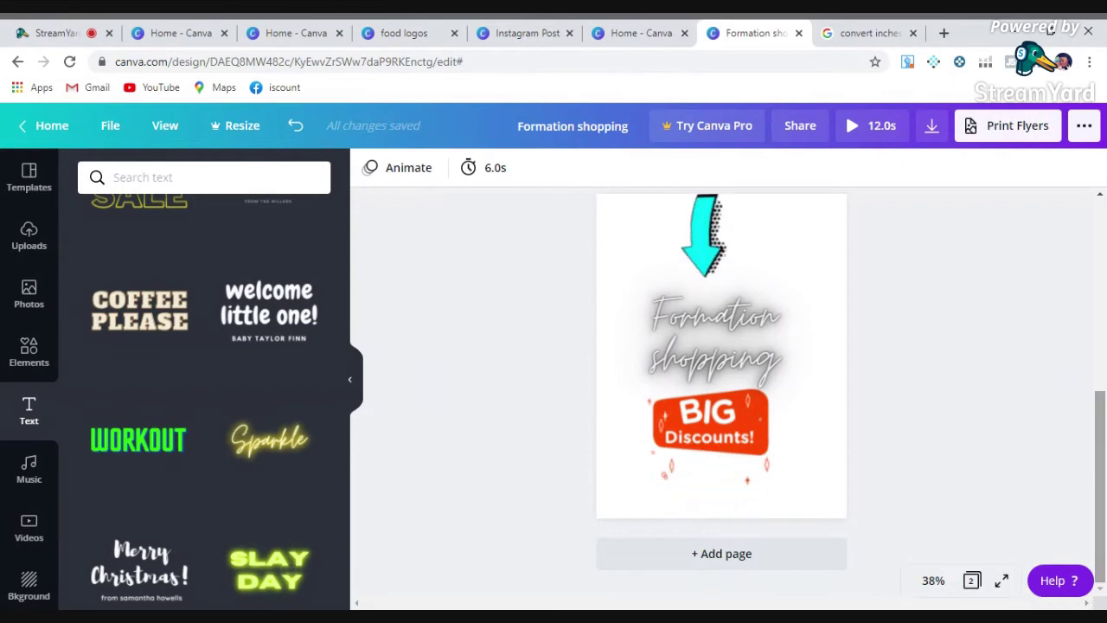
pyautogui.click(753, 555)
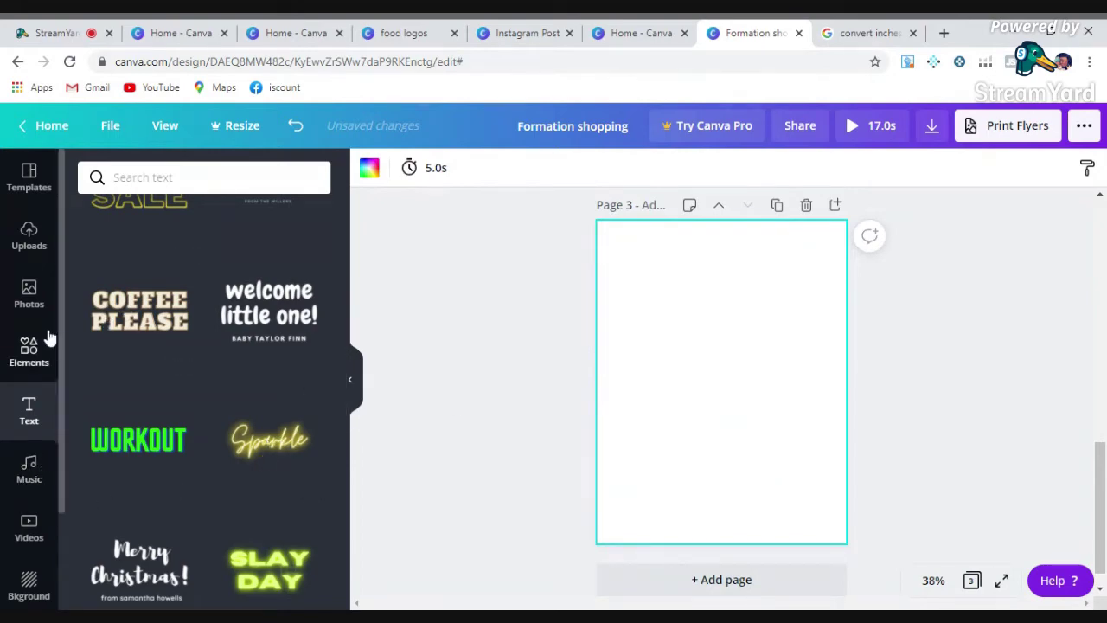
# Step: Search Elements for 'shoe'; place pink heels top-left and a navy sneaker top-right on page 3
pyautogui.click(31, 350)
pyautogui.click(204, 177)
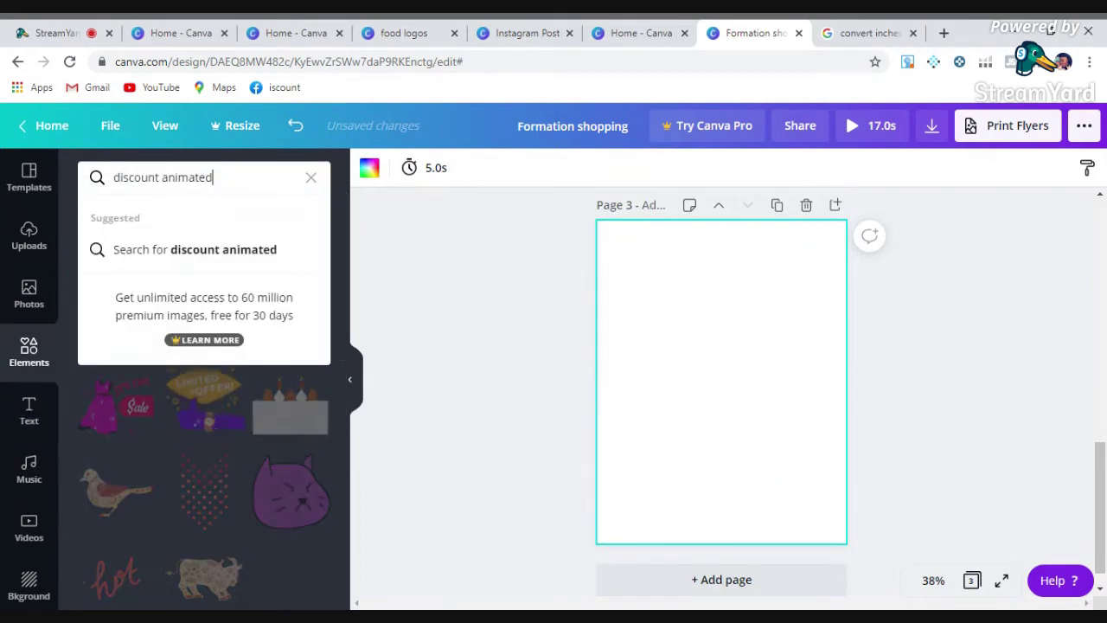
pyautogui.press('BackSpace')
pyautogui.press('BackSpace')
pyautogui.press('BackSpace')
pyautogui.press('BackSpace')
pyautogui.press('BackSpace')
pyautogui.press('BackSpace')
pyautogui.press('BackSpace')
pyautogui.press('BackSpace')
pyautogui.press('BackSpace')
pyautogui.press('BackSpace')
pyautogui.press('BackSpace')
pyautogui.press('BackSpace')
pyautogui.press('BackSpace')
pyautogui.write('shoe')
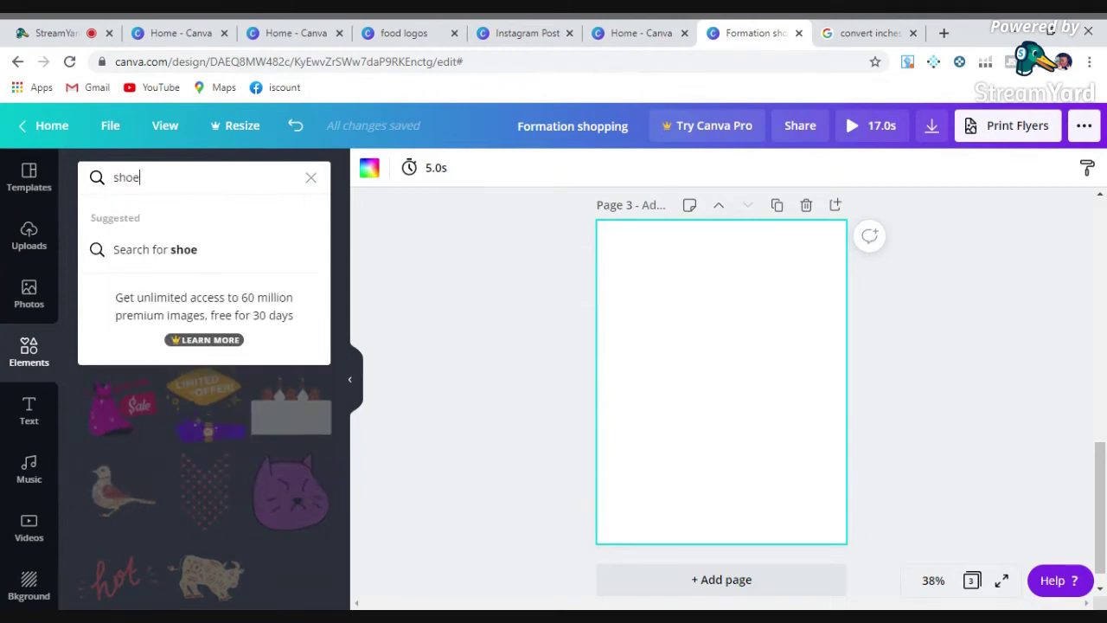
pyautogui.press('Return')
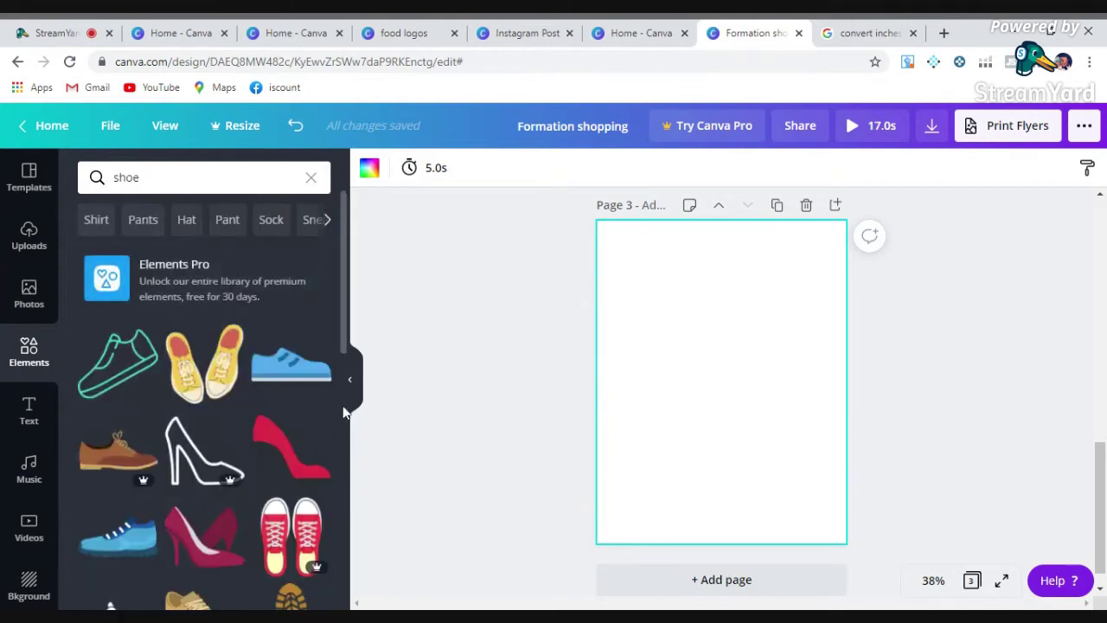
pyautogui.moveTo(344, 310); pyautogui.dragTo(339, 453)
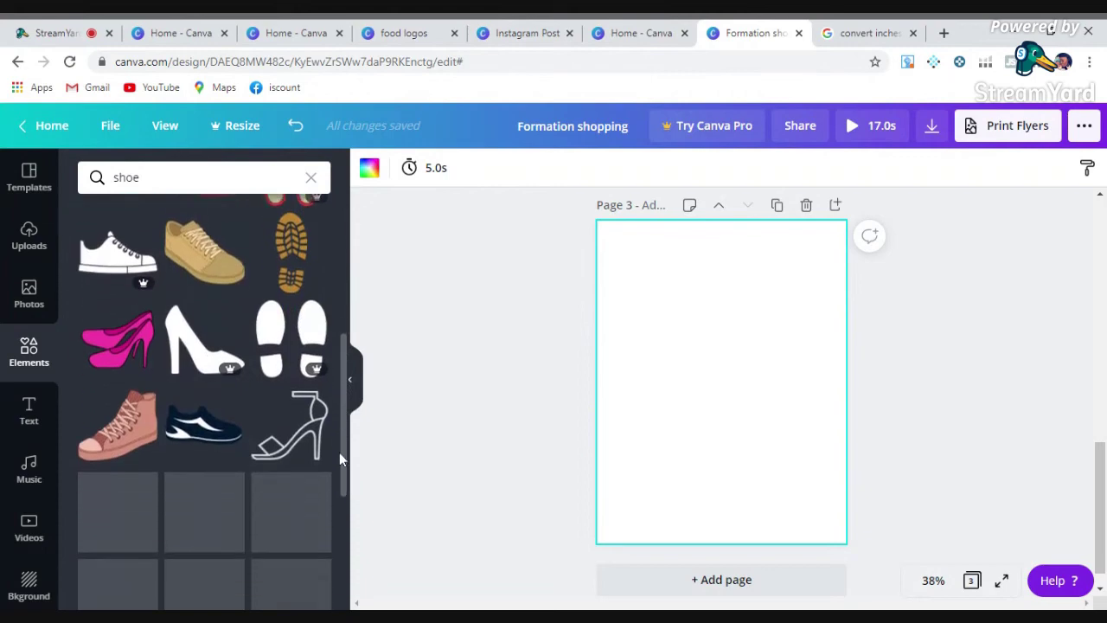
pyautogui.click(112, 342)
pyautogui.moveTo(729, 378); pyautogui.dragTo(653, 253)
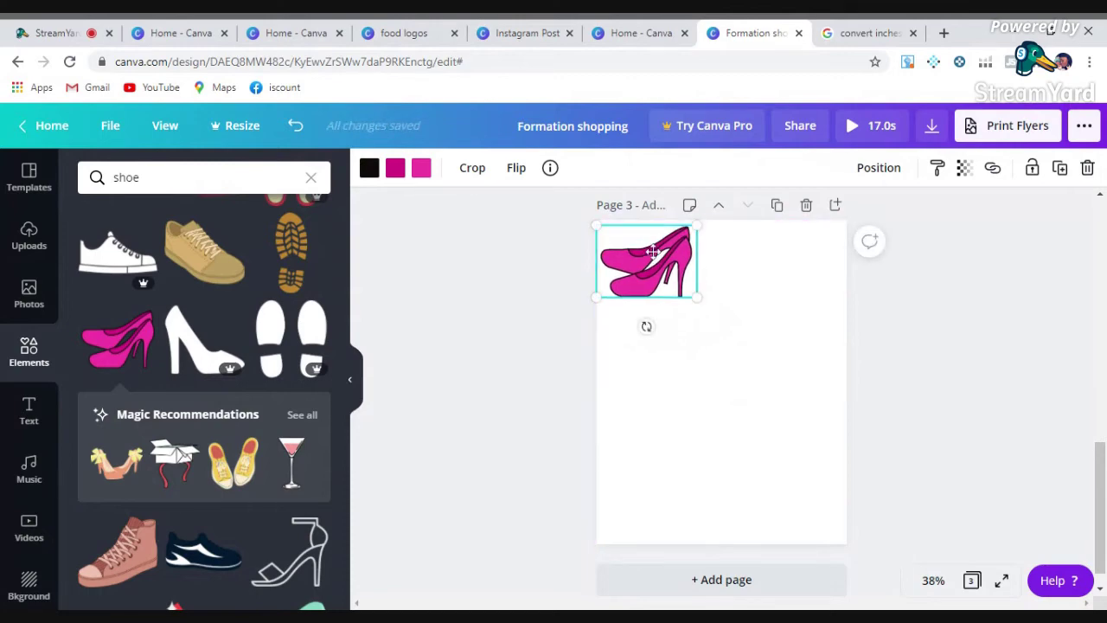
pyautogui.click(182, 563)
pyautogui.moveTo(722, 373); pyautogui.dragTo(771, 281)
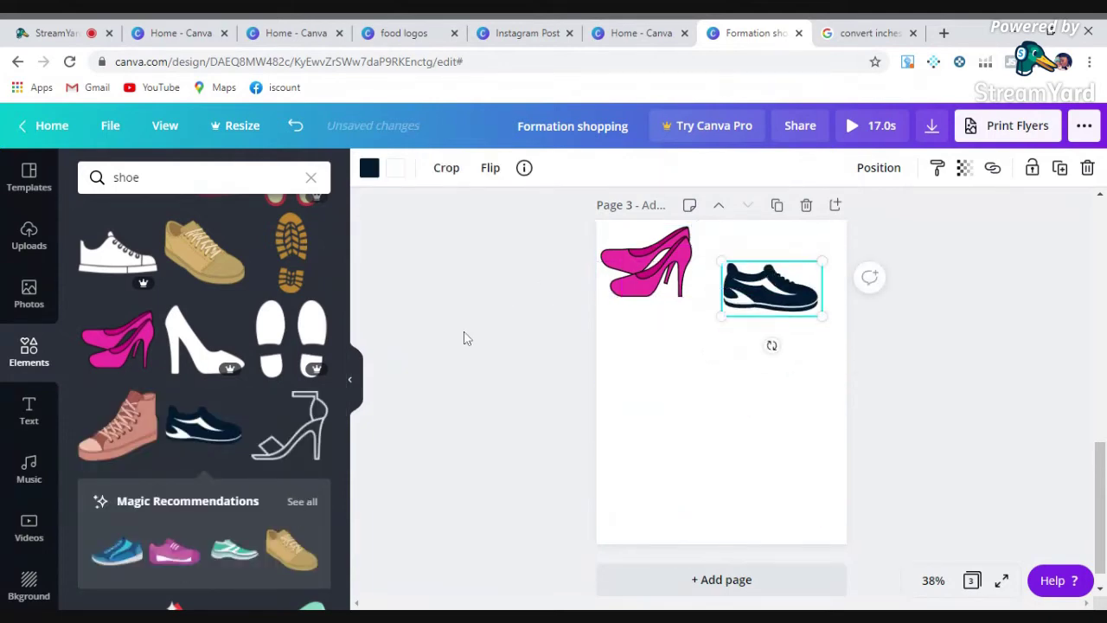
# Step: Add a grey flat shoe, enlarge it, and align it under the heels at the left edge
pyautogui.moveTo(350, 333); pyautogui.dragTo(349, 473)
pyautogui.click(291, 364)
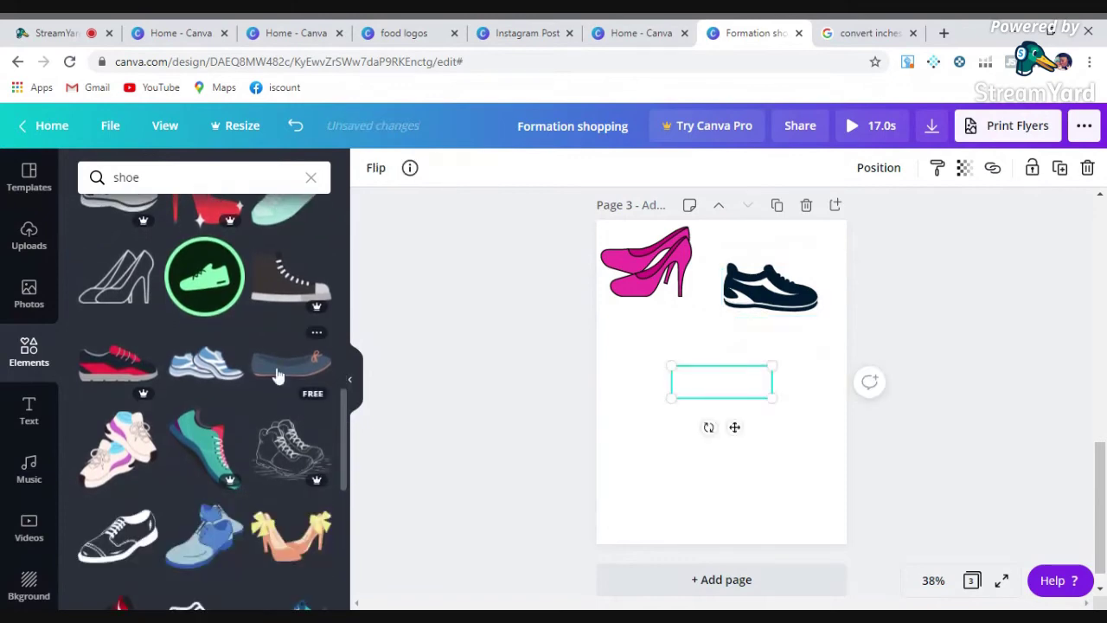
pyautogui.moveTo(748, 397); pyautogui.dragTo(673, 361)
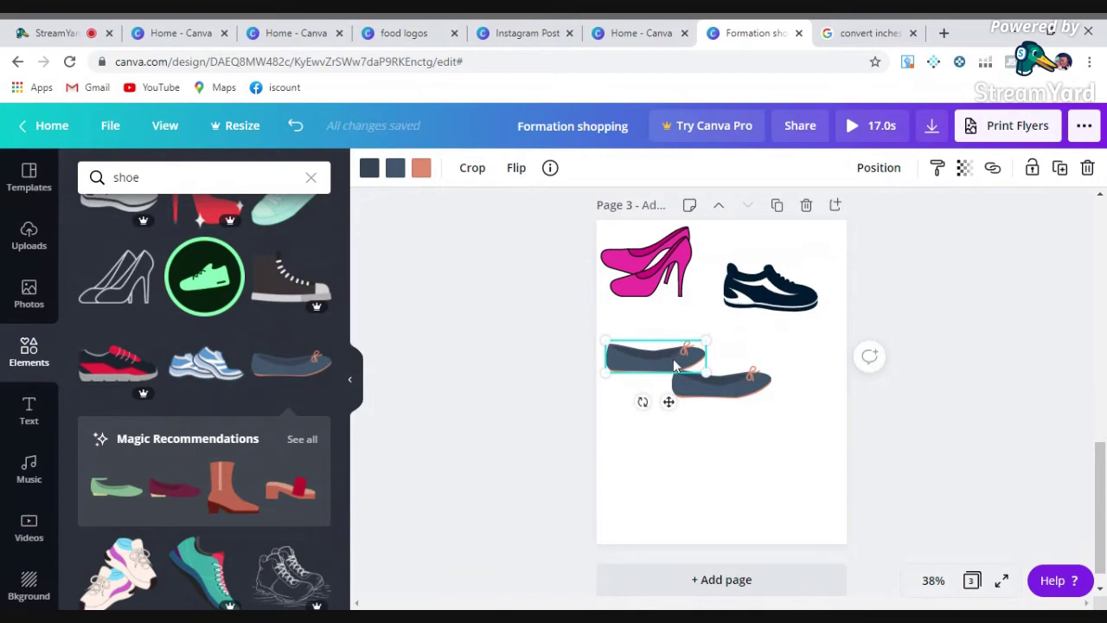
pyautogui.press('Delete')
pyautogui.moveTo(729, 394); pyautogui.dragTo(667, 353)
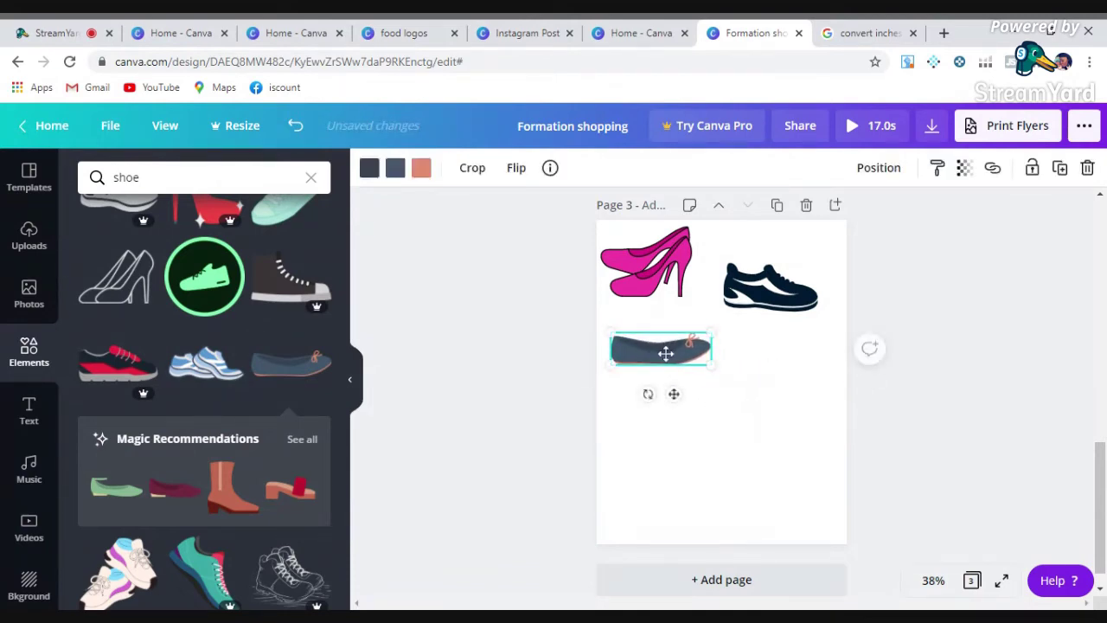
pyautogui.moveTo(712, 373); pyautogui.dragTo(737, 403)
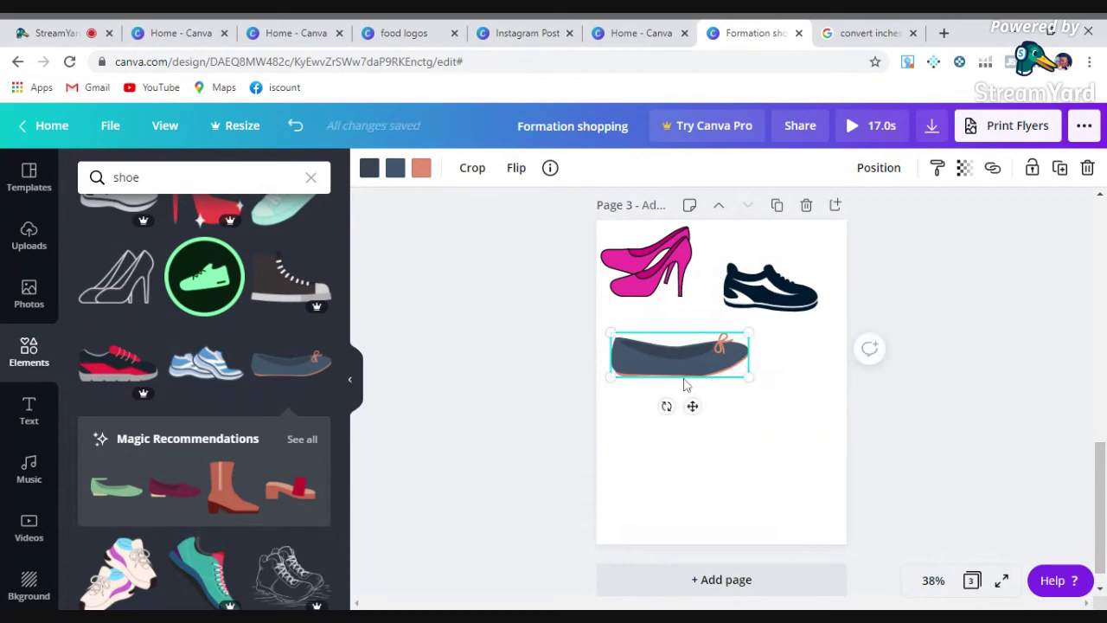
pyautogui.moveTo(679, 355); pyautogui.dragTo(663, 357)
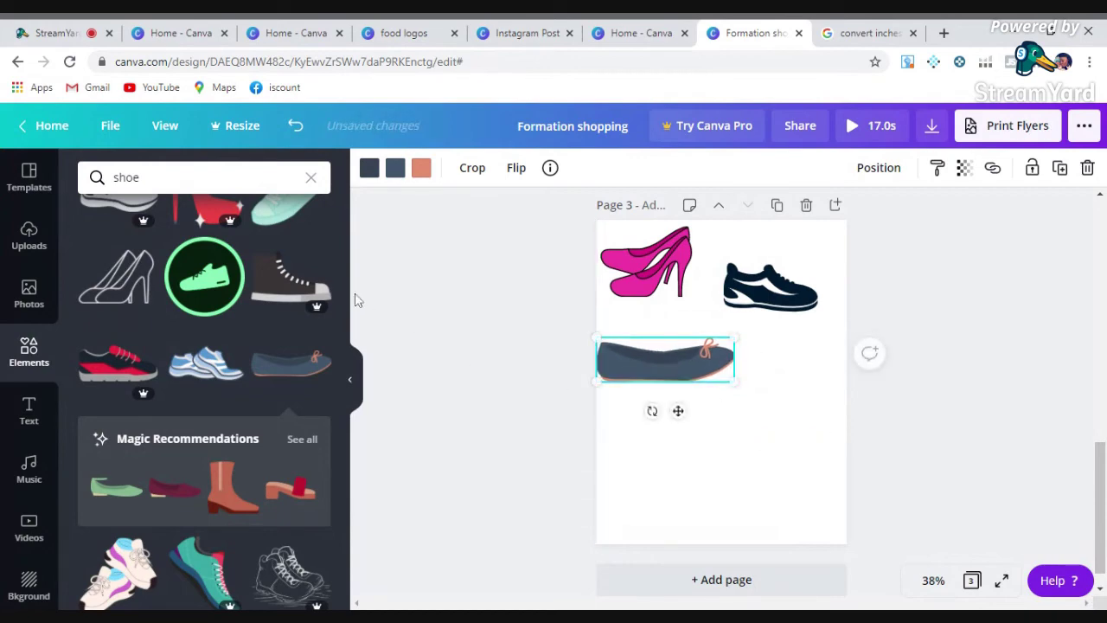
# Step: Add an orange sneaker and place it lower right, clear of the flat shoe
pyautogui.moveTo(345, 384); pyautogui.dragTo(351, 563)
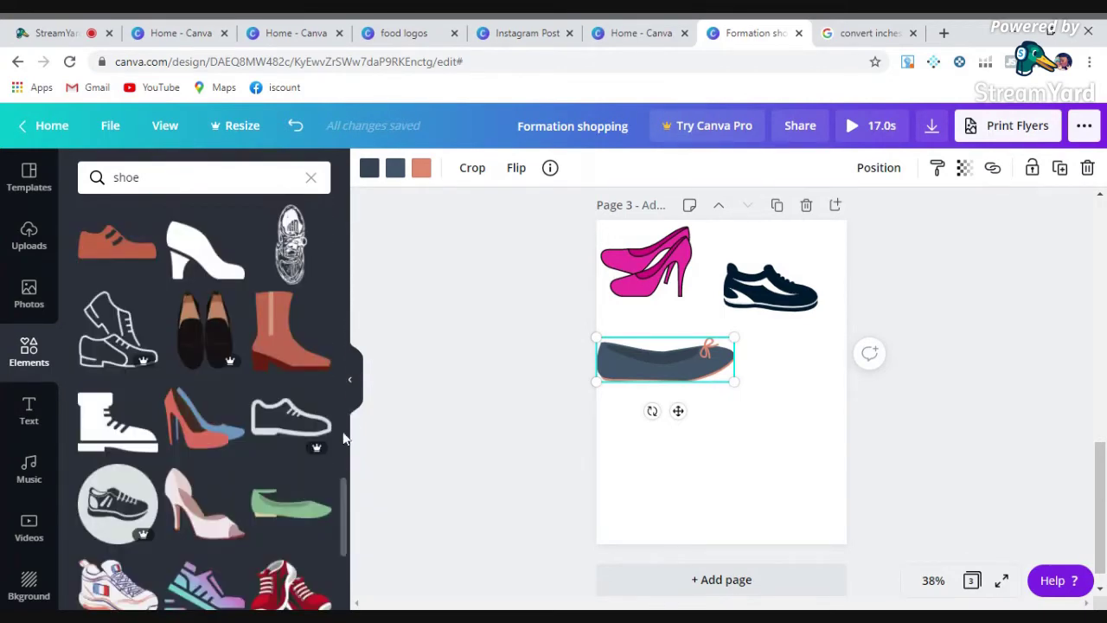
pyautogui.moveTo(345, 500); pyautogui.dragTo(346, 585)
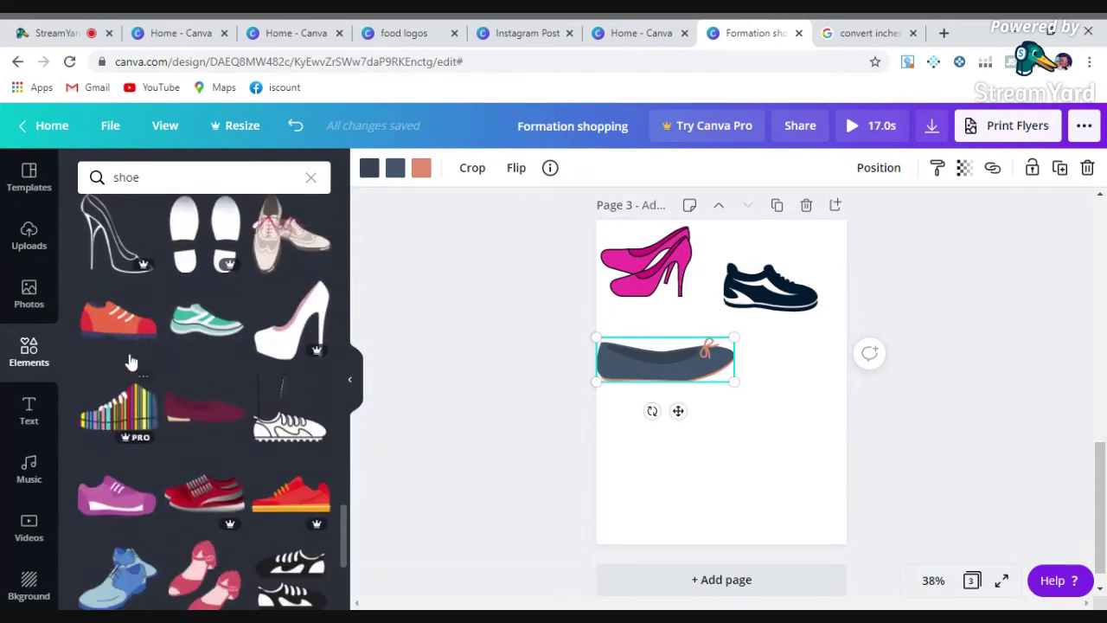
pyautogui.click(121, 324)
pyautogui.moveTo(735, 400); pyautogui.dragTo(790, 433)
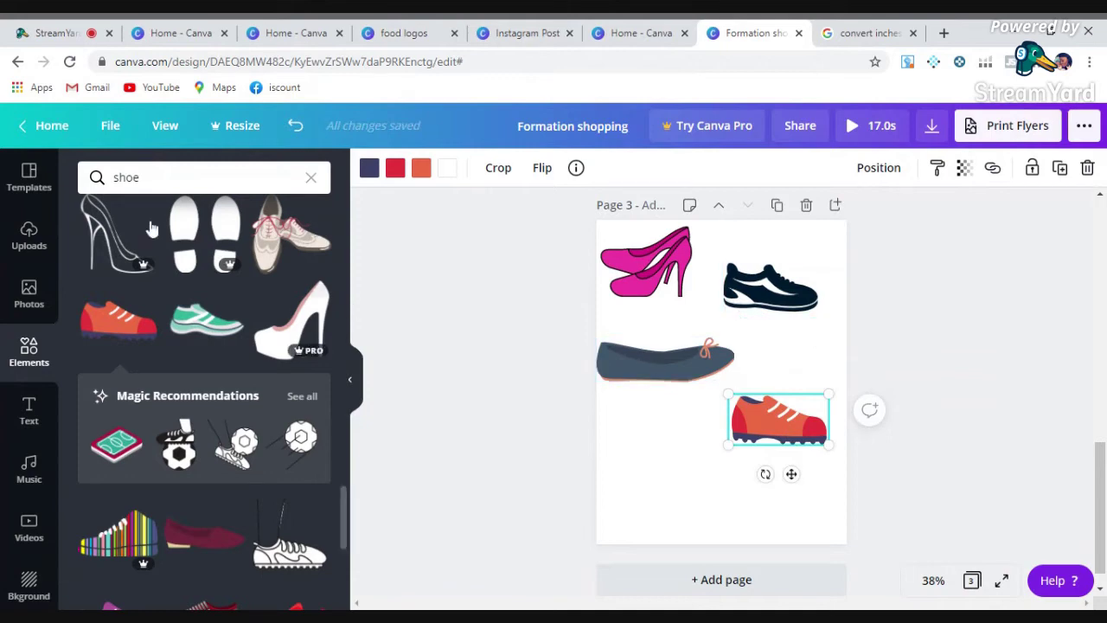
# Step: Browse uploaded videos and show the Upload From sources, then nudge the orange sneaker down
pyautogui.click(28, 296)
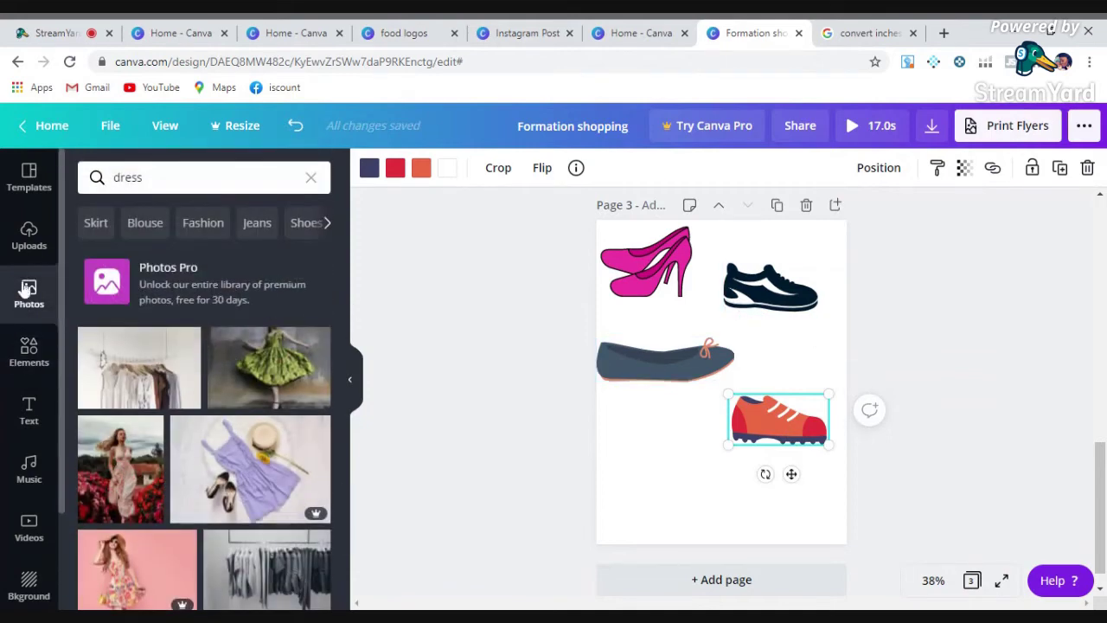
pyautogui.click(29, 235)
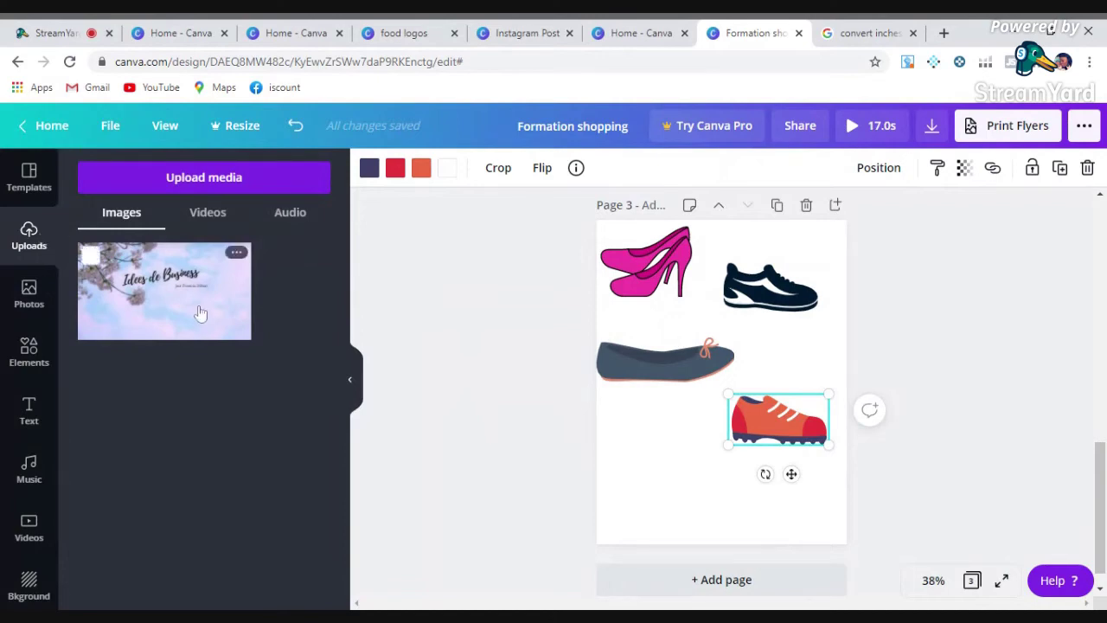
pyautogui.click(272, 189)
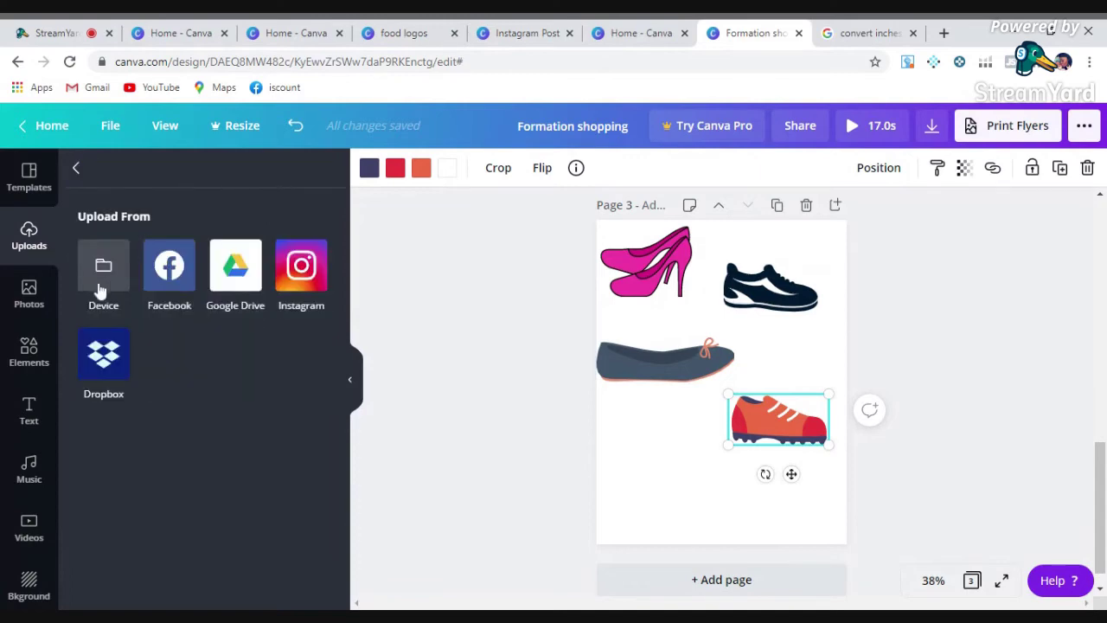
pyautogui.click(76, 168)
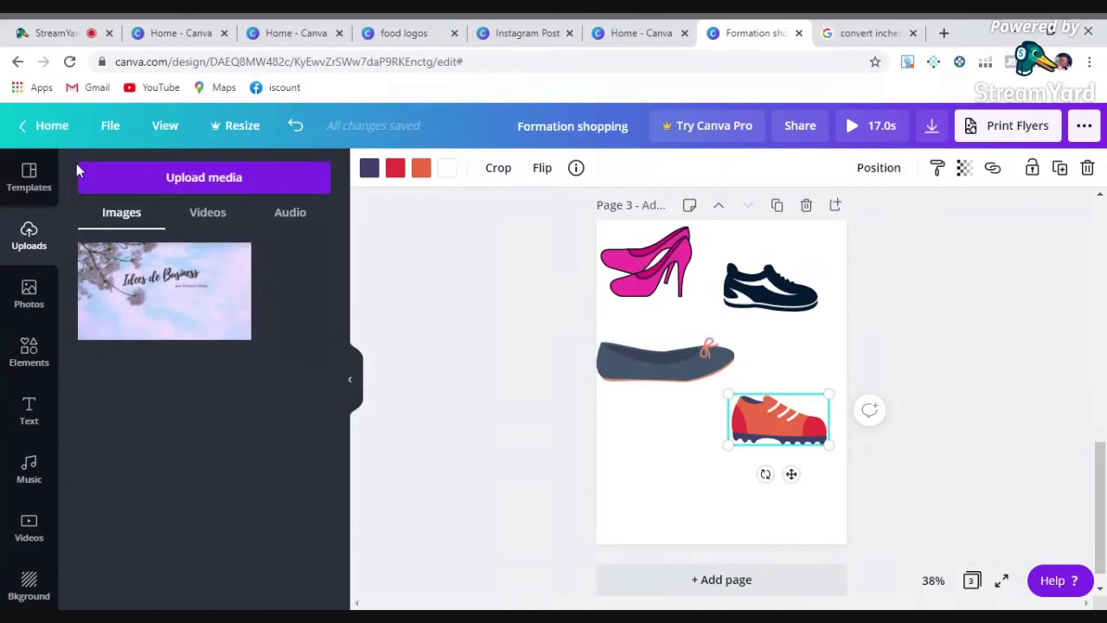
pyautogui.click(225, 220)
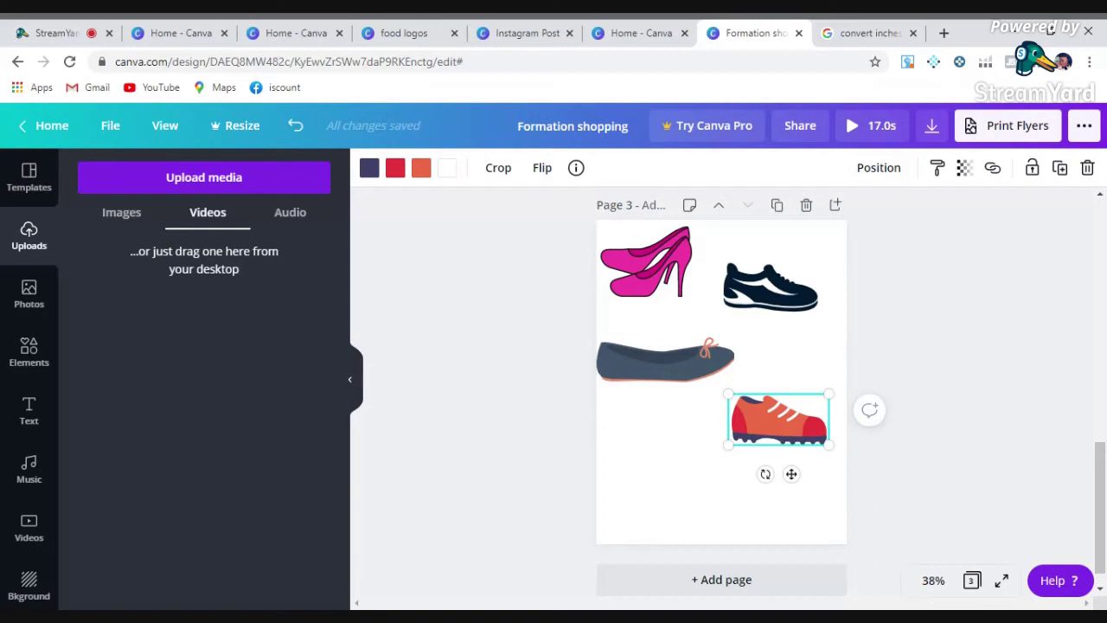
pyautogui.click(262, 192)
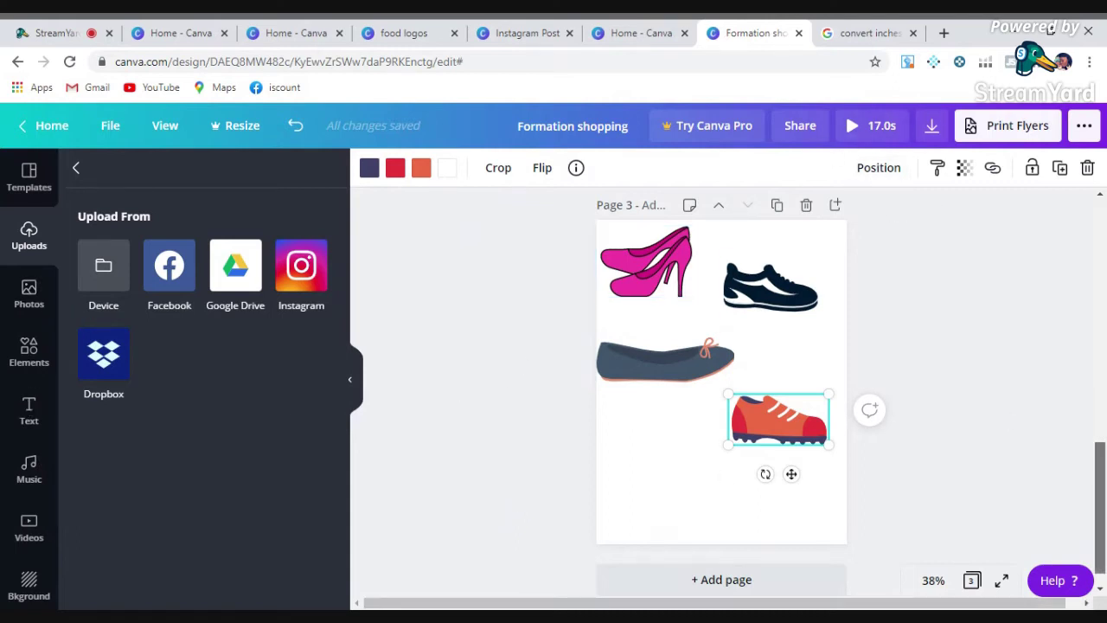
pyautogui.moveTo(1100, 502); pyautogui.dragTo(1100, 512)
# Step: Add a fourth page and search Elements for 'thank animated' graphics
pyautogui.click(768, 560)
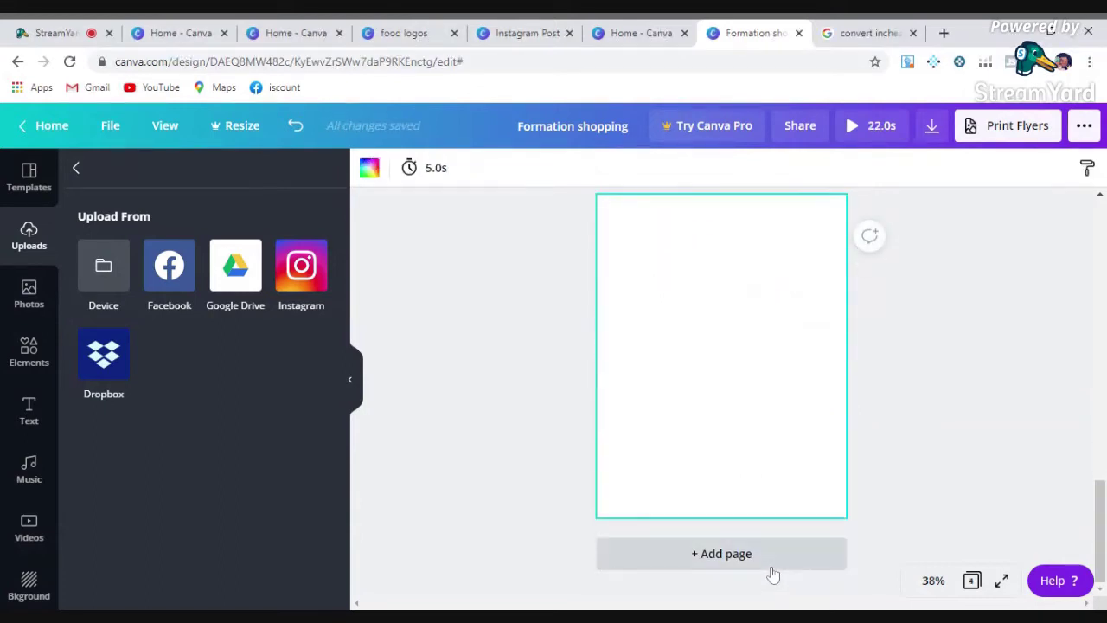
pyautogui.click(76, 168)
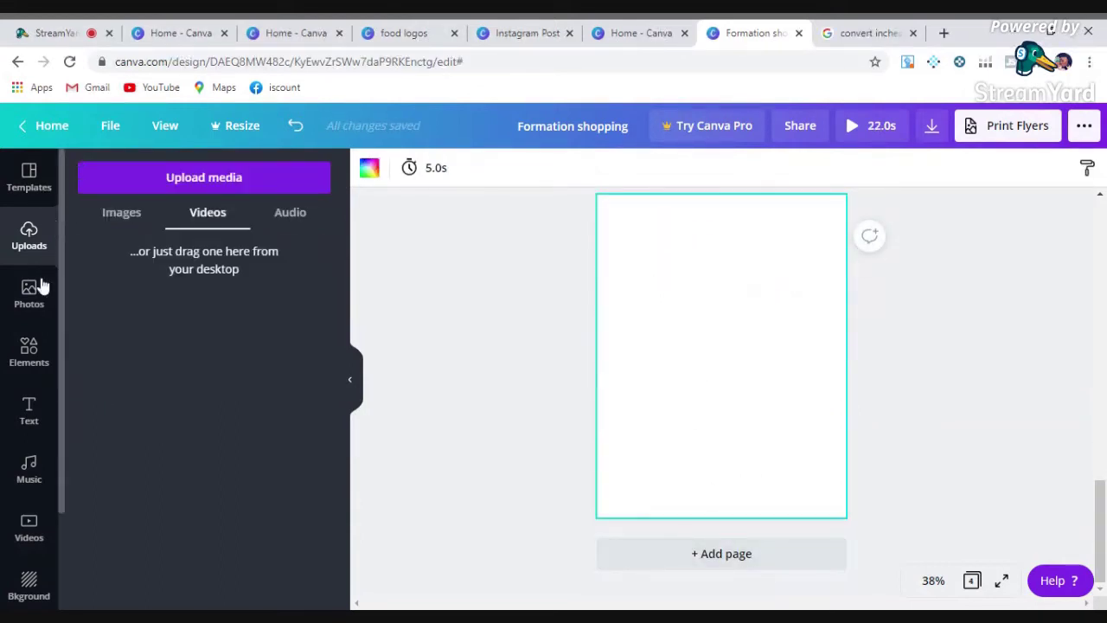
pyautogui.click(28, 349)
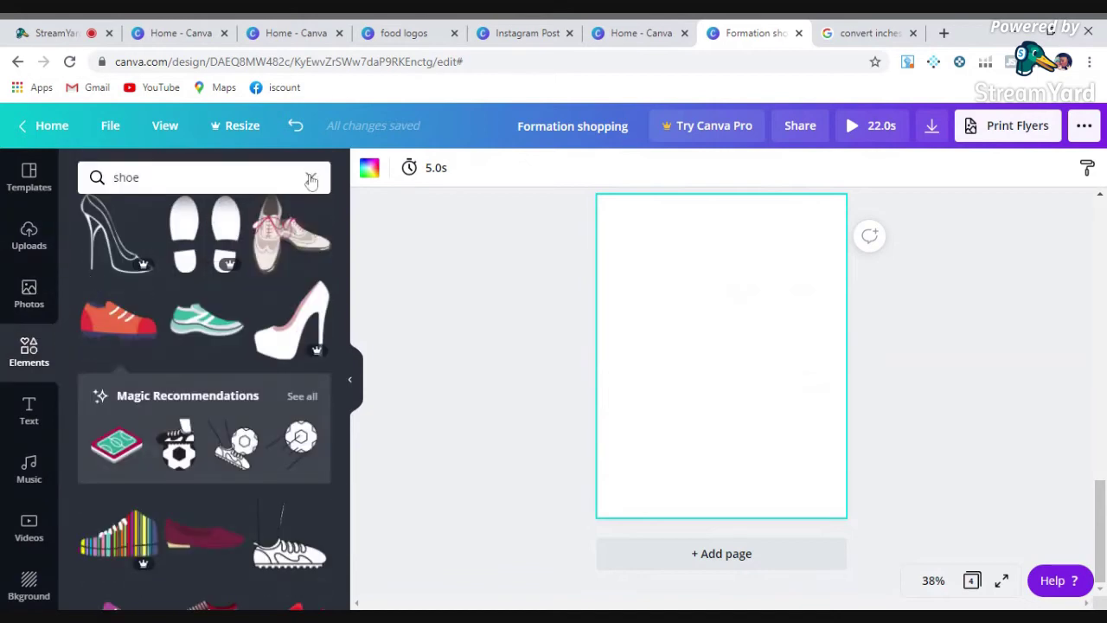
pyautogui.click(312, 180)
pyautogui.write('thank you')
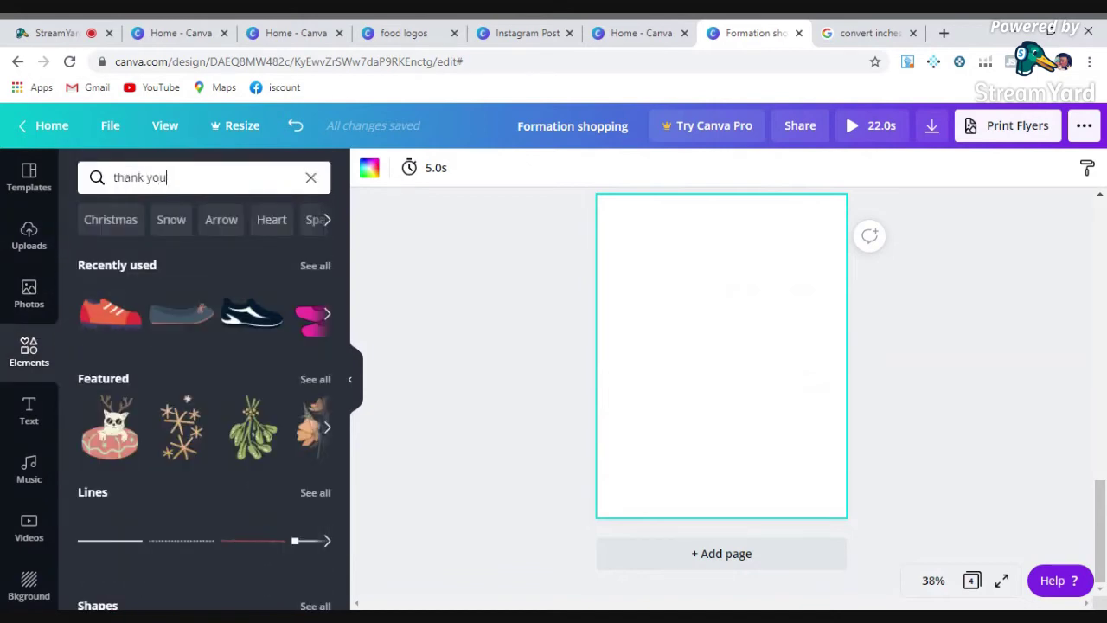
pyautogui.press('Return')
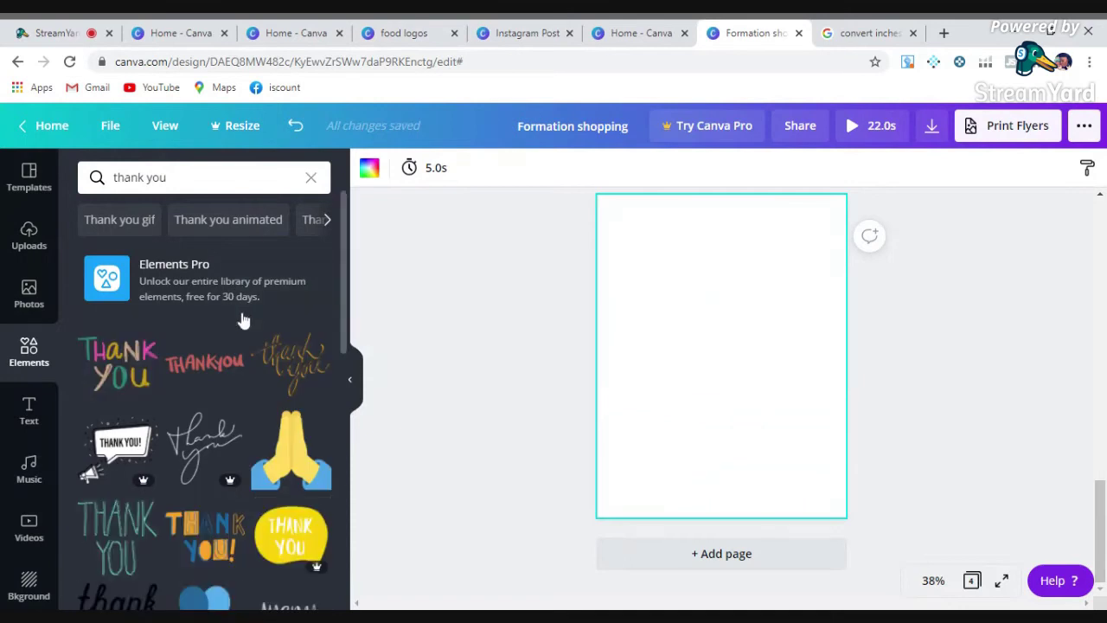
pyautogui.scroll(-4, 344, 305)
pyautogui.scroll(4, 289, 207)
pyautogui.click(216, 178)
pyautogui.write('anima')
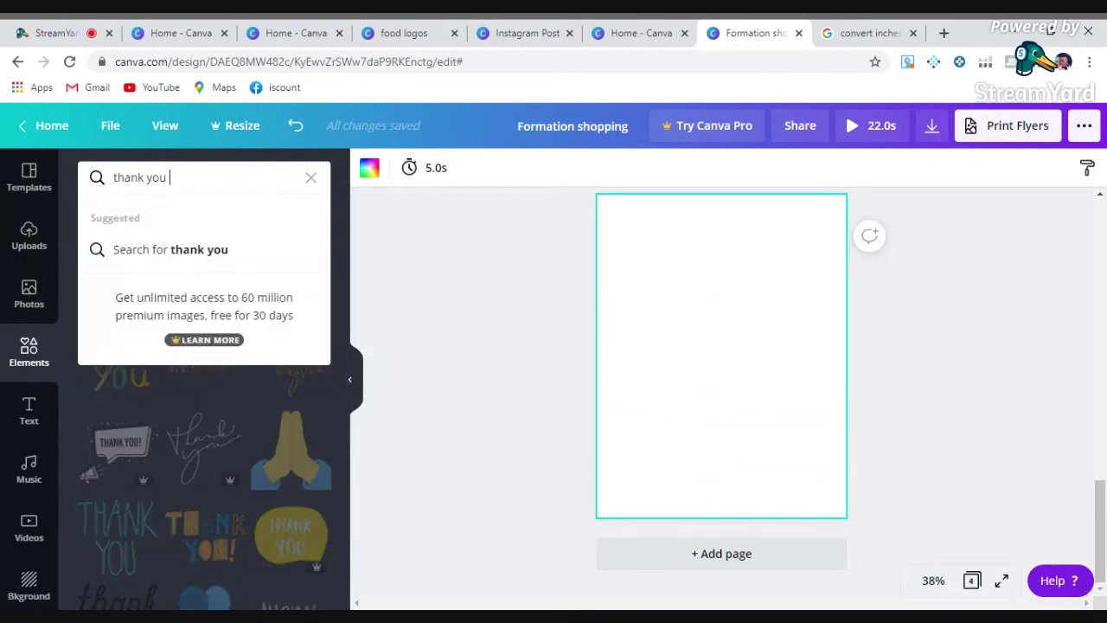
pyautogui.write('ted')
pyautogui.press('Return')
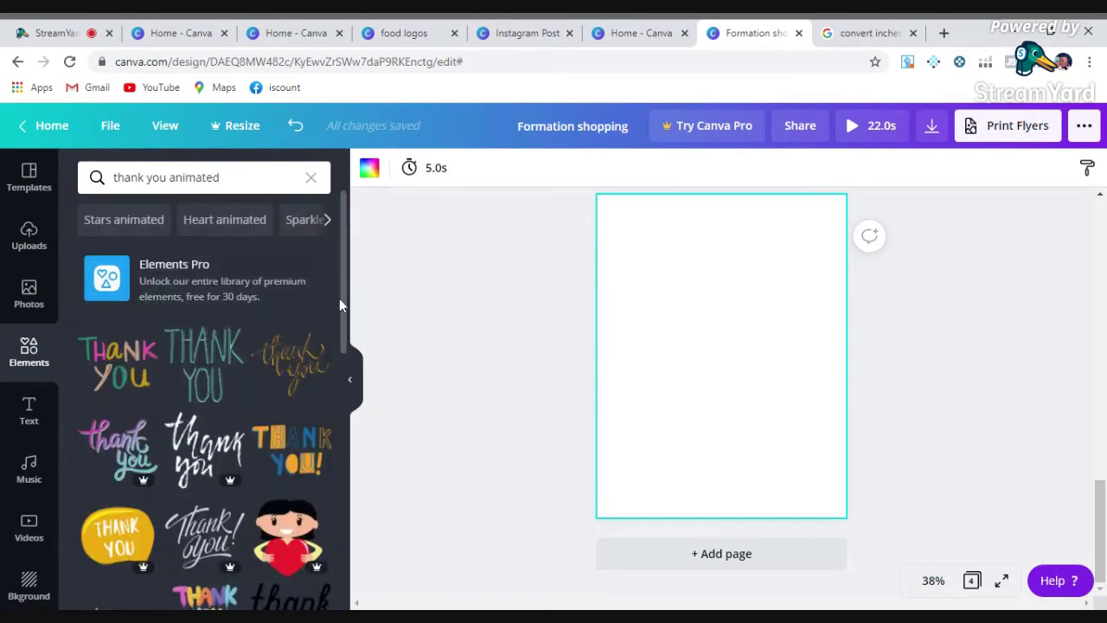
pyautogui.scroll(-5, 350, 345)
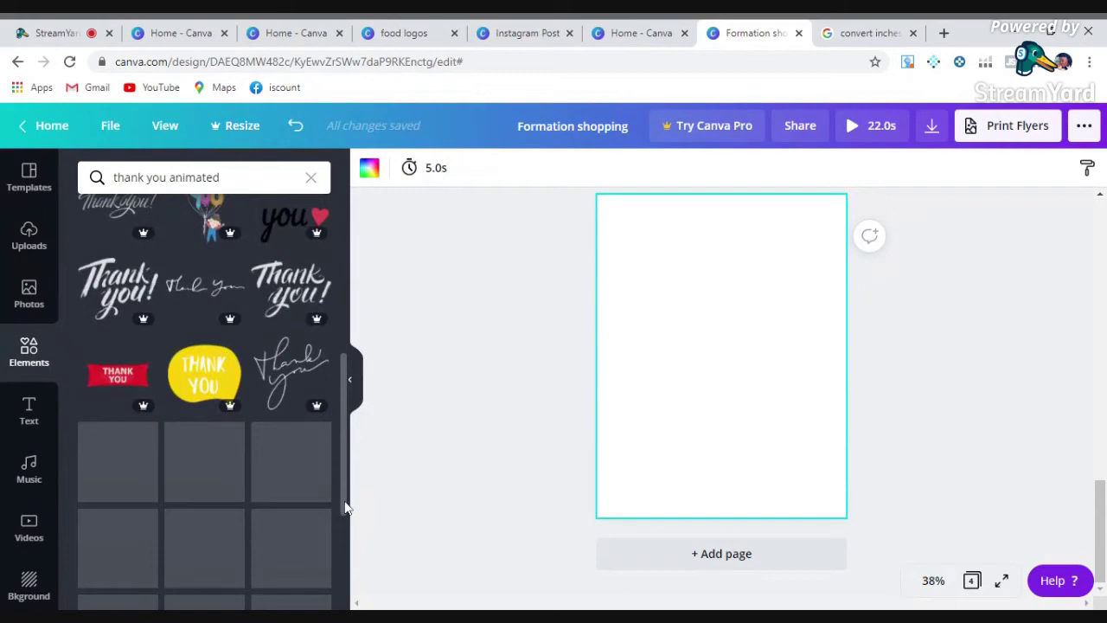
pyautogui.scroll(5, 333, 484)
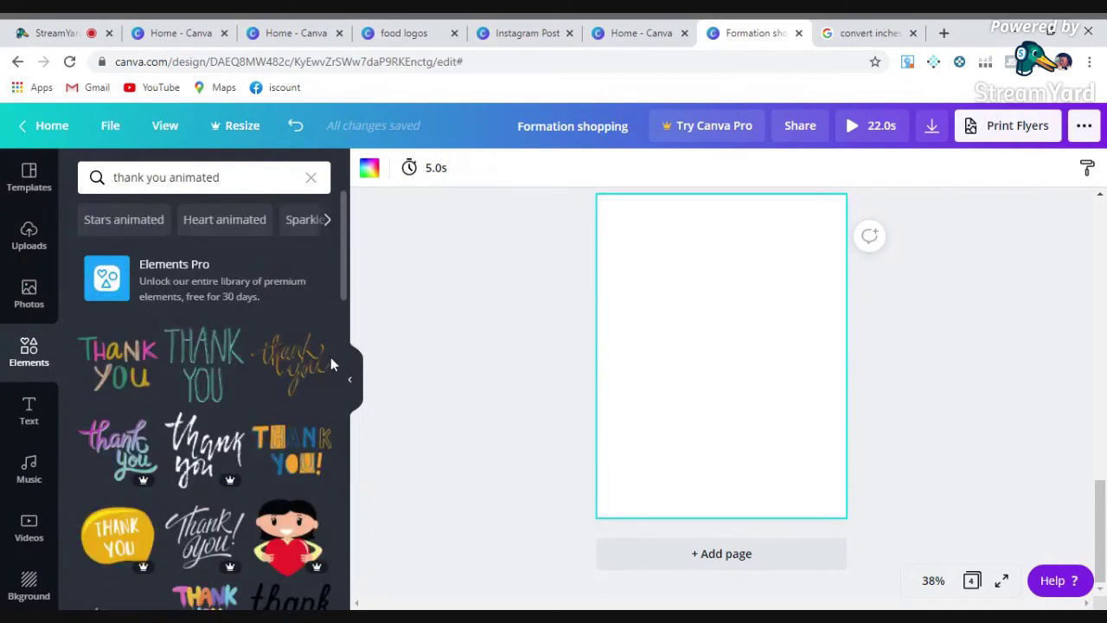
# Step: Place the colourful Thank You sticker, enlarged to nearly page width and centred near the top
pyautogui.click(112, 355)
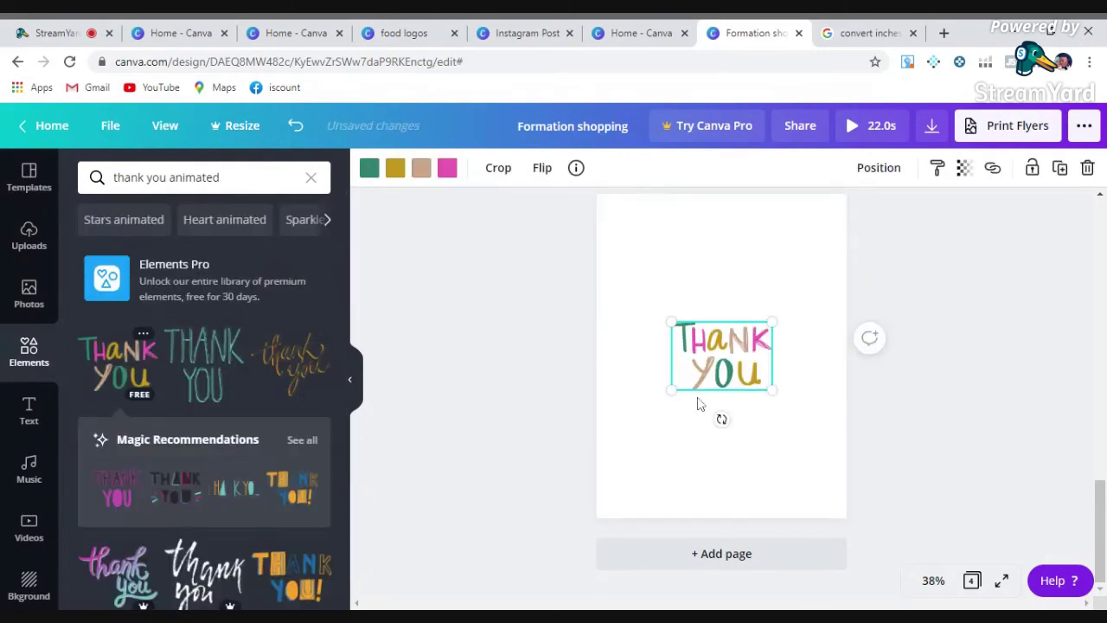
pyautogui.moveTo(668, 324); pyautogui.dragTo(637, 267)
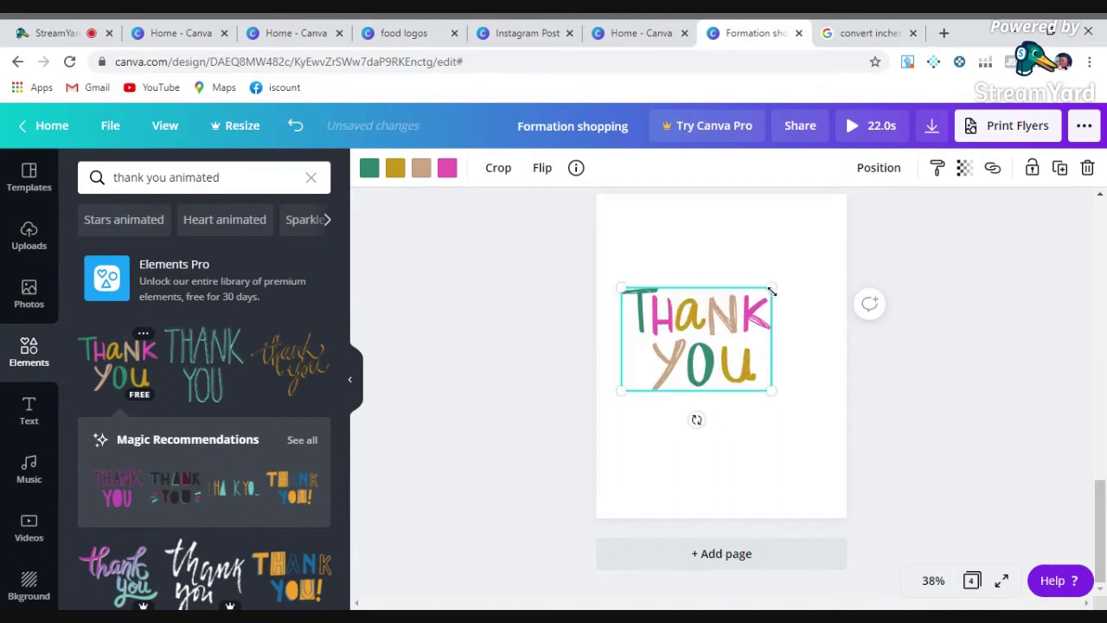
pyautogui.moveTo(769, 297); pyautogui.dragTo(860, 227)
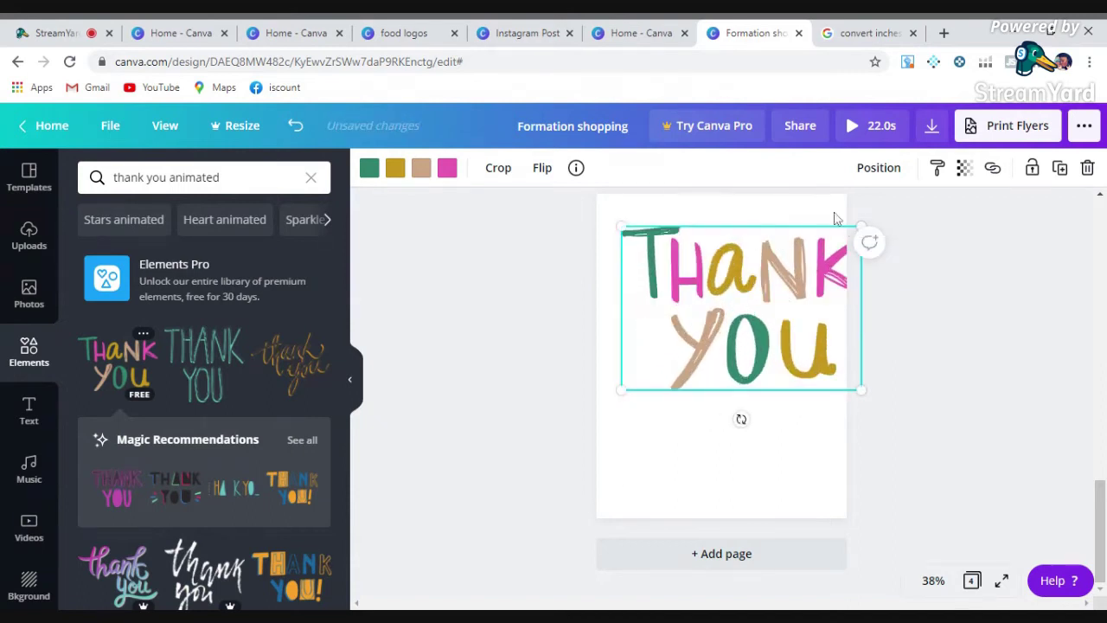
pyautogui.moveTo(765, 279)
pyautogui.mouseDown()
pyautogui.moveTo(741, 270)
pyautogui.moveTo(773, 271)
pyautogui.mouseUp()
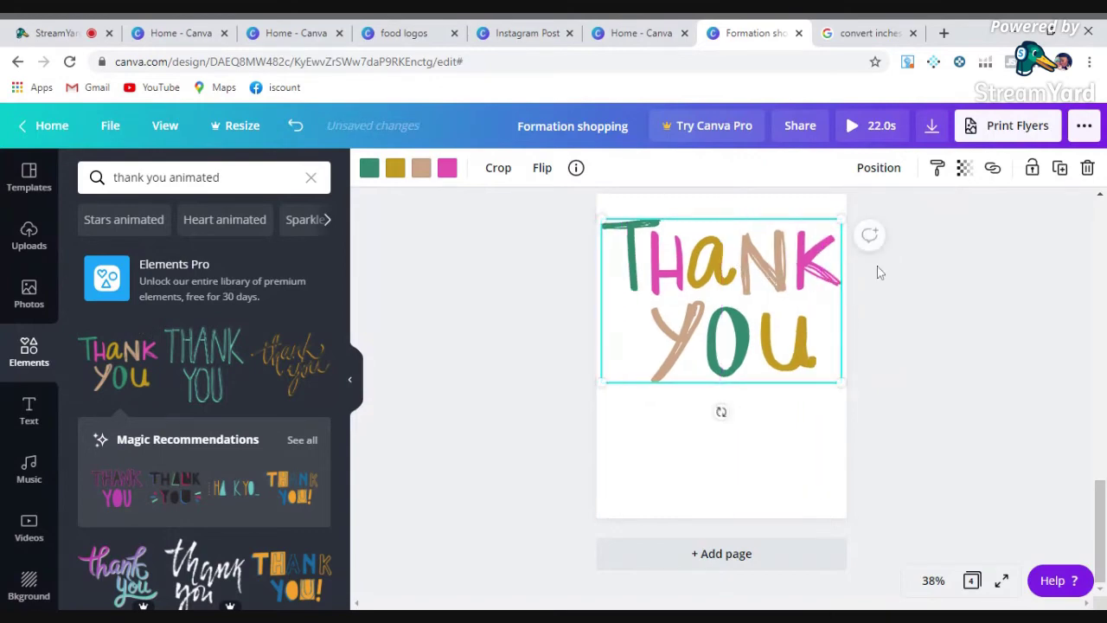
pyautogui.click(951, 335)
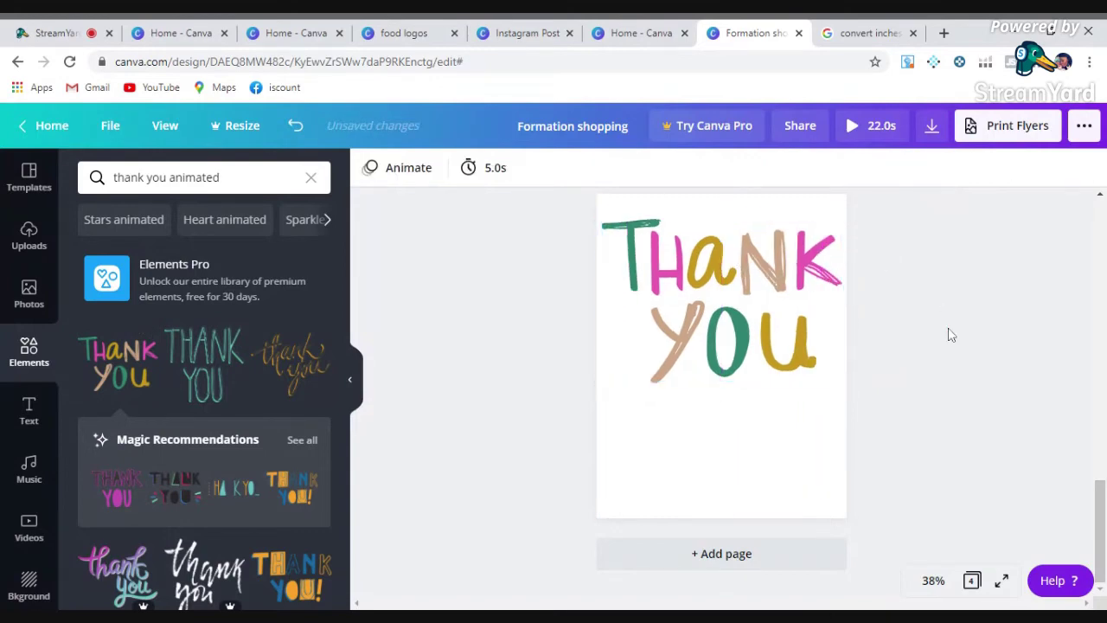
pyautogui.click(311, 179)
pyautogui.write('for shopping')
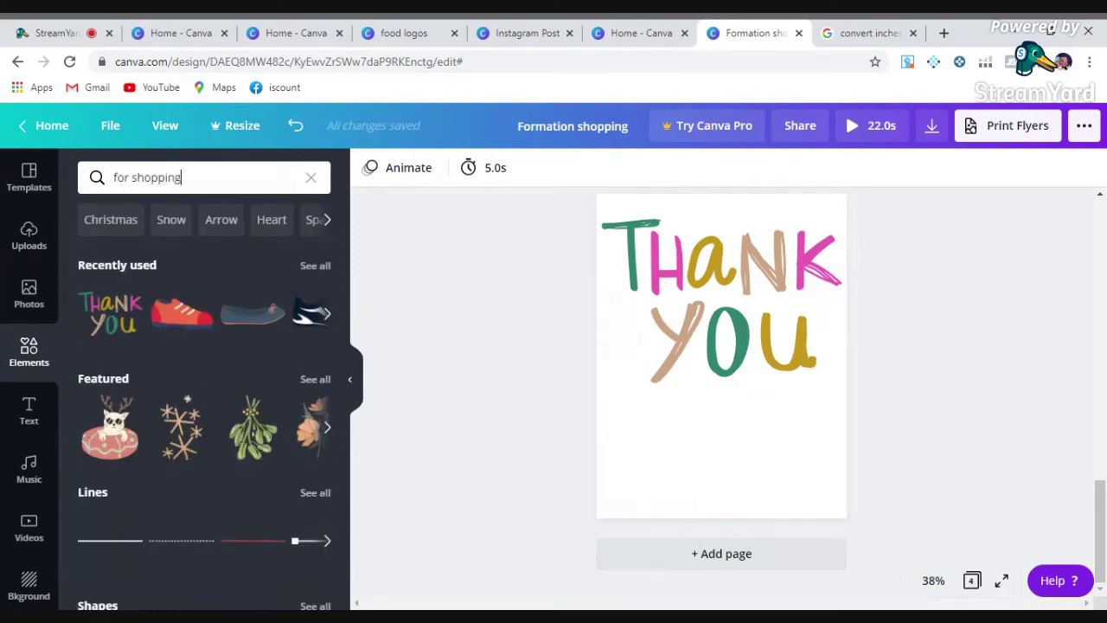
pyautogui.press('Return')
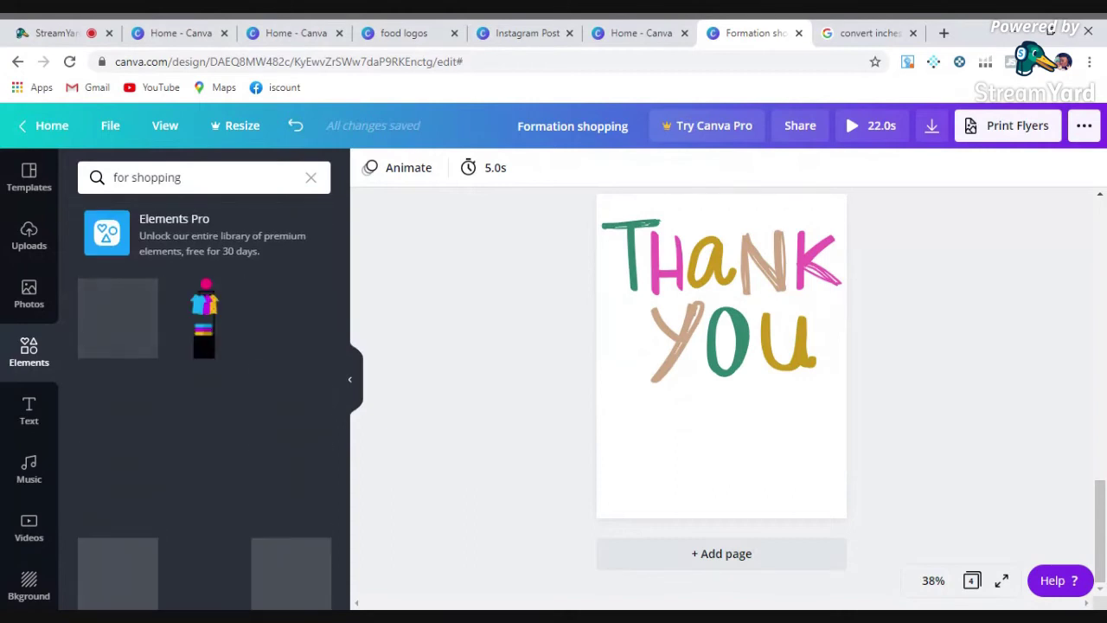
pyautogui.moveTo(235, 320)
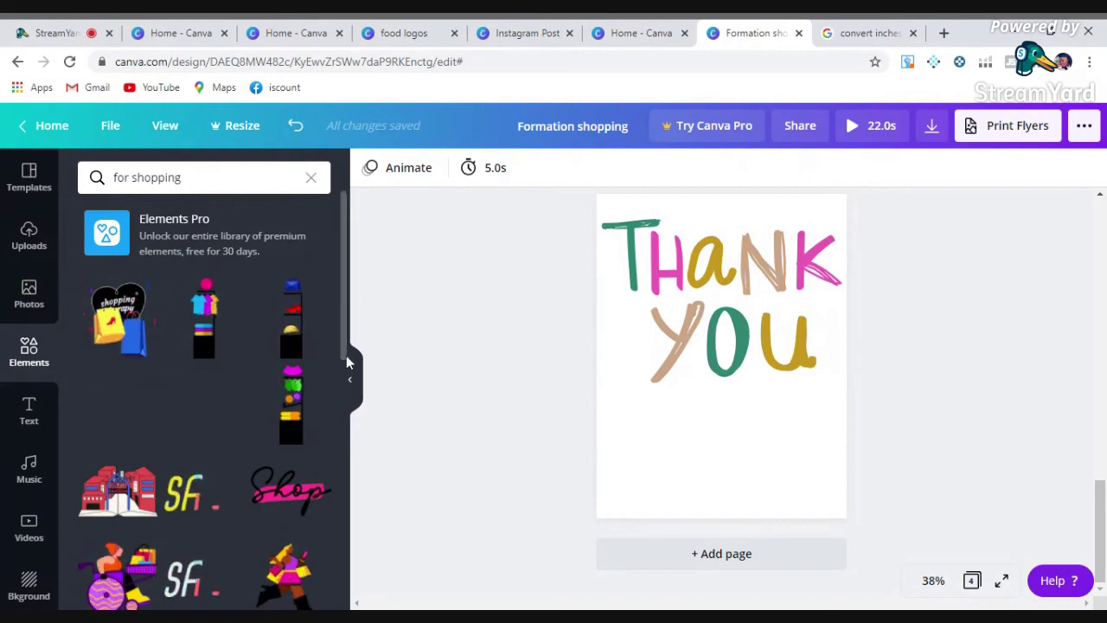
pyautogui.moveTo(301, 343)
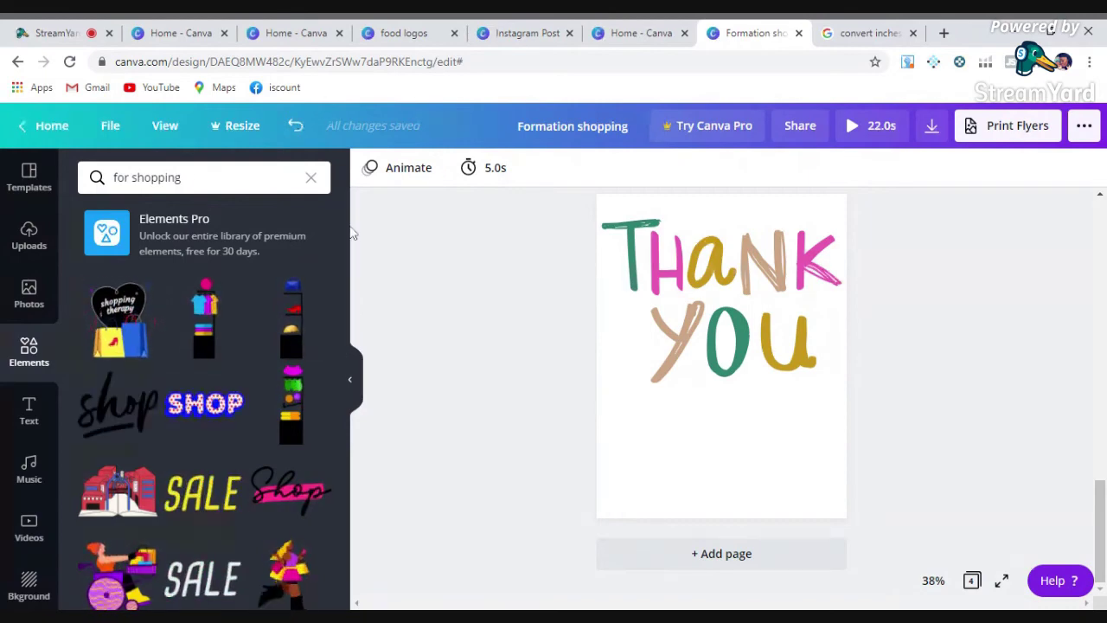
pyautogui.scroll(-2, 344, 272)
pyautogui.scroll(-5, 344, 272)
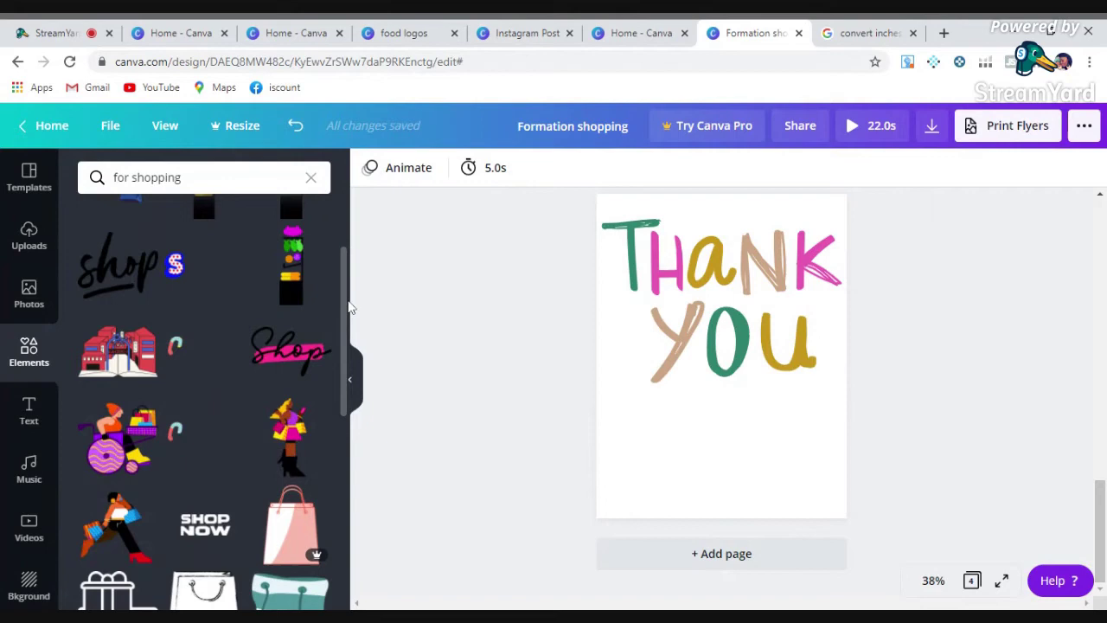
pyautogui.scroll(-3, 349, 354)
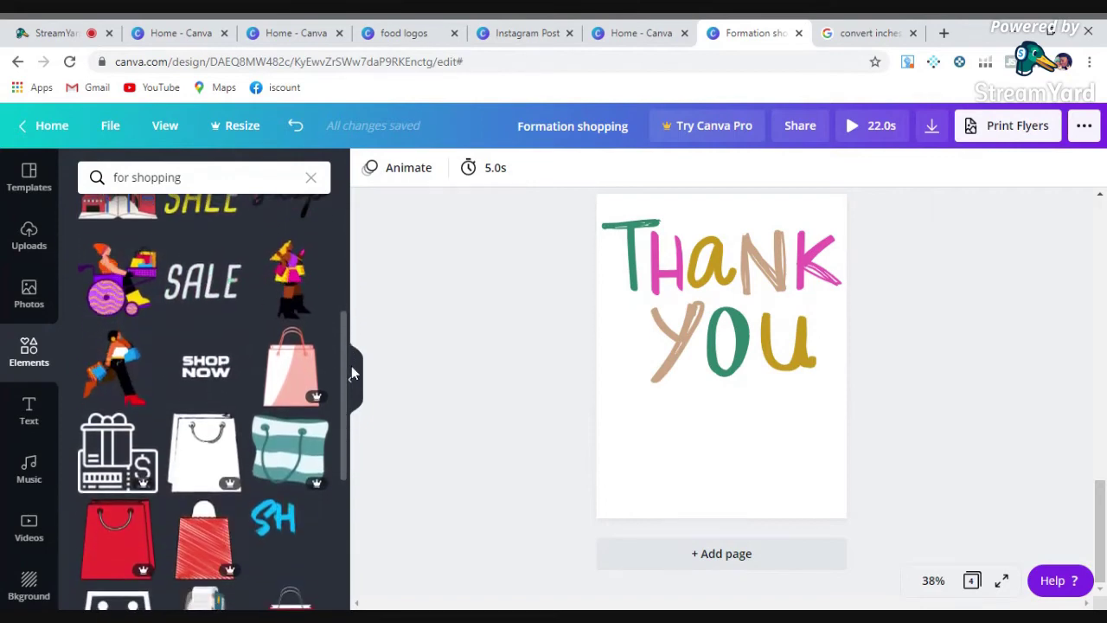
pyautogui.scroll(5, 350, 346)
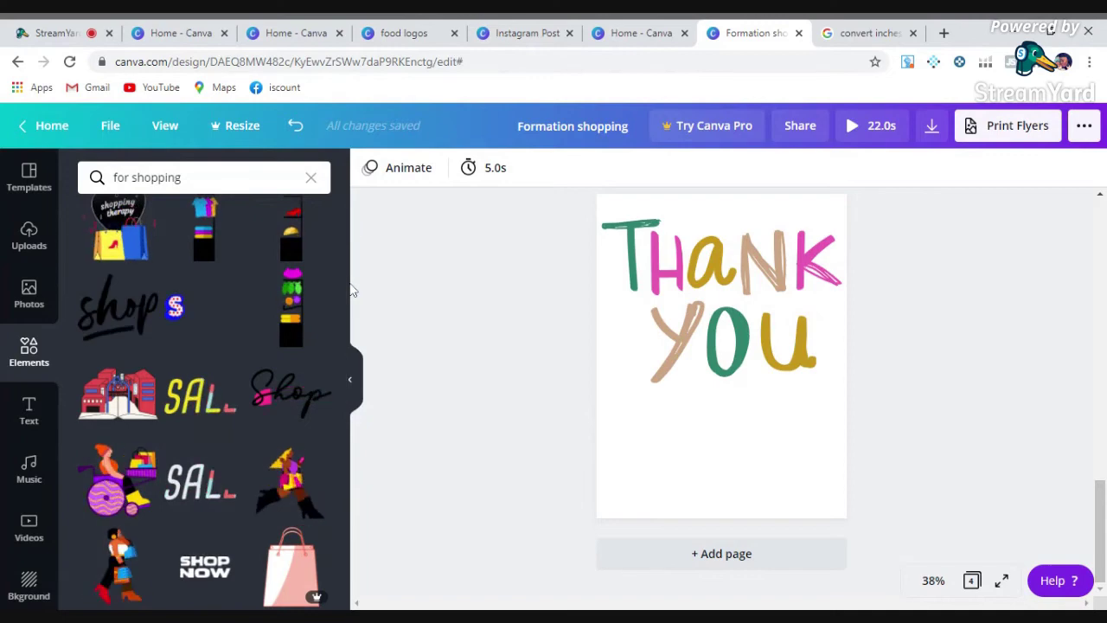
pyautogui.click(199, 177)
pyautogui.press('BackSpace')
pyautogui.press('BackSpace')
pyautogui.press('BackSpace')
pyautogui.press('BackSpace')
pyautogui.press('BackSpace')
pyautogui.press('BackSpace')
pyautogui.press('BackSpace')
pyautogui.press('BackSpace')
pyautogui.press('BackSpace')
pyautogui.press('BackSpace')
pyautogui.press('BackSpace')
pyautogui.press('BackSpace')
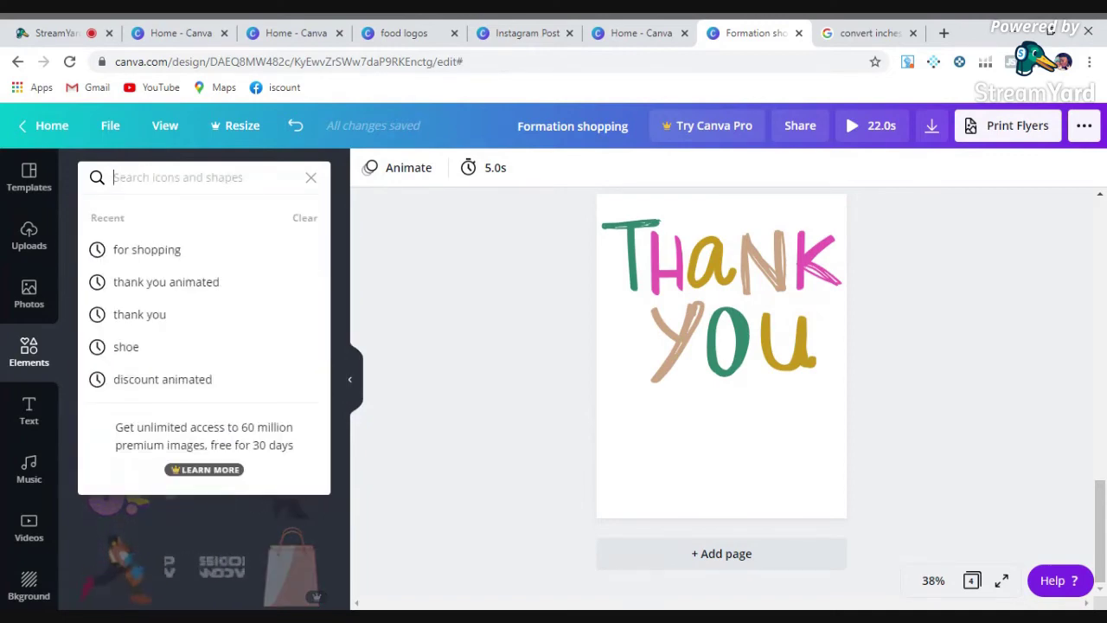
# Step: Add the 'A GIFT just for you' text combination, then undo the duplicate and edits
pyautogui.click(28, 406)
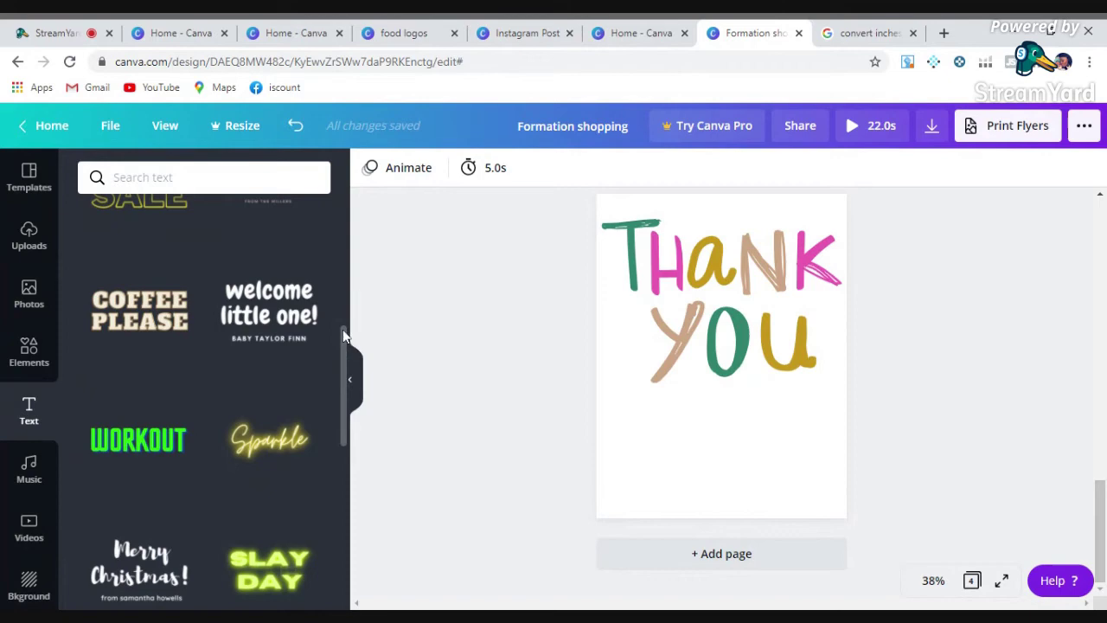
pyautogui.moveTo(349, 357); pyautogui.dragTo(348, 264)
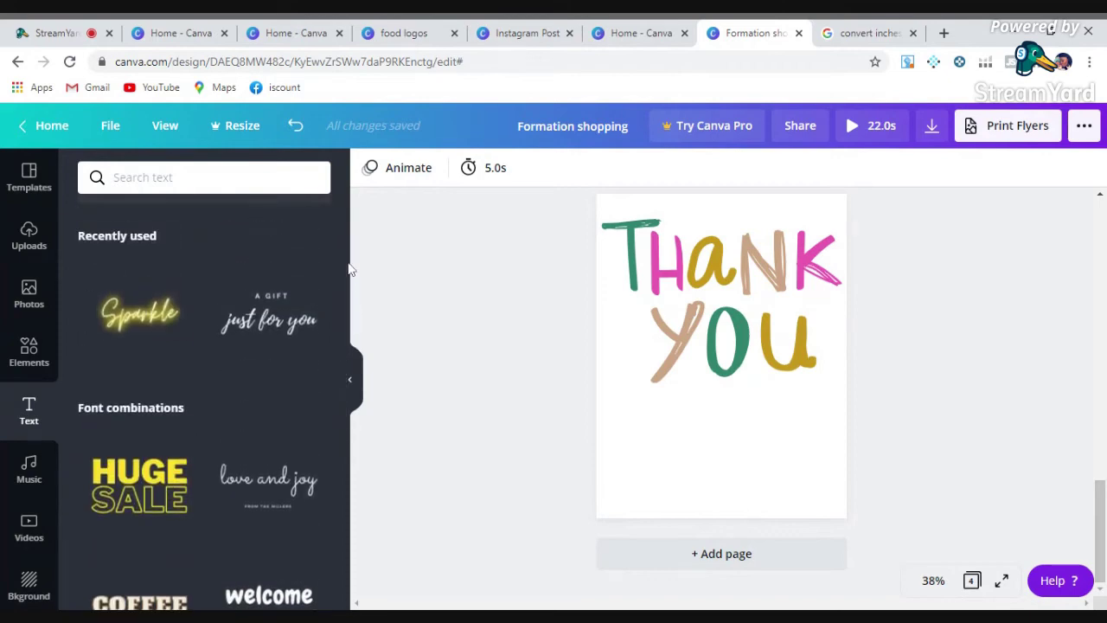
pyautogui.click(289, 322)
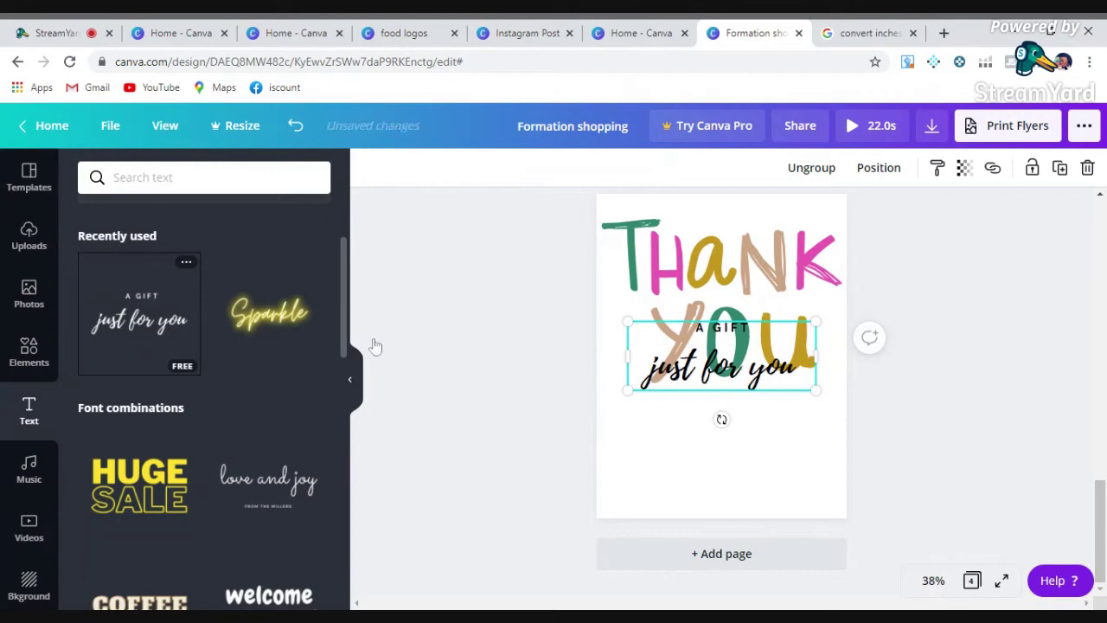
pyautogui.hotkey('ctrl', 'd')
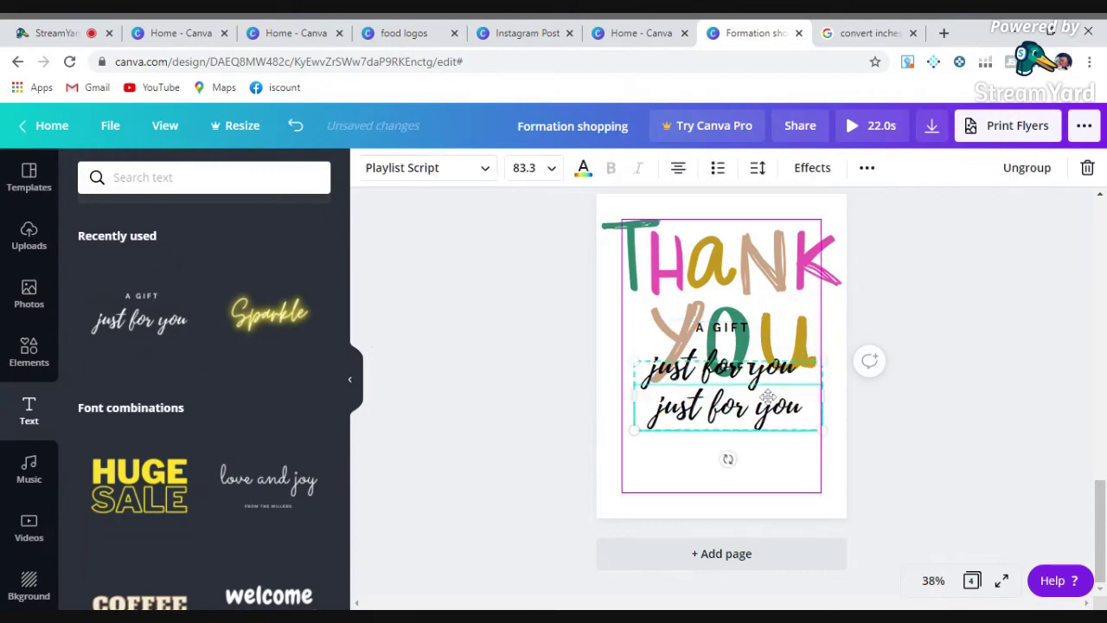
pyautogui.click(764, 374)
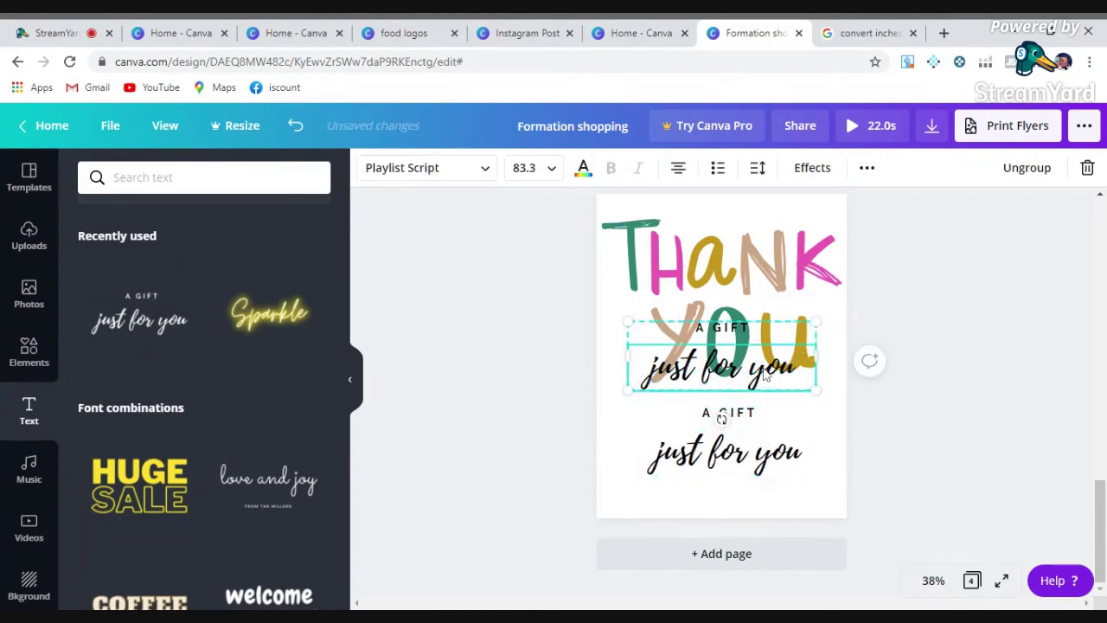
pyautogui.click(776, 333)
pyautogui.press('BackSpace')
pyautogui.press('BackSpace')
pyautogui.press('BackSpace')
pyautogui.press('BackSpace')
pyautogui.press('BackSpace')
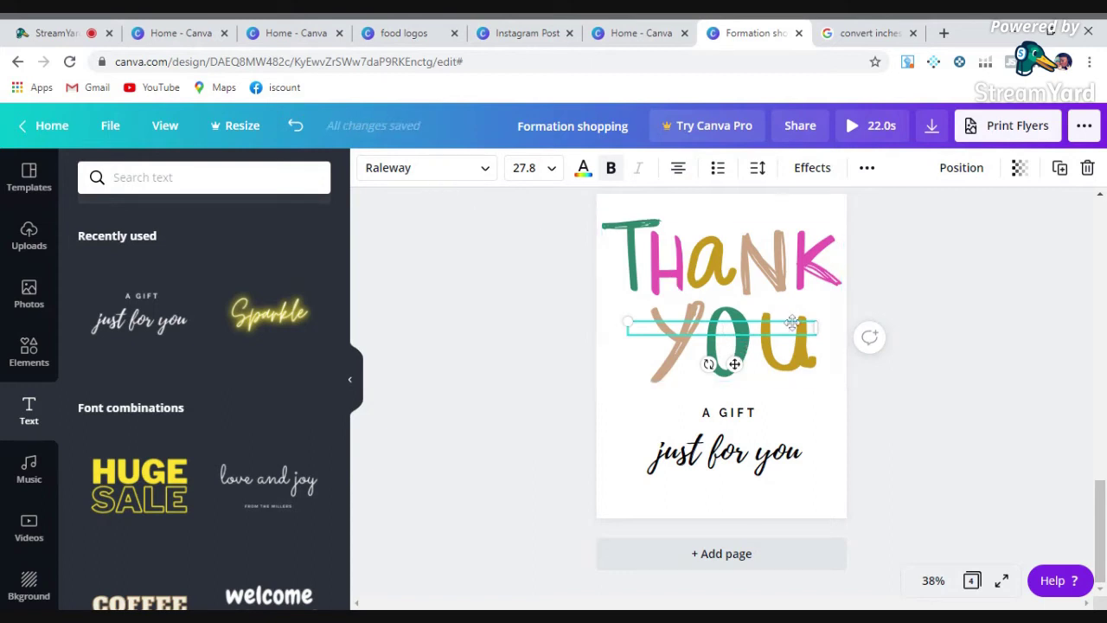
pyautogui.moveTo(792, 322); pyautogui.dragTo(781, 396)
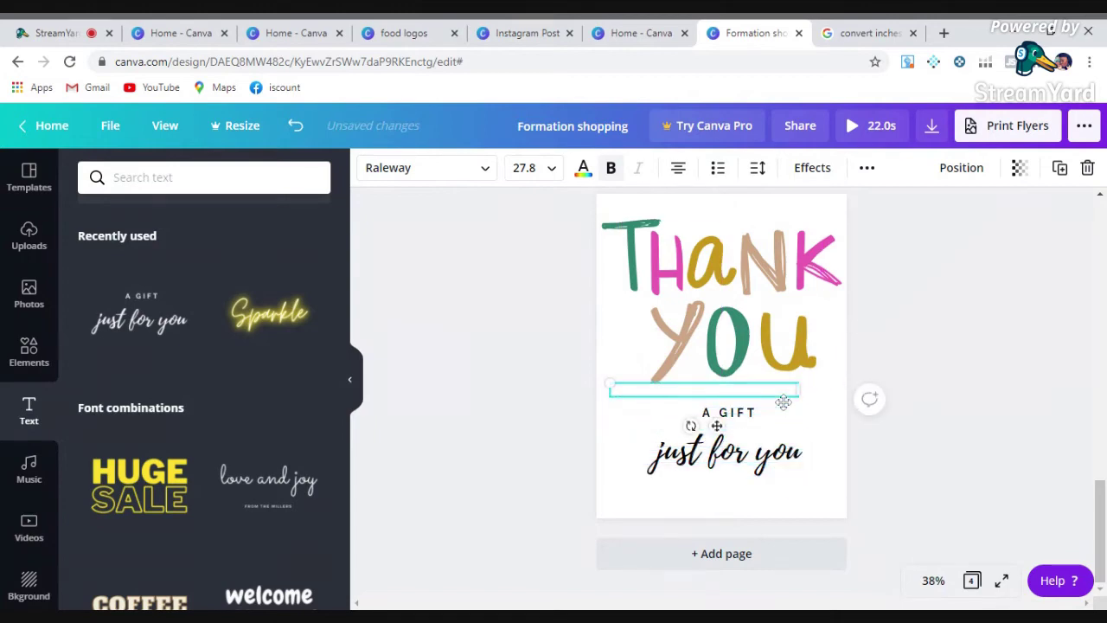
pyautogui.moveTo(796, 389); pyautogui.dragTo(748, 391)
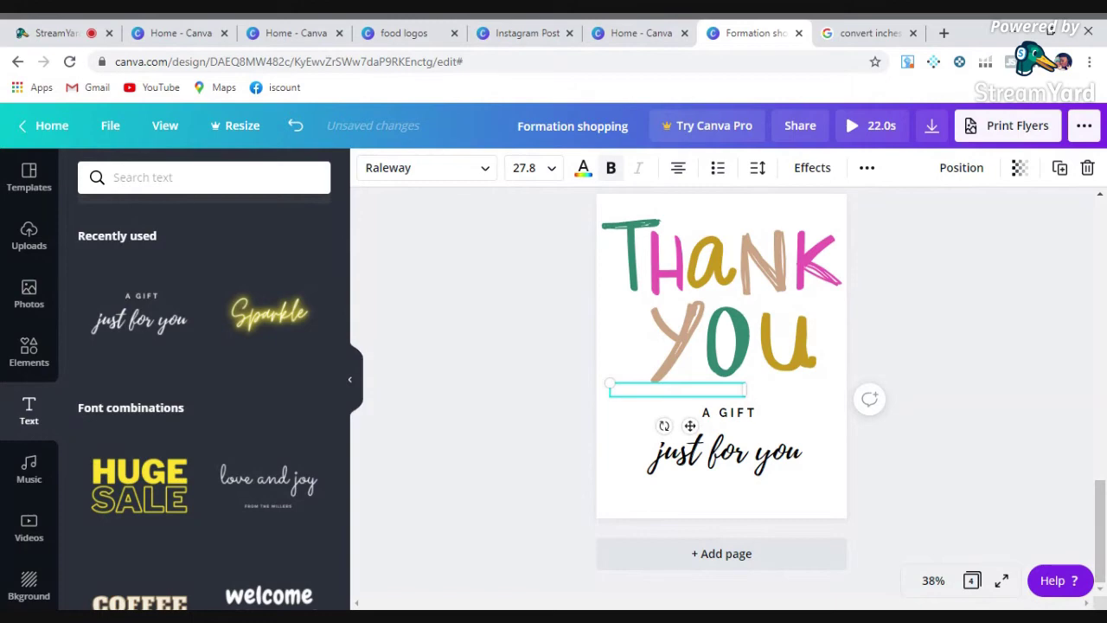
pyautogui.click(296, 127)
pyautogui.click(296, 126)
pyautogui.click(297, 126)
pyautogui.click(297, 126)
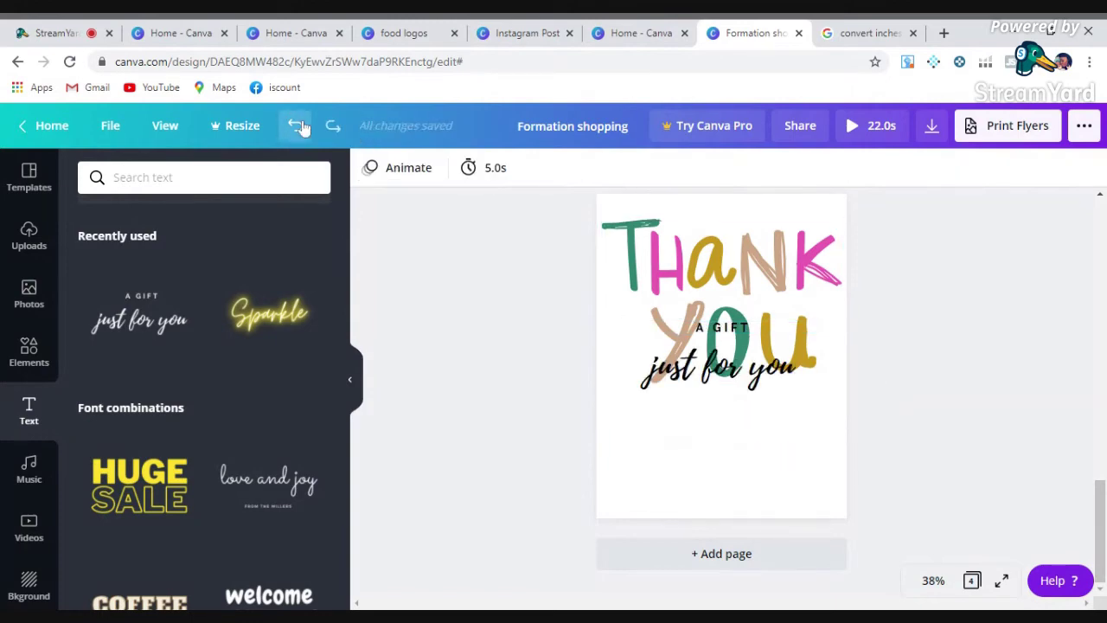
# Step: Move the 'A GIFT just for you' text group below the word YOU
pyautogui.click(721, 377)
pyautogui.moveTo(721, 421); pyautogui.dragTo(765, 415)
pyautogui.click(295, 126)
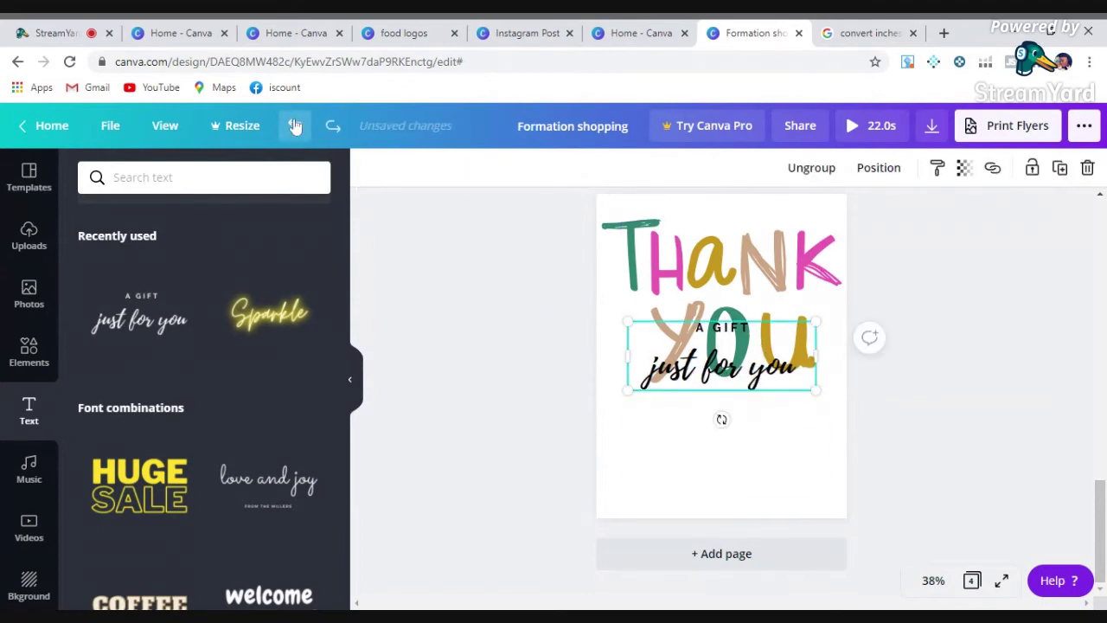
pyautogui.moveTo(747, 358); pyautogui.dragTo(754, 438)
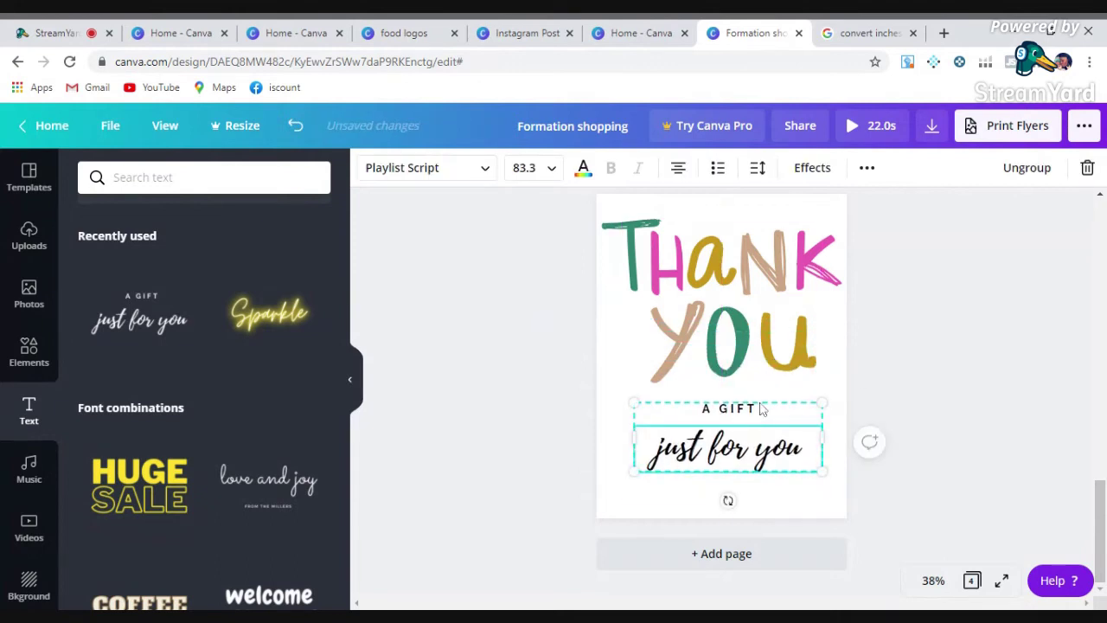
pyautogui.press('Escape')
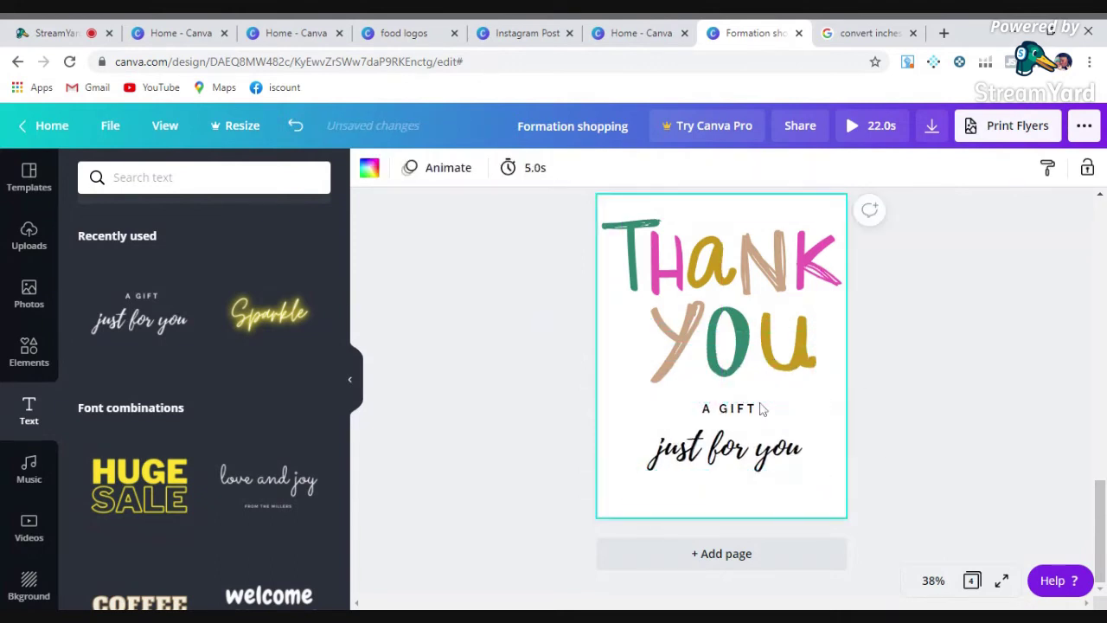
# Step: Change the top line of the text group to 'FOR BEING OUR'
pyautogui.click(761, 411)
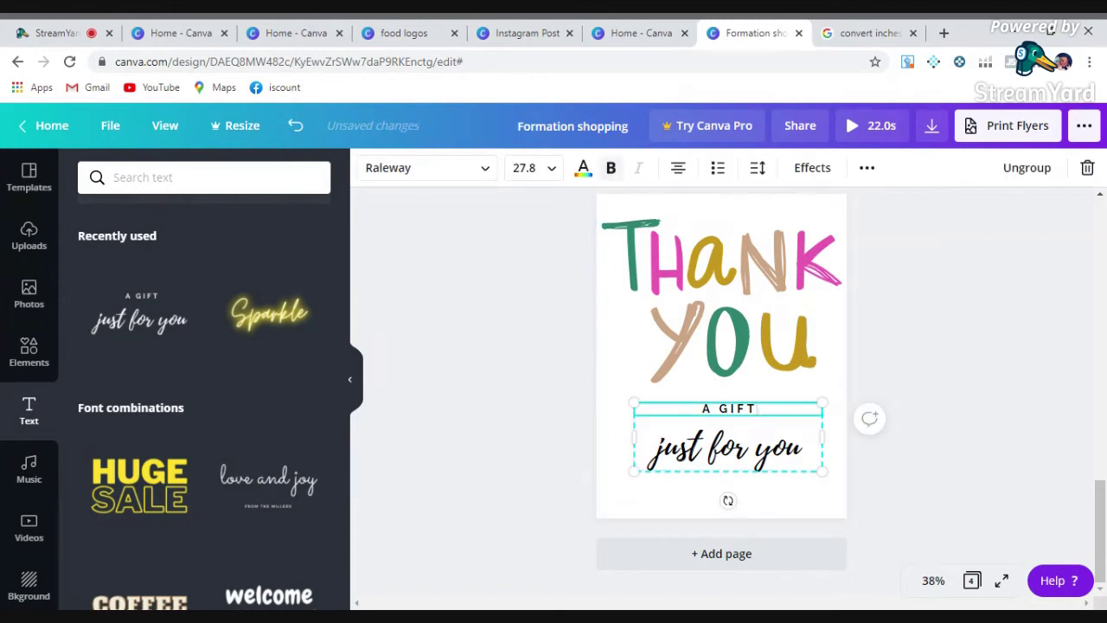
pyautogui.press('BackSpace')
pyautogui.press('BackSpace')
pyautogui.press('BackSpace')
pyautogui.press('BackSpace')
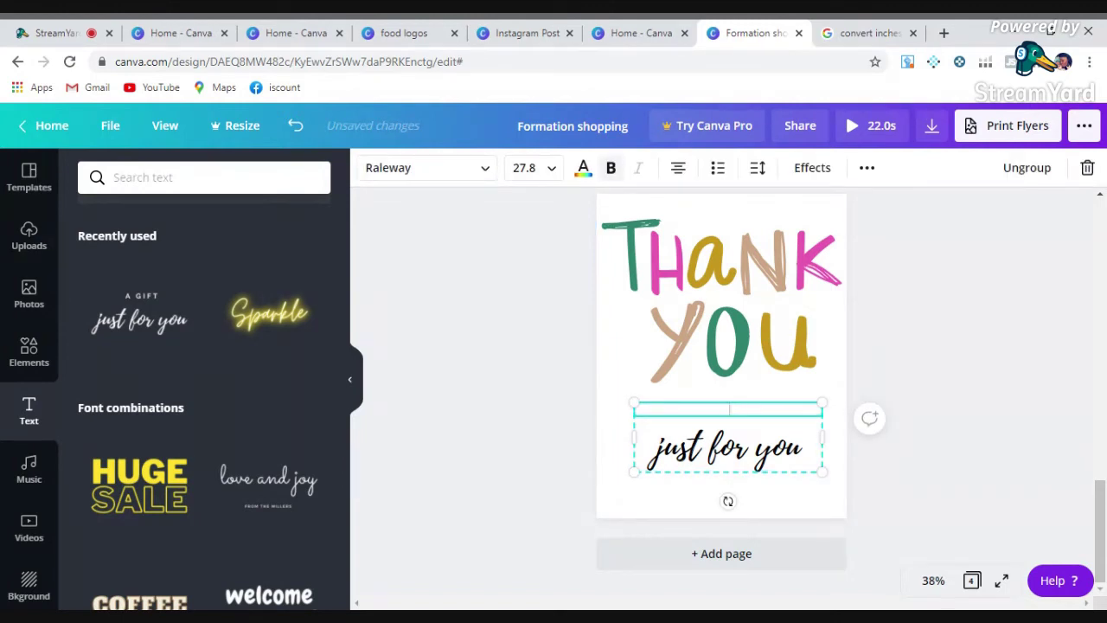
pyautogui.write('FOR BEING OUR')
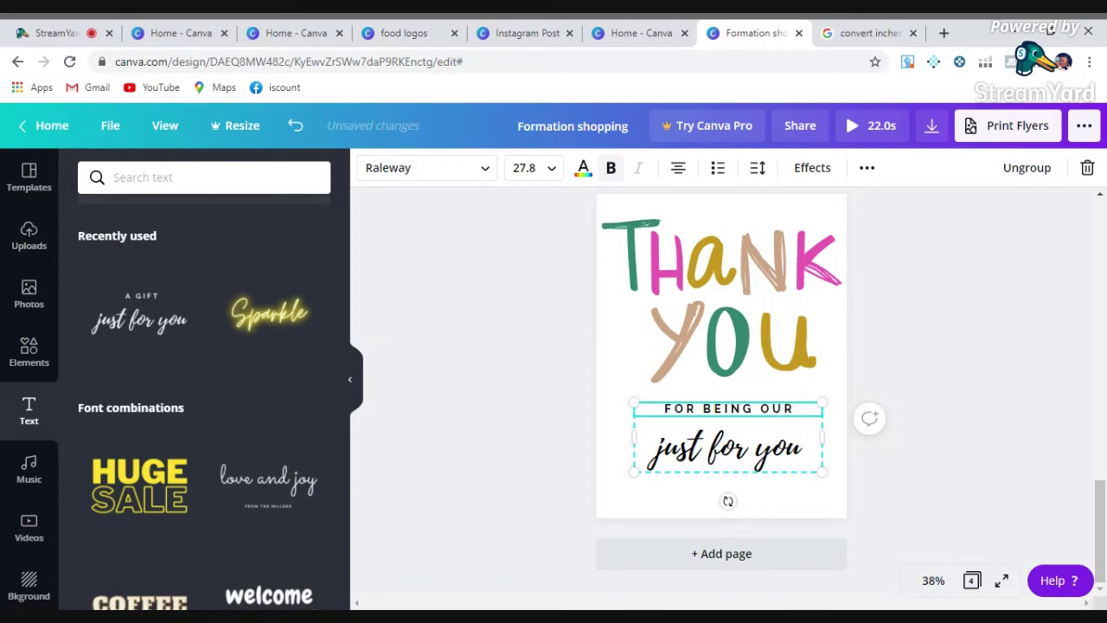
pyautogui.write('S')
pyautogui.press('BackSpace')
# Step: Reword 'just for you' to 'Customer', then raise the Thank You graphic and text slightly
pyautogui.click(797, 463)
pyautogui.click(797, 464)
pyautogui.press('BackSpace')
pyautogui.press('BackSpace')
pyautogui.press('BackSpace')
pyautogui.press('BackSpace')
pyautogui.press('BackSpace')
pyautogui.press('BackSpace')
pyautogui.press('BackSpace')
pyautogui.press('BackSpace')
pyautogui.press('BackSpace')
pyautogui.press('BackSpace')
pyautogui.press('BackSpace')
pyautogui.press('BackSpace')
pyautogui.write('cus')
pyautogui.press('BackSpace')
pyautogui.press('BackSpace')
pyautogui.press('BackSpace')
pyautogui.write('C')
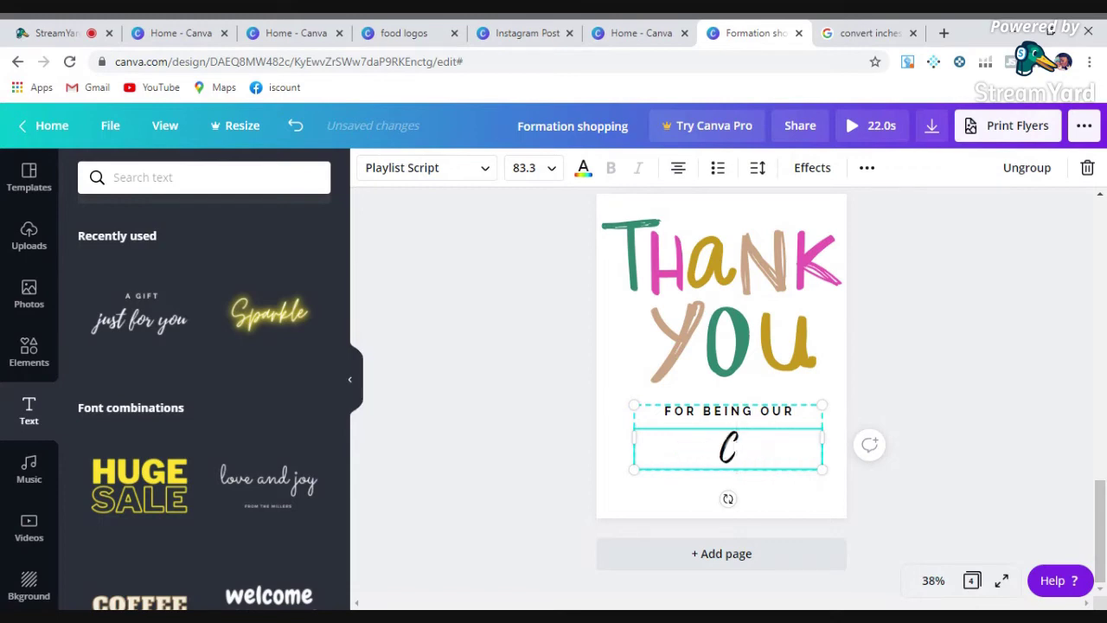
pyautogui.write('us')
pyautogui.press('BackSpace')
pyautogui.press('BackSpace')
pyautogui.press('BackSpace')
pyautogui.write('Cost')
pyautogui.press('BackSpace')
pyautogui.press('BackSpace')
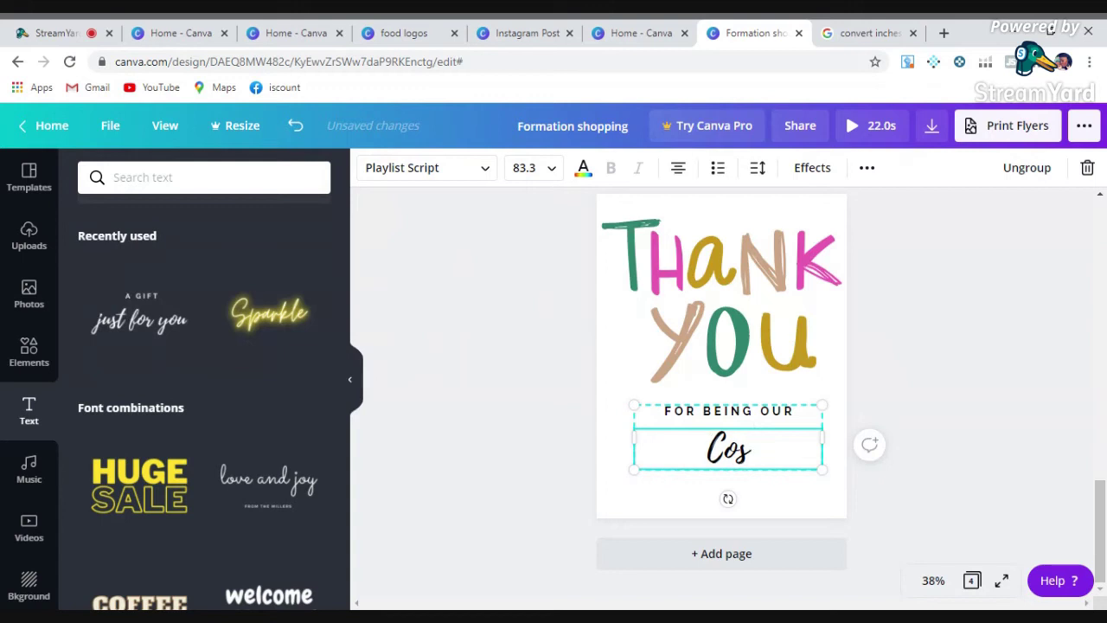
pyautogui.write('mm')
pyautogui.press('BackSpace')
pyautogui.press('BackSpace')
pyautogui.press('BackSpace')
pyautogui.write('ustomers')
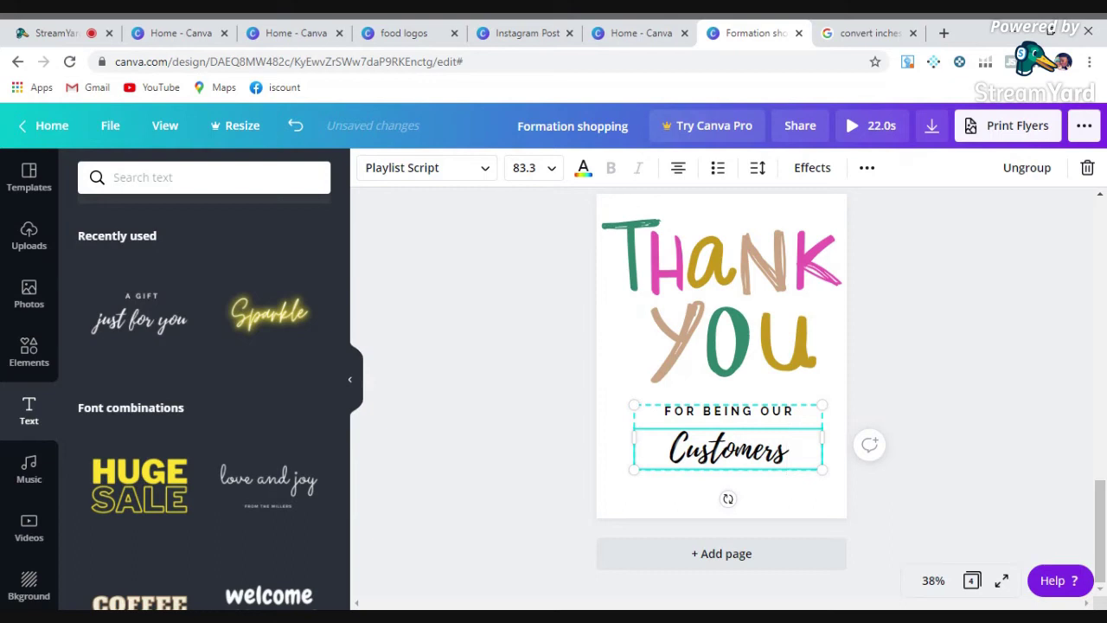
pyautogui.press('BackSpace')
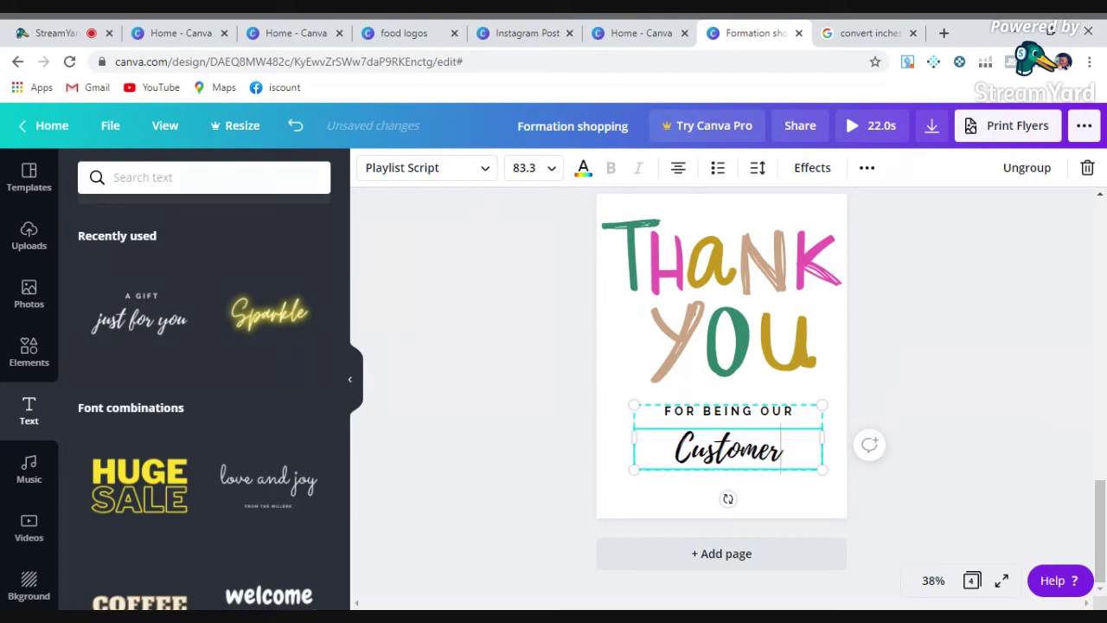
pyautogui.click(958, 393)
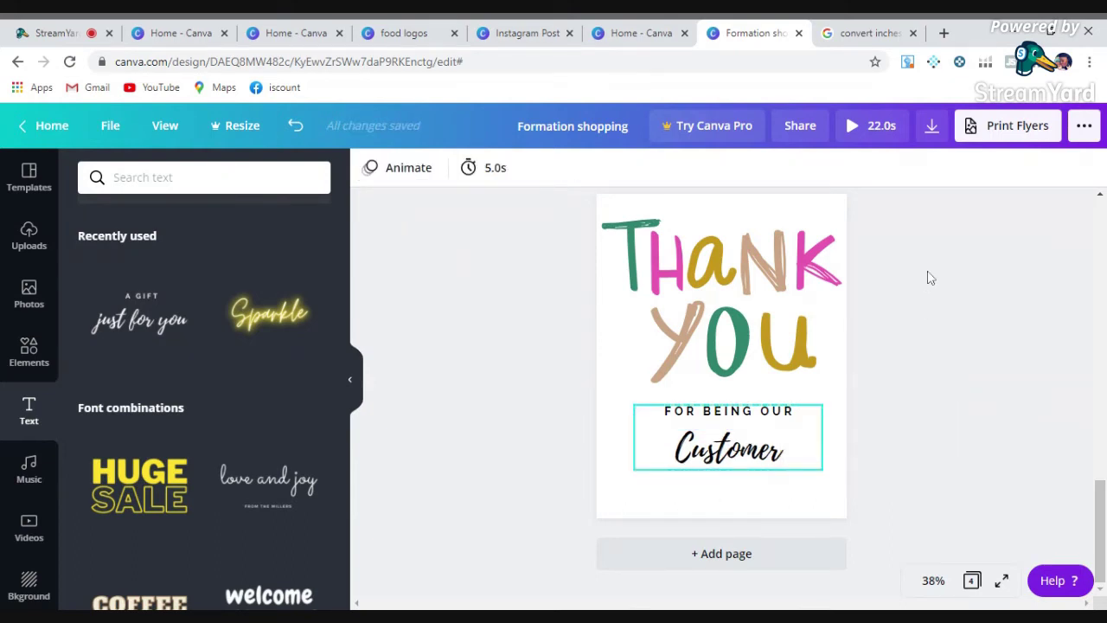
pyautogui.moveTo(736, 295); pyautogui.dragTo(736, 270)
pyautogui.moveTo(737, 414); pyautogui.dragTo(736, 371)
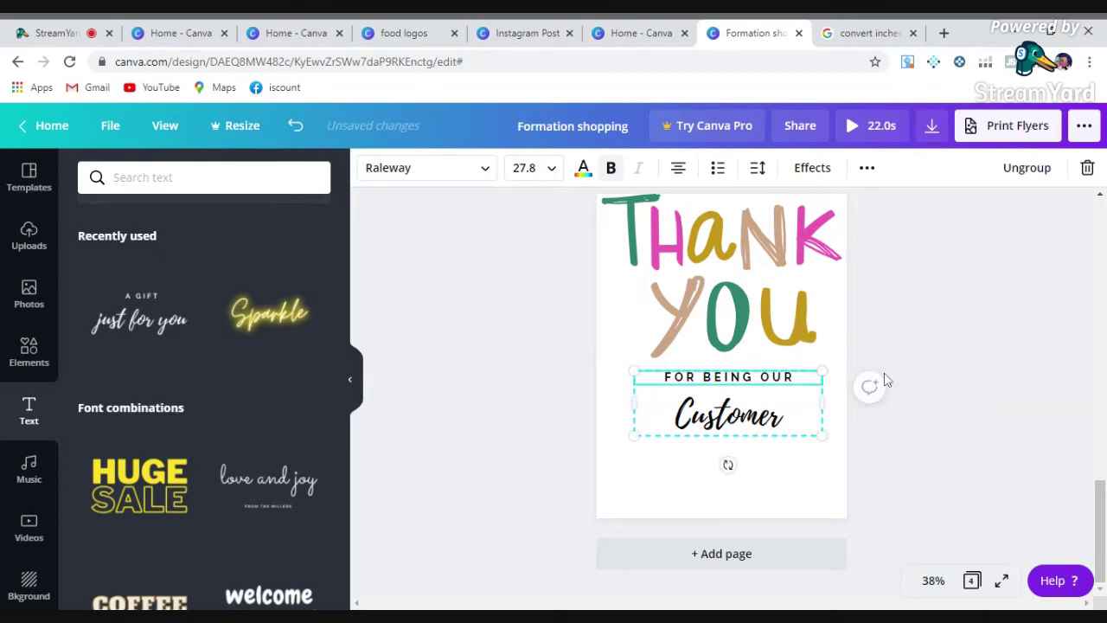
# Step: Add the first 'whatsapp' search icon, shrunk tiny and placed at left below 'Customer'
pyautogui.click(908, 333)
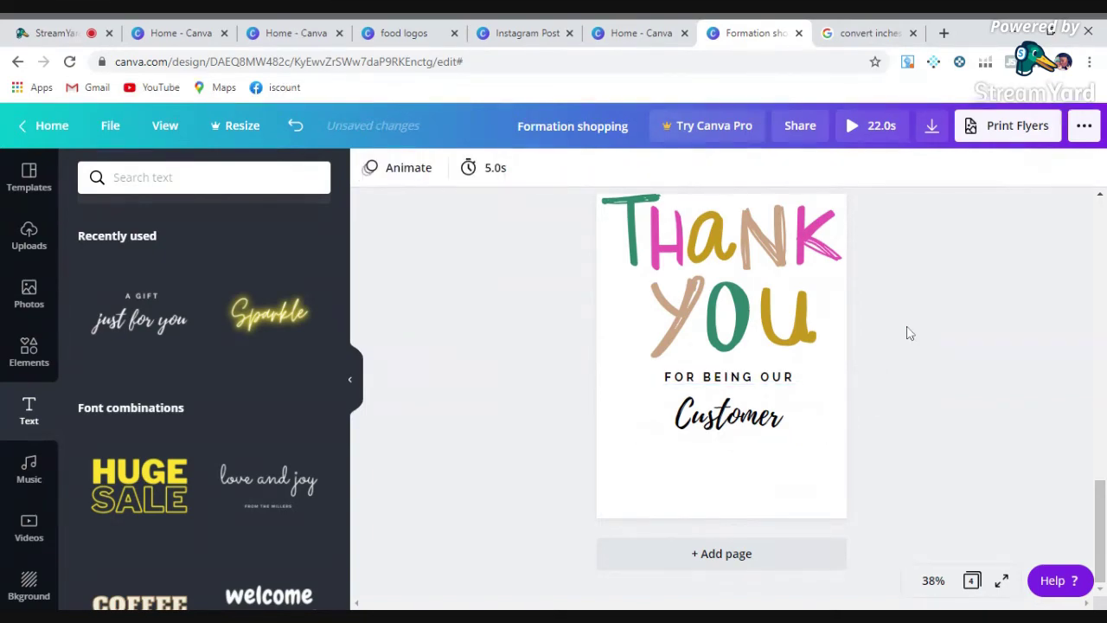
pyautogui.click(29, 359)
pyautogui.click(190, 177)
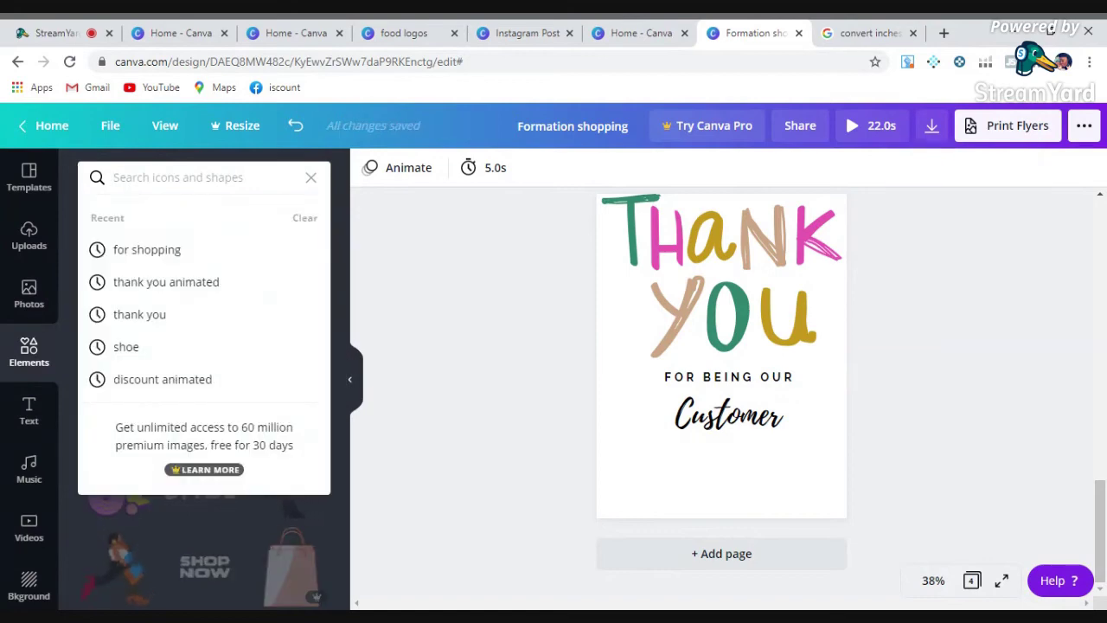
pyautogui.write('whatsapp')
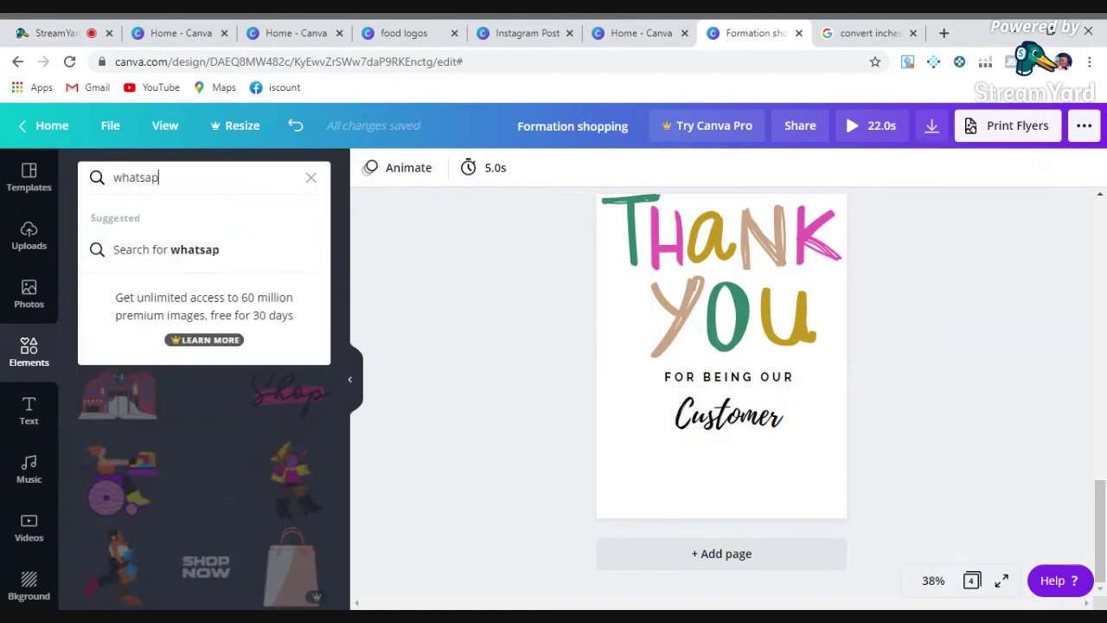
pyautogui.press('Return')
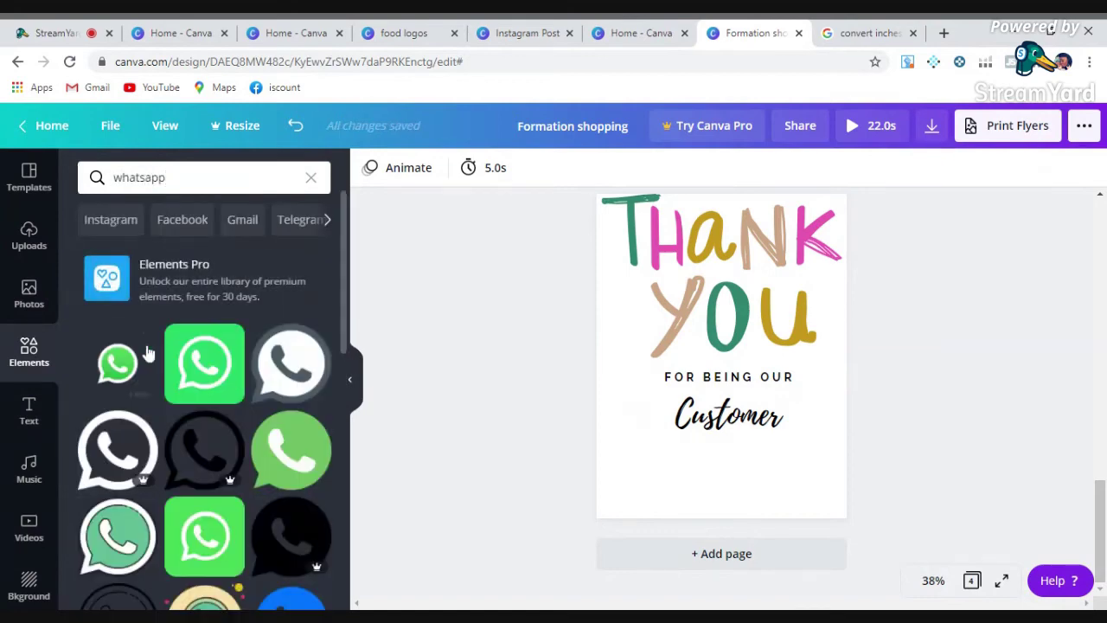
pyautogui.click(134, 354)
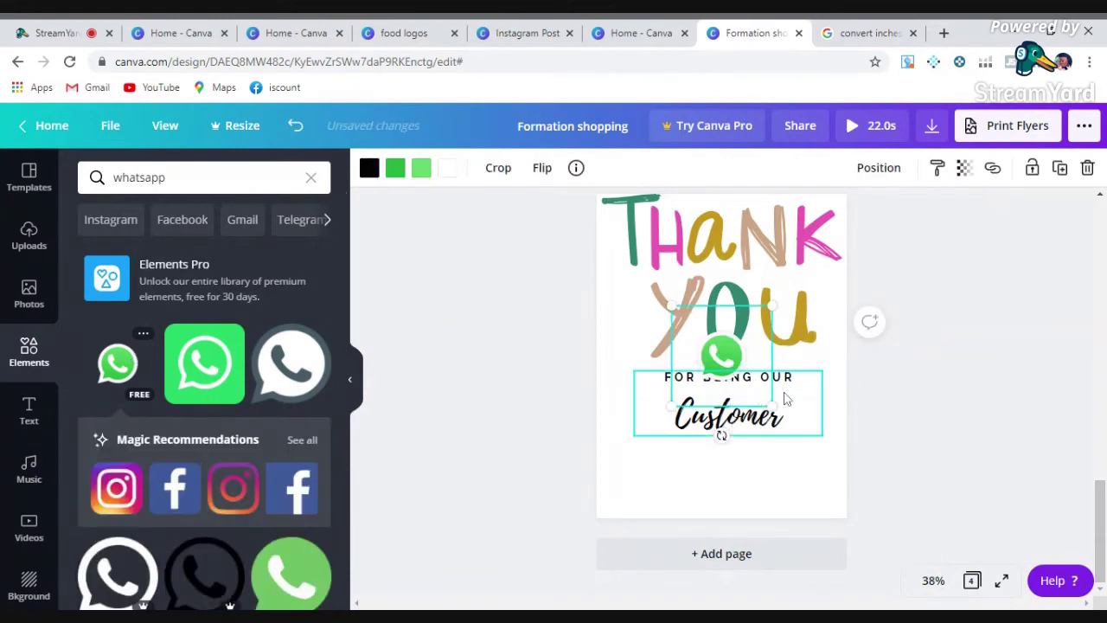
pyautogui.moveTo(768, 401); pyautogui.dragTo(690, 321)
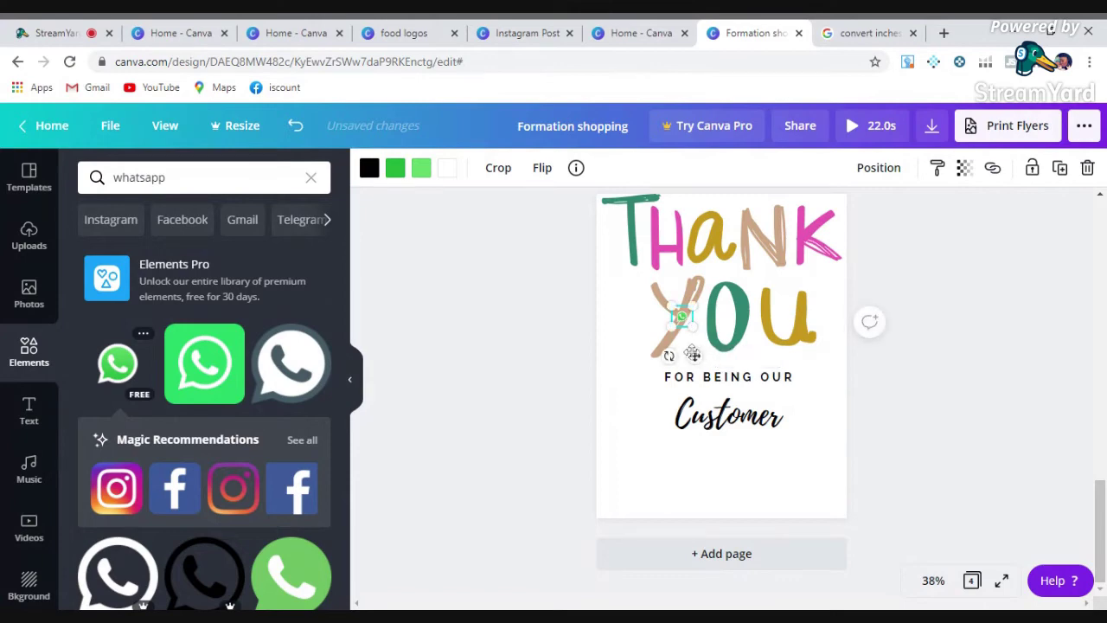
pyautogui.moveTo(694, 356); pyautogui.dragTo(639, 484)
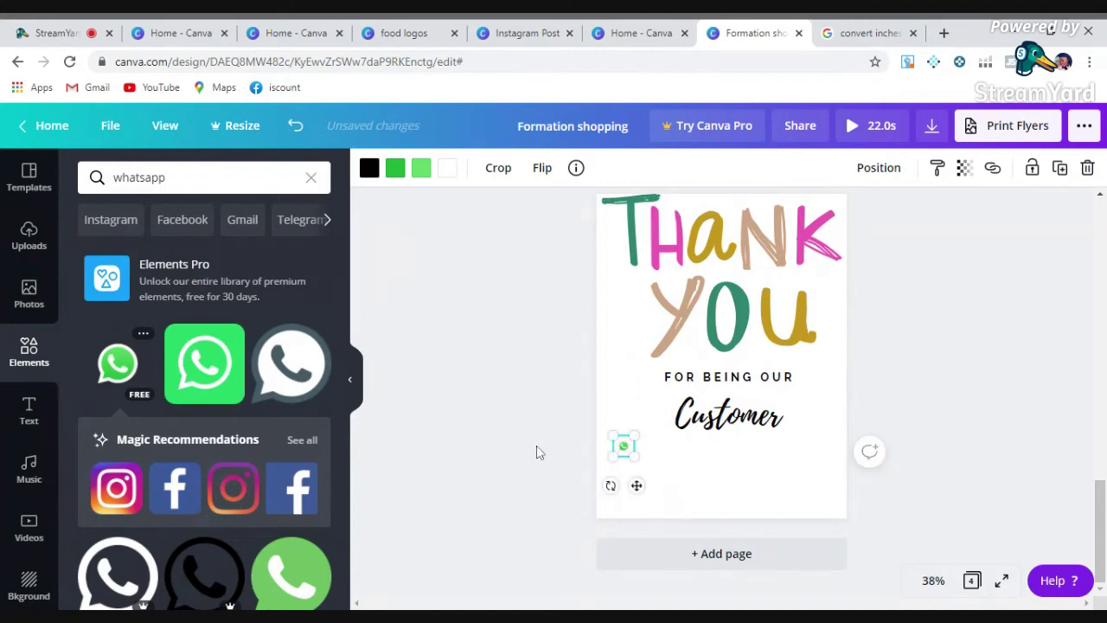
pyautogui.click(541, 398)
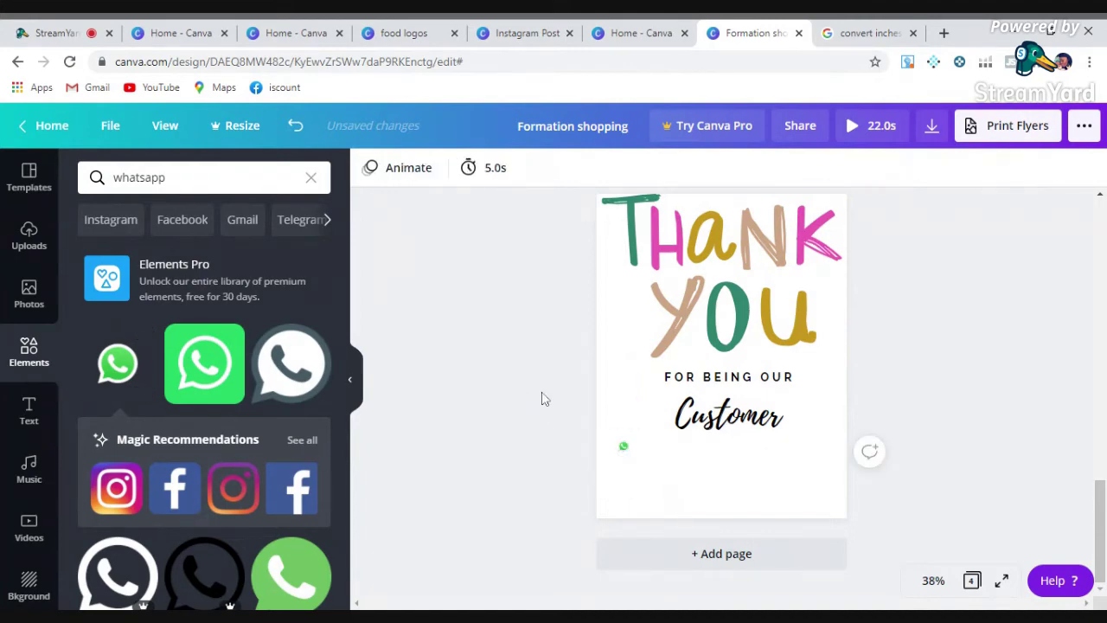
pyautogui.click(32, 411)
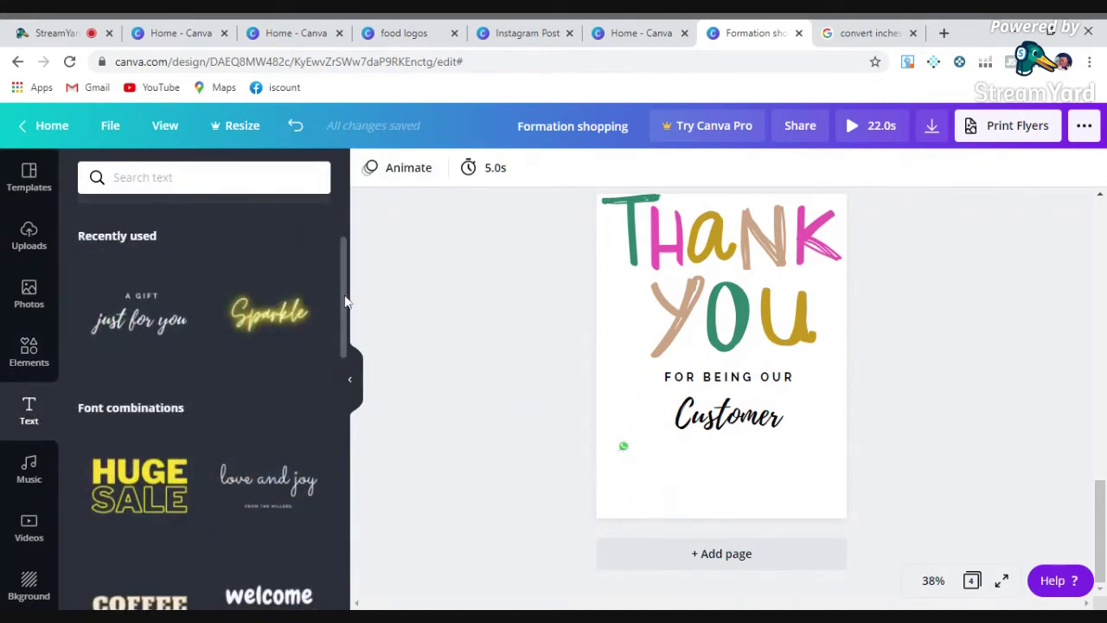
# Step: Add a subheading text with the contact phone number beside the WhatsApp icon
pyautogui.click(272, 293)
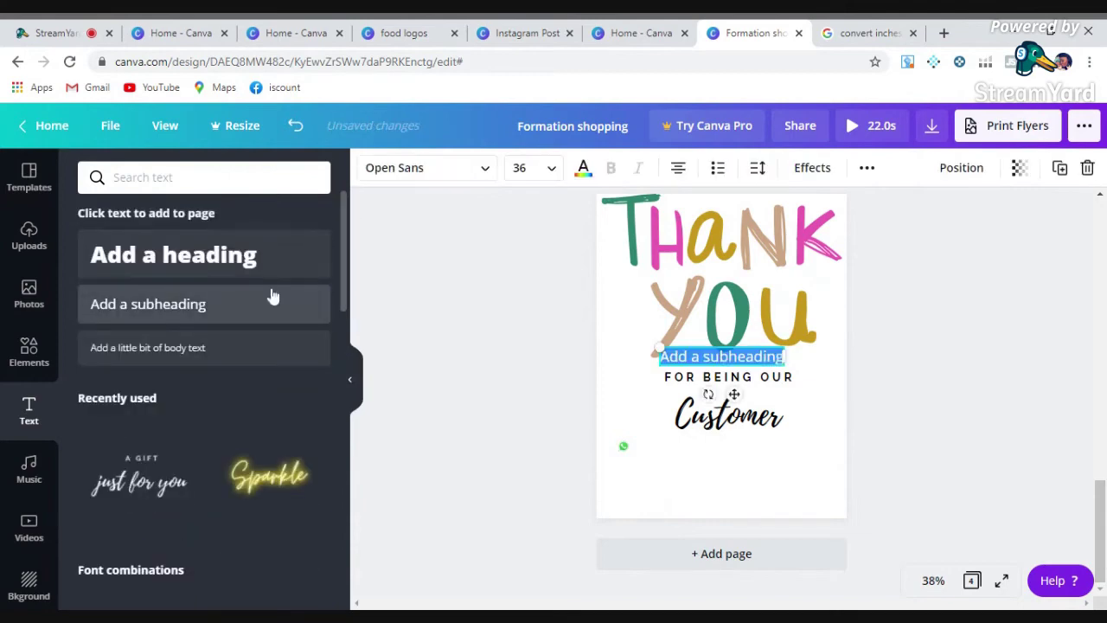
pyautogui.doubleClick(742, 356)
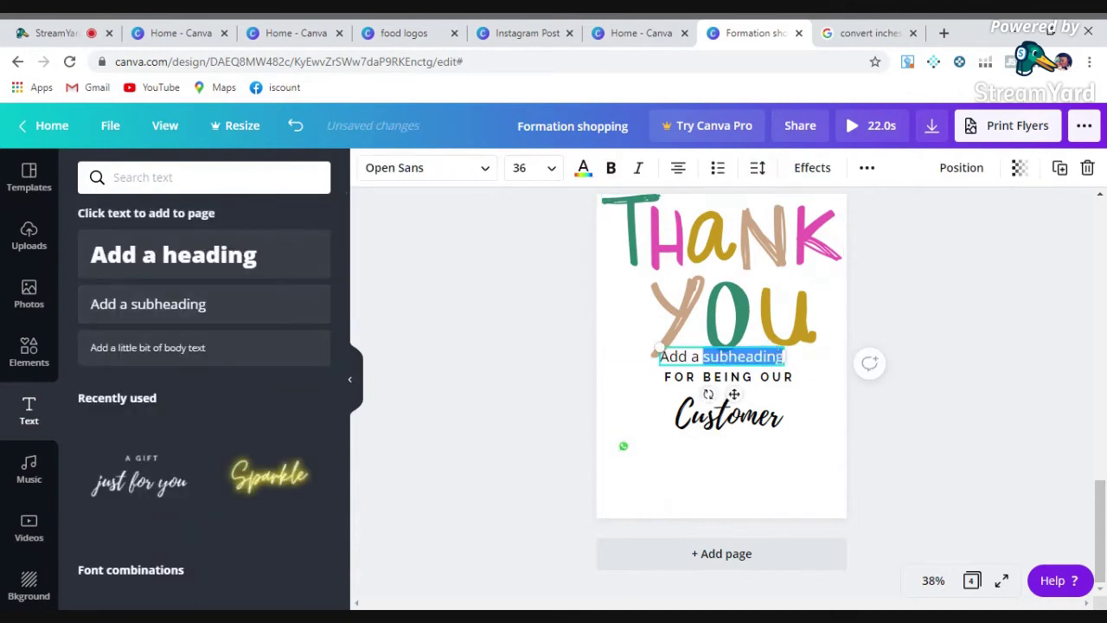
pyautogui.click(742, 356)
pyautogui.press('BackSpace')
pyautogui.press('BackSpace')
pyautogui.press('BackSpace')
pyautogui.press('BackSpace')
pyautogui.press('BackSpace')
pyautogui.press('BackSpace')
pyautogui.press('BackSpace')
pyautogui.press('BackSpace')
pyautogui.press('BackSpace')
pyautogui.press('BackSpace')
pyautogui.press('BackSpace')
pyautogui.press('BackSpace')
pyautogui.press('BackSpace')
pyautogui.press('BackSpace')
pyautogui.press('BackSpace')
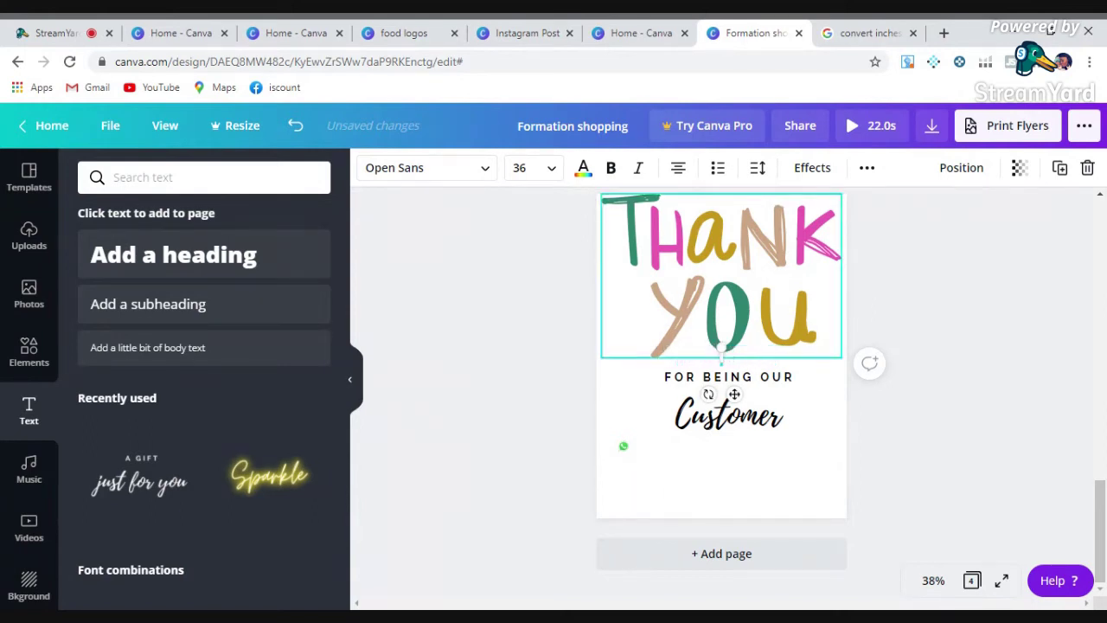
pyautogui.write('5556669988')
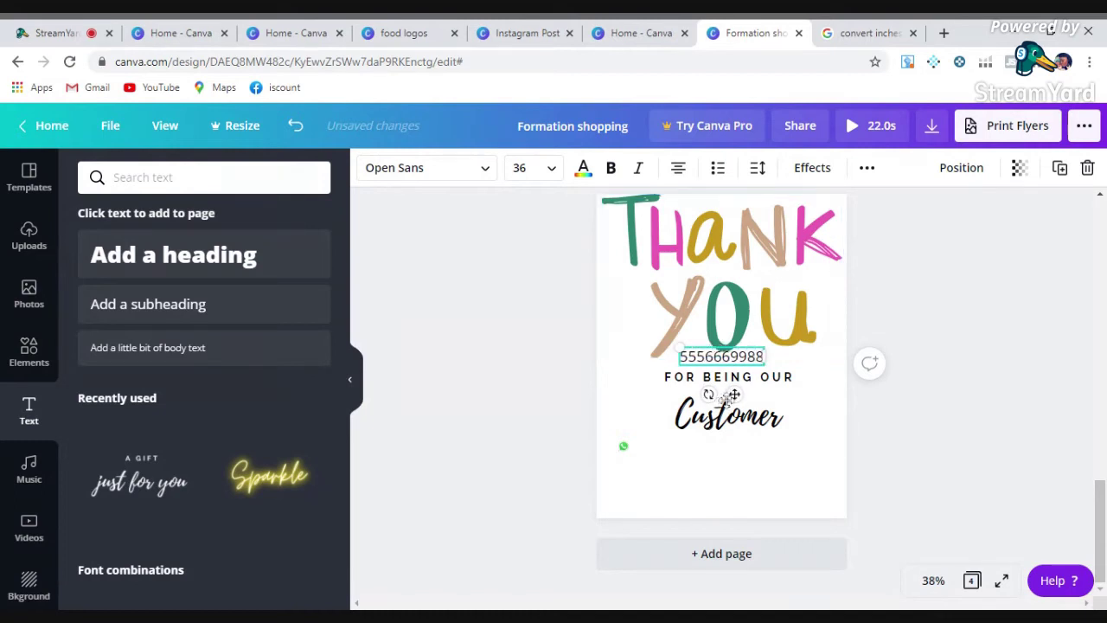
pyautogui.moveTo(735, 394); pyautogui.dragTo(692, 480)
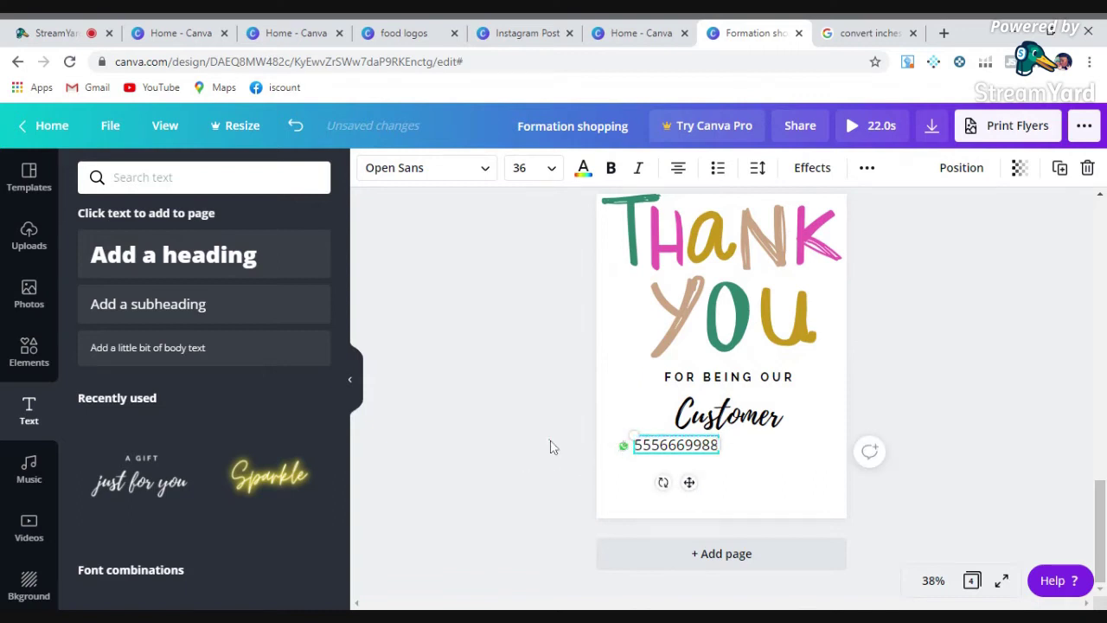
pyautogui.click(790, 487)
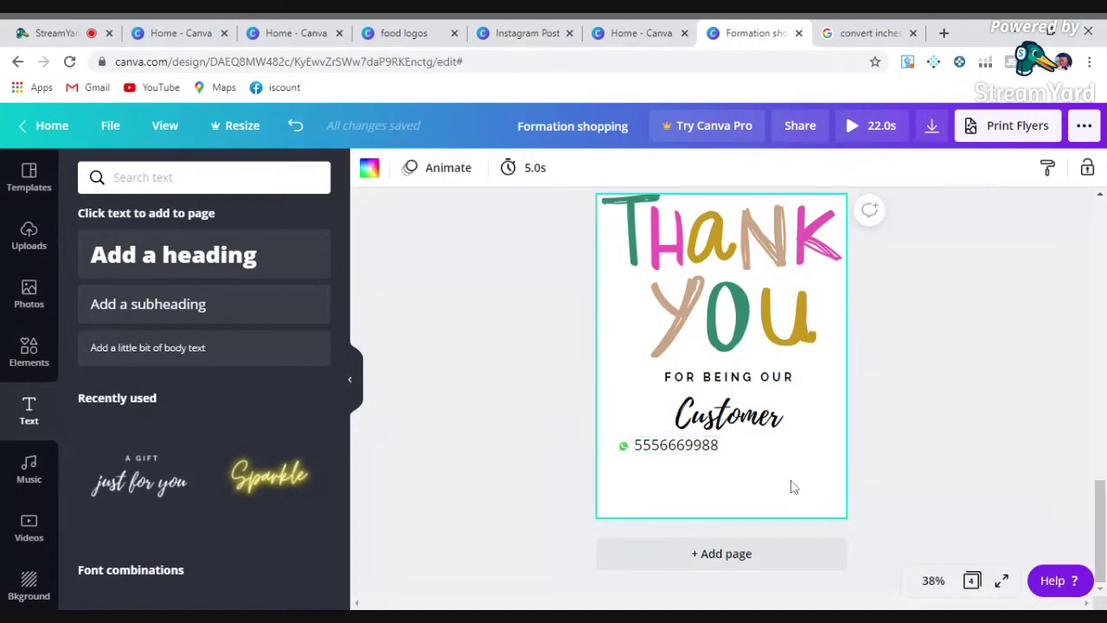
# Step: Enlarge the WhatsApp icon slightly
pyautogui.click(622, 446)
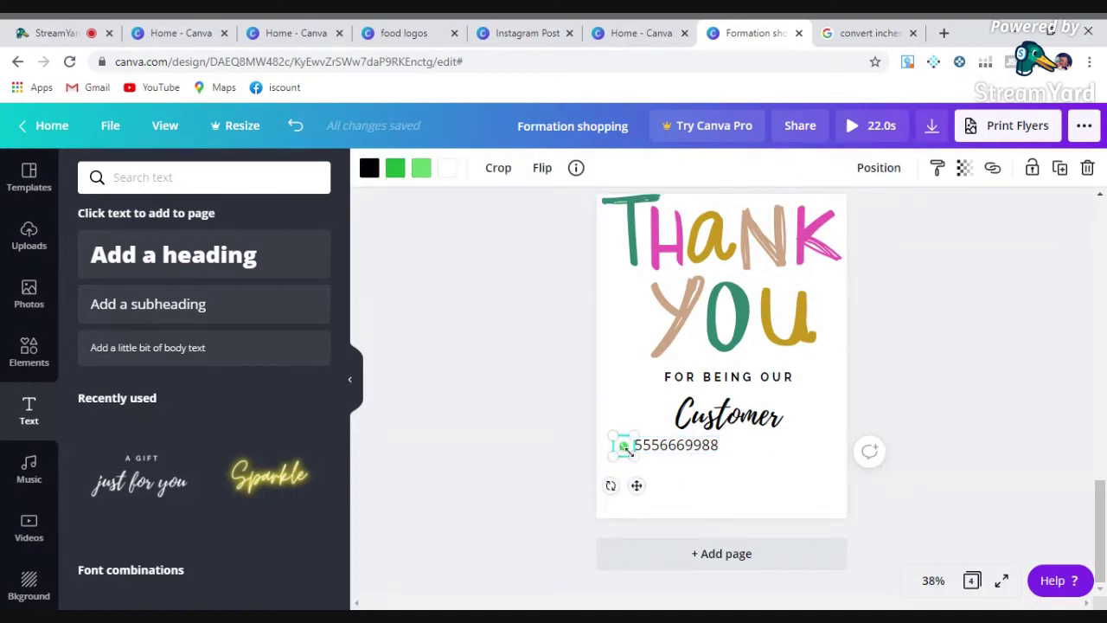
pyautogui.moveTo(636, 458)
pyautogui.mouseDown()
pyautogui.moveTo(643, 465)
pyautogui.moveTo(621, 446)
pyautogui.mouseUp()
pyautogui.click(563, 492)
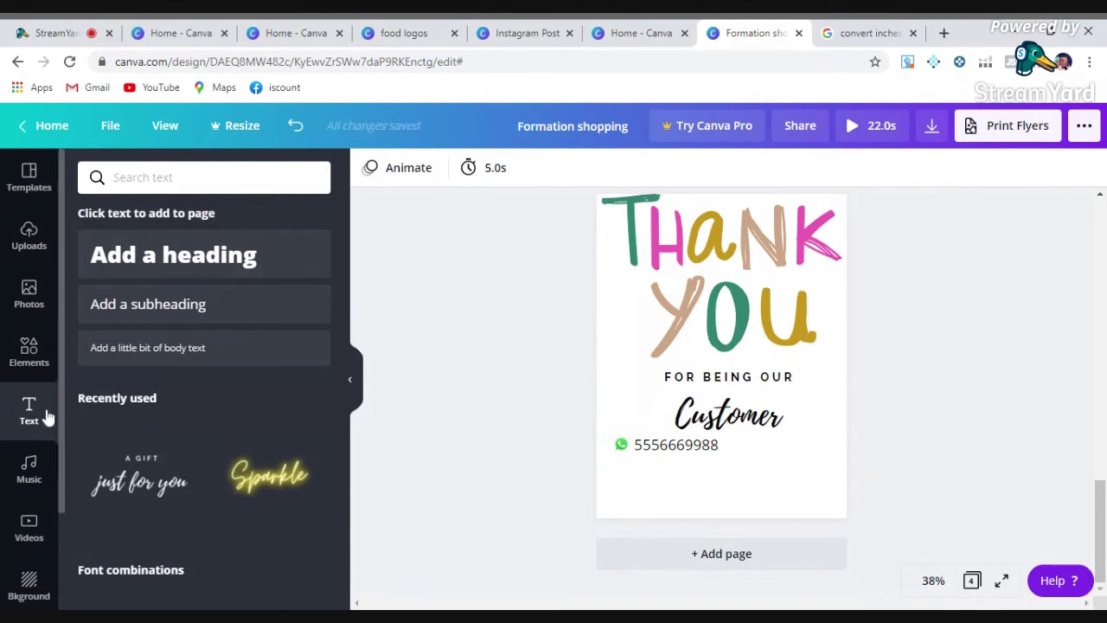
# Step: Add the blue circular Facebook logo from a 'facebook' search, shrunk small below the phone line
pyautogui.click(35, 348)
pyautogui.click(173, 177)
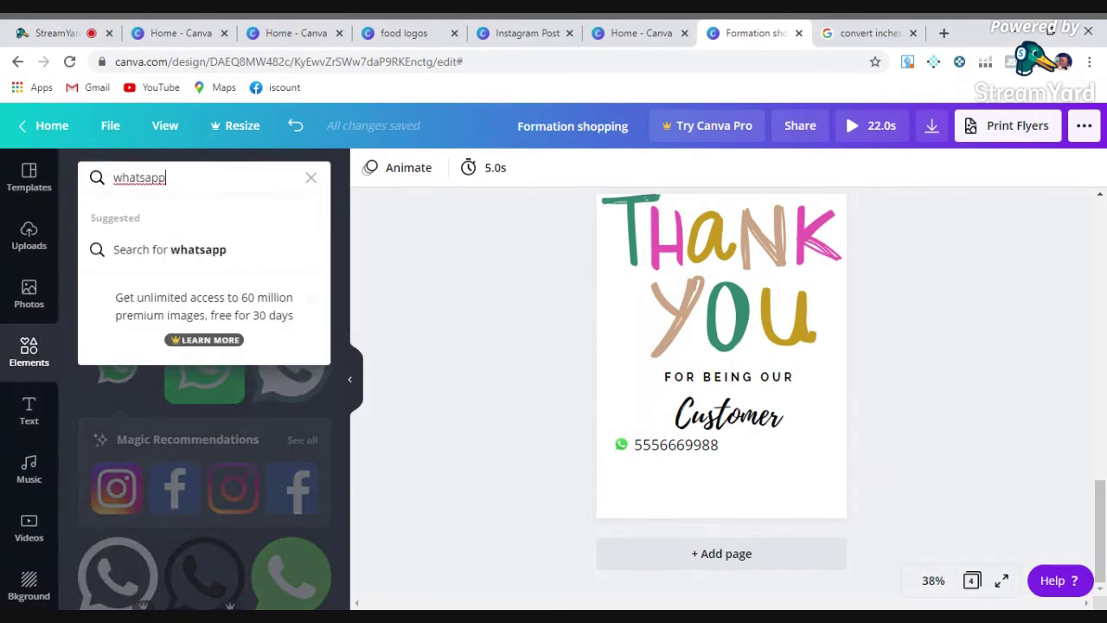
pyautogui.write('fac')
pyautogui.press('BackSpace')
pyautogui.press('BackSpace')
pyautogui.press('BackSpace')
pyautogui.press('BackSpace')
pyautogui.press('BackSpace')
pyautogui.press('BackSpace')
pyautogui.press('BackSpace')
pyautogui.press('BackSpace')
pyautogui.press('BackSpace')
pyautogui.press('BackSpace')
pyautogui.press('BackSpace')
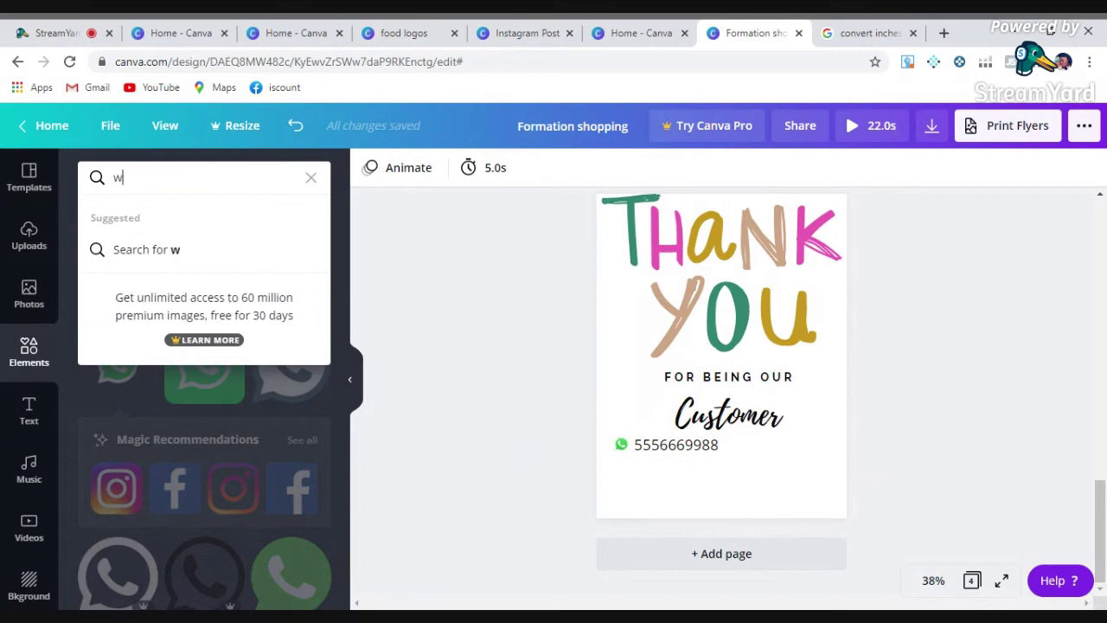
pyautogui.write('fac')
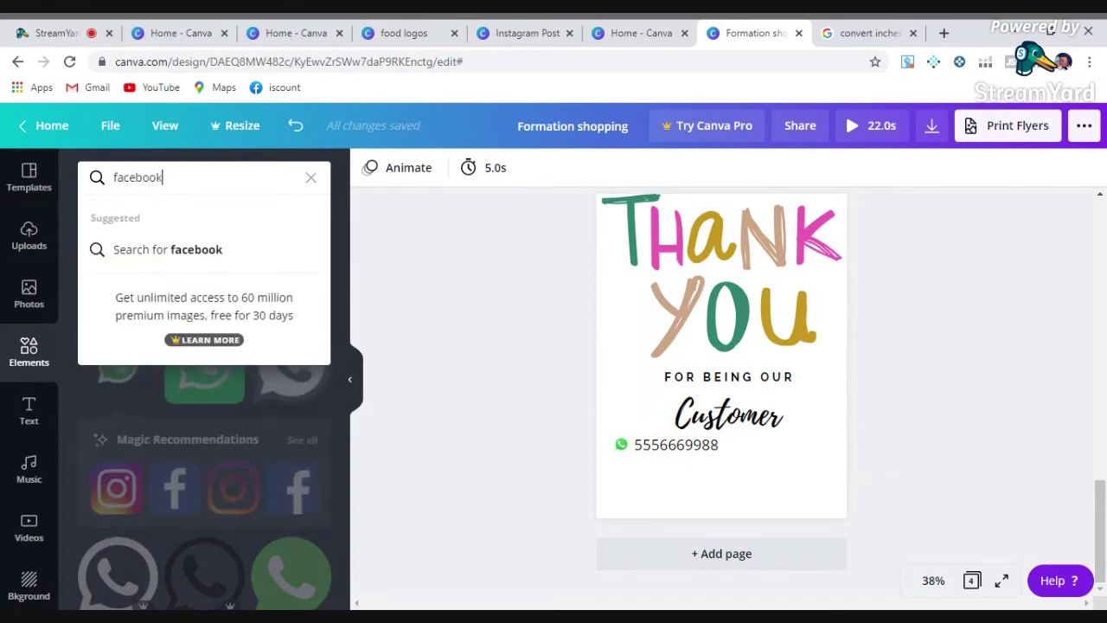
pyautogui.write('ebook')
pyautogui.press('Return')
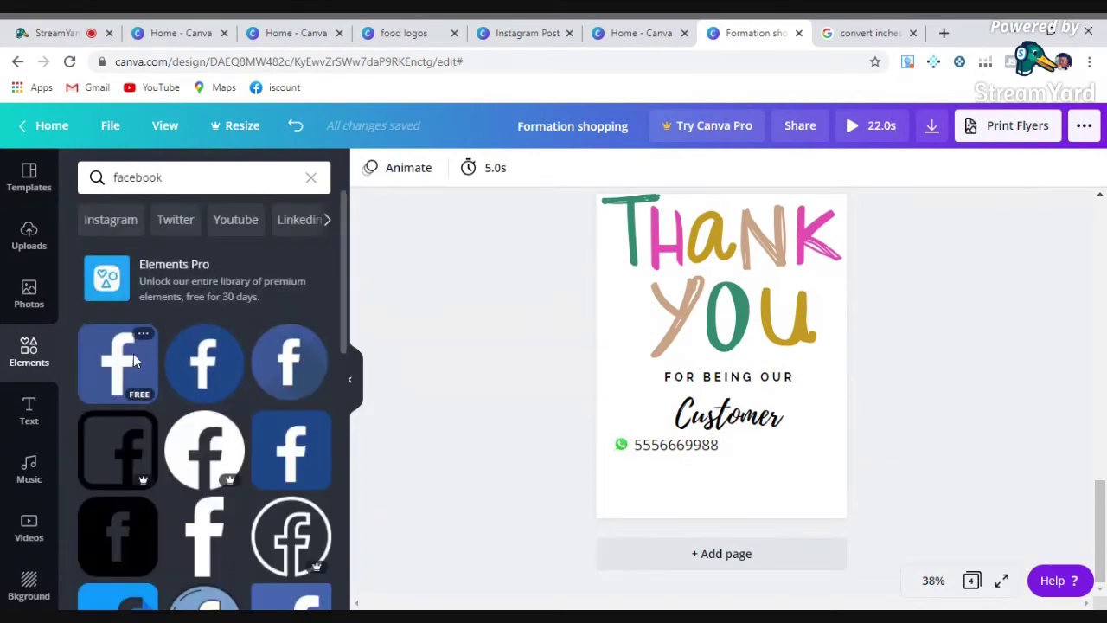
pyautogui.click(204, 363)
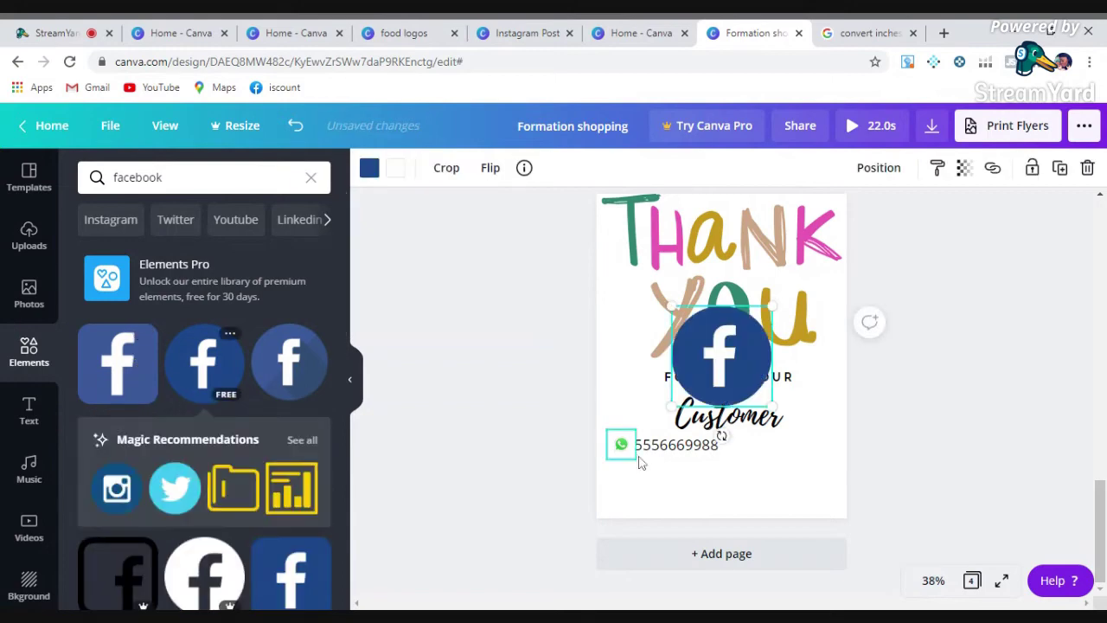
pyautogui.moveTo(771, 403); pyautogui.dragTo(637, 507)
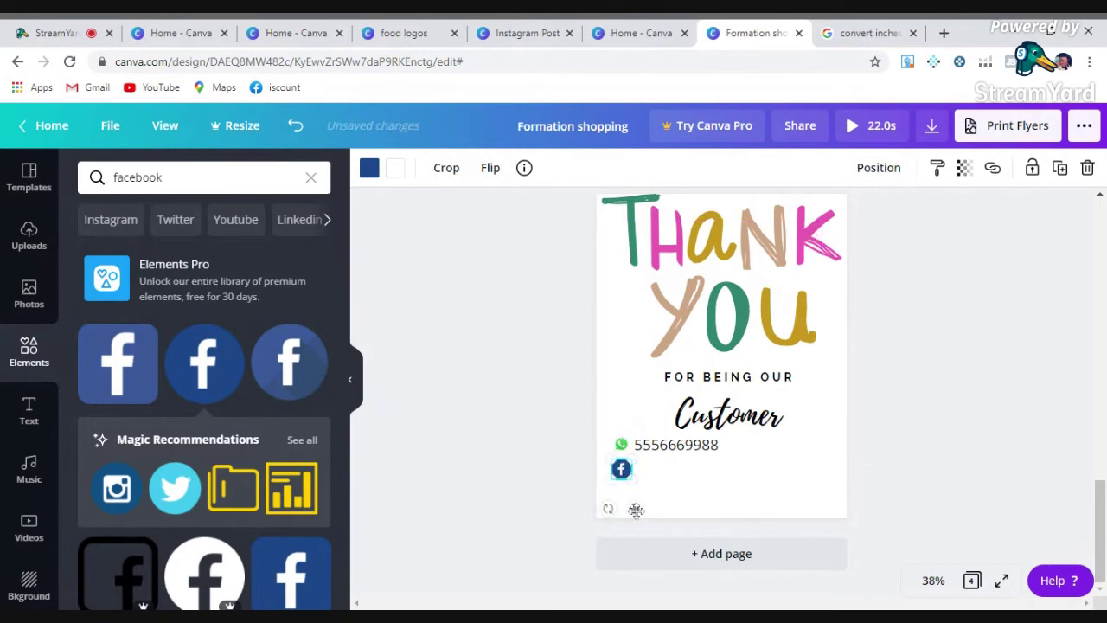
pyautogui.click(553, 474)
# Step: Add a subheading reading 'Formation shopping' and place it beside the Facebook logo
pyautogui.click(35, 417)
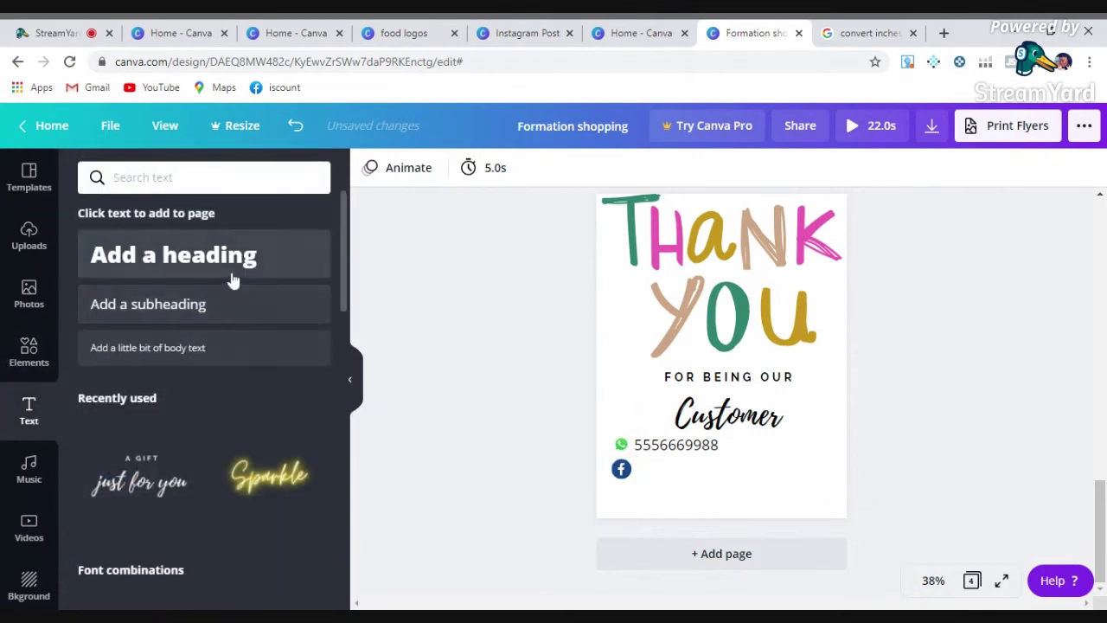
pyautogui.click(238, 309)
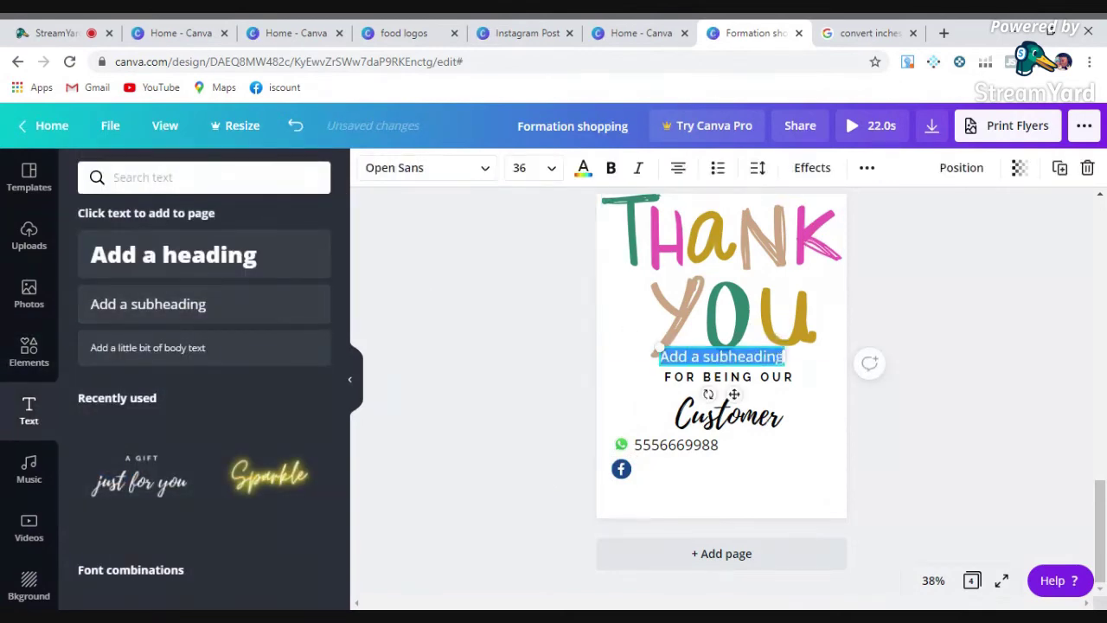
pyautogui.doubleClick(776, 355)
pyautogui.press('BackSpace')
pyautogui.press('BackSpace')
pyautogui.press('BackSpace')
pyautogui.press('BackSpace')
pyautogui.press('BackSpace')
pyautogui.press('BackSpace')
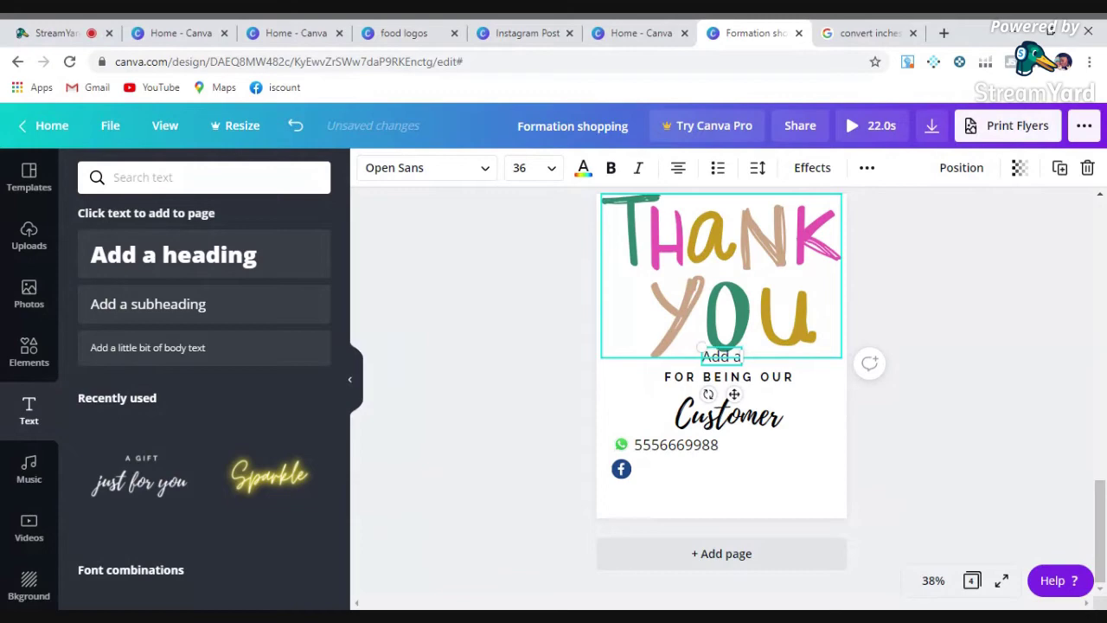
pyautogui.press('BackSpace')
pyautogui.write('Formation sh')
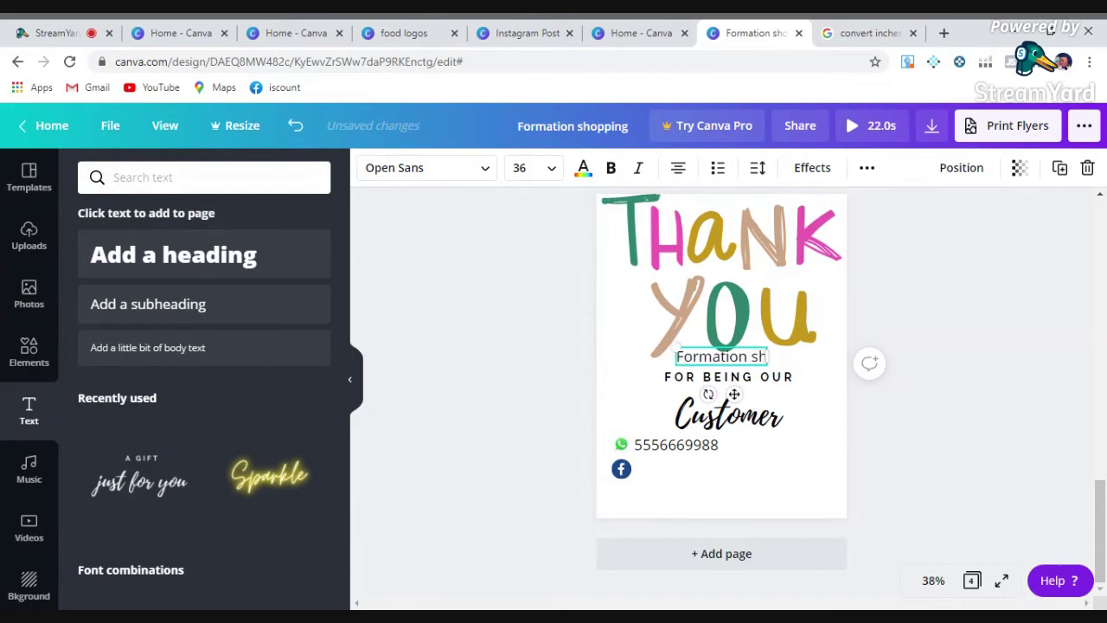
pyautogui.write('opping')
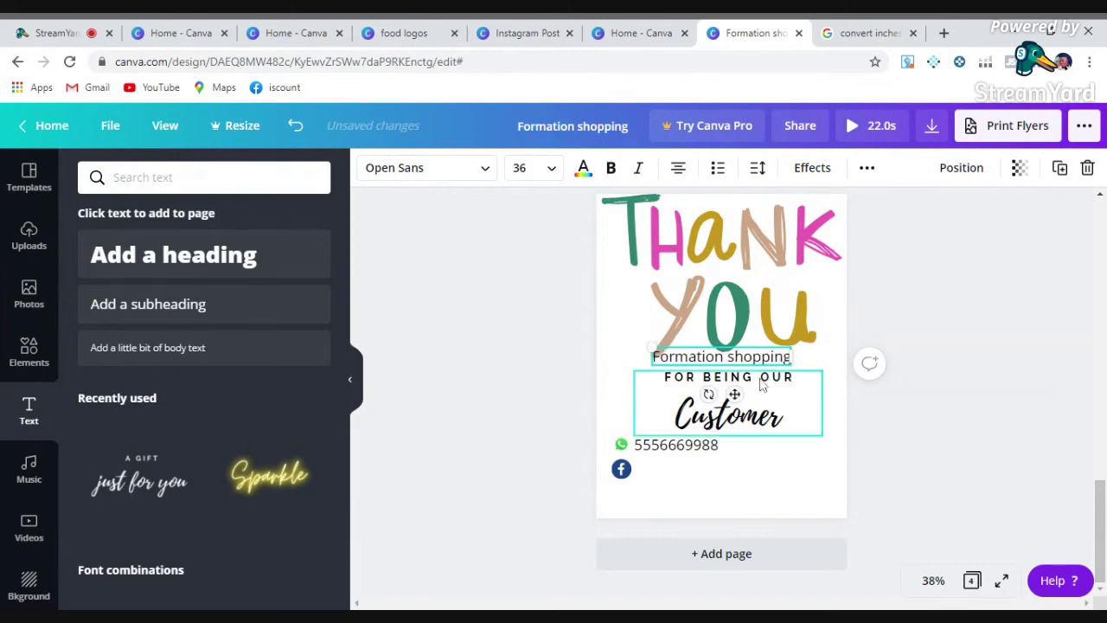
pyautogui.moveTo(733, 395); pyautogui.dragTo(718, 505)
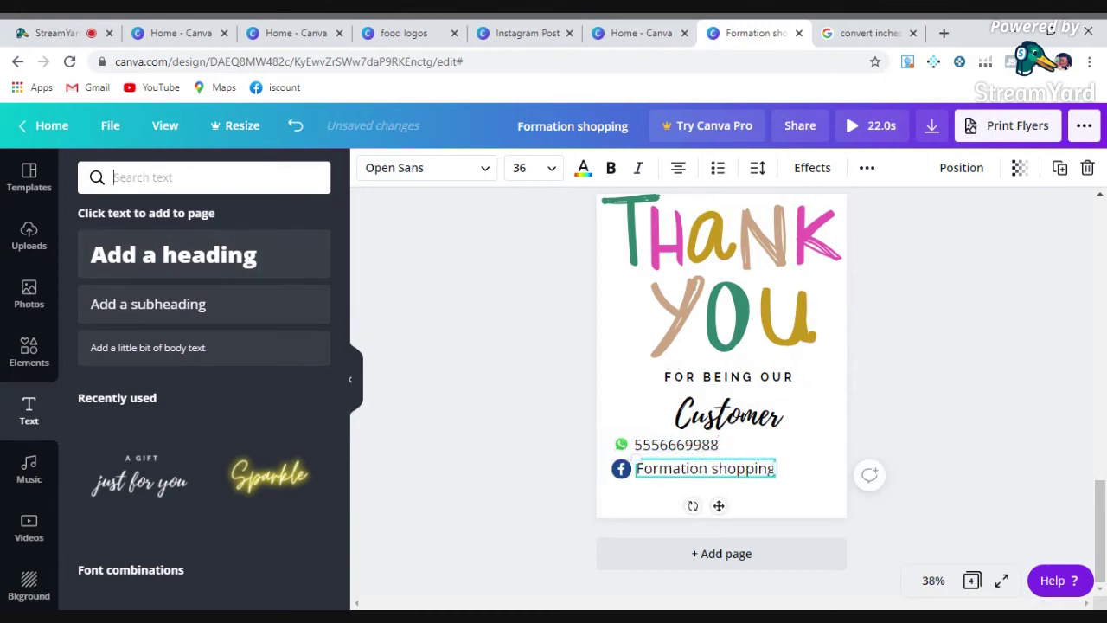
# Step: Search the graphic Elements library for 'instag' to list Instagram logos
pyautogui.write('instagram')
pyautogui.press('Return')
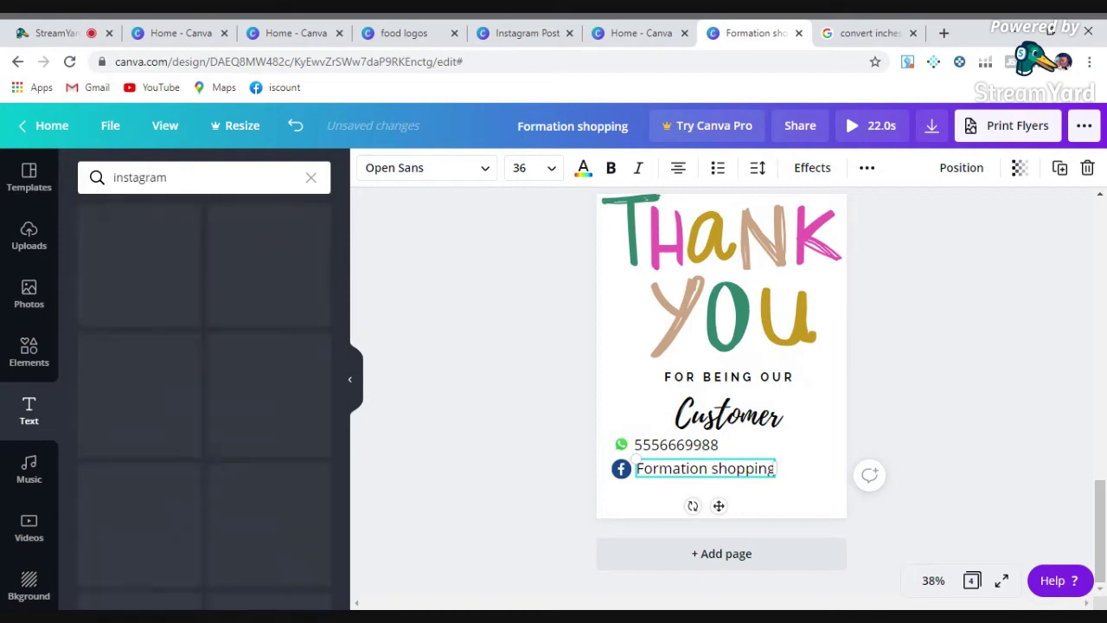
pyautogui.click(167, 177)
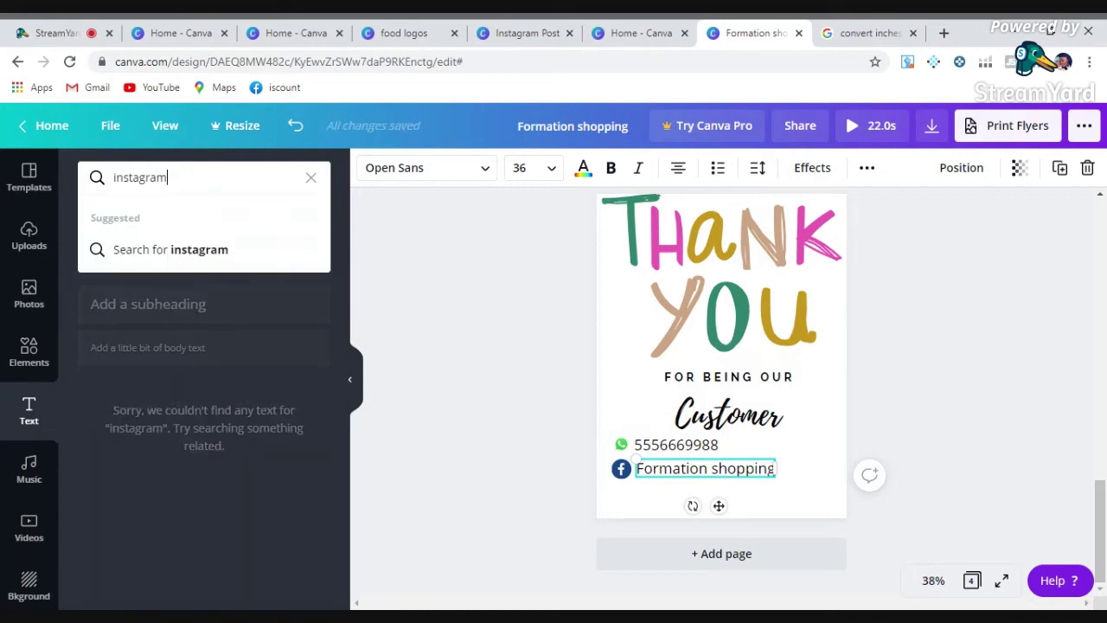
pyautogui.press('BackSpace')
pyautogui.click(38, 346)
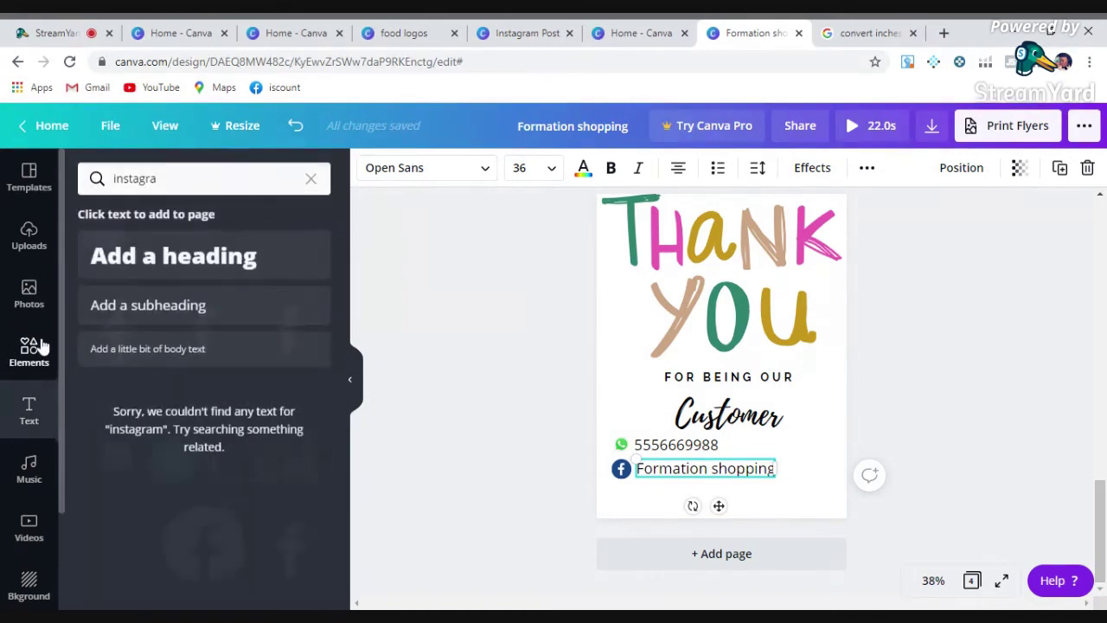
pyautogui.click(208, 177)
pyautogui.press('BackSpace')
pyautogui.press('BackSpace')
pyautogui.press('BackSpace')
pyautogui.press('BackSpace')
pyautogui.press('BackSpace')
pyautogui.press('BackSpace')
pyautogui.press('BackSpace')
pyautogui.press('BackSpace')
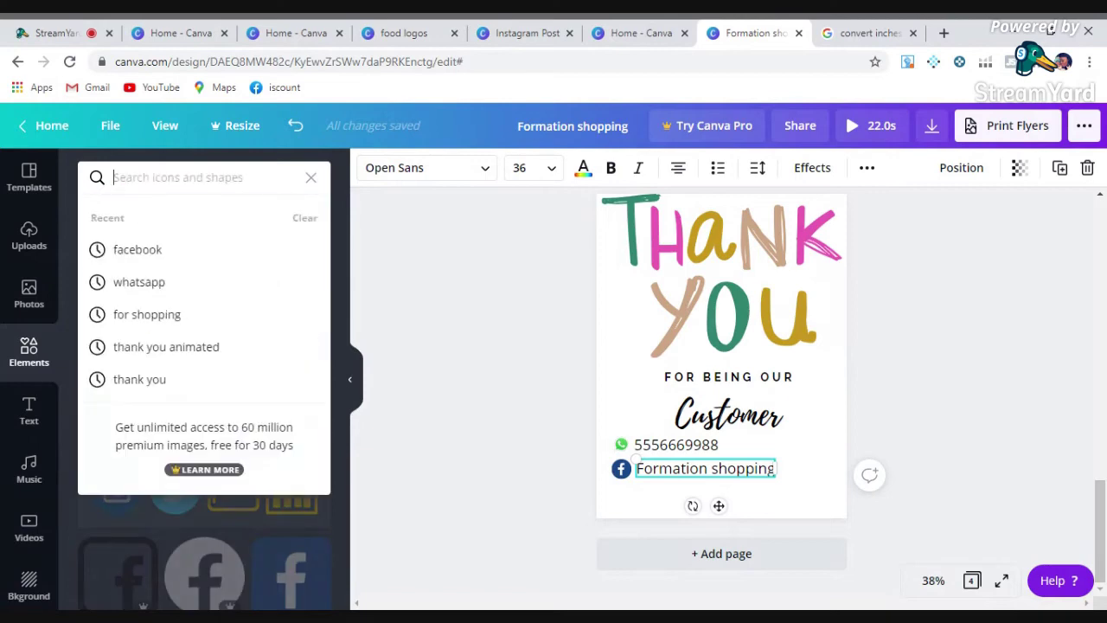
pyautogui.write('instagram')
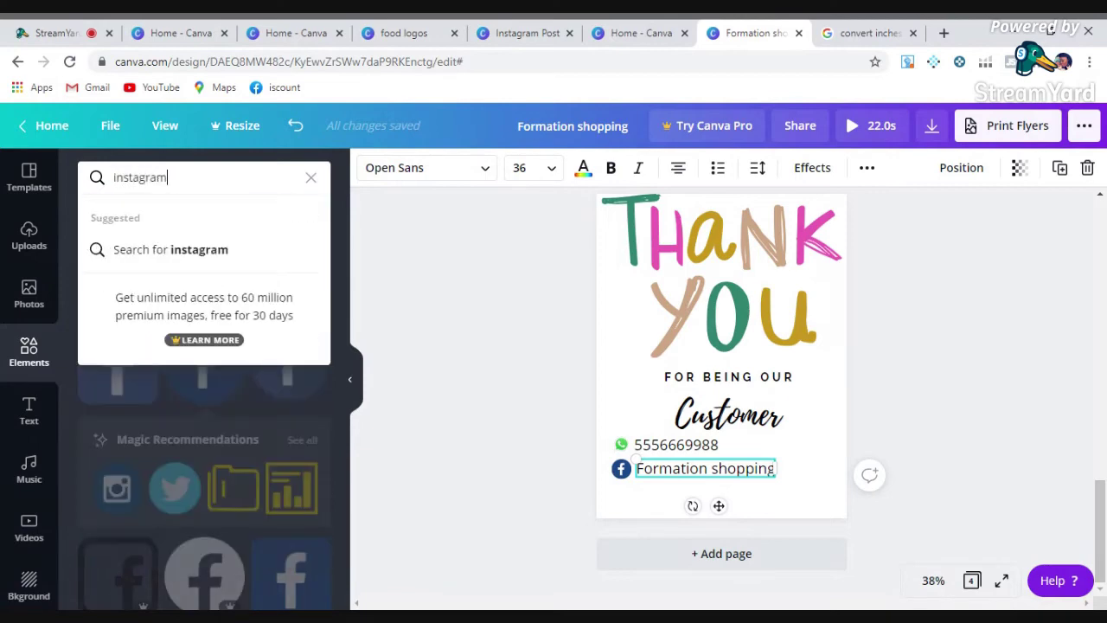
pyautogui.press('Return')
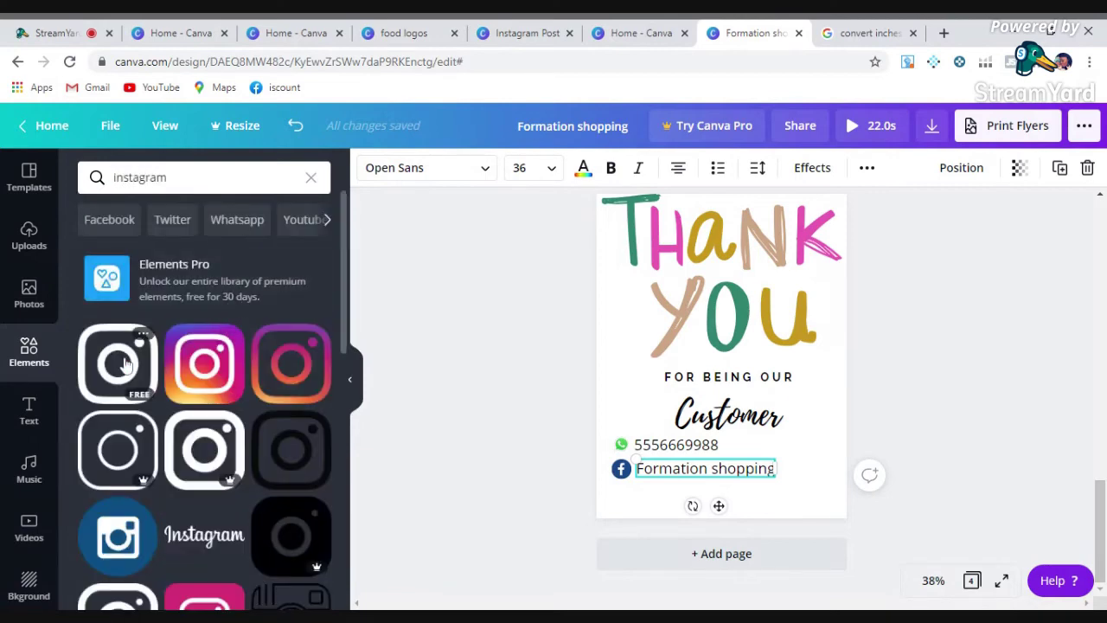
# Step: Replace the black Instagram icon with the gradient one, shrunk and placed under the Facebook row
pyautogui.click(125, 363)
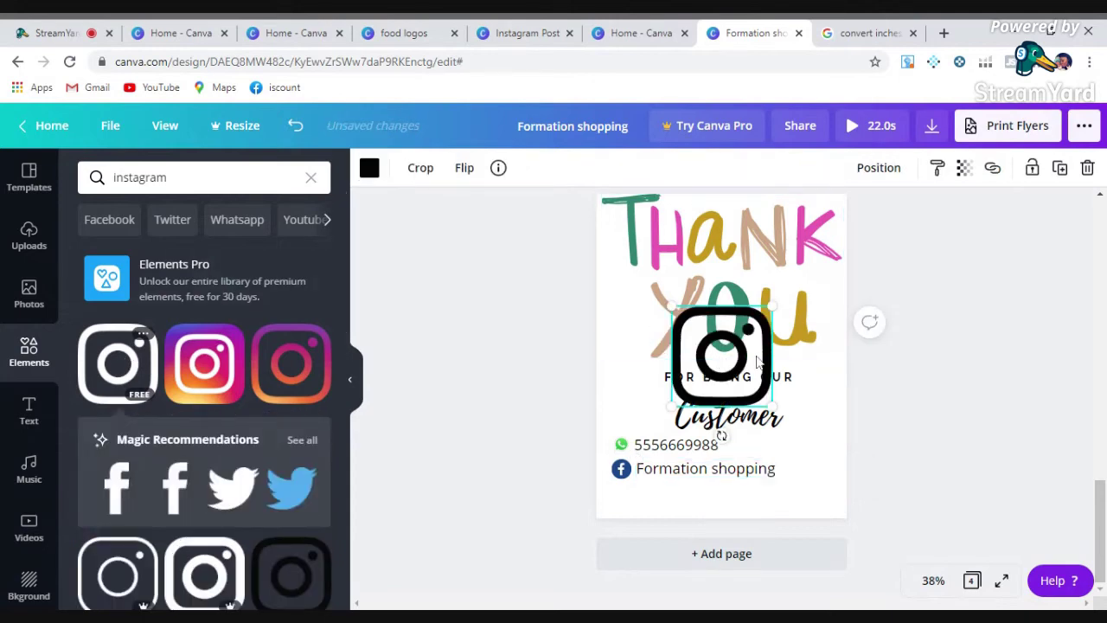
pyautogui.press('Delete')
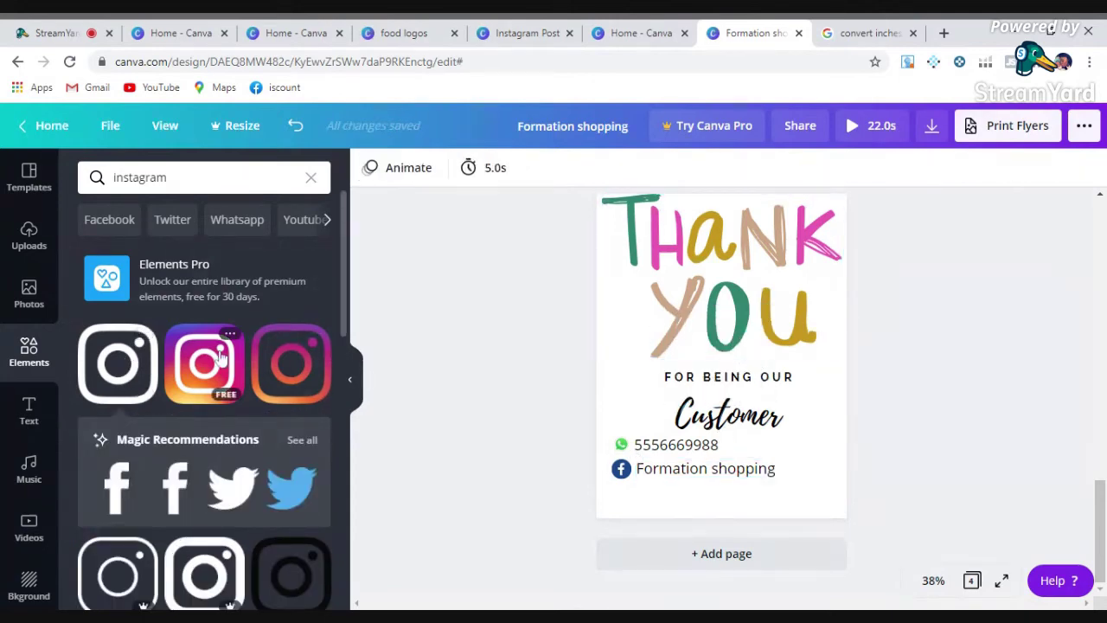
pyautogui.click(221, 359)
pyautogui.moveTo(751, 385); pyautogui.dragTo(619, 499)
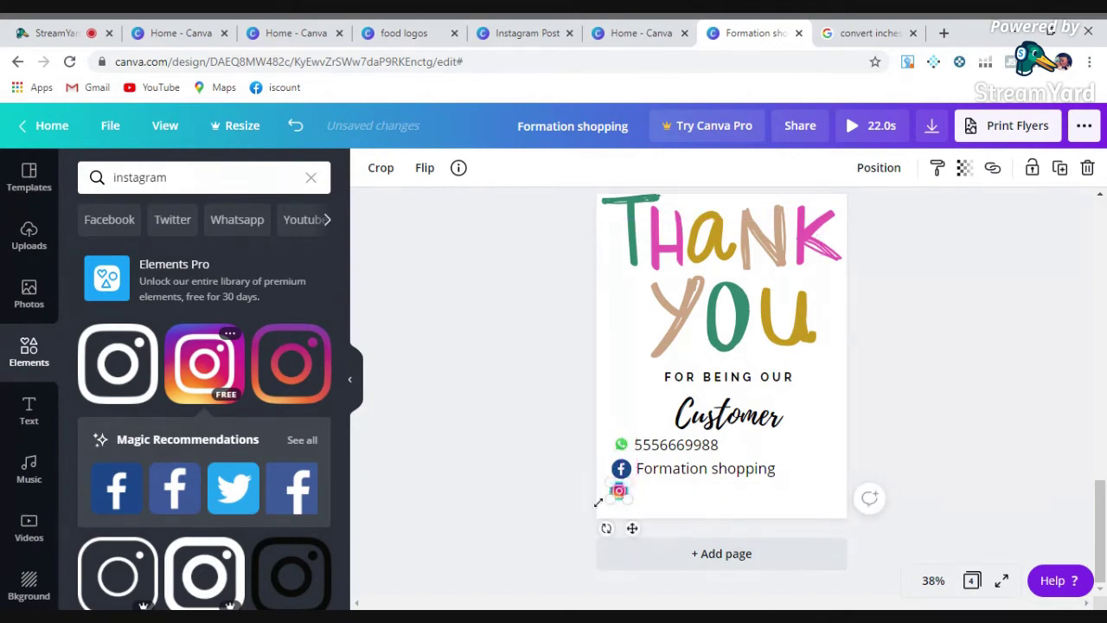
pyautogui.click(514, 495)
pyautogui.click(28, 411)
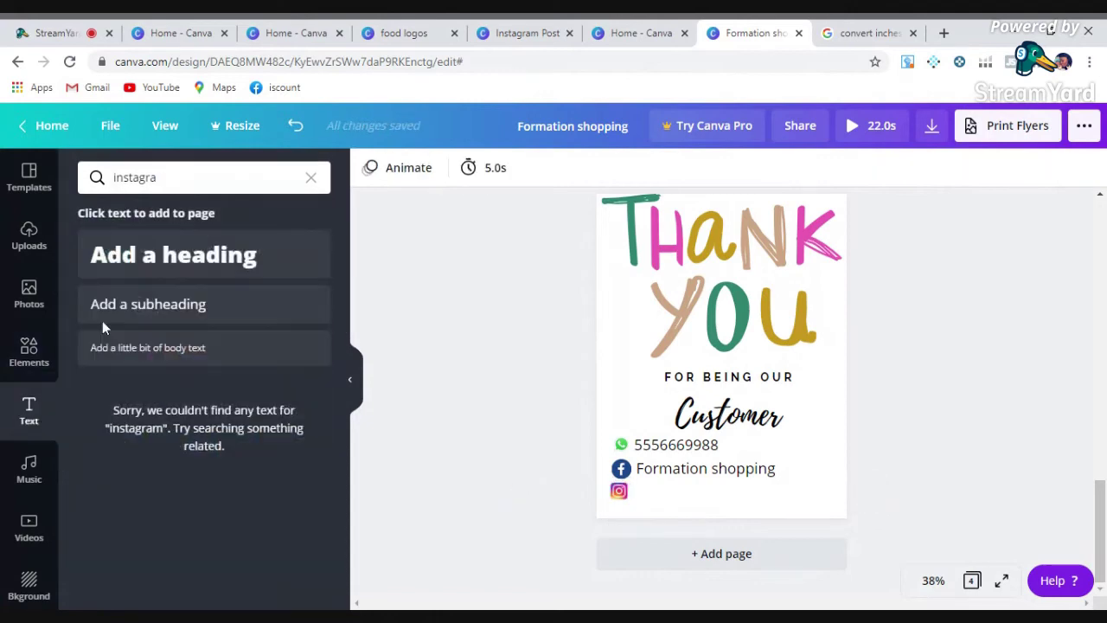
# Step: Add a second 'Formation shopping' subheading and place it beside the Instagram icon
pyautogui.click(186, 304)
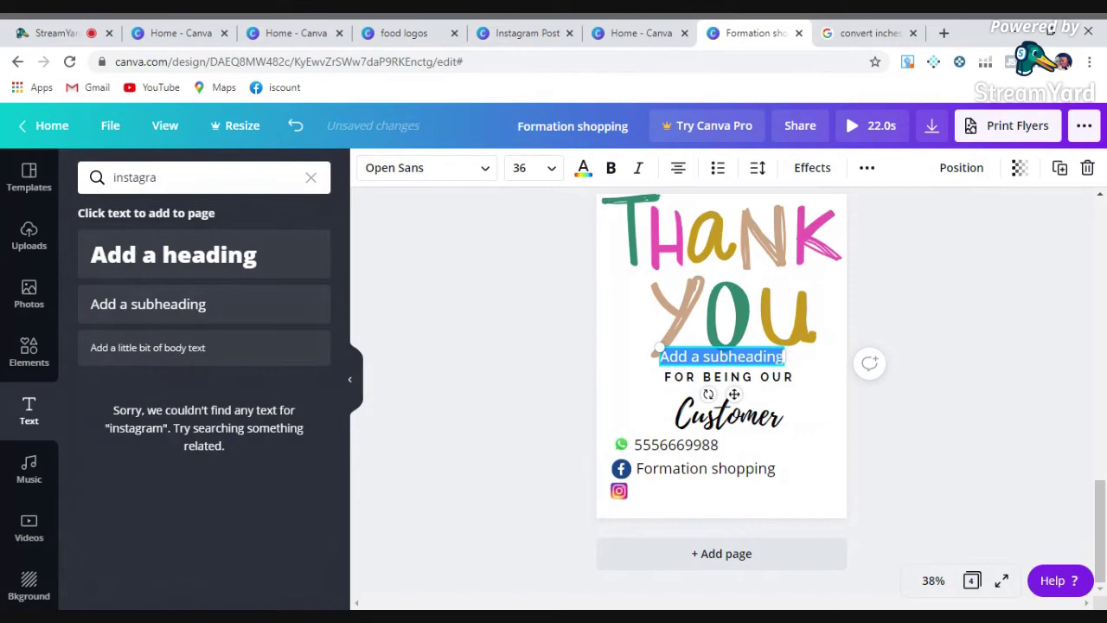
pyautogui.doubleClick(742, 356)
pyautogui.press('BackSpace')
pyautogui.press('BackSpace')
pyautogui.press('BackSpace')
pyautogui.press('BackSpace')
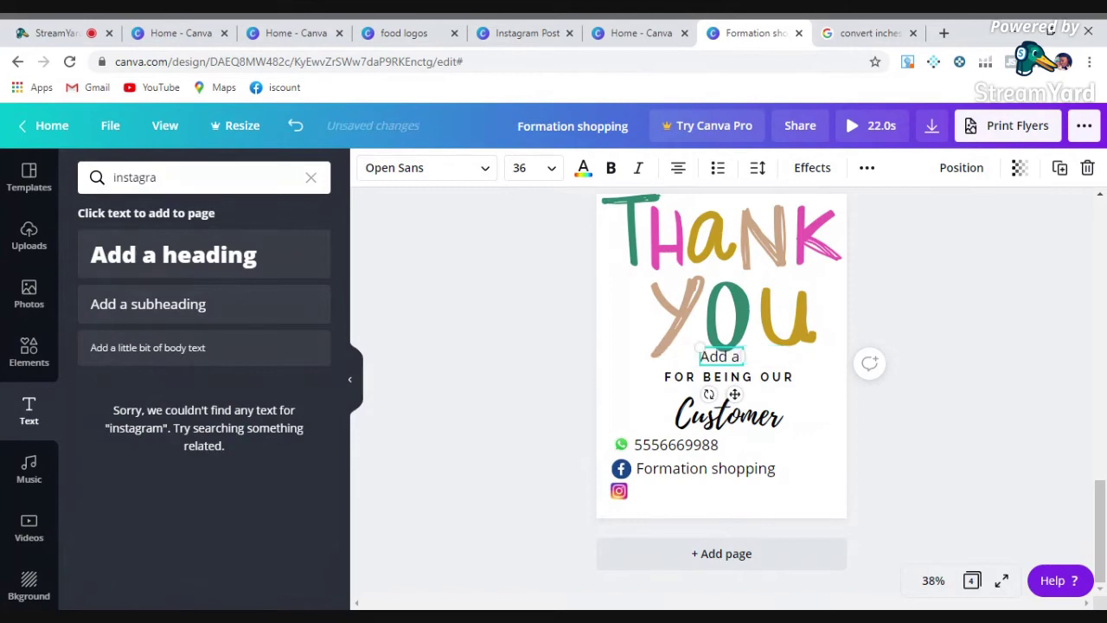
pyautogui.press('BackSpace')
pyautogui.press('BackSpace')
pyautogui.press('BackSpace')
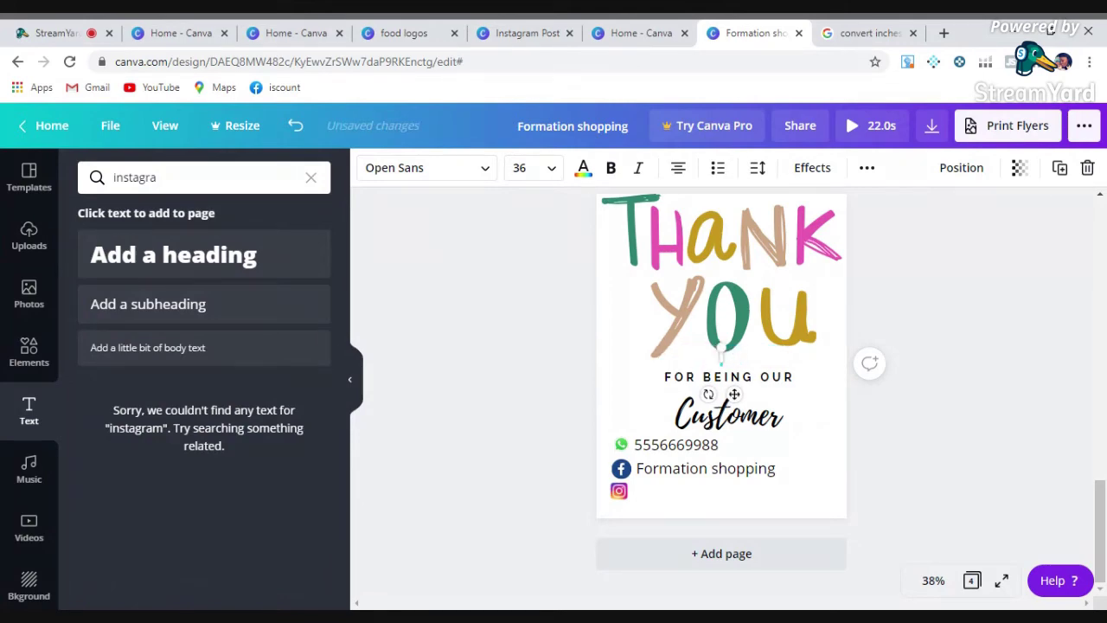
pyautogui.write('Format')
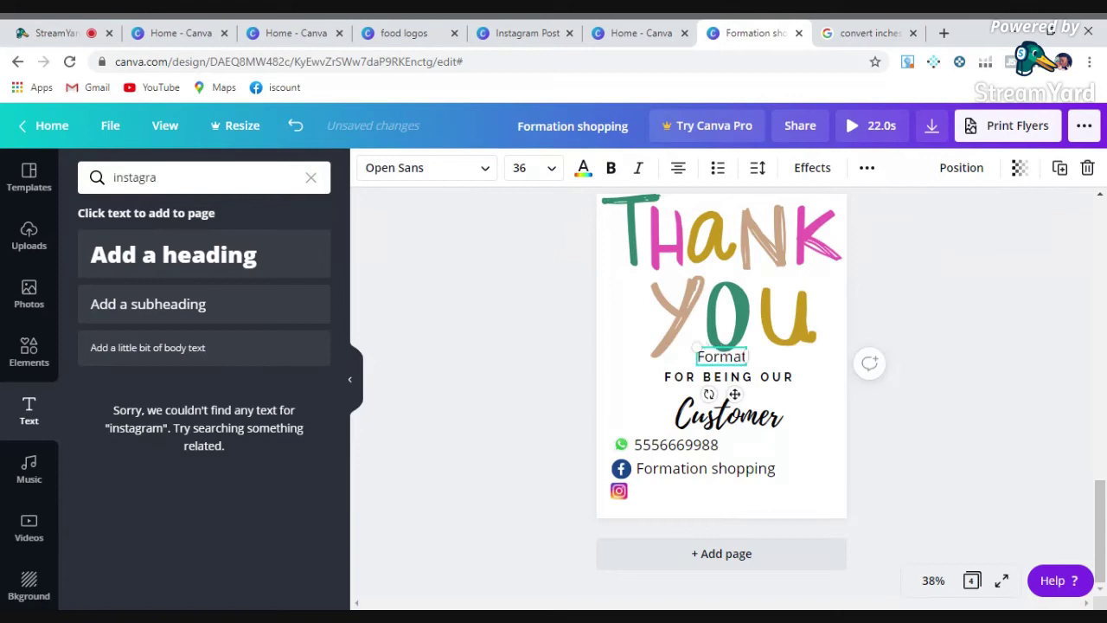
pyautogui.write('ion shopping')
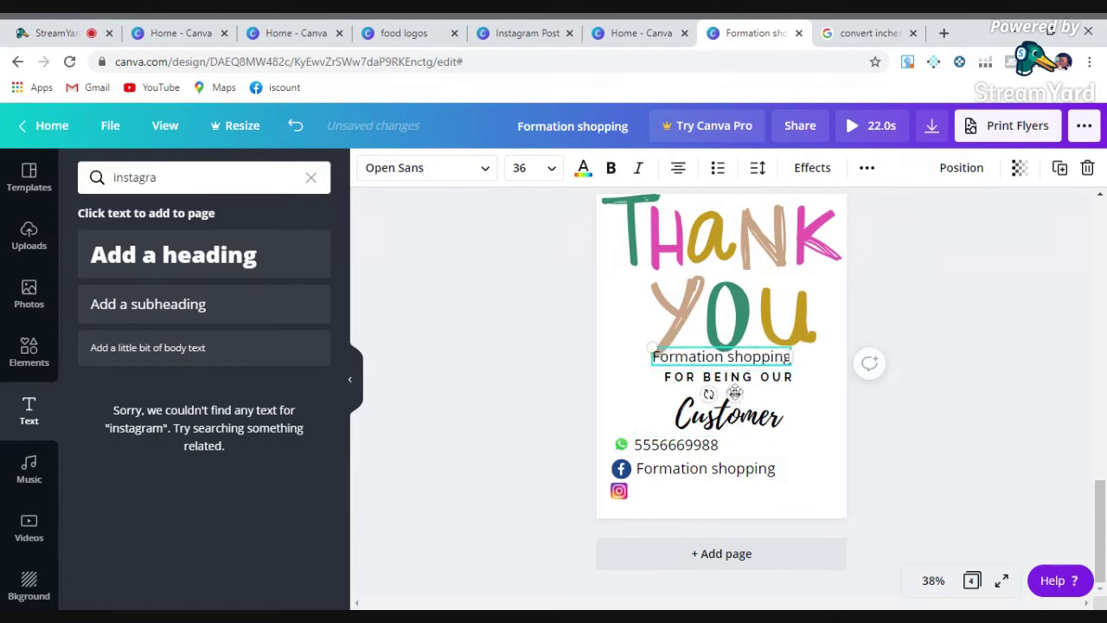
pyautogui.moveTo(734, 394); pyautogui.dragTo(723, 521)
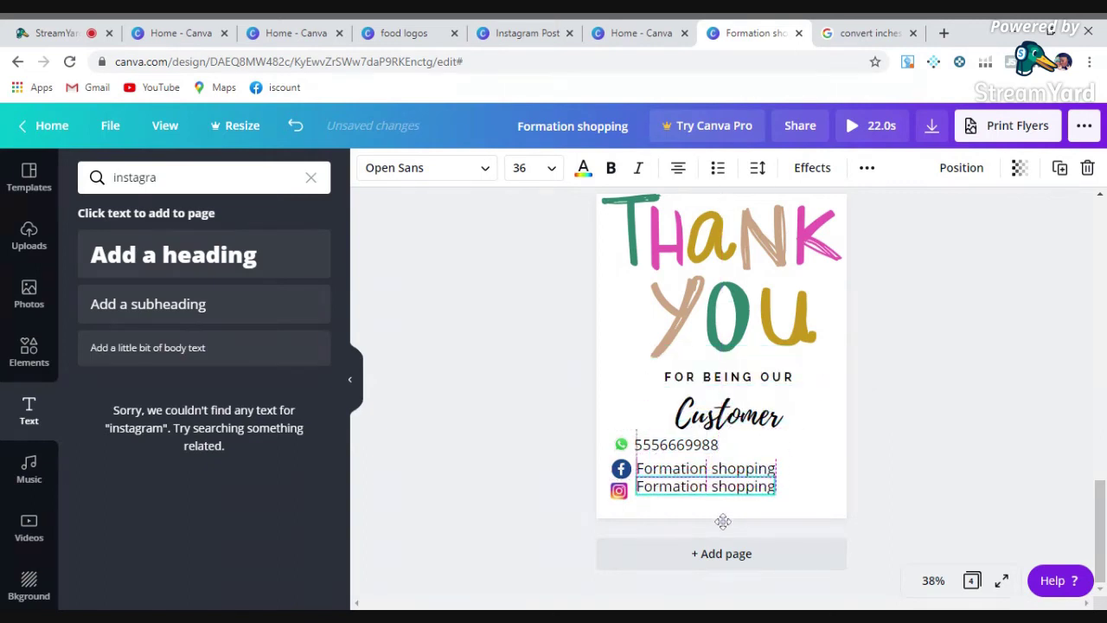
pyautogui.click(946, 433)
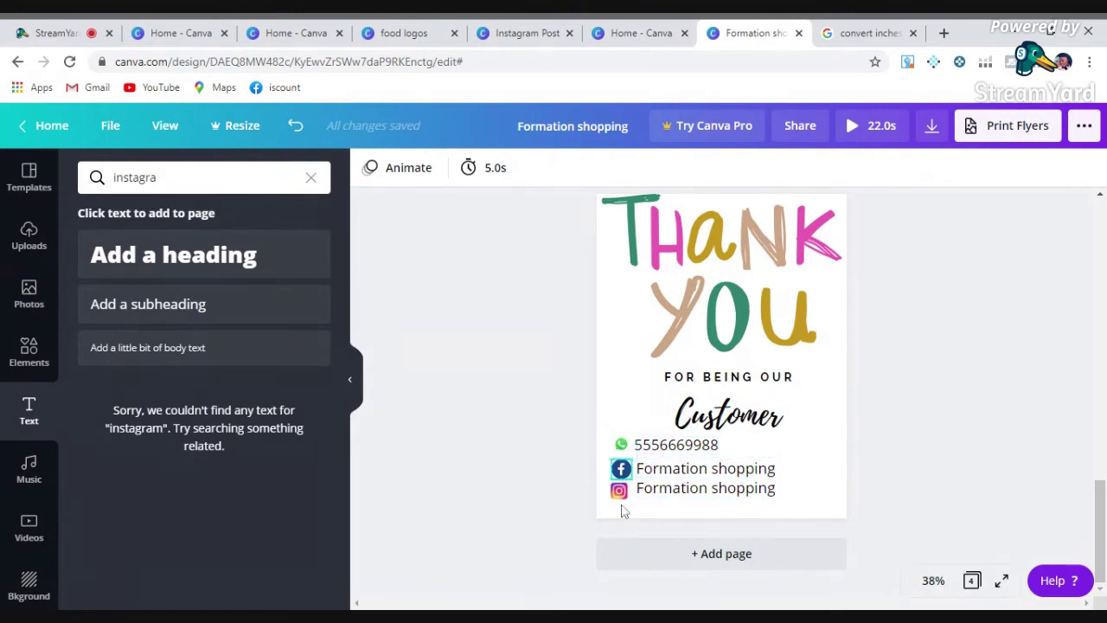
# Step: Shrink the Facebook 'Formation shopping' label to about 23.8 and align it under the phone number
pyautogui.click(767, 473)
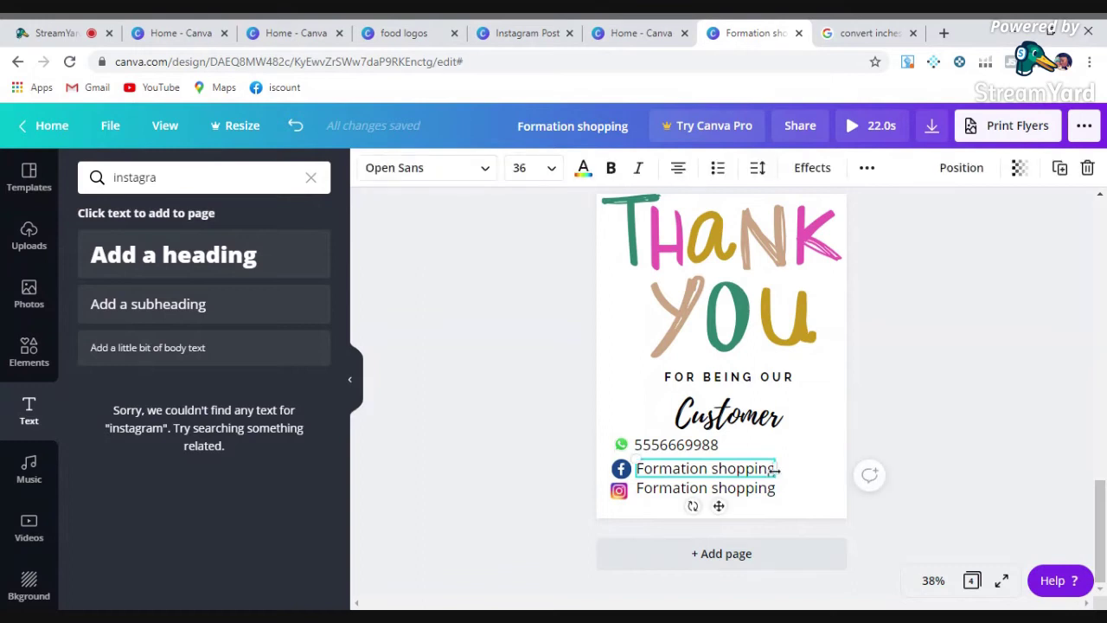
pyautogui.moveTo(772, 469)
pyautogui.mouseDown()
pyautogui.moveTo(723, 472)
pyautogui.moveTo(778, 454)
pyautogui.mouseUp()
pyautogui.moveTo(775, 470); pyautogui.dragTo(727, 467)
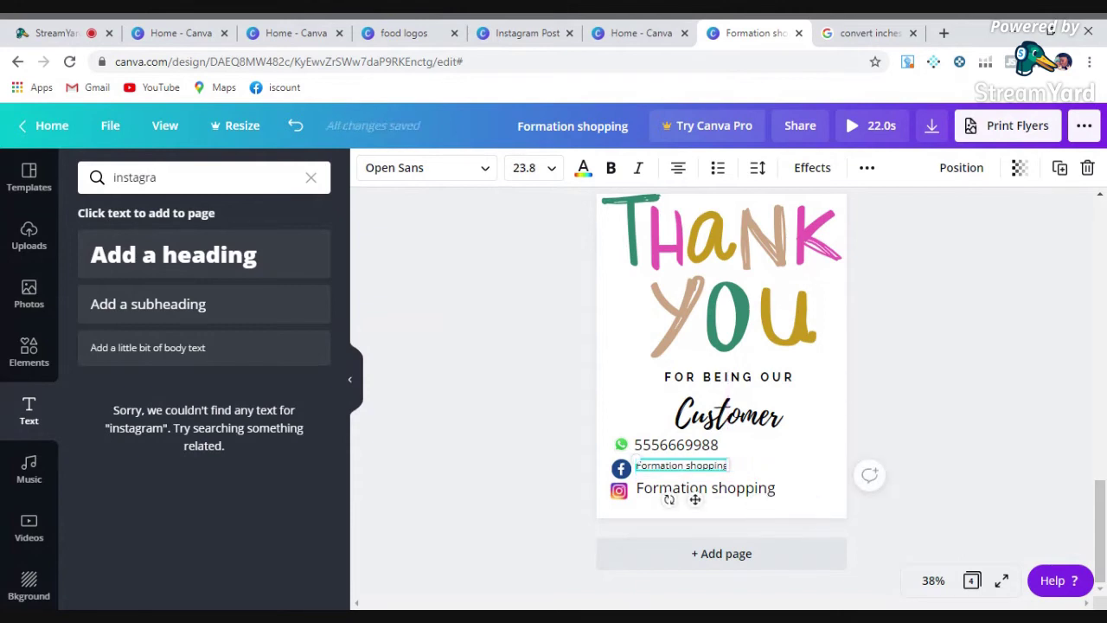
pyautogui.moveTo(706, 467); pyautogui.dragTo(705, 463)
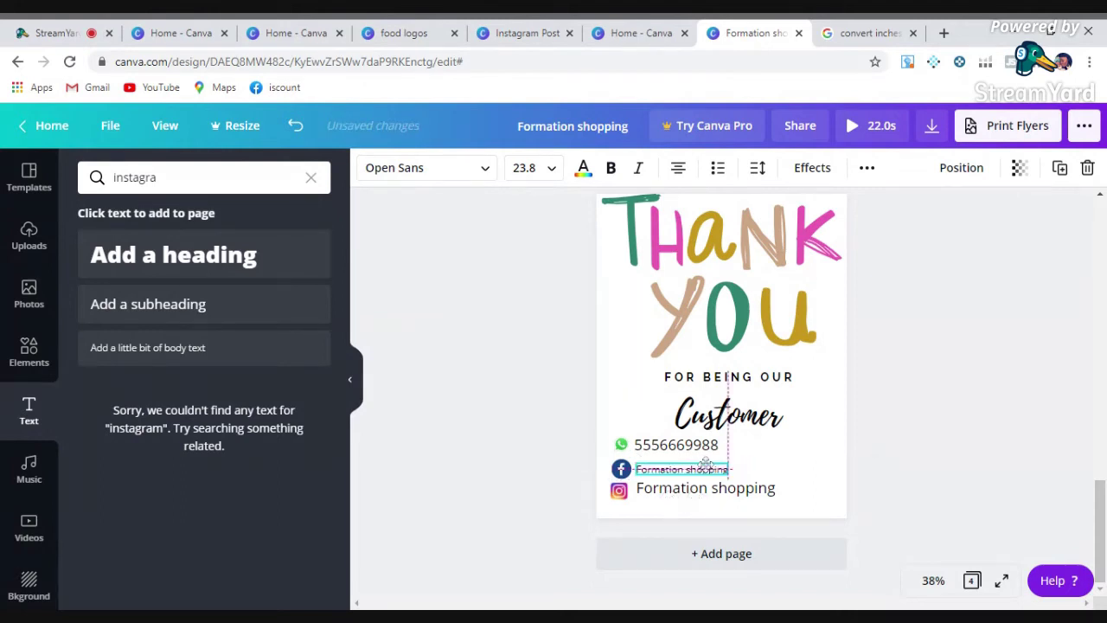
pyautogui.moveTo(1100, 531); pyautogui.dragTo(1100, 250)
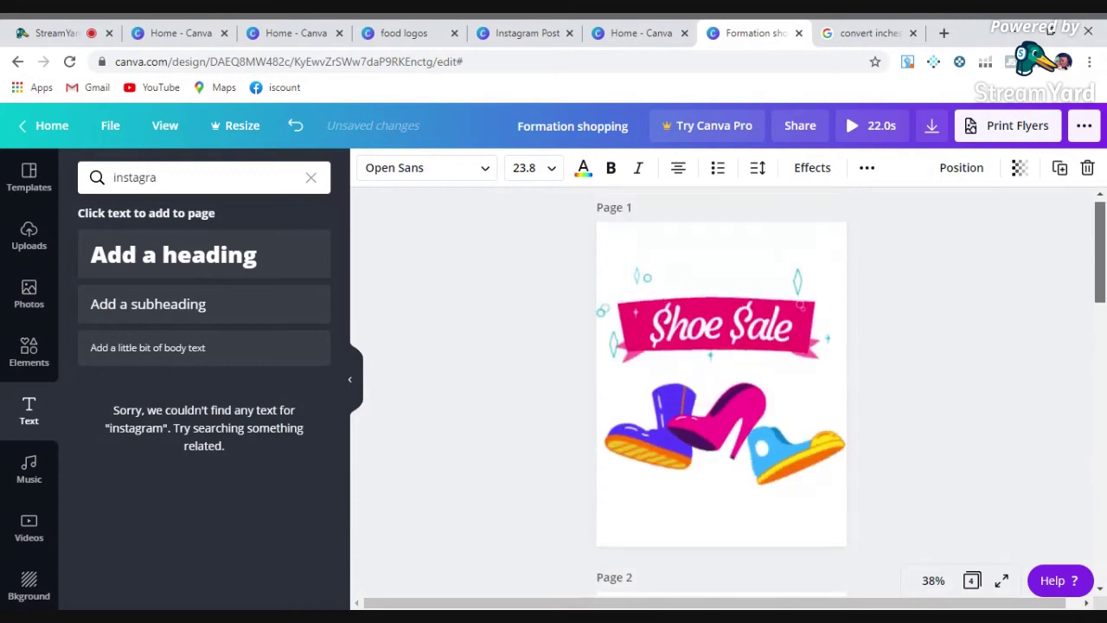
pyautogui.click(835, 217)
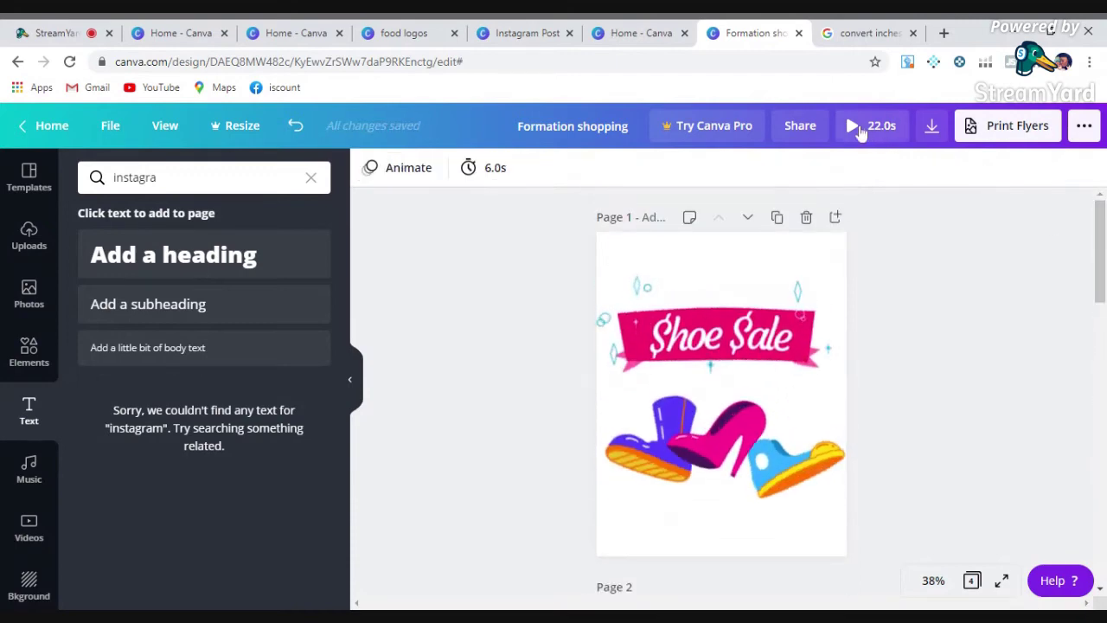
pyautogui.click(859, 128)
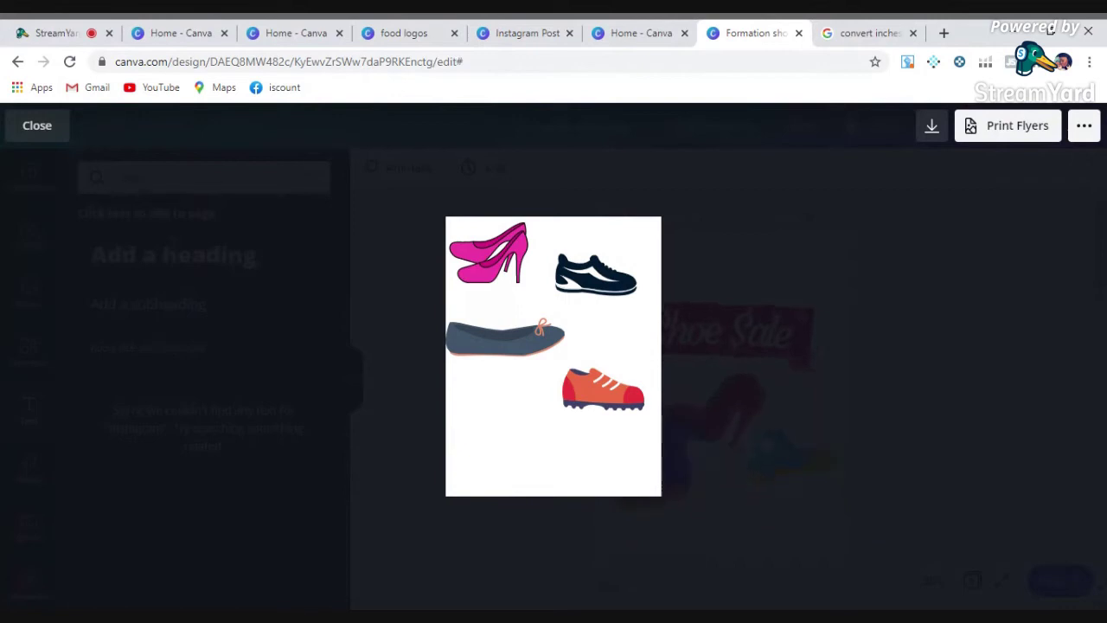
pyautogui.moveTo(650, 415)
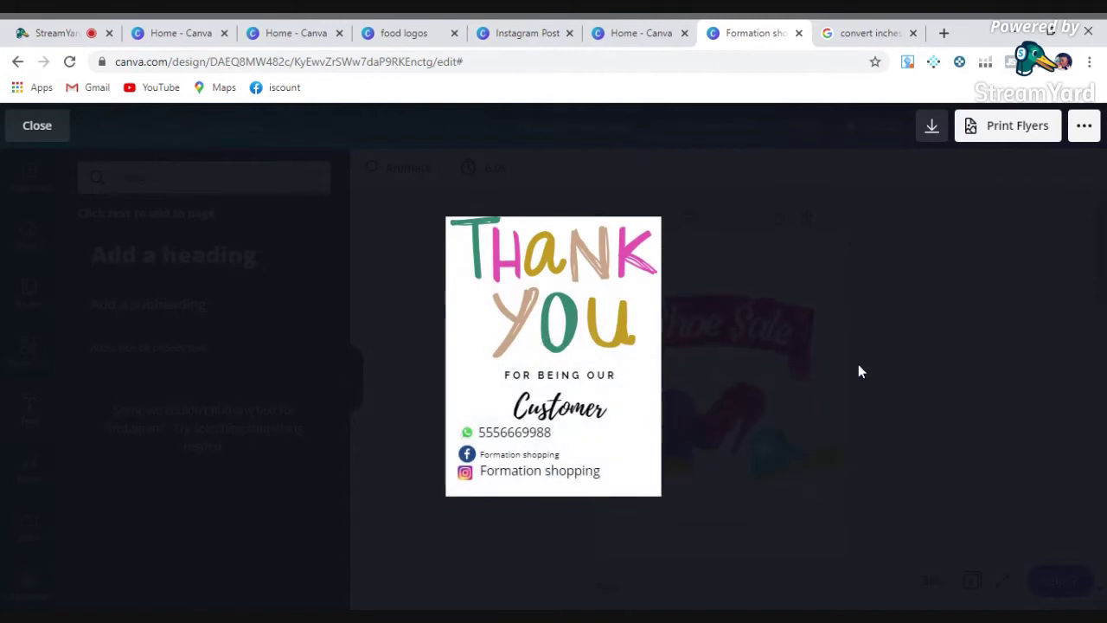
pyautogui.moveTo(506, 454)
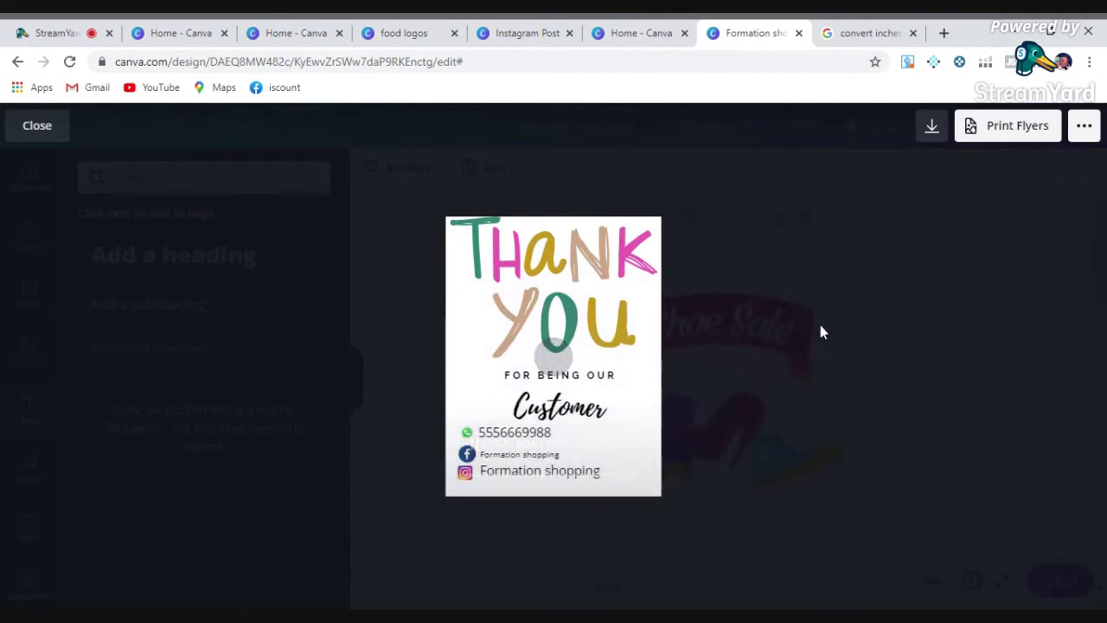
pyautogui.click(1084, 126)
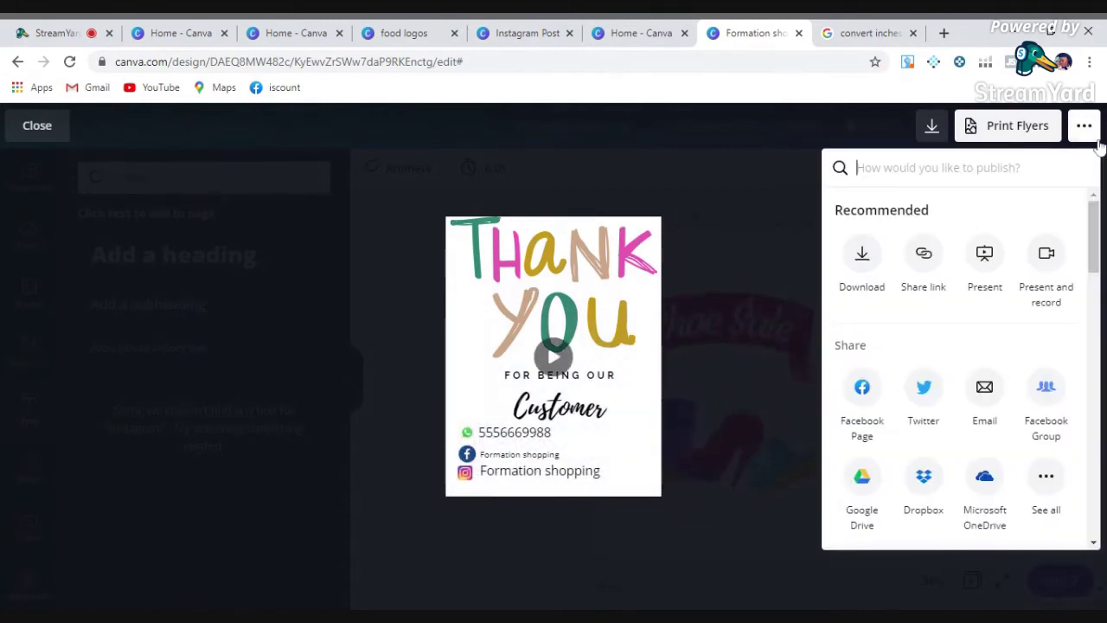
pyautogui.click(524, 180)
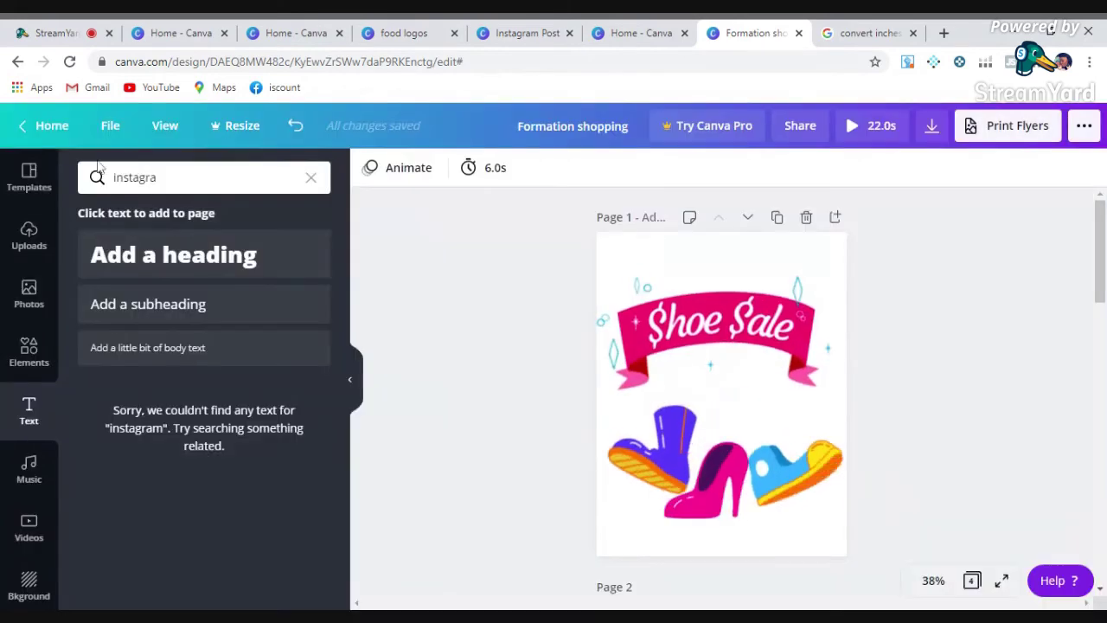
# Step: Search backgrounds for 'travel' and apply the map photo to the Shoe Sale page
pyautogui.scroll(-5, 721, 389)
pyautogui.scroll(5, 721, 389)
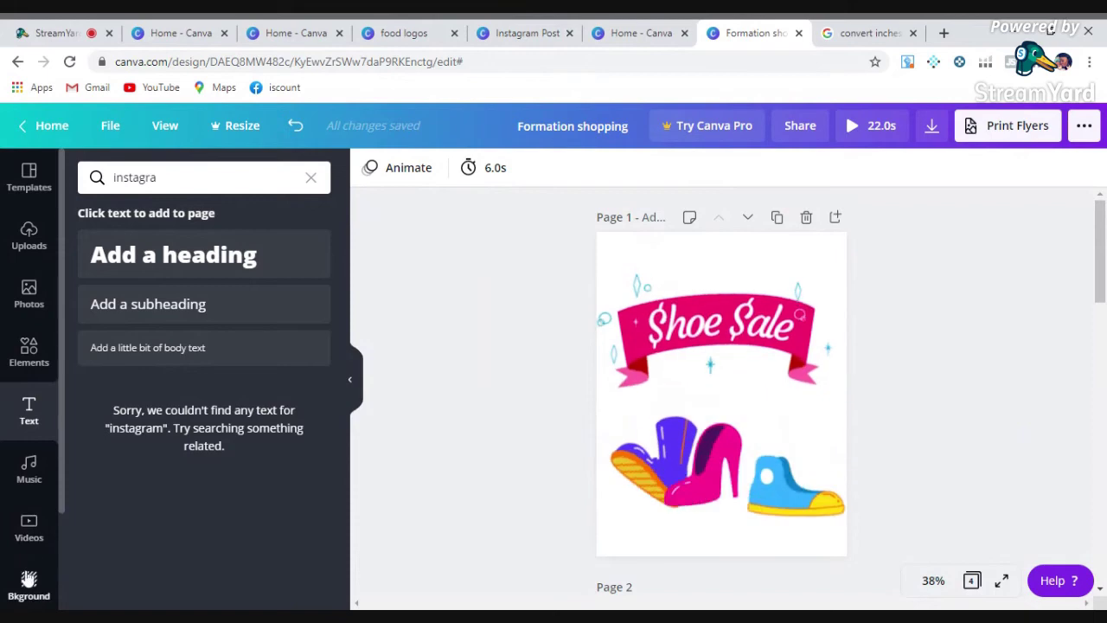
pyautogui.click(28, 581)
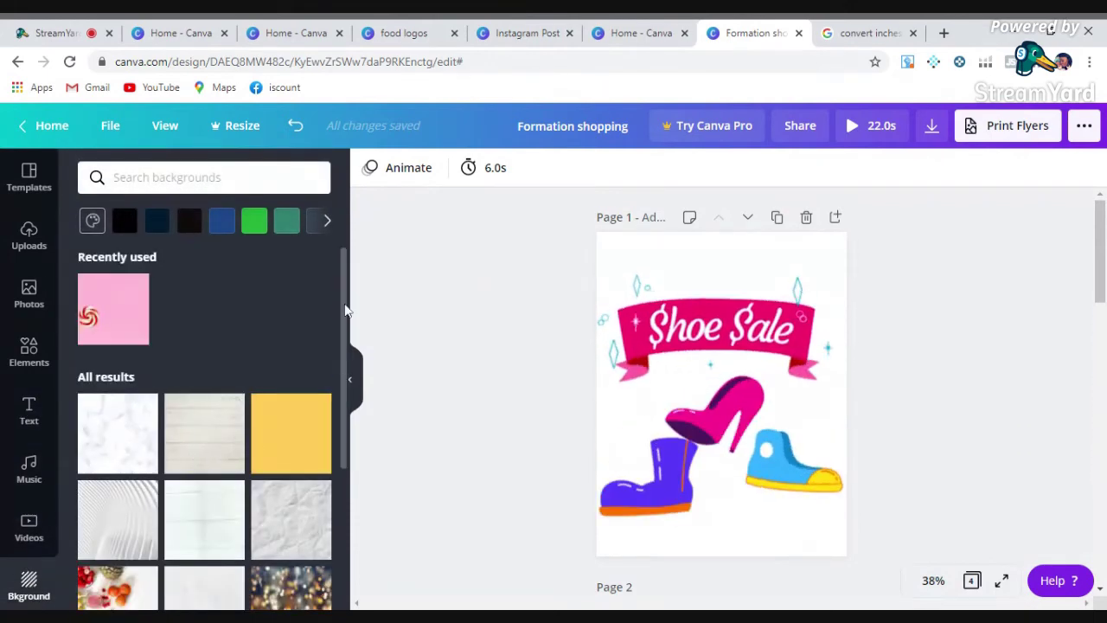
pyautogui.scroll(-5, 344, 432)
pyautogui.scroll(2, 339, 458)
pyautogui.scroll(3, 337, 439)
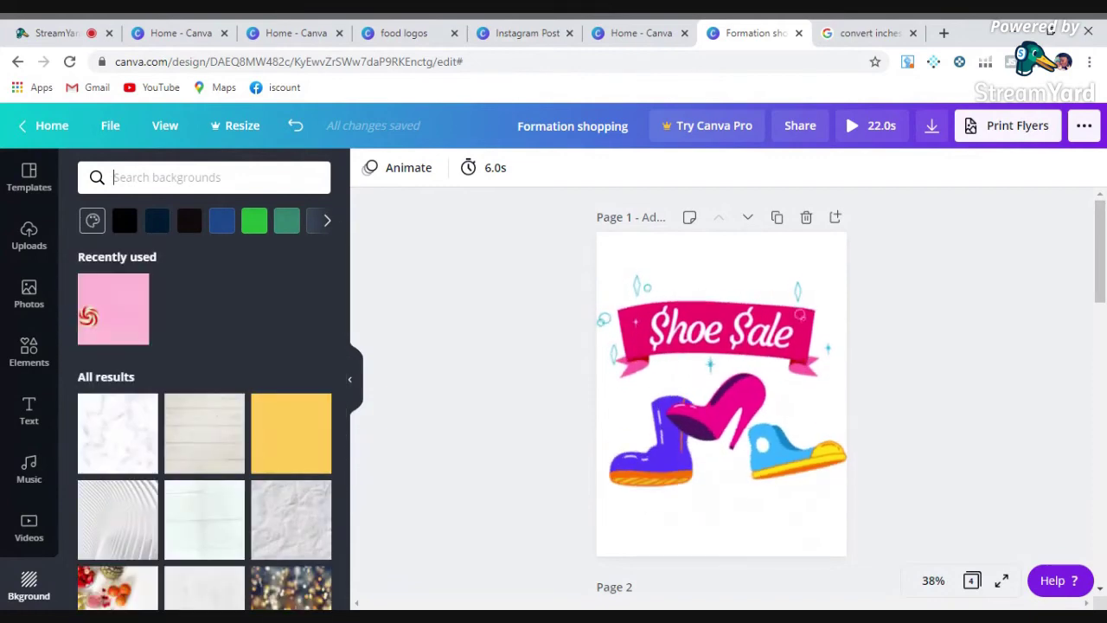
pyautogui.click(203, 177)
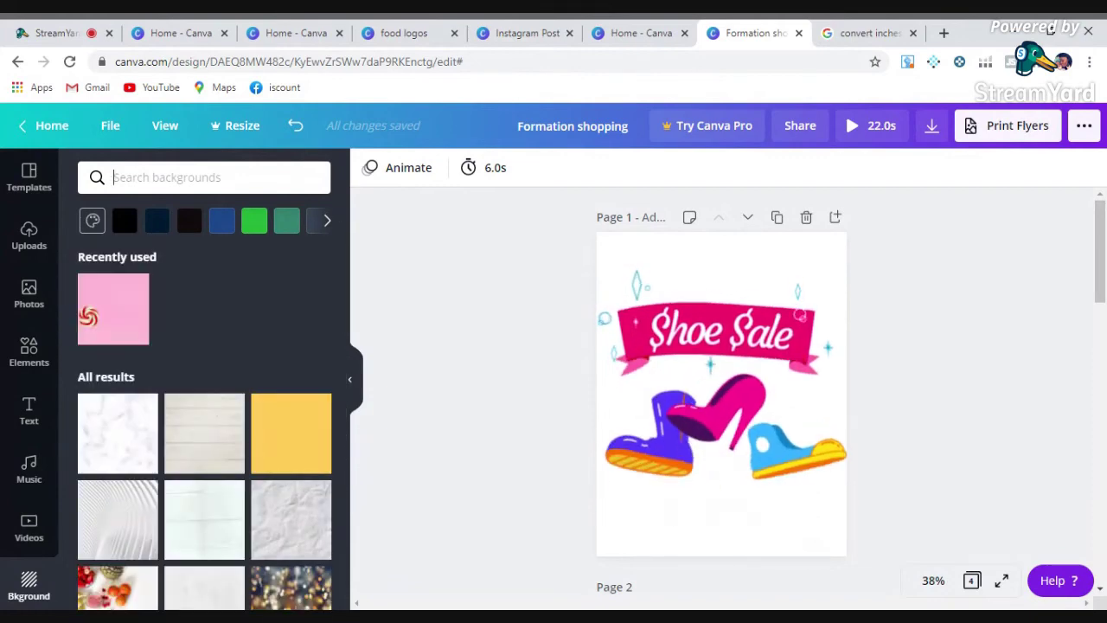
pyautogui.write('travel')
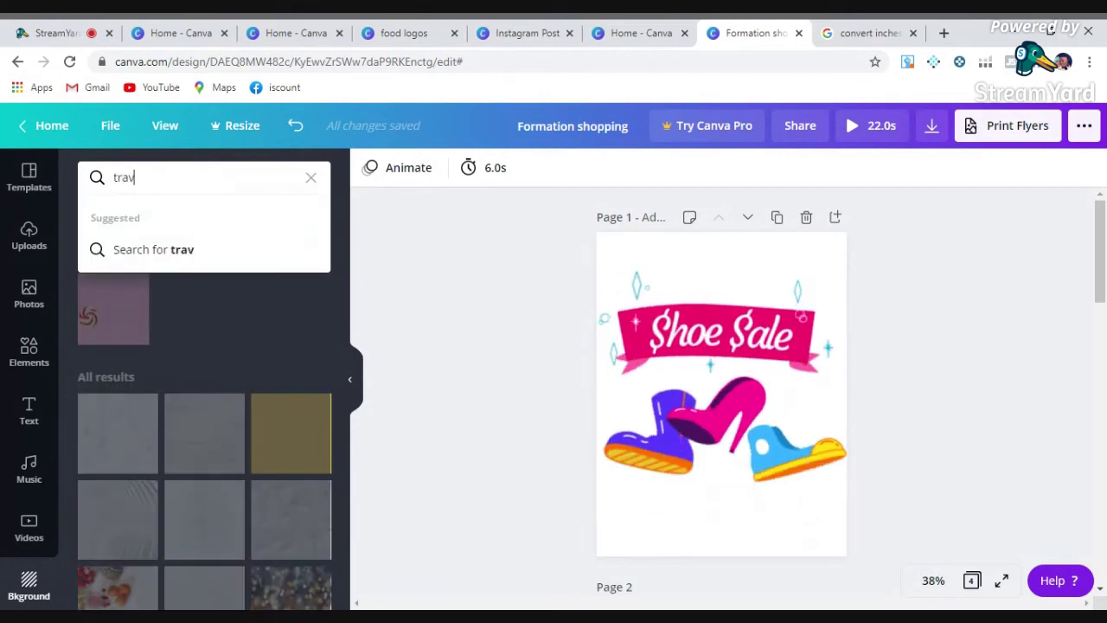
pyautogui.press('Return')
pyautogui.click(206, 286)
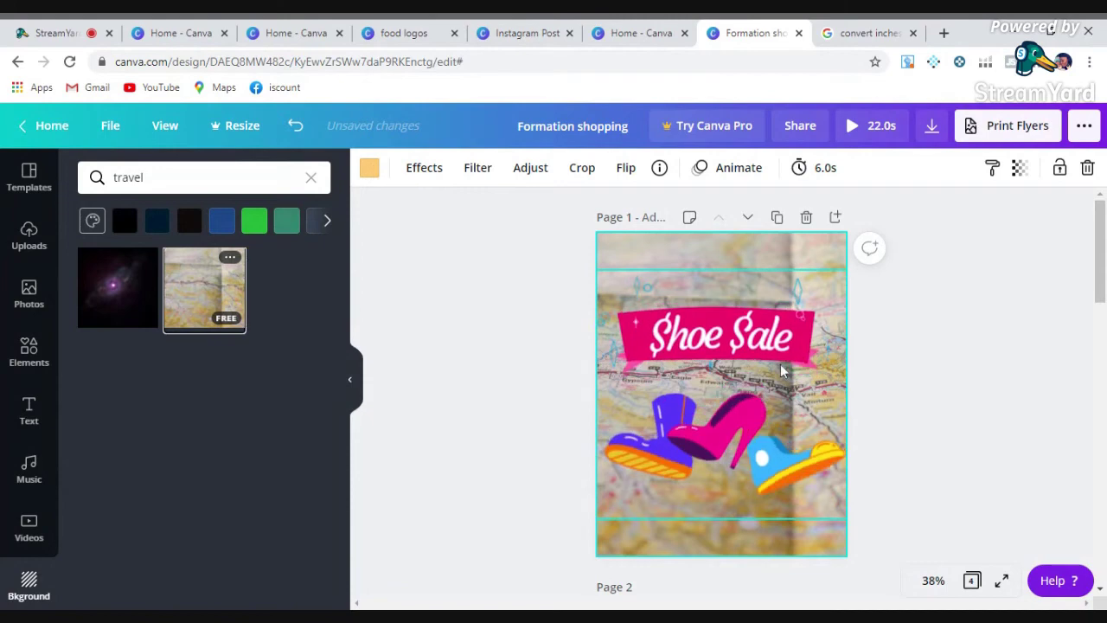
pyautogui.scroll(-3, 671, 394)
pyautogui.scroll(-3, 811, 346)
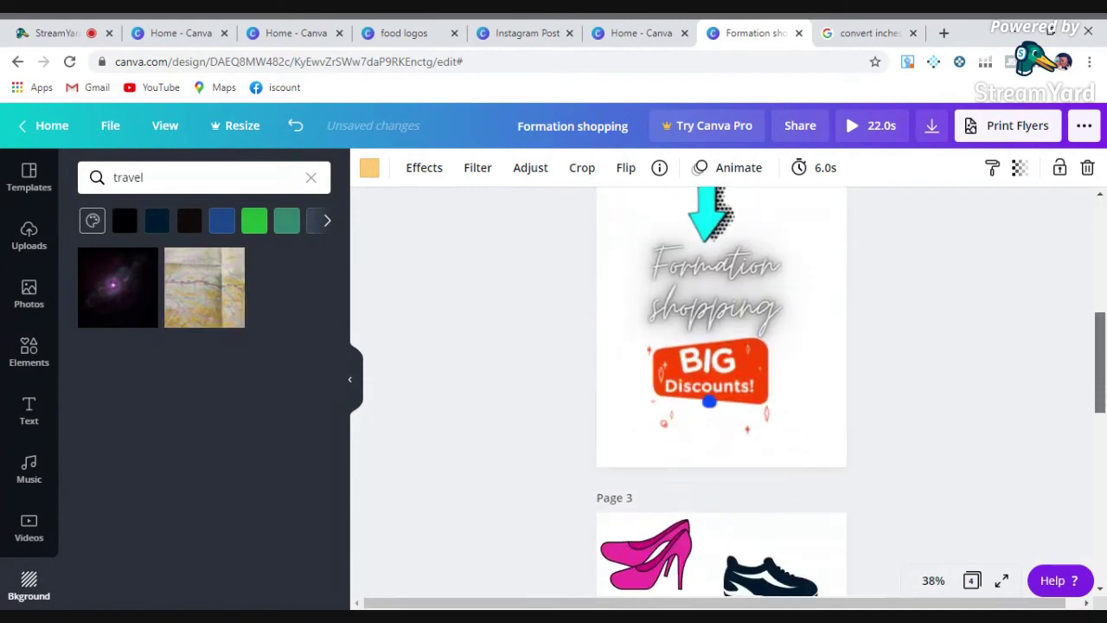
pyautogui.scroll(5, 811, 346)
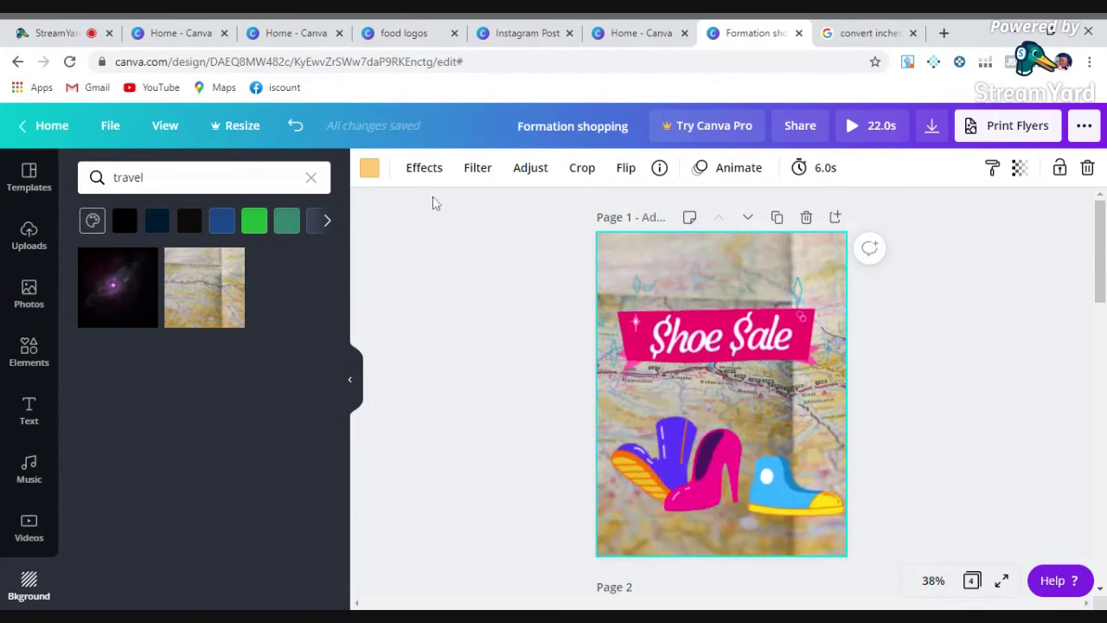
# Step: Undo the travel map background and search backgrounds for 'shopping' instead
pyautogui.click(296, 126)
pyautogui.click(207, 177)
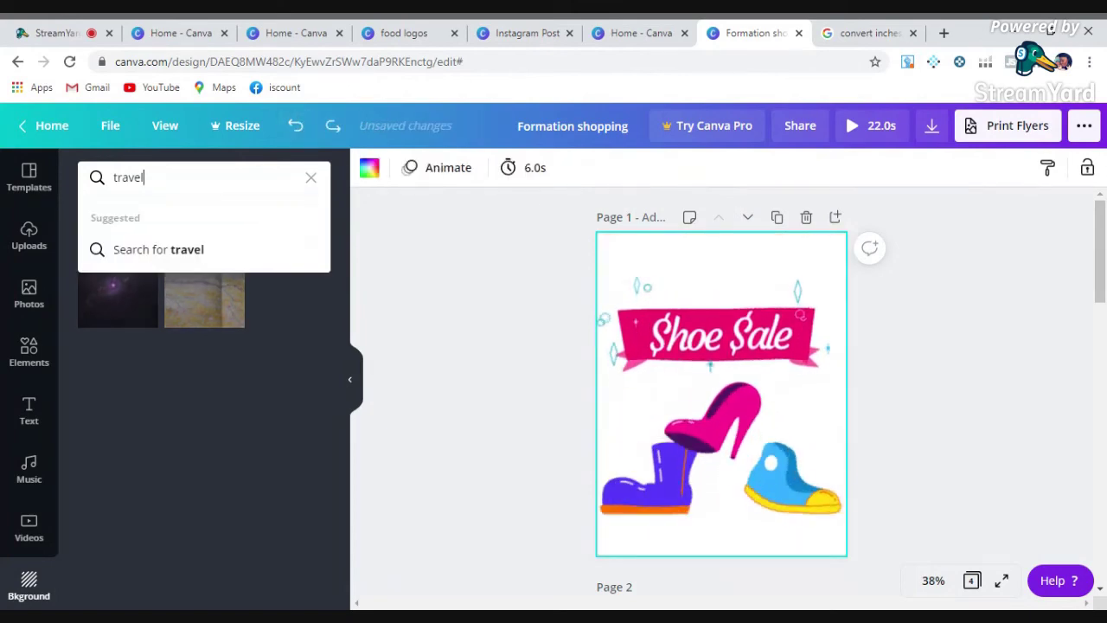
pyautogui.press('BackSpace')
pyautogui.press('BackSpace')
pyautogui.press('BackSpace')
pyautogui.press('BackSpace')
pyautogui.press('BackSpace')
pyautogui.press('BackSpace')
pyautogui.write('shopping')
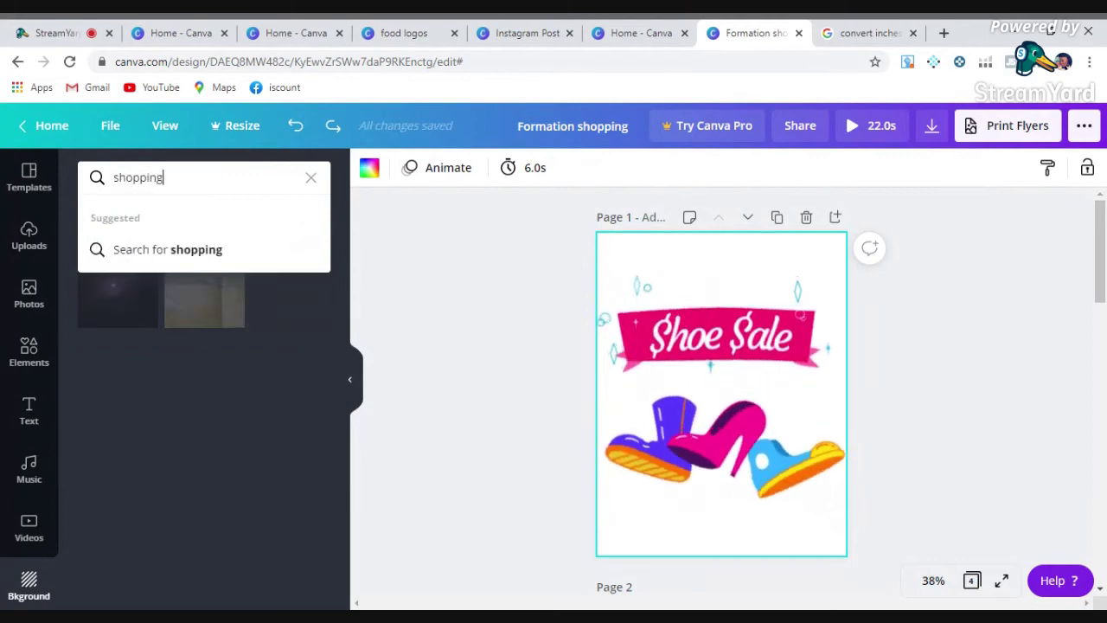
pyautogui.press('Return')
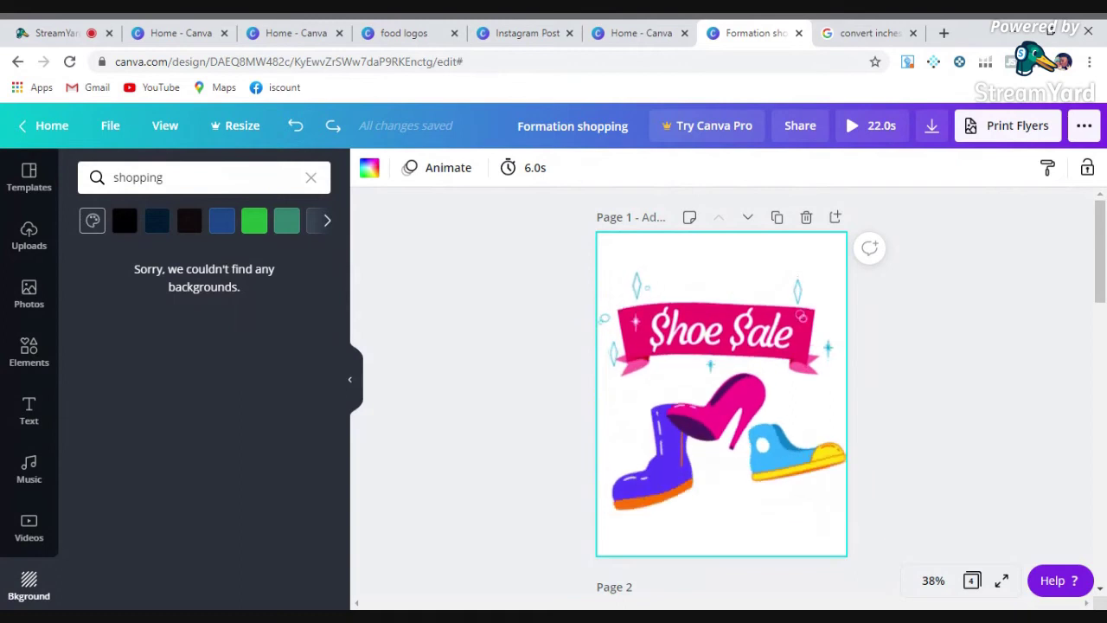
# Step: Try a shoe photo found by searching 'shoe' as background, then undo it
pyautogui.click(207, 177)
pyautogui.press('BackSpace')
pyautogui.press('BackSpace')
pyautogui.press('BackSpace')
pyautogui.press('BackSpace')
pyautogui.press('BackSpace')
pyautogui.press('BackSpace')
pyautogui.press('BackSpace')
pyautogui.press('BackSpace')
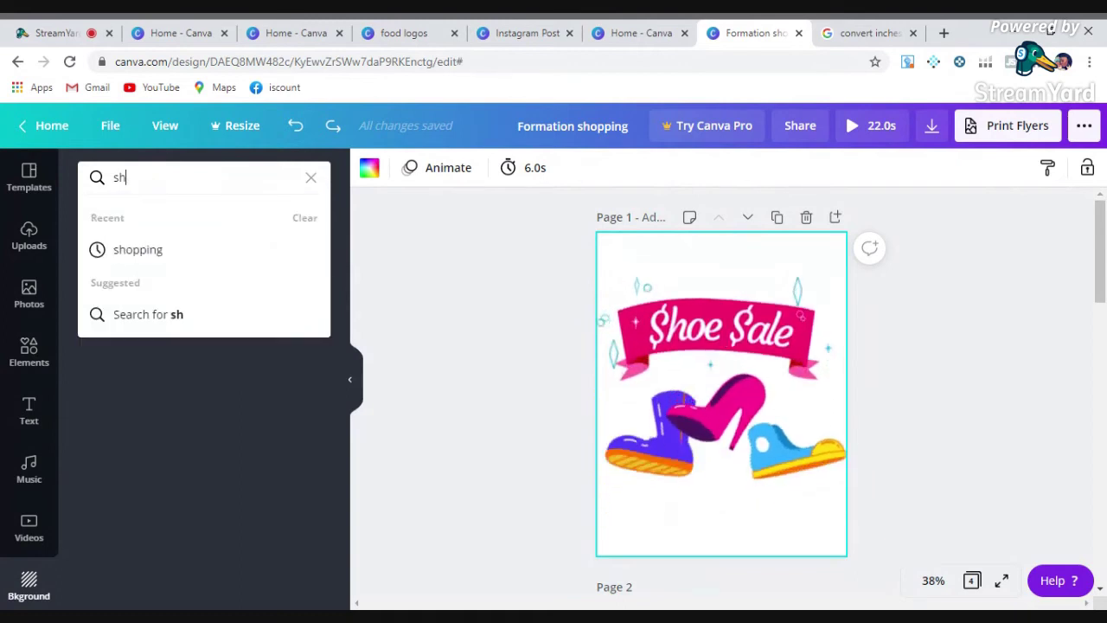
pyautogui.write('shoe')
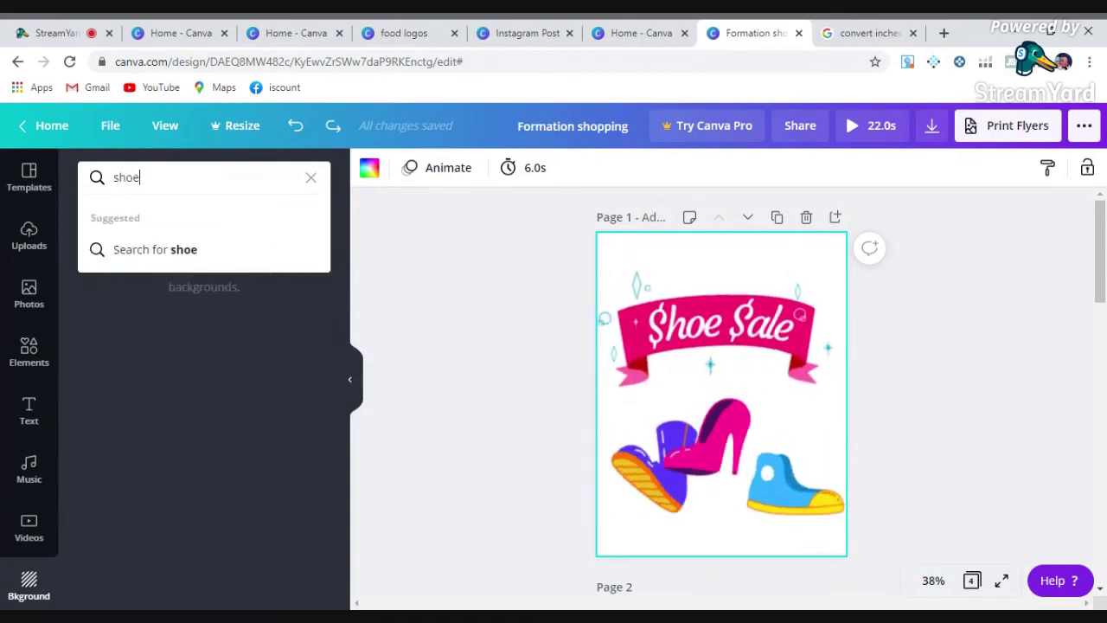
pyautogui.press('Return')
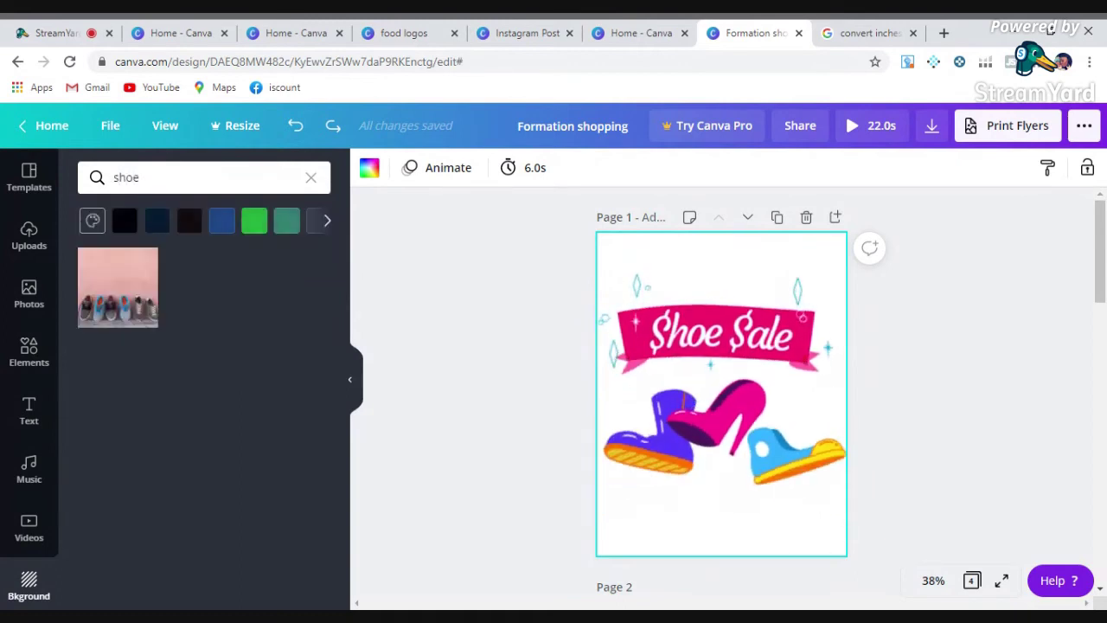
pyautogui.click(130, 282)
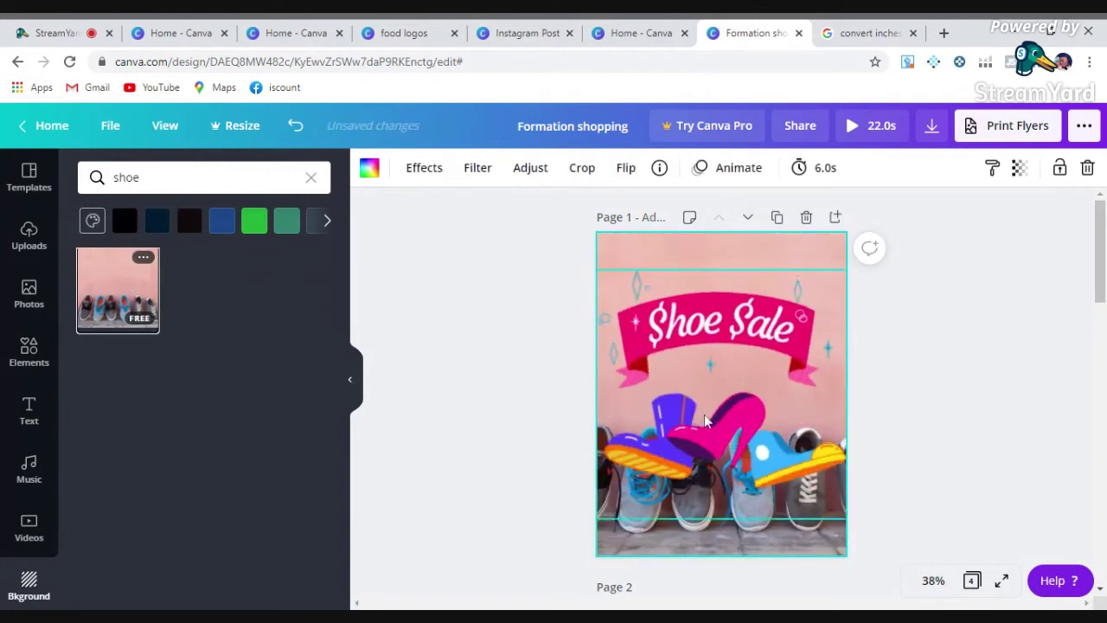
pyautogui.click(298, 126)
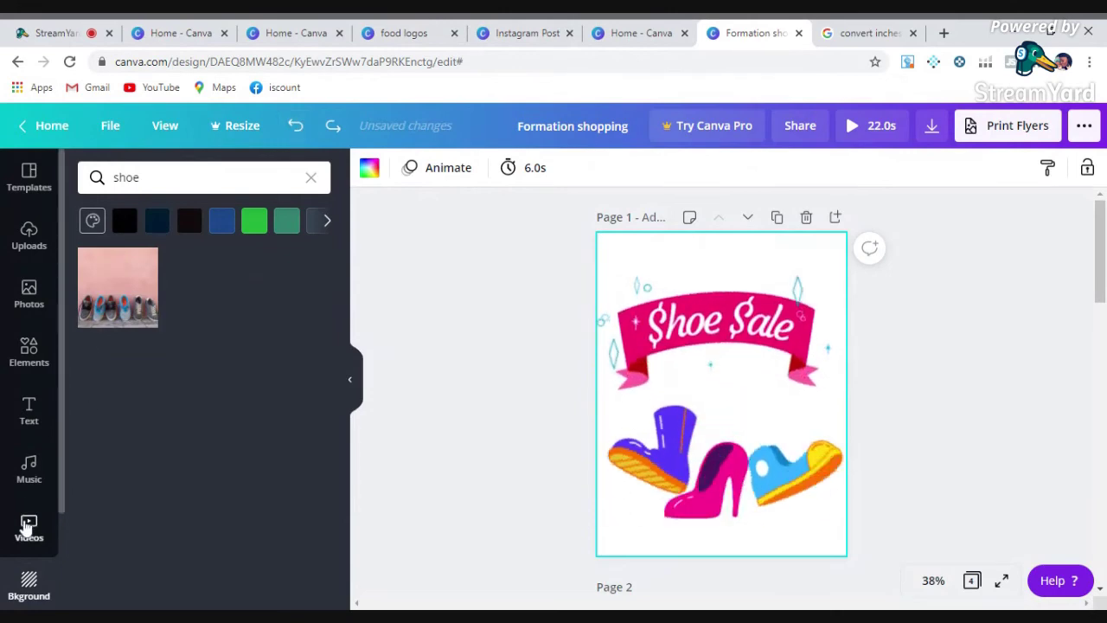
# Step: Add 'Behind the Fog' from the Trending music list as the design's soundtrack
pyautogui.click(29, 474)
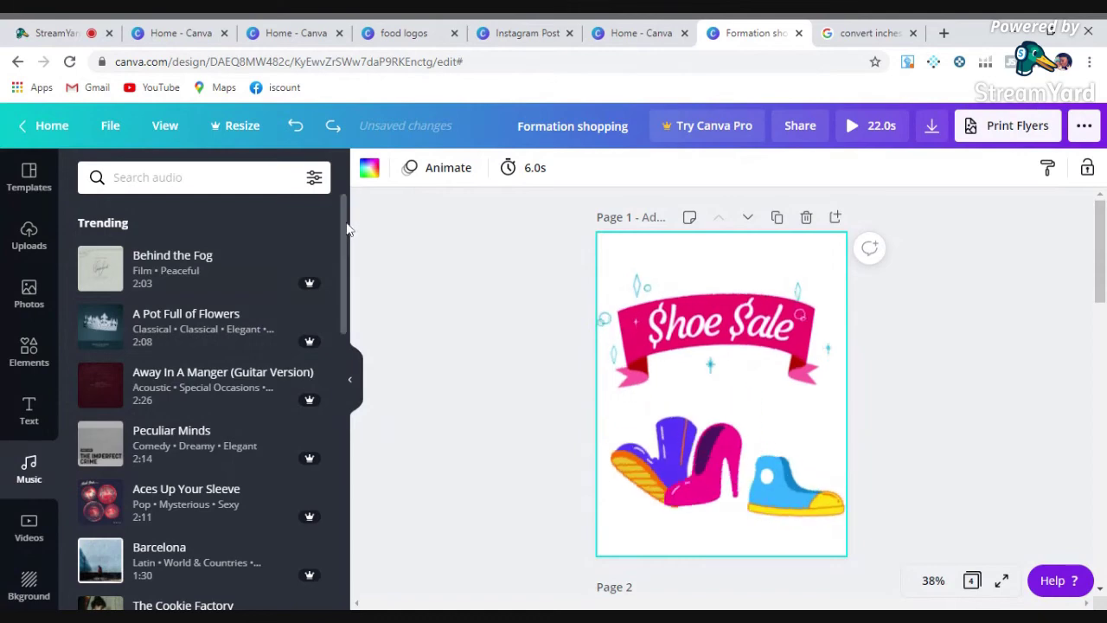
pyautogui.moveTo(344, 233); pyautogui.dragTo(350, 301)
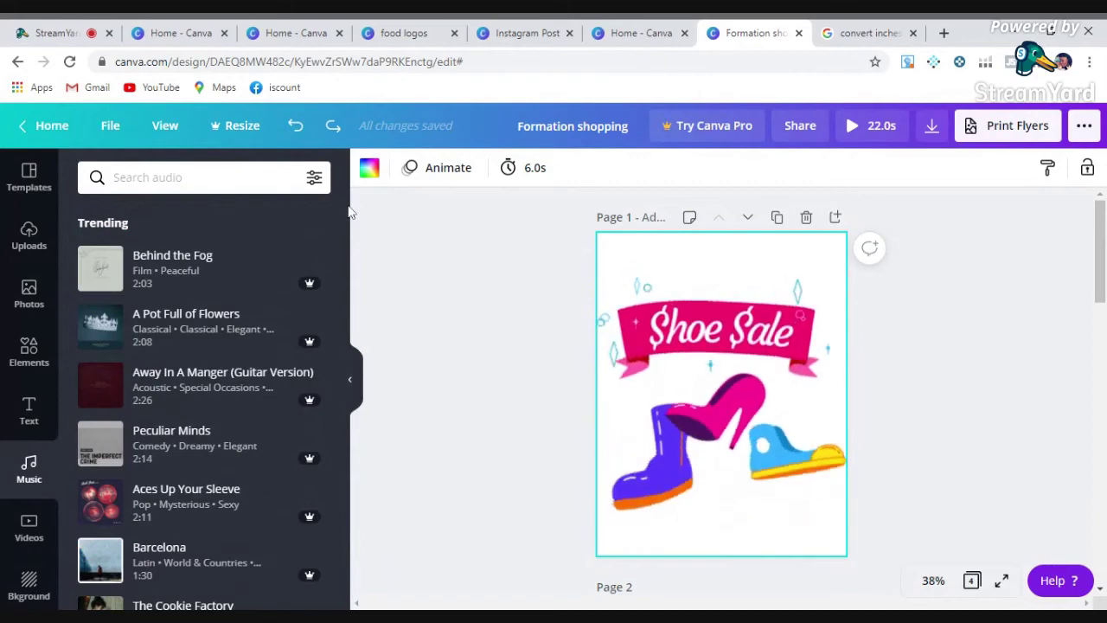
pyautogui.click(186, 269)
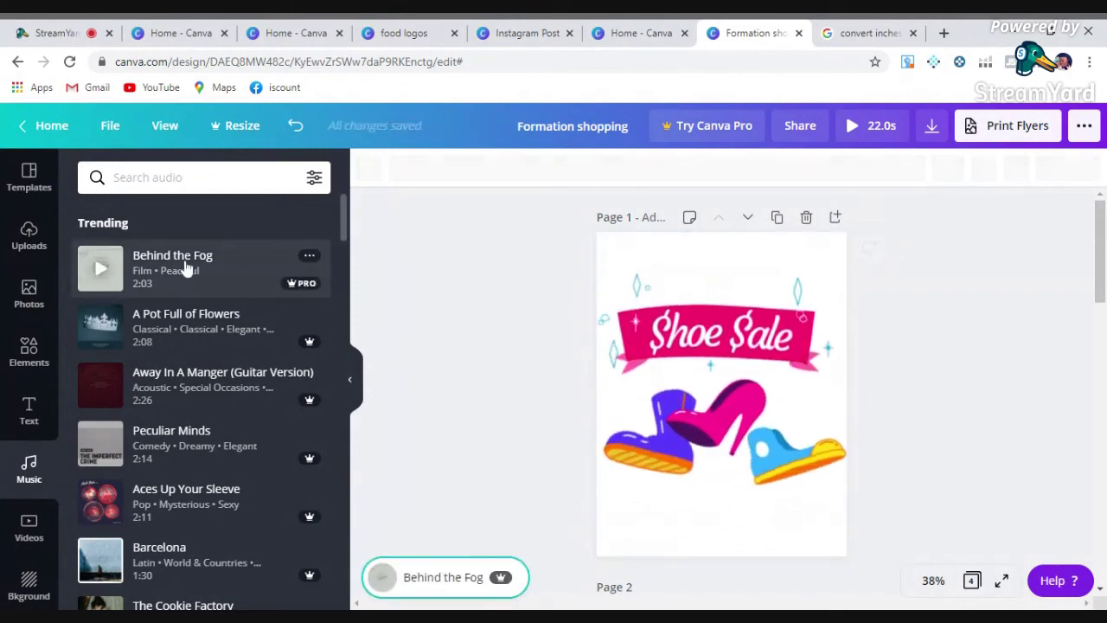
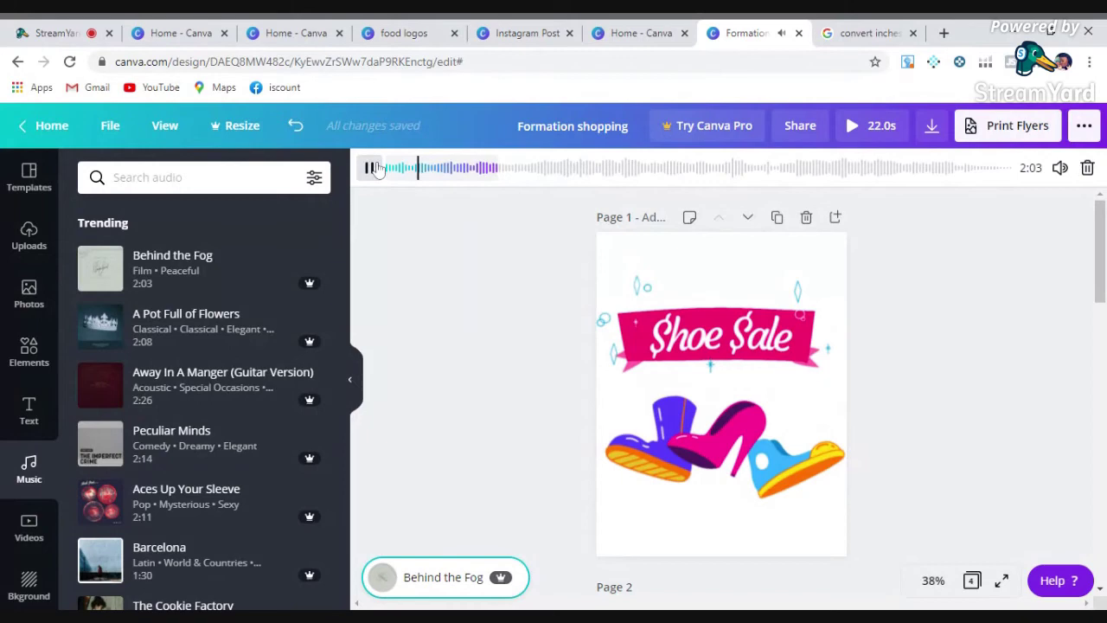
# Step: Slide the Behind the Fog waveform selection right so a later part of the song plays
pyautogui.moveTo(421, 162); pyautogui.dragTo(431, 164)
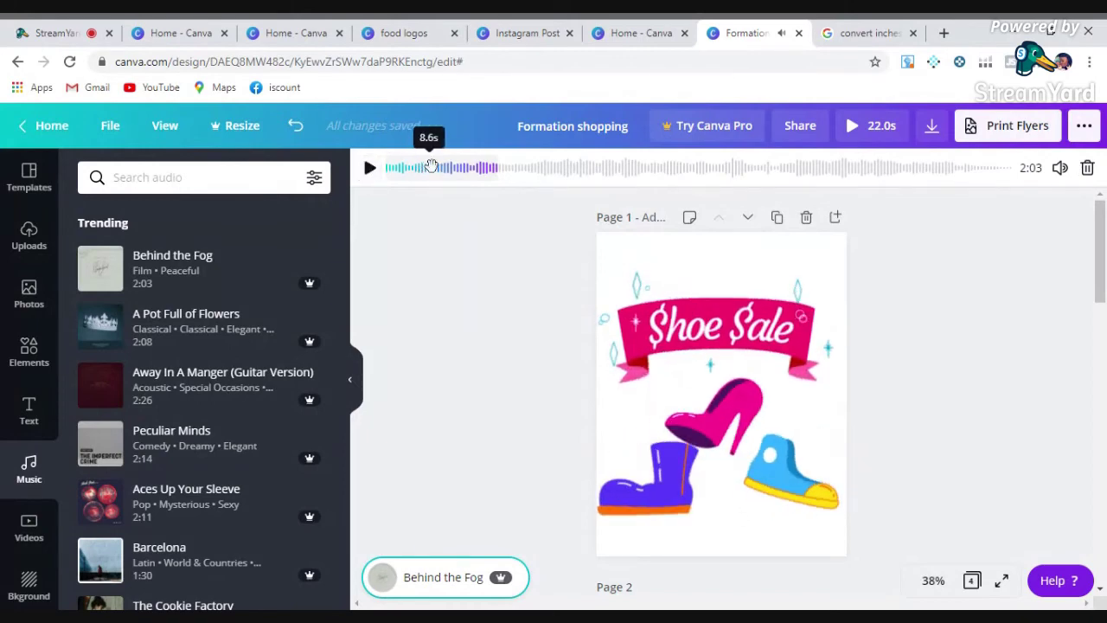
pyautogui.moveTo(431, 165); pyautogui.dragTo(432, 166)
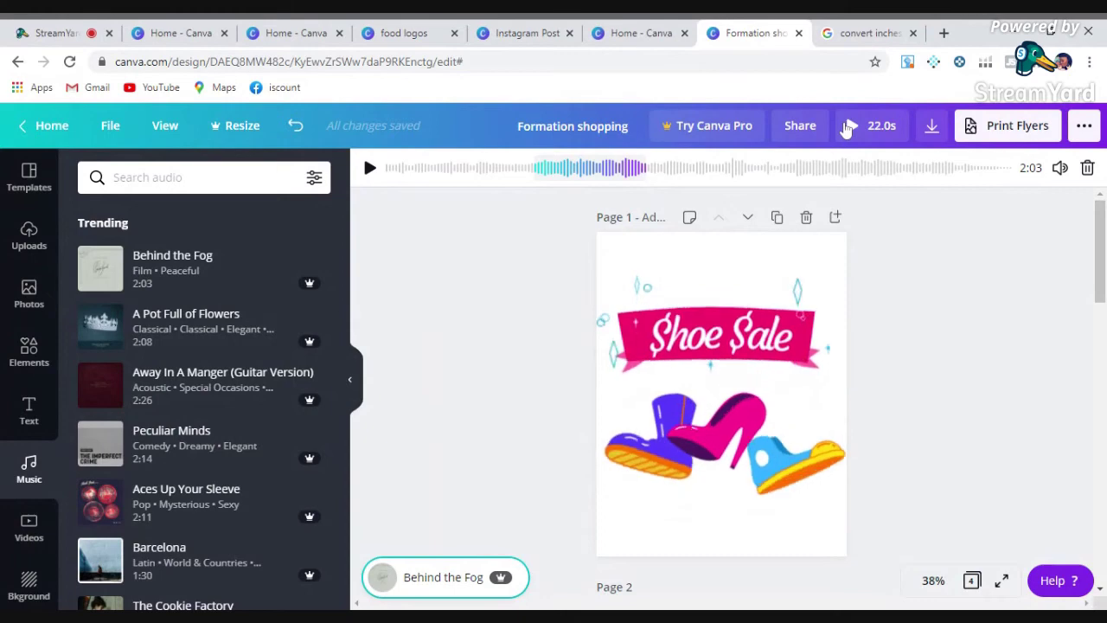
# Step: Play the 22.0s full-screen preview, pause it, and bring up the ••• publishing options
pyautogui.click(848, 127)
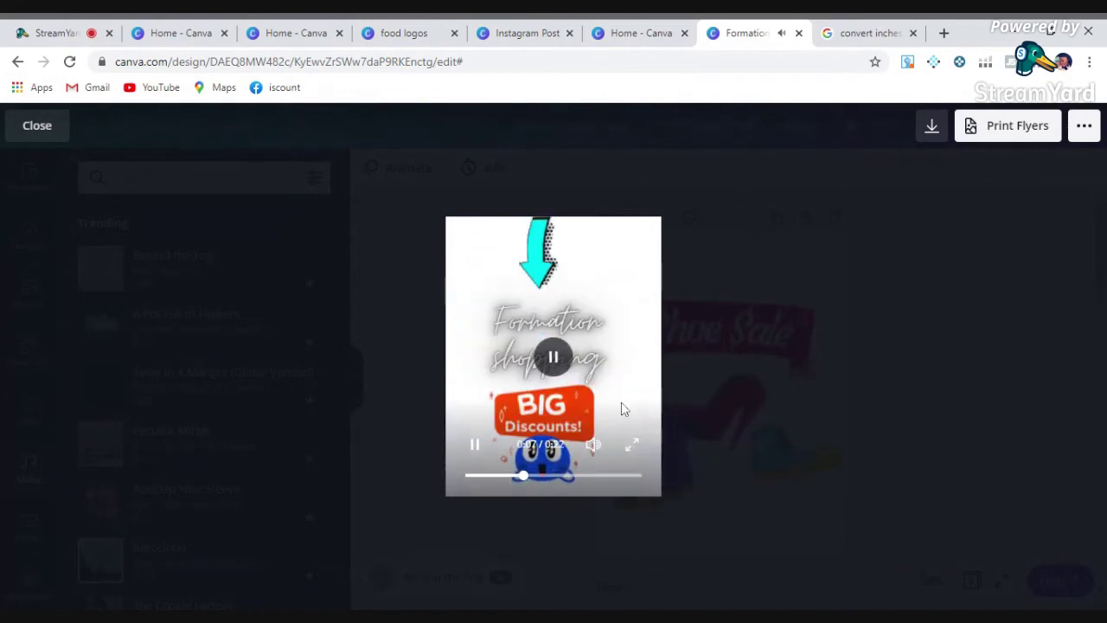
pyautogui.click(475, 445)
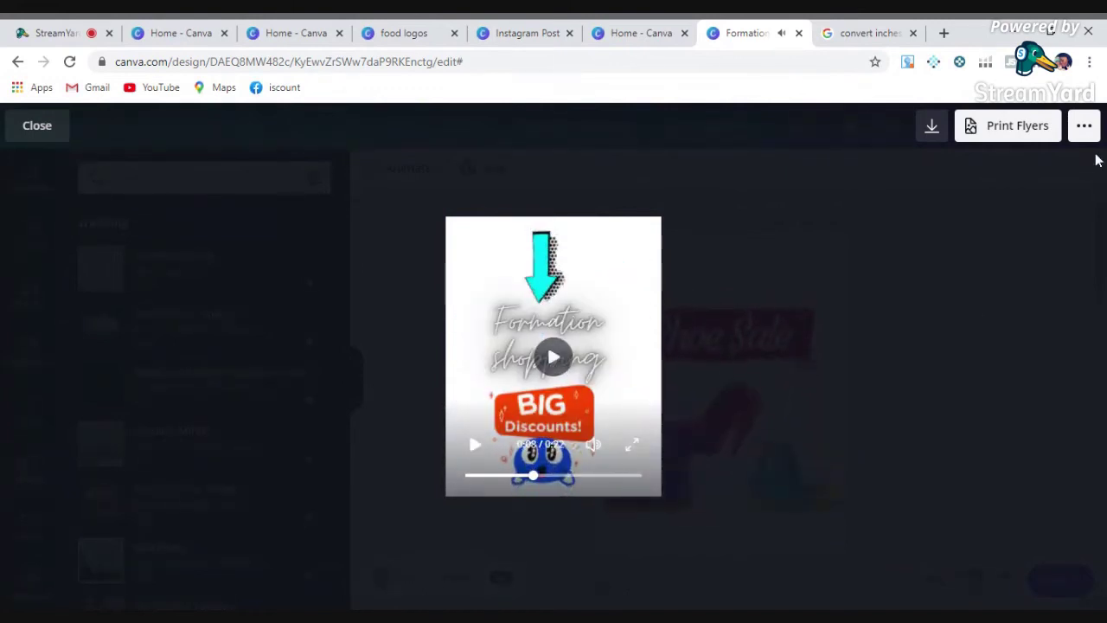
pyautogui.click(1086, 126)
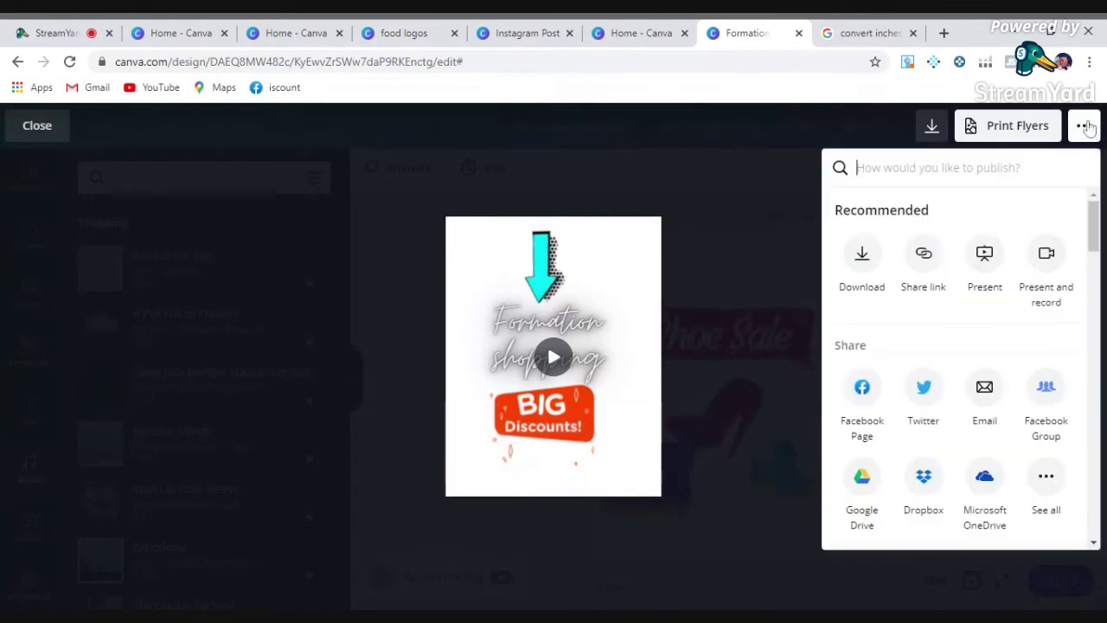
# Step: Review the MP4 download settings for all 4 pages and the $3 premium track fee, then close them
pyautogui.click(862, 257)
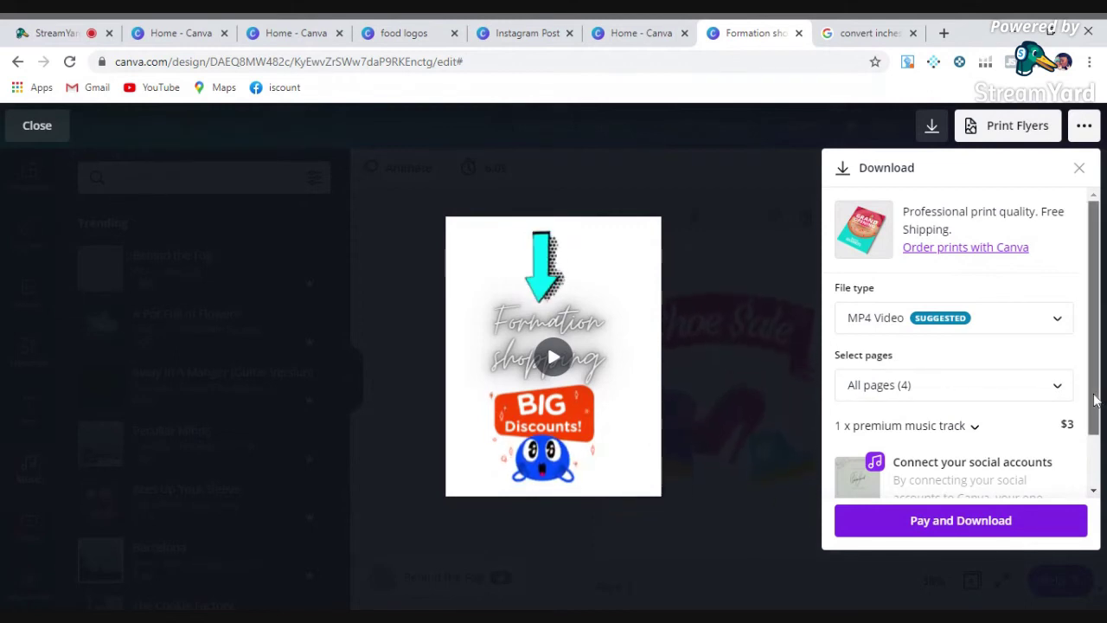
pyautogui.scroll(-2, 1094, 384)
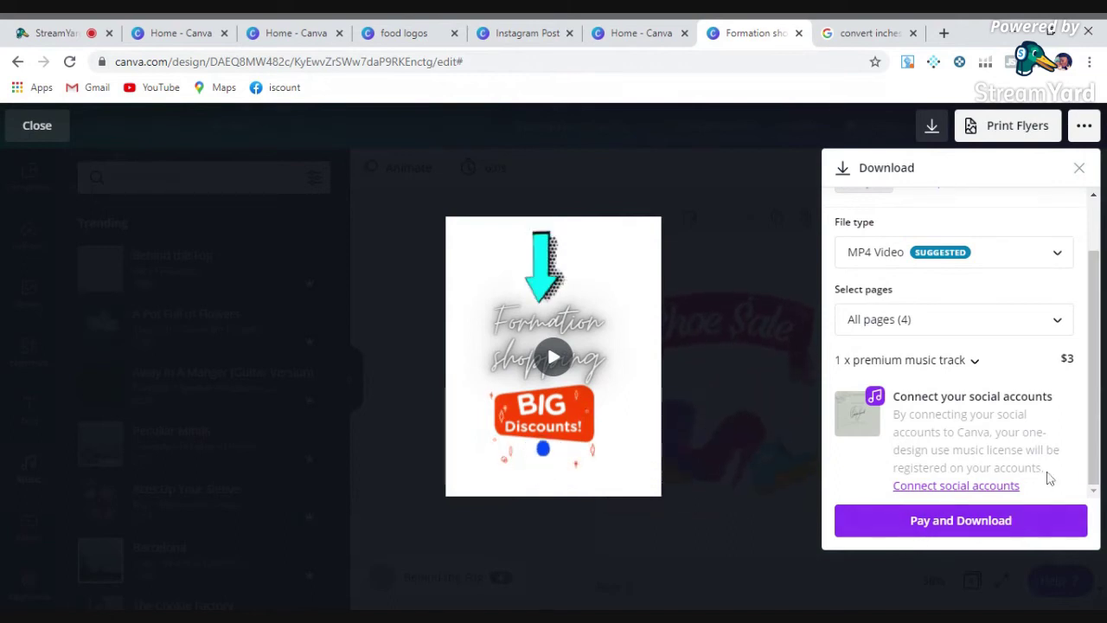
pyautogui.moveTo(1095, 462); pyautogui.dragTo(1102, 381)
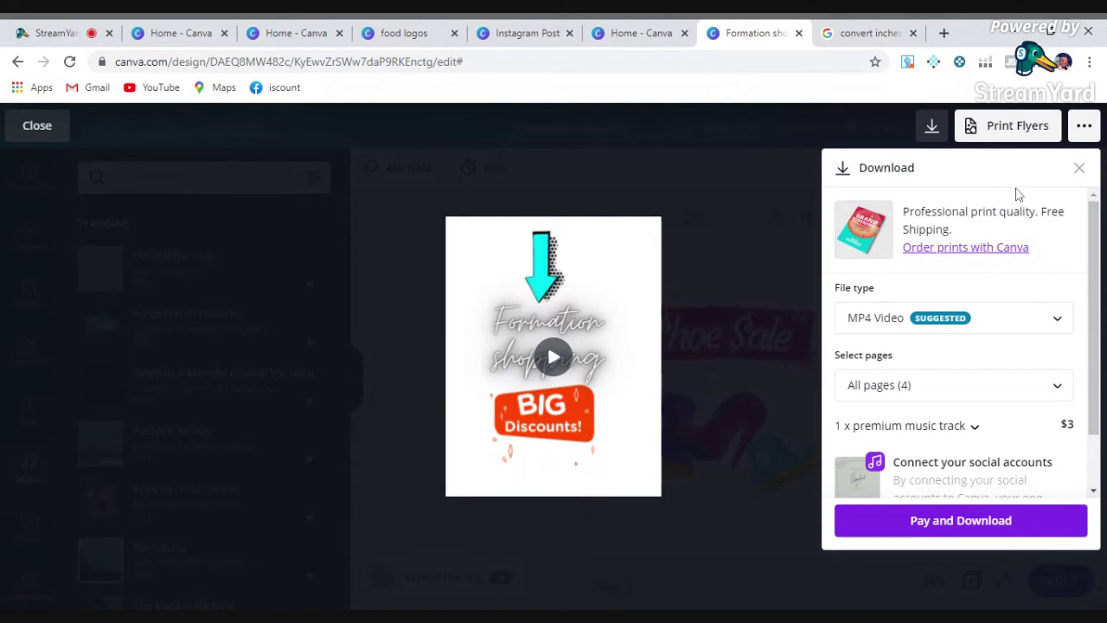
pyautogui.click(1079, 169)
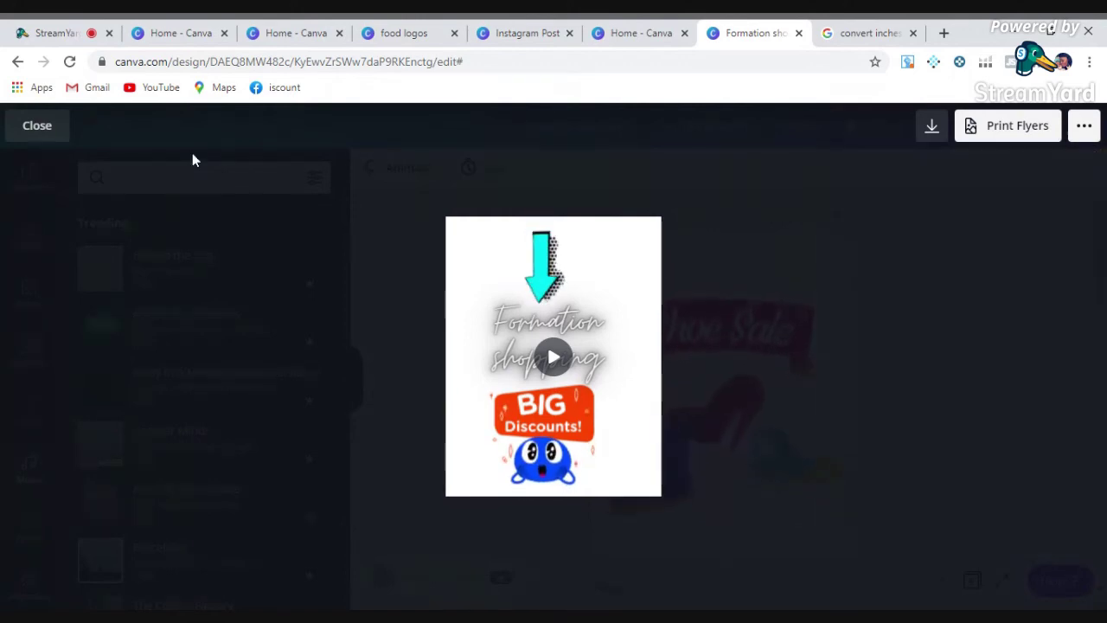
# Step: Exit the full-screen preview and scroll through the Shoe Sale design's pages
pyautogui.click(35, 126)
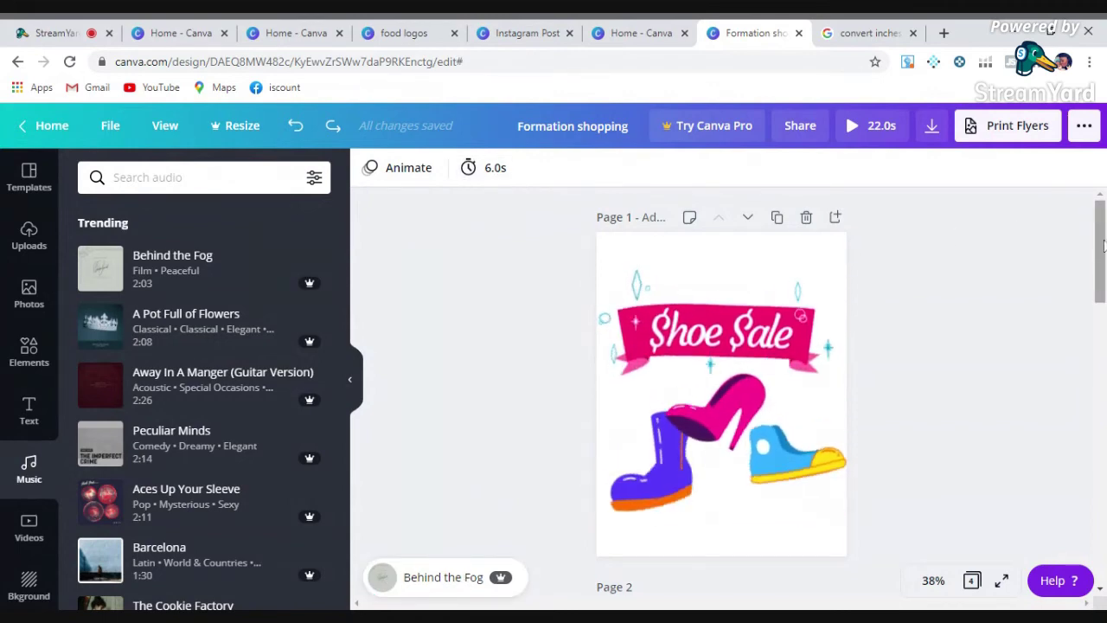
pyautogui.scroll(-8, 721, 389)
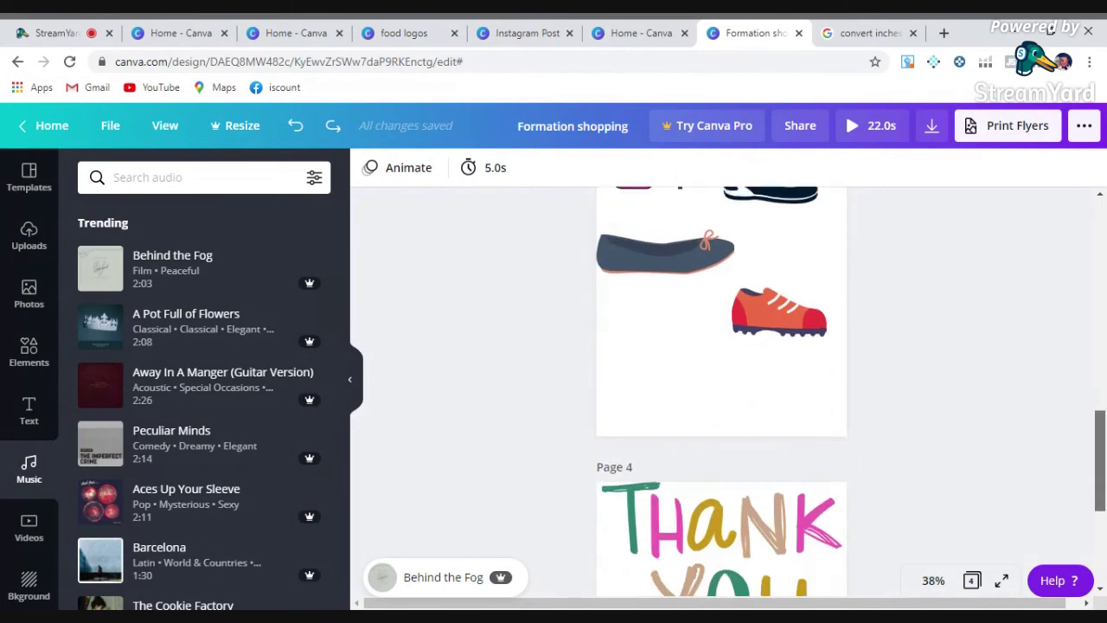
pyautogui.scroll(12, 722, 389)
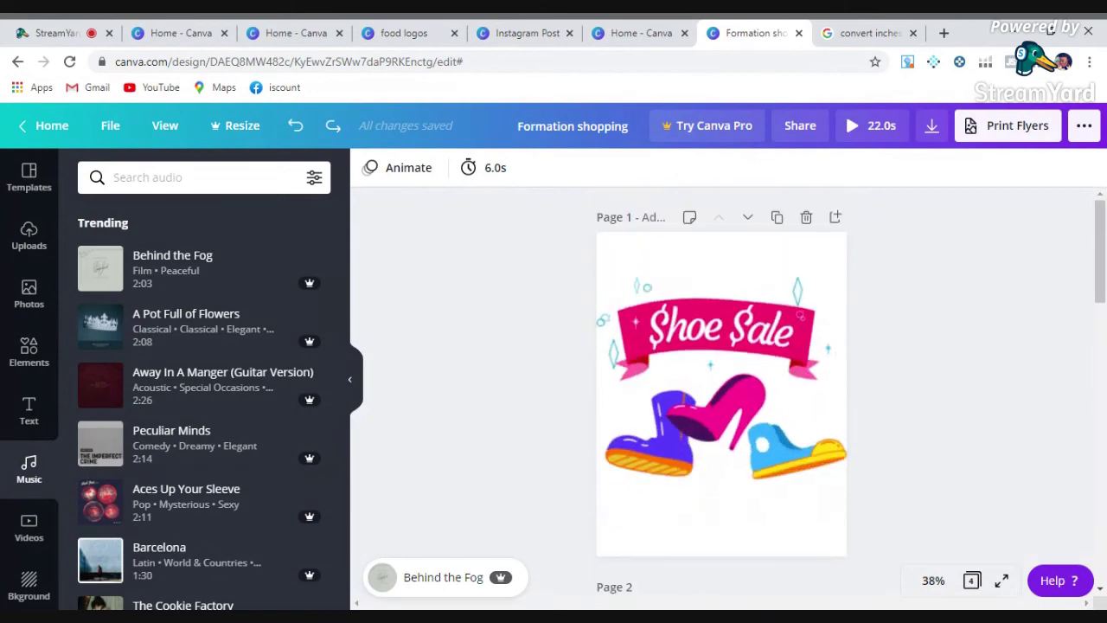
# Step: Check page 1's timing popover and the Download panel, now showing no track fee, then dismiss both
pyautogui.click(467, 168)
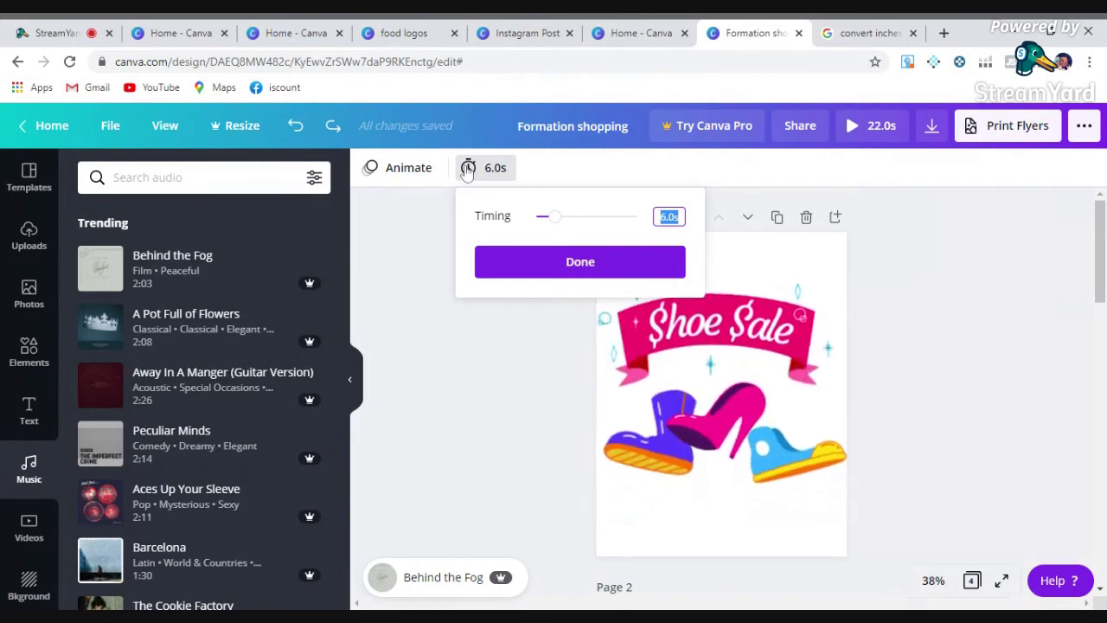
pyautogui.click(455, 362)
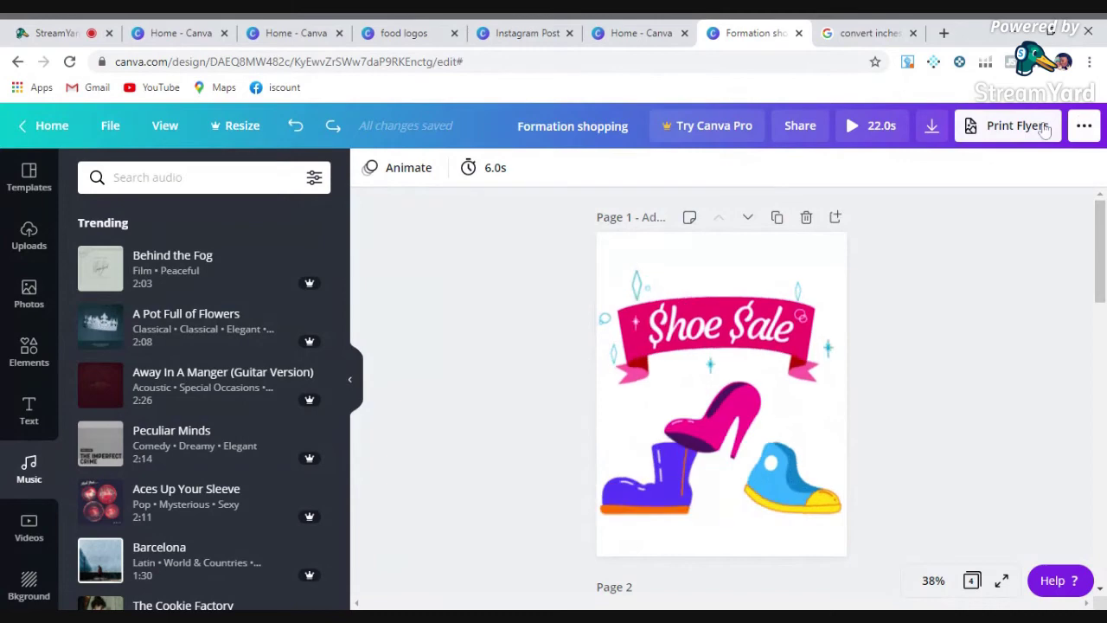
pyautogui.click(934, 130)
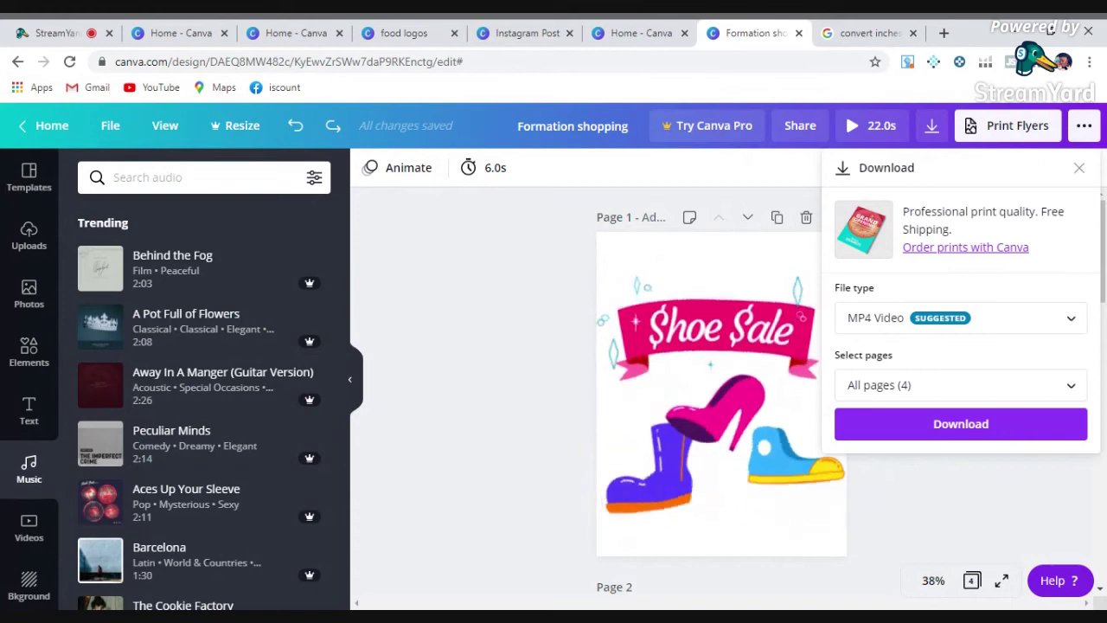
pyautogui.click(516, 422)
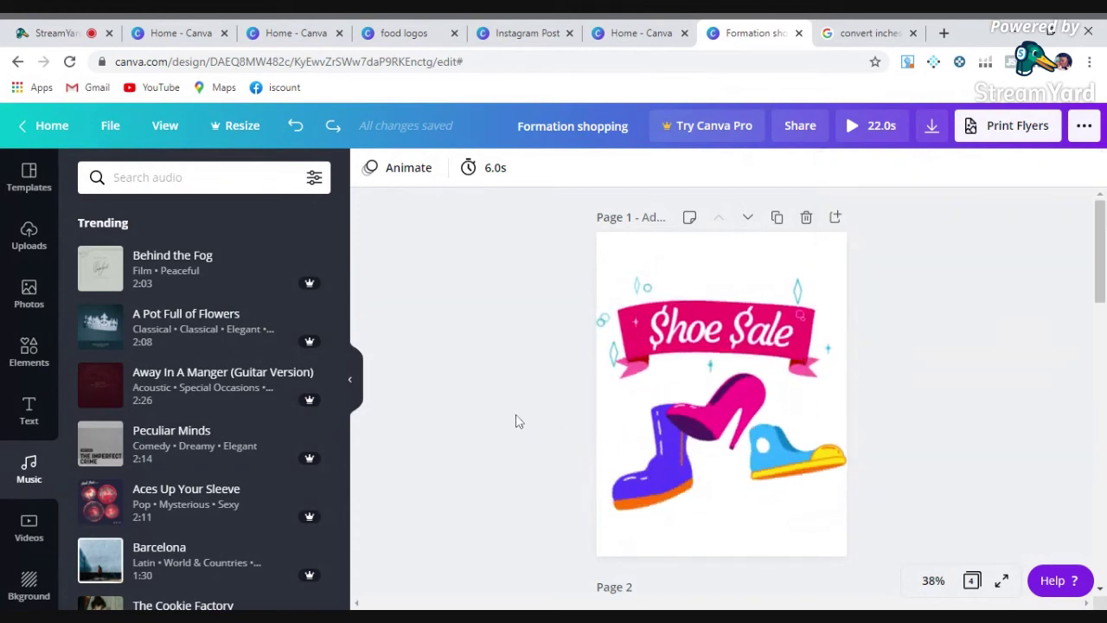
# Step: Shorten page 1 to 3.5 seconds and page 2 to 2.0 seconds
pyautogui.click(716, 349)
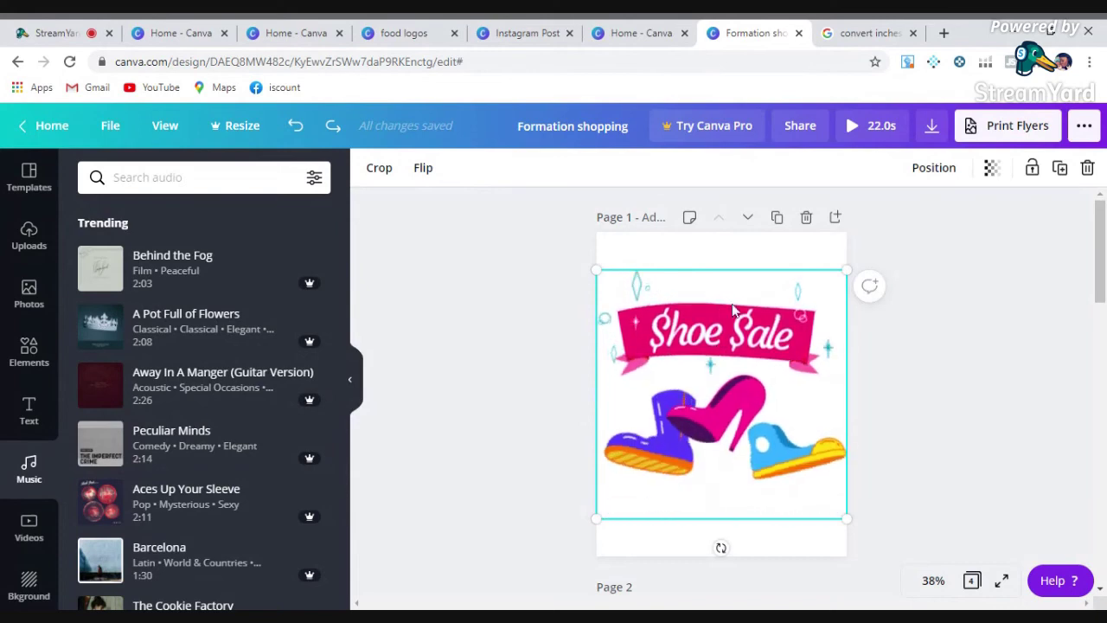
pyautogui.click(506, 357)
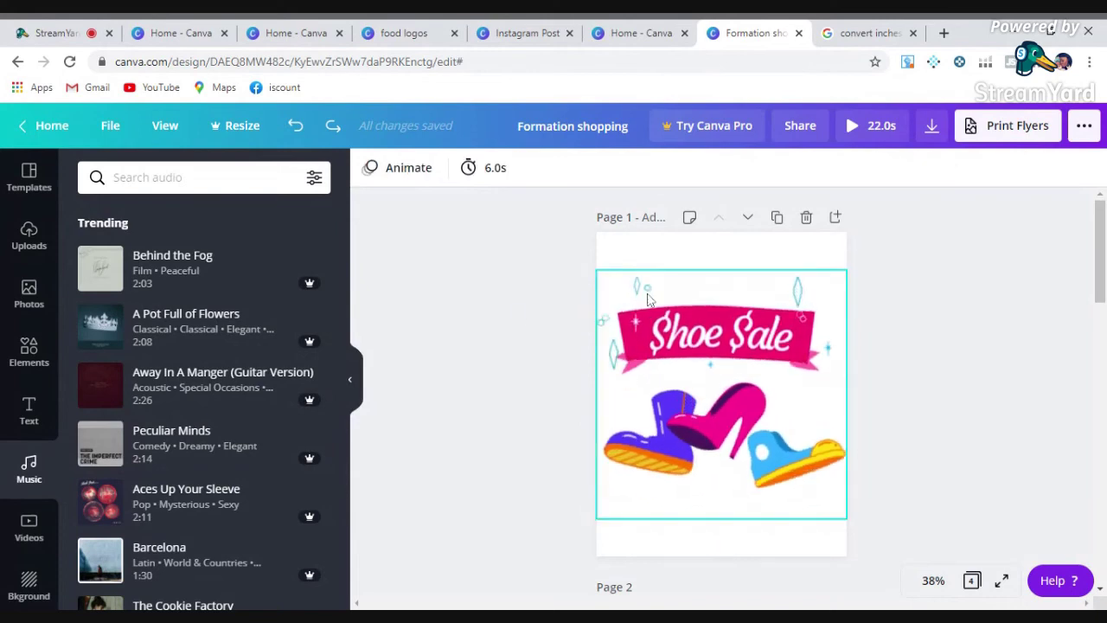
pyautogui.click(486, 173)
pyautogui.moveTo(557, 220); pyautogui.dragTo(548, 226)
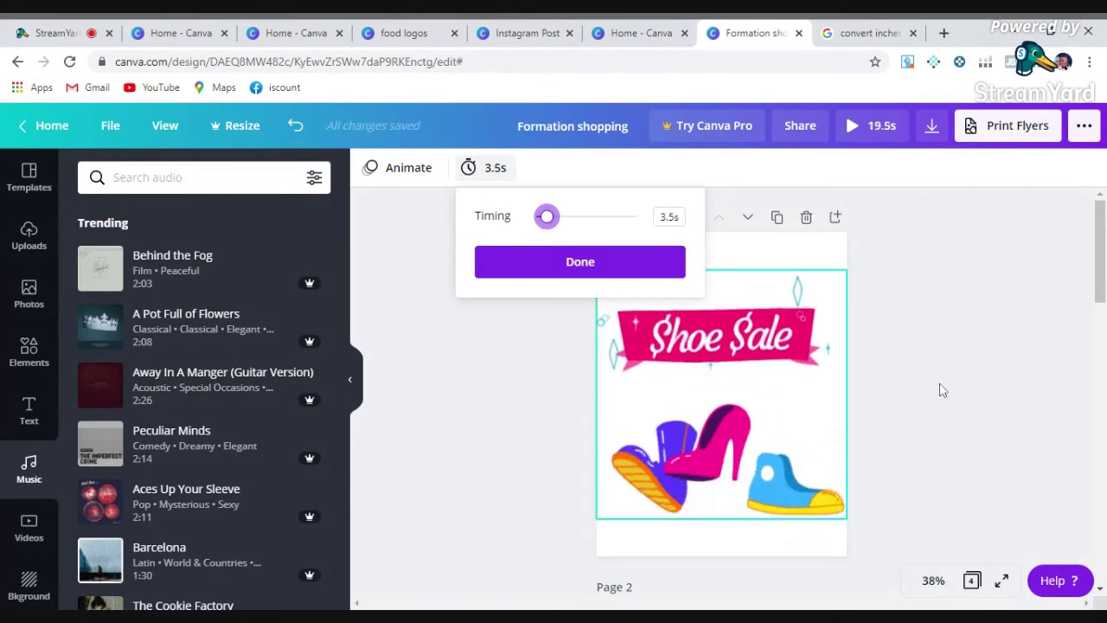
pyautogui.click(1067, 309)
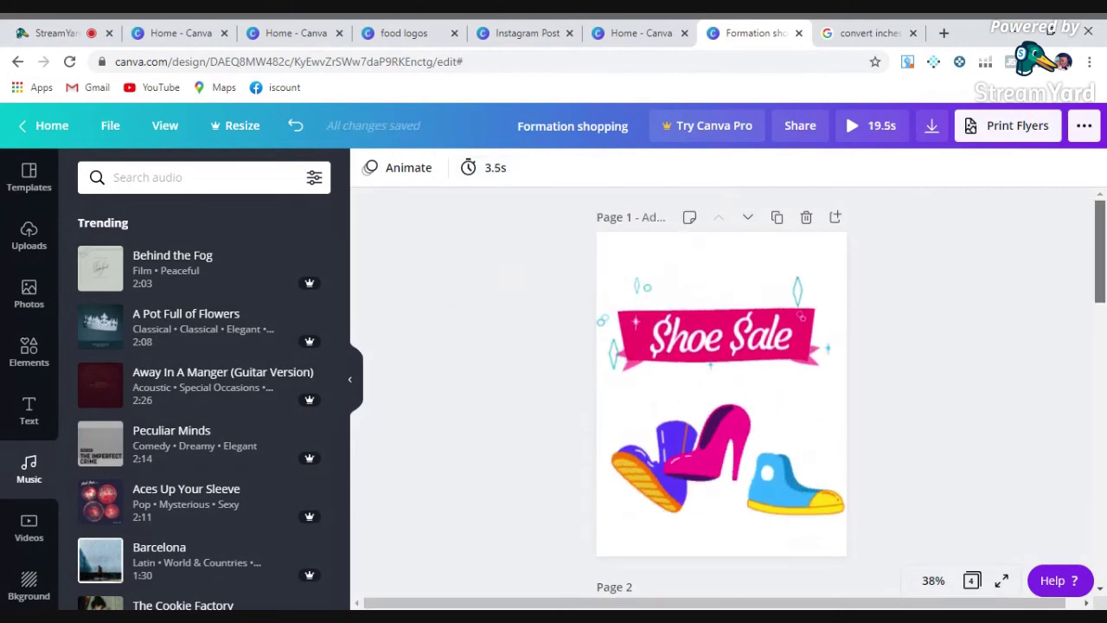
pyautogui.scroll(-5, 721, 390)
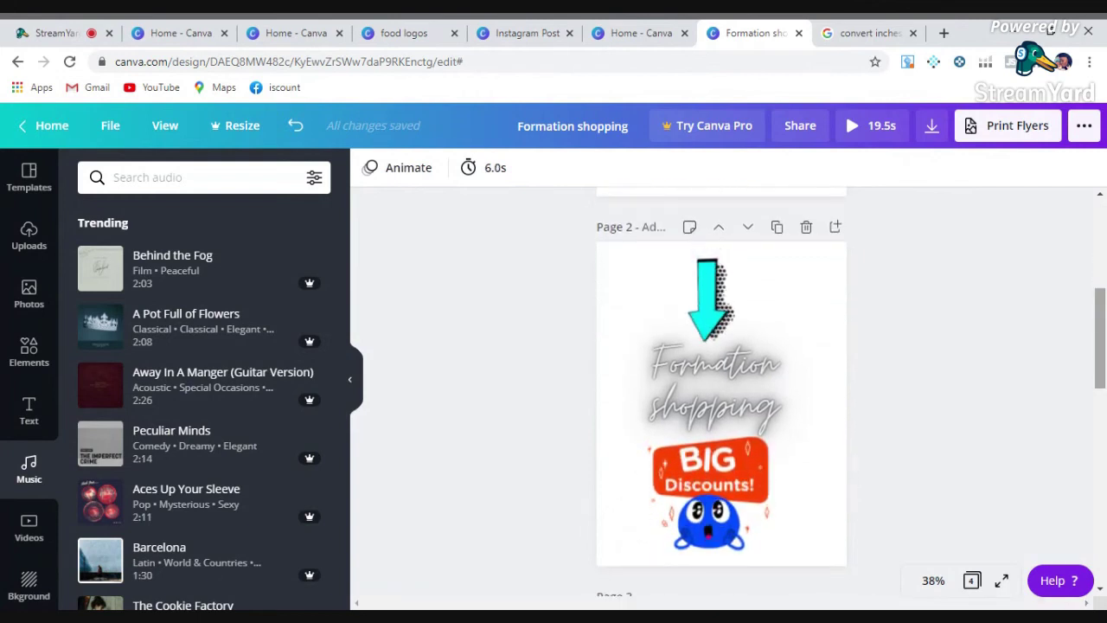
pyautogui.click(491, 173)
pyautogui.moveTo(596, 217); pyautogui.dragTo(542, 223)
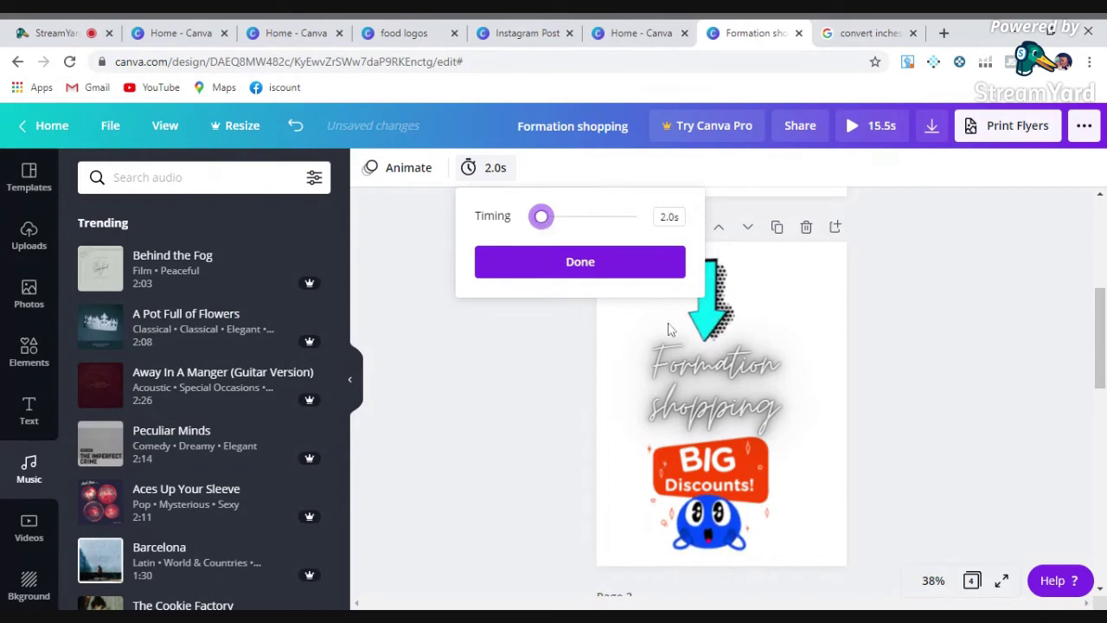
pyautogui.click(617, 279)
# Step: Lengthen page 3 to 19.0 seconds and the Thank You page to 19.5 seconds
pyautogui.scroll(-5, 662, 285)
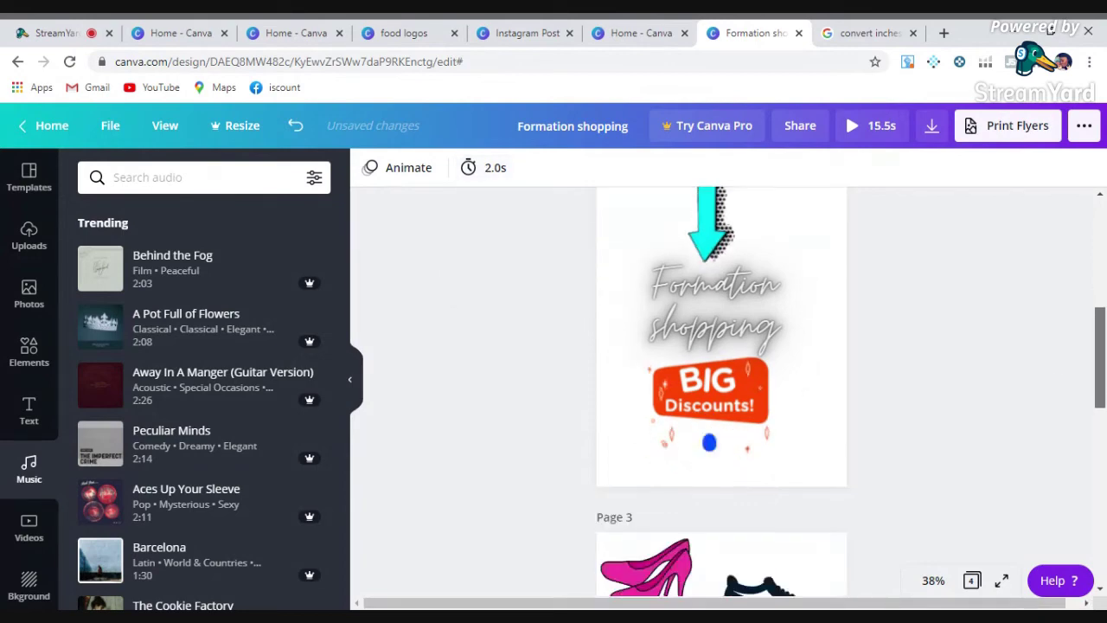
pyautogui.scroll(1, 722, 346)
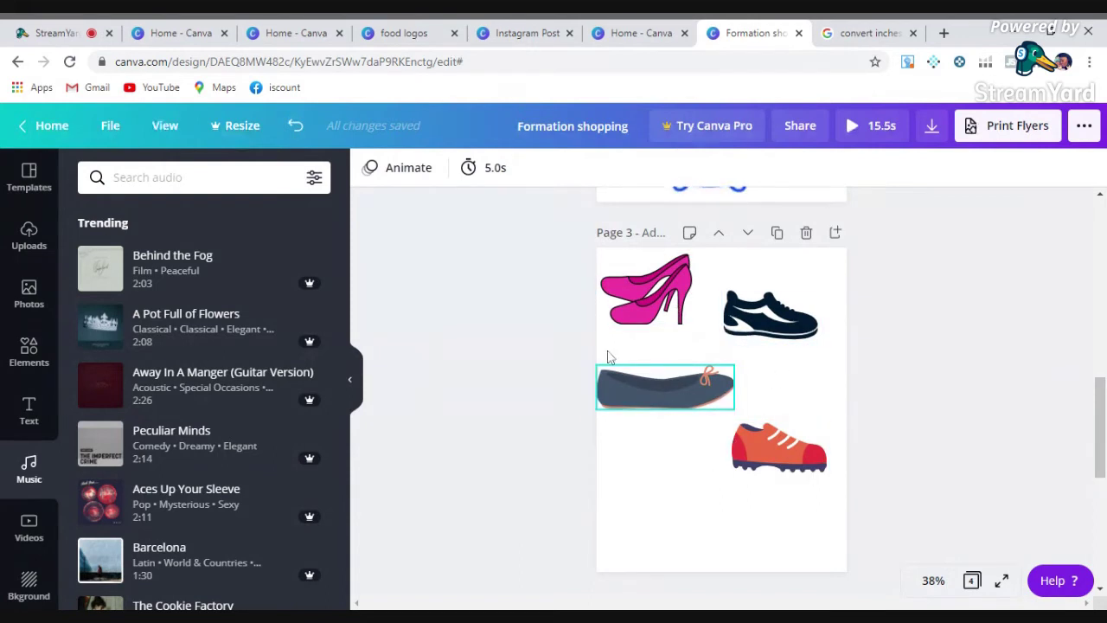
pyautogui.click(493, 173)
pyautogui.moveTo(545, 217); pyautogui.dragTo(588, 221)
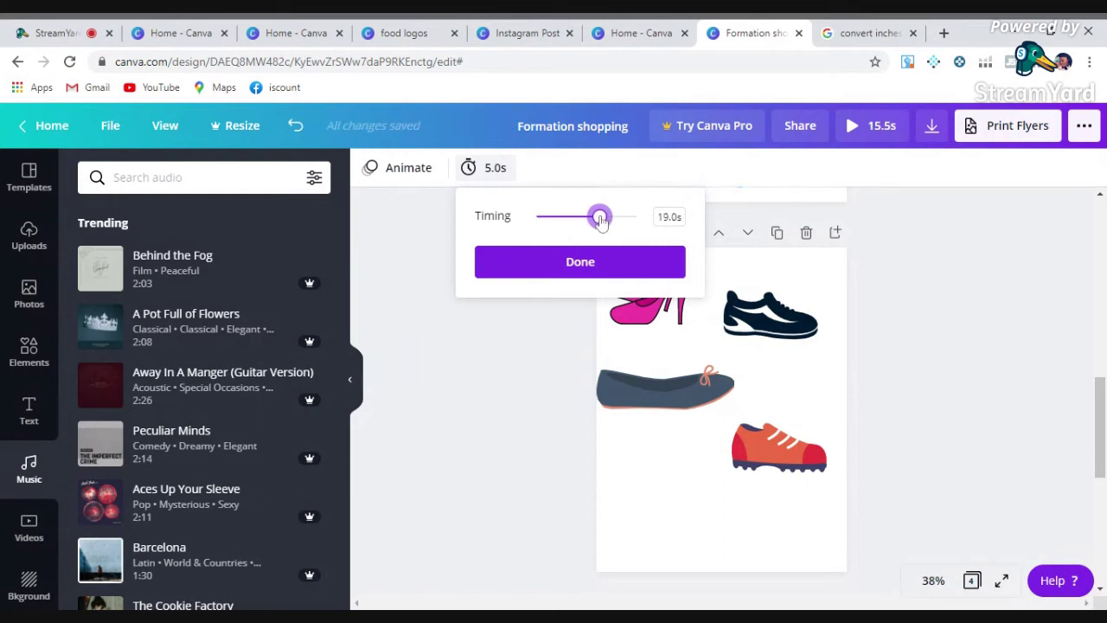
pyautogui.click(652, 257)
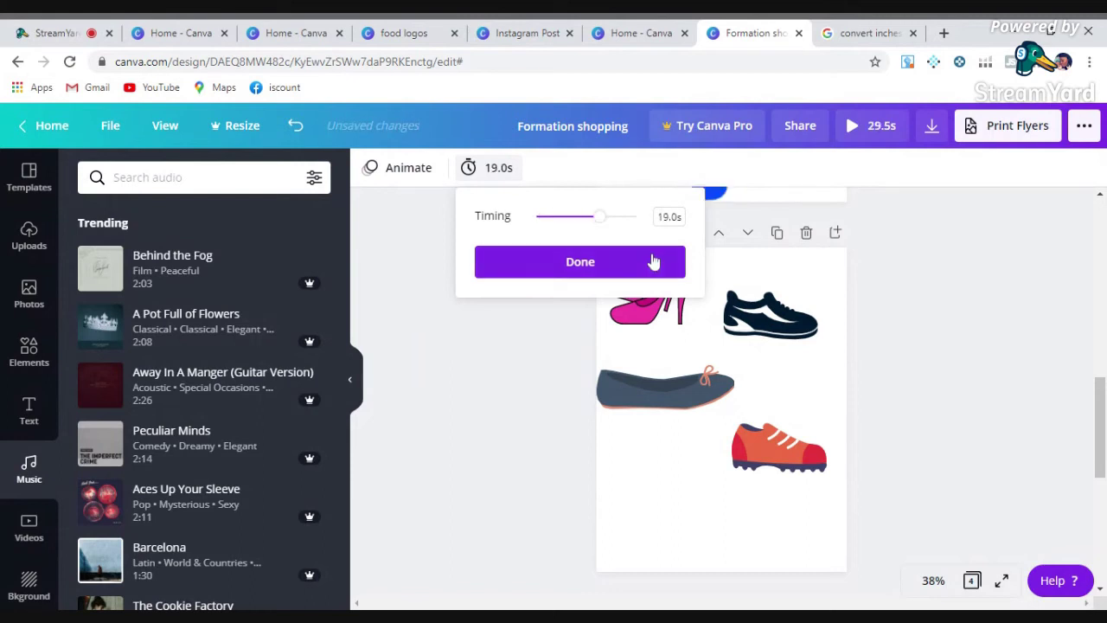
pyautogui.scroll(-5, 721, 380)
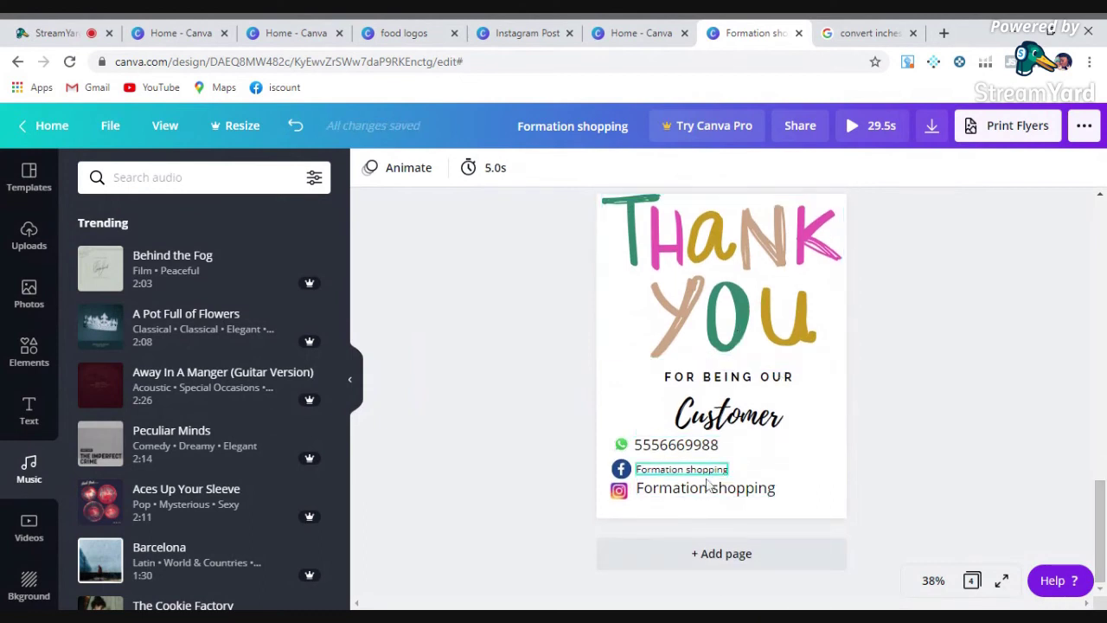
pyautogui.click(482, 168)
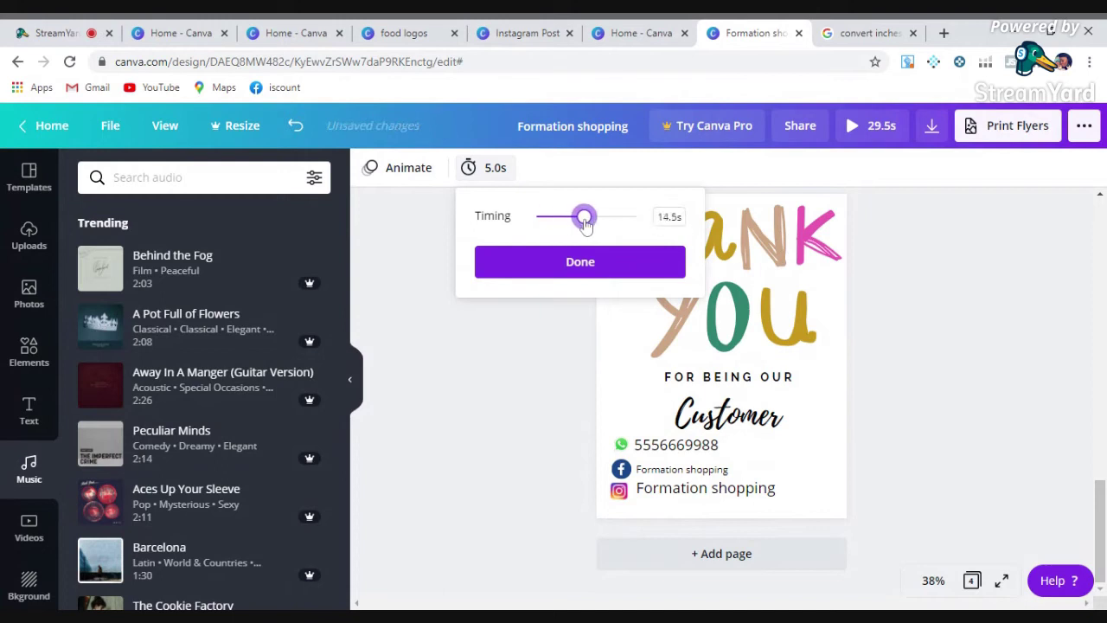
pyautogui.moveTo(595, 222)
pyautogui.mouseDown()
pyautogui.moveTo(626, 226)
pyautogui.moveTo(555, 225)
pyautogui.moveTo(602, 226)
pyautogui.mouseUp()
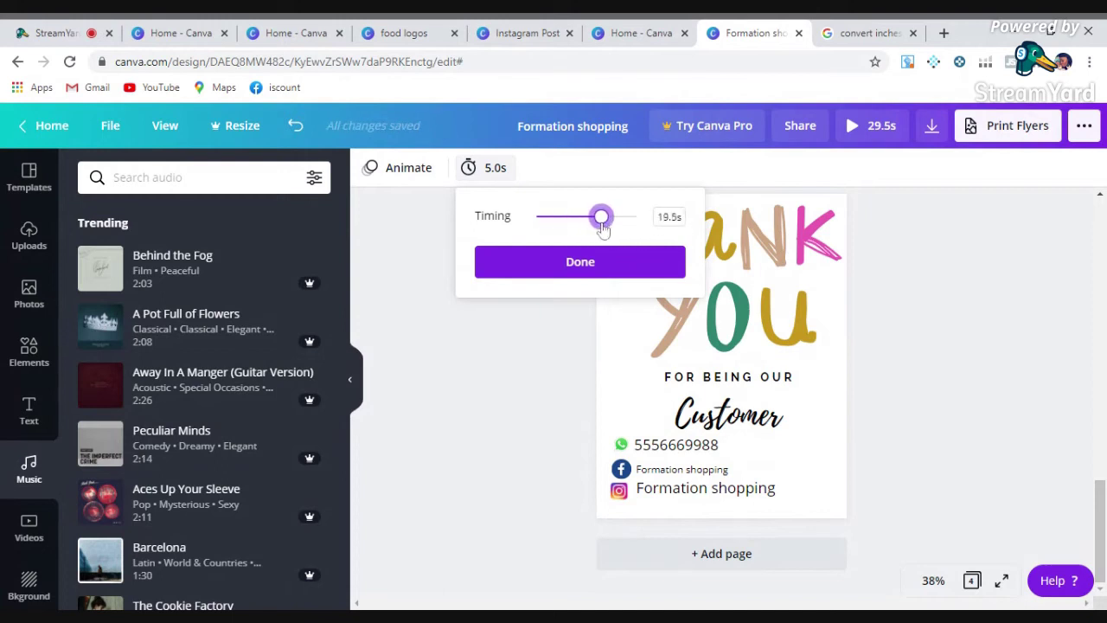
pyautogui.click(586, 275)
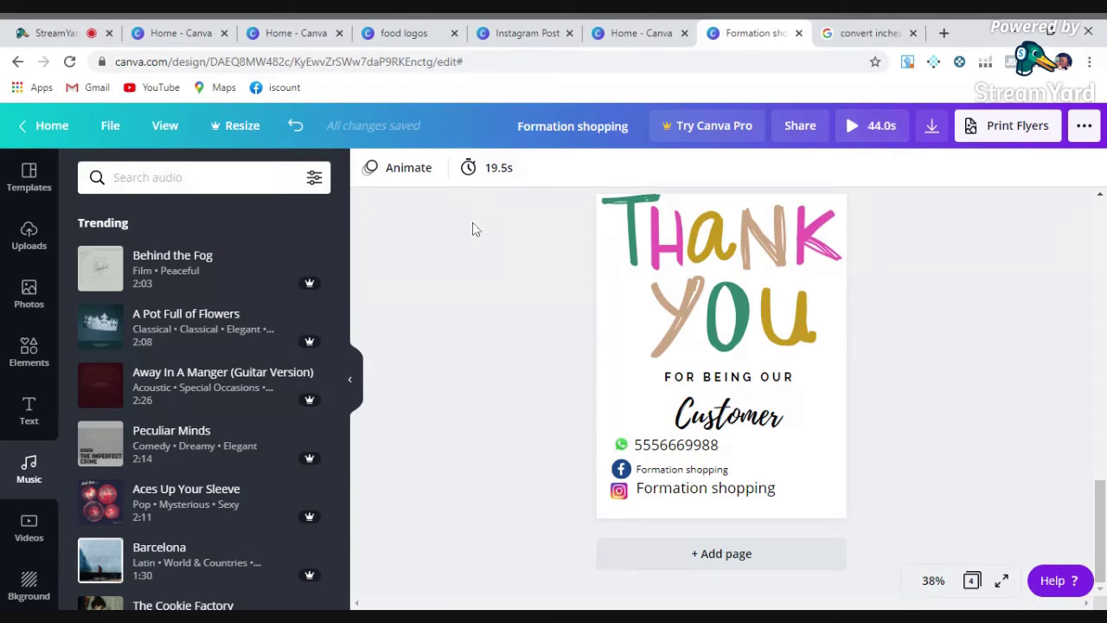
# Step: From the Home page, browse all your designs, then create a Video design at 1920 × 1080 px
pyautogui.click(41, 127)
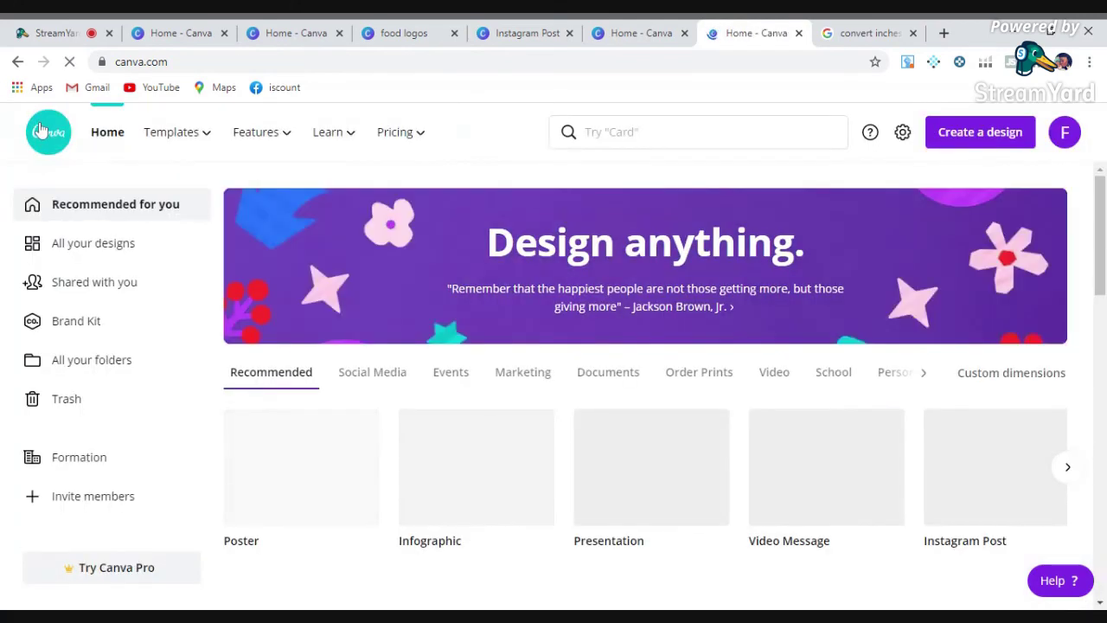
pyautogui.click(102, 257)
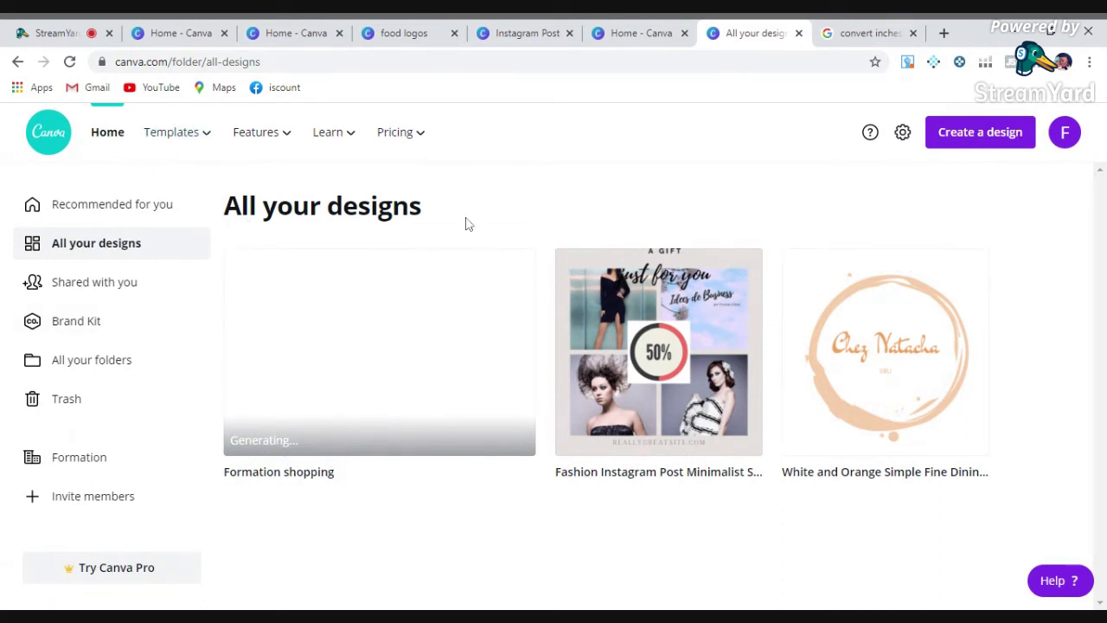
pyautogui.click(119, 203)
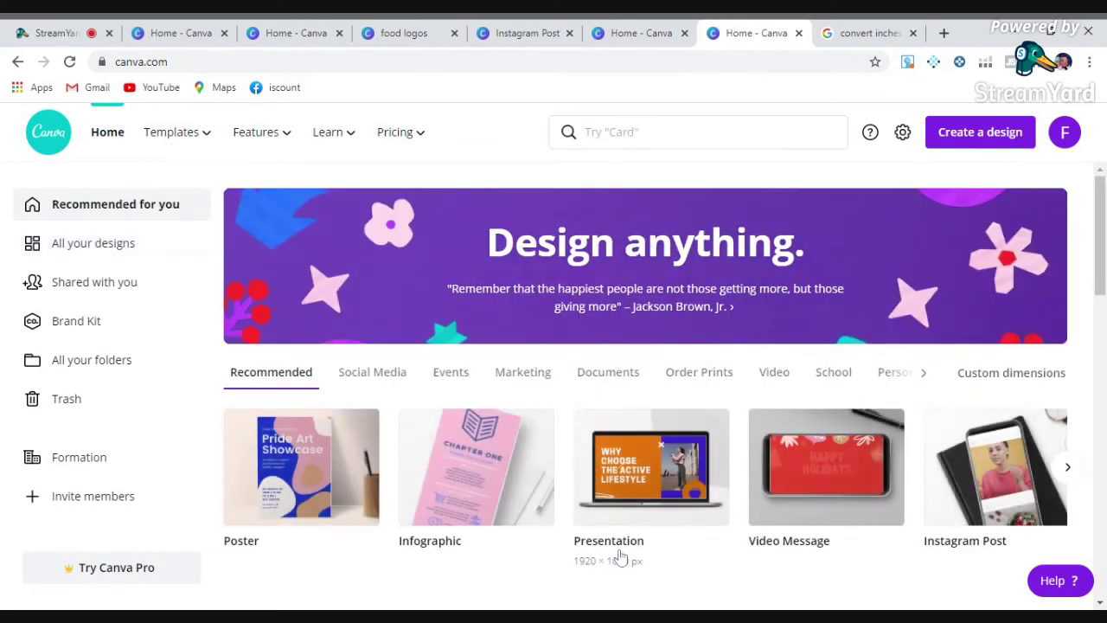
pyautogui.scroll(-3, 644, 381)
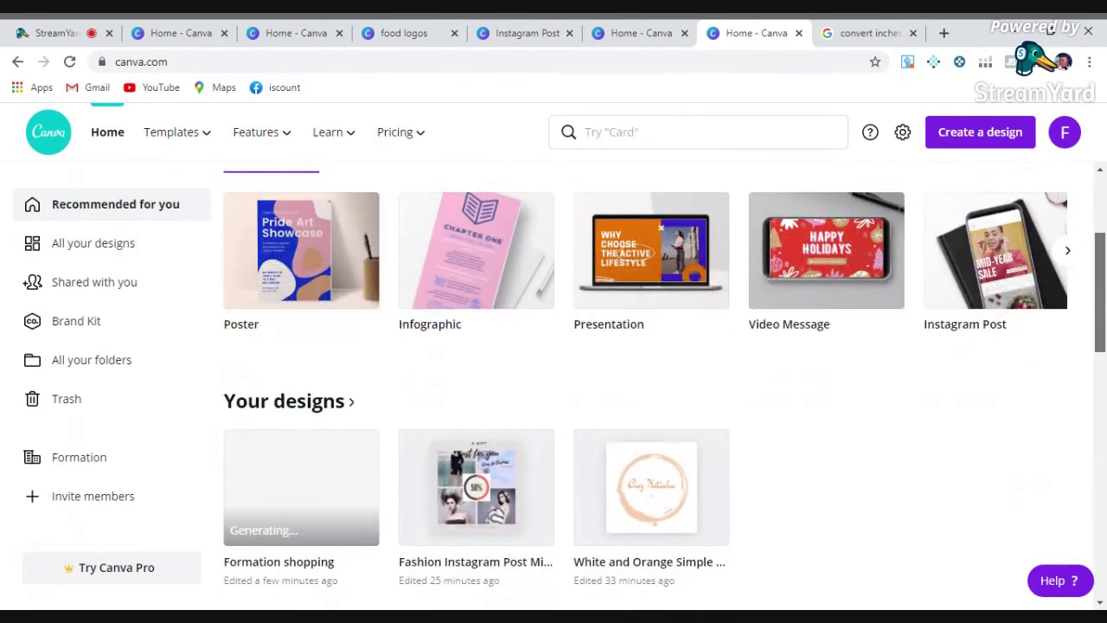
pyautogui.scroll(1, 664, 386)
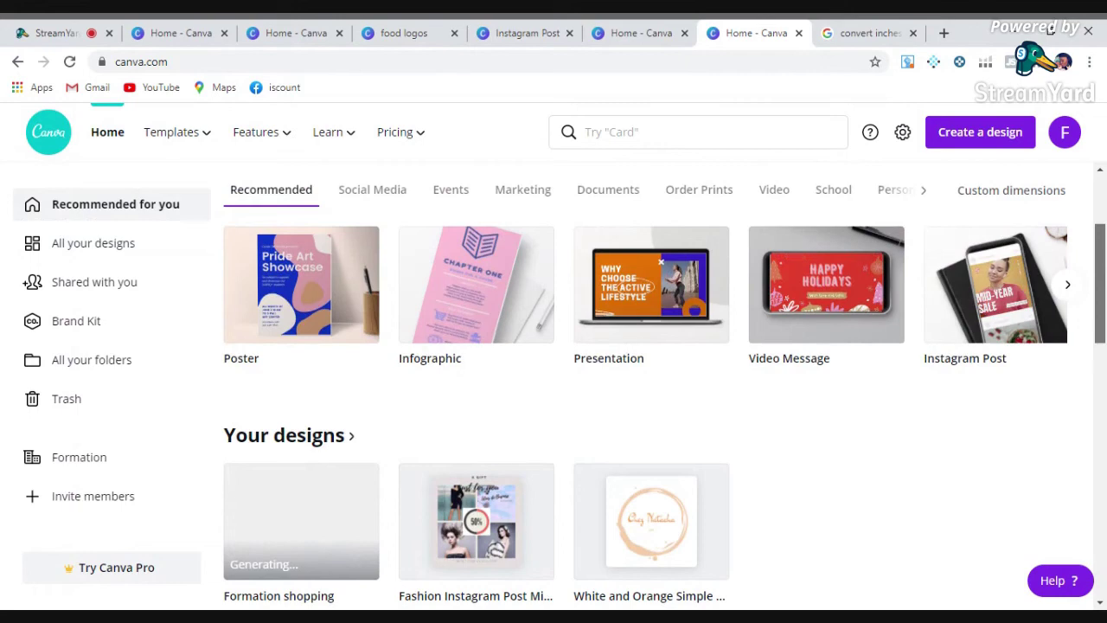
pyautogui.click(772, 190)
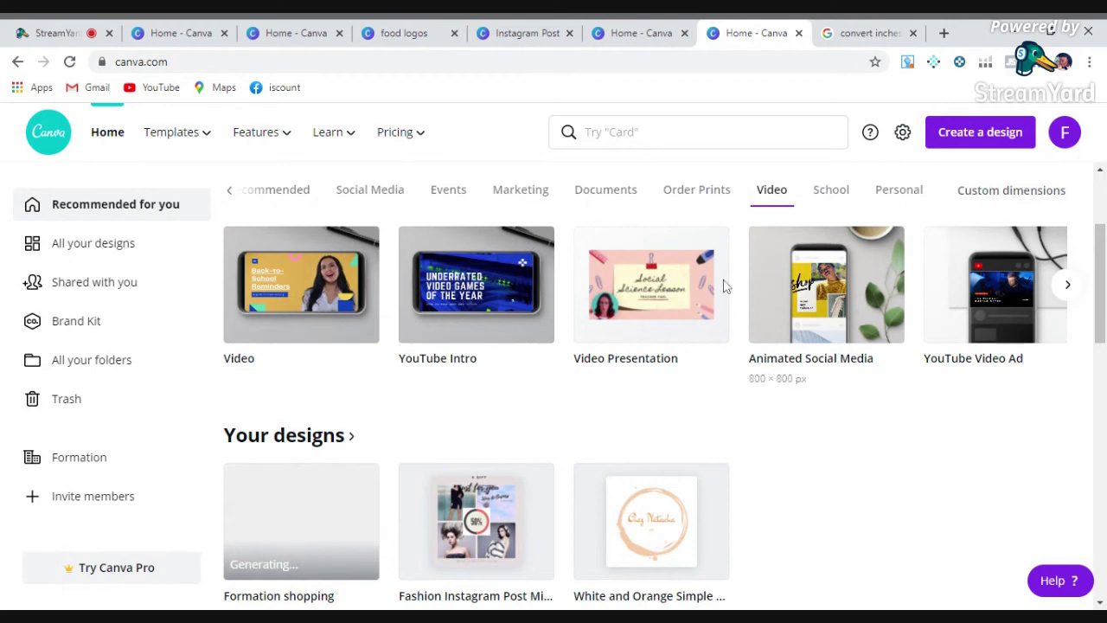
pyautogui.click(332, 283)
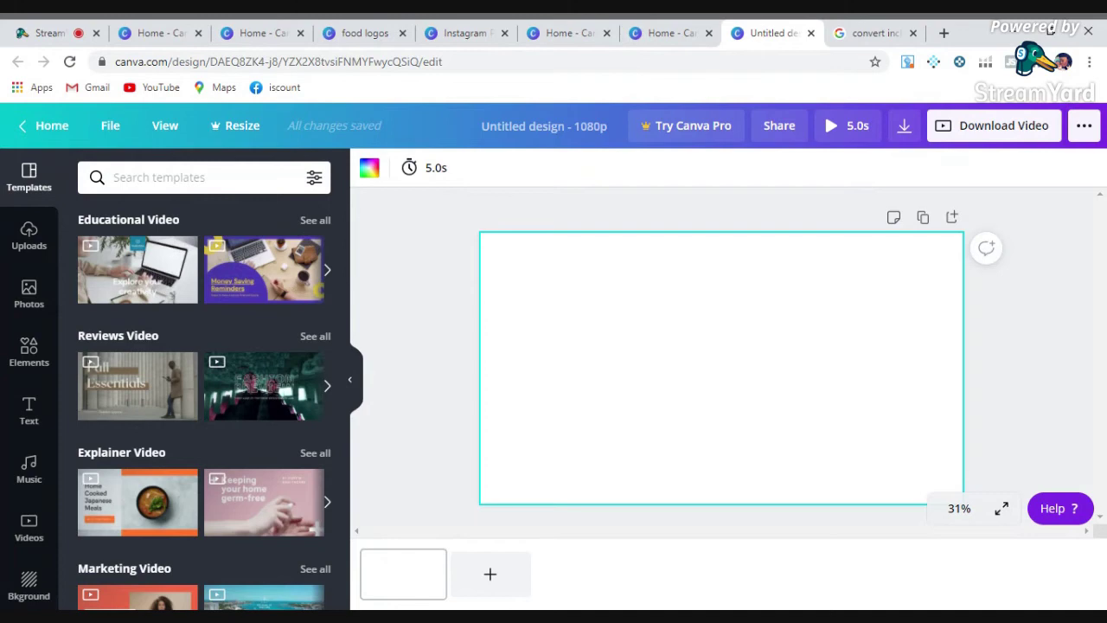
# Step: Search video templates for 'food' and apply the yellow 'New Flavor Alert!' ice-cream page
pyautogui.click(159, 177)
pyautogui.write('foo')
pyautogui.press('Return')
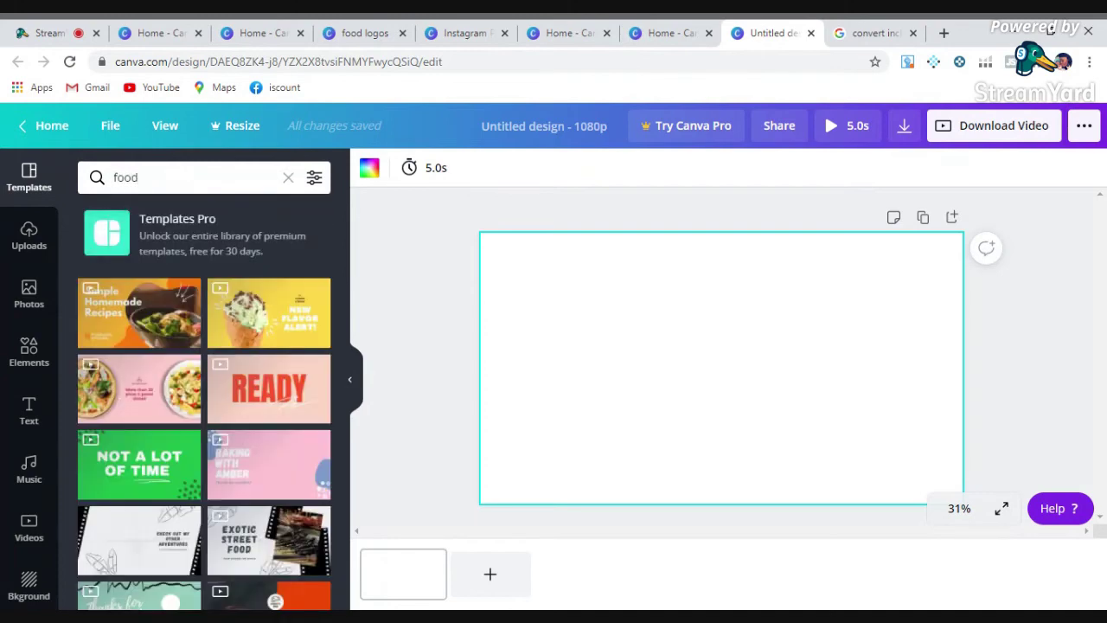
pyautogui.click(248, 316)
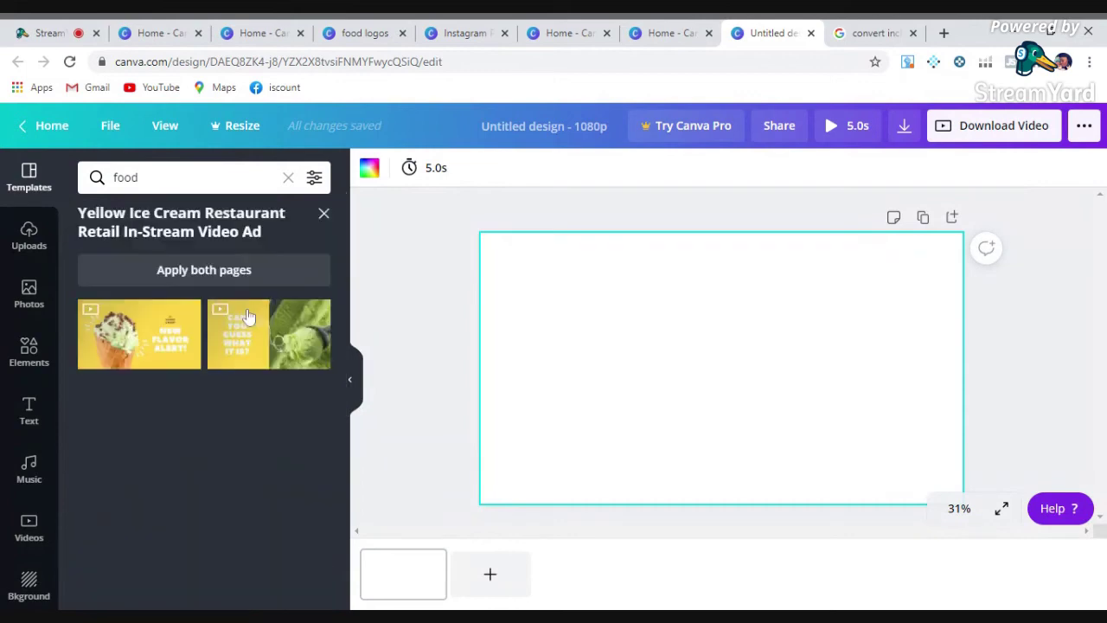
pyautogui.click(147, 334)
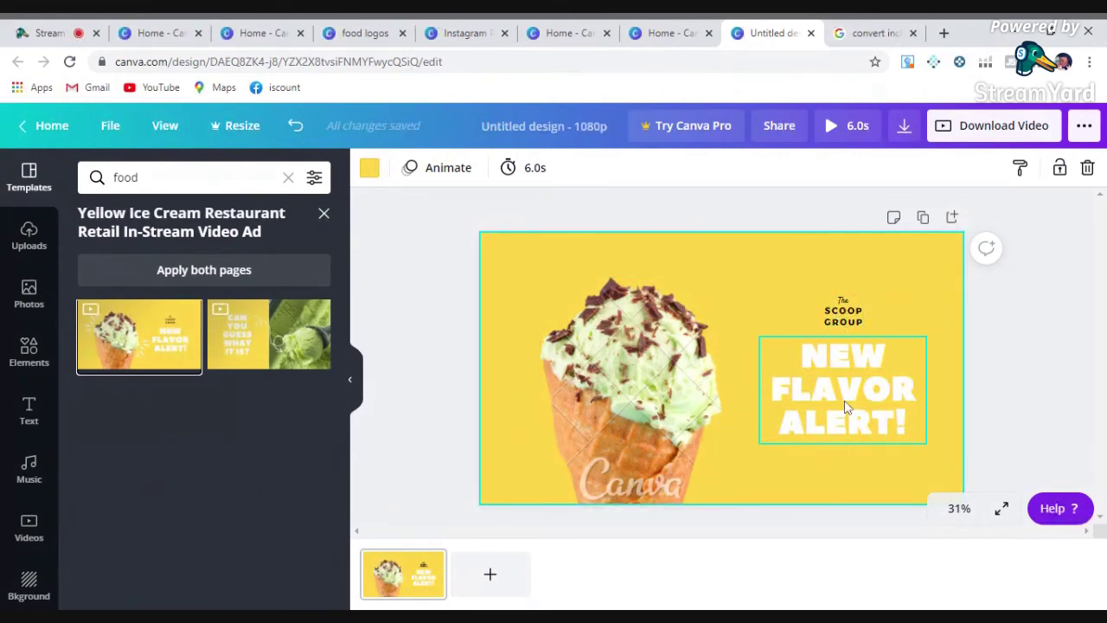
# Step: Add a second page and apply the Simple Homemade Recipes template to it
pyautogui.click(489, 574)
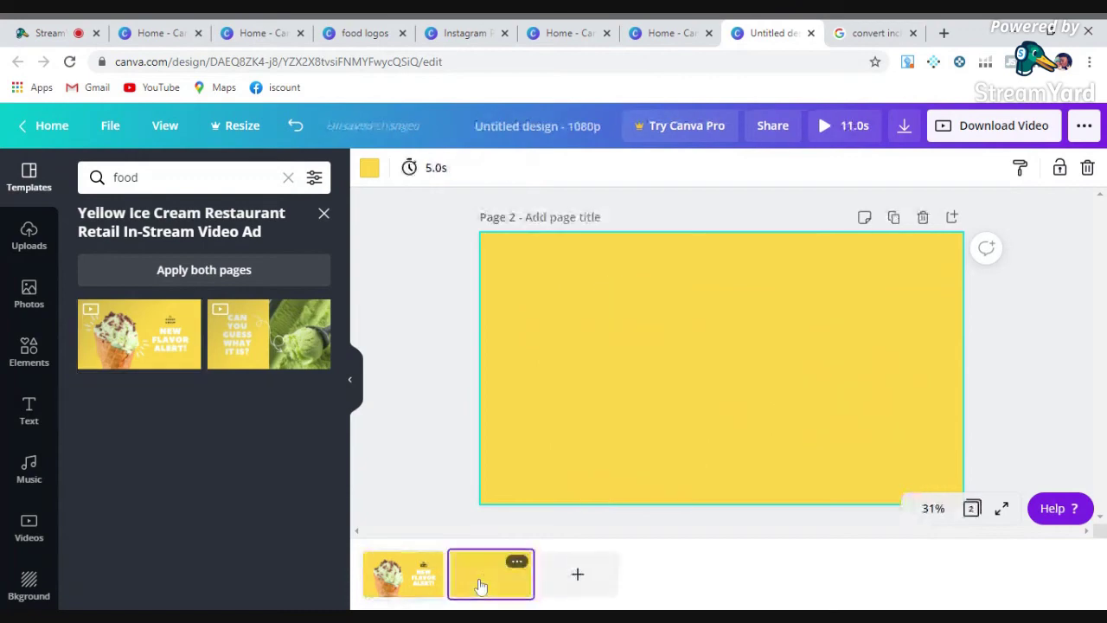
pyautogui.click(288, 178)
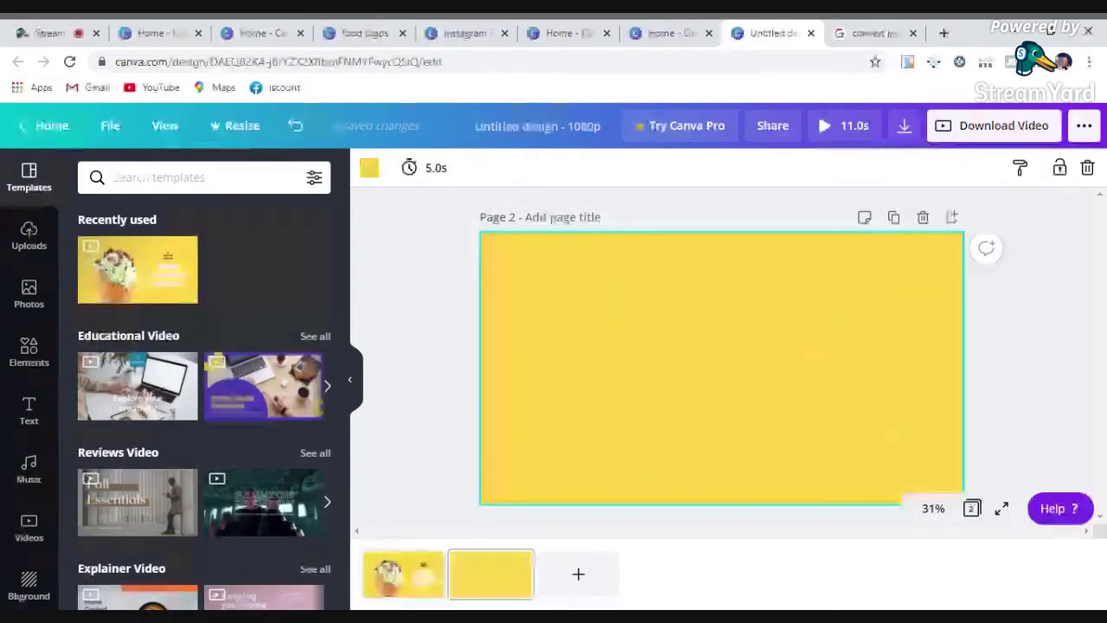
pyautogui.write('food')
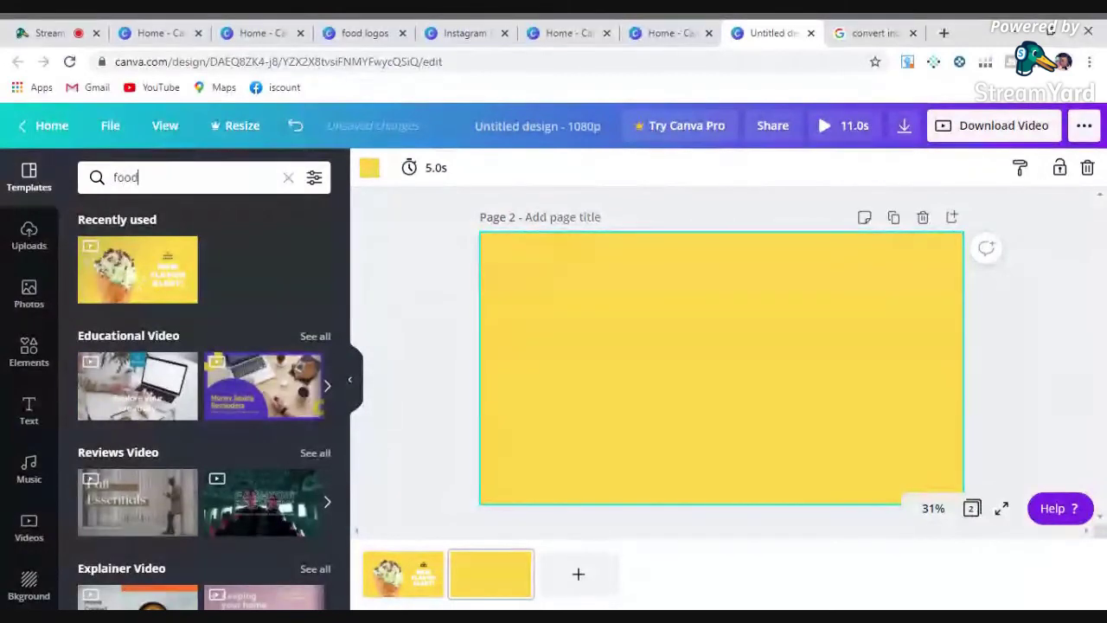
pyautogui.press('Return')
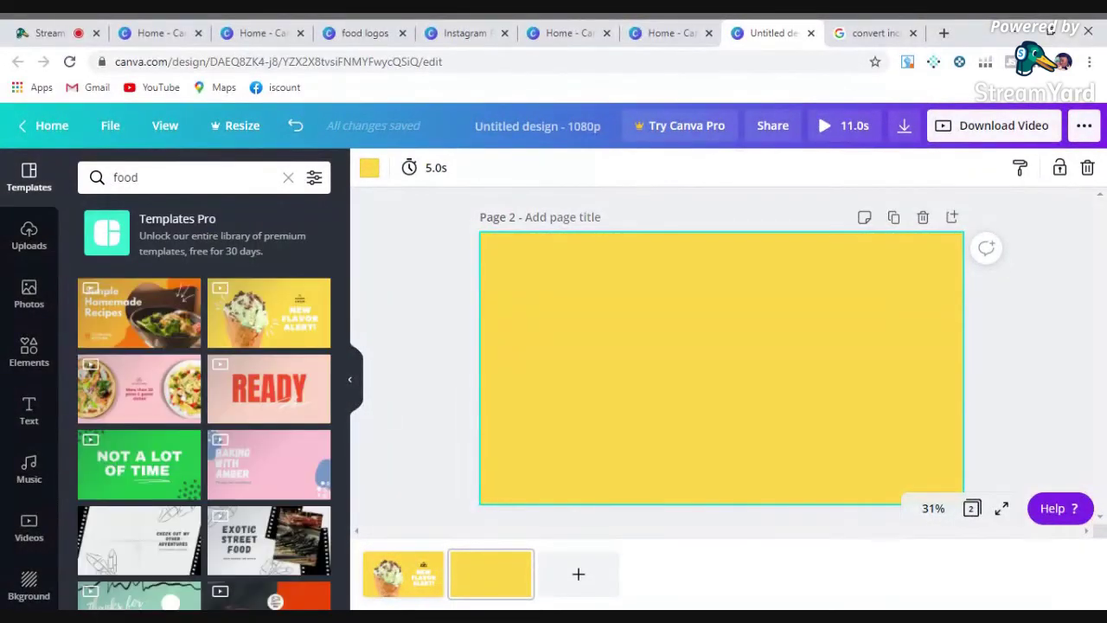
pyautogui.scroll(-1, 346, 268)
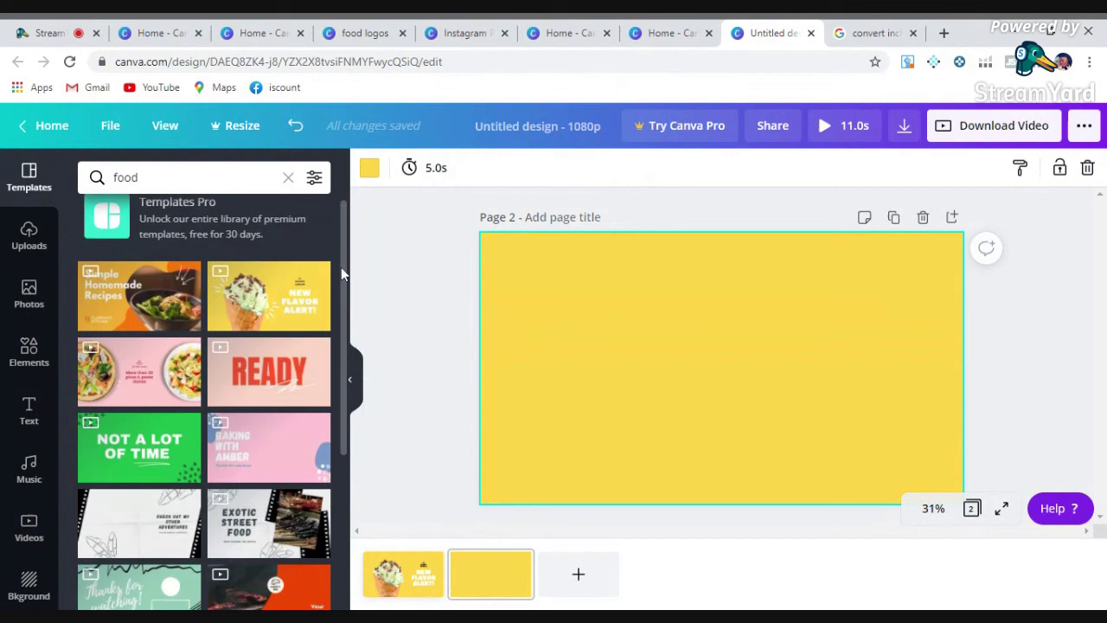
pyautogui.click(134, 299)
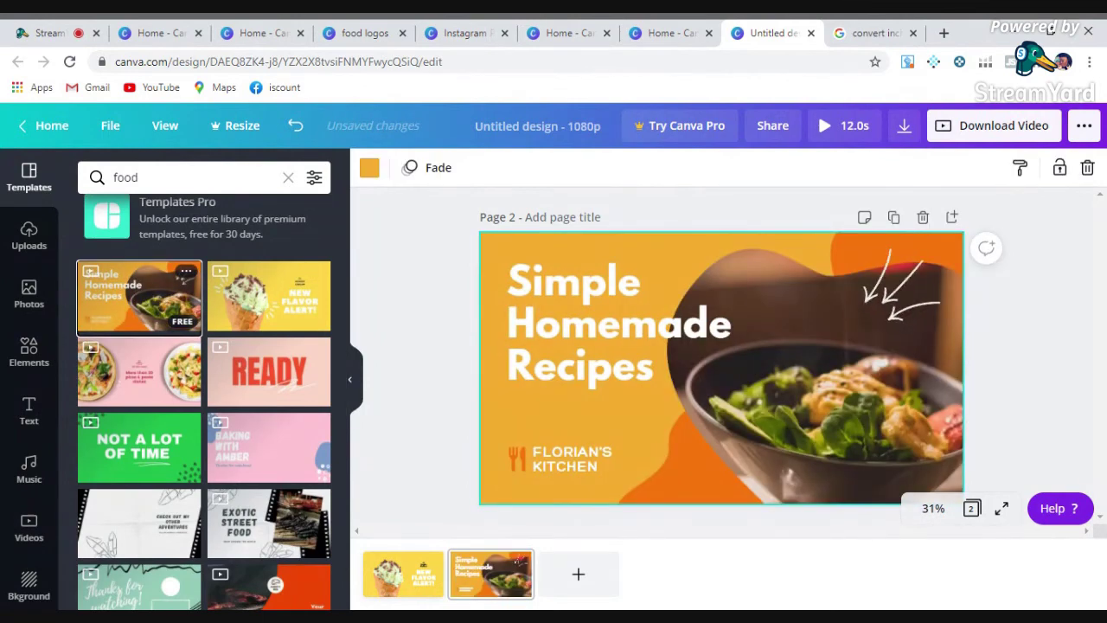
pyautogui.click(406, 569)
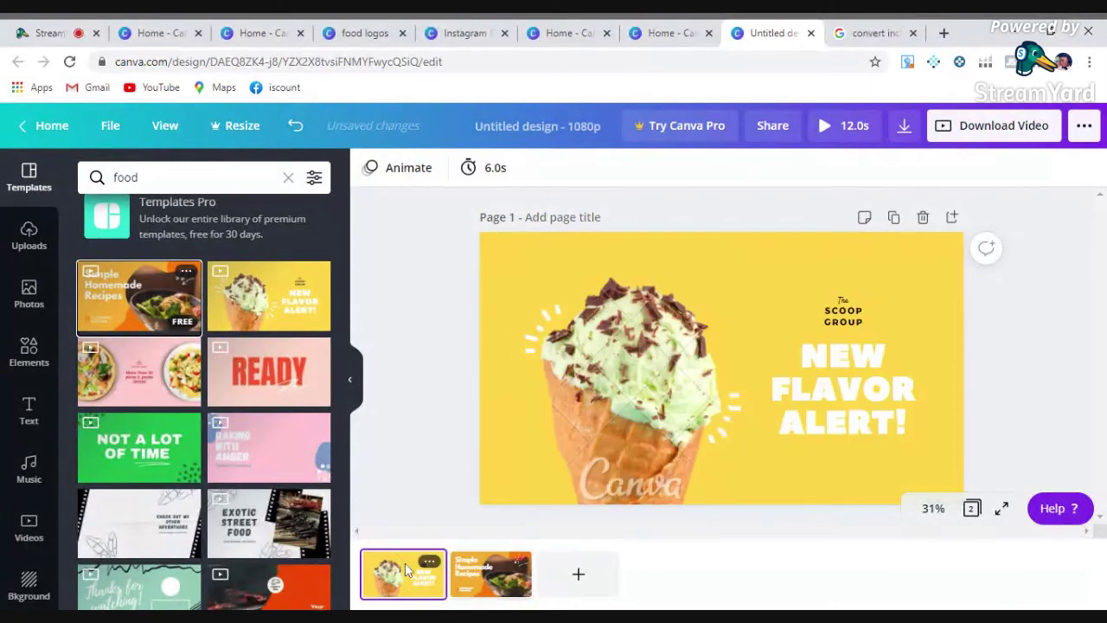
pyautogui.click(506, 578)
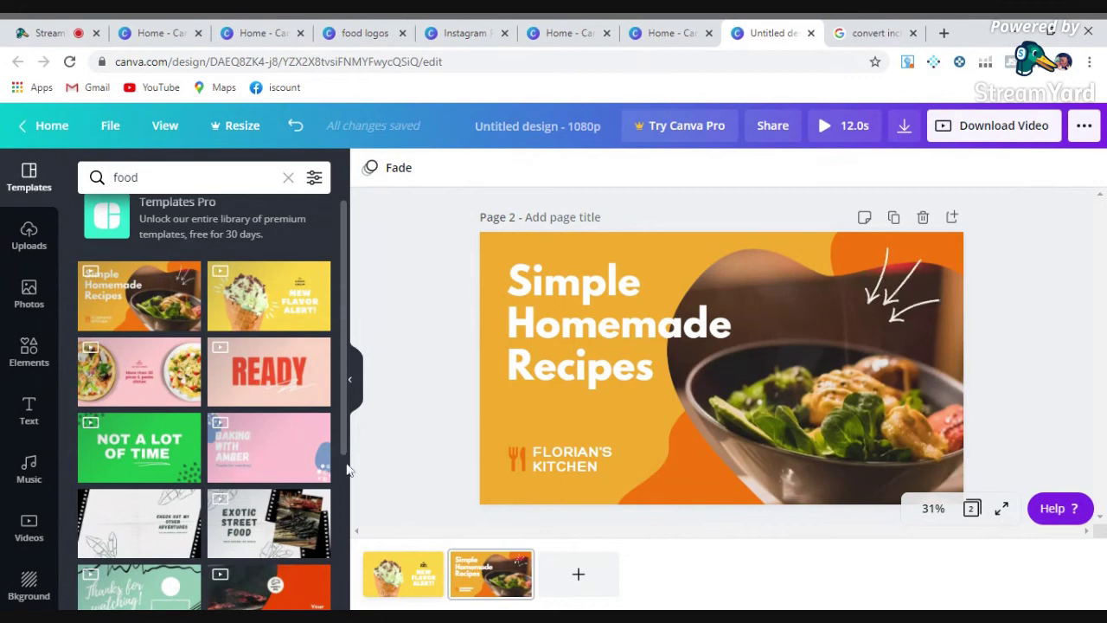
pyautogui.click(843, 125)
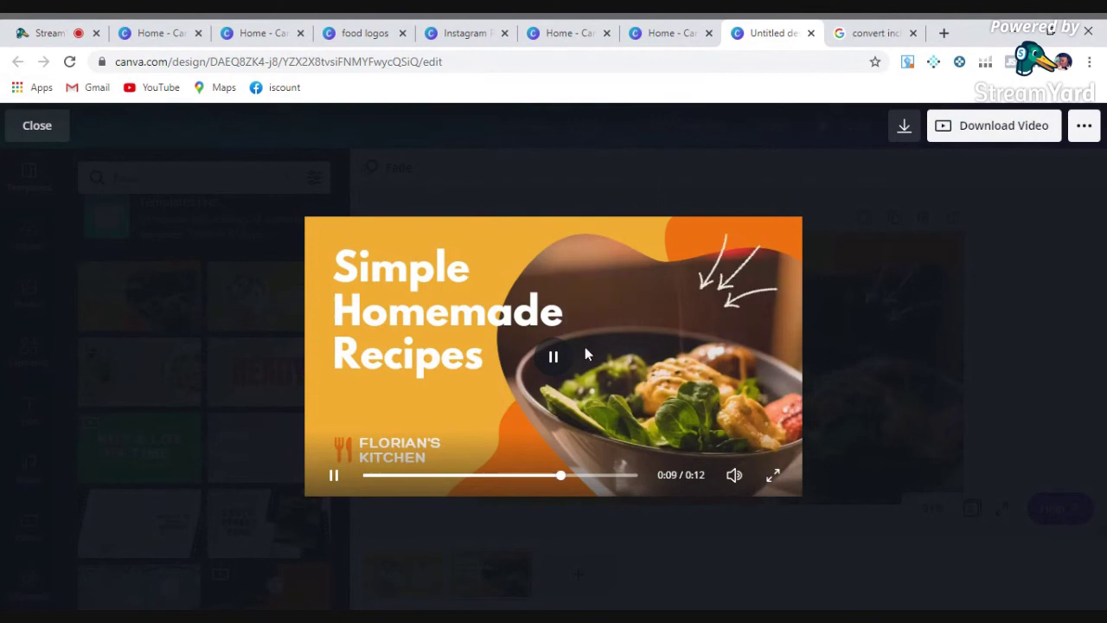
pyautogui.click(38, 129)
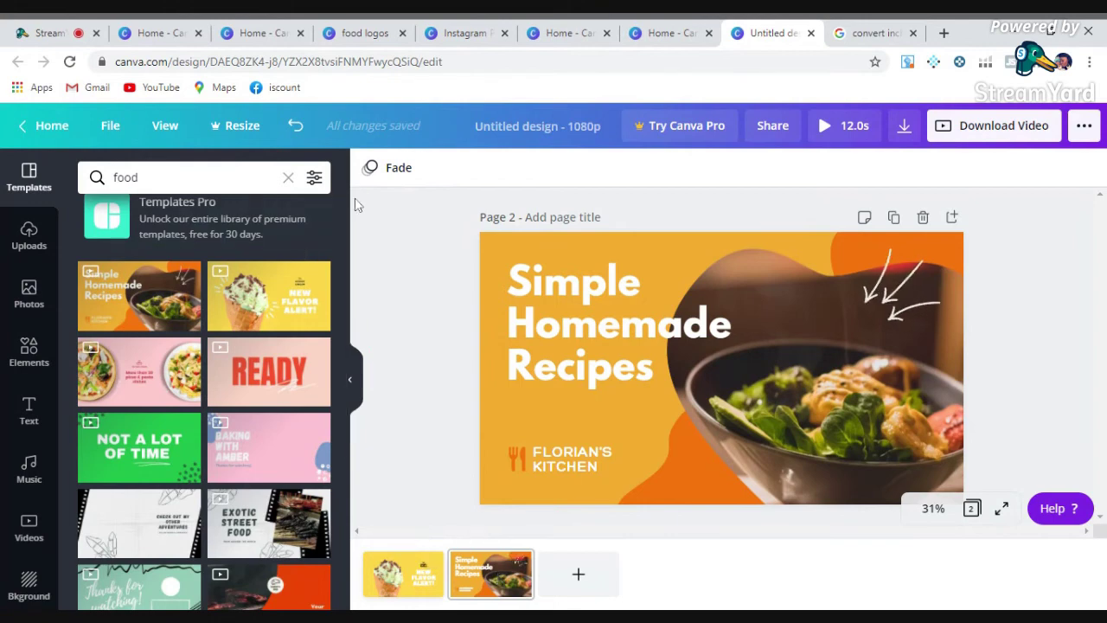
pyautogui.click(372, 168)
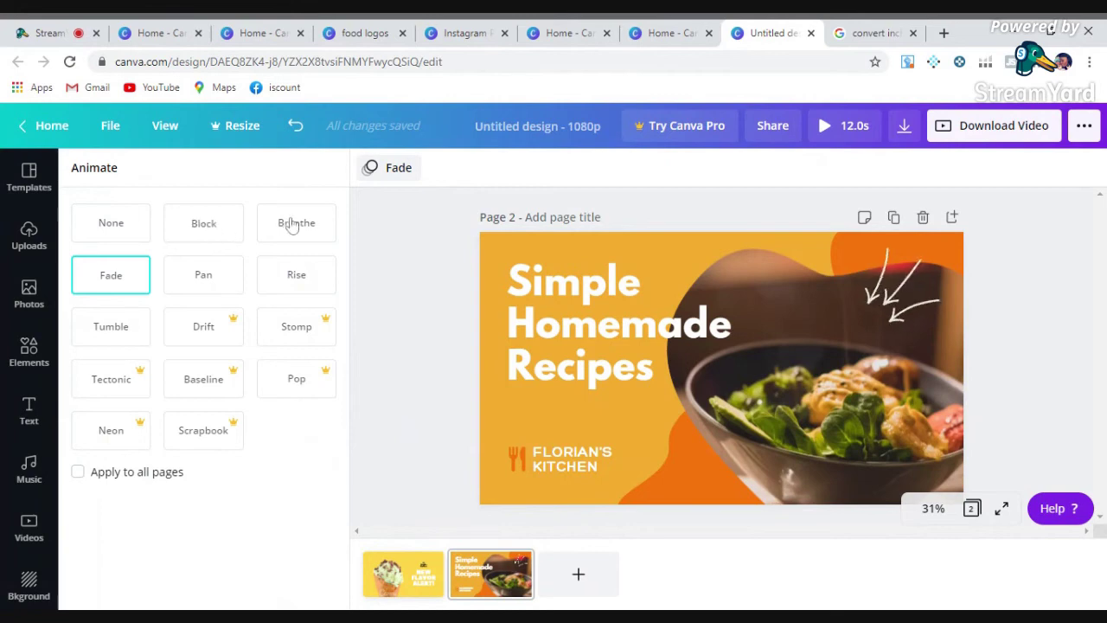
# Step: Switch the recipes page animation from Fade to Pan, then preview the video from the ice-cream page
pyautogui.click(218, 275)
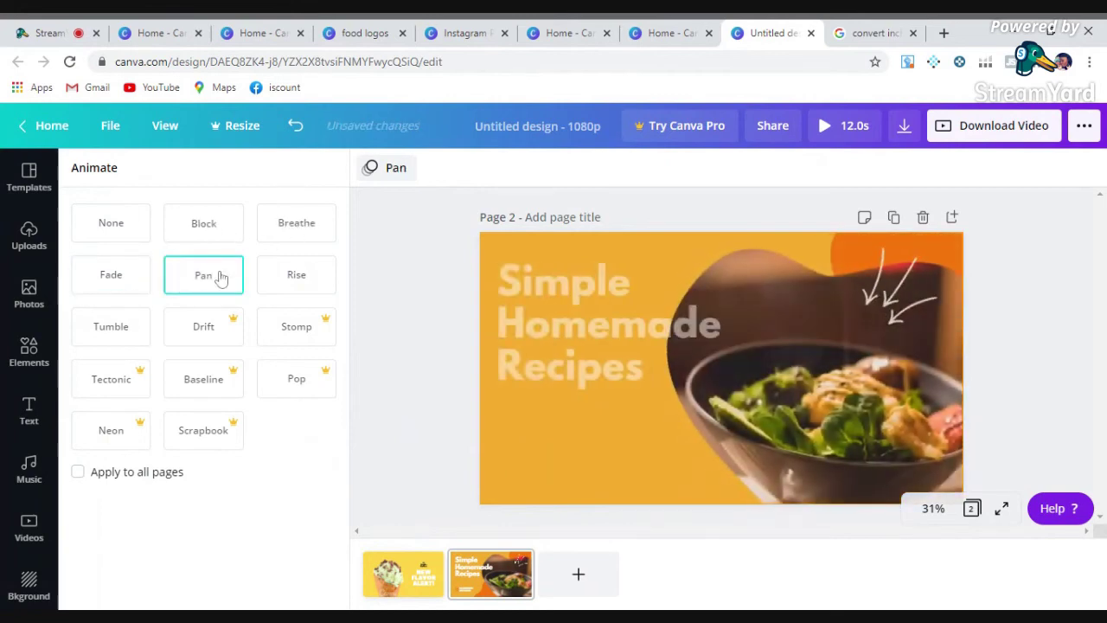
pyautogui.click(403, 573)
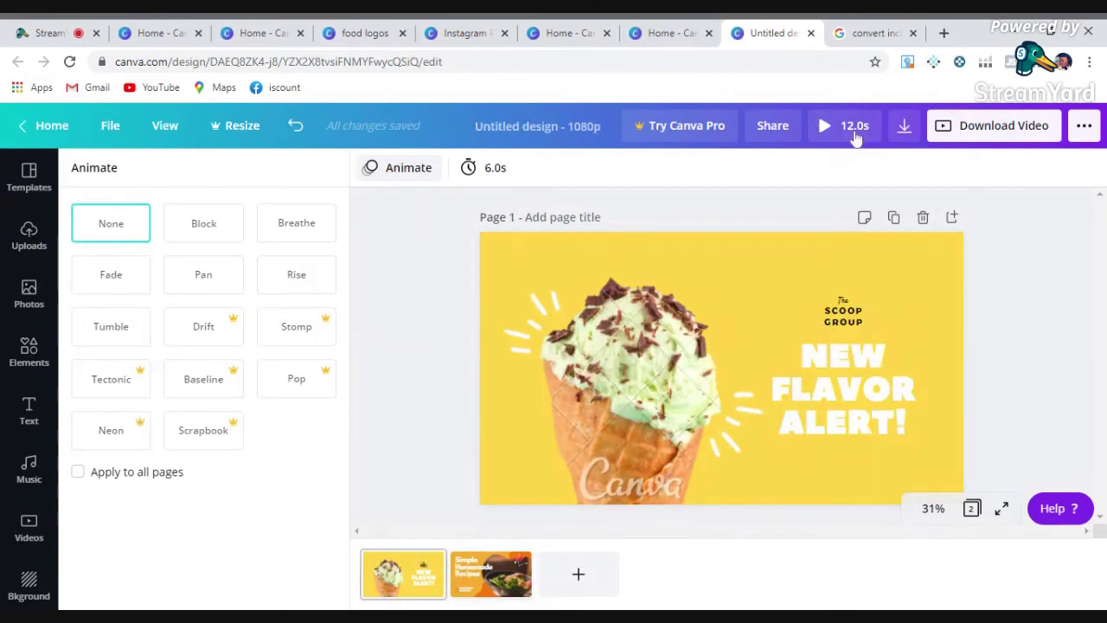
pyautogui.click(853, 136)
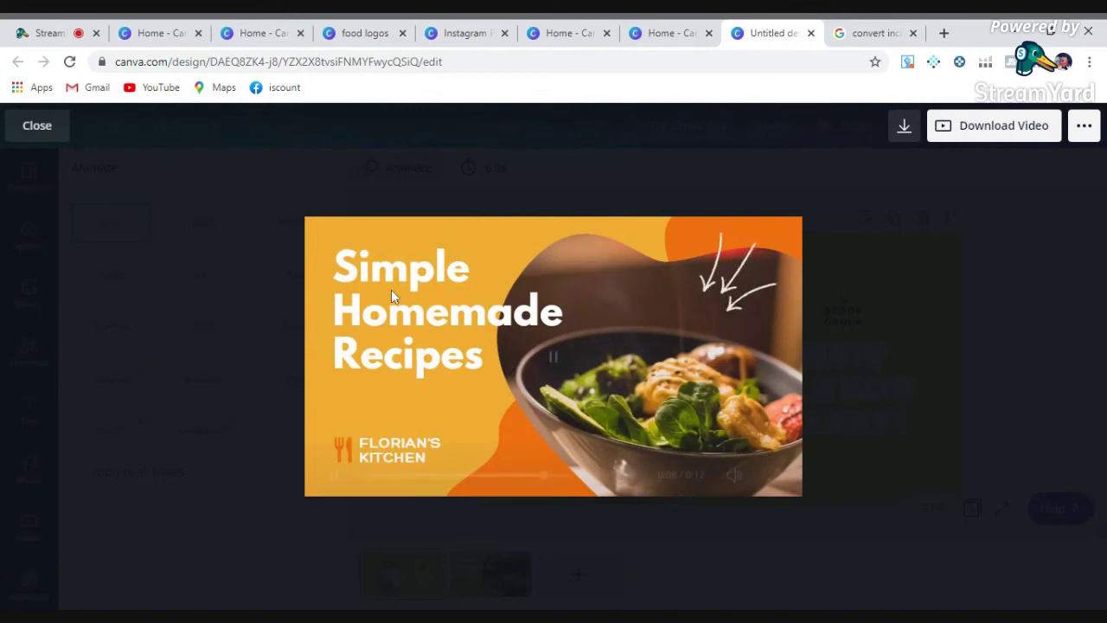
pyautogui.click(52, 135)
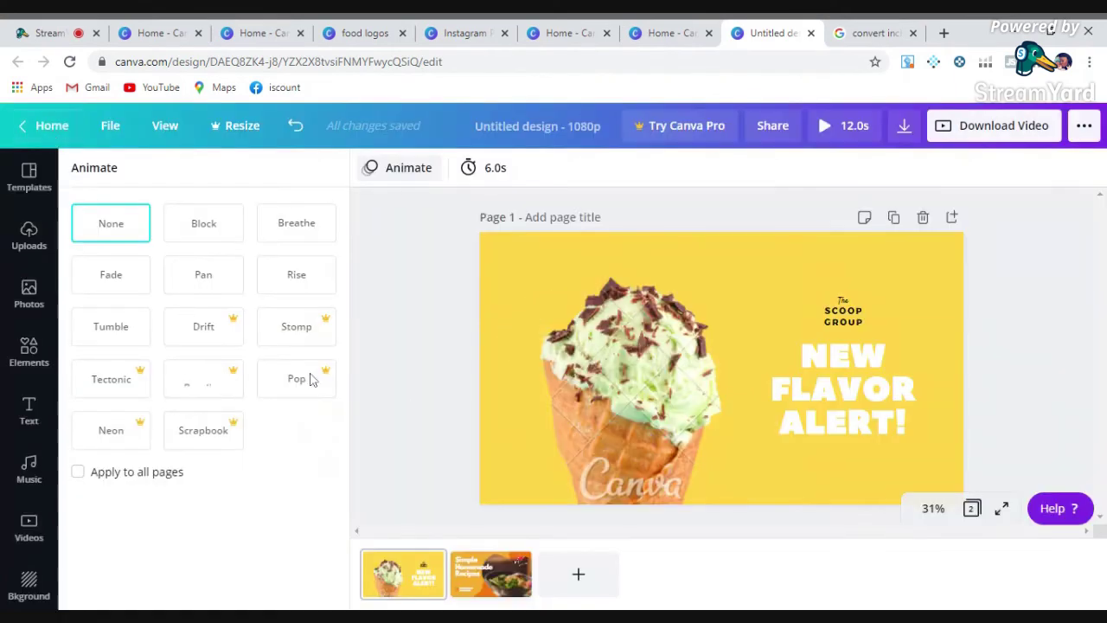
# Step: Try Tumble, Rise, Pan, Fade, Breathe and Block animations on the recipes page
pyautogui.click(478, 566)
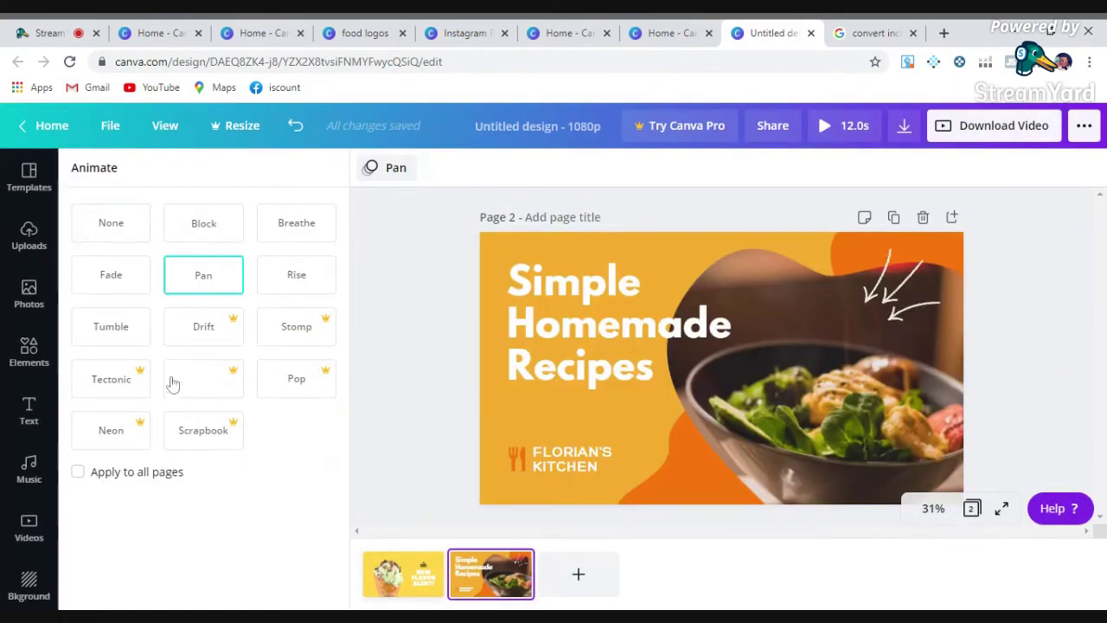
pyautogui.click(123, 329)
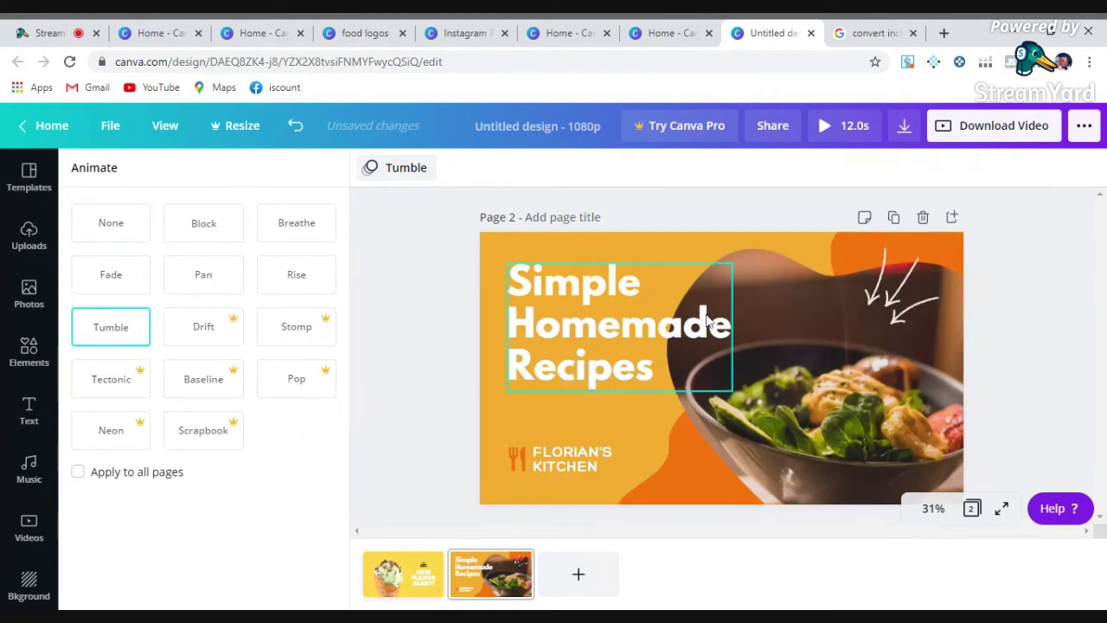
pyautogui.click(329, 272)
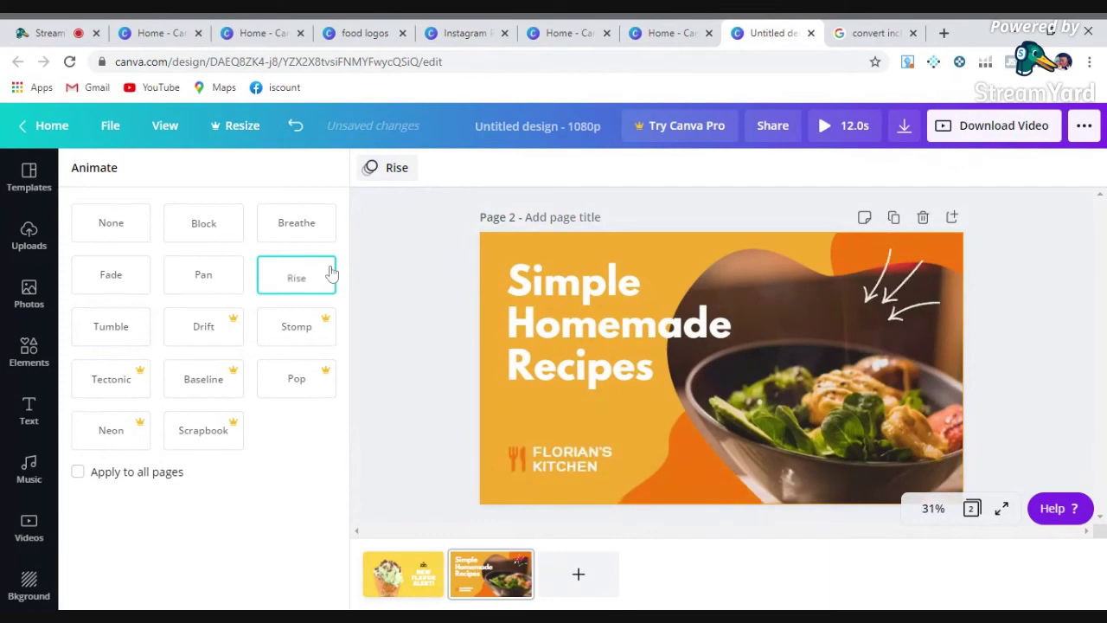
pyautogui.click(217, 275)
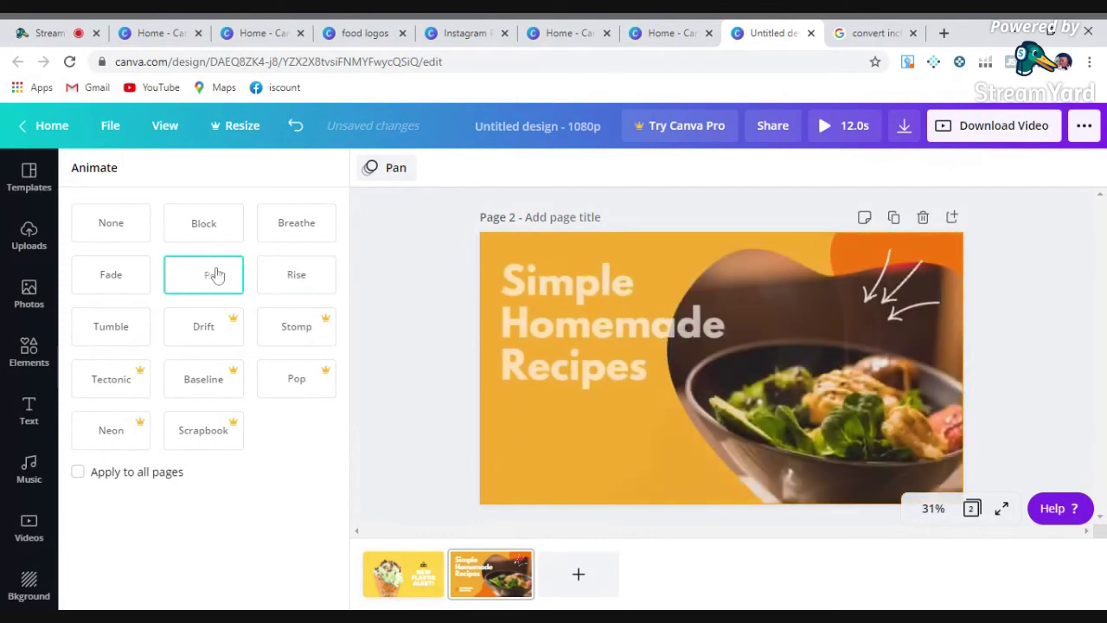
pyautogui.click(124, 278)
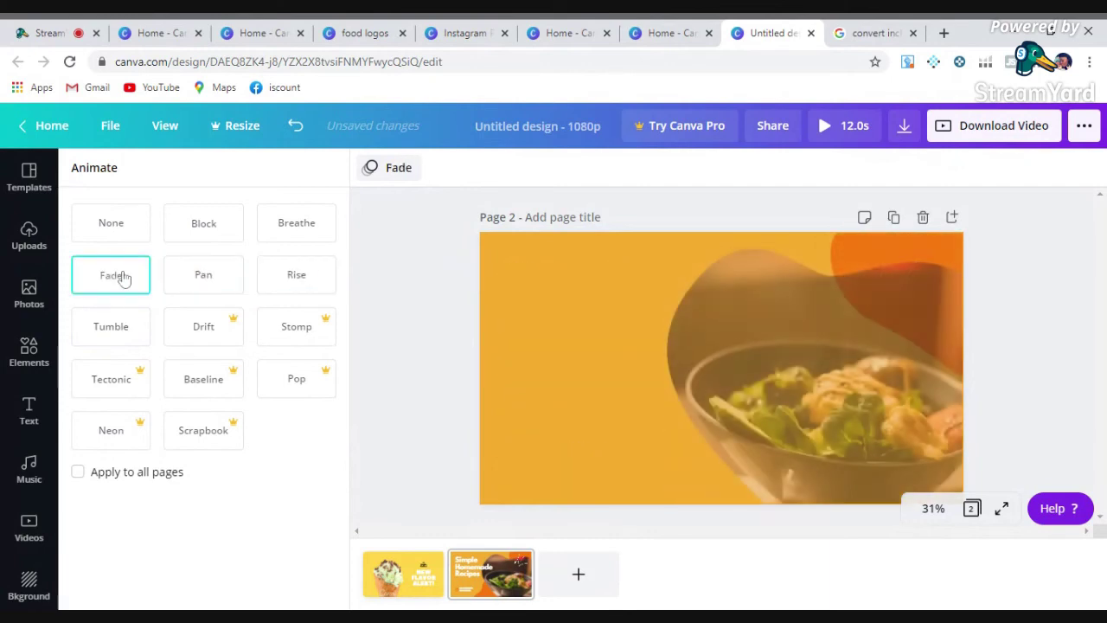
pyautogui.click(299, 241)
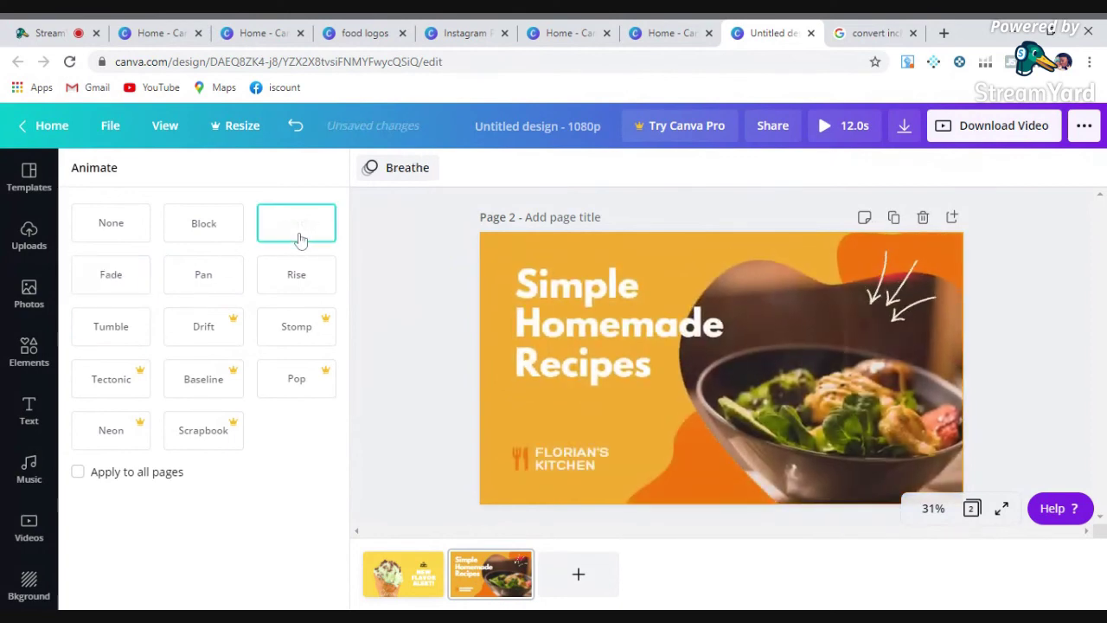
pyautogui.click(224, 230)
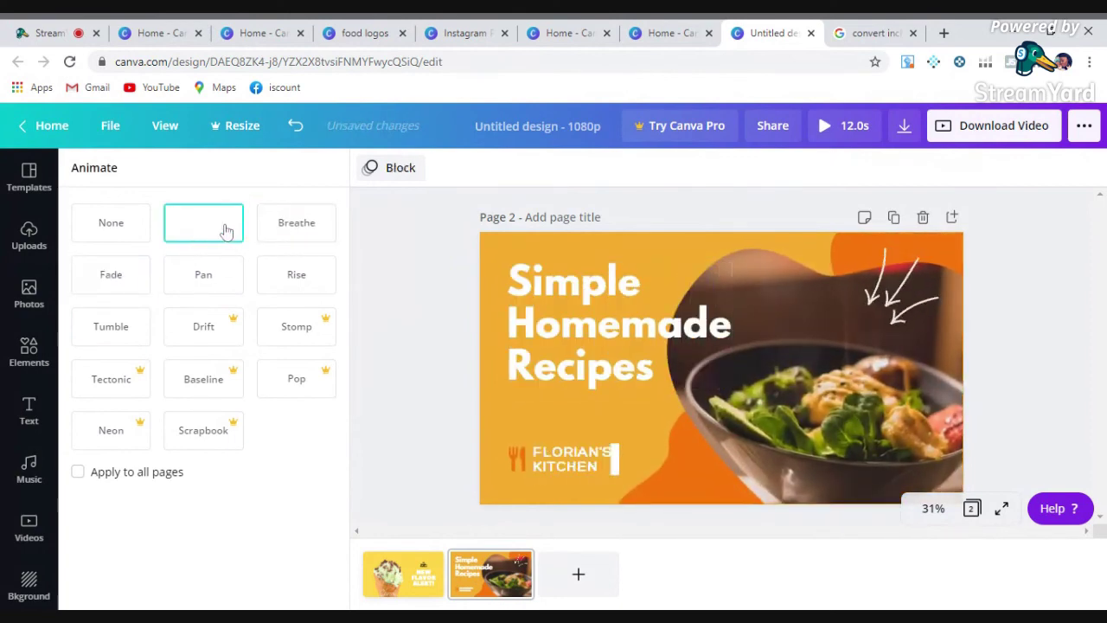
# Step: Settle page 2 on Tumble and give the ice-cream page the Pan animation
pyautogui.click(76, 232)
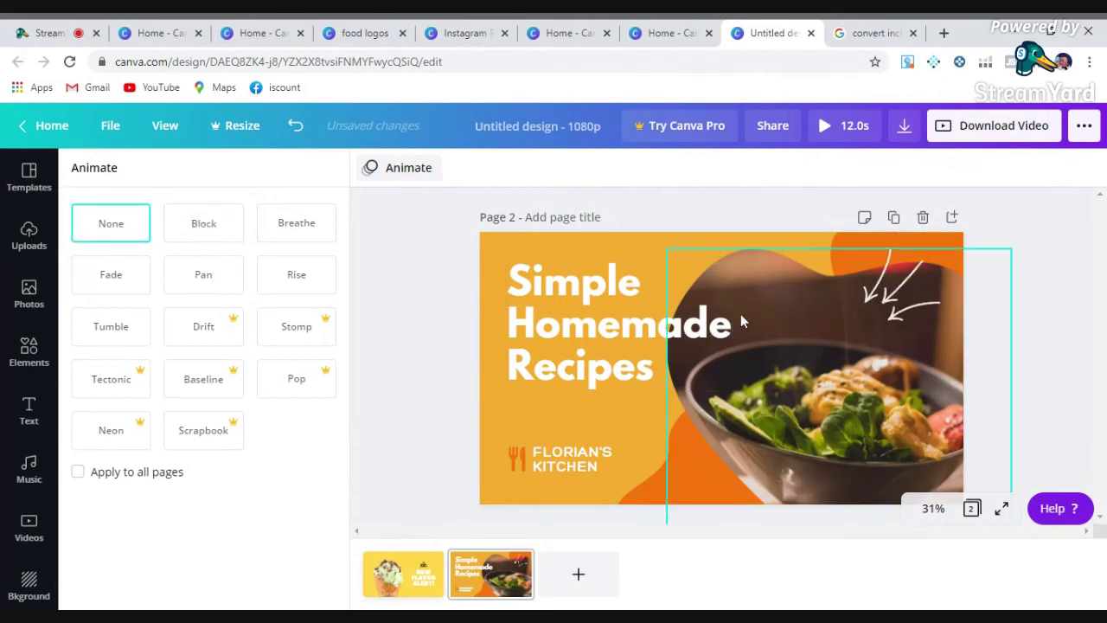
pyautogui.click(297, 224)
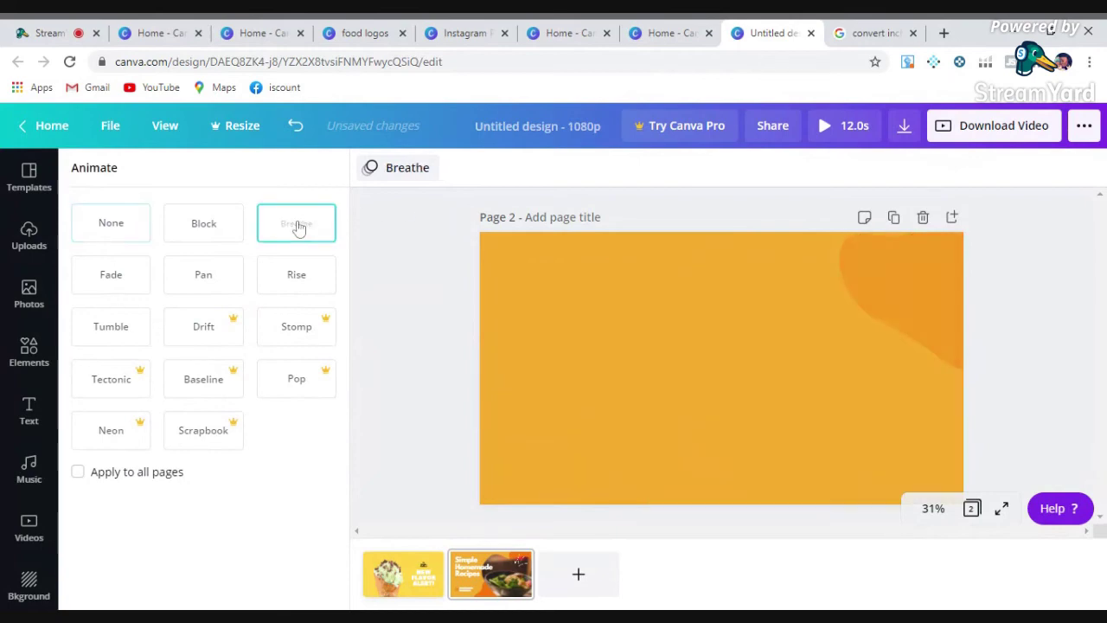
pyautogui.click(120, 328)
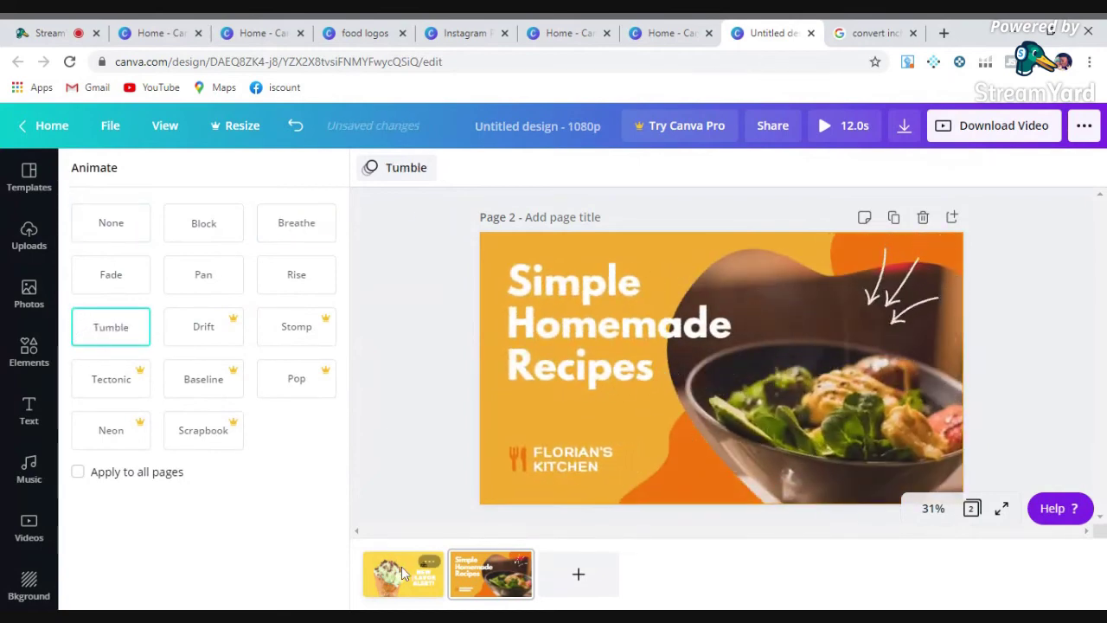
pyautogui.click(399, 572)
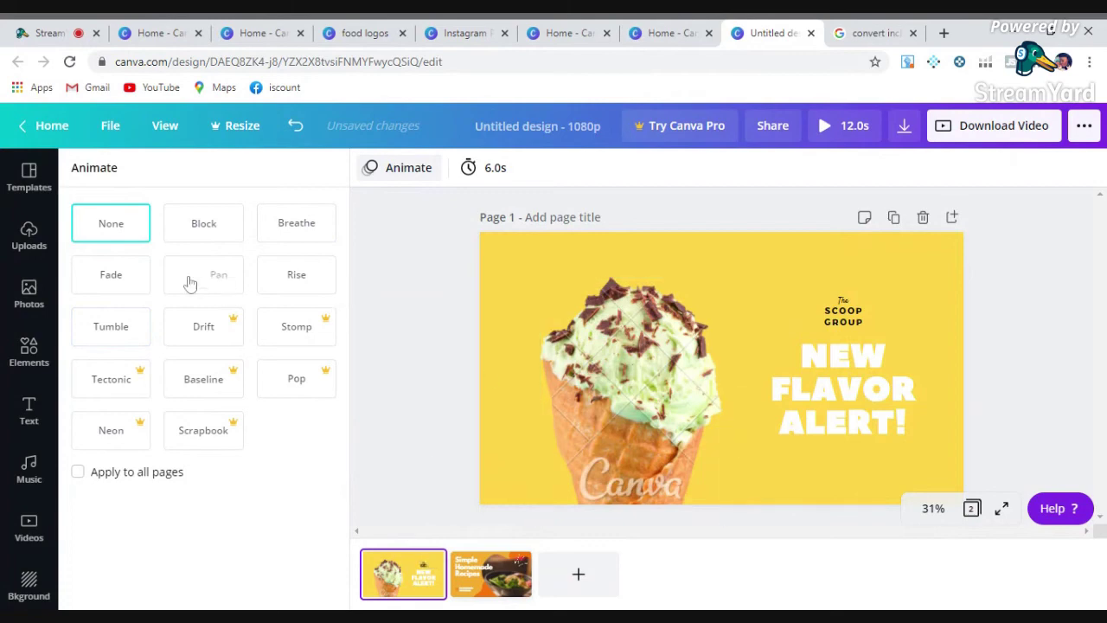
pyautogui.click(239, 290)
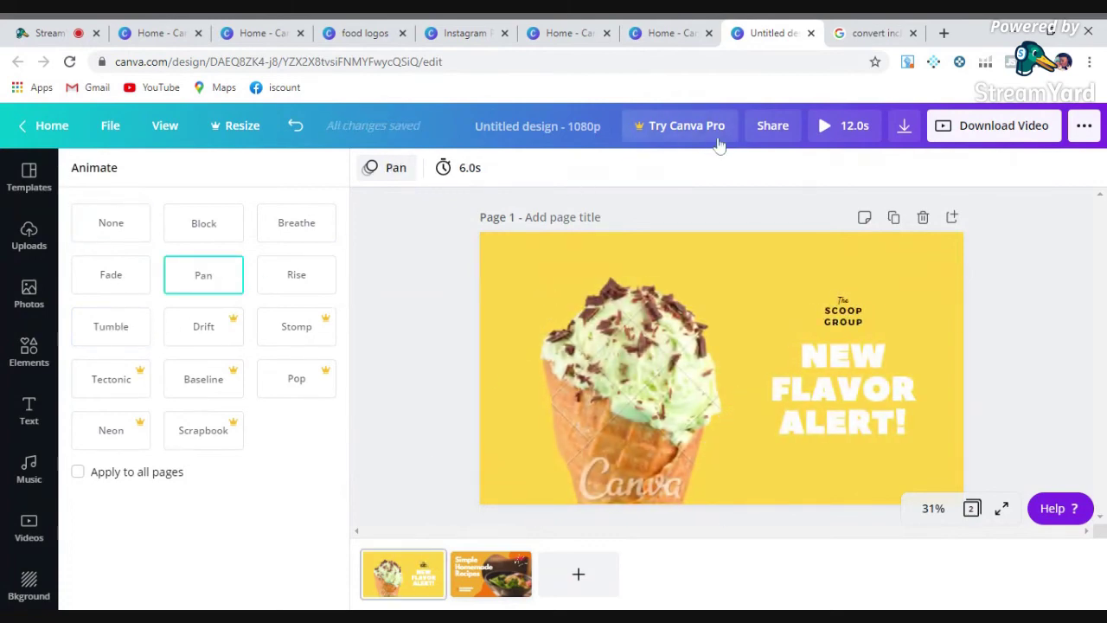
pyautogui.click(833, 128)
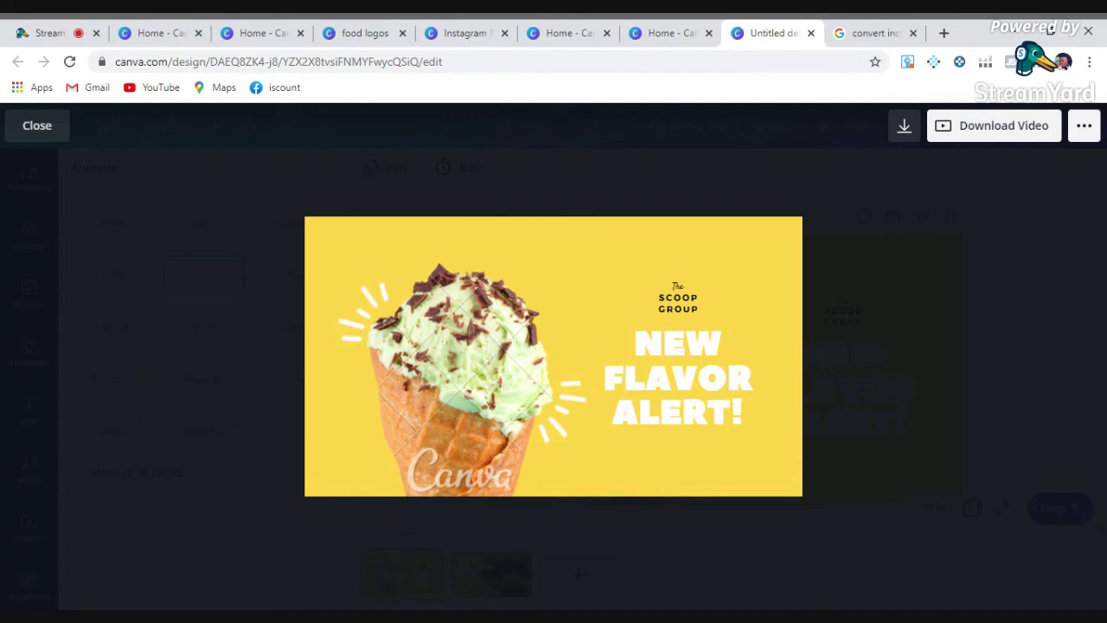
pyautogui.moveTo(744, 259)
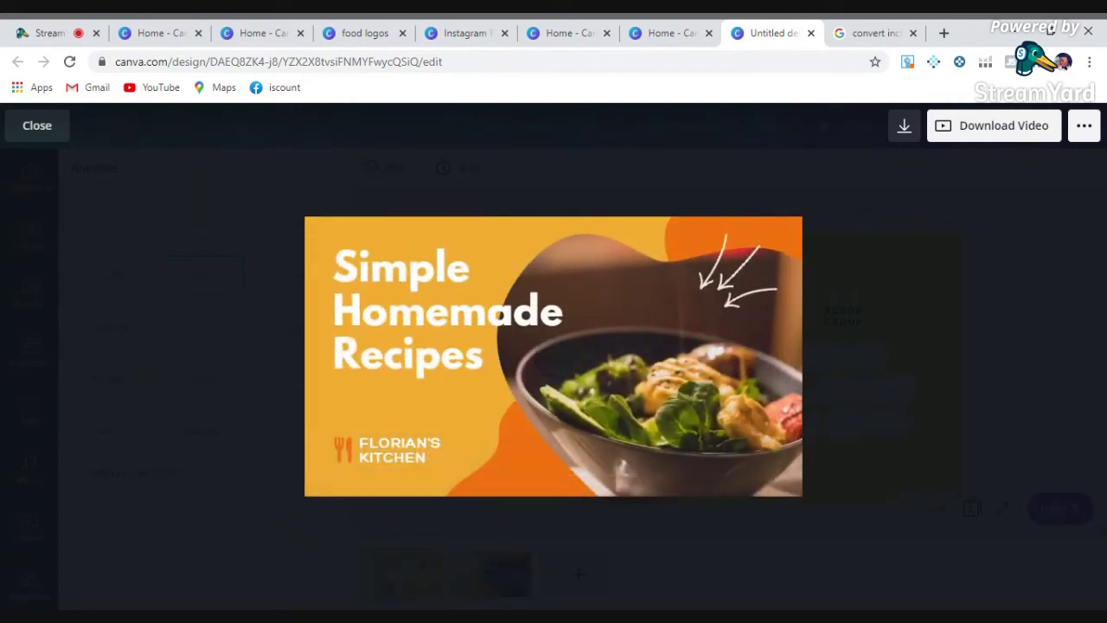
pyautogui.click(54, 135)
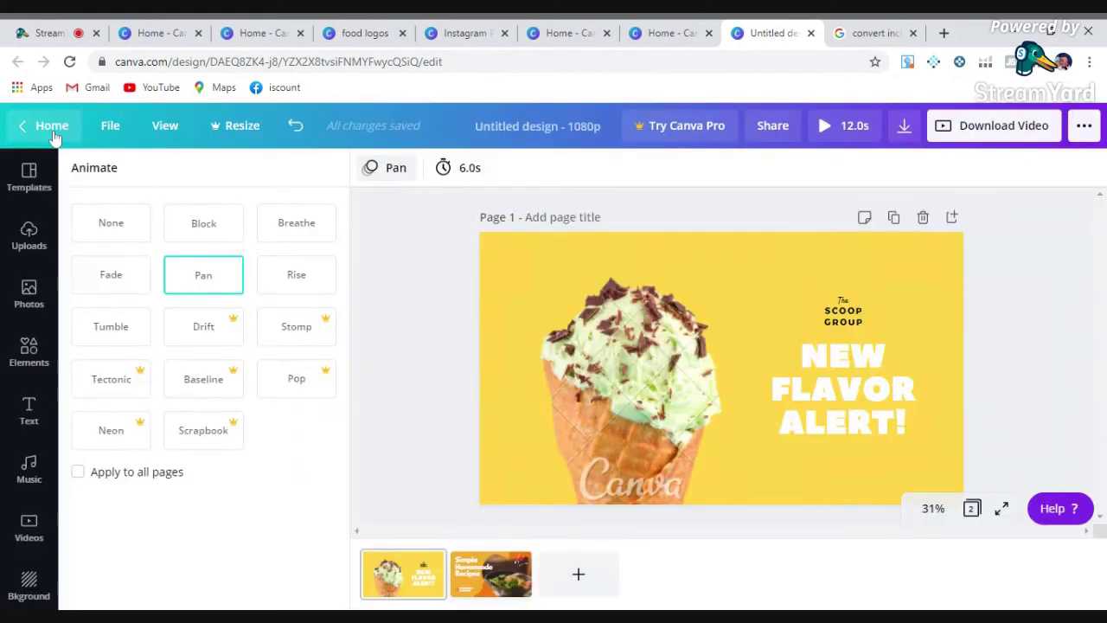
# Step: Shorten the ice-cream page from 6.0s to 2.5s, making the video 8.5s, then select page 2
pyautogui.click(465, 172)
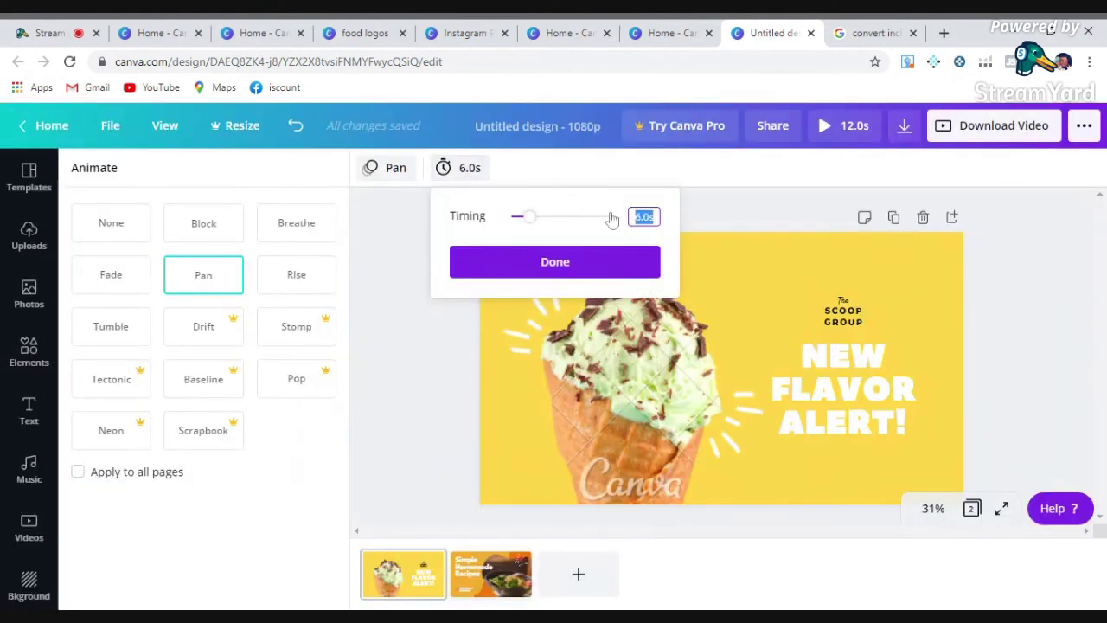
pyautogui.moveTo(536, 222); pyautogui.dragTo(531, 223)
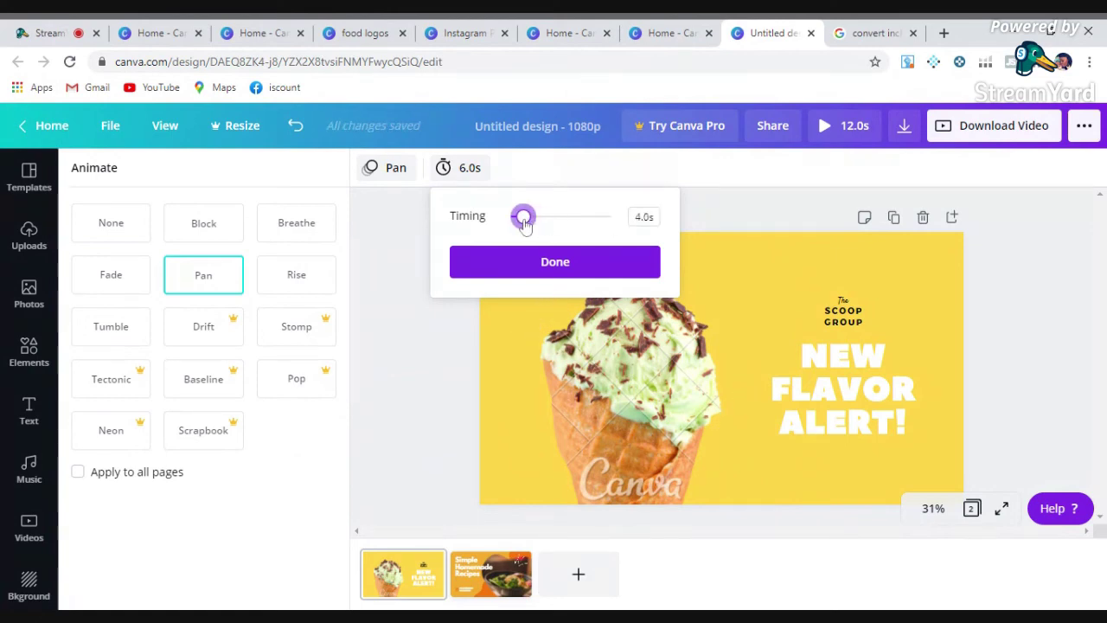
pyautogui.moveTo(524, 227); pyautogui.dragTo(518, 223)
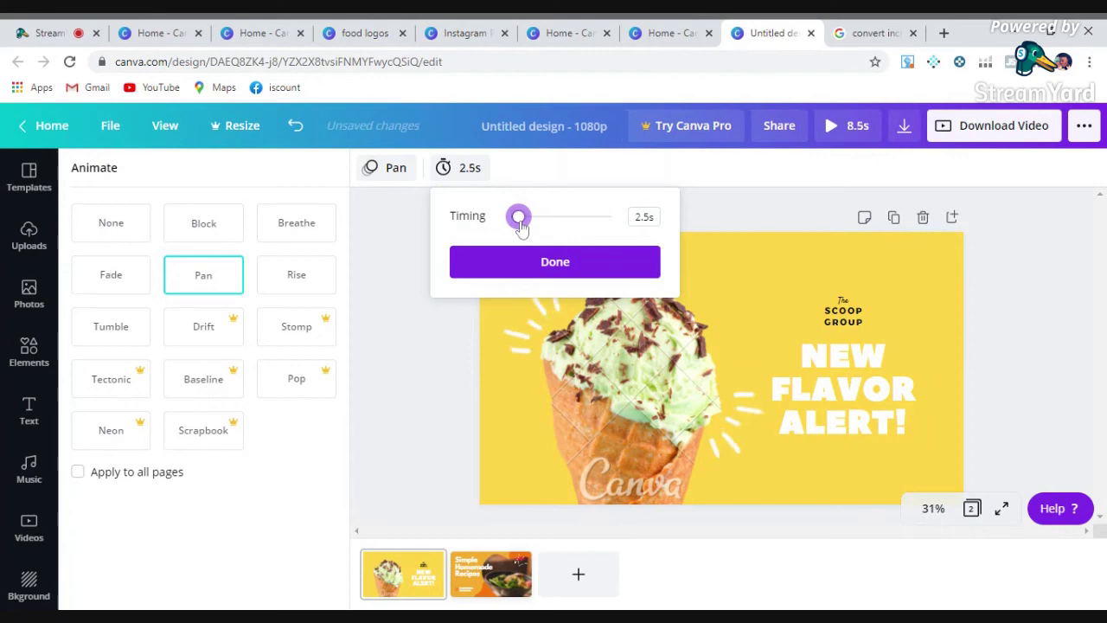
pyautogui.click(489, 591)
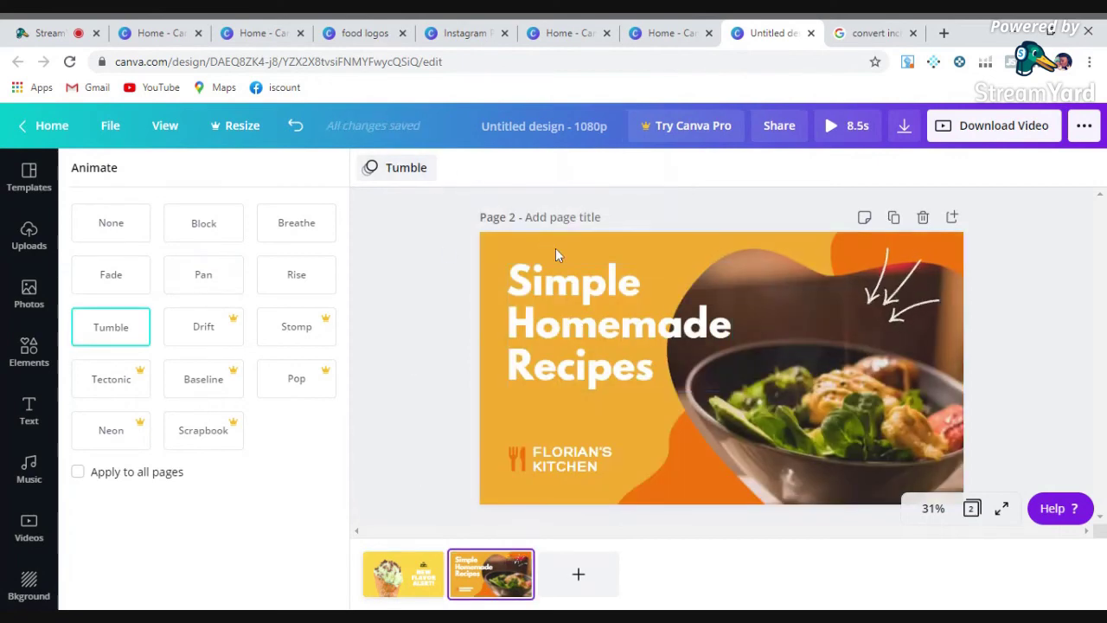
# Step: Switch page 2's animation from Tumble to Pan and watch the full 8.5-second preview
pyautogui.click(512, 244)
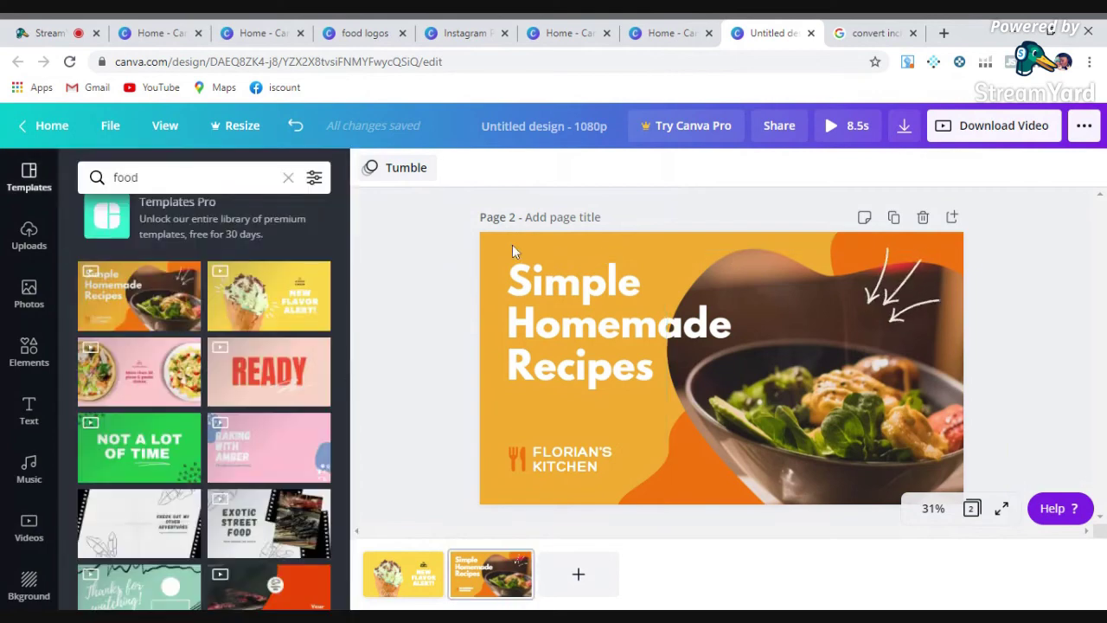
pyautogui.click(404, 169)
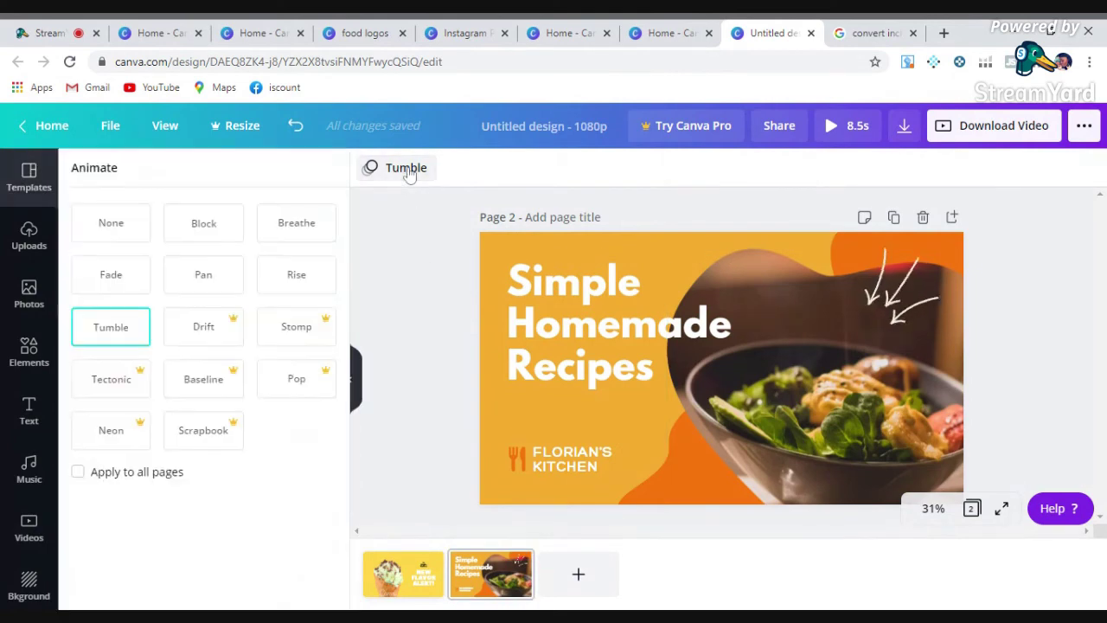
pyautogui.click(206, 270)
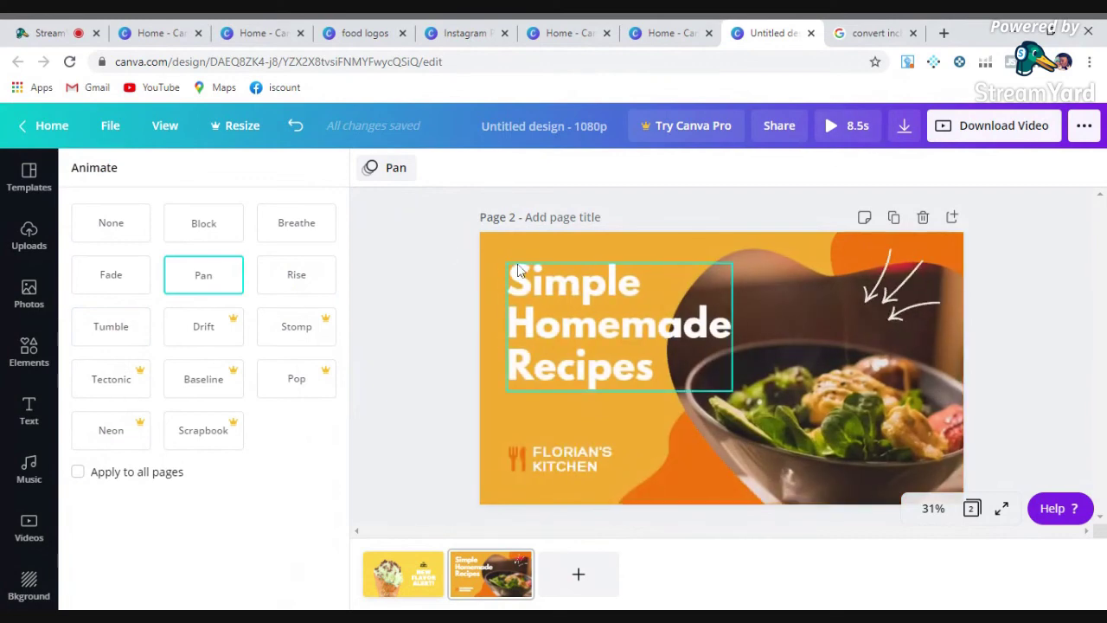
pyautogui.click(465, 248)
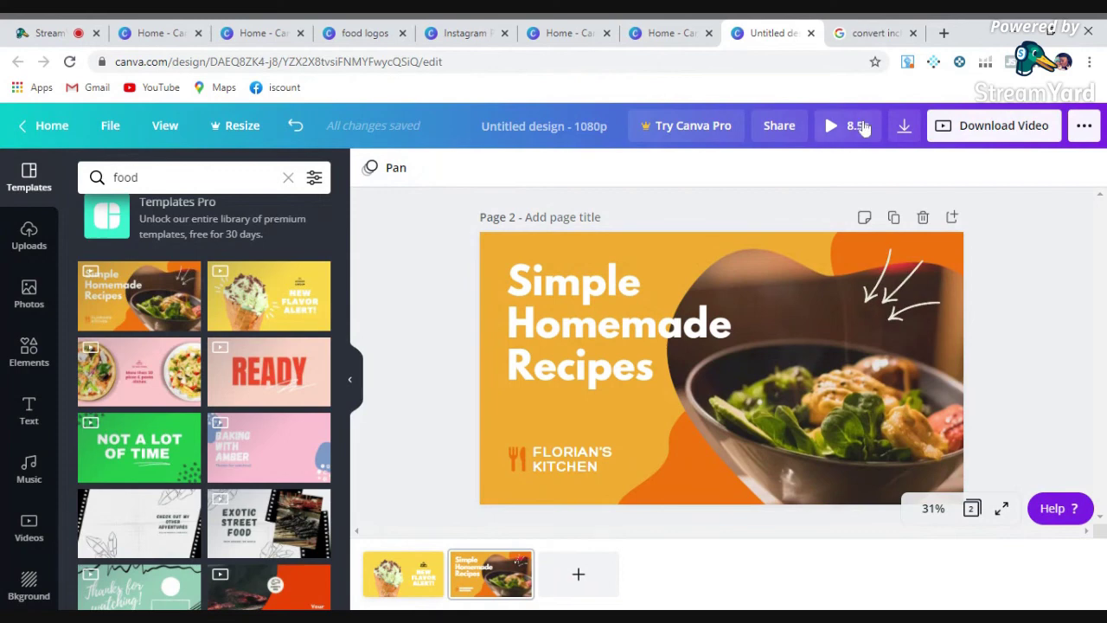
pyautogui.click(863, 127)
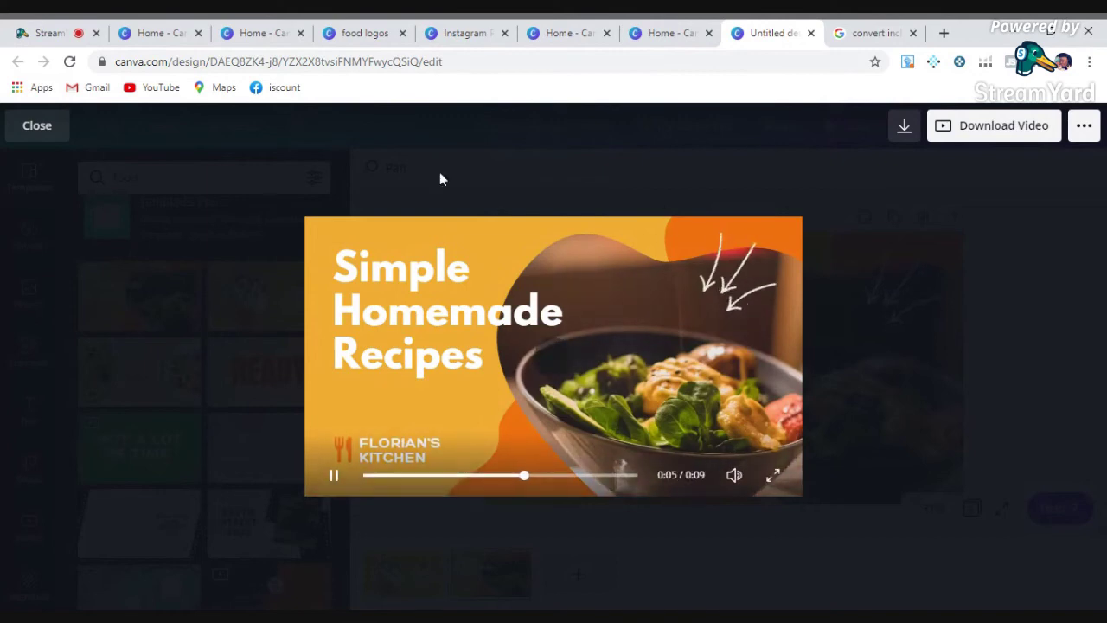
pyautogui.click(35, 131)
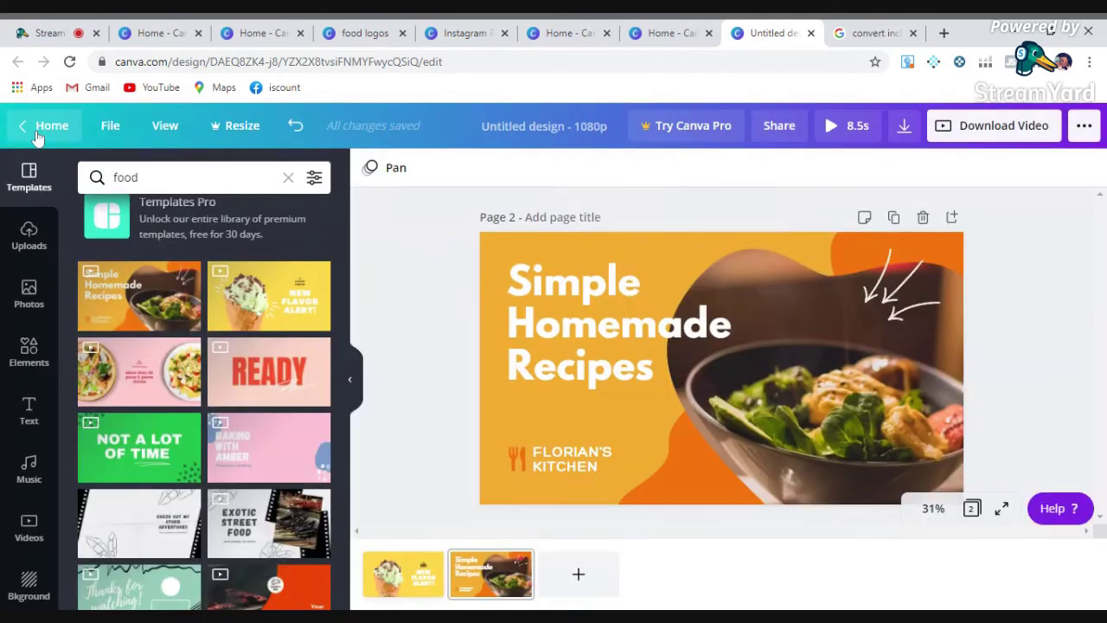
# Step: Return to the home page and open the white and orange logo design's options under Your designs
pyautogui.click(35, 129)
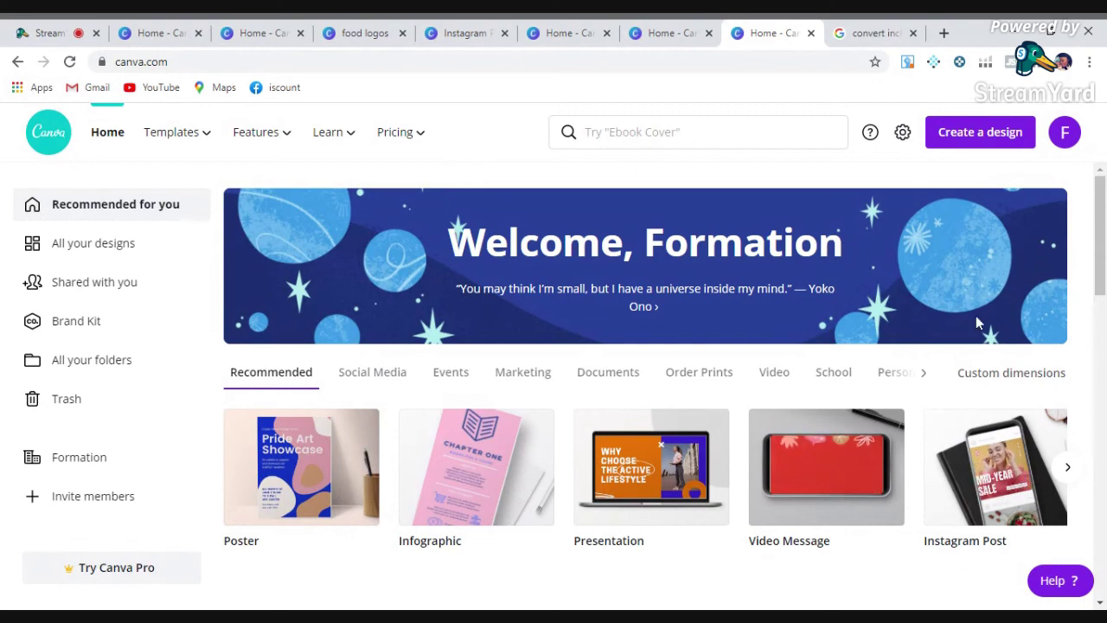
pyautogui.scroll(-2, 1005, 502)
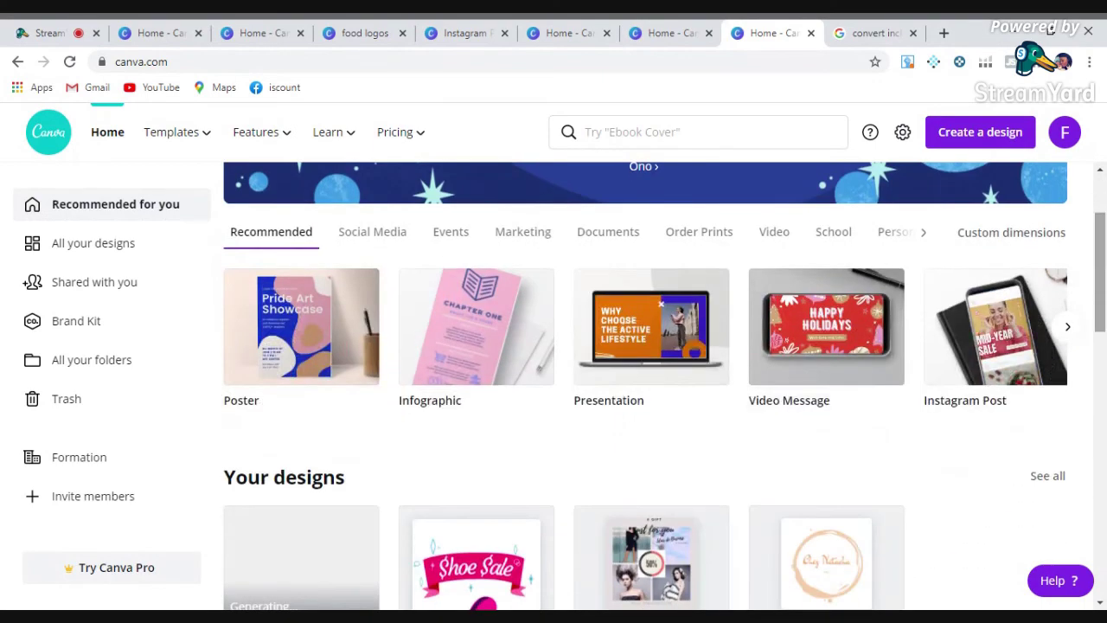
pyautogui.scroll(-1, 664, 386)
pyautogui.scroll(-1, 651, 406)
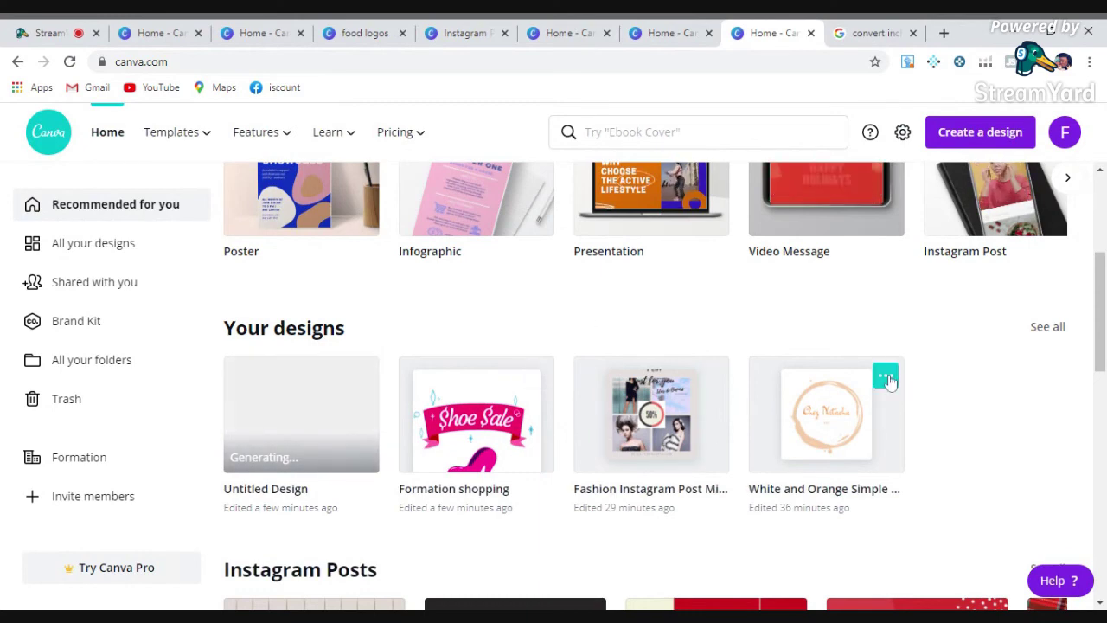
pyautogui.click(887, 378)
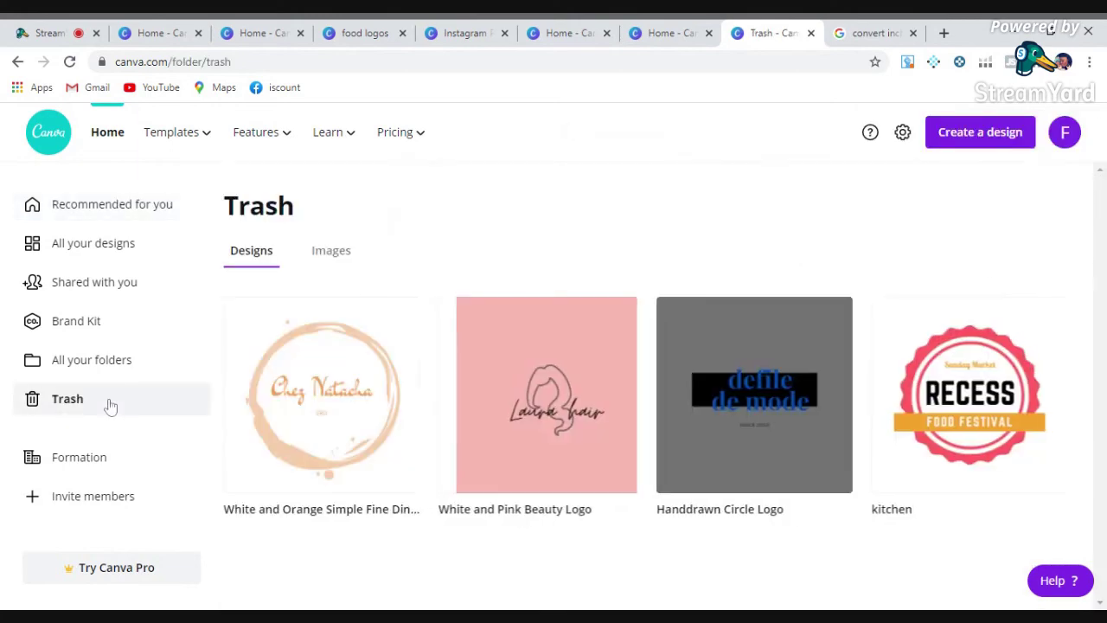
# Step: Restore the White and Orange logo from Trash and open its options in All your designs
pyautogui.click(401, 317)
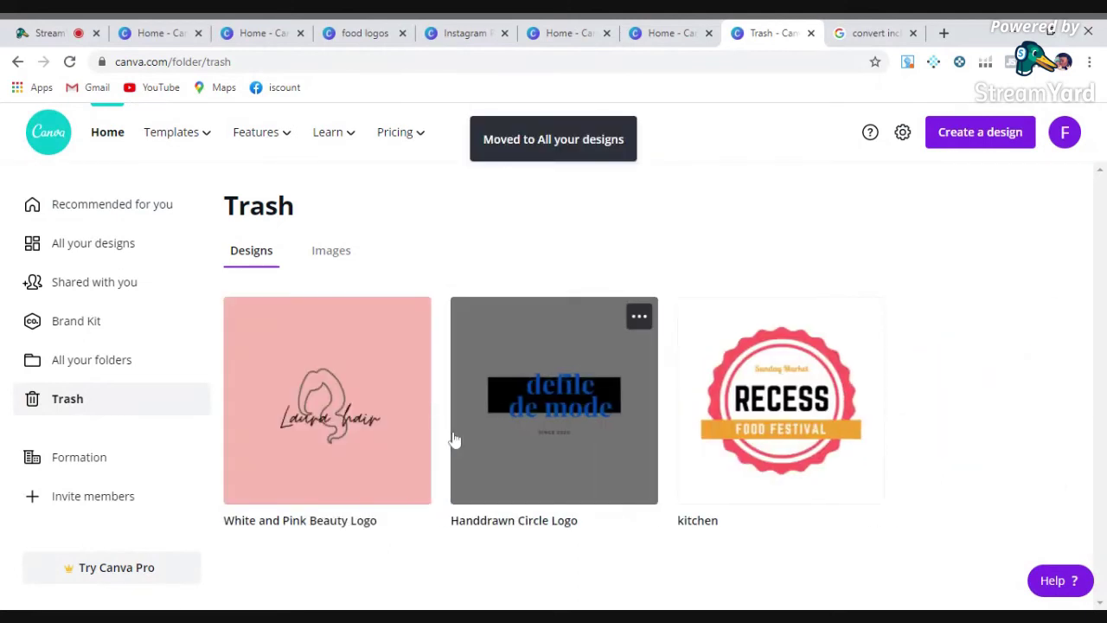
pyautogui.click(141, 247)
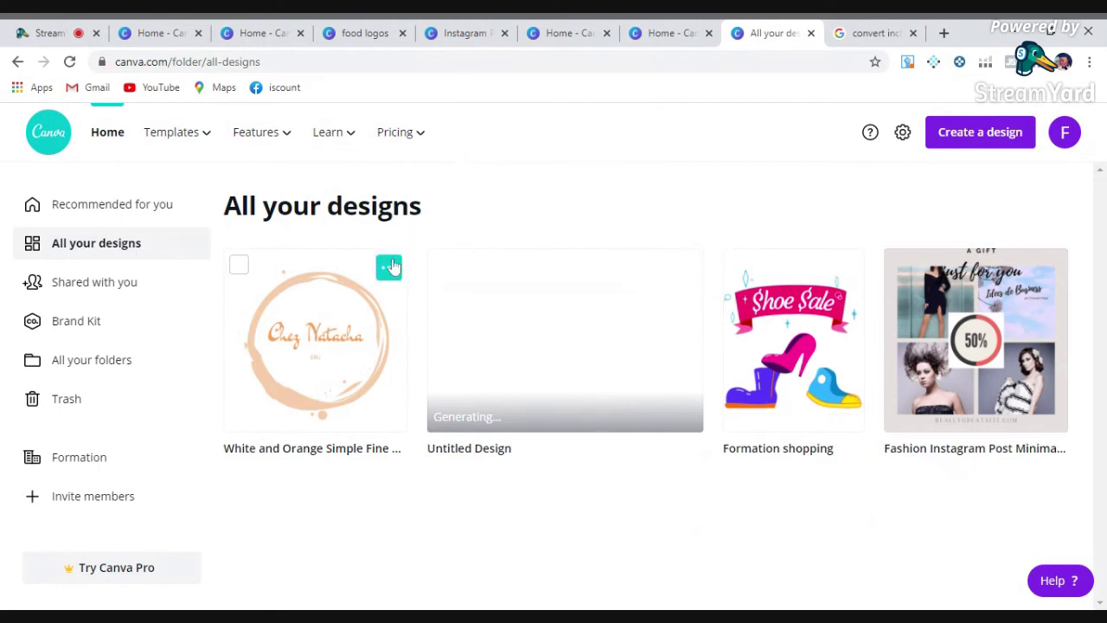
pyautogui.click(389, 267)
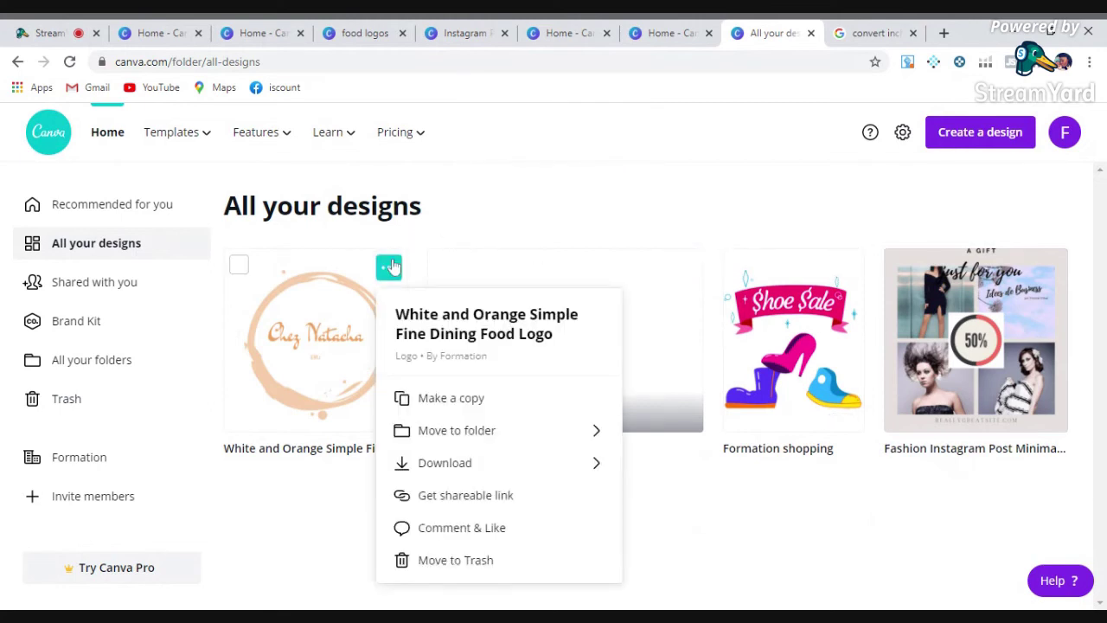
# Step: Move the logo into a new folder named 'logos' and view All your folders
pyautogui.click(513, 437)
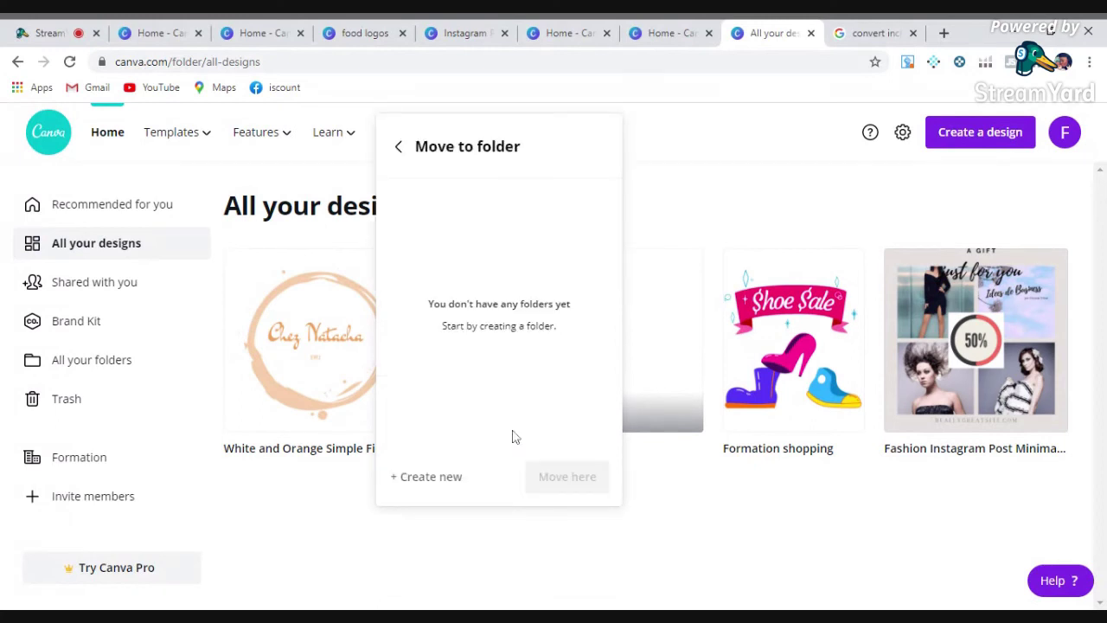
pyautogui.click(433, 477)
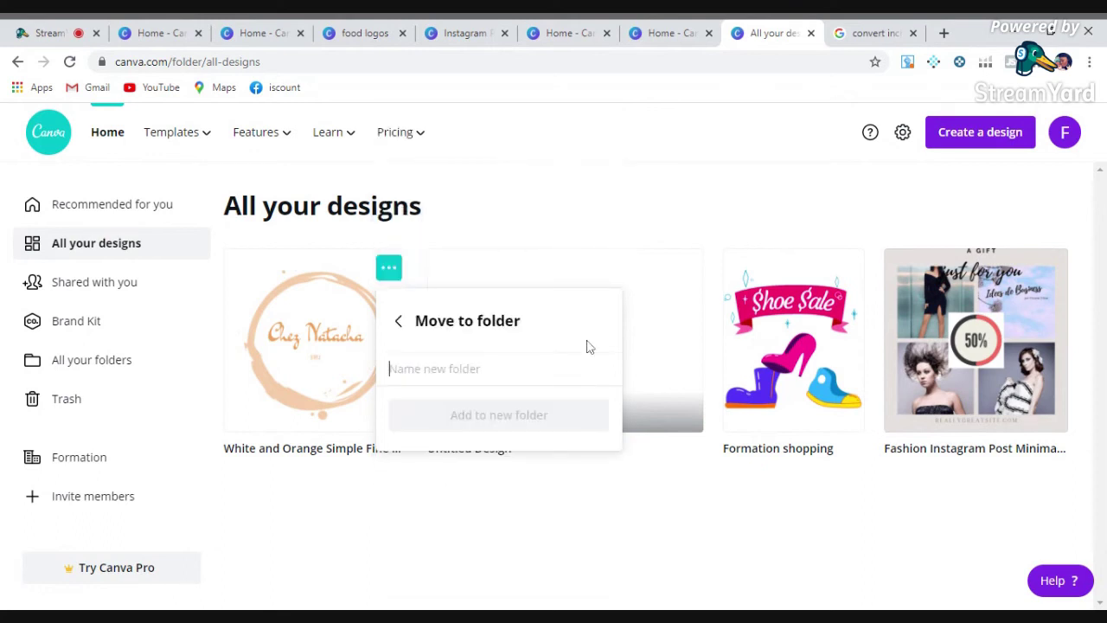
pyautogui.write('I')
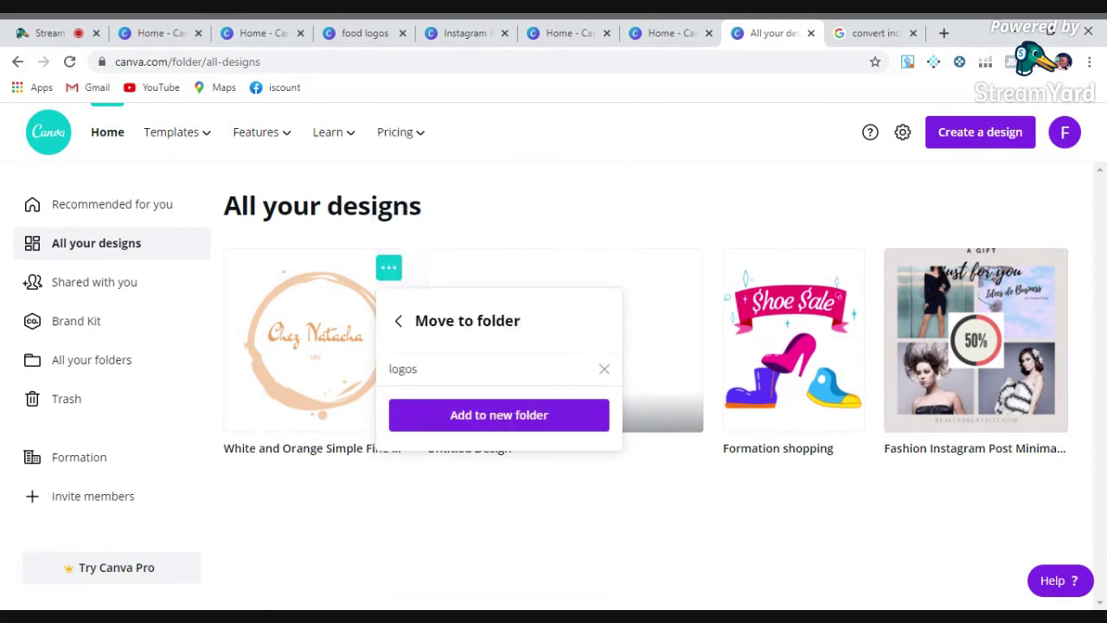
pyautogui.click(537, 422)
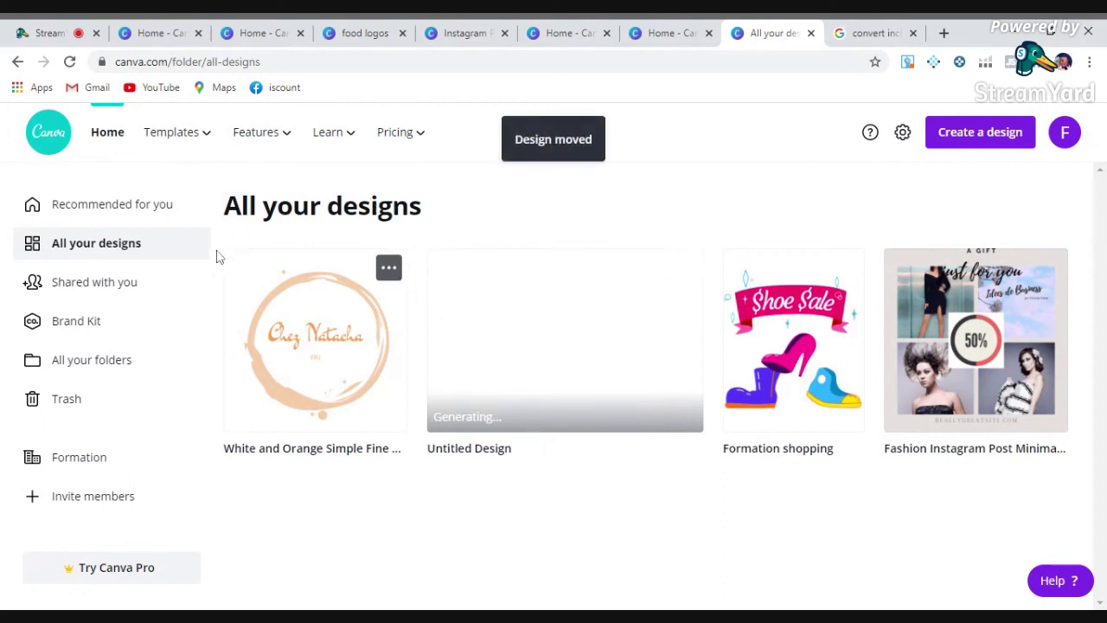
pyautogui.click(107, 366)
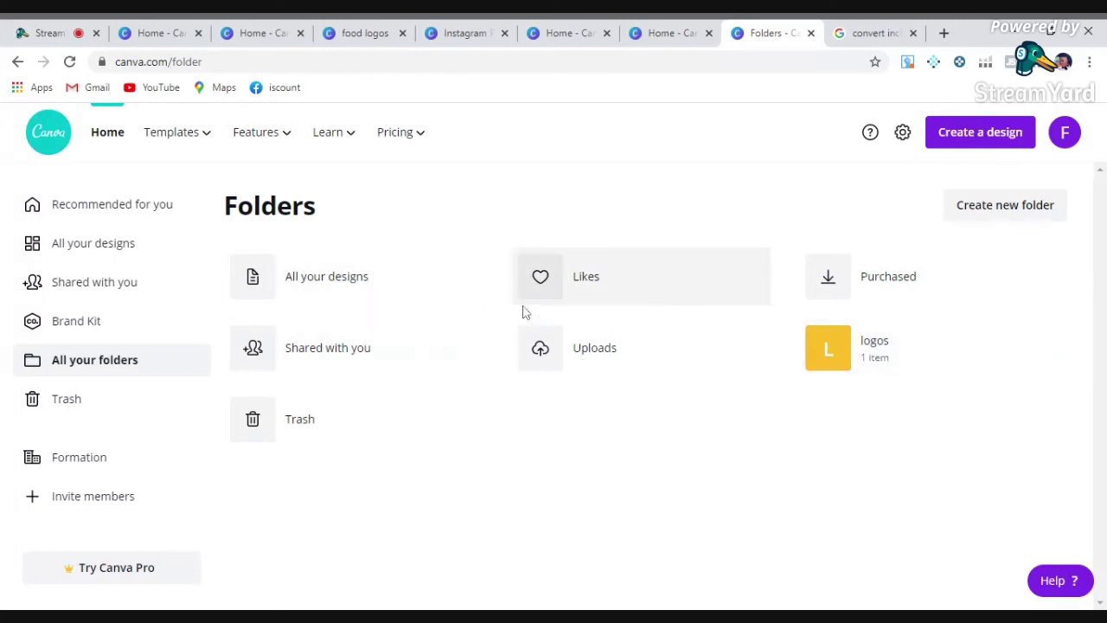
# Step: Go back to the Canva home page from the designs list
pyautogui.click(154, 252)
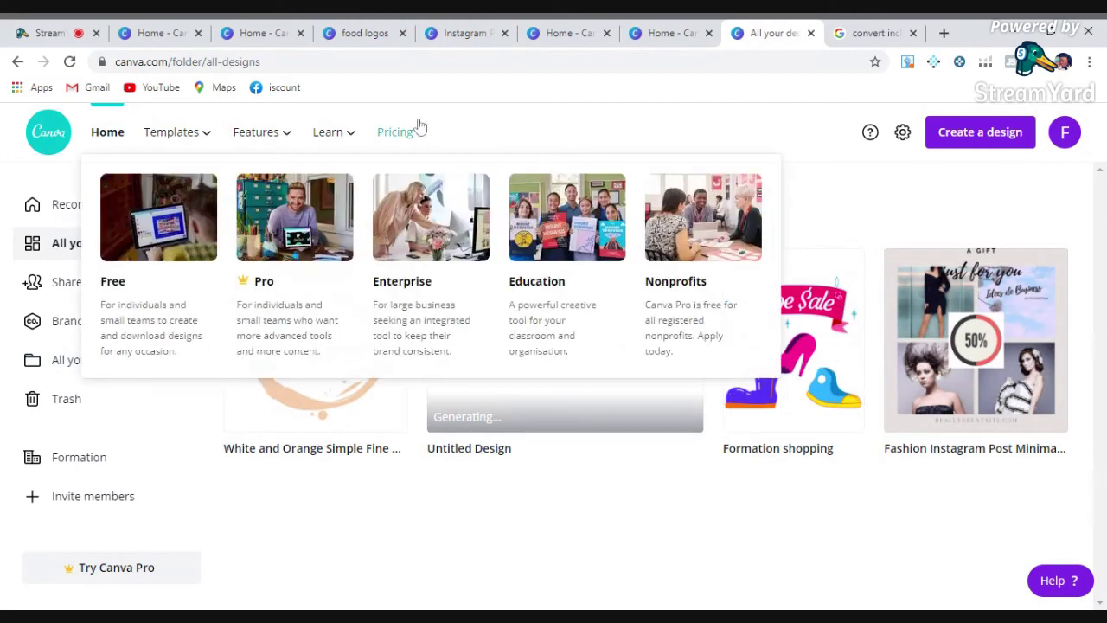
pyautogui.click(72, 211)
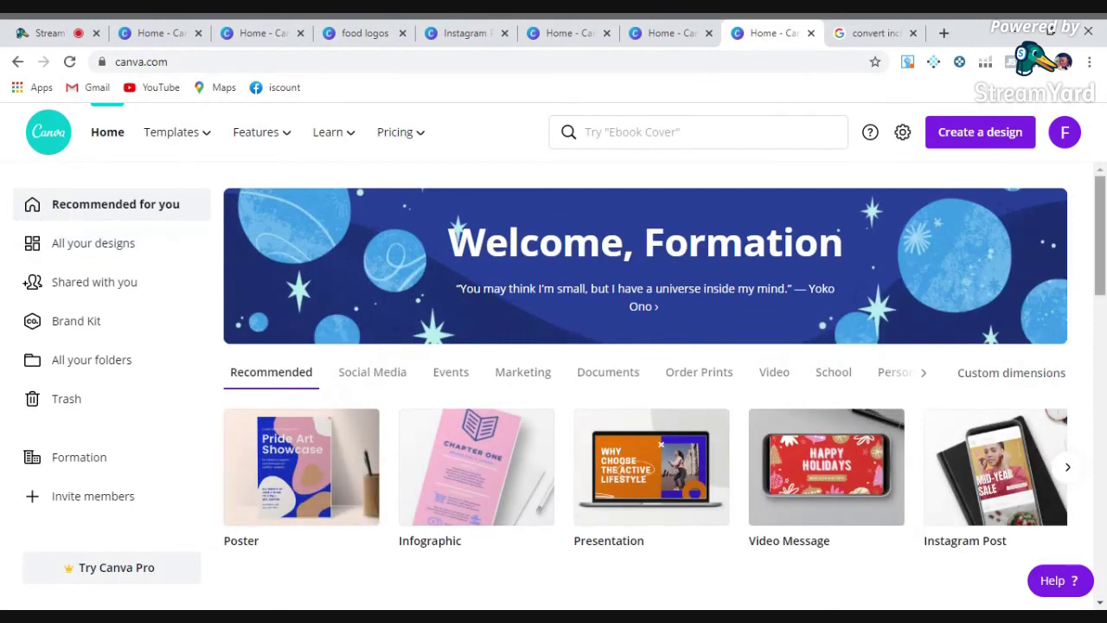
pyautogui.scroll(-3, 664, 381)
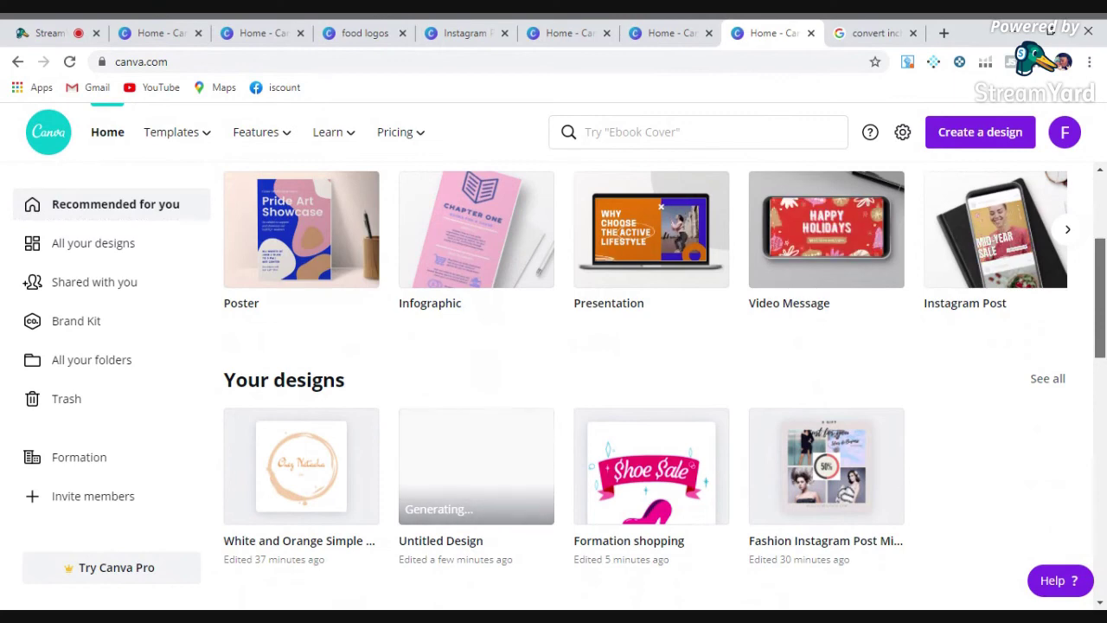
pyautogui.scroll(3, 508, 209)
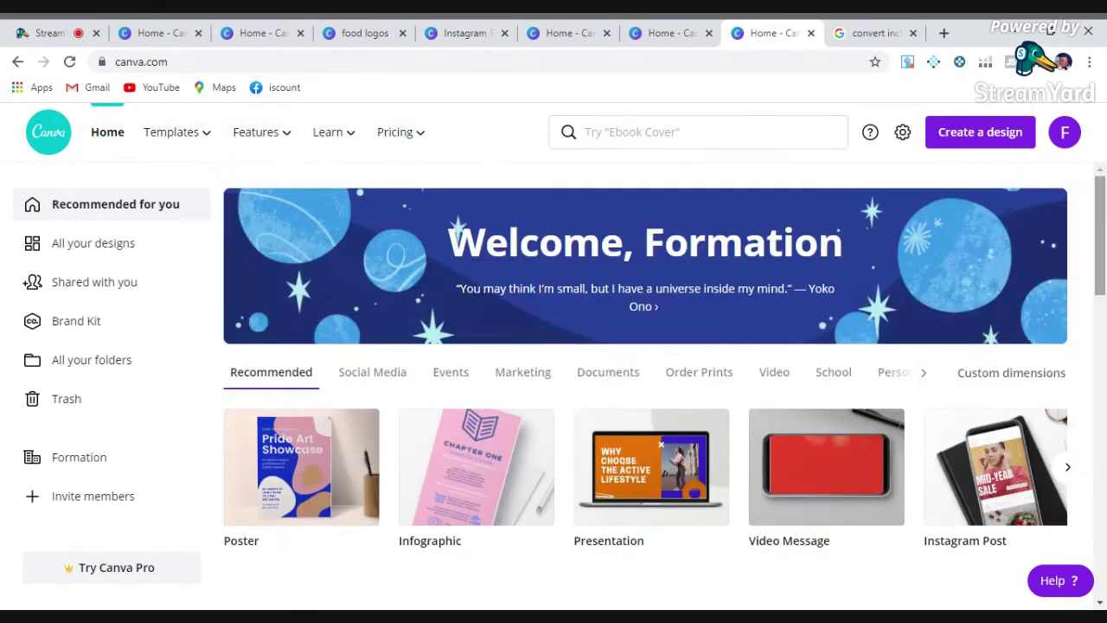
# Step: Search templates for 'business card'
pyautogui.click(657, 132)
pyautogui.write('busimess vat')
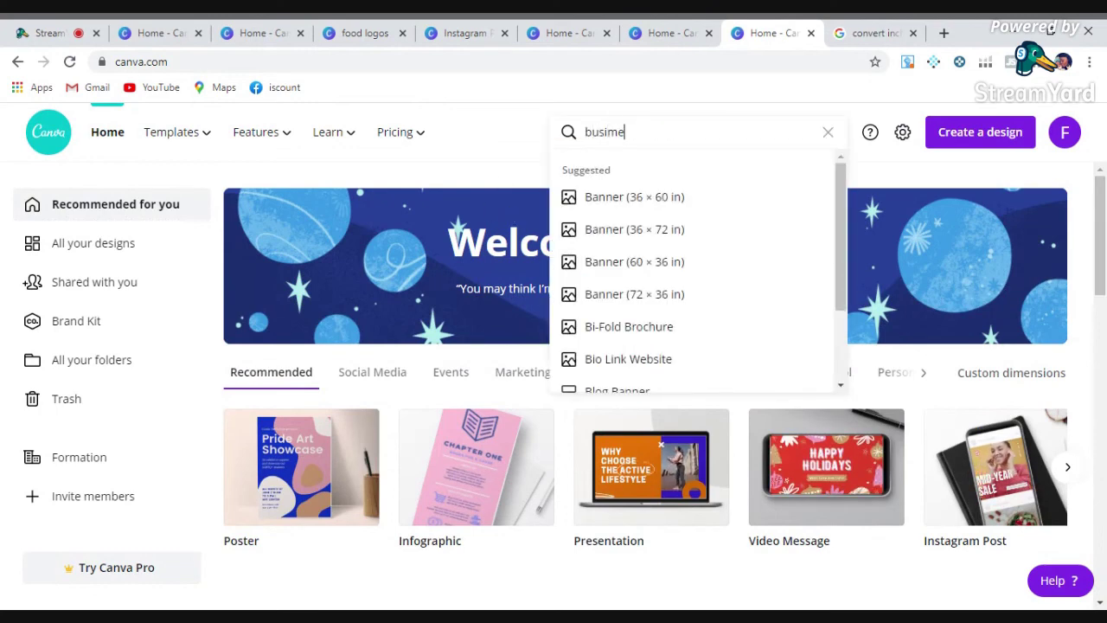
pyautogui.press('BackSpace')
pyautogui.press('BackSpace')
pyautogui.press('BackSpace')
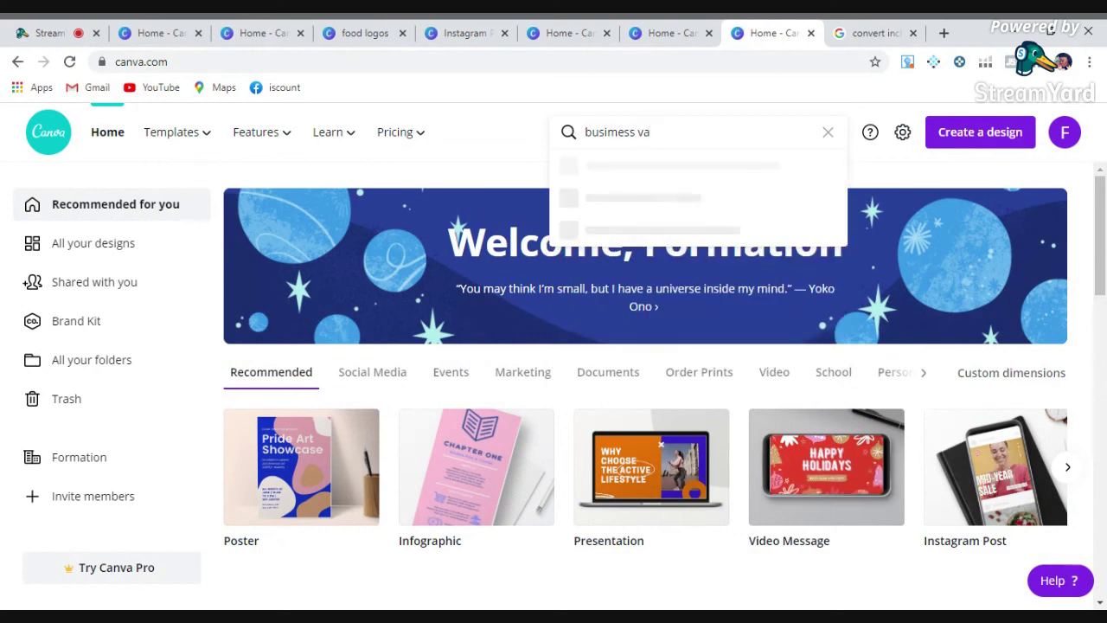
pyautogui.write('cad')
pyautogui.press('BackSpace')
pyautogui.write('rd')
pyautogui.press('Return')
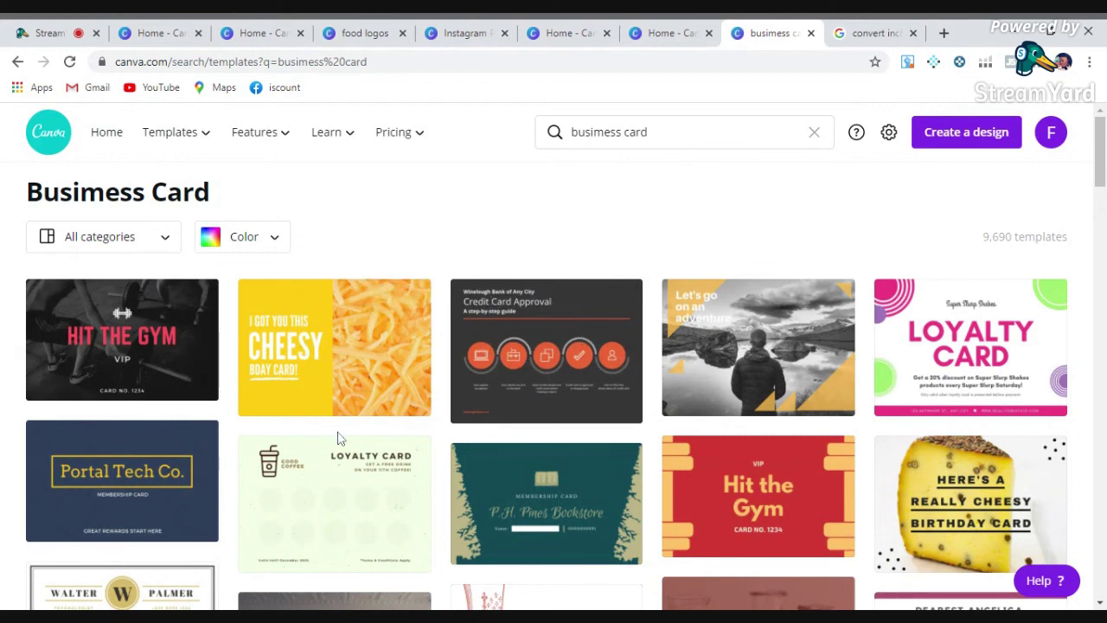
# Step: Open the black 'Hit the Gym' membership card template from the search results
pyautogui.click(170, 356)
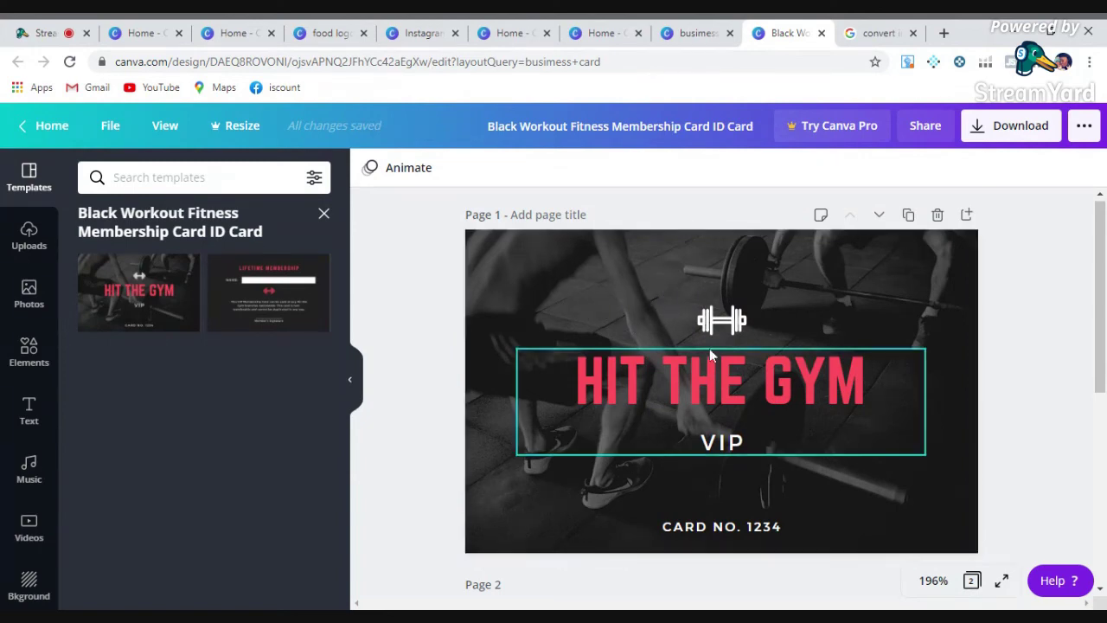
# Step: Browse the publish menu's Print section down to Mugs and Stickers
pyautogui.click(1086, 127)
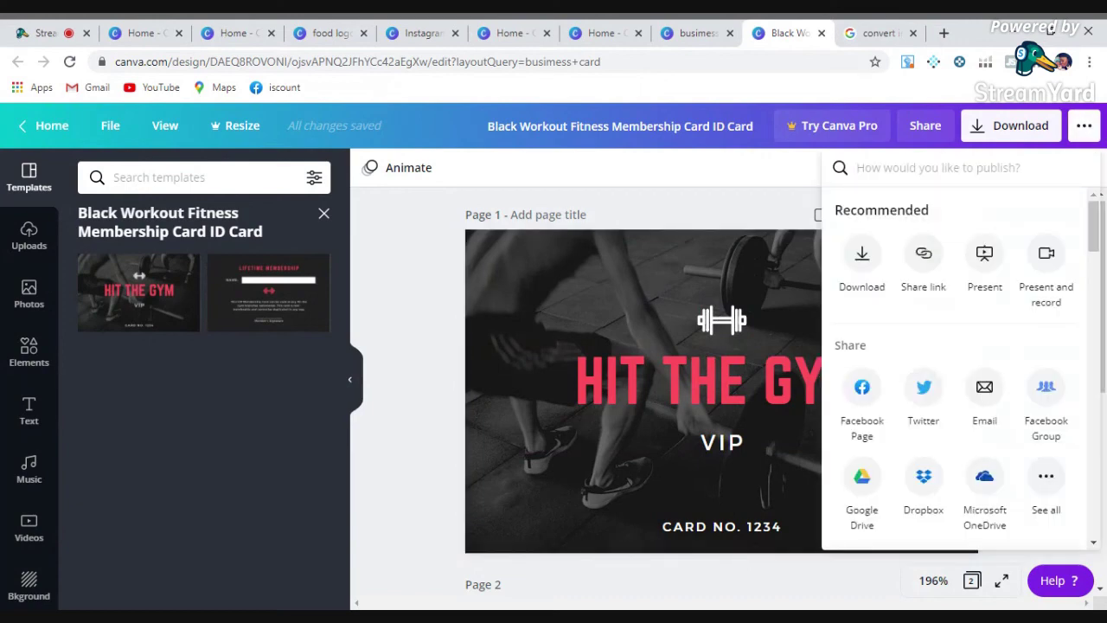
pyautogui.moveTo(1095, 227); pyautogui.dragTo(1100, 278)
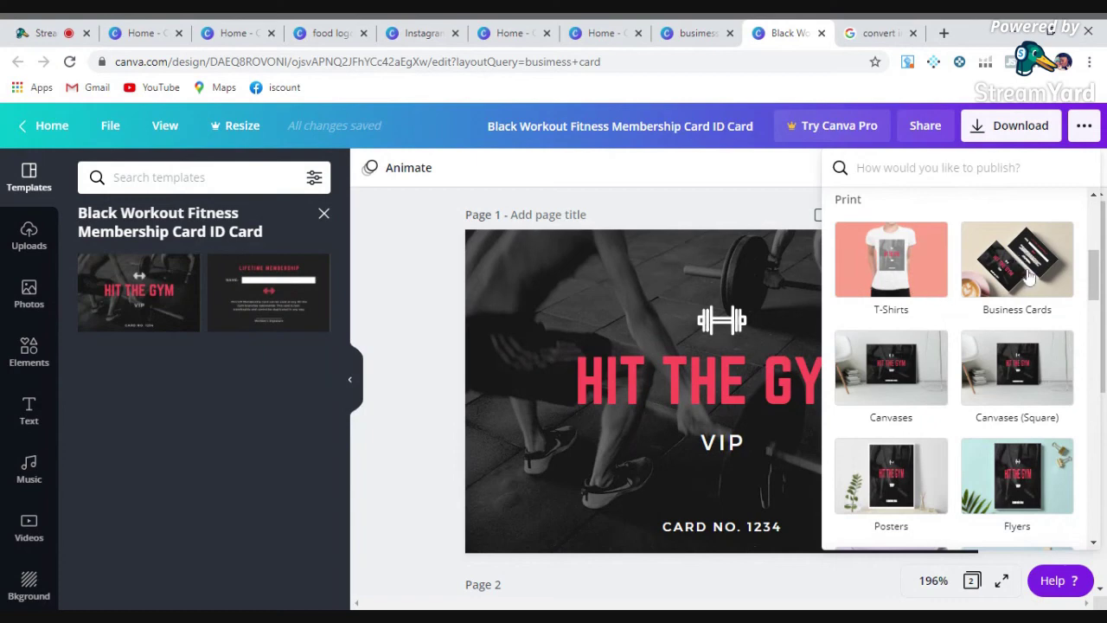
pyautogui.moveTo(1094, 289); pyautogui.dragTo(1093, 330)
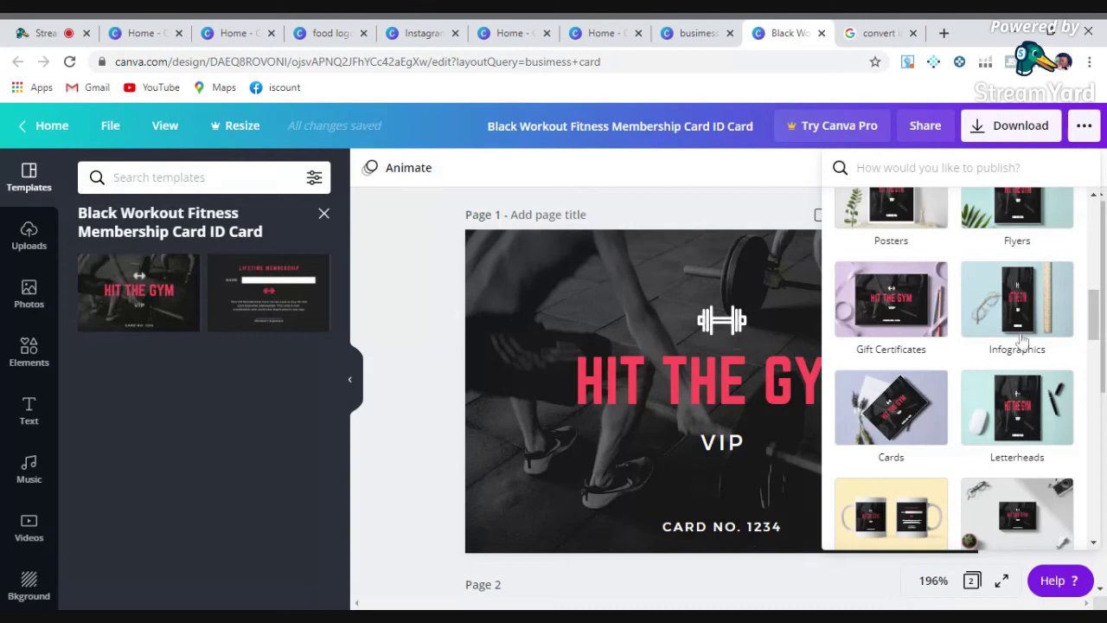
pyautogui.moveTo(1096, 317); pyautogui.dragTo(1097, 339)
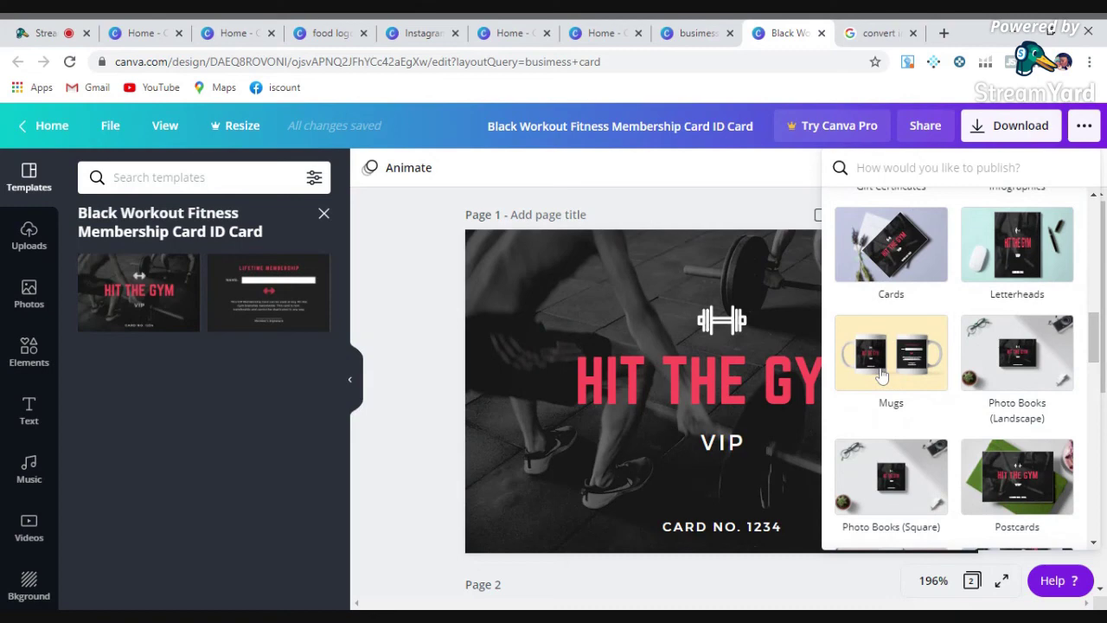
pyautogui.moveTo(1095, 355); pyautogui.dragTo(1101, 432)
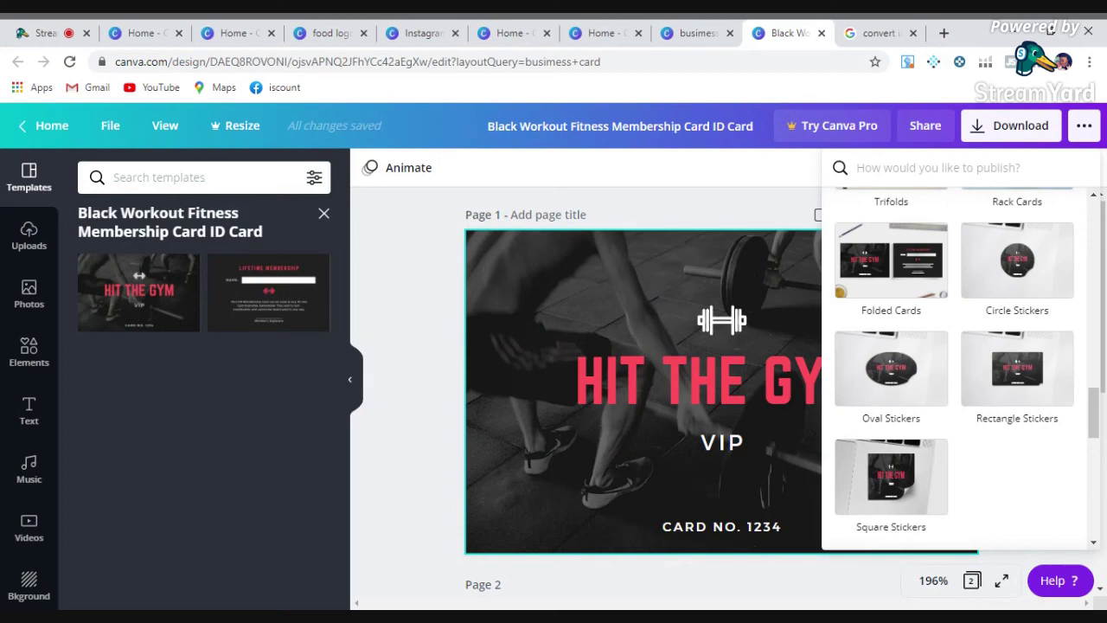
# Step: Search elements for 'restaurant' and add the plate icon to the gym card
pyautogui.click(723, 327)
pyautogui.click(845, 285)
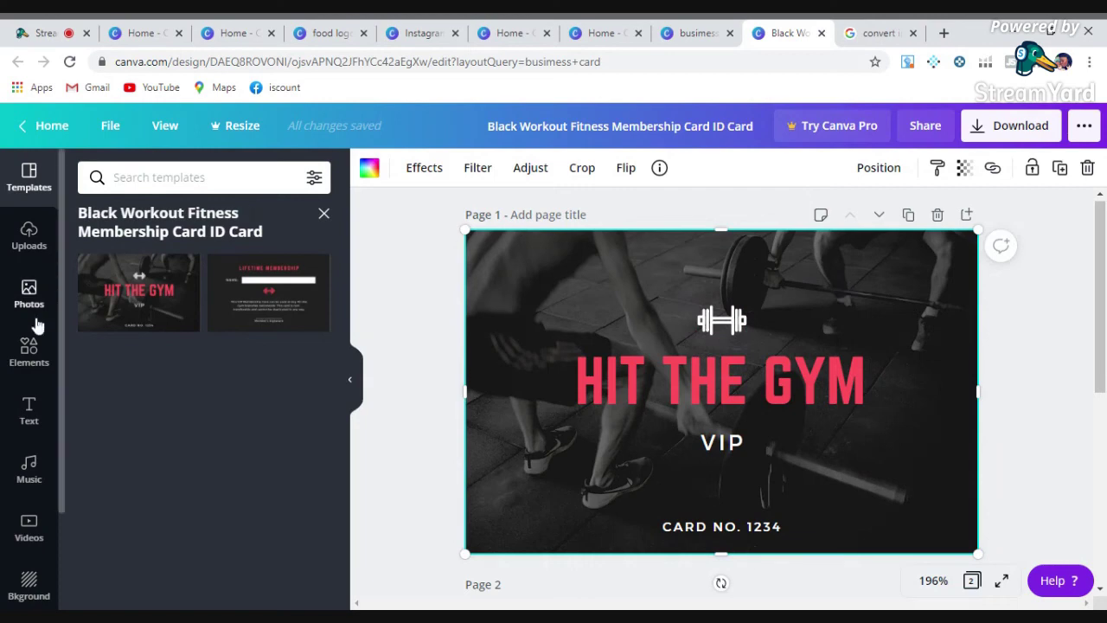
pyautogui.click(28, 350)
pyautogui.click(203, 178)
pyautogui.write('restaurant')
pyautogui.press('Return')
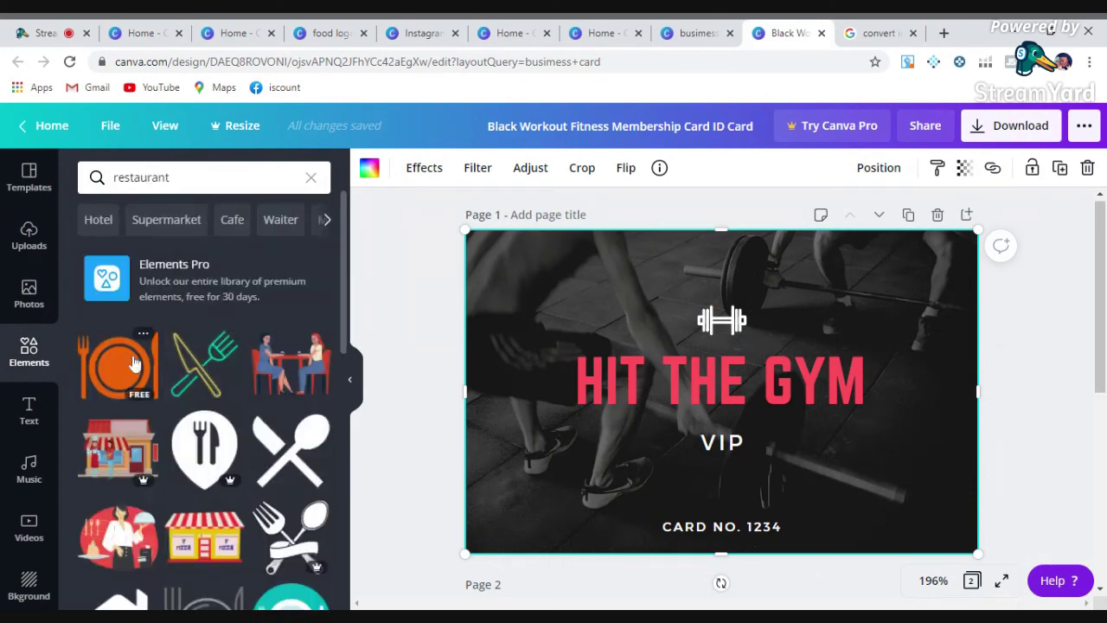
pyautogui.scroll(-3, 346, 370)
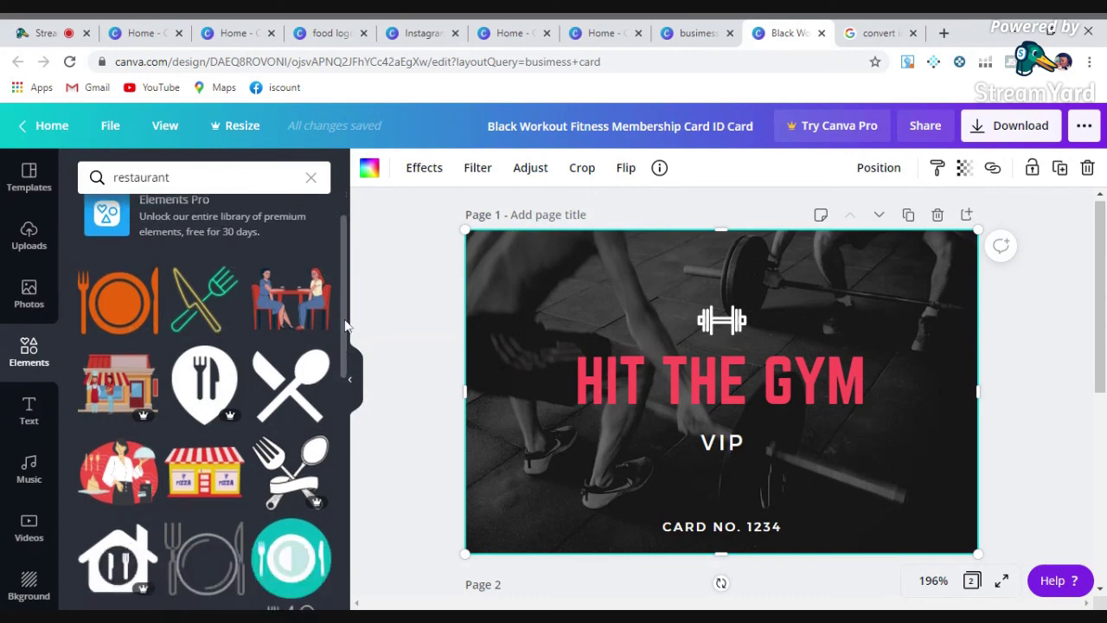
pyautogui.scroll(-2, 346, 370)
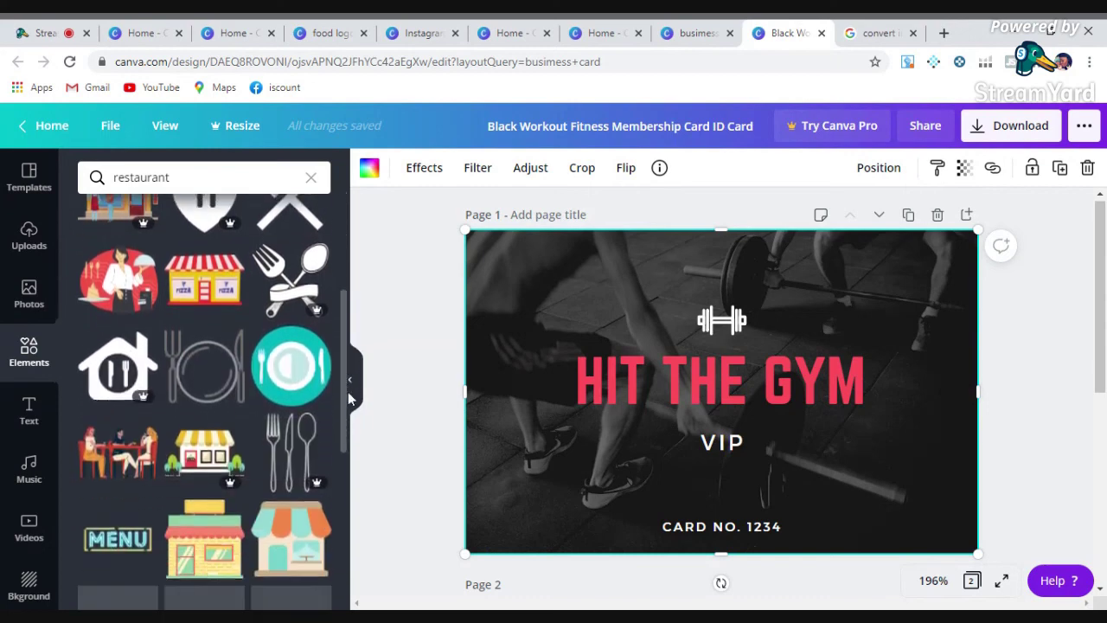
pyautogui.click(213, 345)
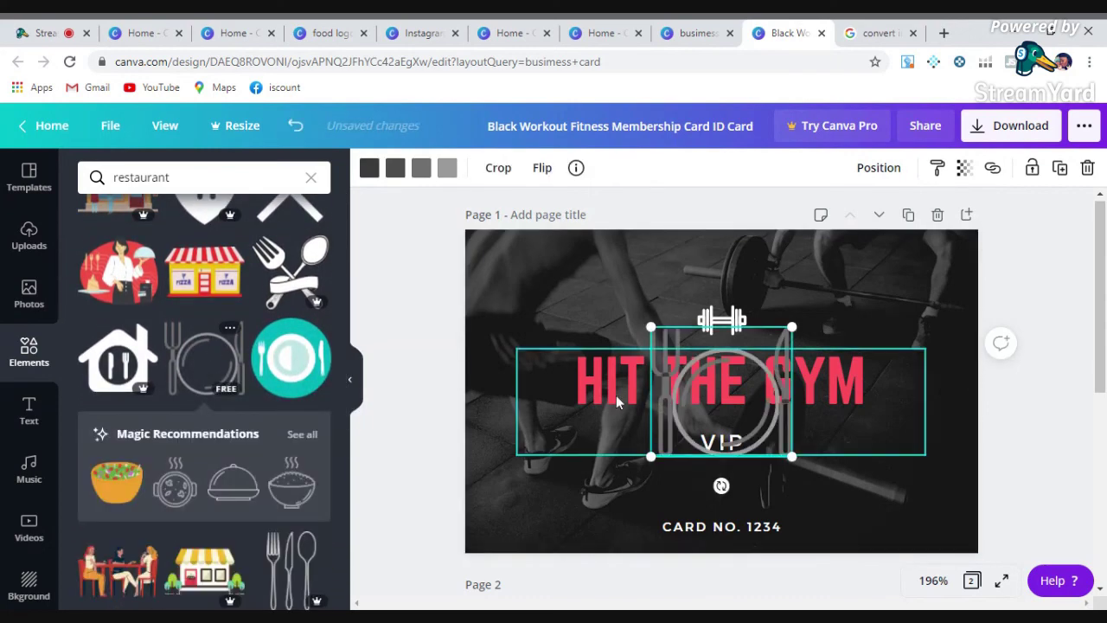
# Step: Re-place the plate icon at the card centre and delete the background gym photo
pyautogui.press('Delete')
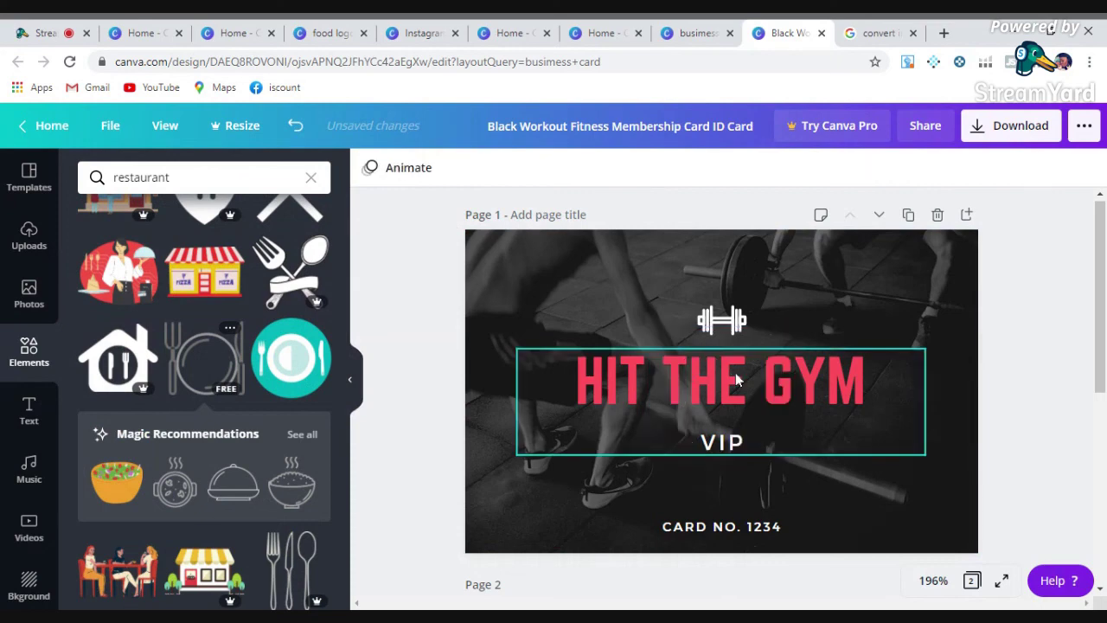
pyautogui.click(584, 250)
pyautogui.click(214, 353)
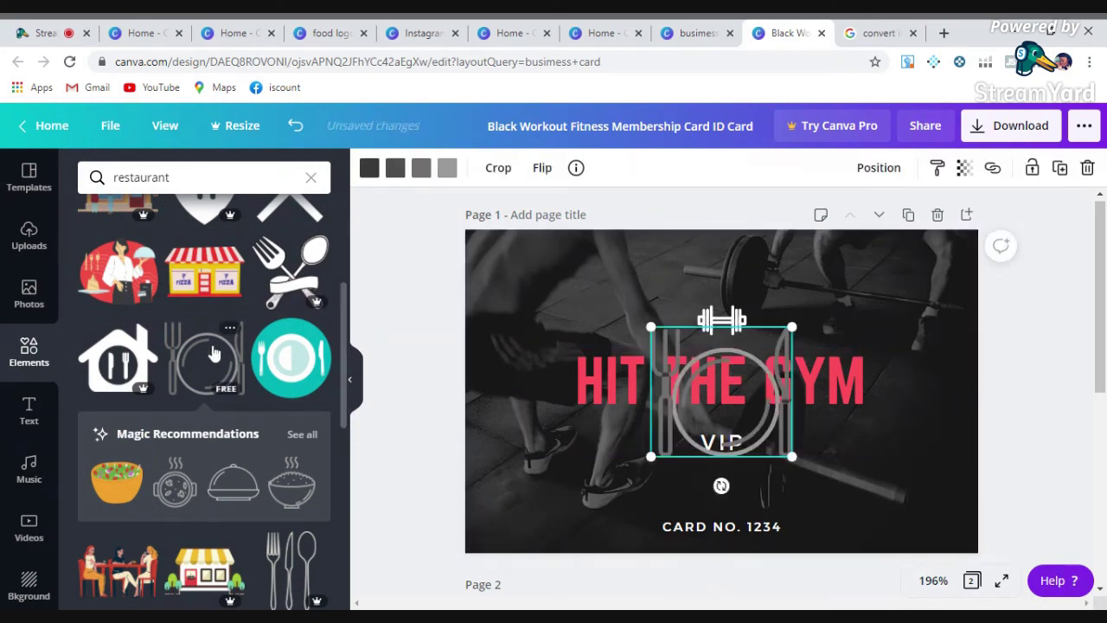
pyautogui.click(595, 320)
pyautogui.press('Delete')
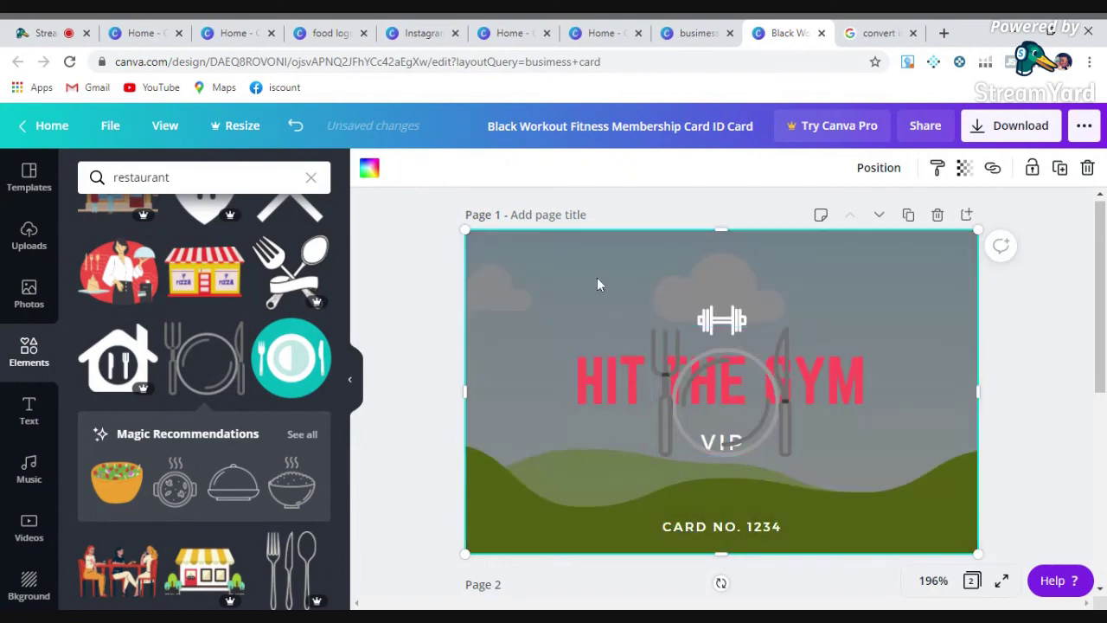
pyautogui.press('Escape')
# Step: Crop and enlarge the plate icon, then undo the crop and the background removal
pyautogui.click(696, 369)
pyautogui.doubleClick(657, 330)
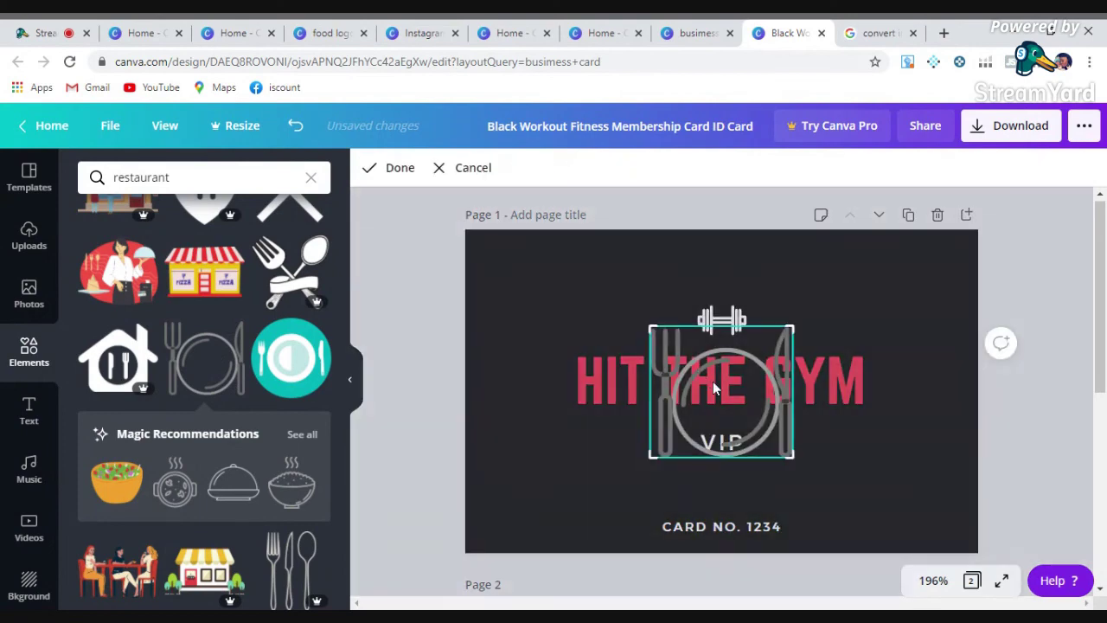
pyautogui.moveTo(650, 456); pyautogui.dragTo(498, 495)
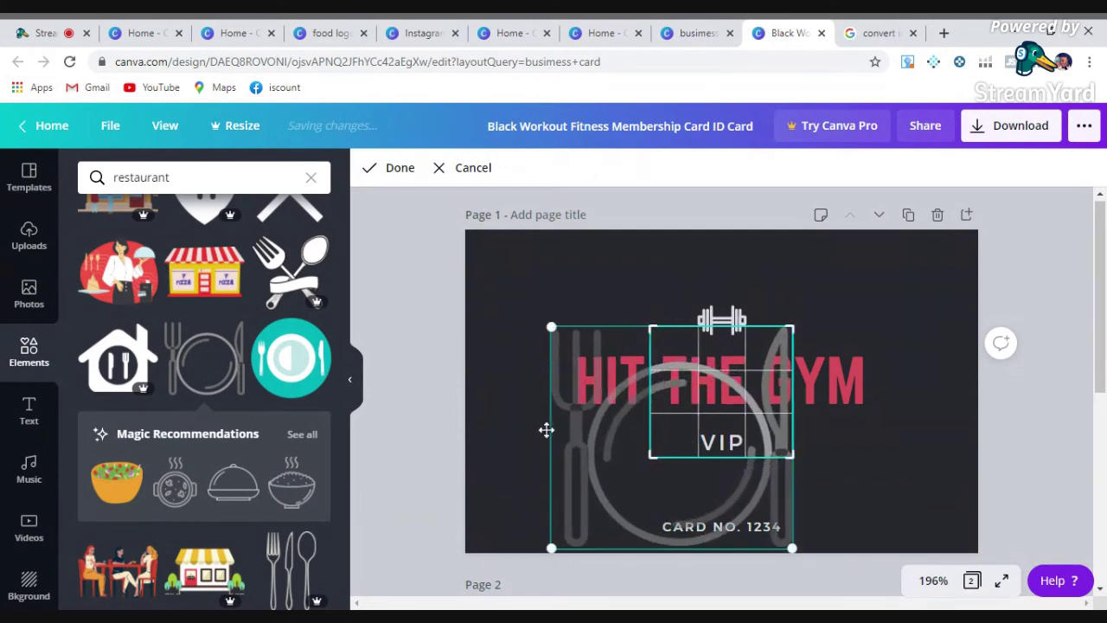
pyautogui.moveTo(601, 443); pyautogui.dragTo(531, 336)
pyautogui.moveTo(566, 304); pyautogui.dragTo(599, 318)
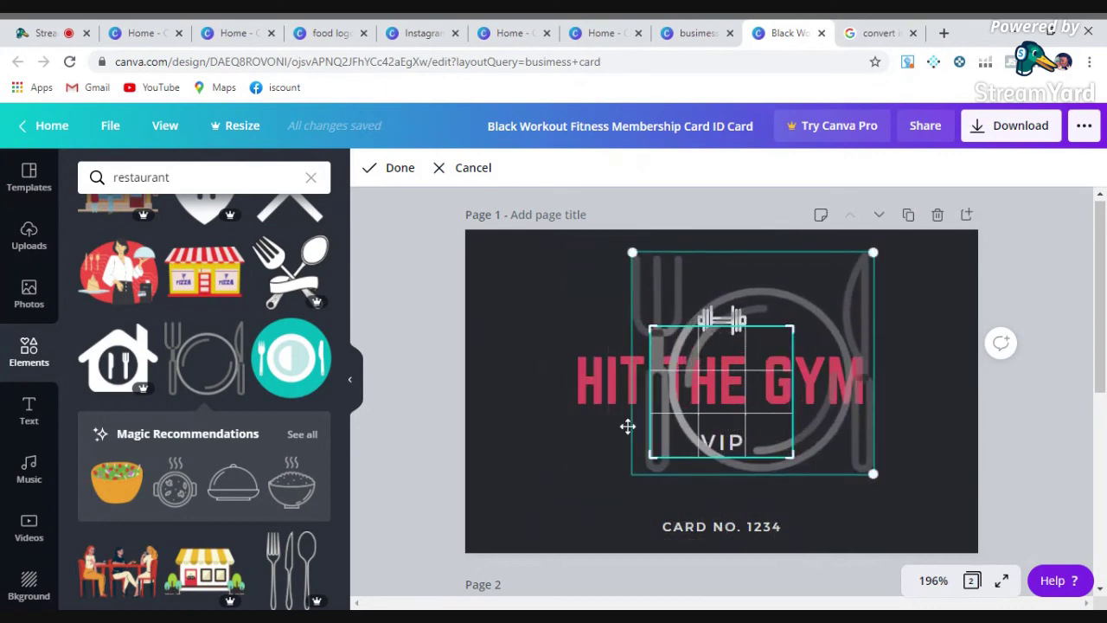
pyautogui.moveTo(626, 476); pyautogui.dragTo(522, 499)
pyautogui.moveTo(794, 491); pyautogui.dragTo(870, 562)
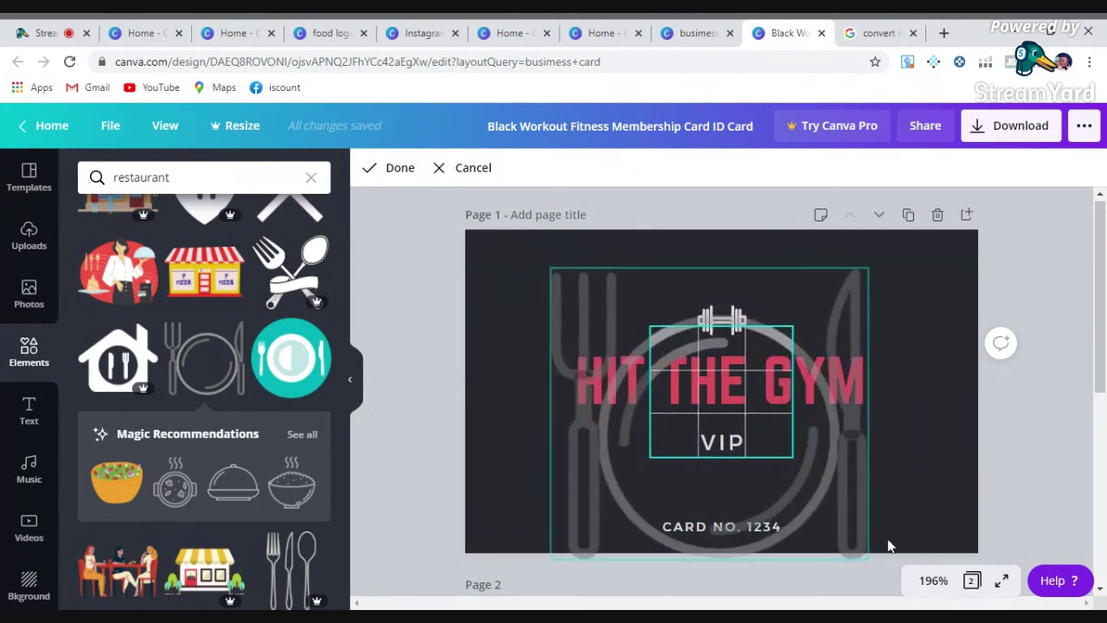
pyautogui.moveTo(853, 484); pyautogui.dragTo(851, 451)
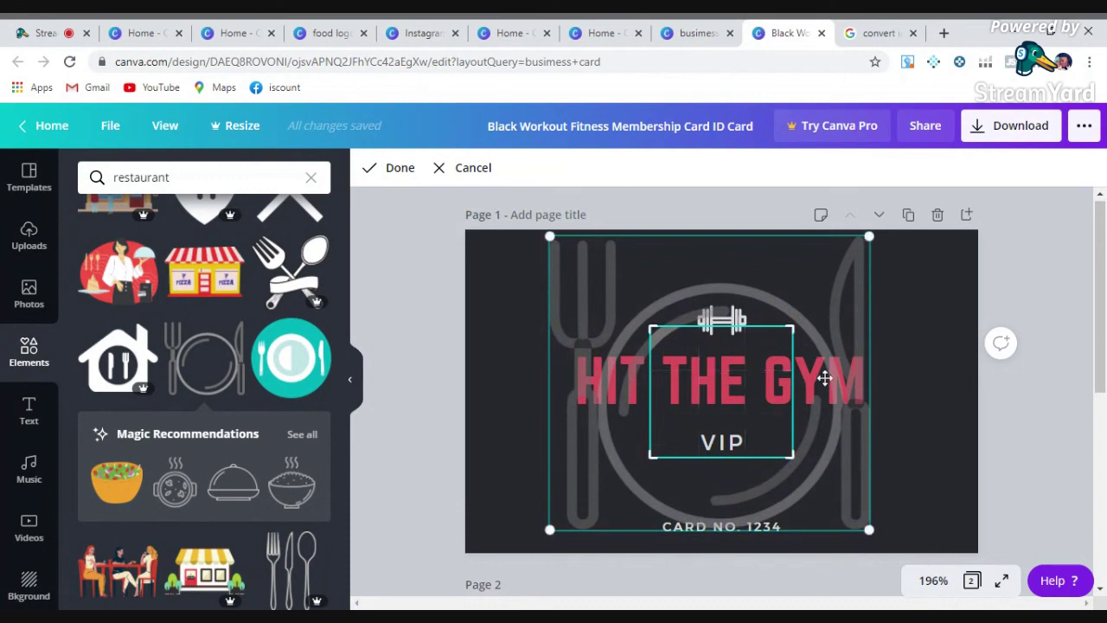
pyautogui.click(388, 168)
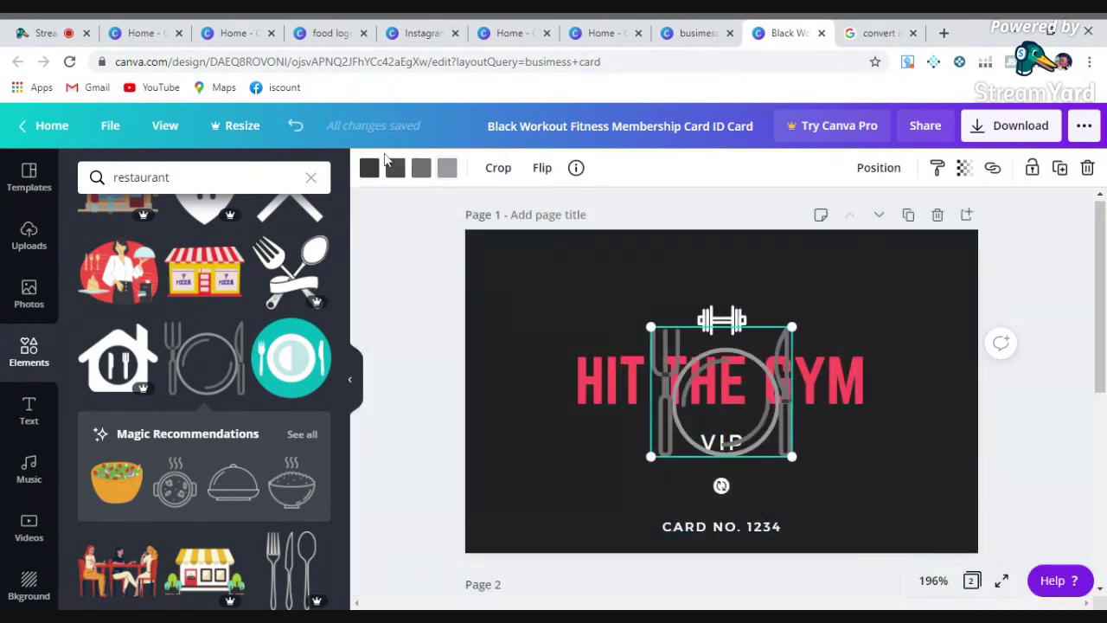
pyautogui.click(297, 130)
pyautogui.click(297, 130)
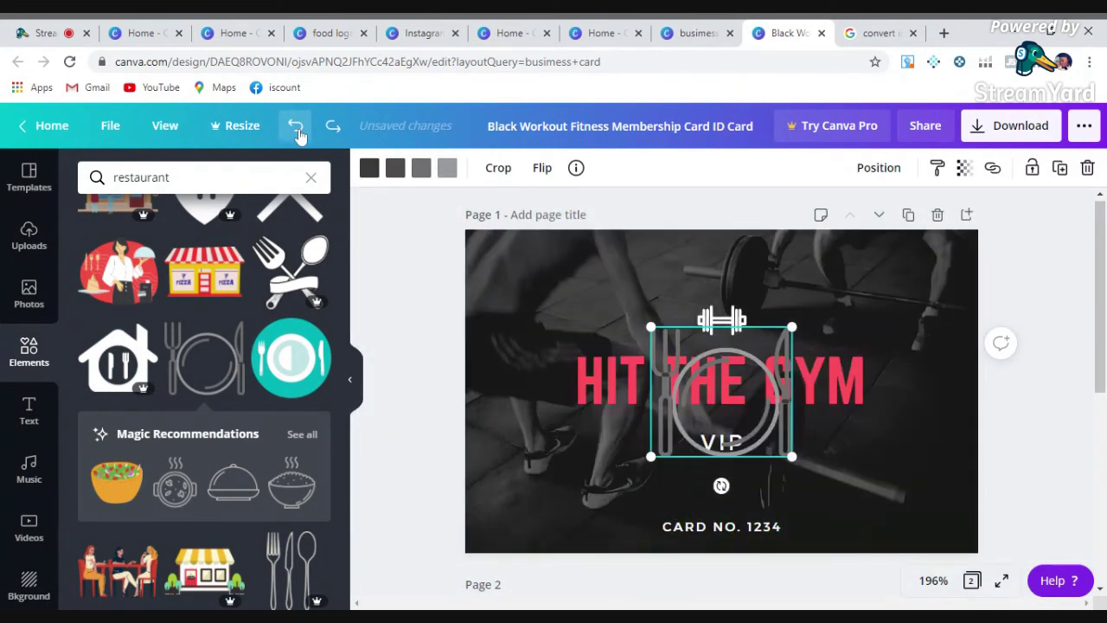
# Step: Undo the plate icon, then choose Mugs from the print options and resize the design for it
pyautogui.click(296, 130)
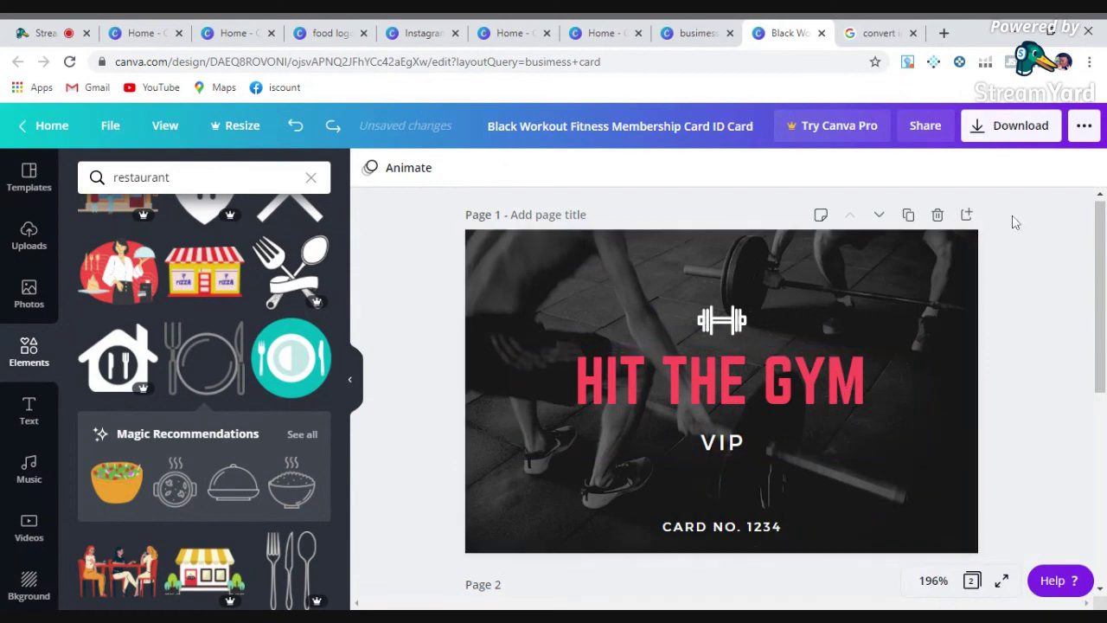
pyautogui.click(1085, 127)
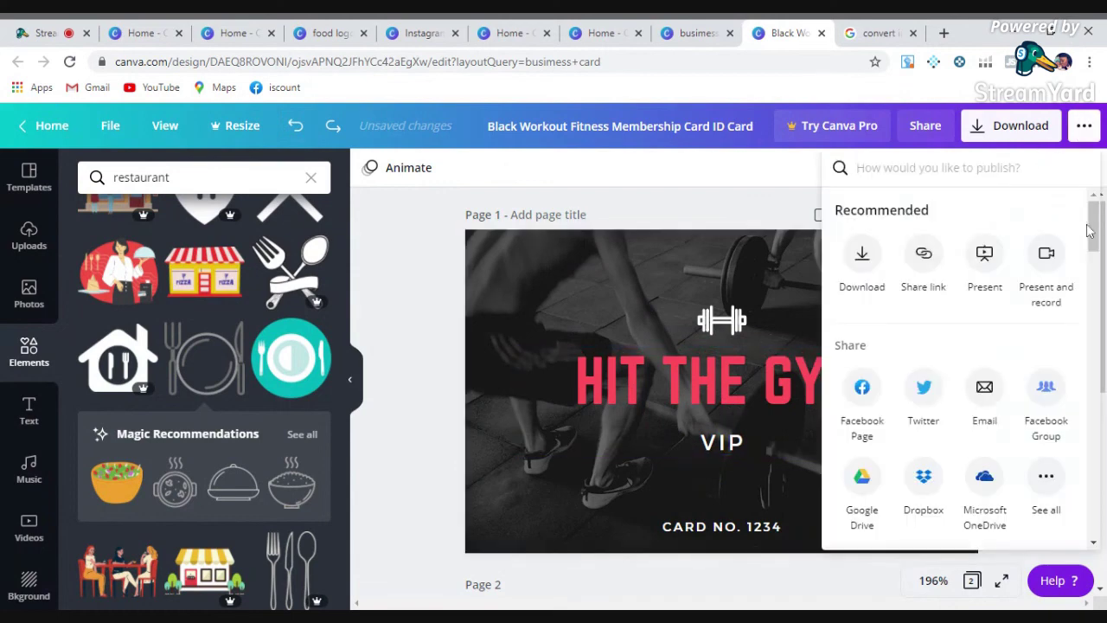
pyautogui.moveTo(1093, 235); pyautogui.dragTo(1097, 429)
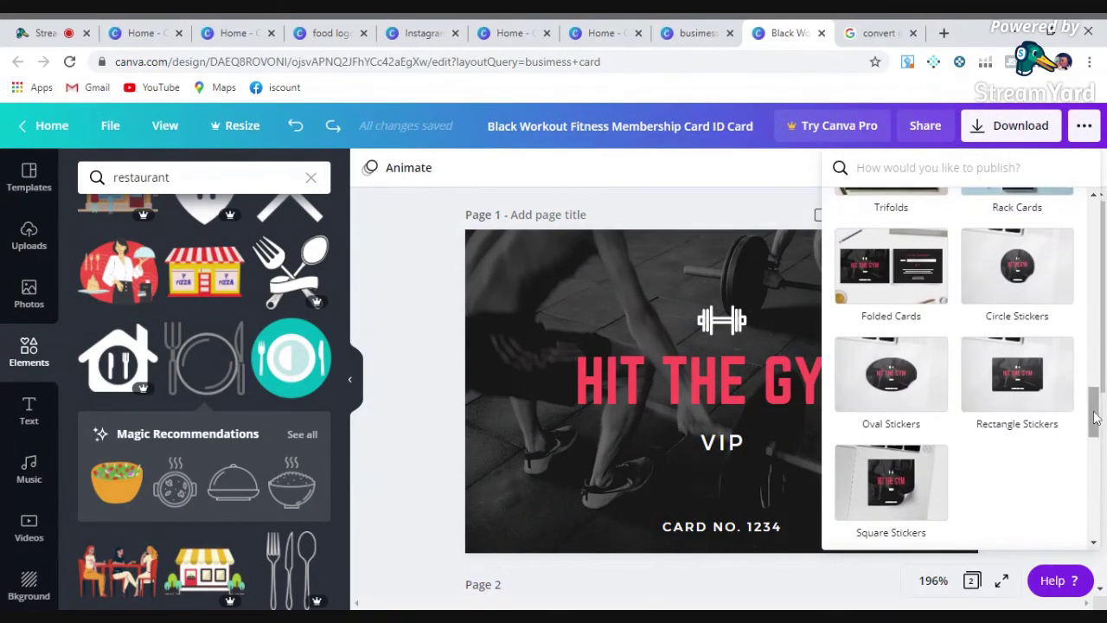
pyautogui.moveTo(1097, 412); pyautogui.dragTo(1093, 343)
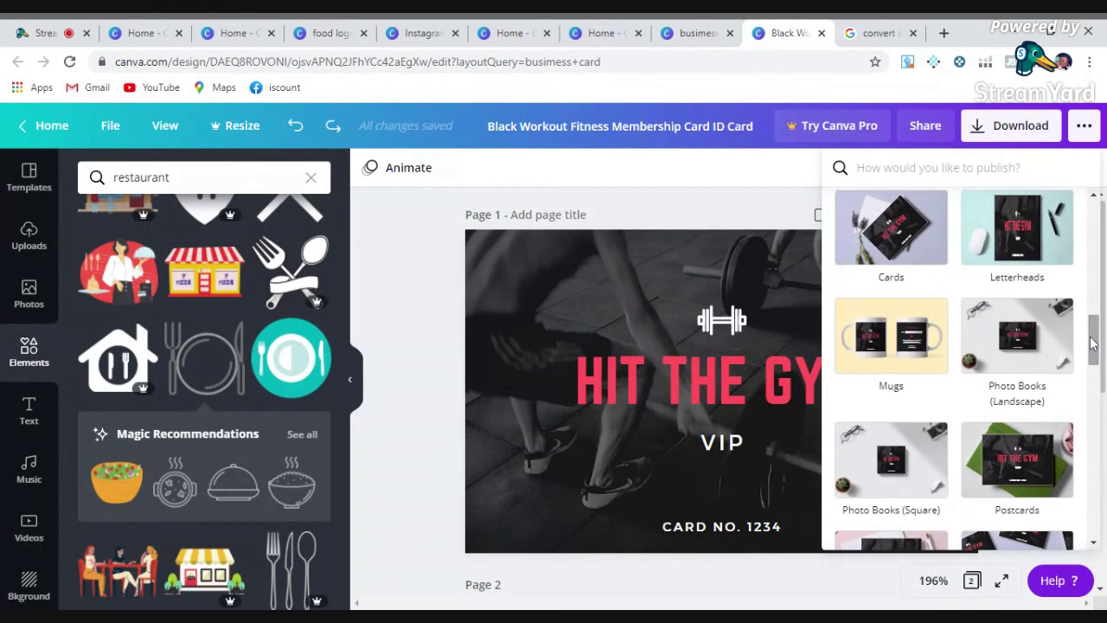
pyautogui.click(918, 345)
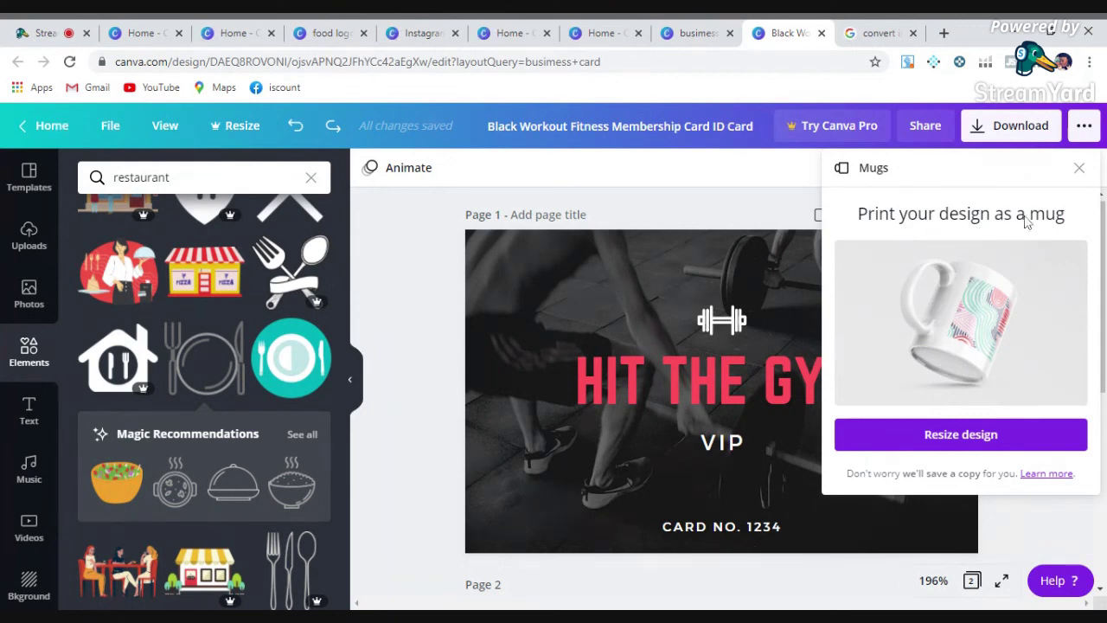
pyautogui.click(995, 437)
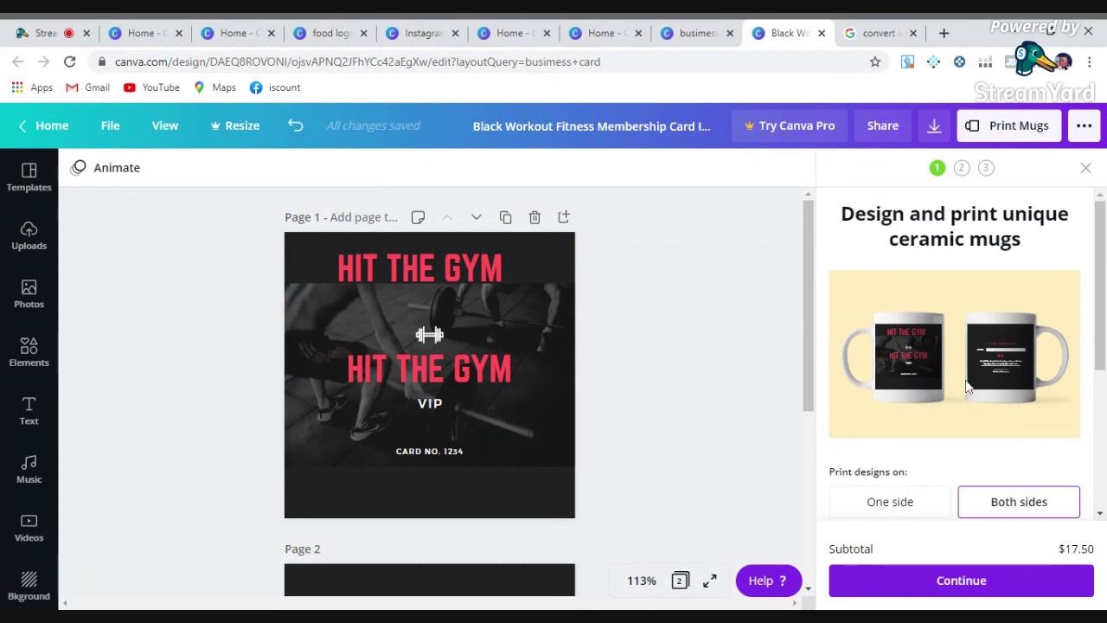
# Step: Scroll to page 2 of the mug design, try cropping the name bar, then undo back to the original card
pyautogui.moveTo(809, 298); pyautogui.dragTo(815, 459)
pyautogui.click(468, 365)
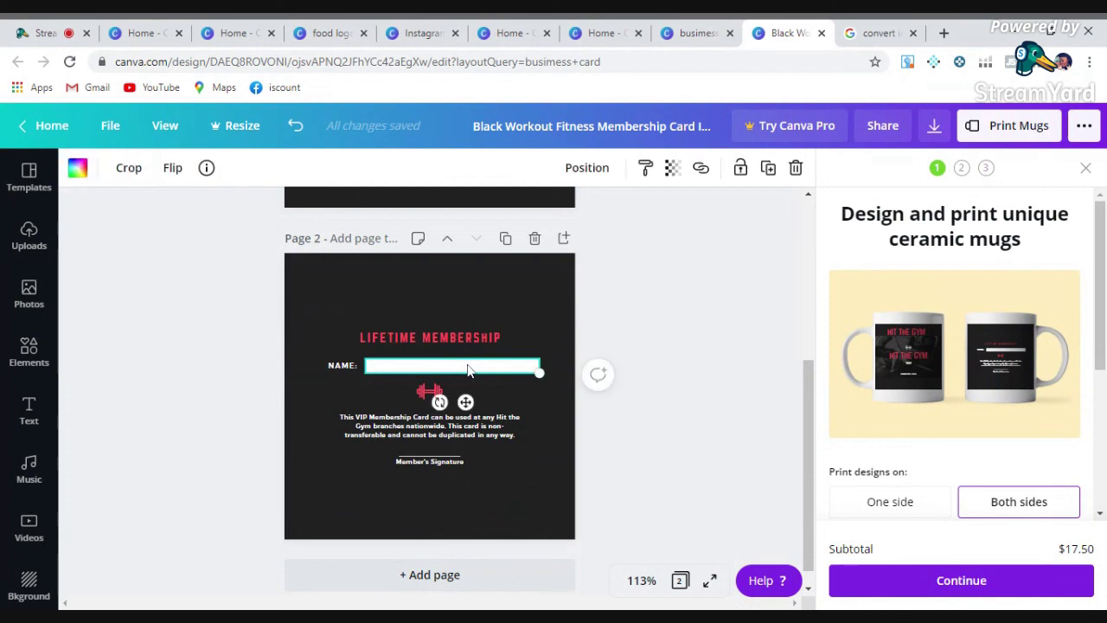
pyautogui.click(468, 365)
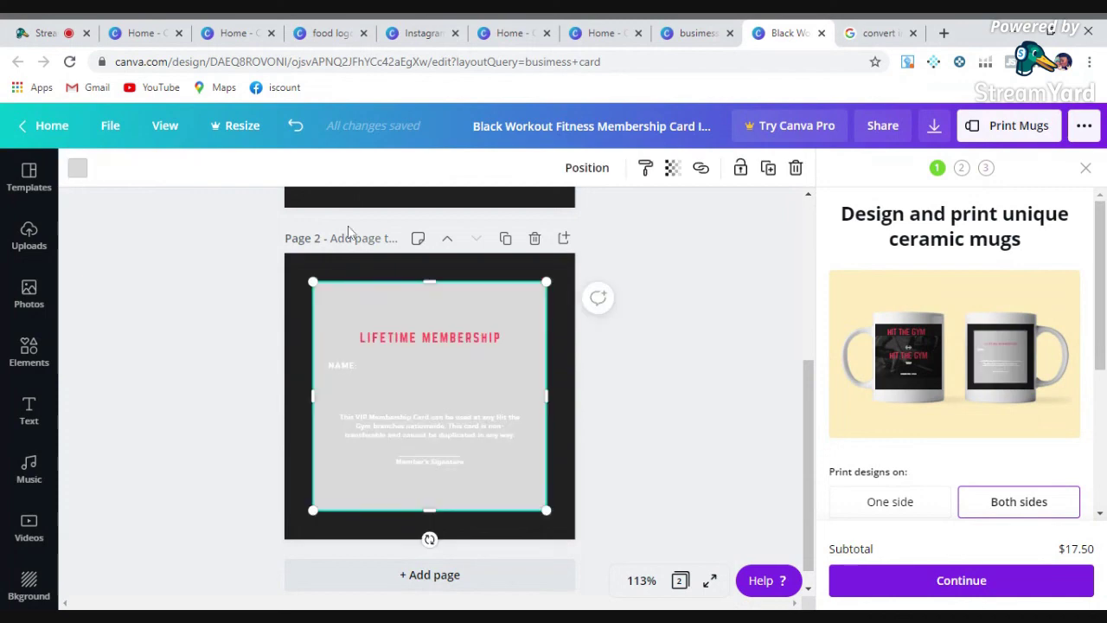
pyautogui.click(294, 127)
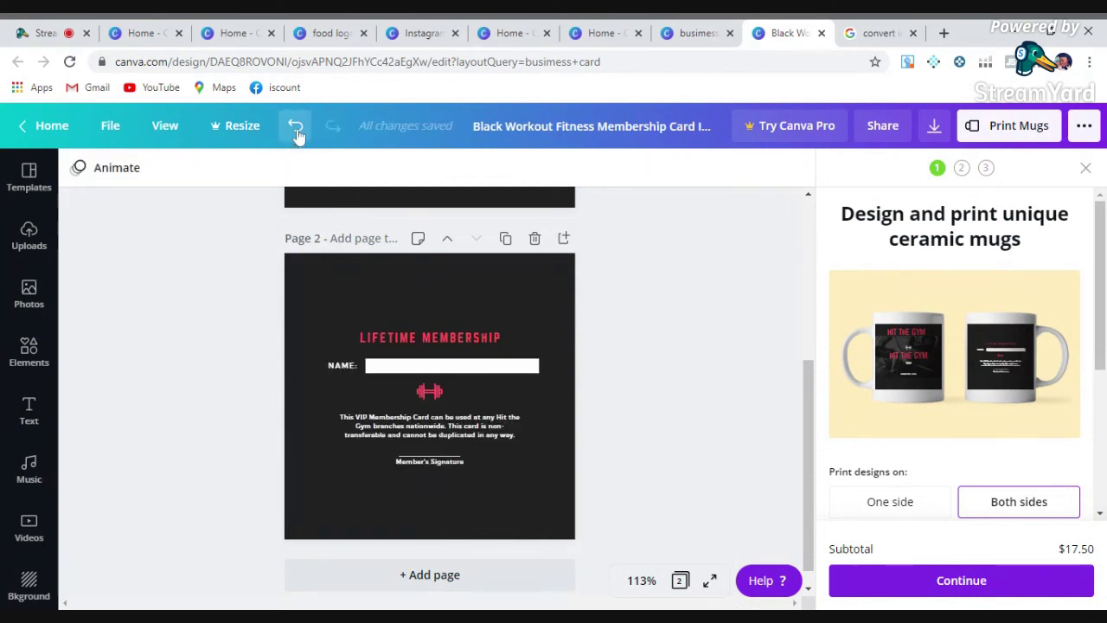
pyautogui.doubleClick(477, 368)
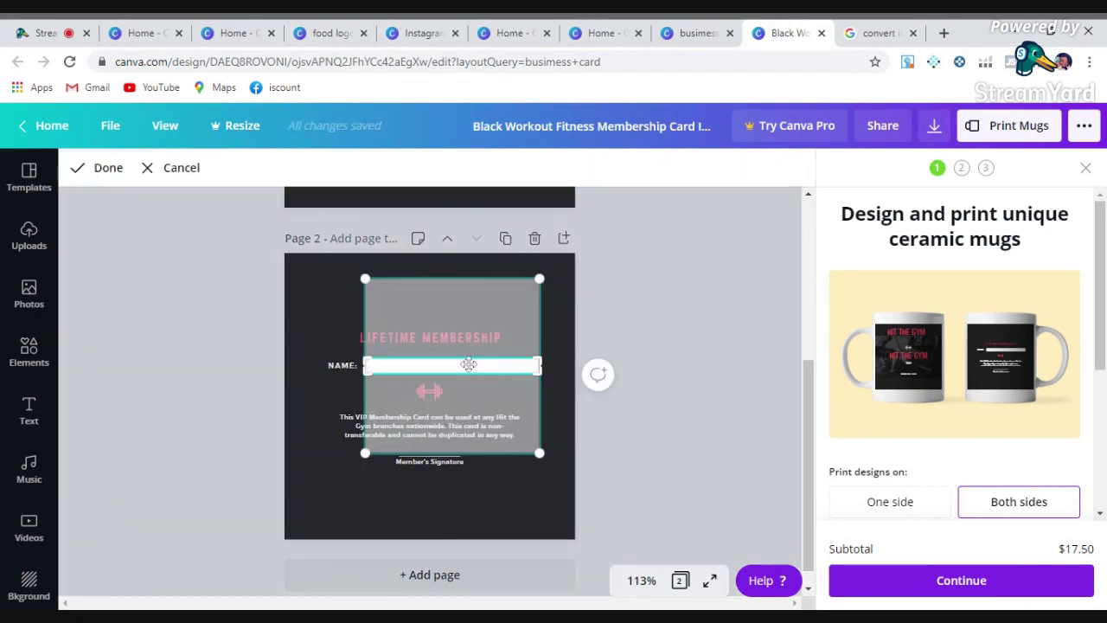
pyautogui.click(474, 365)
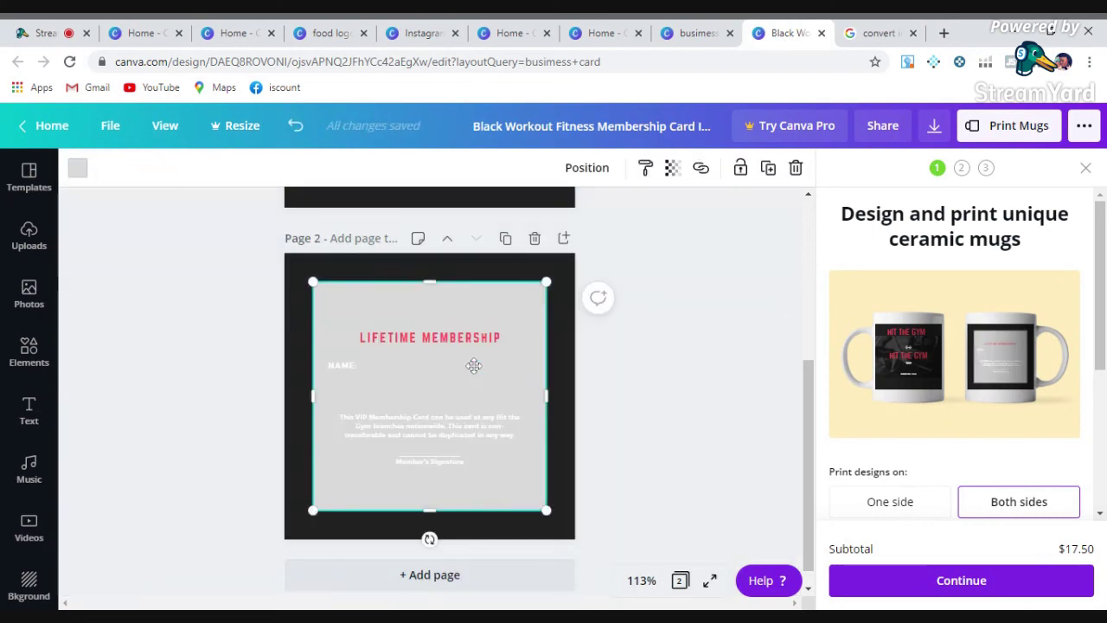
pyautogui.click(644, 408)
pyautogui.click(297, 126)
pyautogui.click(297, 126)
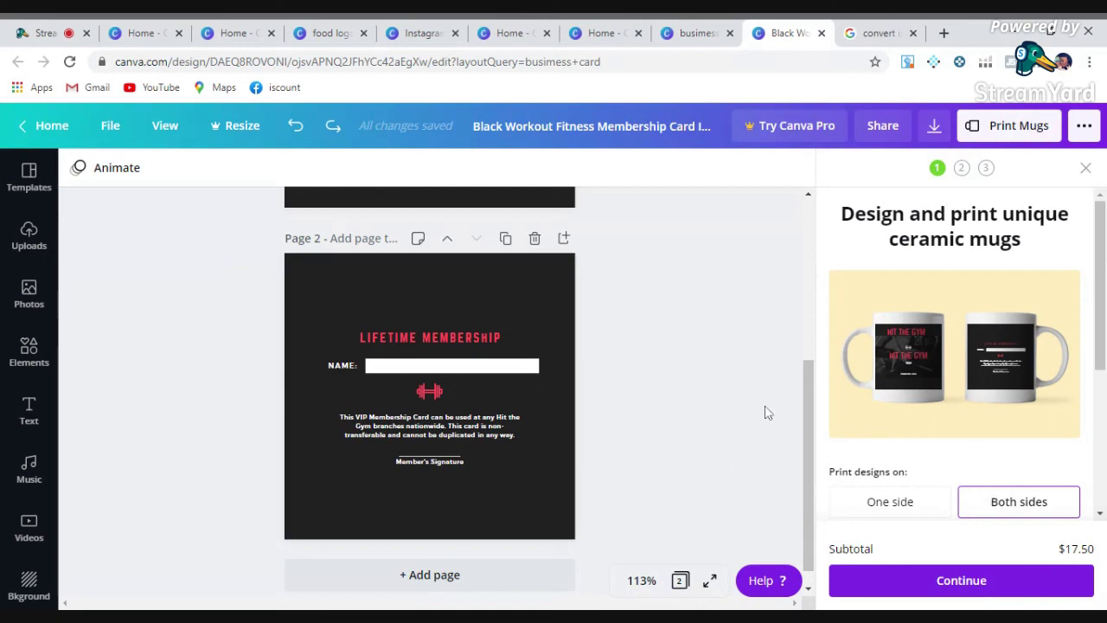
# Step: Switch printing to one side and back to both sides, then try printing only Page 1
pyautogui.moveTo(803, 417)
pyautogui.mouseDown()
pyautogui.moveTo(803, 293)
pyautogui.moveTo(803, 419)
pyautogui.mouseUp()
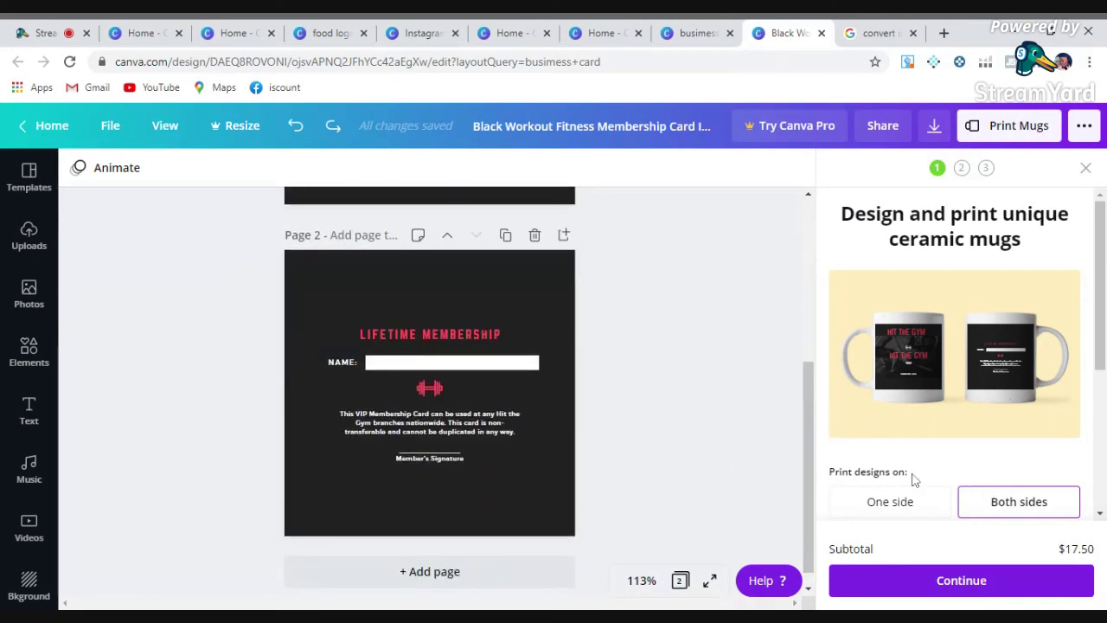
pyautogui.click(904, 504)
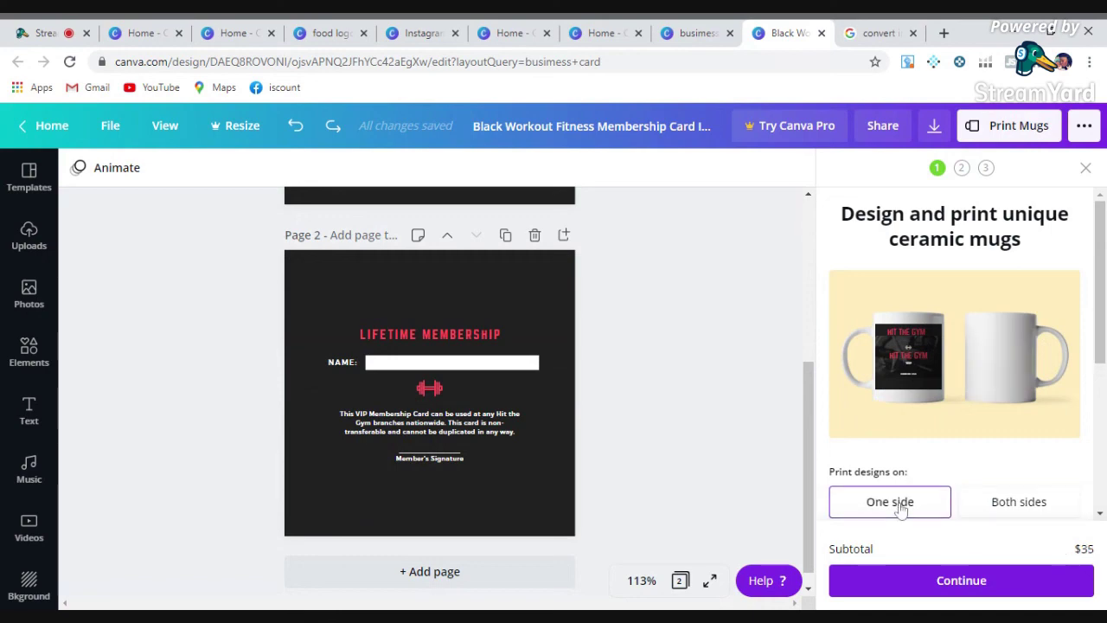
pyautogui.moveTo(808, 424); pyautogui.dragTo(823, 492)
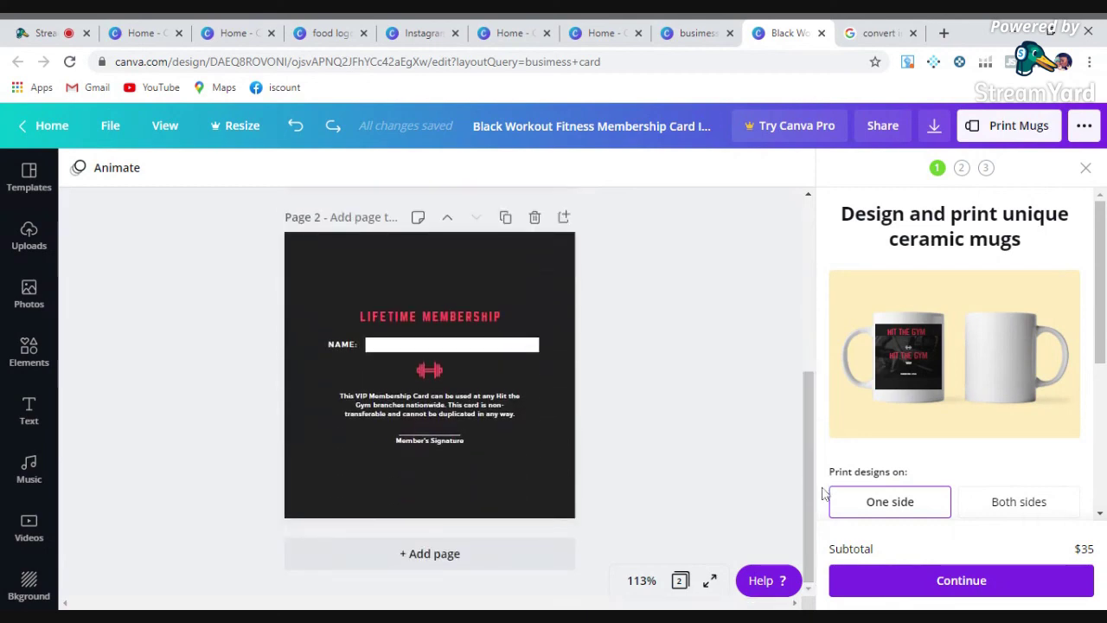
pyautogui.click(1031, 513)
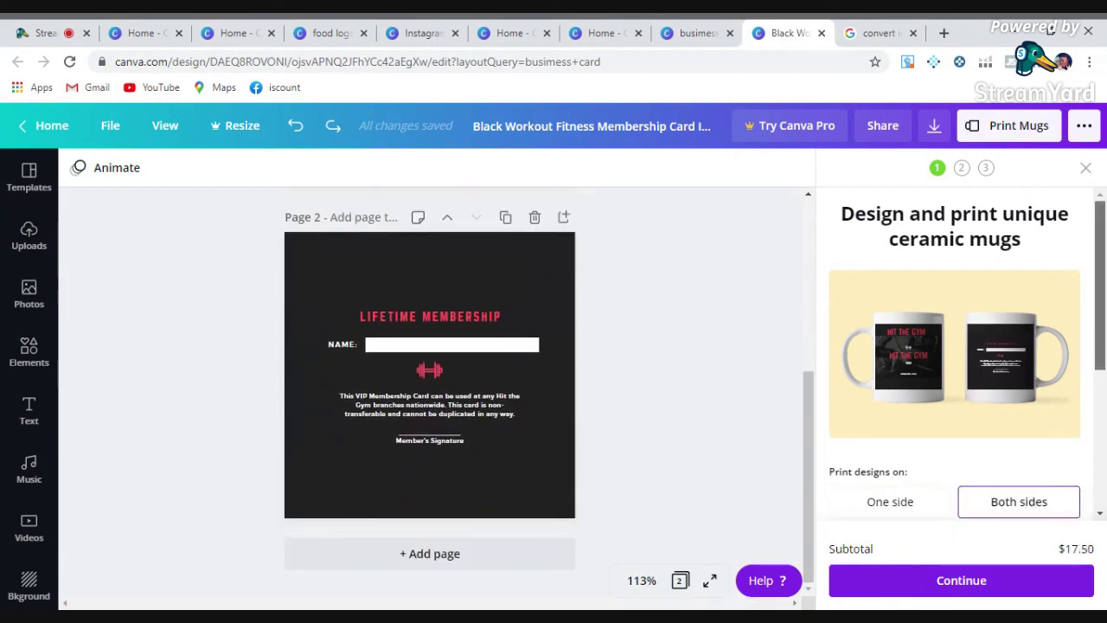
pyautogui.scroll(-3, 968, 359)
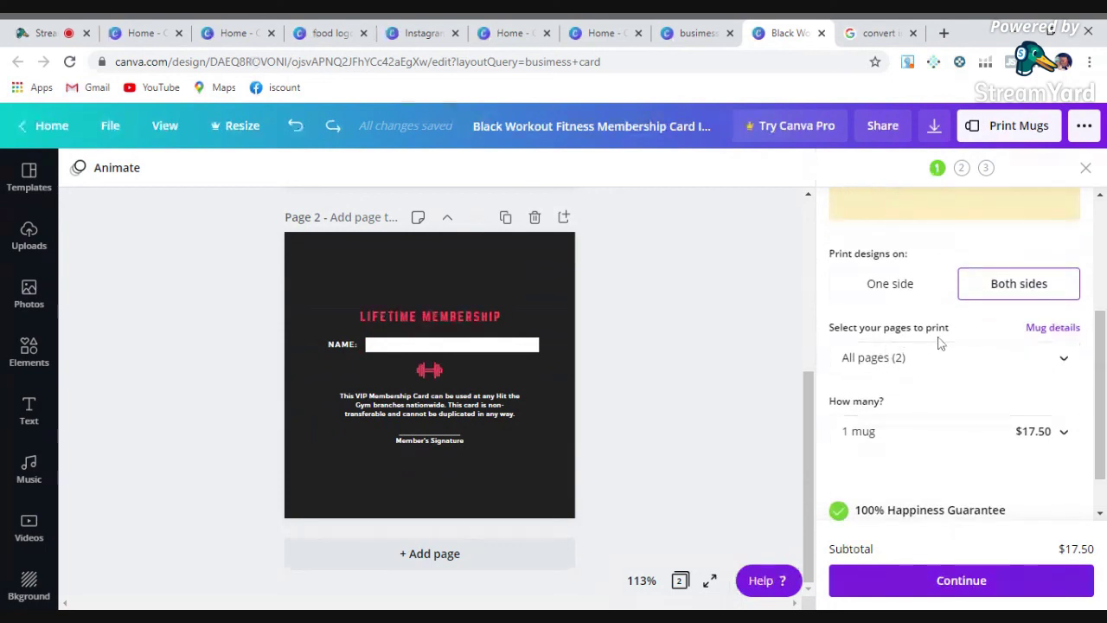
pyautogui.click(1015, 368)
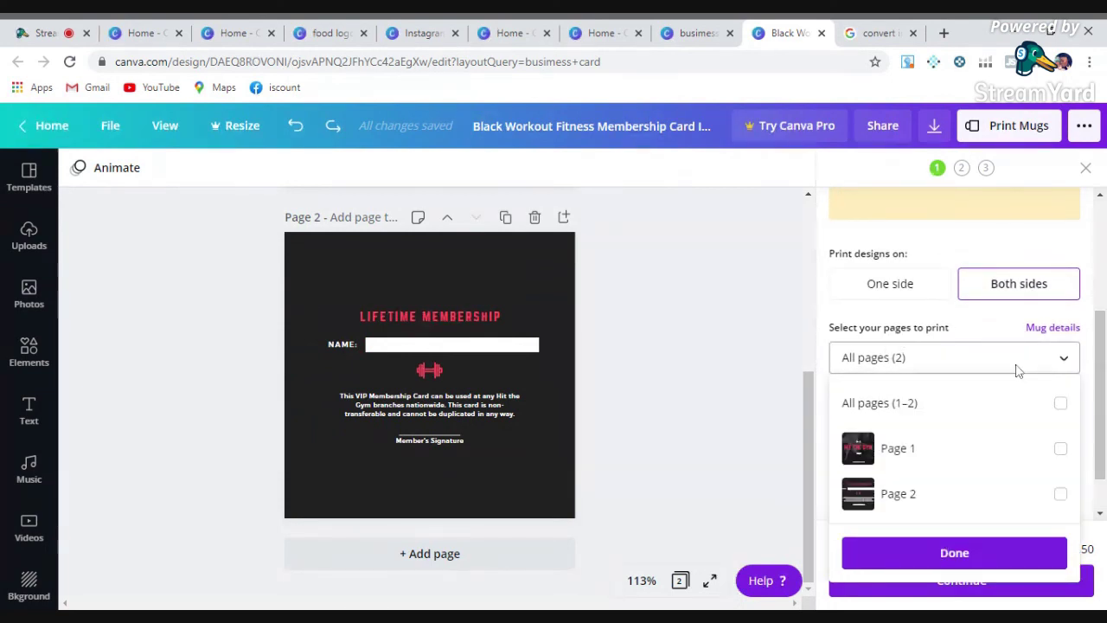
pyautogui.click(1061, 449)
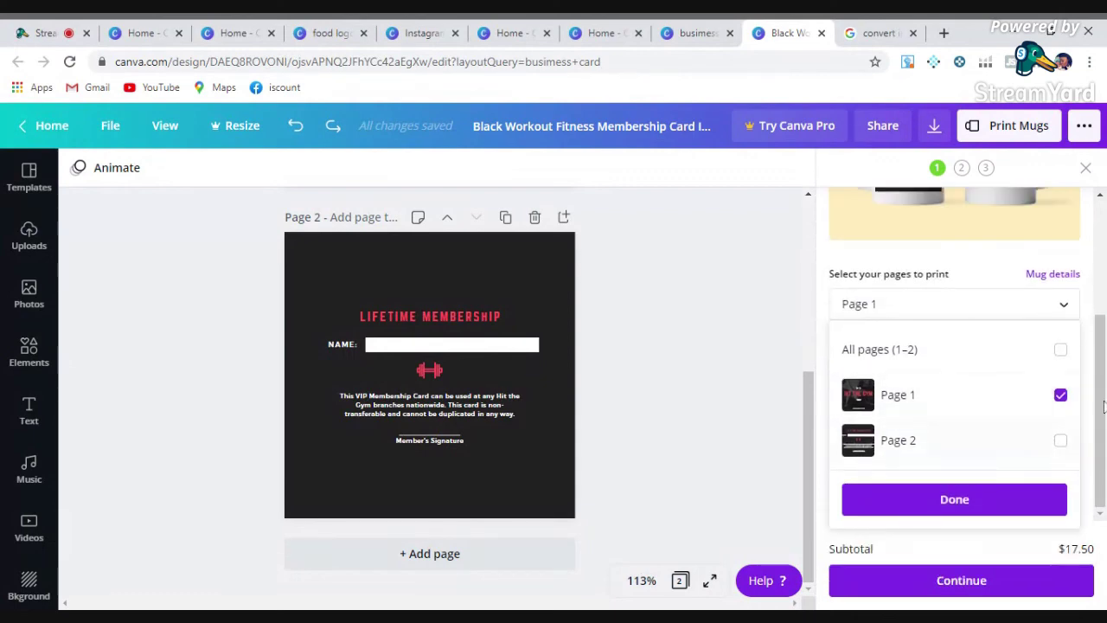
pyautogui.click(951, 496)
pyautogui.scroll(2, 951, 346)
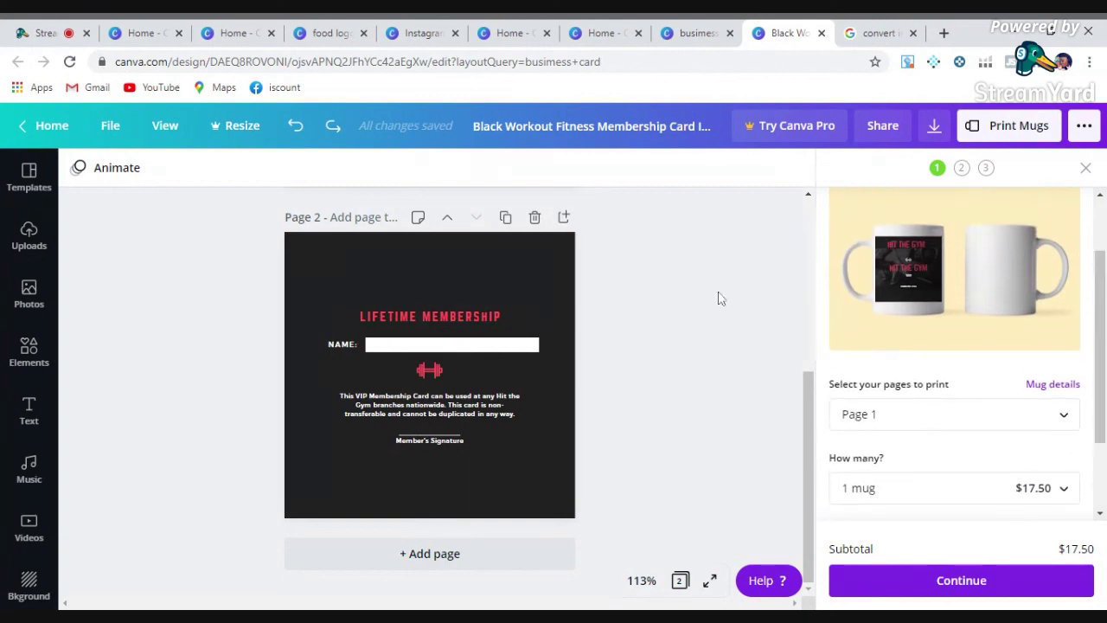
# Step: Tick Page 2 so all pages are selected for the mug print and confirm with Done
pyautogui.moveTo(807, 414)
pyautogui.mouseDown()
pyautogui.moveTo(810, 300)
pyautogui.moveTo(812, 421)
pyautogui.mouseUp()
pyautogui.click(1070, 425)
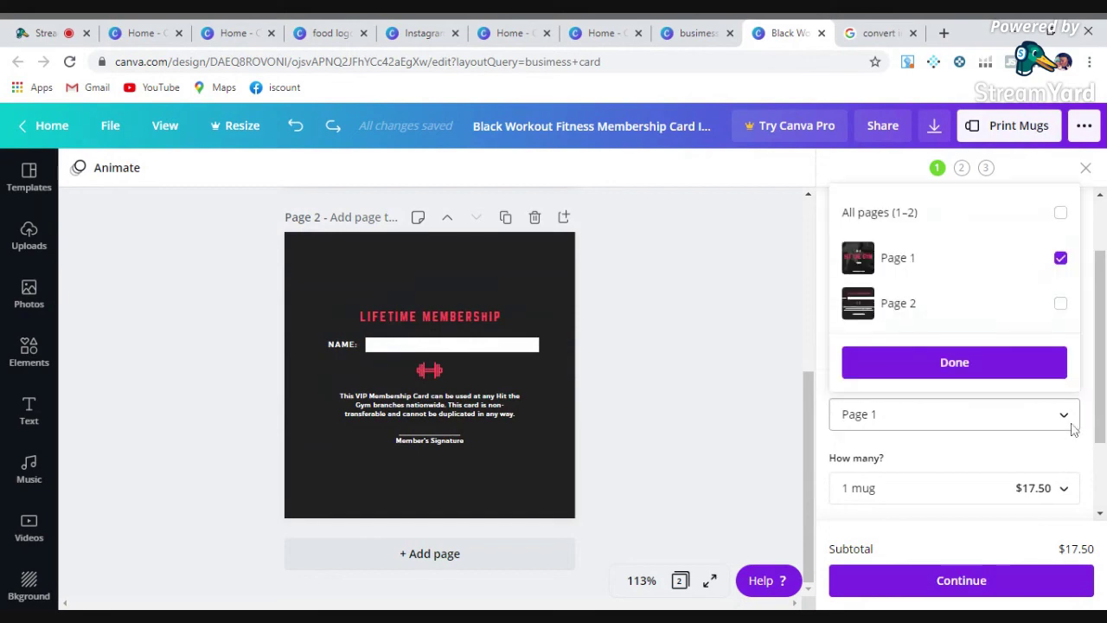
pyautogui.click(1061, 305)
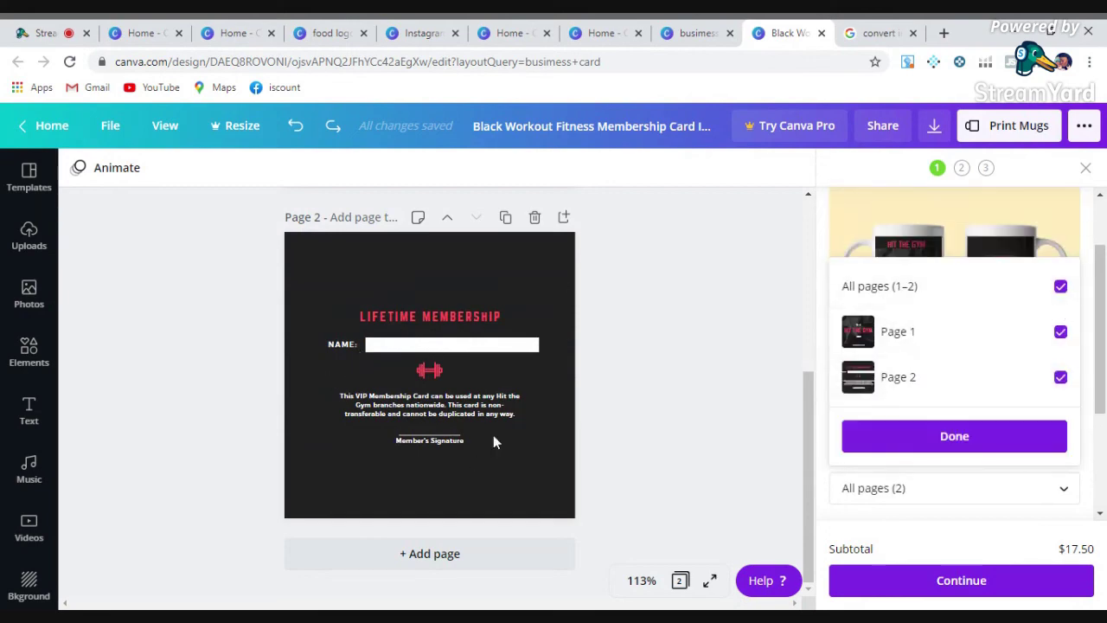
pyautogui.click(983, 438)
pyautogui.scroll(-3, 1100, 328)
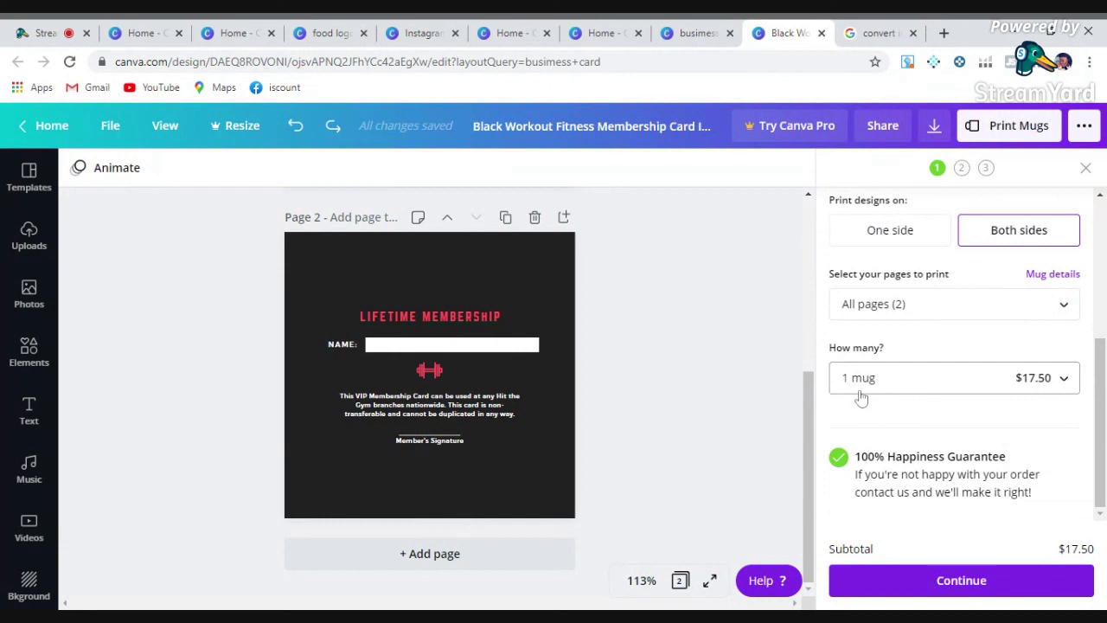
# Step: Choose 10 mugs from the quantity list, bringing the subtotal to $110
pyautogui.click(1064, 383)
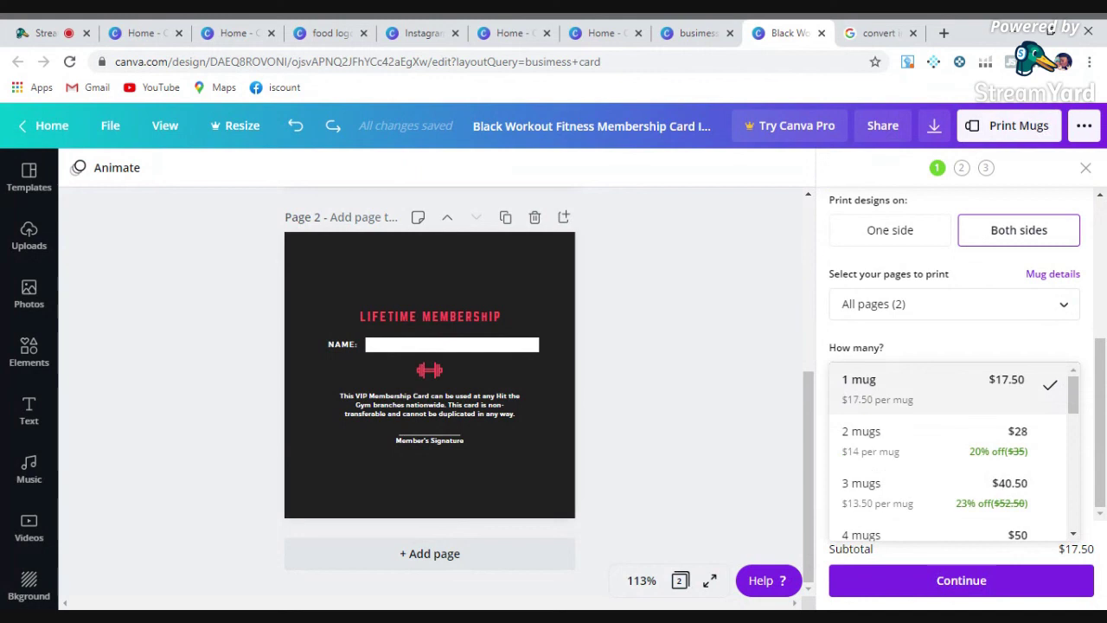
pyautogui.scroll(-1, 1077, 405)
pyautogui.moveTo(1077, 404); pyautogui.dragTo(1072, 478)
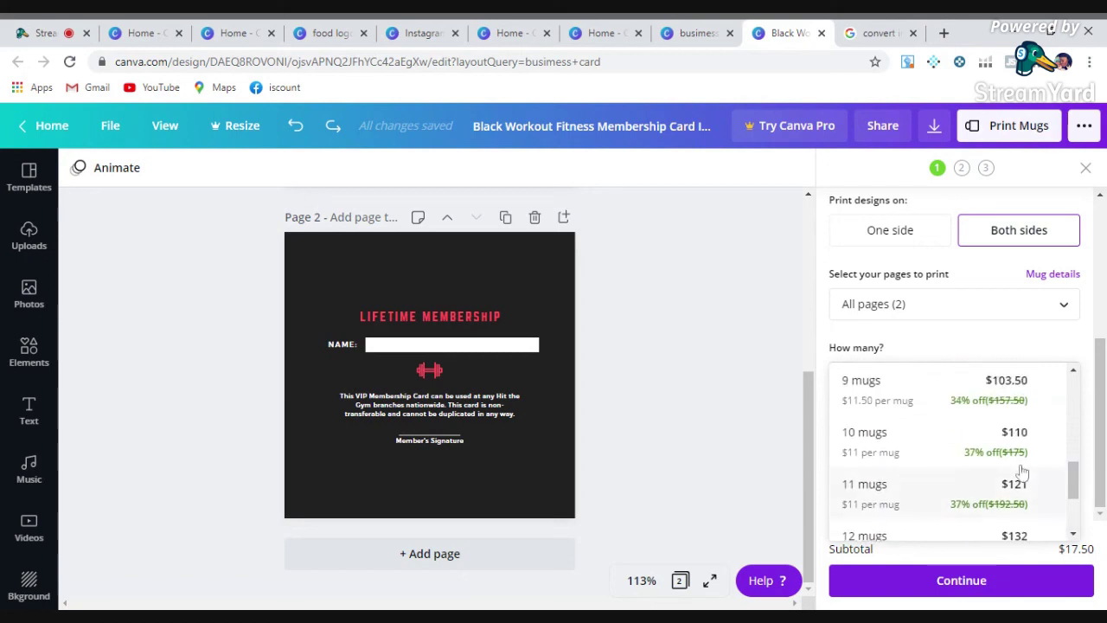
pyautogui.click(978, 459)
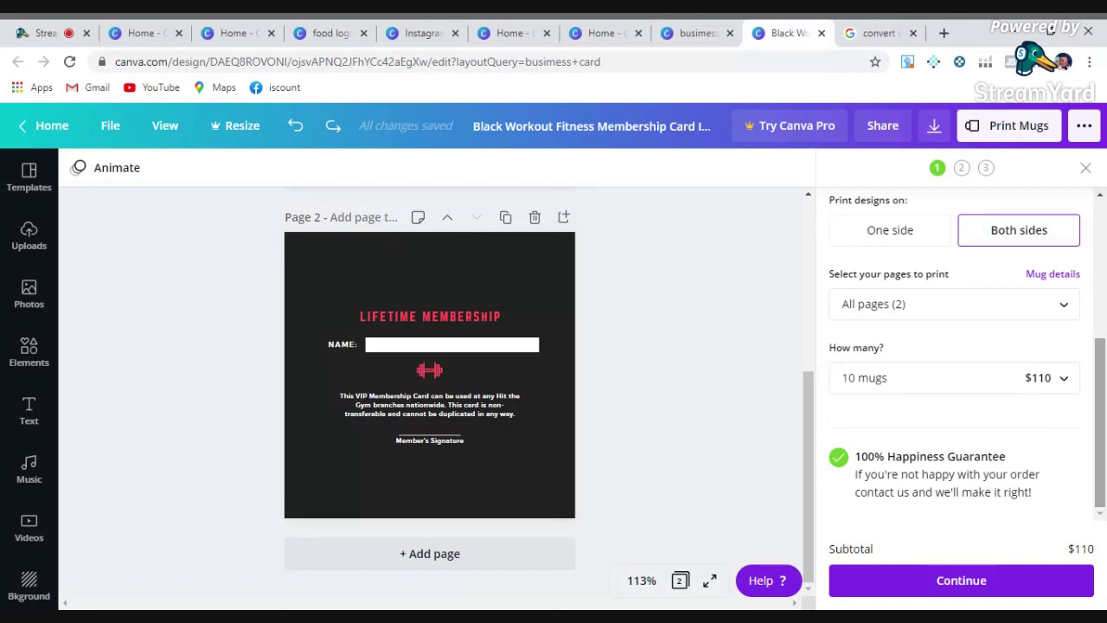
# Step: Move on from the mug quantity step to the shipping details form
pyautogui.click(965, 582)
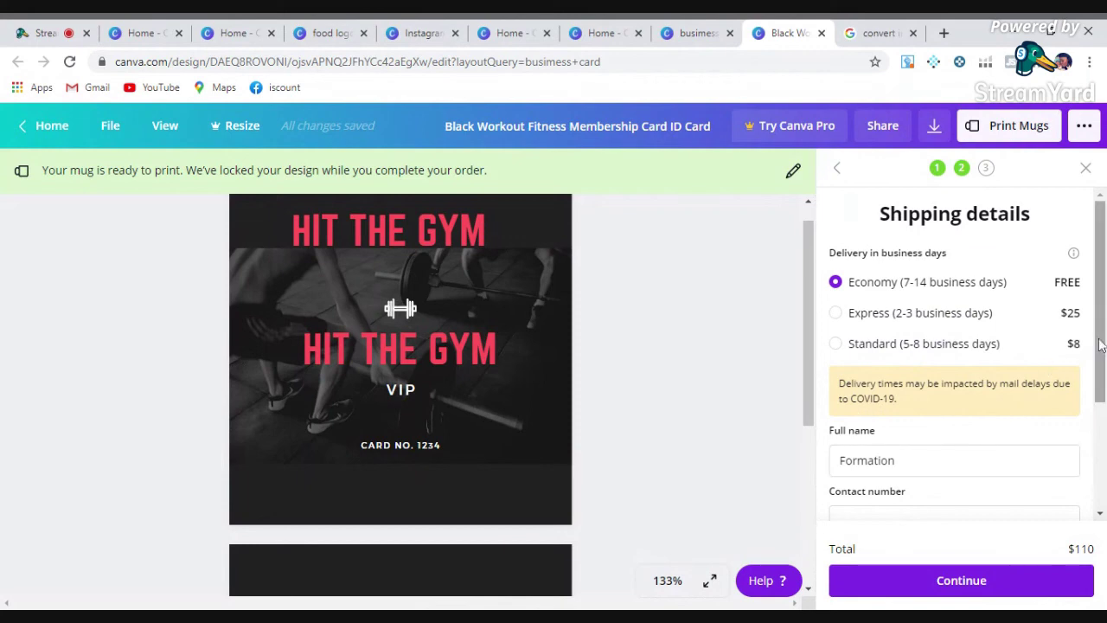
pyautogui.moveTo(1102, 344); pyautogui.dragTo(1104, 469)
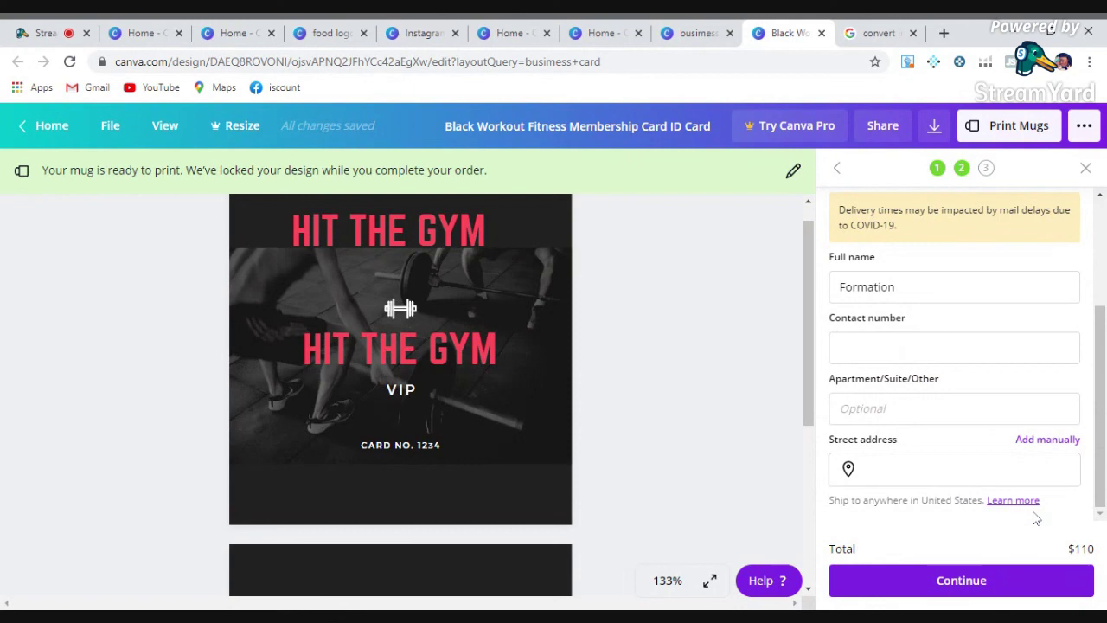
pyautogui.click(1035, 595)
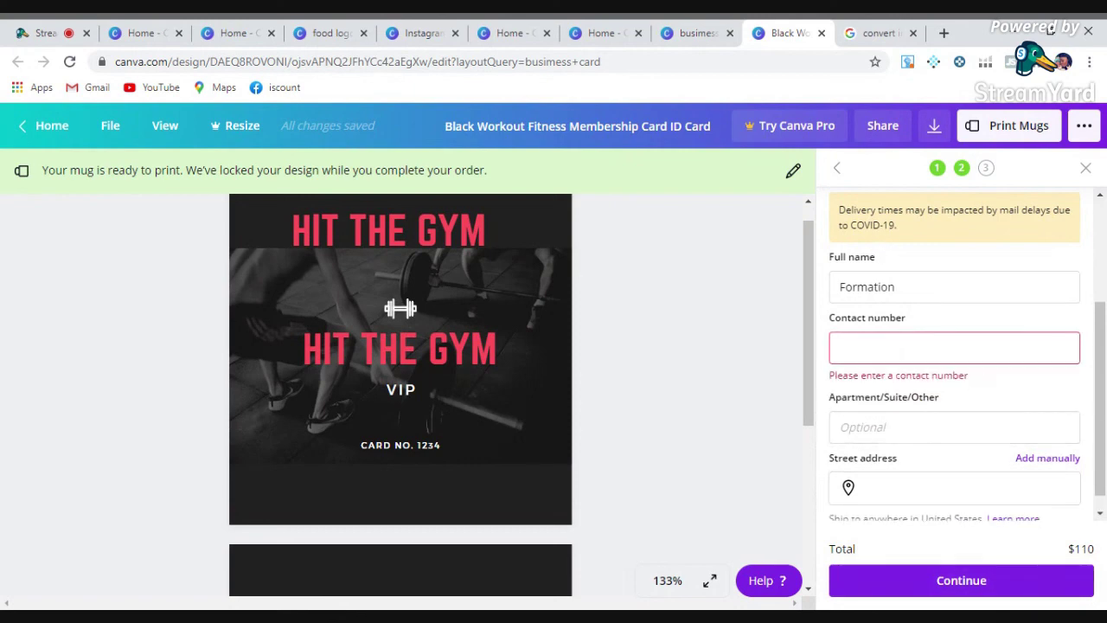
# Step: Enter the contact number, apartment number, suggested street address and delivery full name, then continue
pyautogui.click(839, 347)
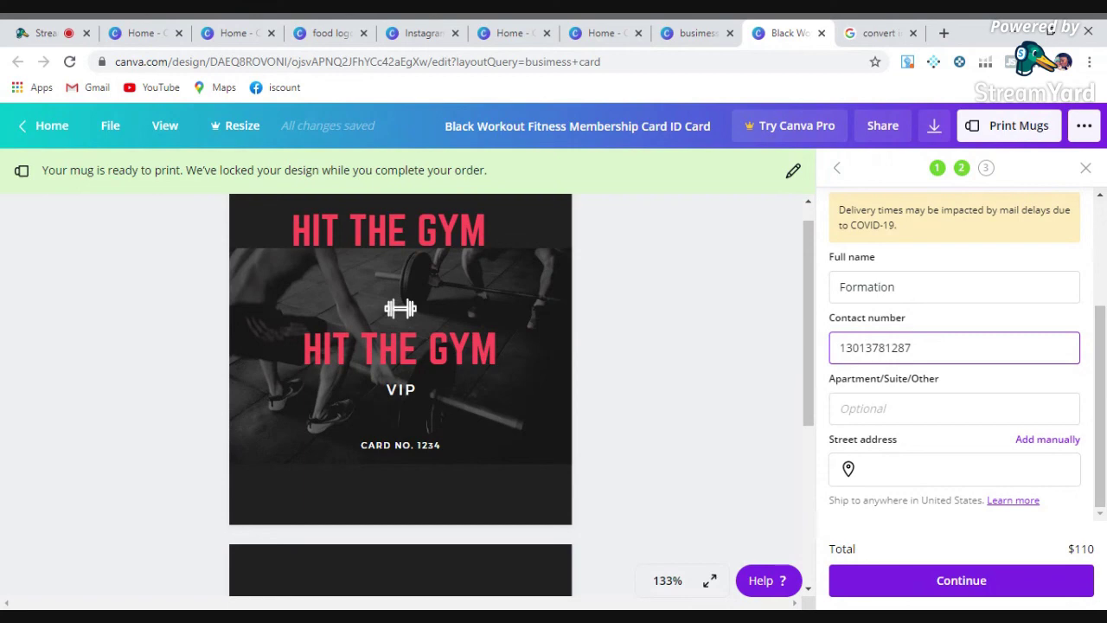
pyautogui.click(954, 409)
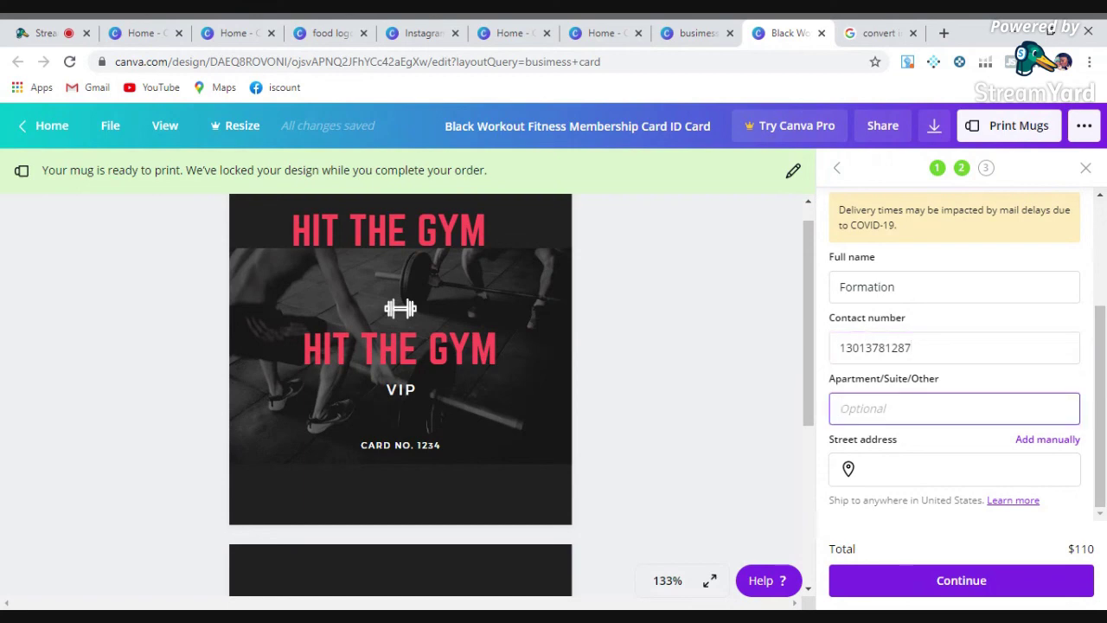
pyautogui.write('20')
pyautogui.click(954, 469)
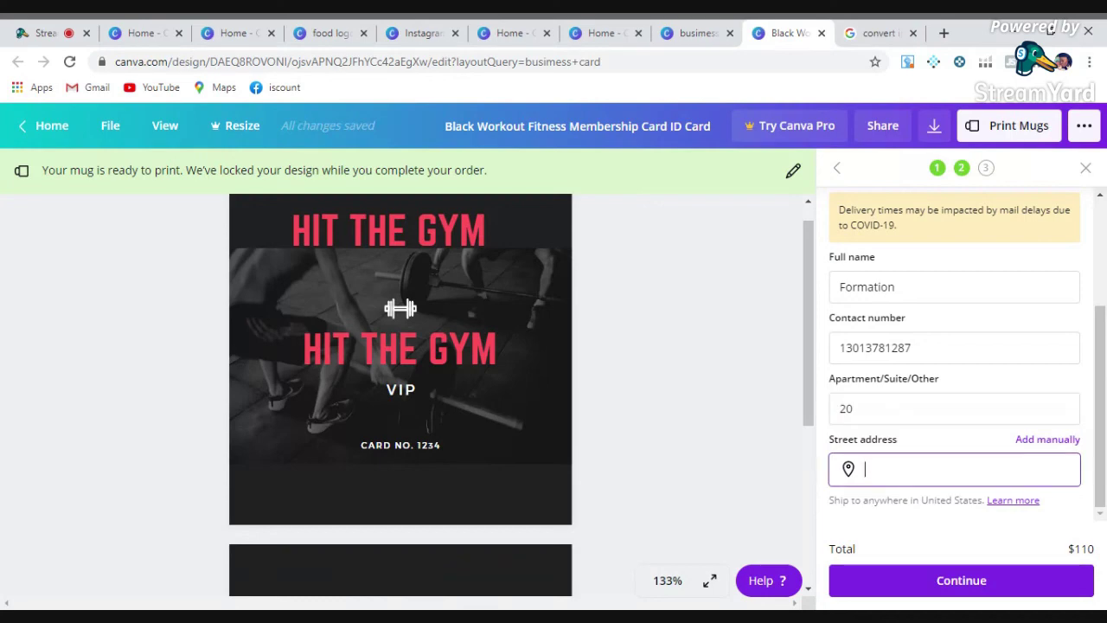
pyautogui.write('11245')
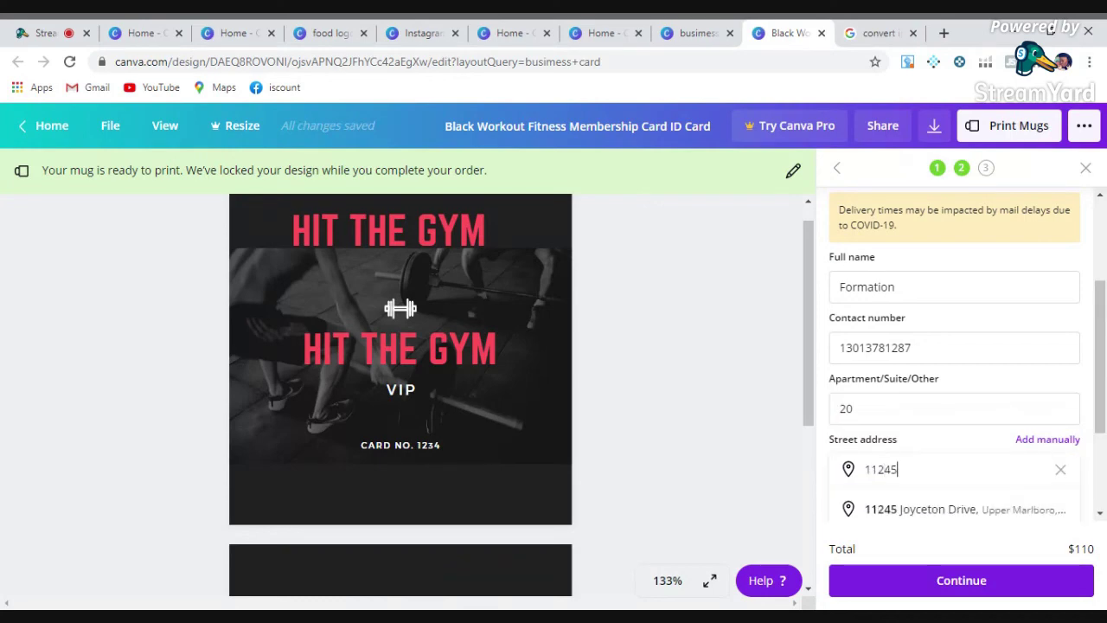
pyautogui.click(969, 512)
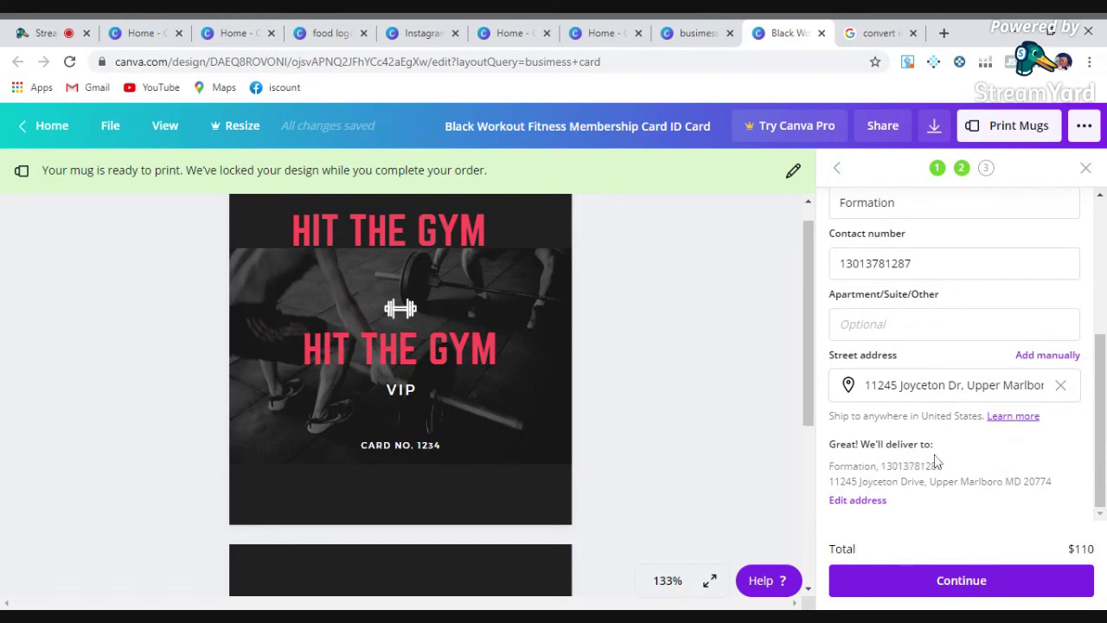
pyautogui.click(1029, 202)
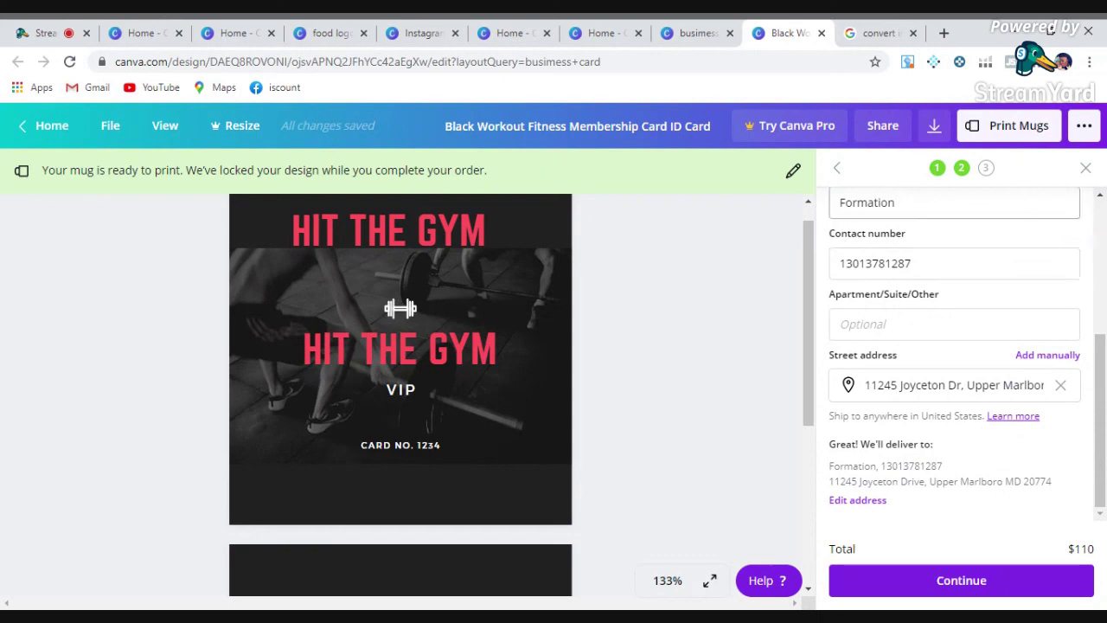
pyautogui.write('Shopping')
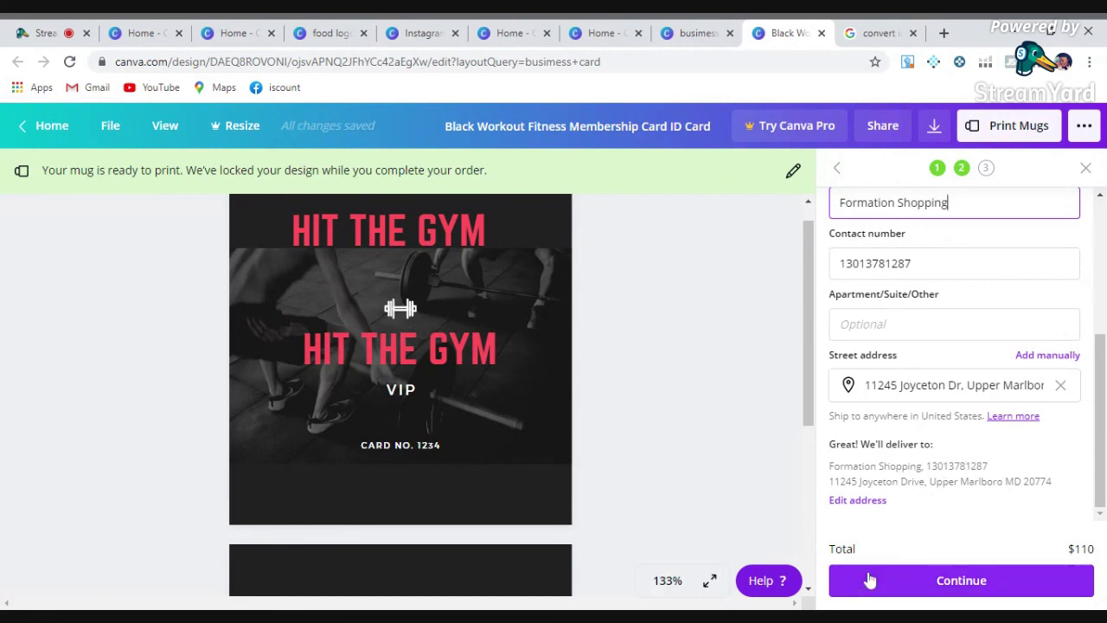
pyautogui.click(958, 586)
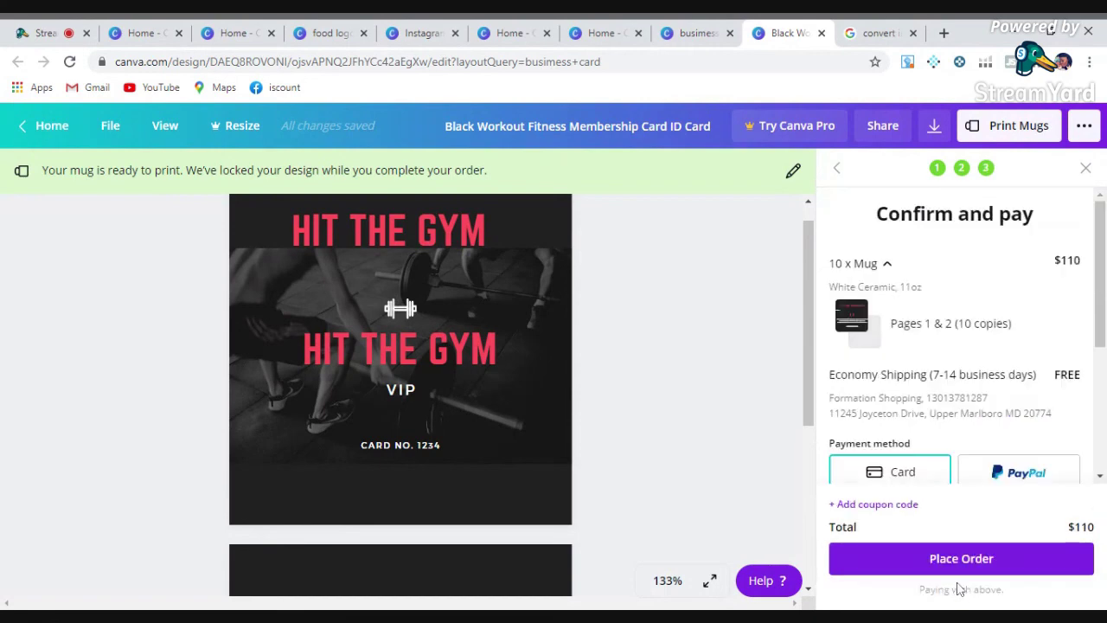
# Step: Review the Confirm and pay summary, then exit to the Canva home page without ordering
pyautogui.scroll(-1, 1017, 298)
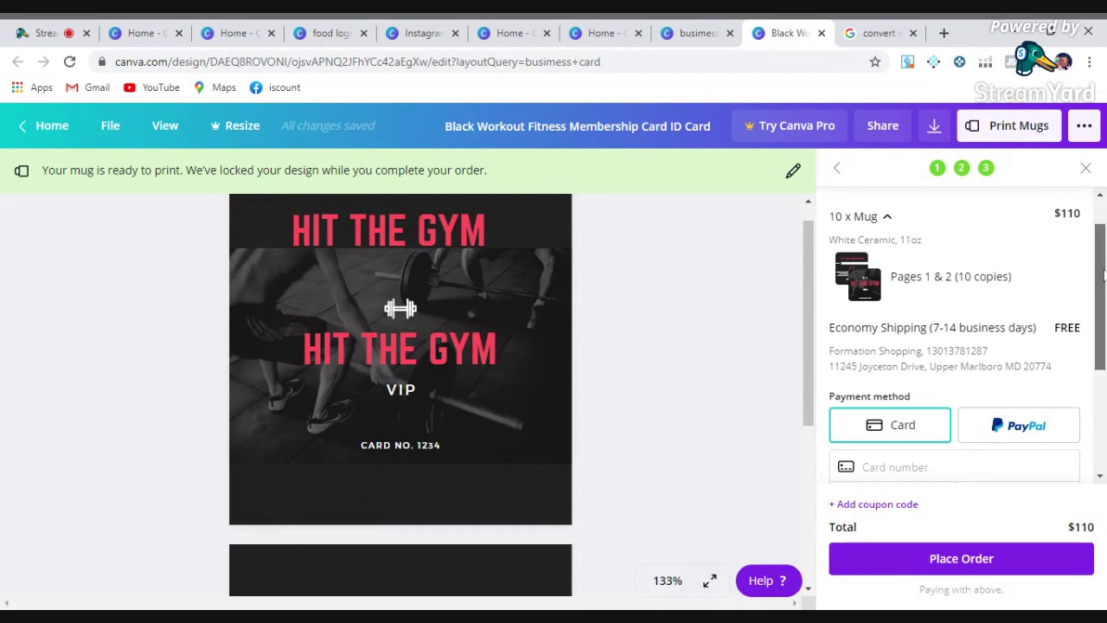
pyautogui.scroll(-2, 1100, 275)
pyautogui.moveTo(1101, 300); pyautogui.dragTo(1103, 378)
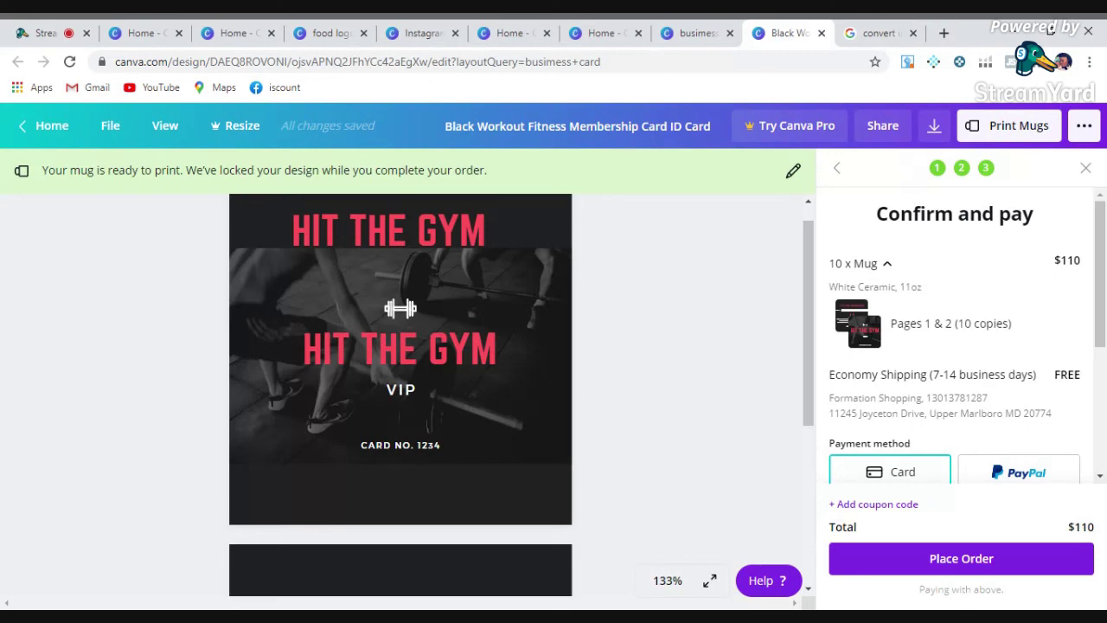
pyautogui.click(52, 126)
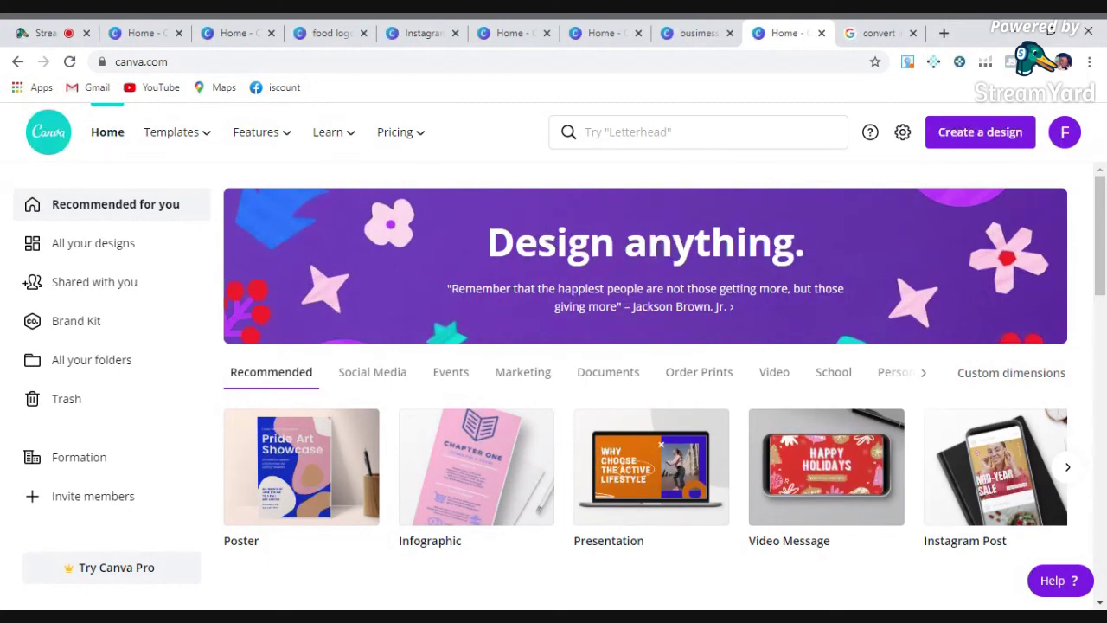
# Step: Close the seven leftover tabs (Canva home, food log, Instagram, searches) and switch to StreamYard
pyautogui.click(270, 33)
pyautogui.click(271, 33)
pyautogui.click(271, 33)
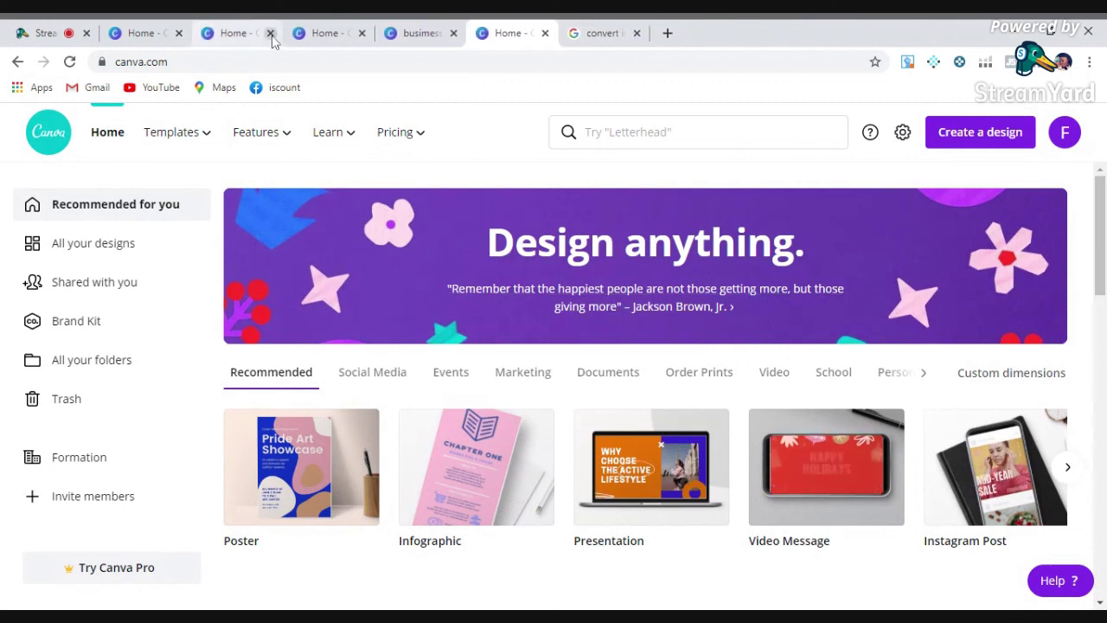
pyautogui.click(270, 33)
pyautogui.click(270, 33)
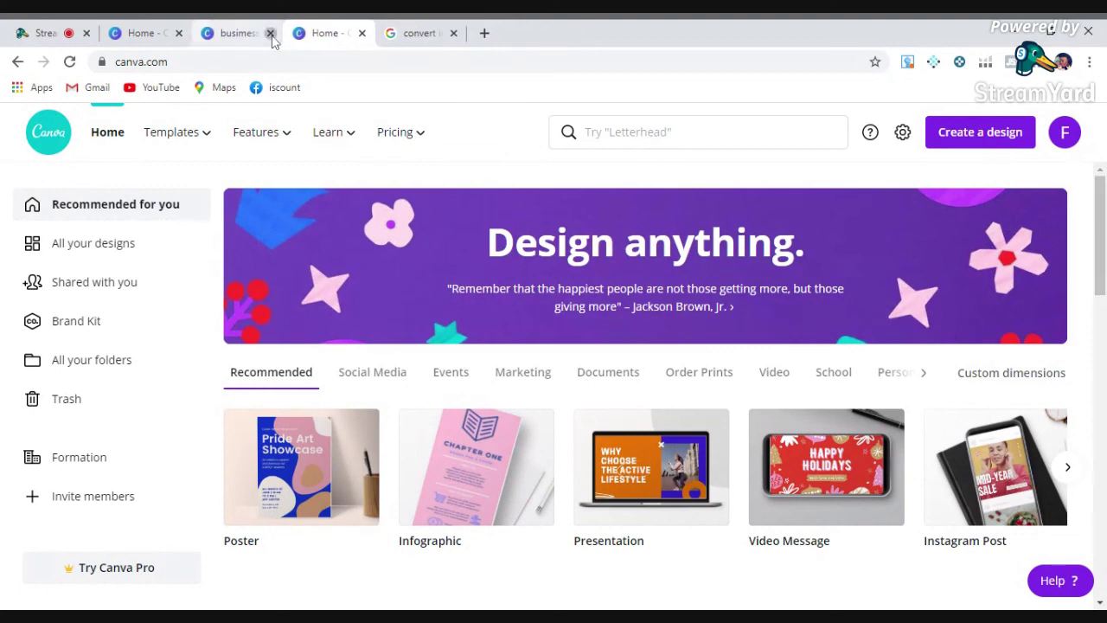
pyautogui.click(271, 33)
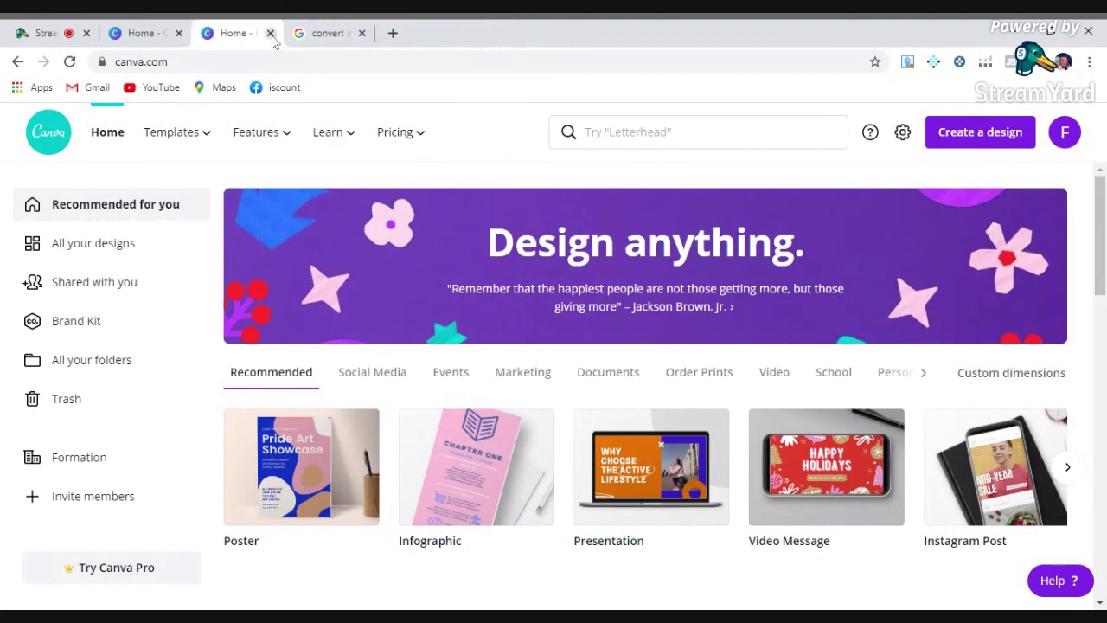
pyautogui.click(361, 32)
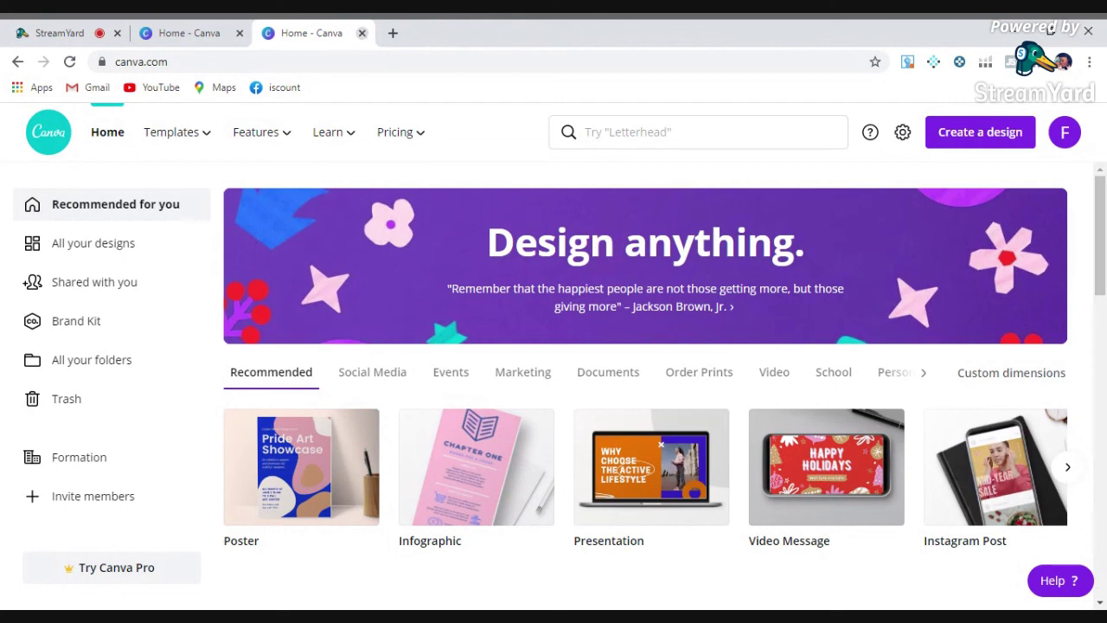
pyautogui.click(1069, 140)
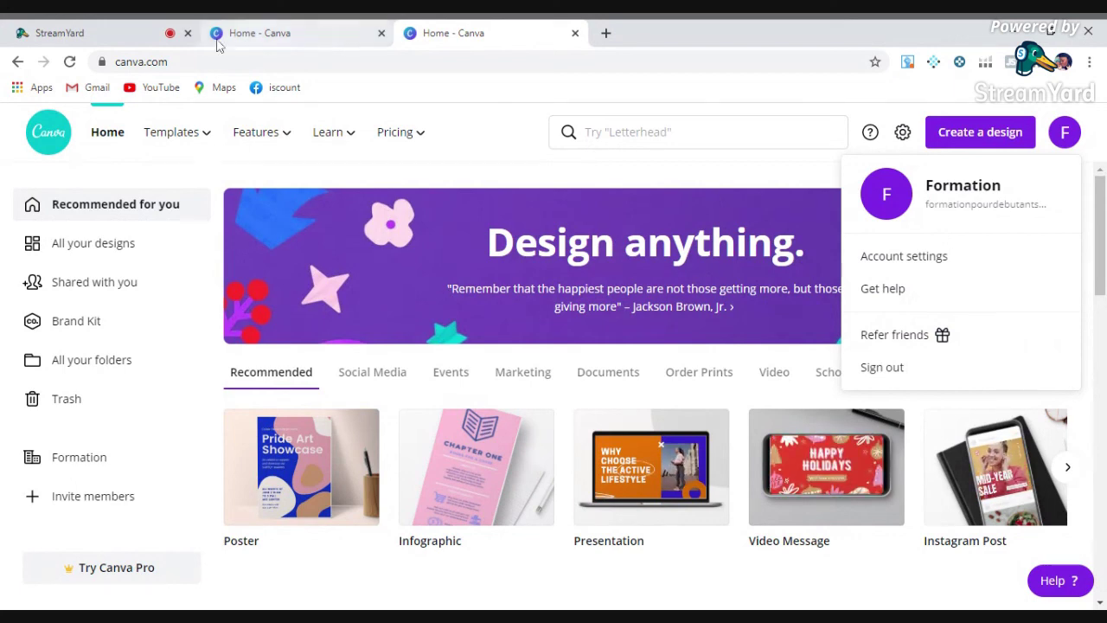
pyautogui.click(157, 27)
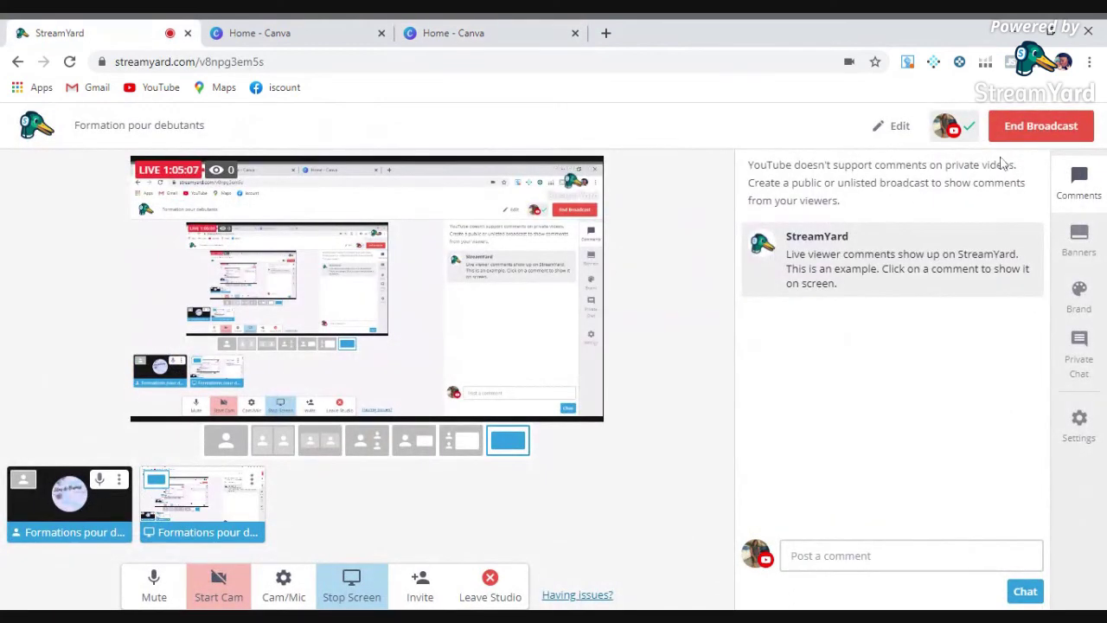